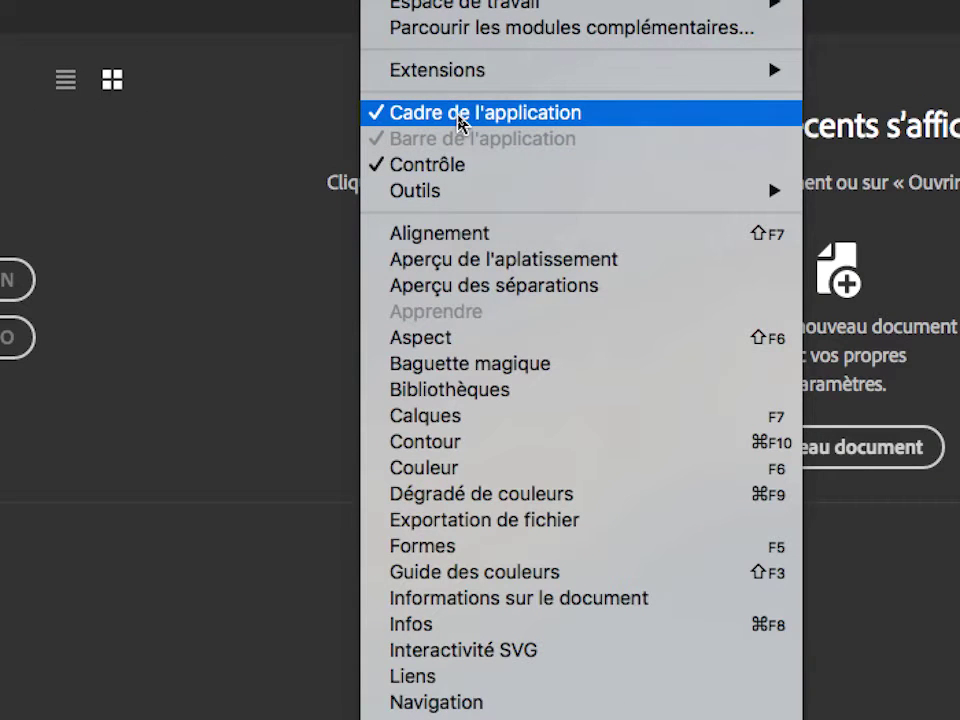
Step: Turn off the application frame, and hide Illustrator briefly before bringing it back to the foreground
click(459, 122)
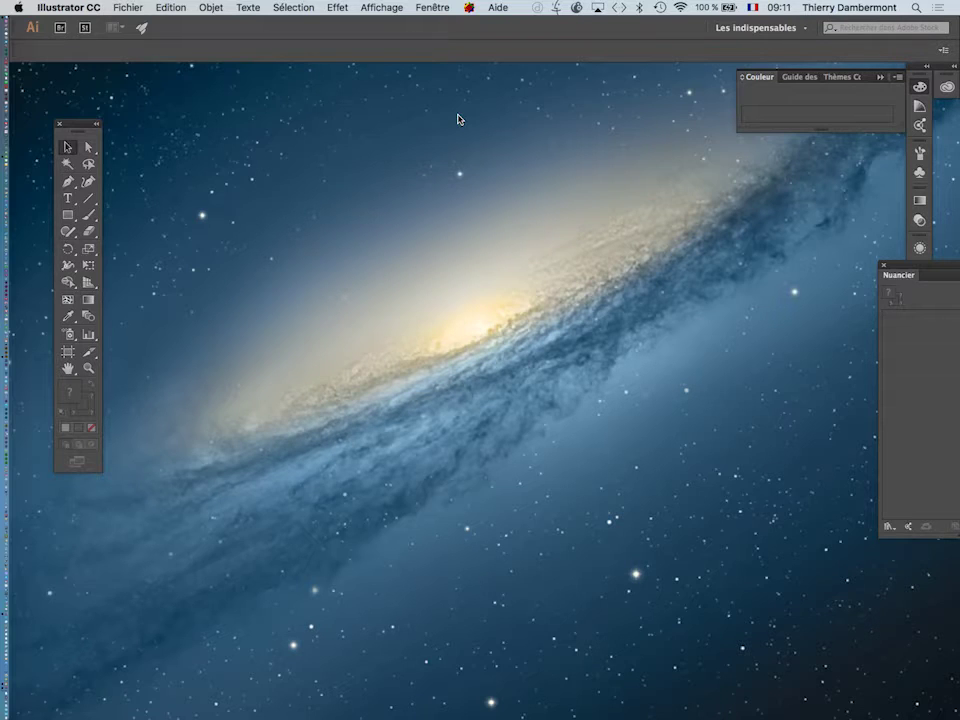
key(super+h)
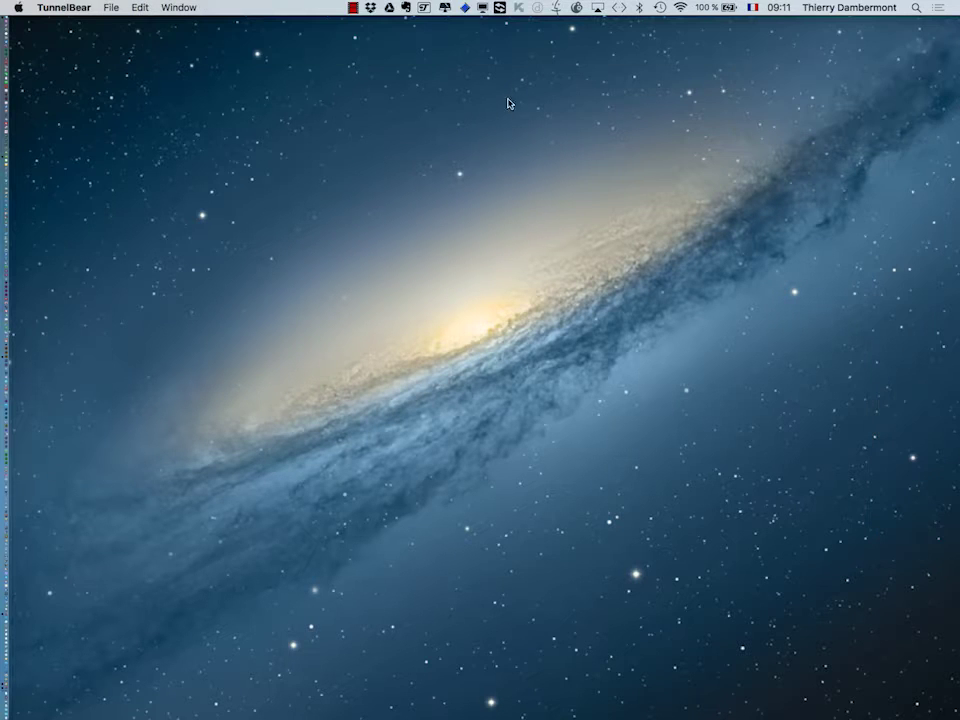
key(super+Tab)
click(401, 358)
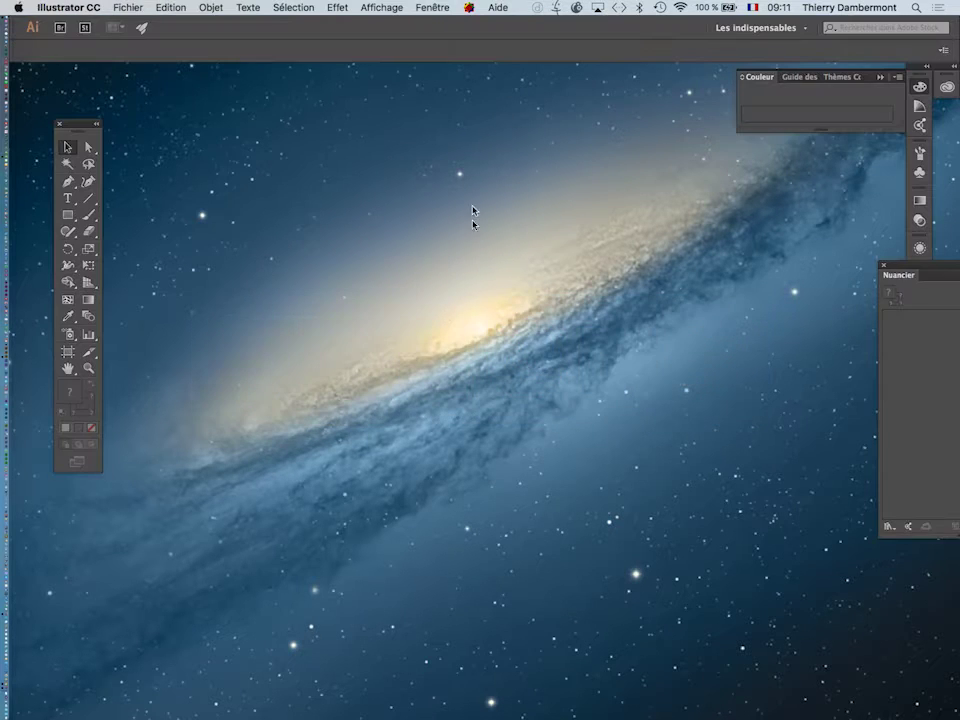
Step: Reset the Les indispensables workspace to its default panel layout
click(428, 7)
mouse_move(363, 6)
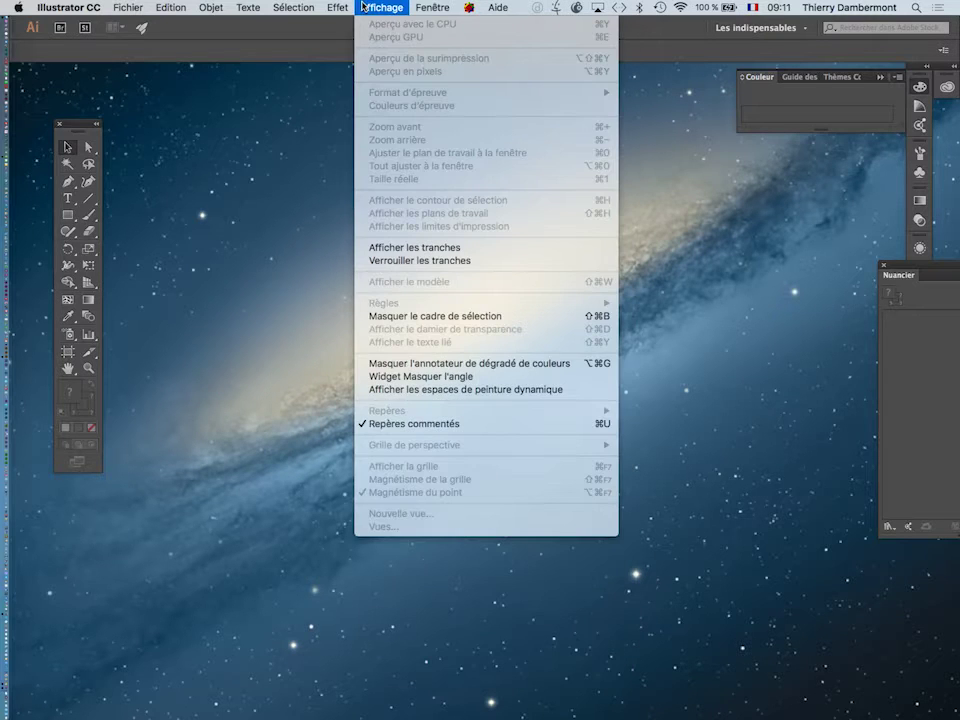
mouse_move(432, 7)
mouse_move(456, 63)
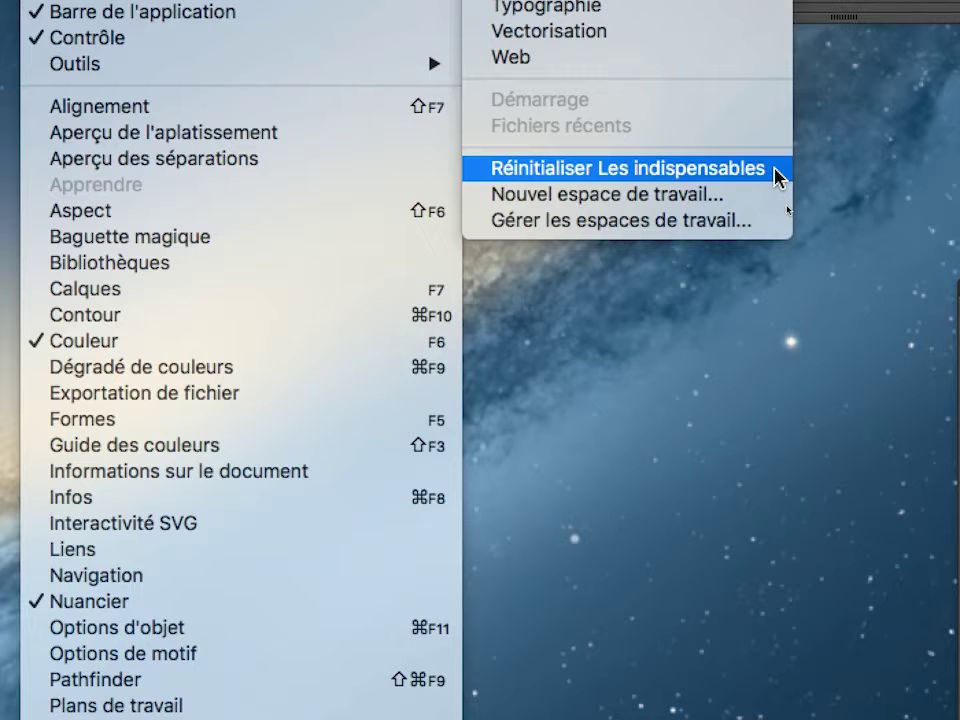
click(776, 171)
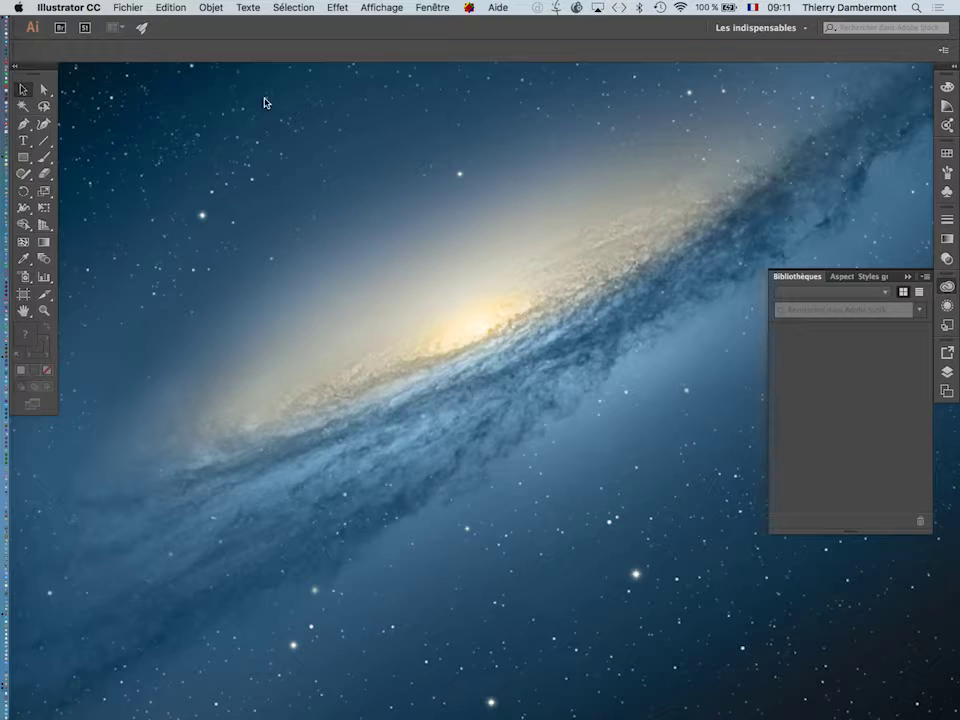
Step: Undock the tools panel as a floating panel beside its original dock, and briefly hide and reshow Illustrator
drag(51, 71, 90, 90)
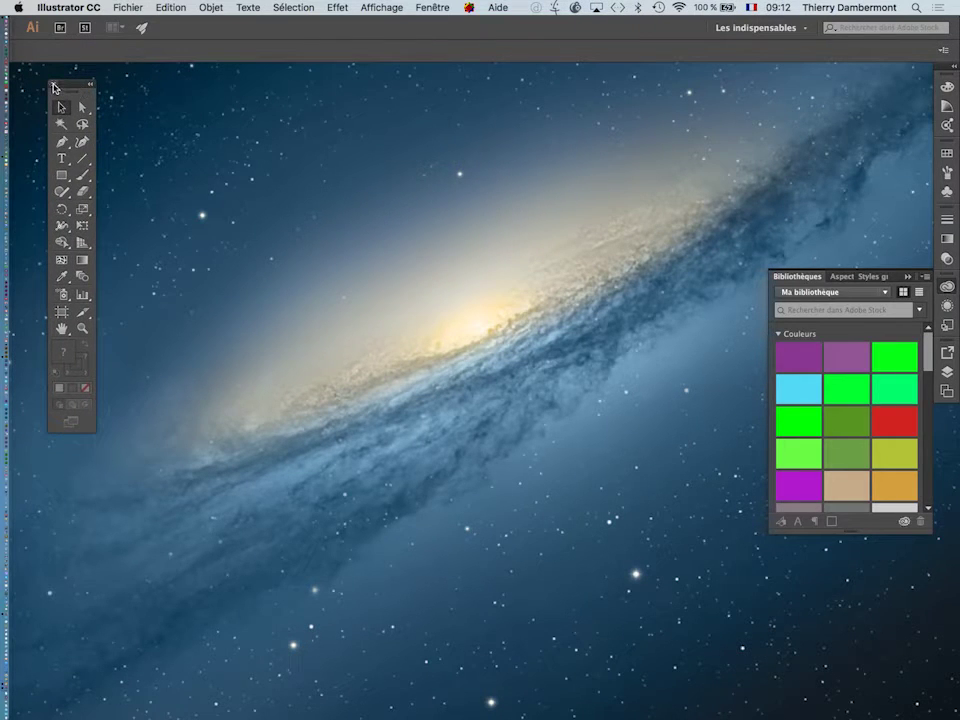
drag(66, 89, 50, 88)
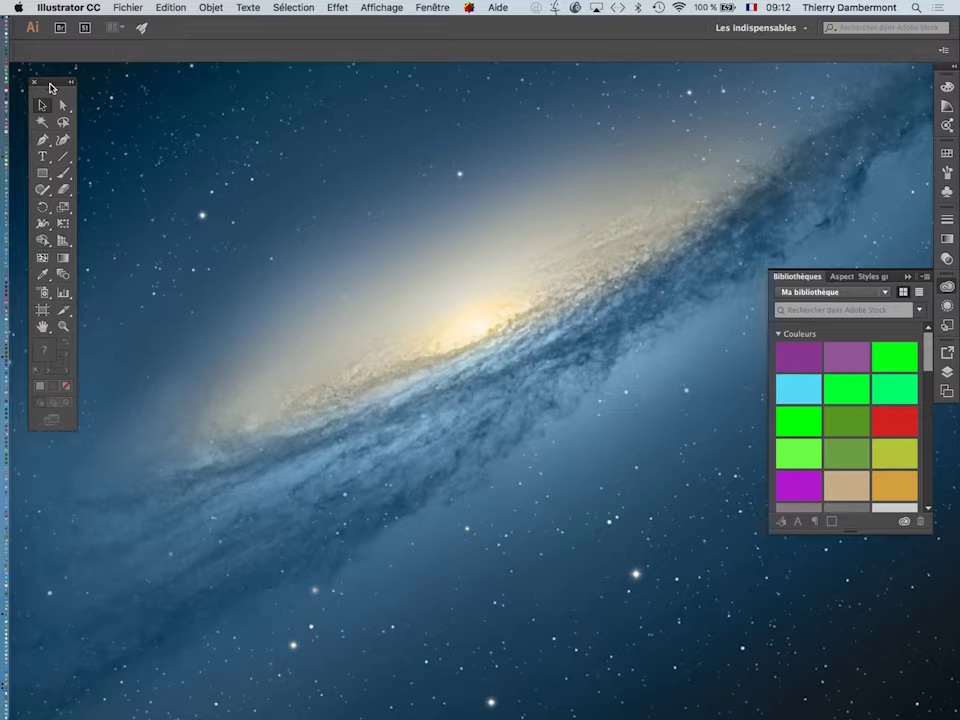
key(super+h)
key(super+Tab)
Step: Set the user interface brightness to Très claire in the preferences and move the floating tools panel slightly nearer the screen's corner
click(72, 7)
mouse_move(103, 46)
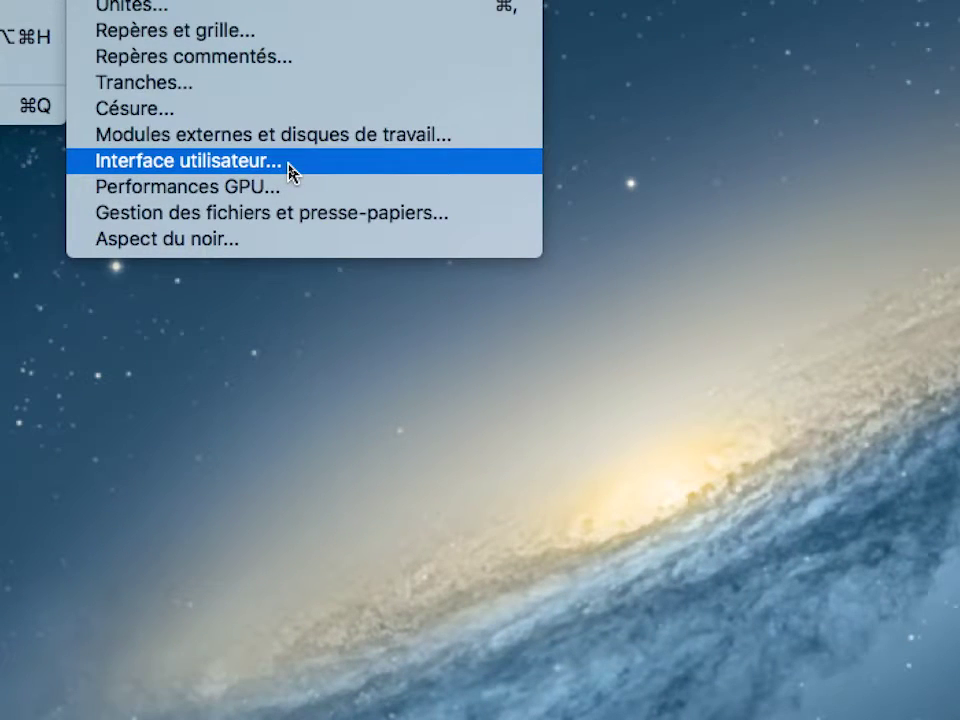
click(290, 170)
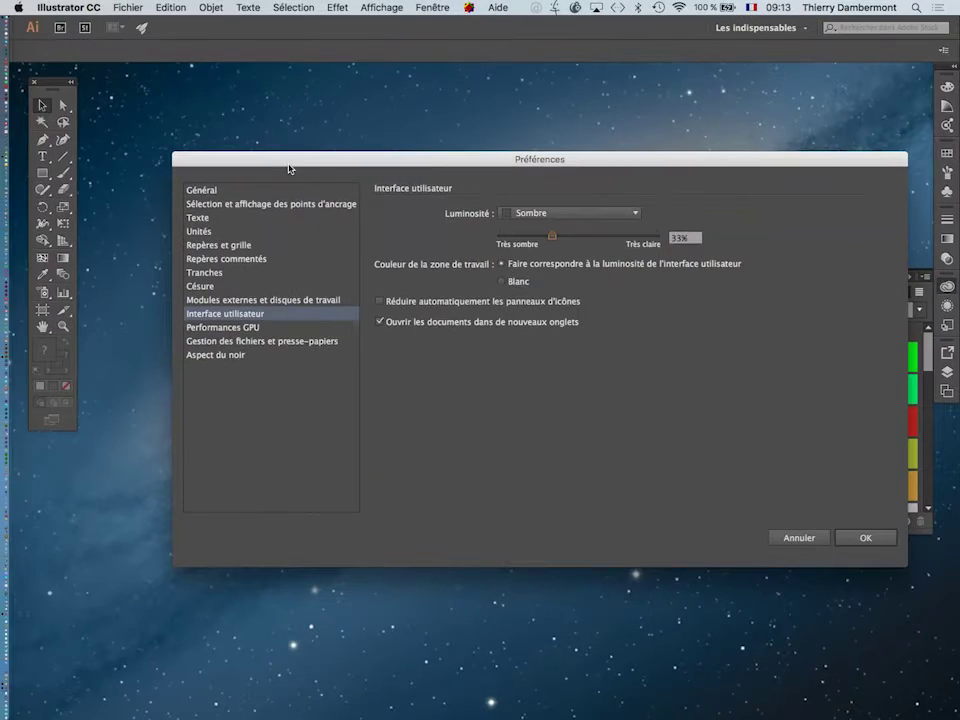
click(566, 215)
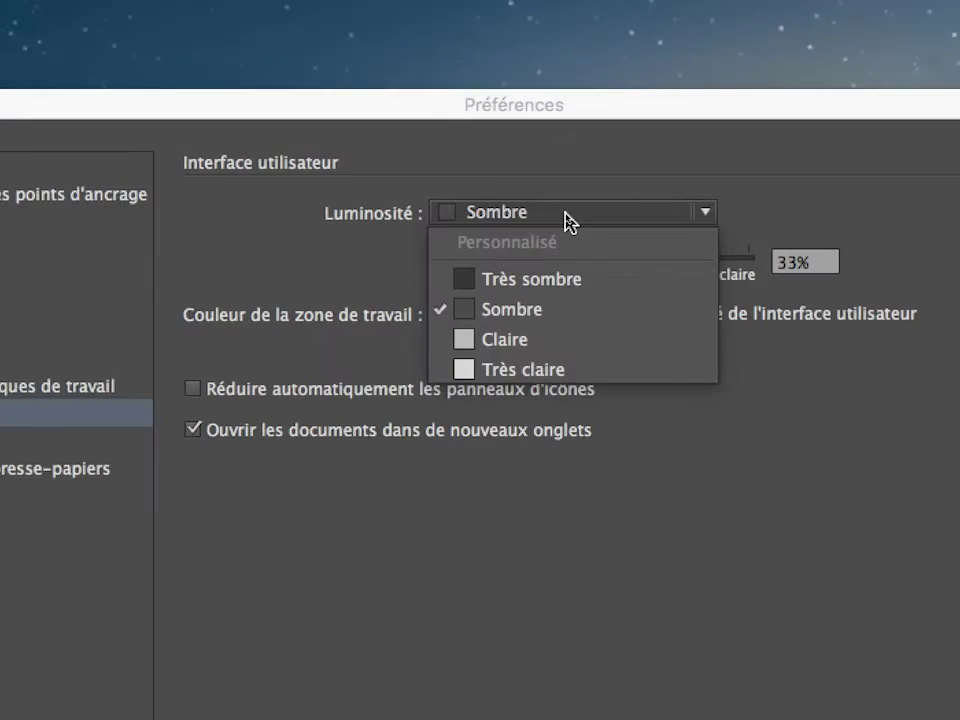
click(569, 271)
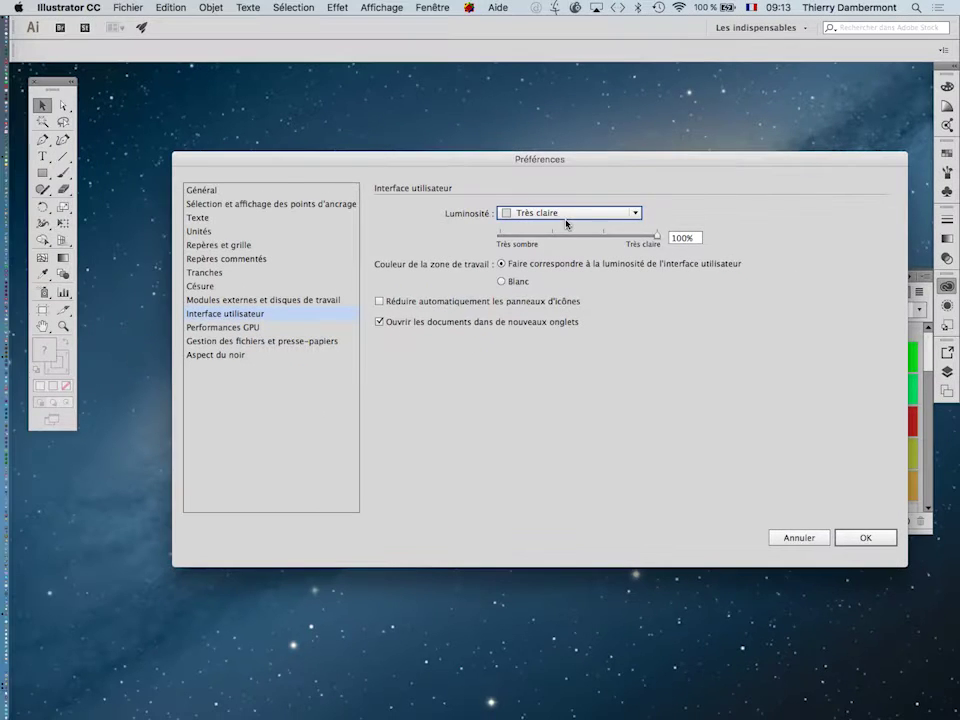
click(880, 537)
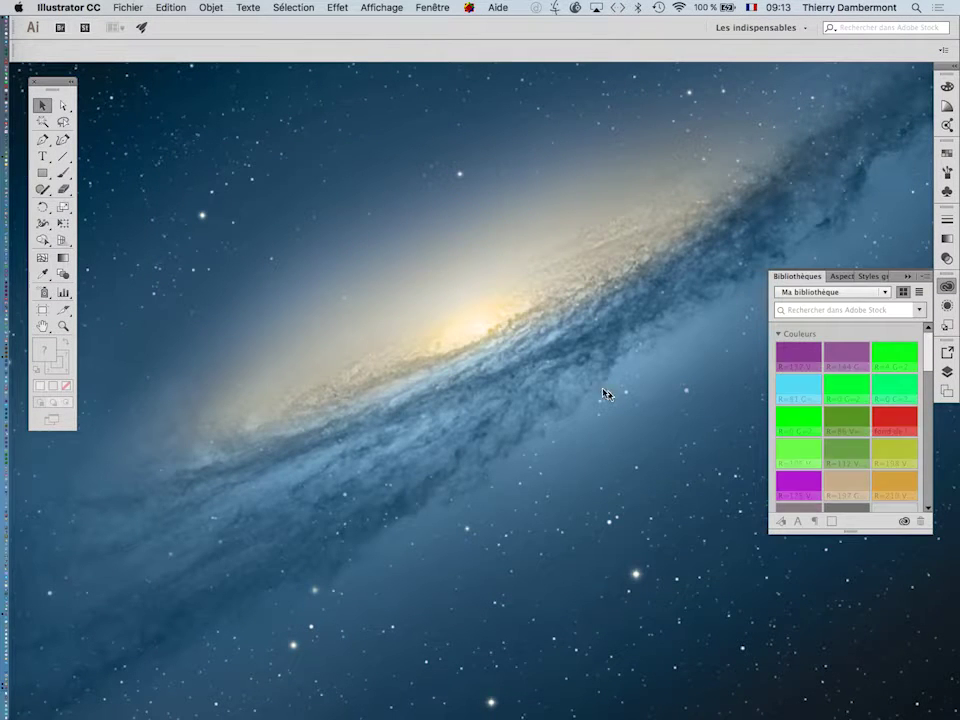
drag(49, 85, 41, 78)
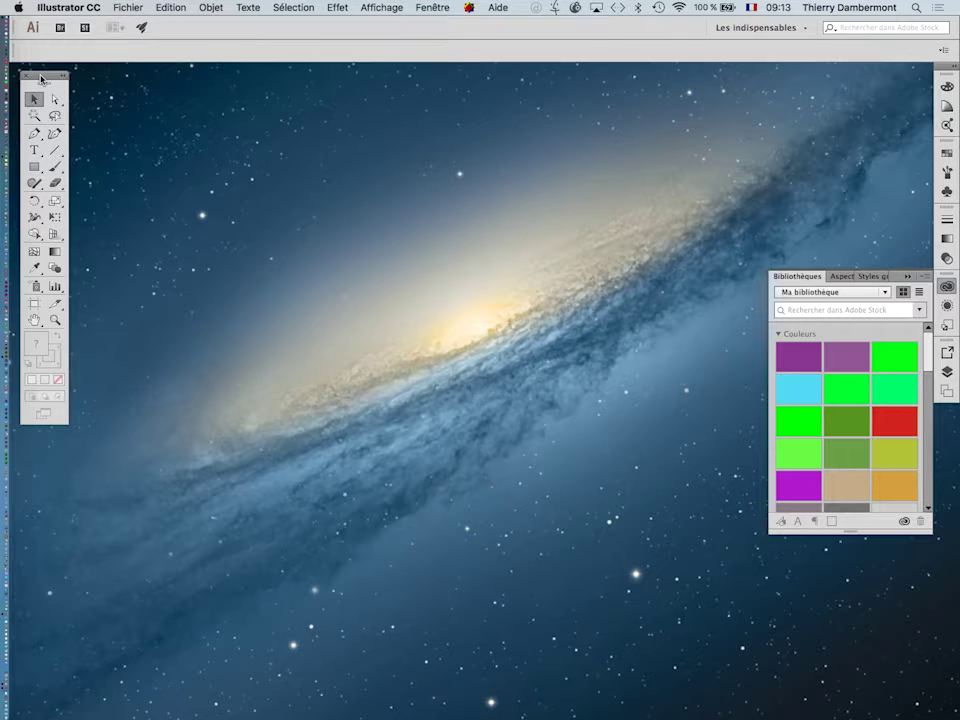
Step: Hide Illustrator and switch to Firefox
key(super+h)
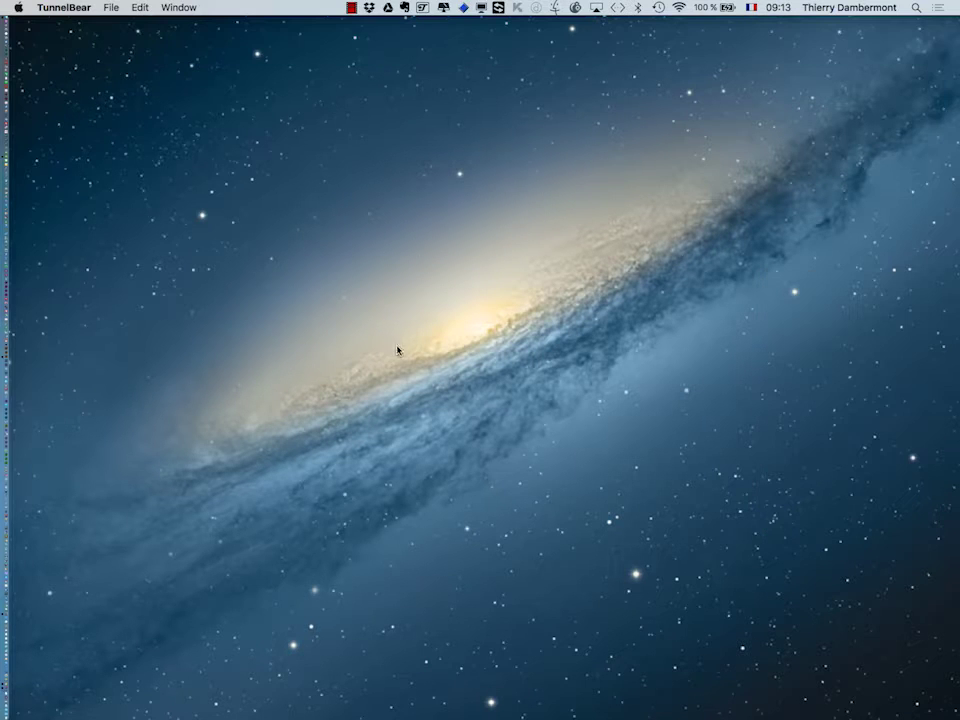
mouse_move(6, 536)
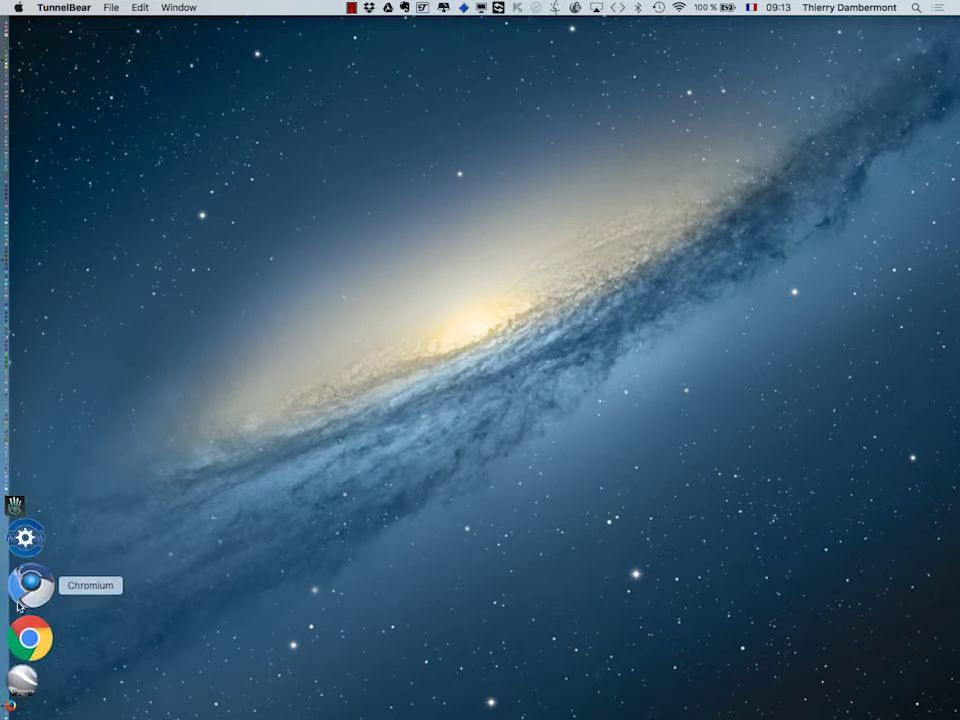
click(21, 616)
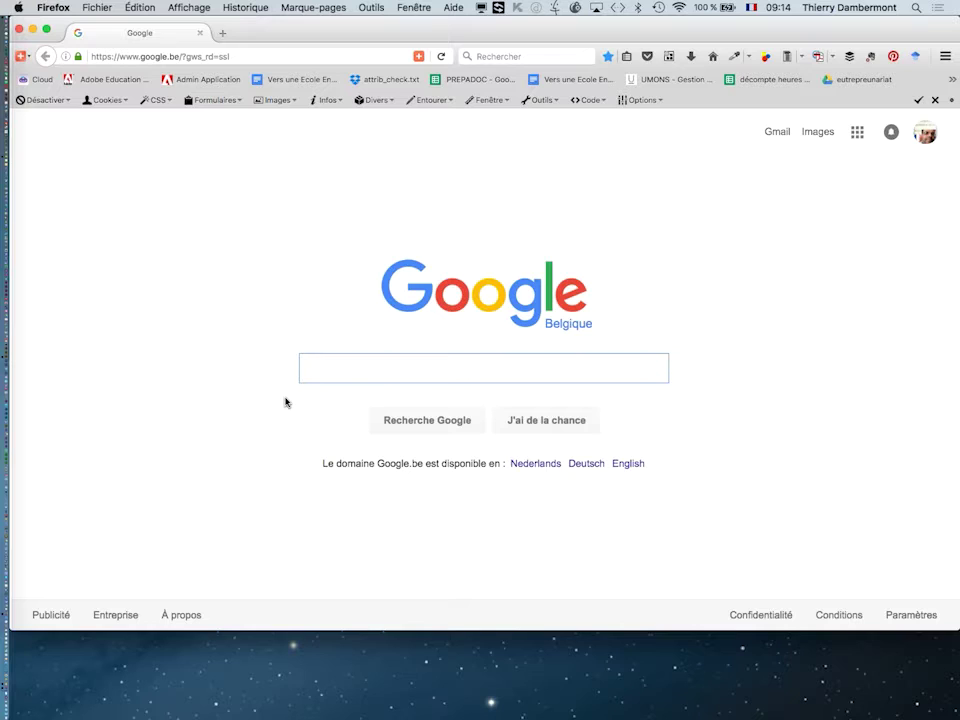
Step: Search Google for "scalable vector graphics" and open the French Wikipedia article on Scalable Vector Graphics
text(sc)
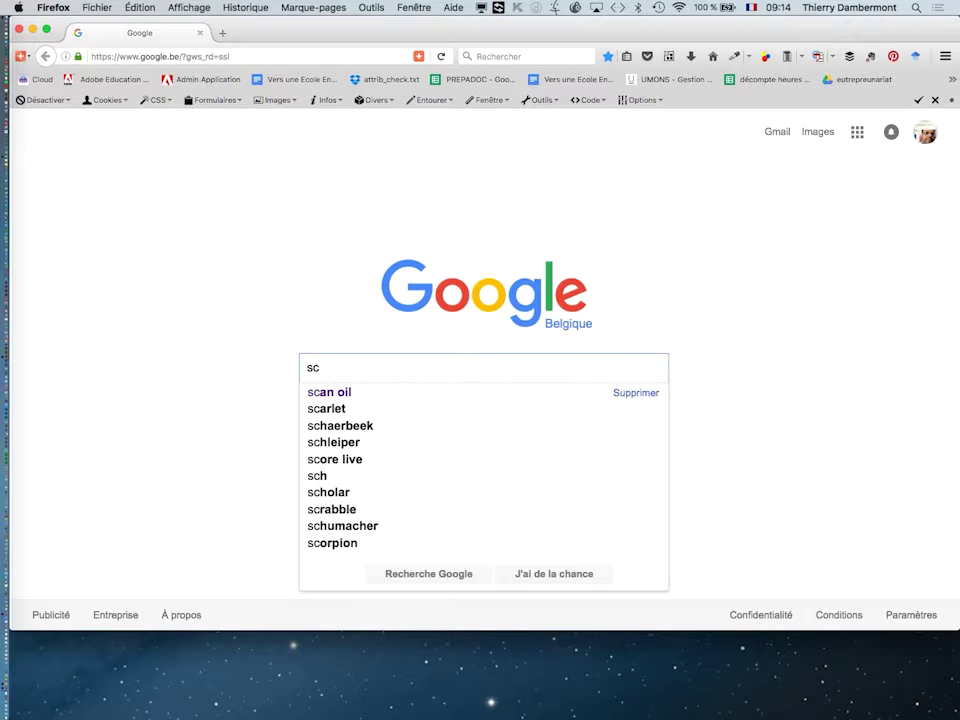
text(ala)
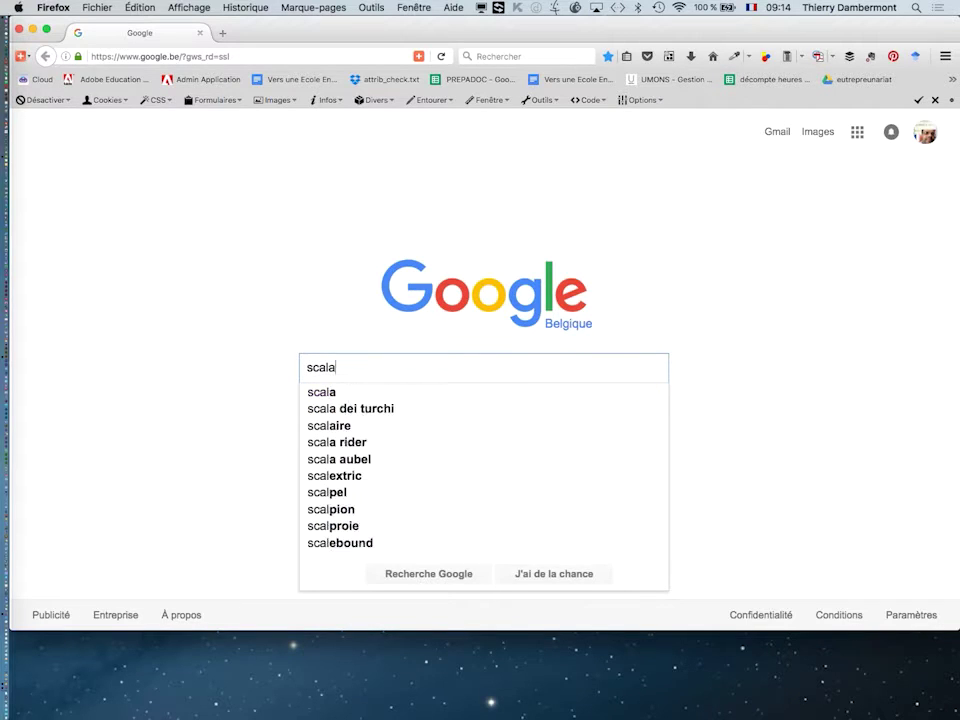
text(ble )
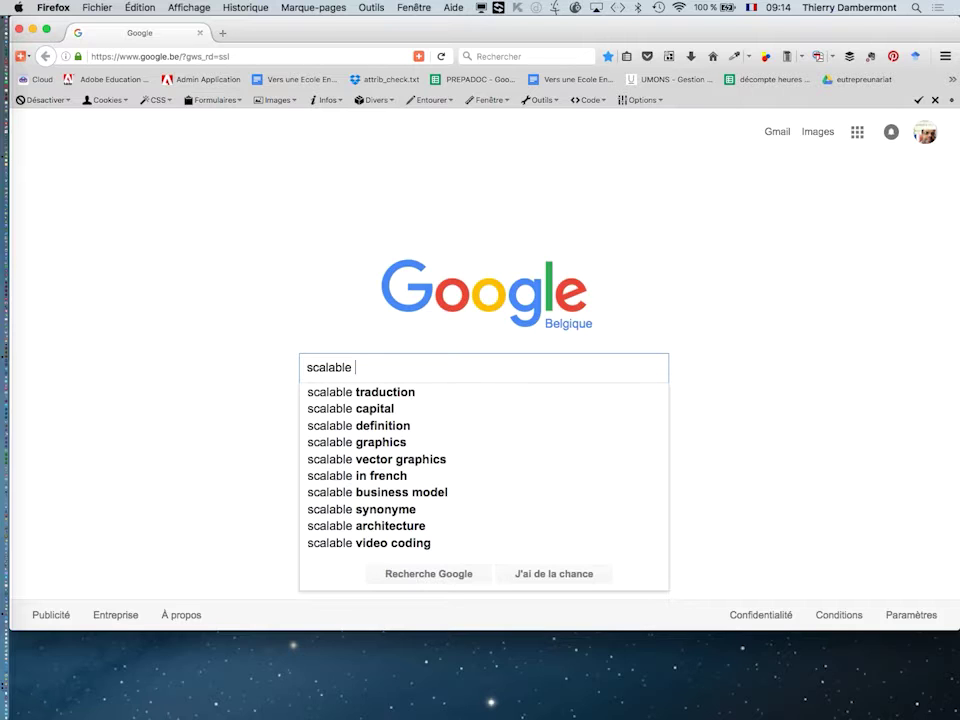
text(vect)
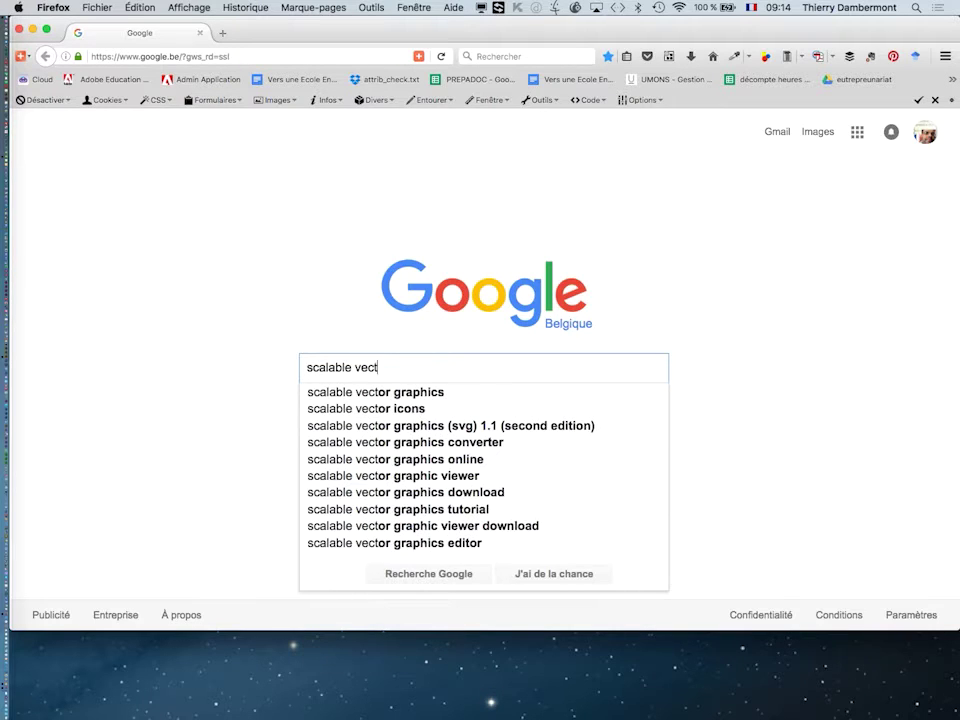
text(or)
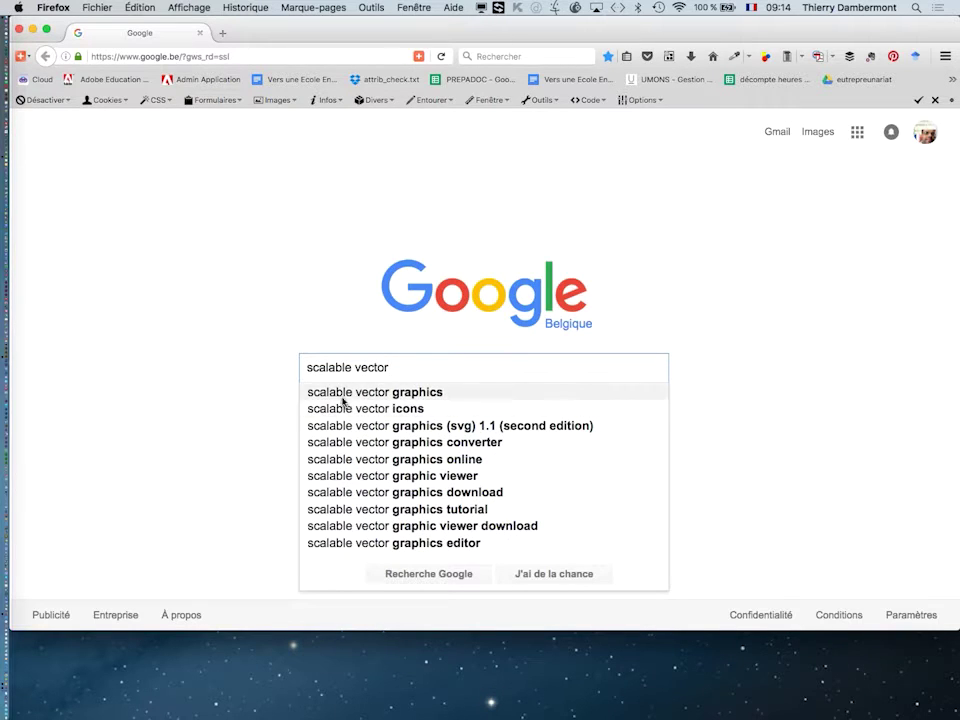
click(342, 401)
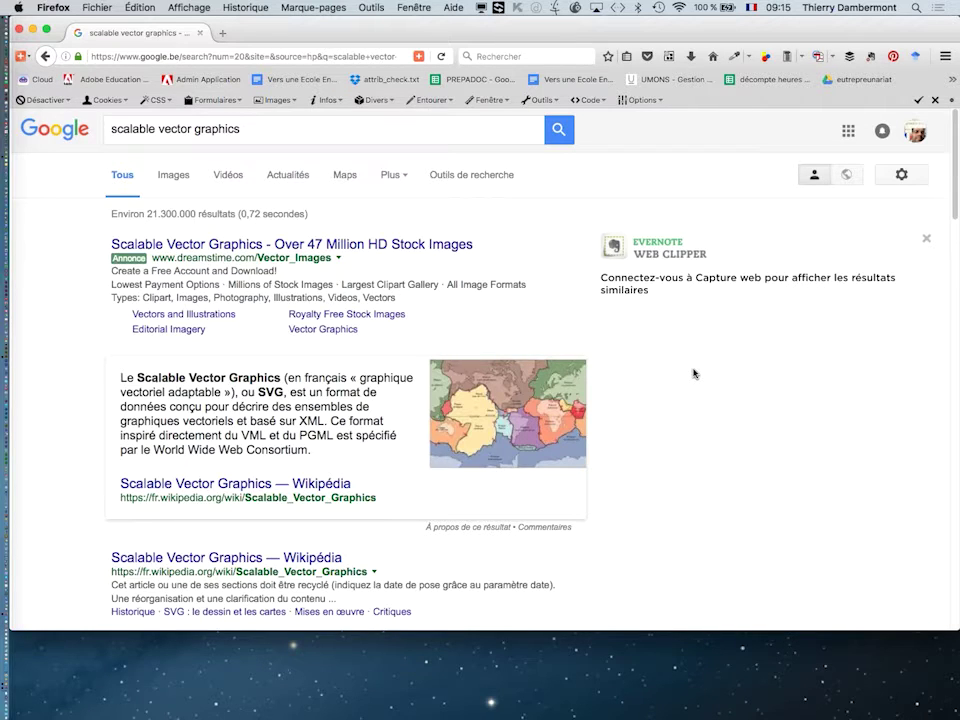
click(242, 558)
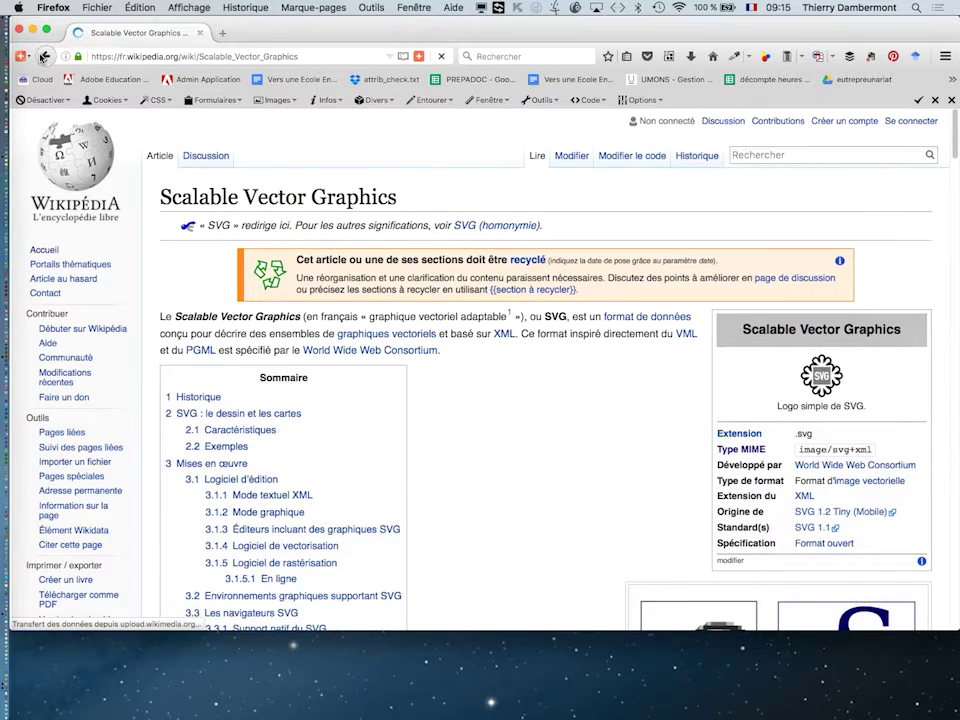
Step: Return to the Google home page and run an image search for svg "public domain"
right_click(44, 56)
click(77, 106)
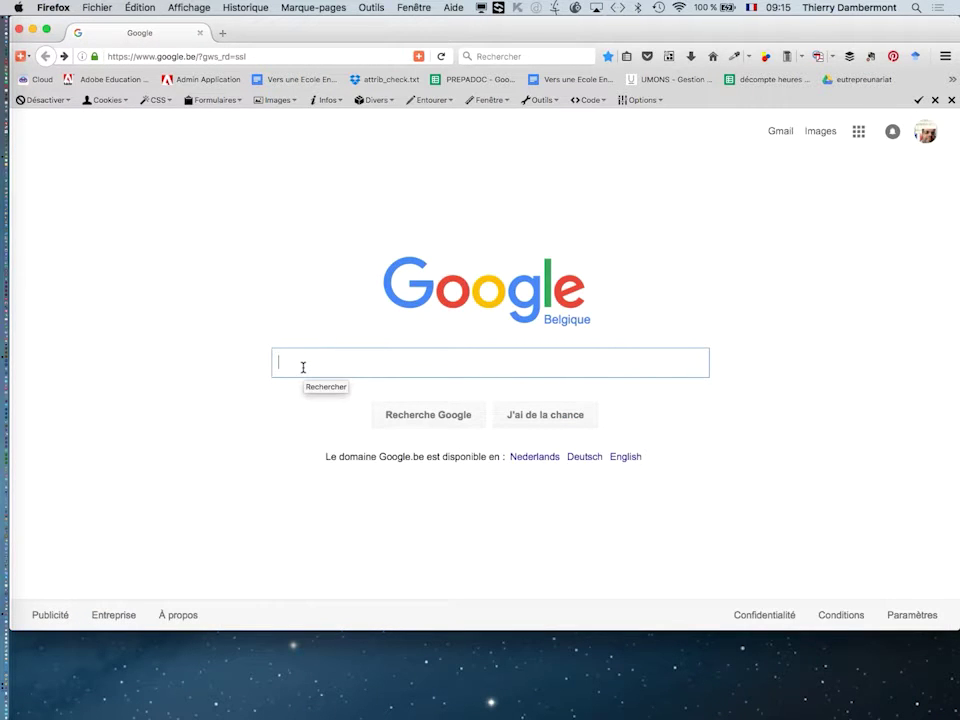
text(svg )
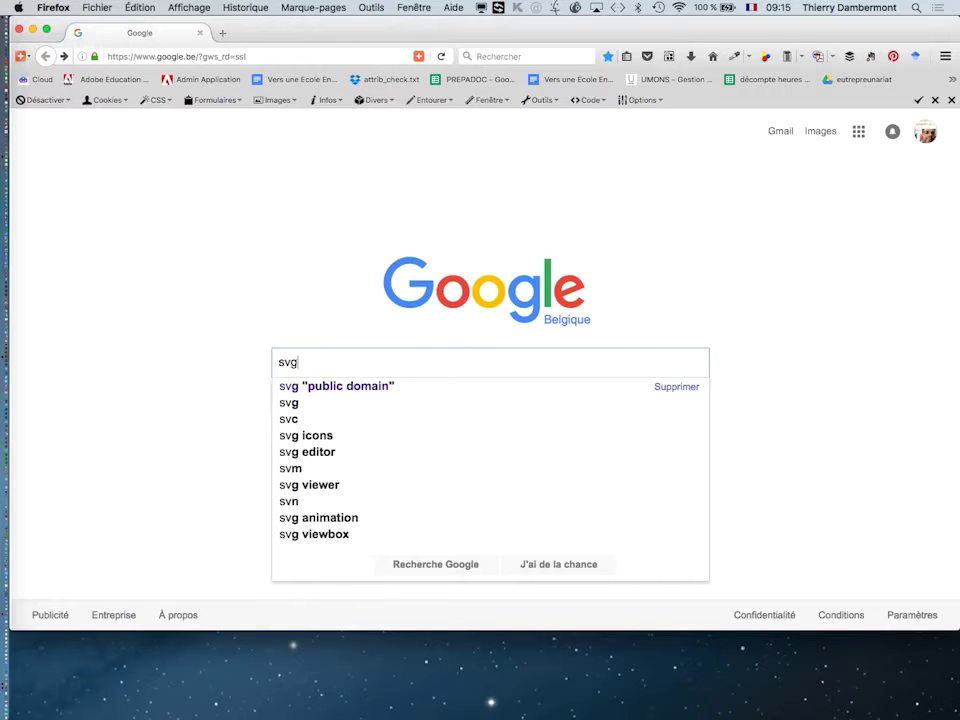
text("publ)
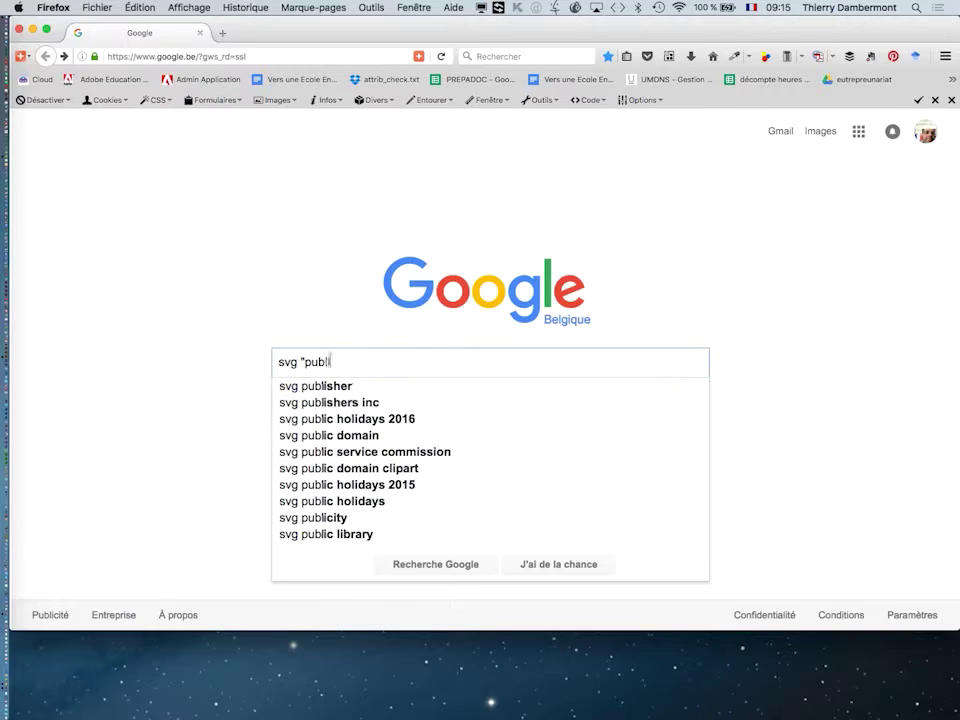
text(ic domain")
key(Return)
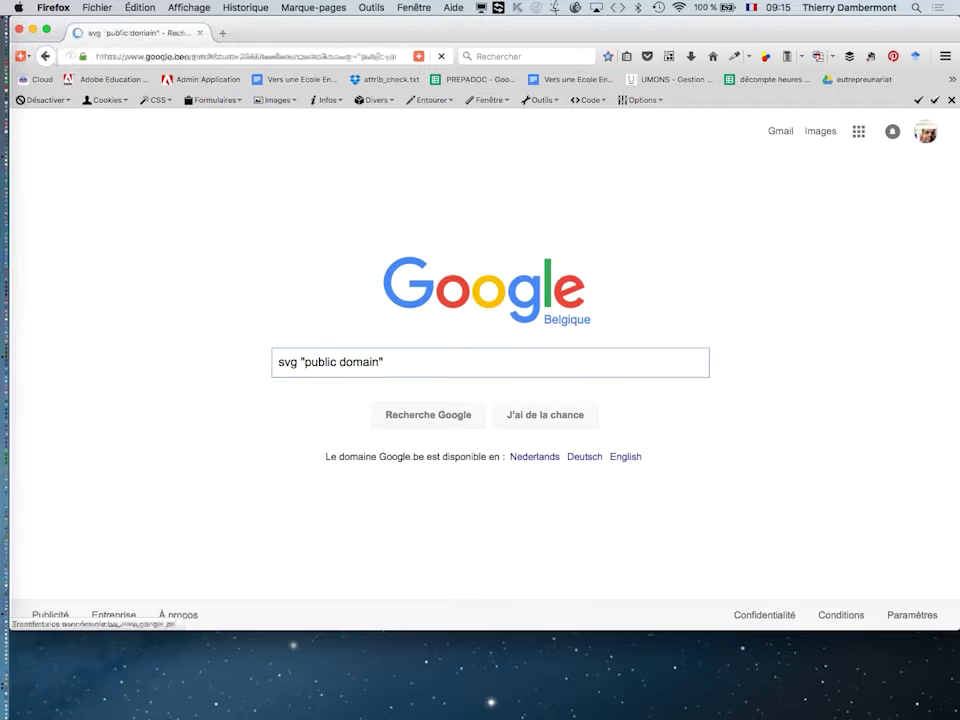
click(182, 182)
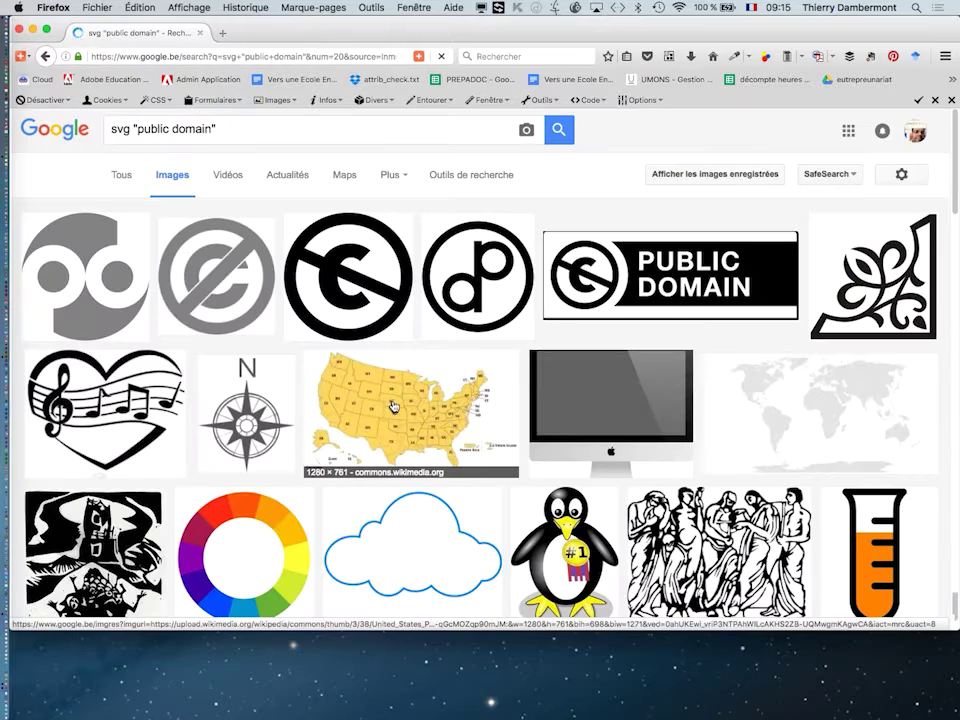
Step: Open the yellow United States map result as a full image in its own tab and check the file extension at the end of its address
middle_click(395, 404)
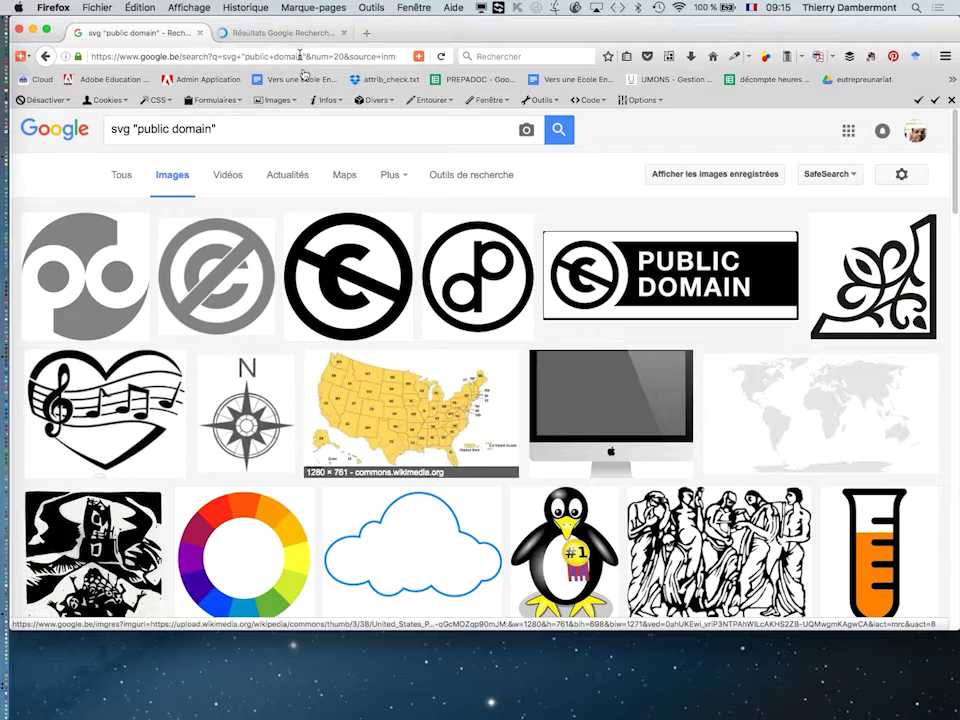
click(289, 34)
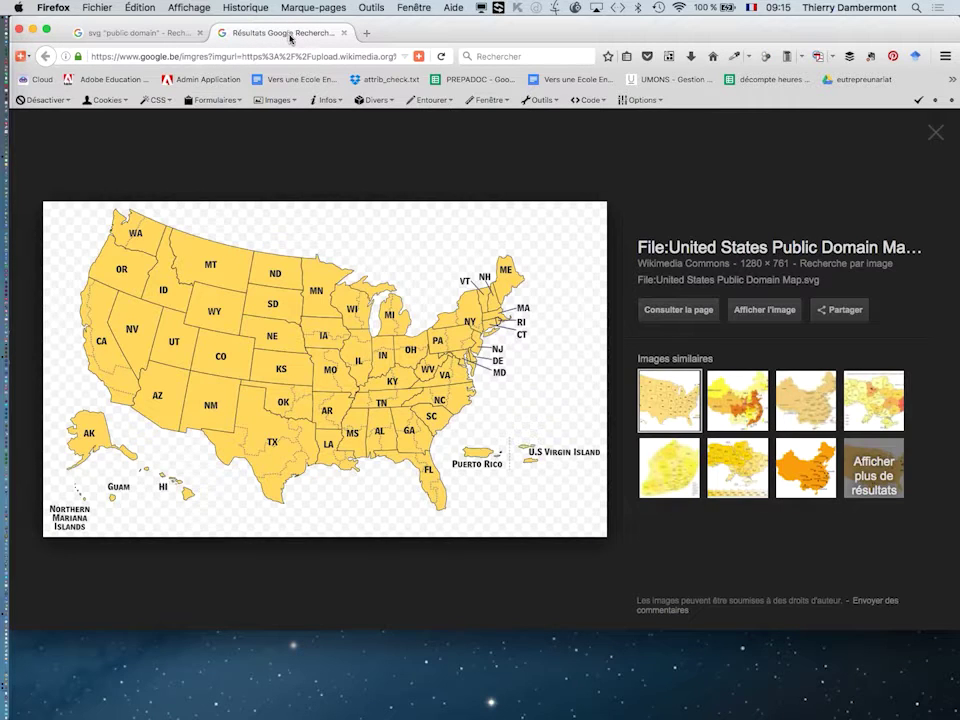
click(774, 315)
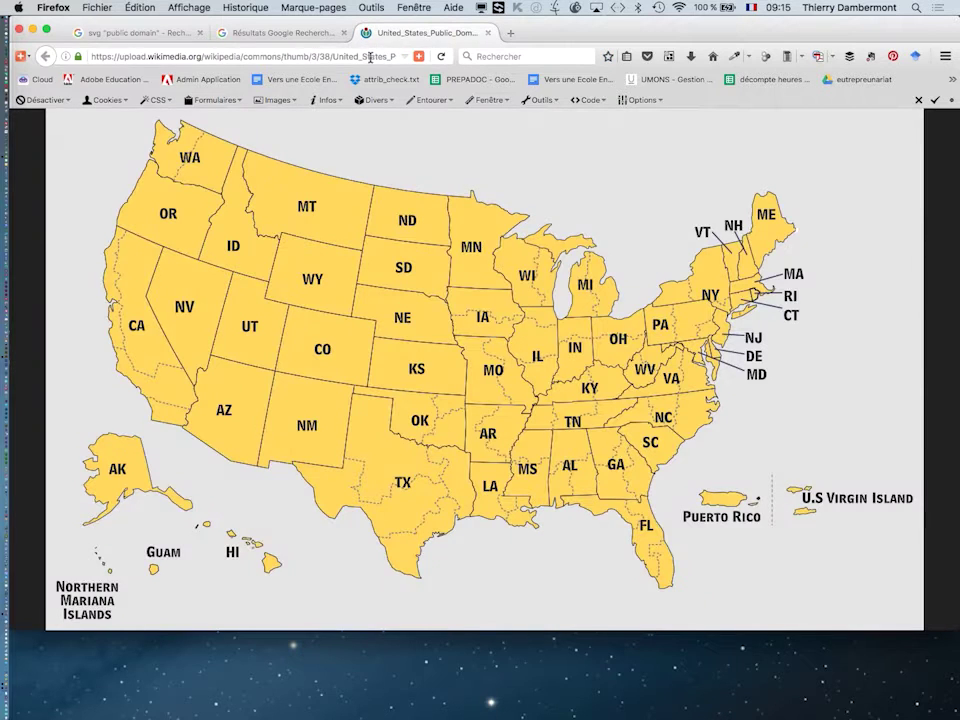
click(370, 57)
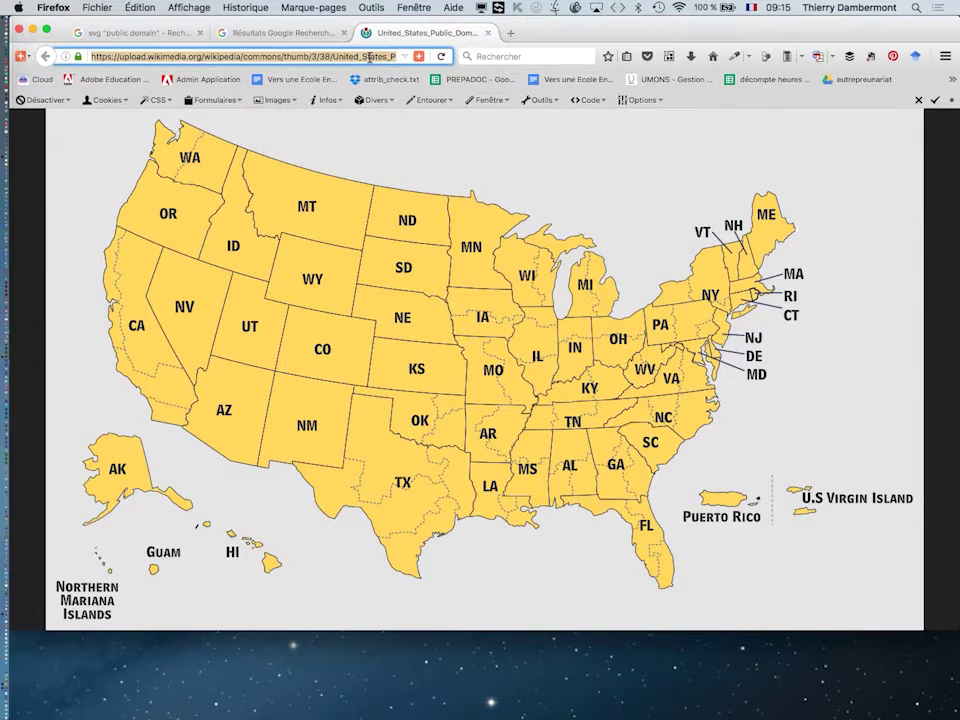
click(370, 57)
key(End)
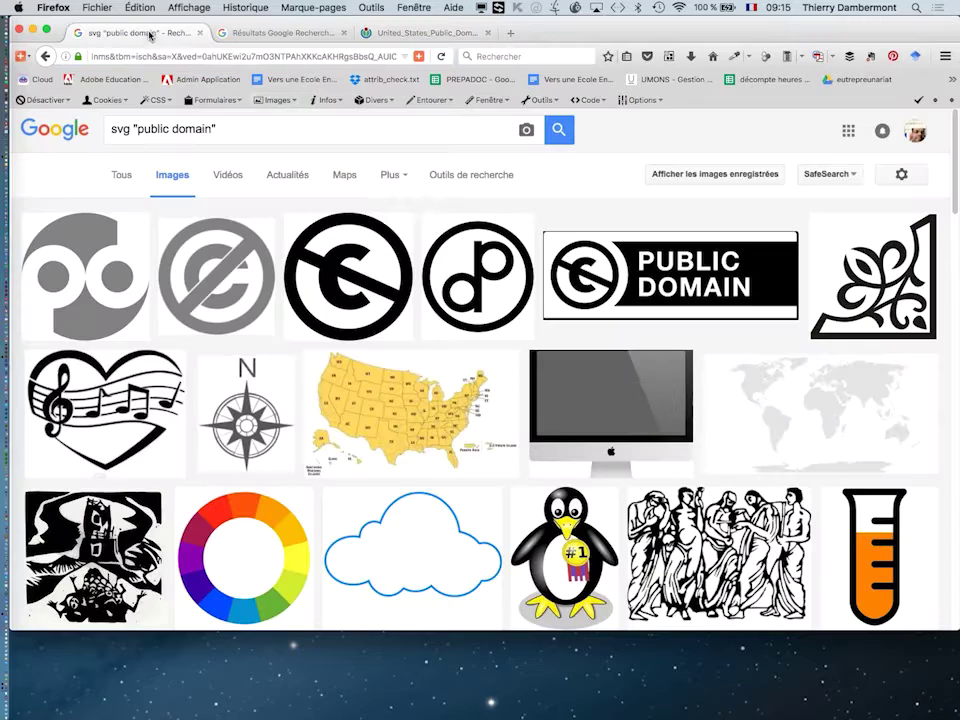
Step: Return to the image results and open the 13-star US flag as a full image in its own tab
click(114, 30)
scroll(585, 360, down, 1)
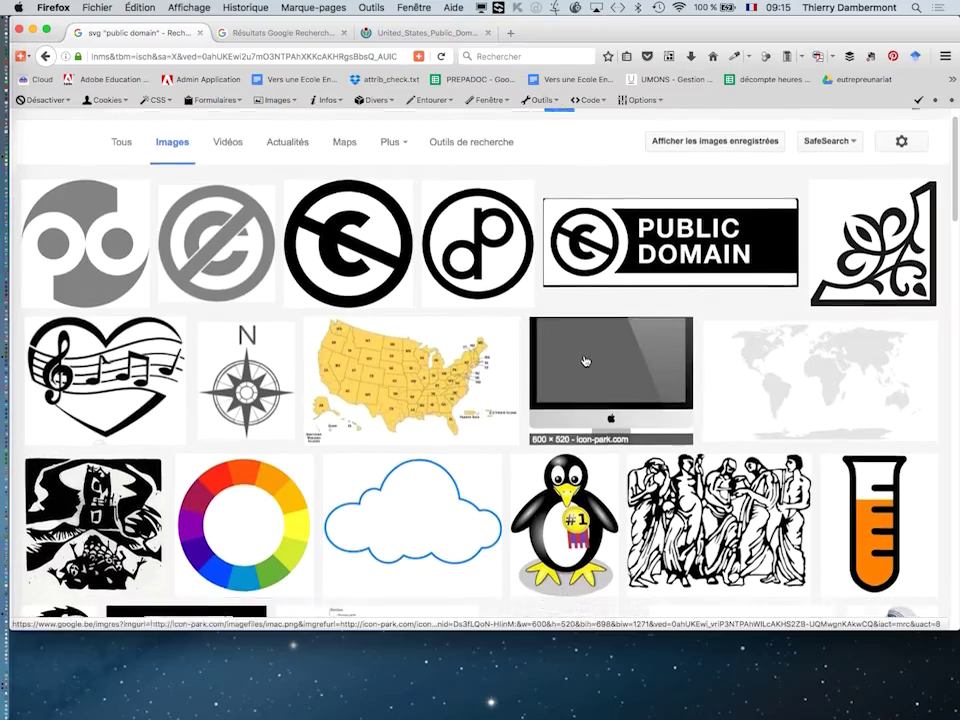
scroll(585, 360, down, 5)
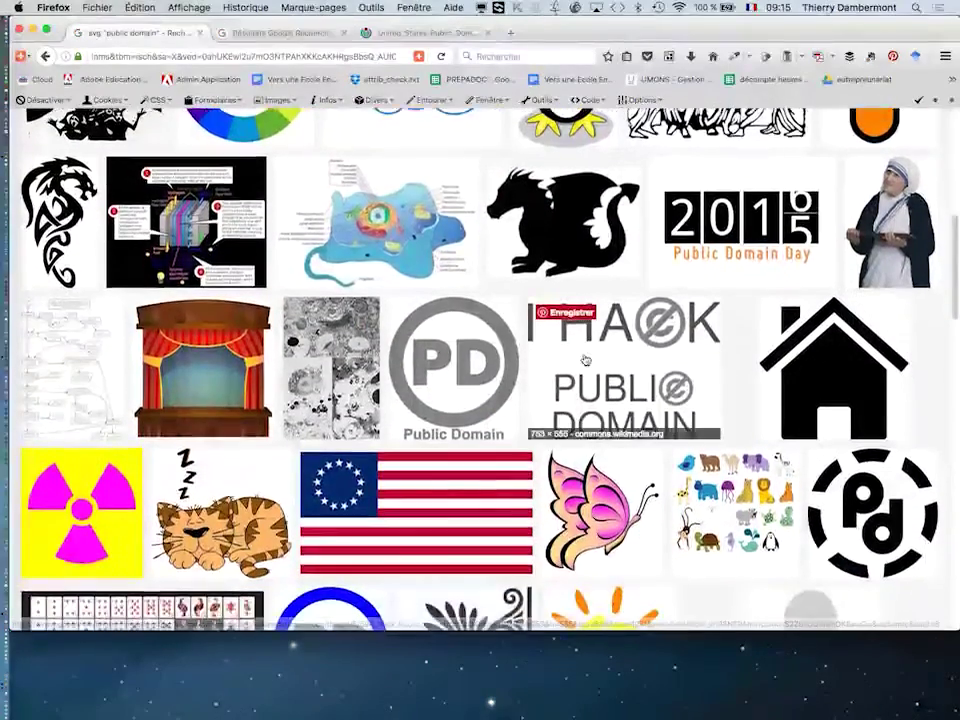
scroll(585, 360, down, 3)
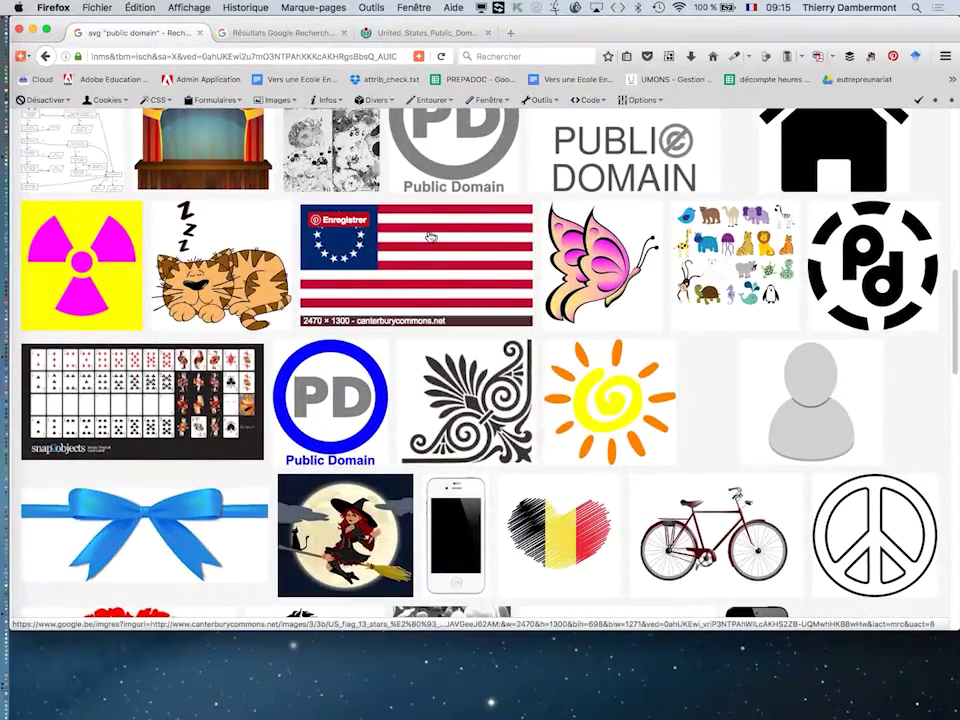
middle_click(429, 236)
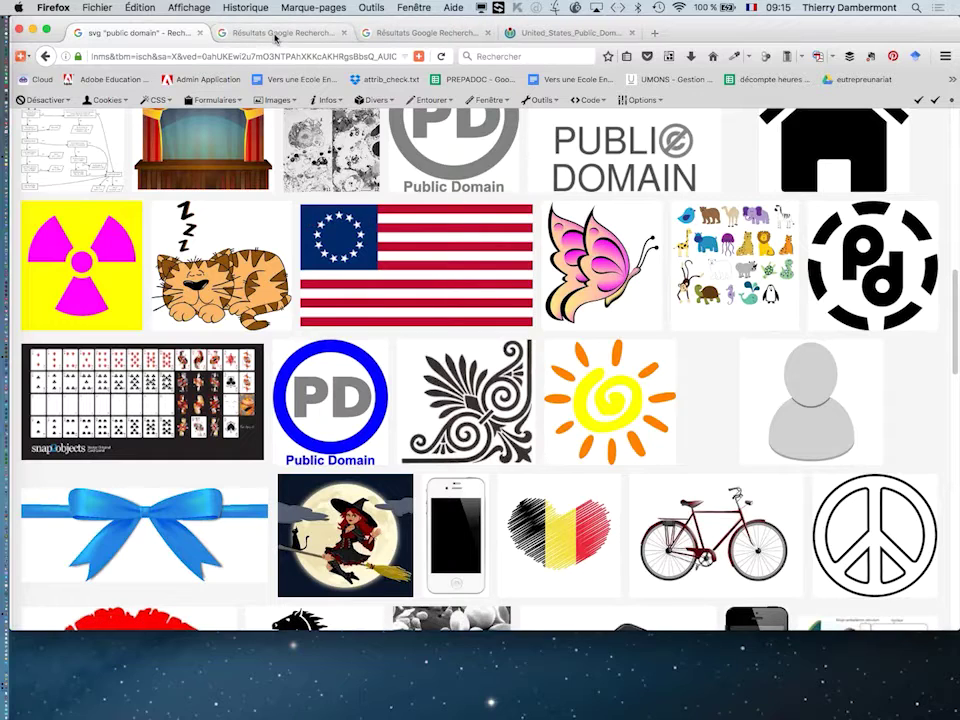
click(283, 40)
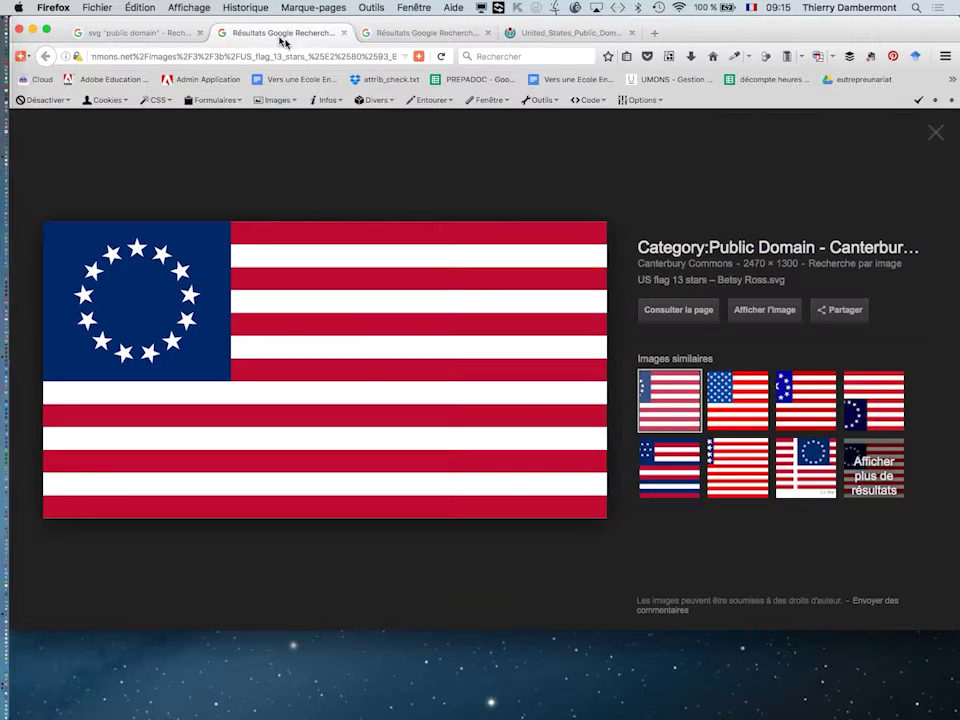
click(765, 312)
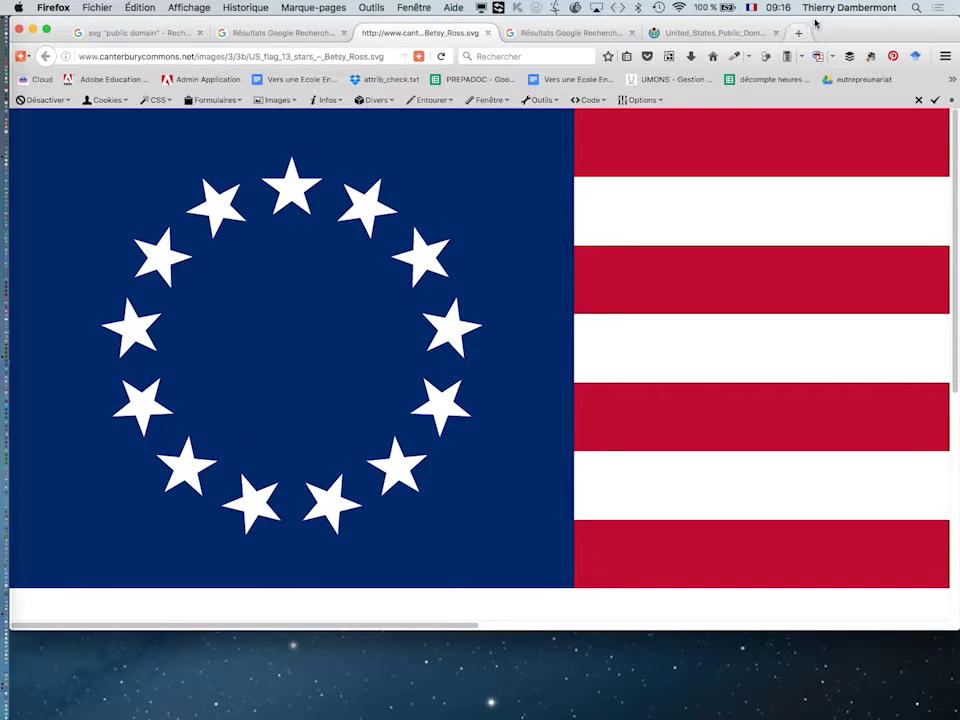
Step: Close the map, flag and image preview tabs, and go back to the web results for svg "public domain"
click(776, 32)
click(632, 32)
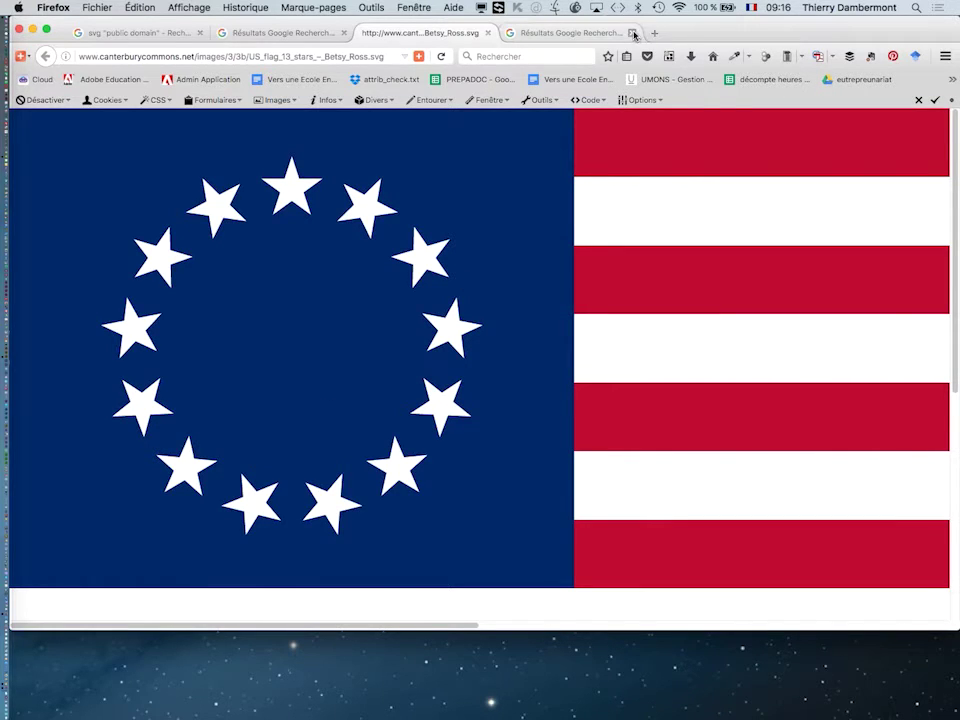
click(476, 32)
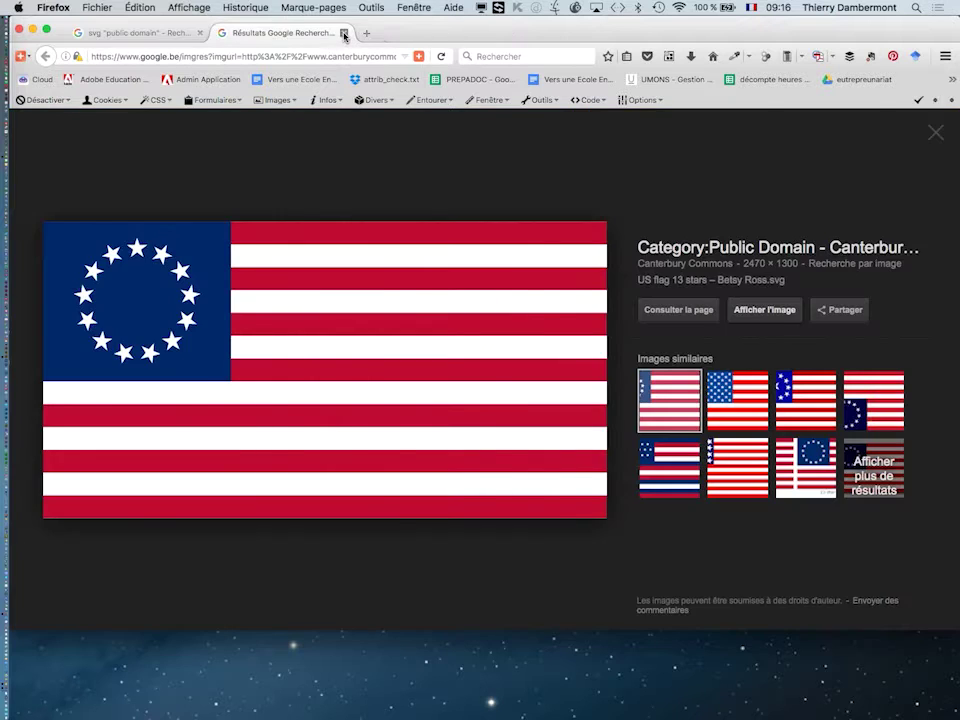
click(344, 33)
click(45, 56)
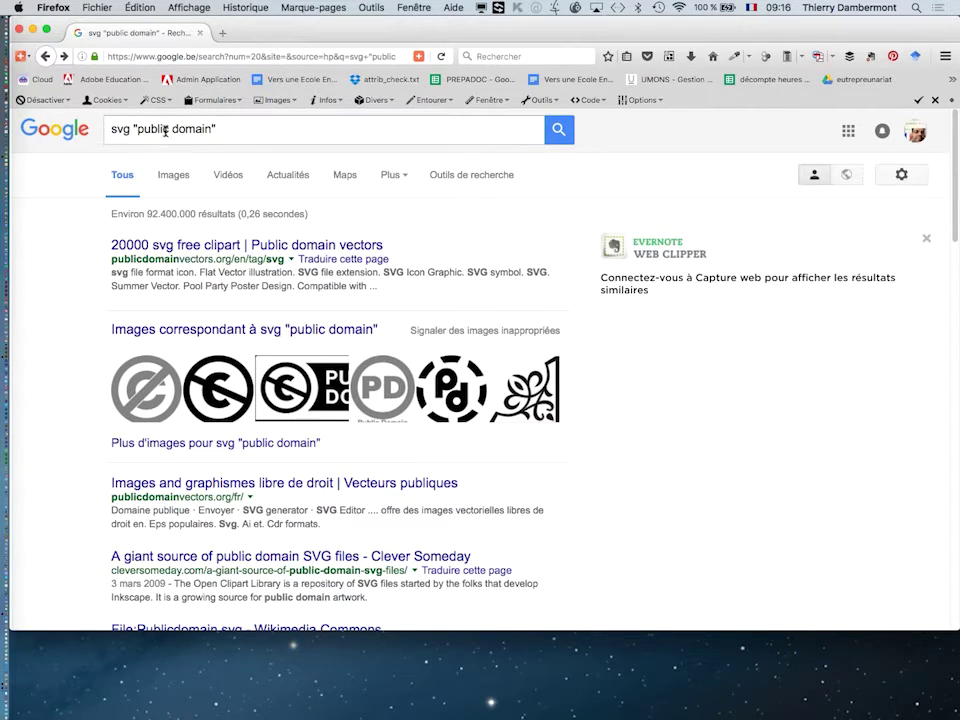
Step: Replace svg with animal in the query and show the image results for animal "public domain"
click(153, 129)
double_click(130, 128)
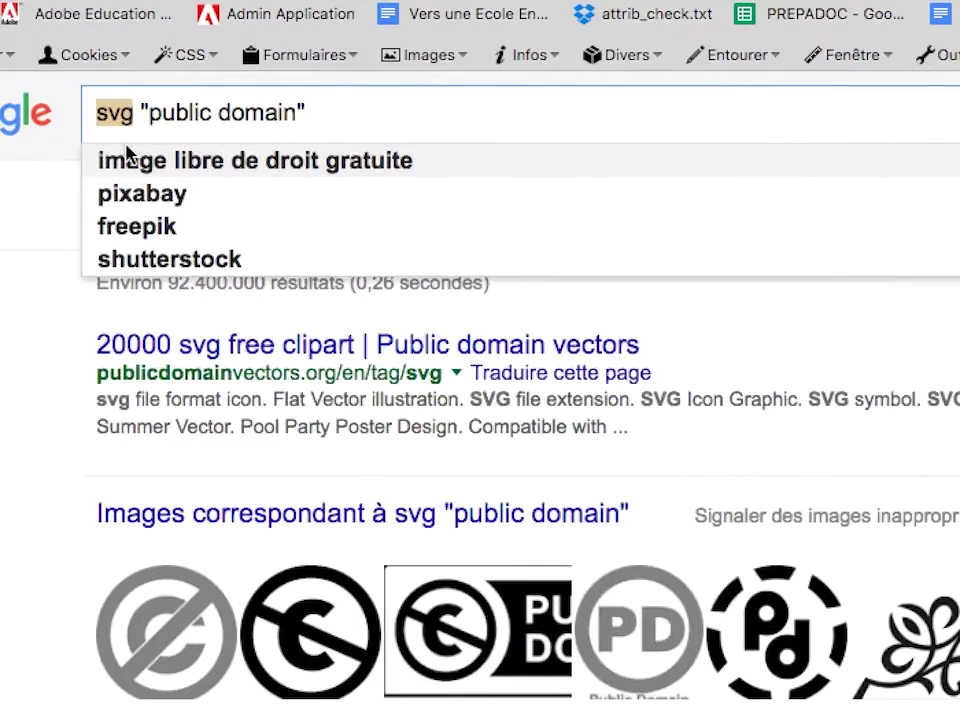
text(anima)
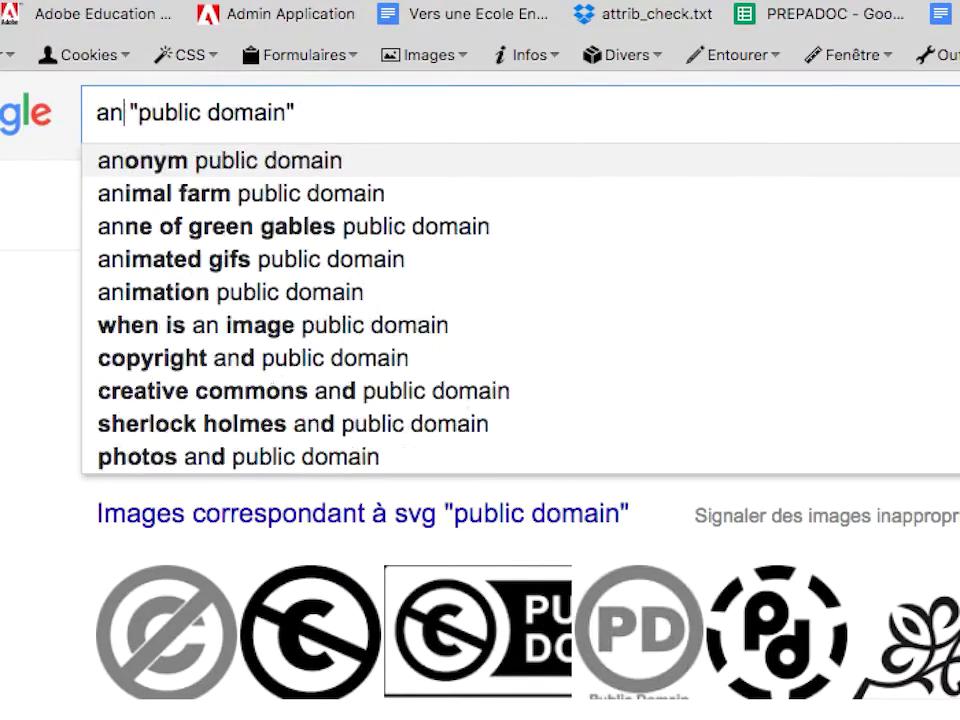
text(l)
key(Return)
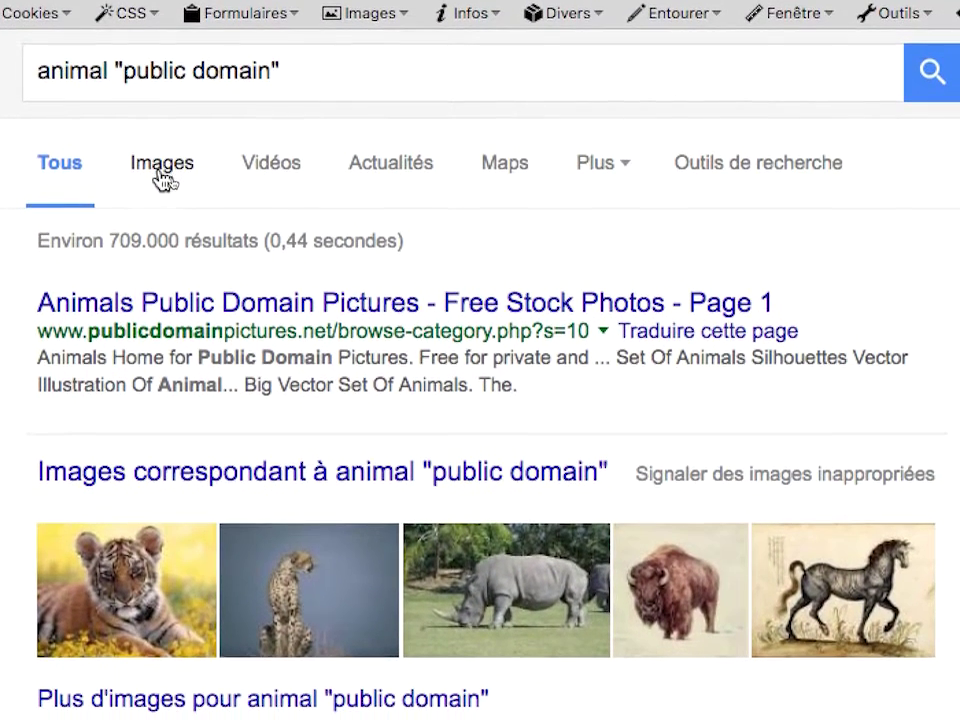
click(162, 176)
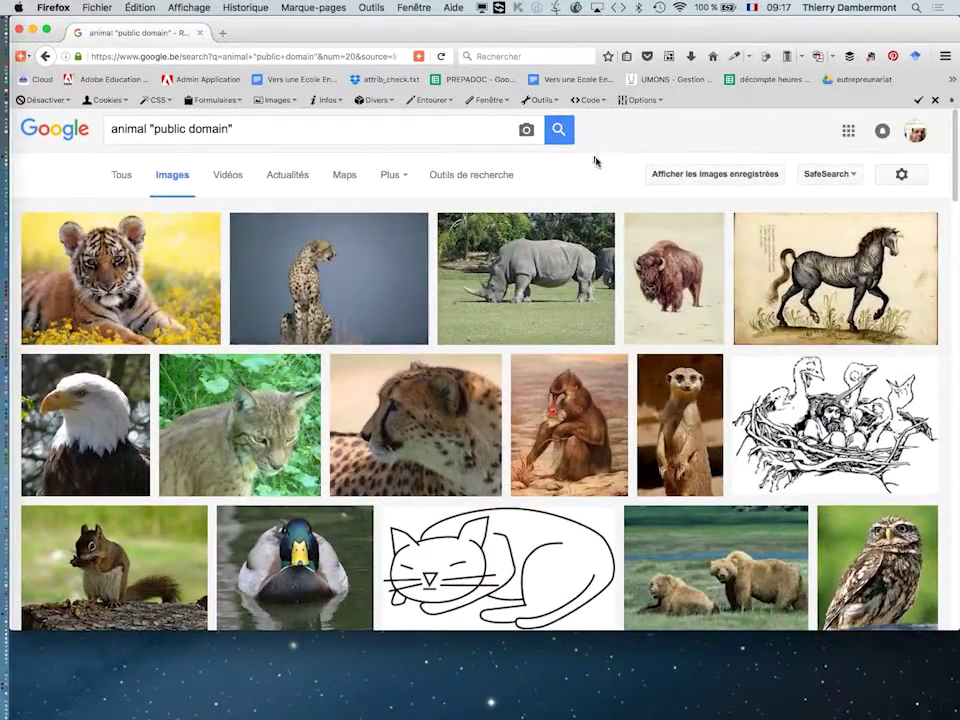
Step: Filter the animal image results by type to clip art (Images clipart)
click(944, 226)
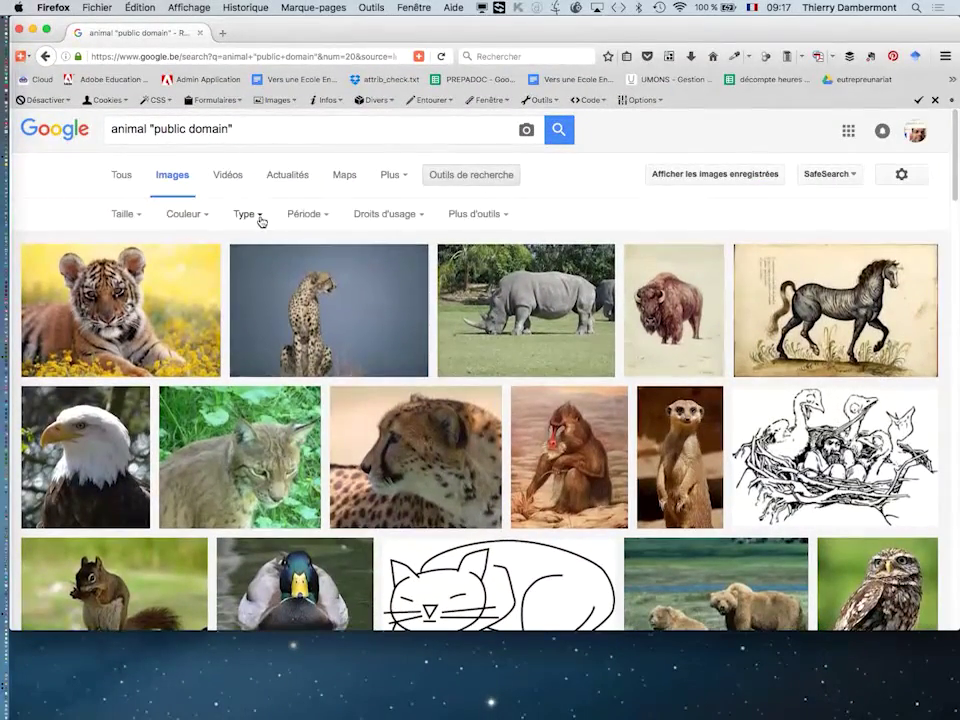
click(250, 214)
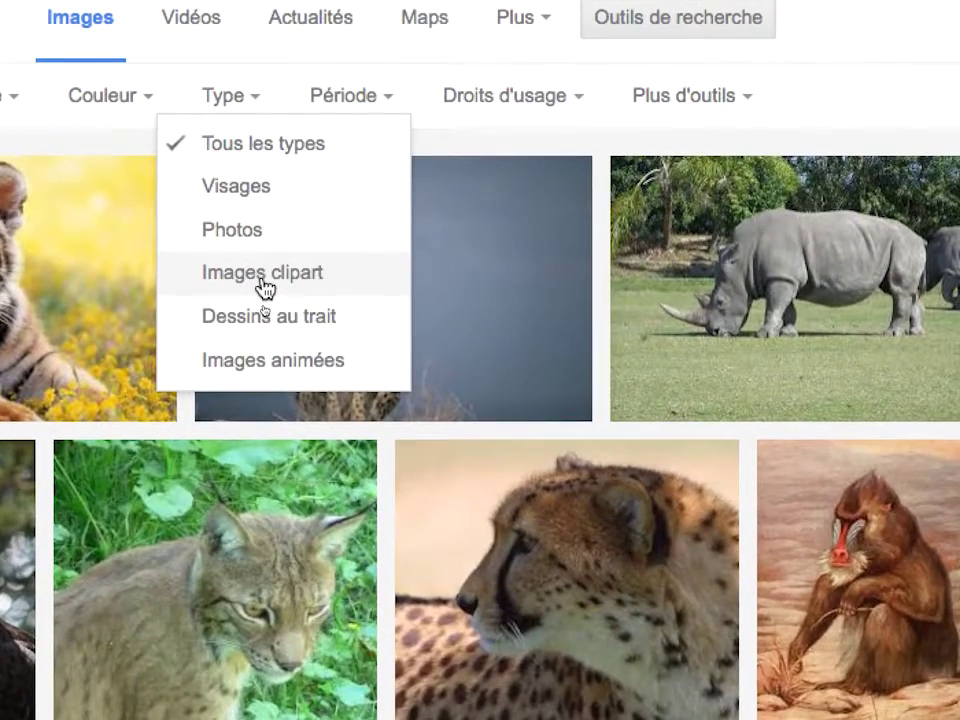
click(264, 288)
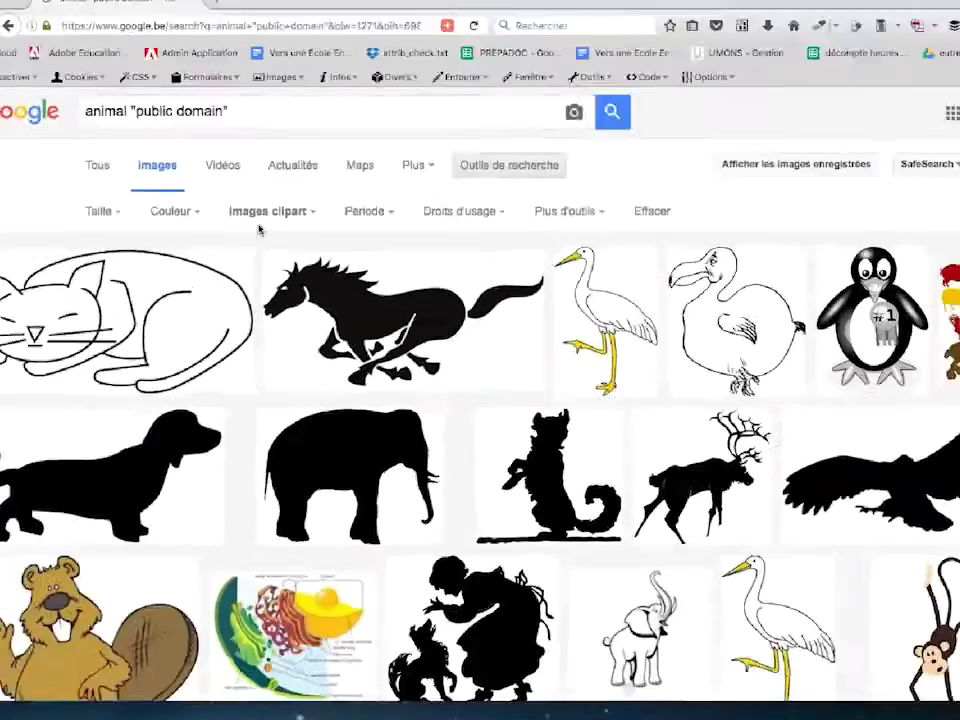
Step: Look over the clip art results and restrict them to the colour black
scroll(636, 185, down, 5)
scroll(631, 449, down, 5)
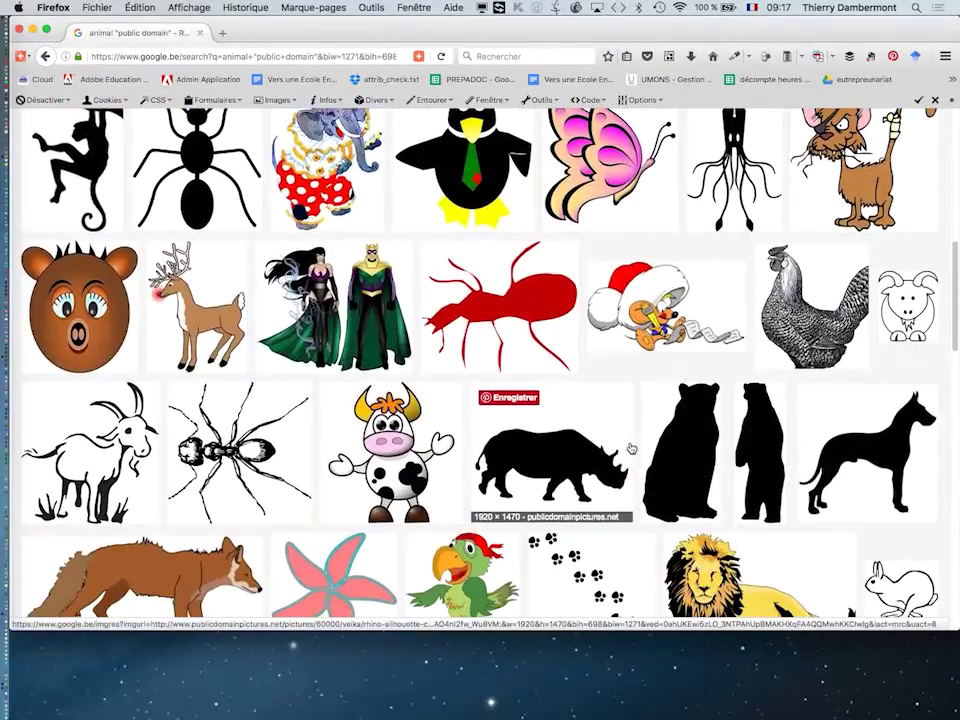
scroll(631, 449, up, 10)
click(199, 216)
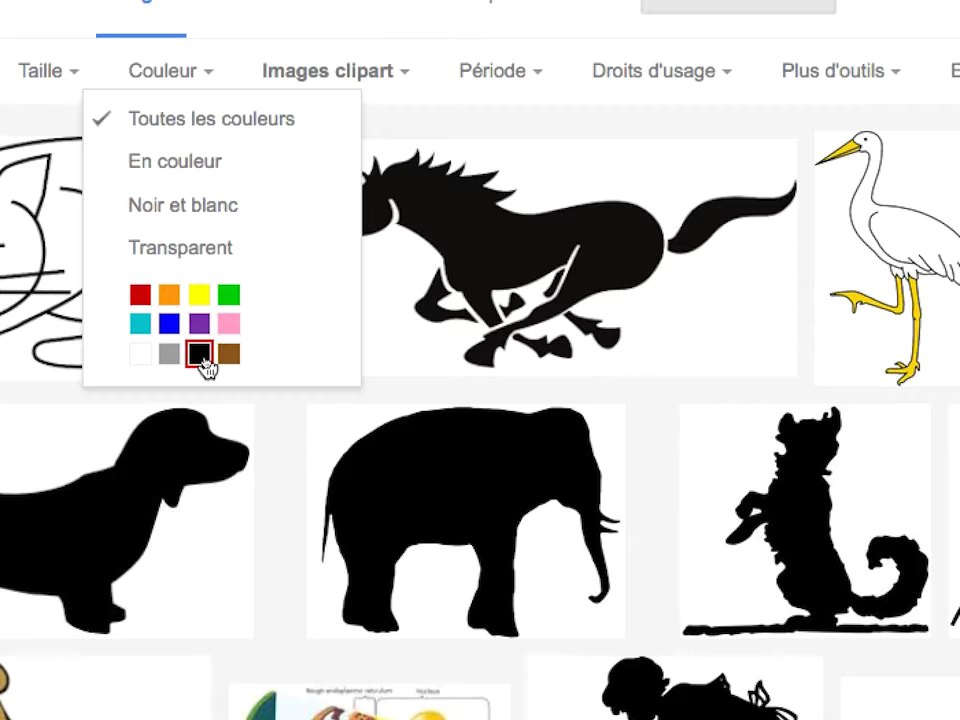
click(200, 354)
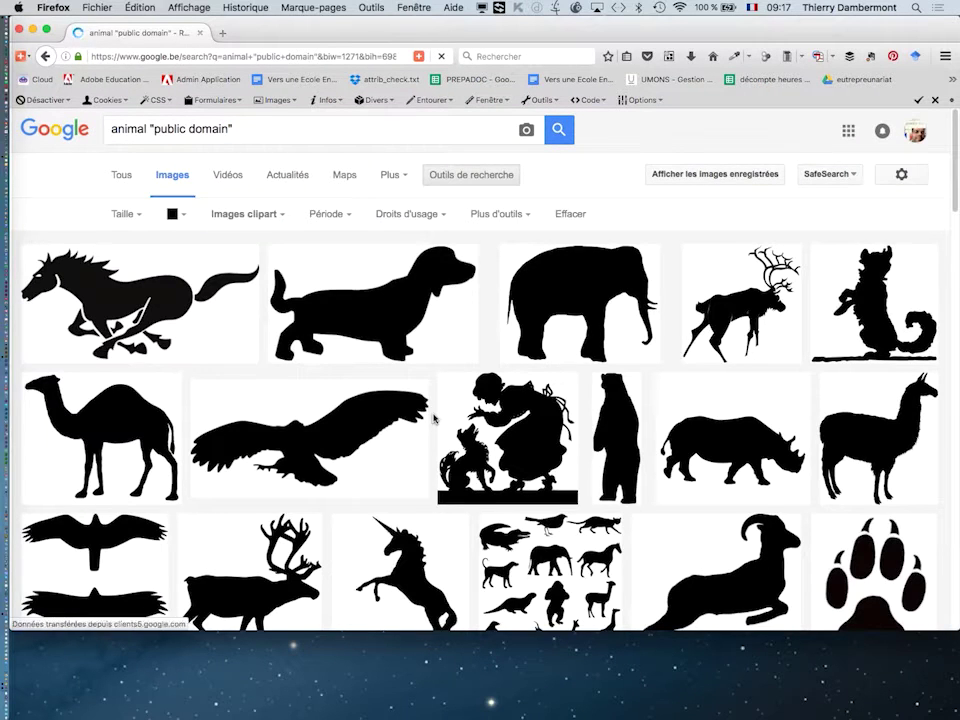
Step: Look through the black animal silhouettes for an image suitable for vectorizing
scroll(437, 421, down, 3)
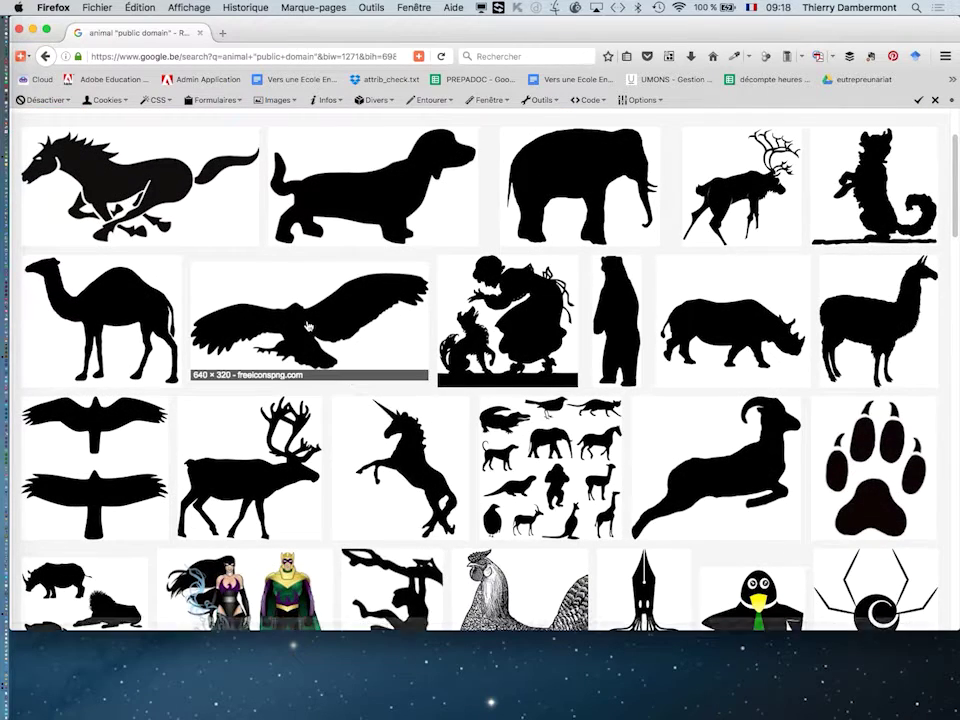
scroll(310, 330, down, 2)
scroll(310, 326, down, 2)
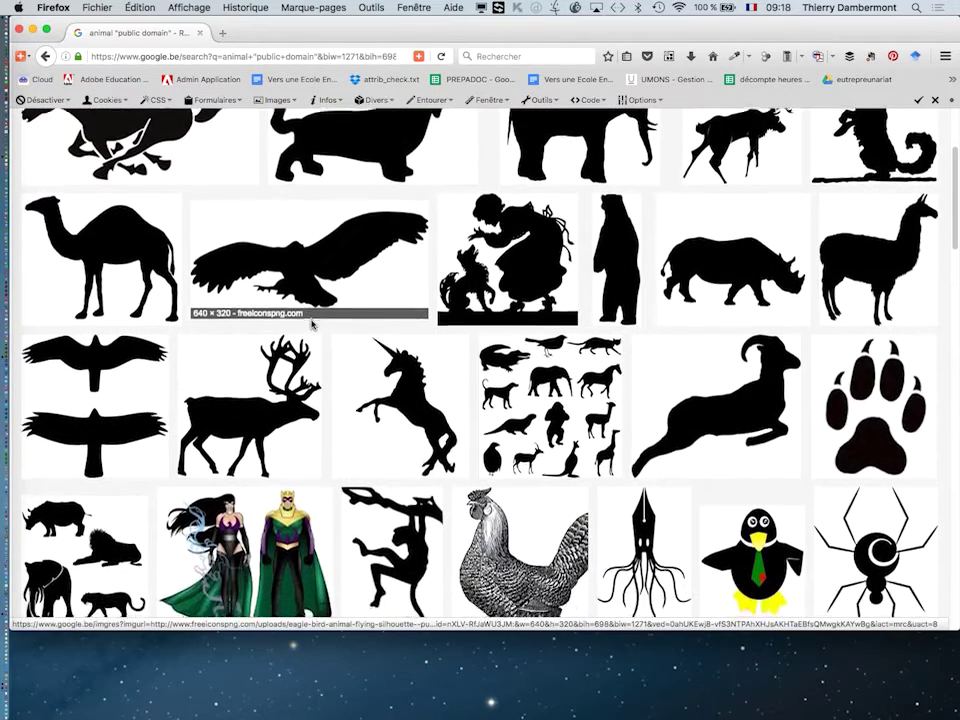
scroll(369, 351, down, 1)
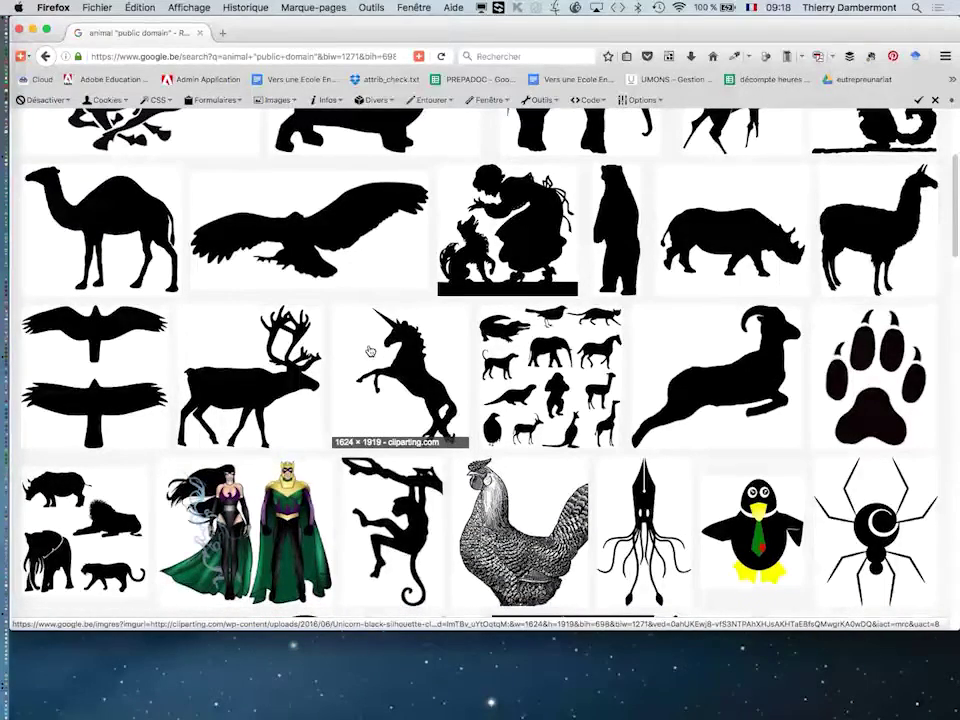
scroll(370, 350, up, 5)
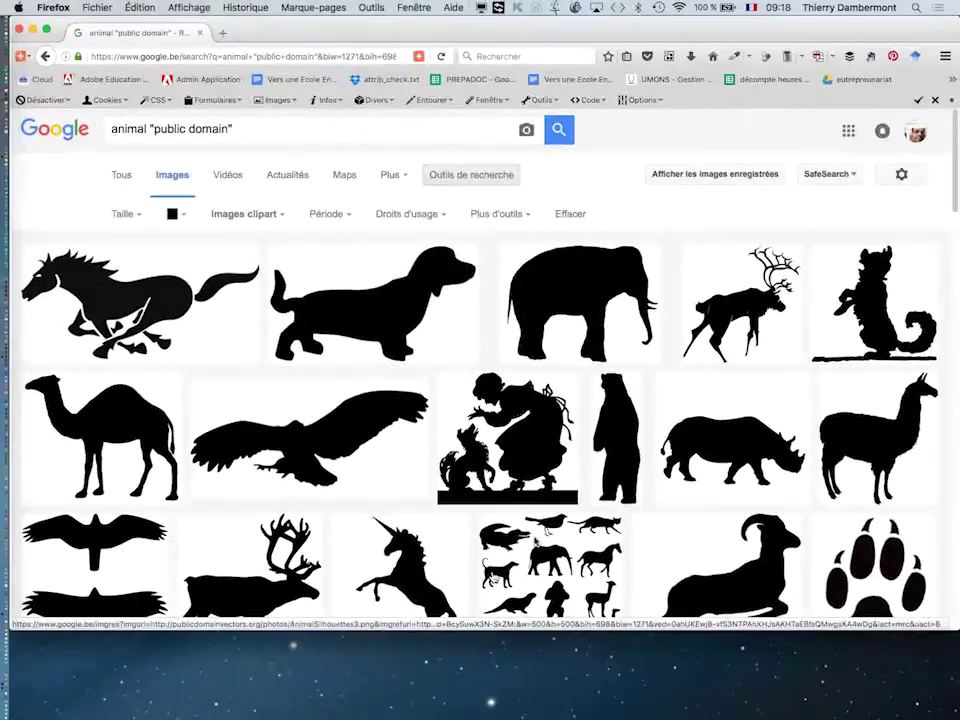
scroll(492, 573, down, 5)
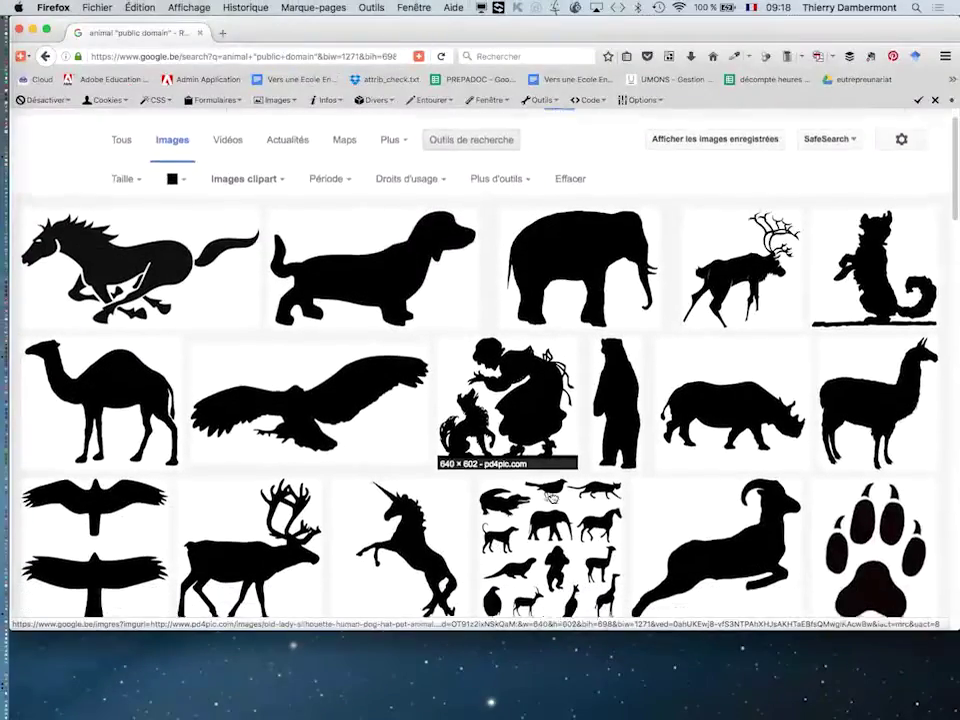
scroll(552, 497, down, 2)
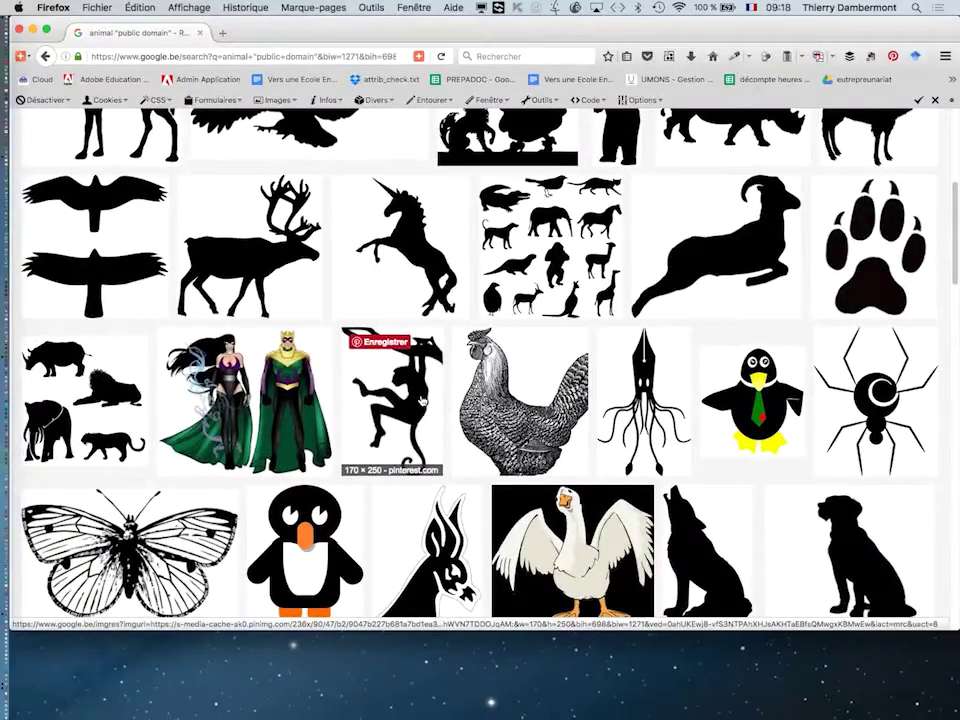
scroll(423, 408, up, 5)
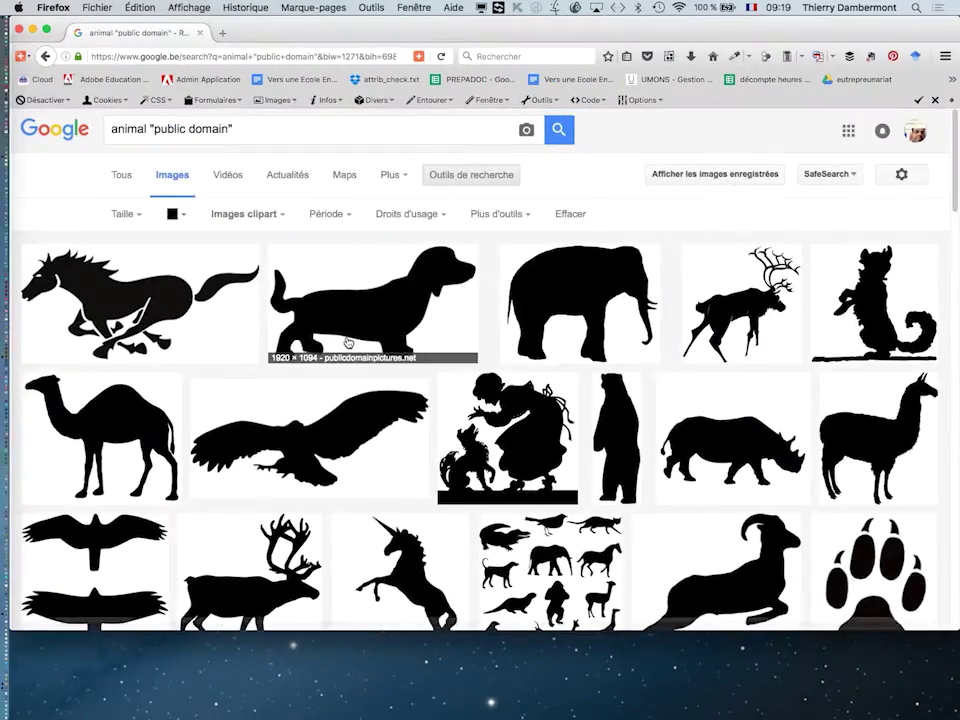
Step: Open the silhouette of the monkey hanging from a branch as a full image in its own tab
scroll(501, 440, down, 3)
scroll(350, 345, down, 5)
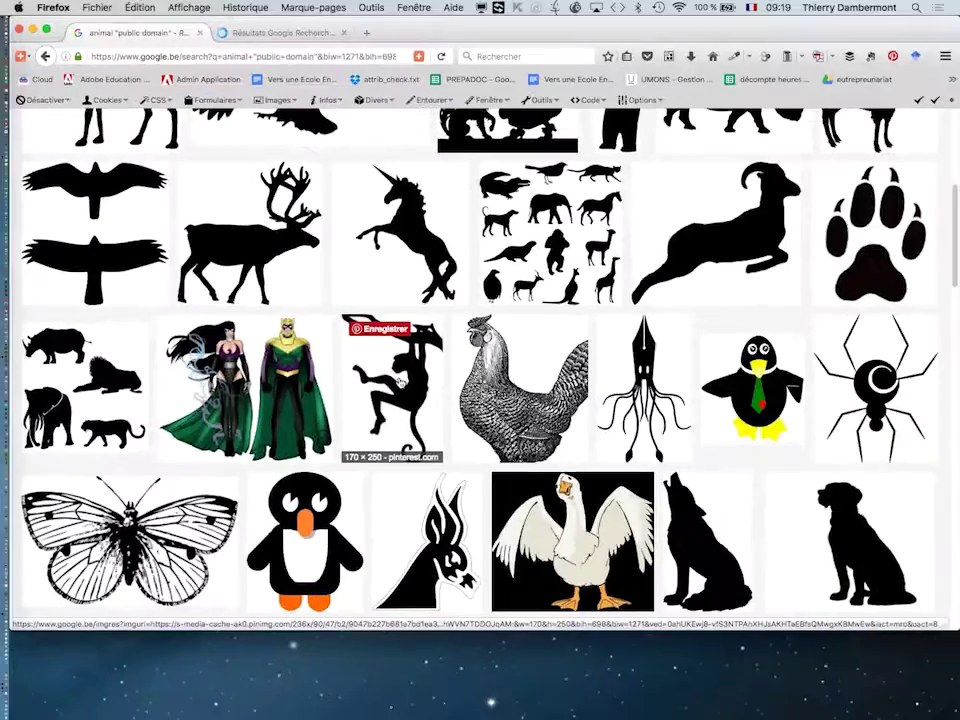
click(286, 33)
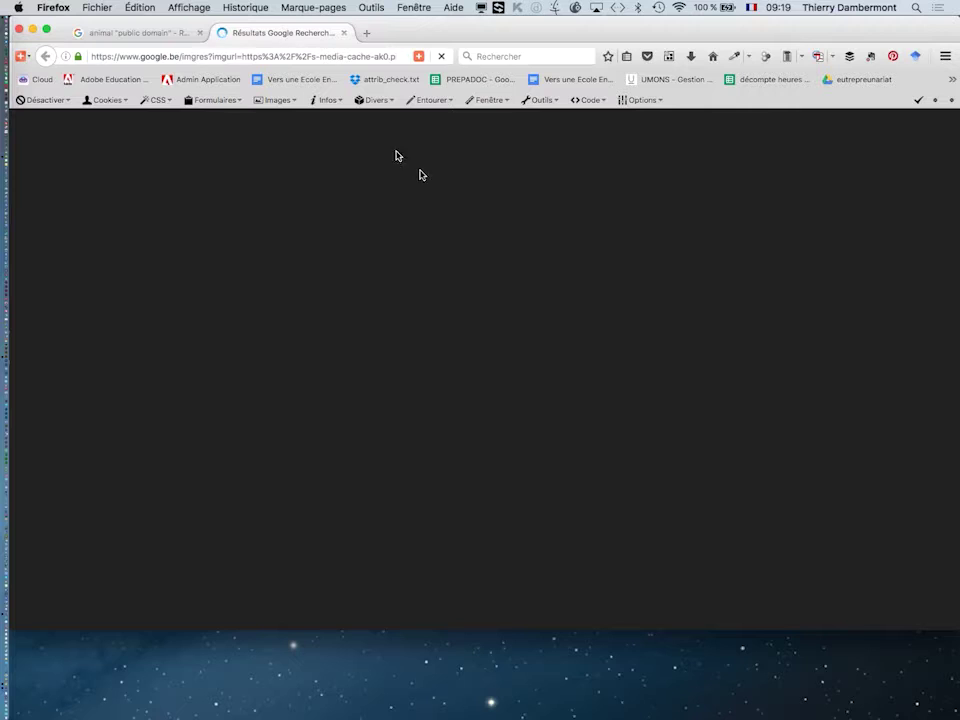
click(751, 317)
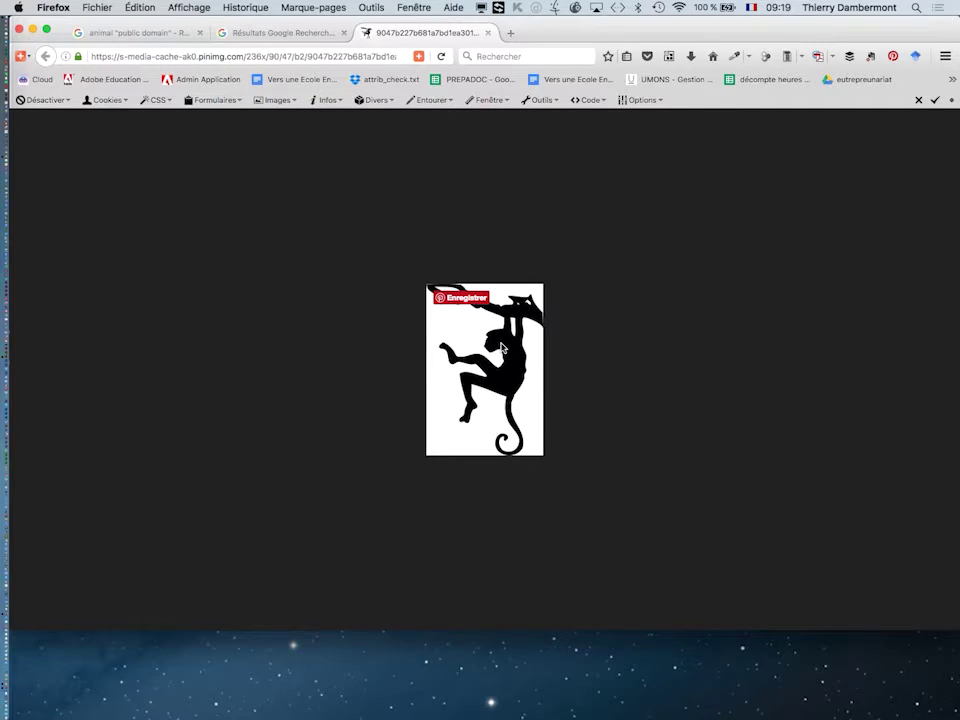
Step: Enlarge the monkey image to examine the sharpness of its edges, and reduce it again
key(super+plus)
key(super+plus)
key(super+plus)
key(super+plus)
key(super+plus)
key(super+plus)
key(super+plus)
key(super+plus)
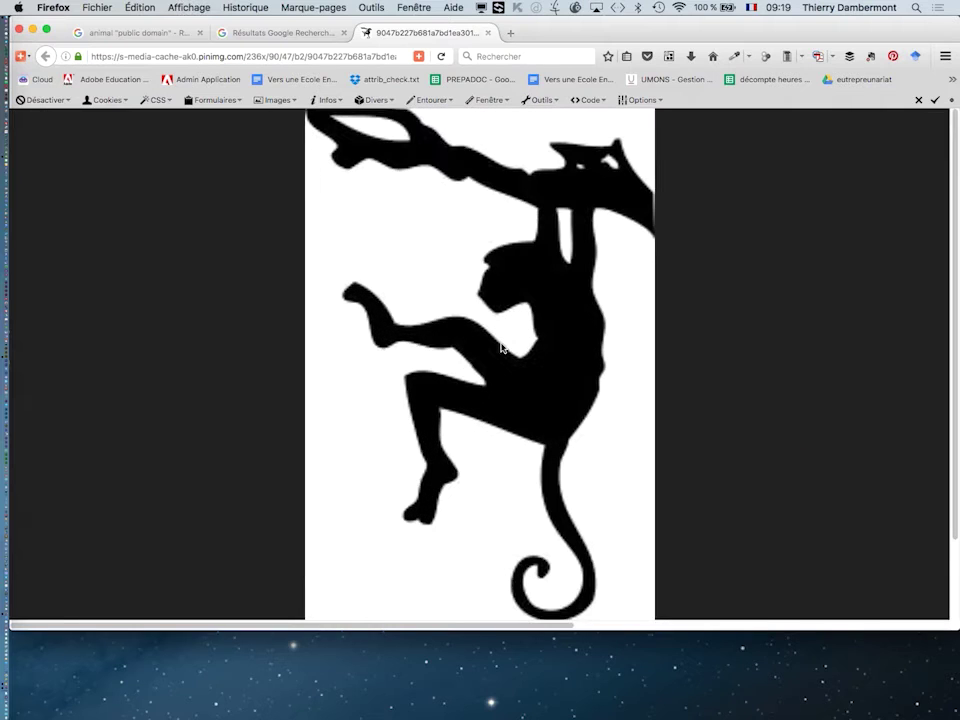
key(super+plus)
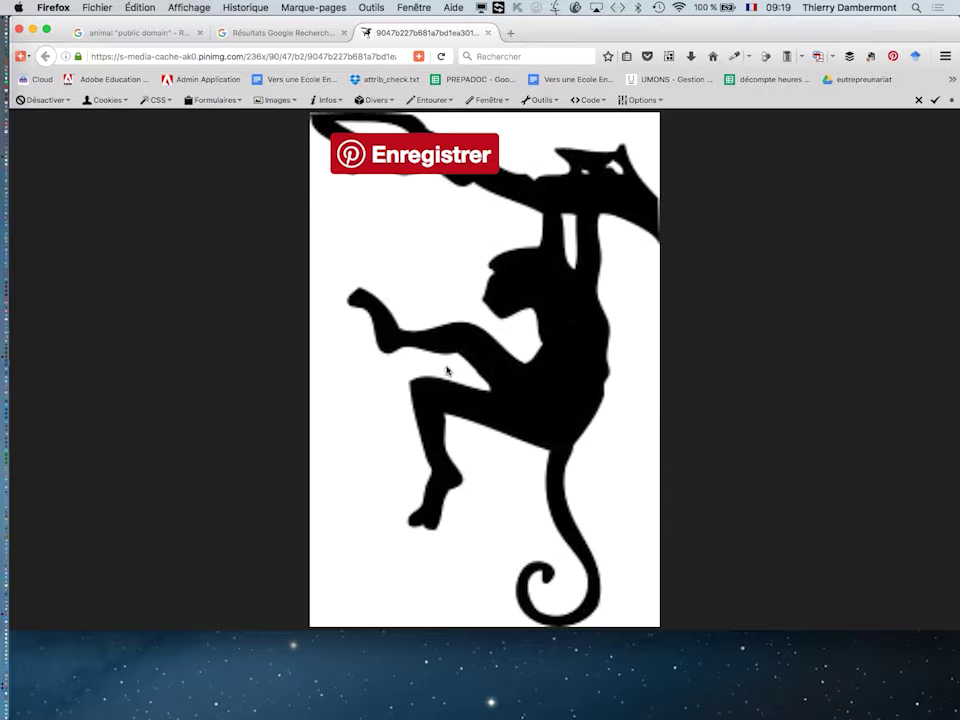
key(super+minus)
key(super+minus)
key(super+minus)
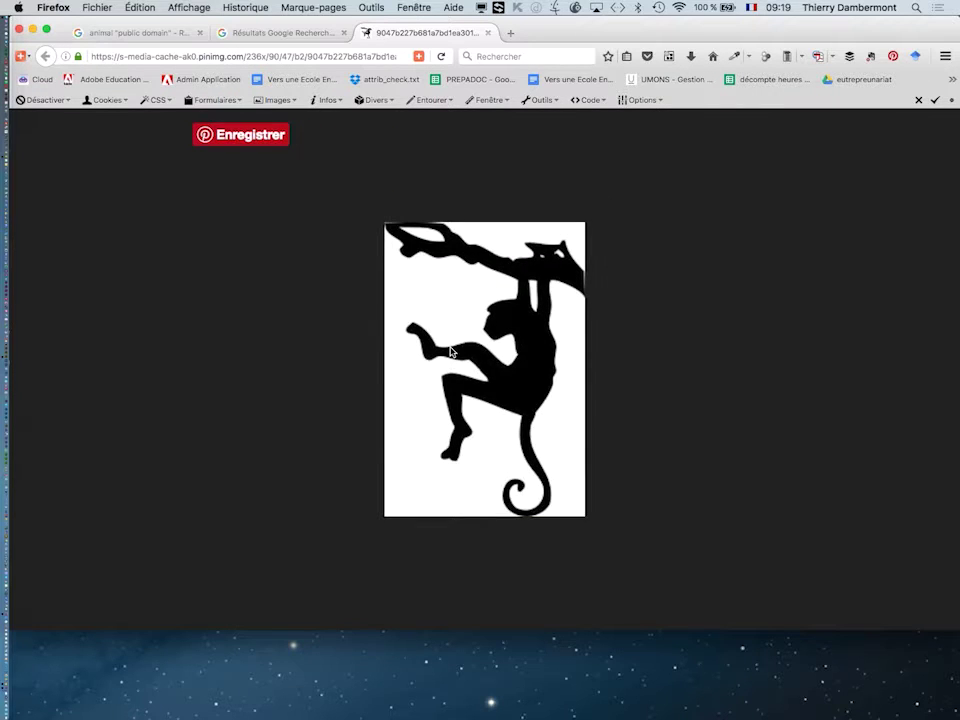
Step: Start saving the monkey image to the B1C1 AI folder and replace its file name with monkey.jpg
right_click(451, 350)
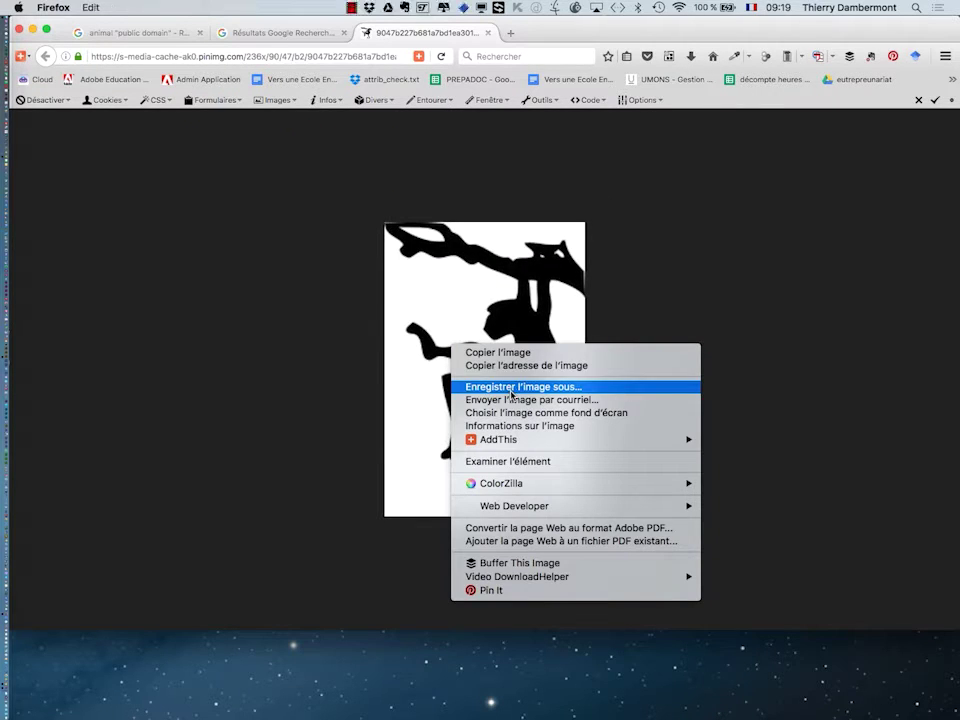
click(511, 392)
click(131, 236)
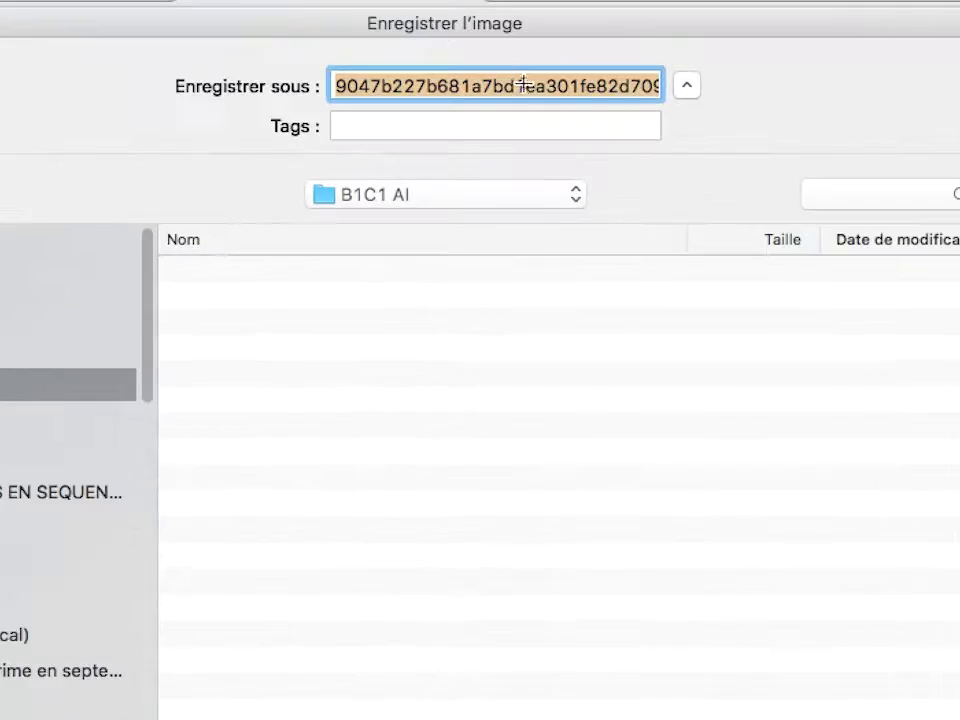
click(521, 84)
key(super+shift+Left)
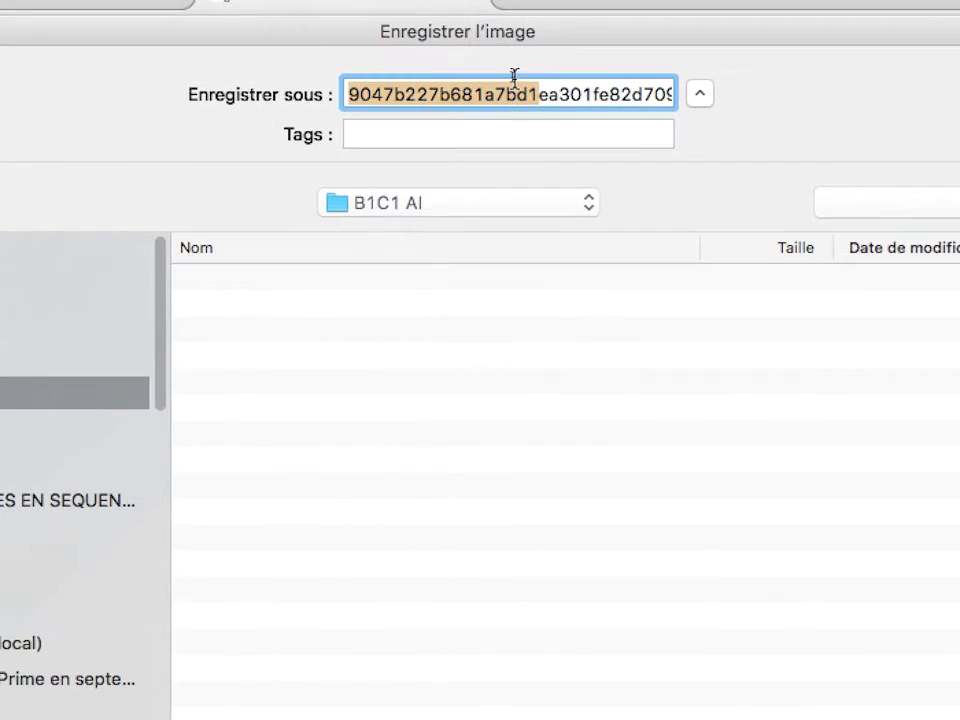
key(BackSpace)
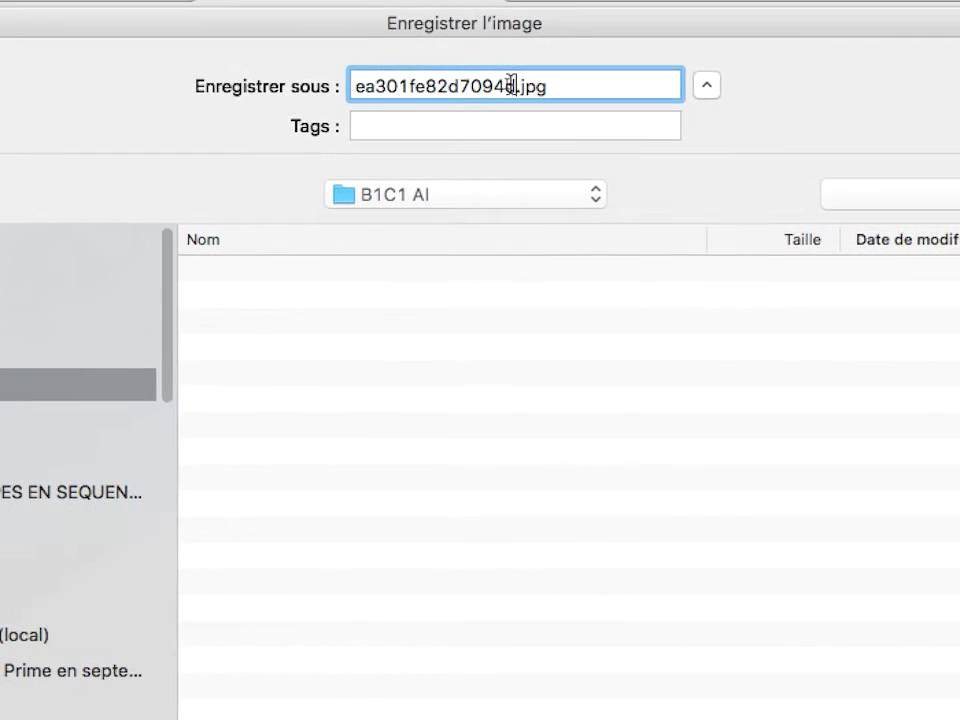
key(super+shift+Left)
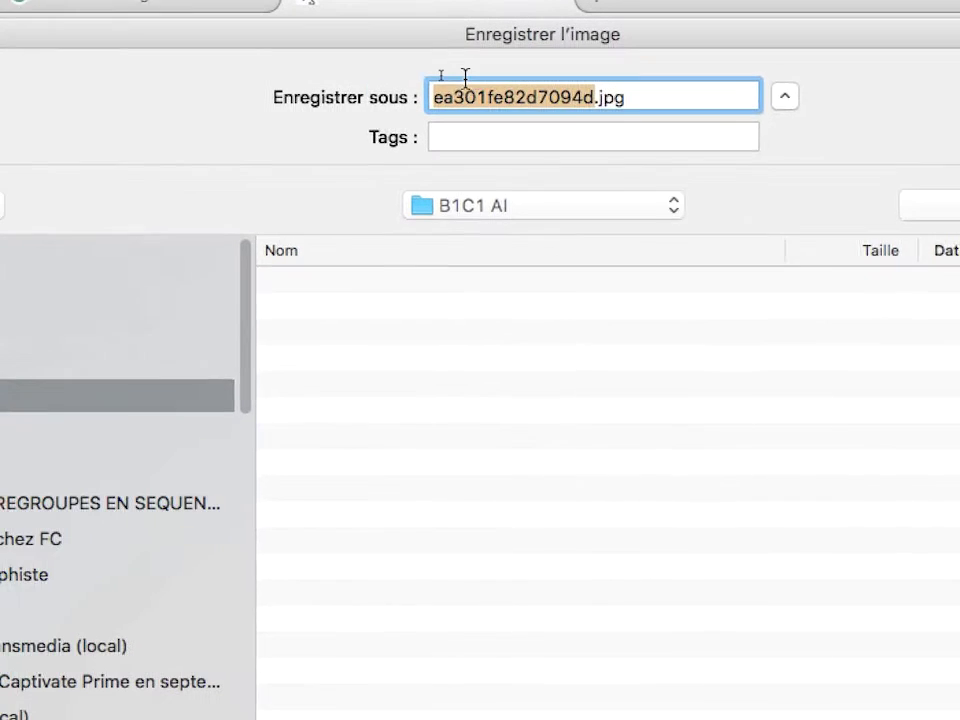
key(BackSpace)
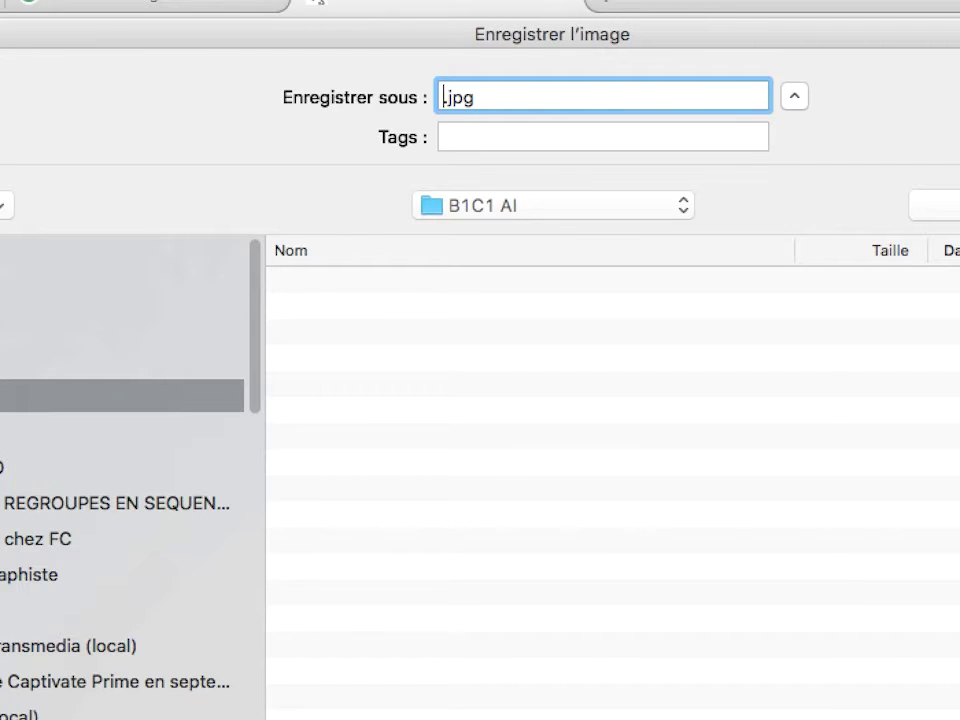
text(monkey)
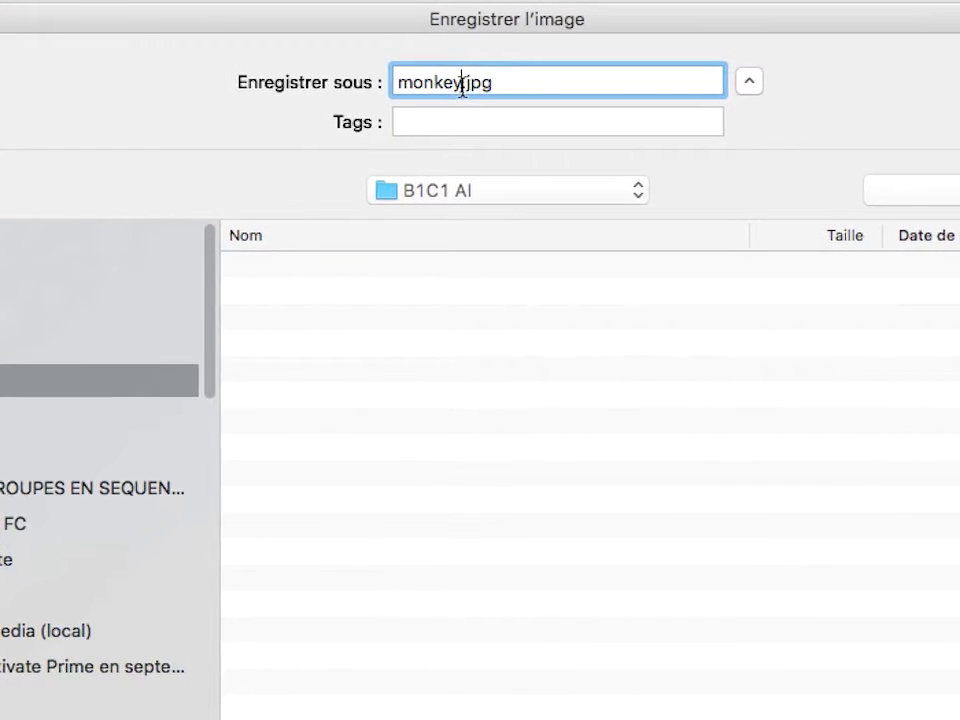
Step: Highlight the name and the extension of monkey.jpg separately, and save the image
double_click(455, 84)
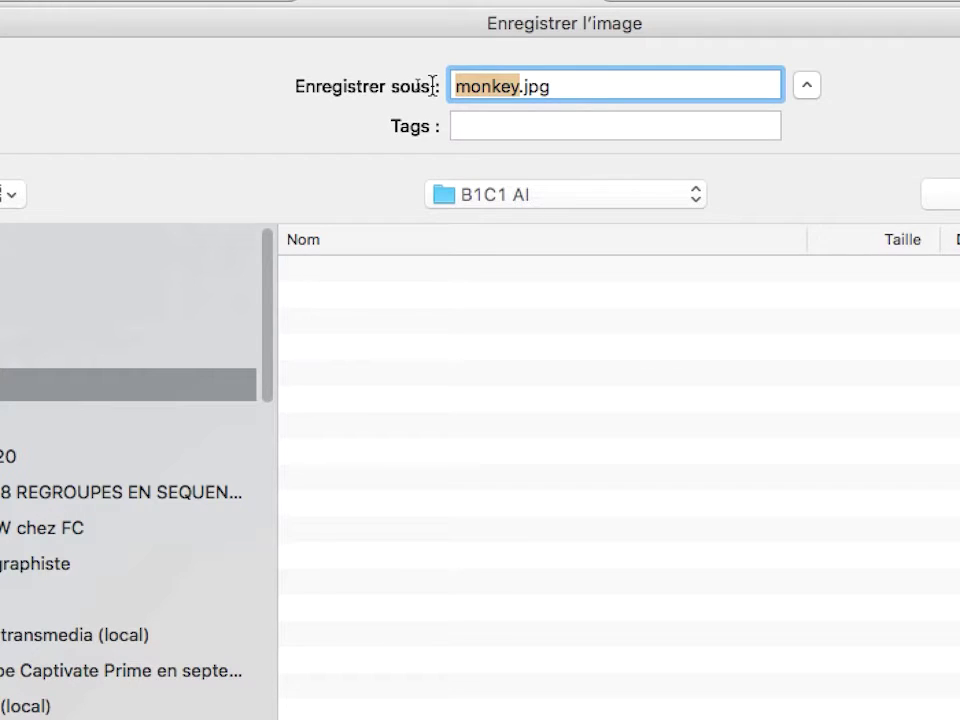
click(490, 87)
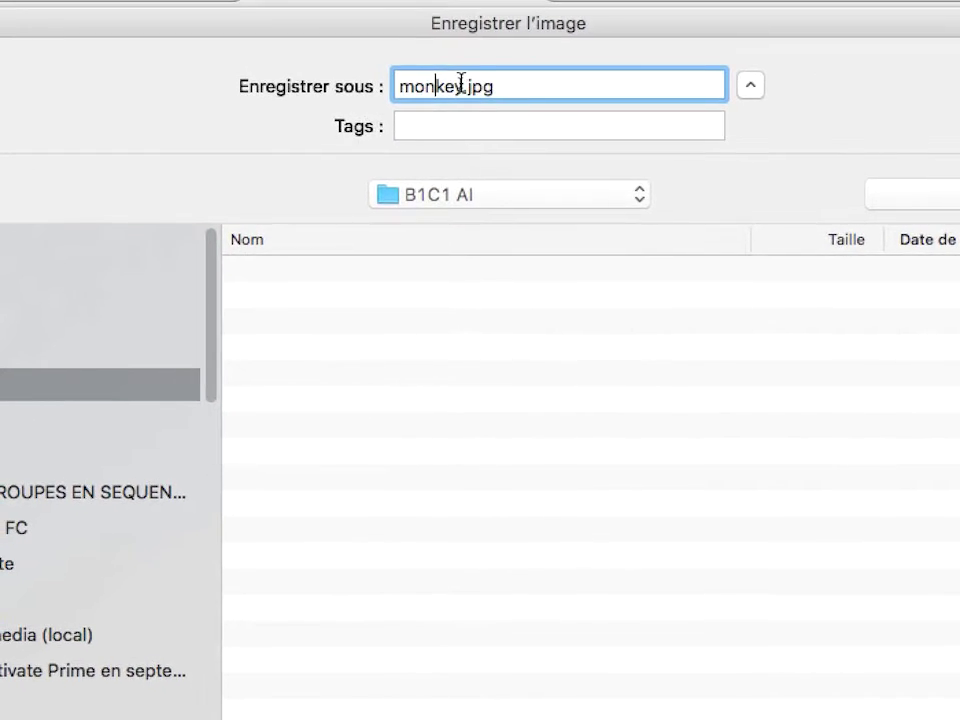
drag(456, 84, 350, 70)
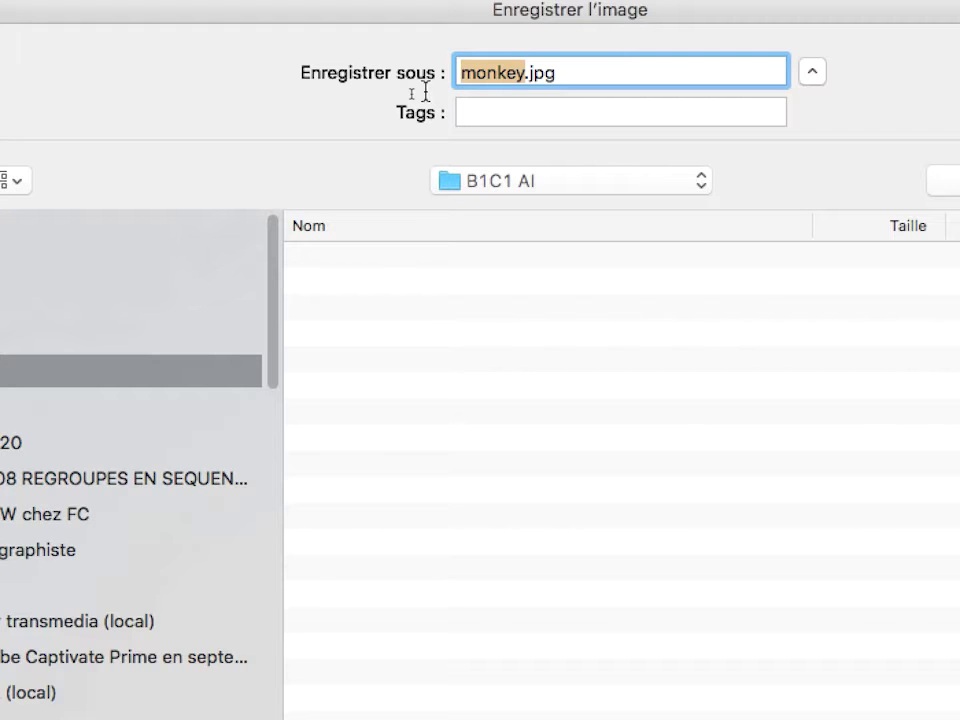
click(524, 76)
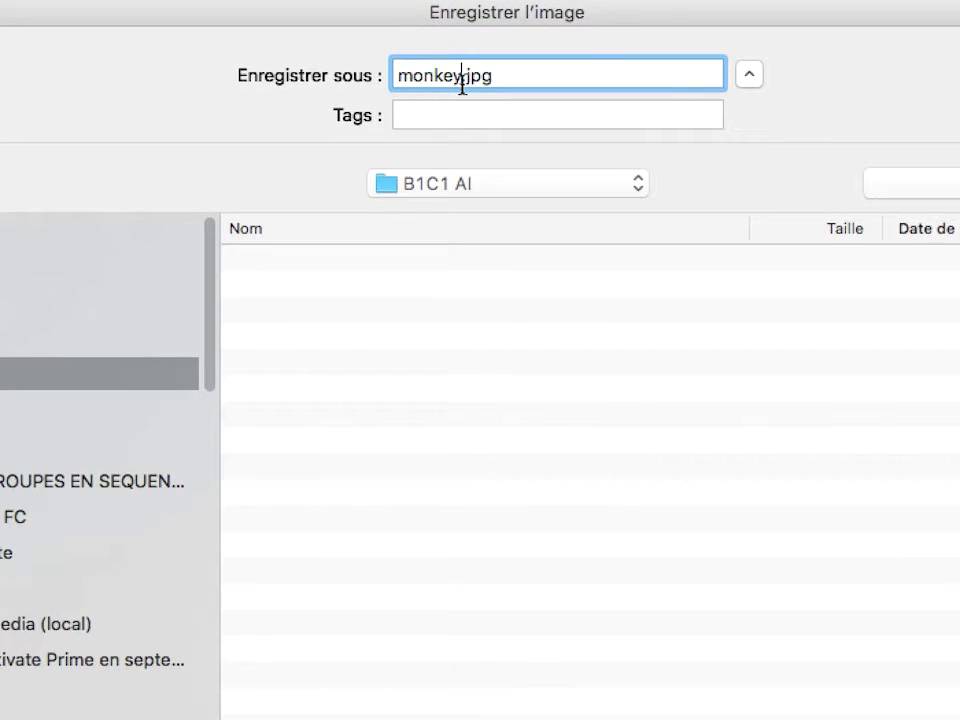
drag(462, 87, 491, 90)
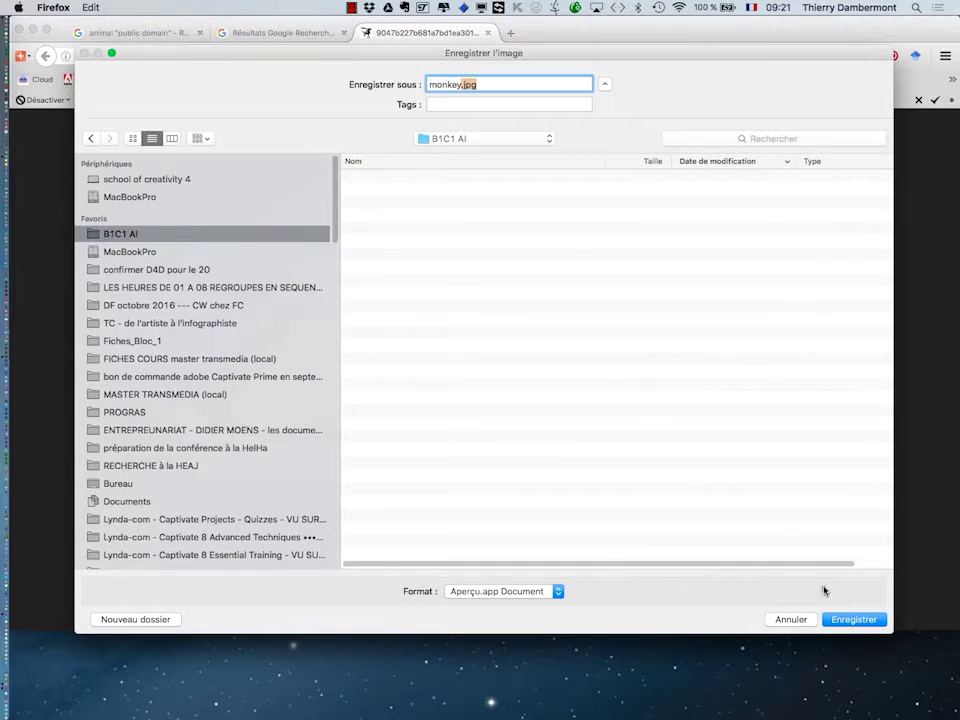
click(853, 620)
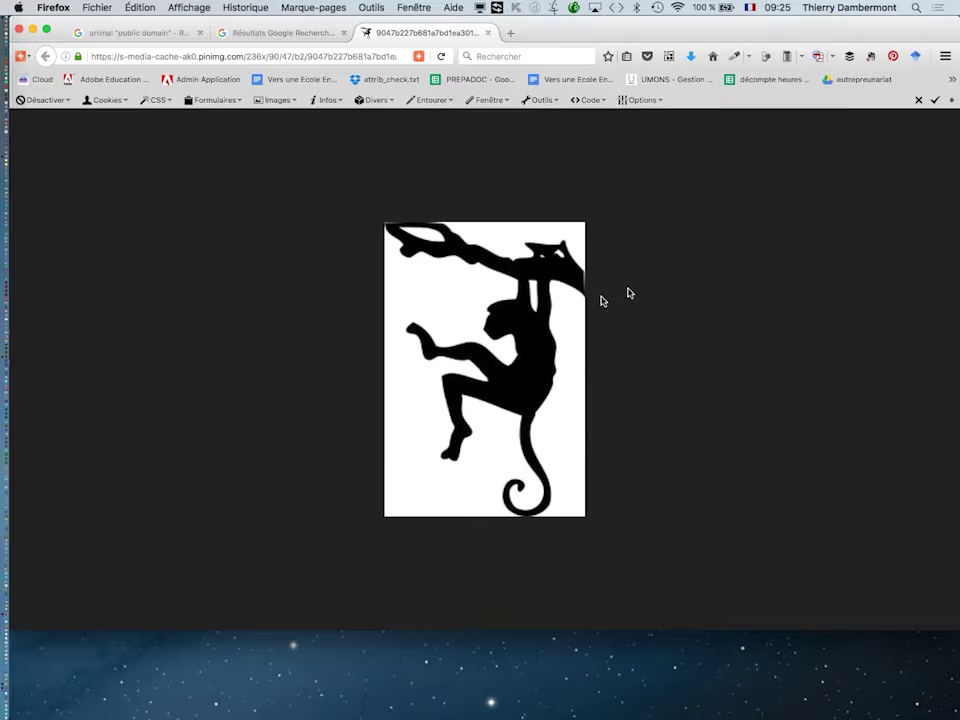
Step: Minimize the browser, switch to Illustrator, and set up Nuancier as an enlarged floating panel
click(33, 31)
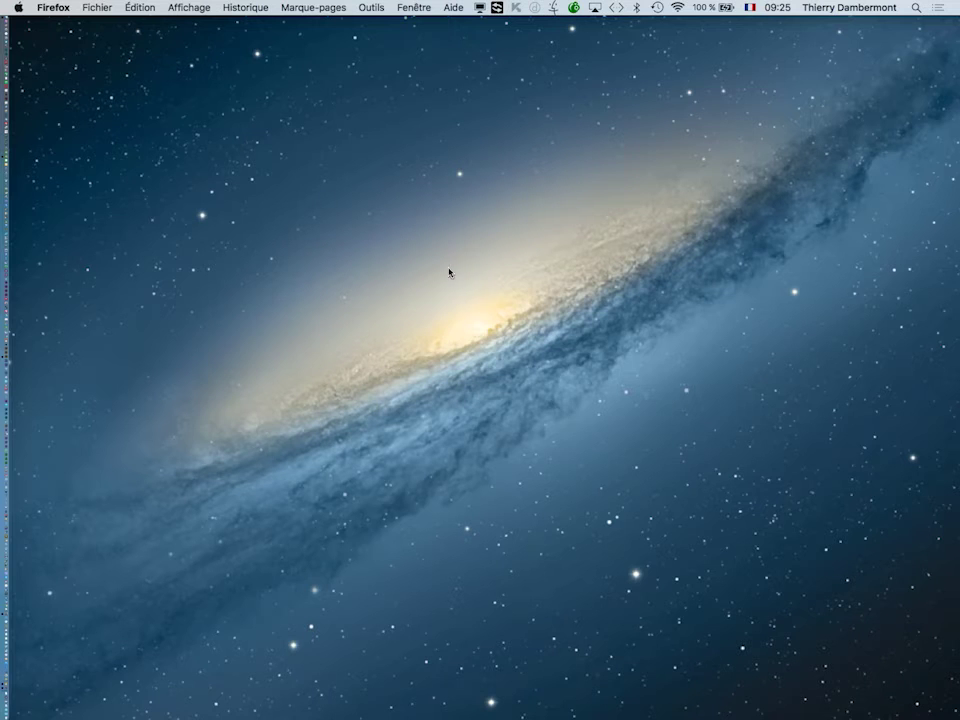
key(super+Tab)
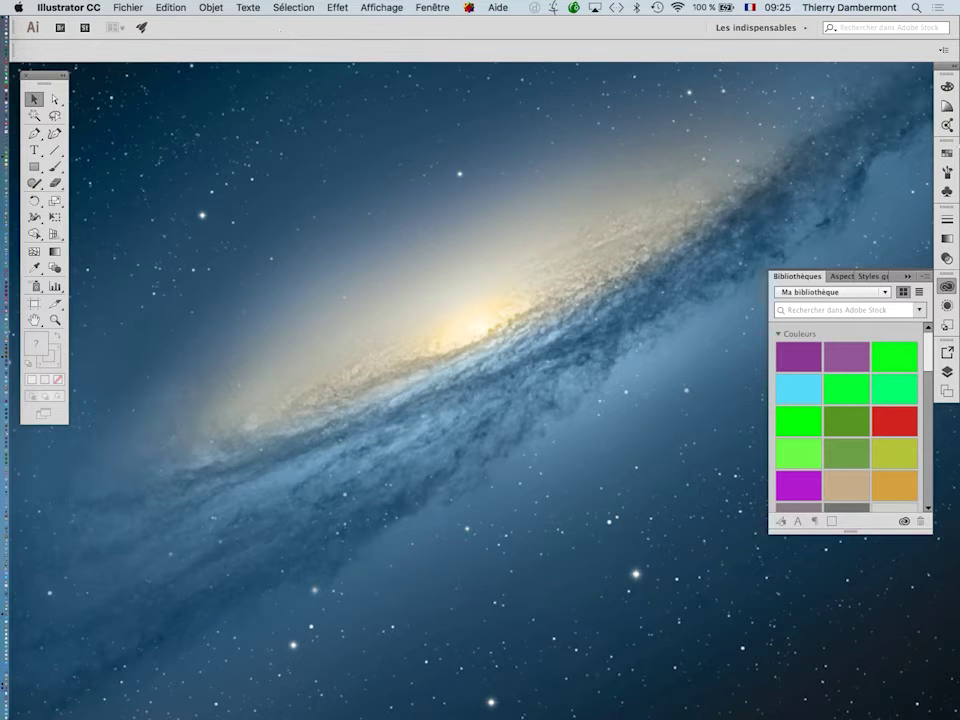
click(432, 7)
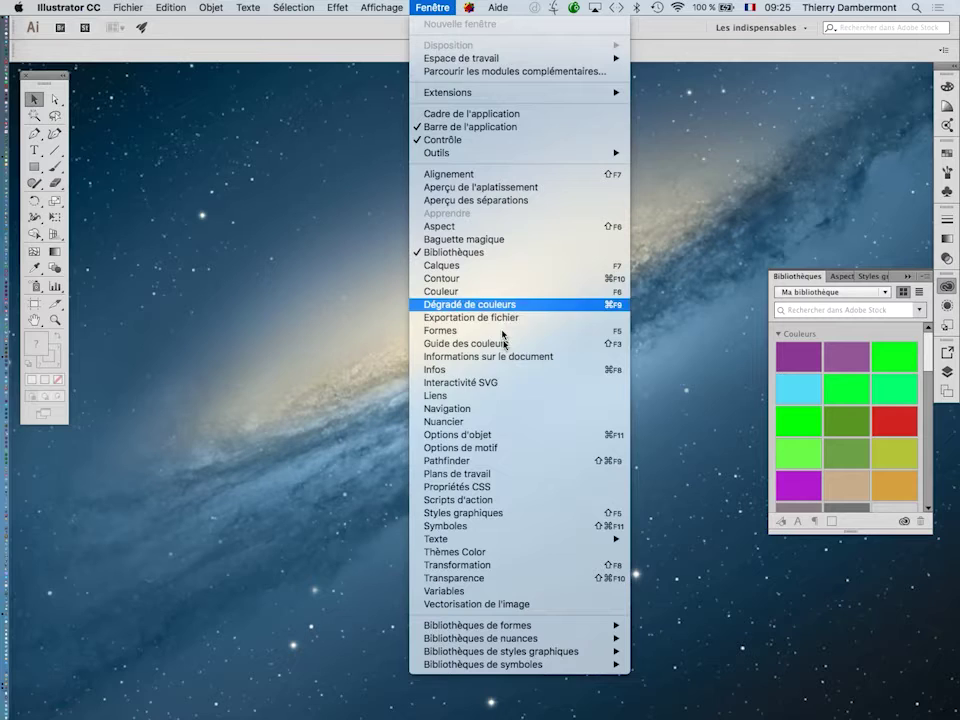
click(517, 421)
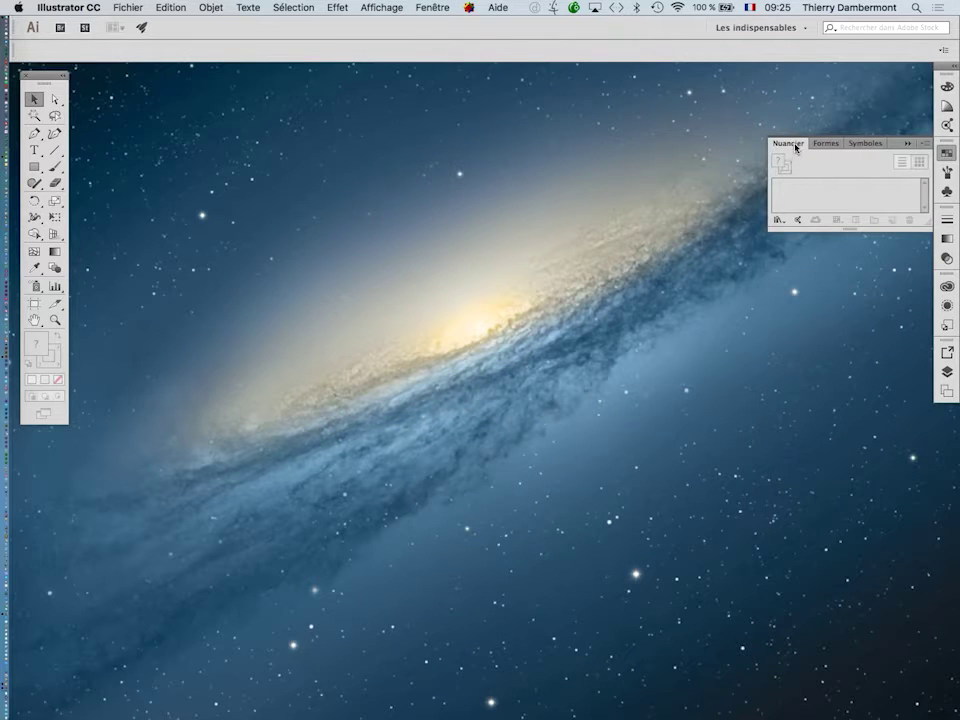
drag(790, 143, 574, 129)
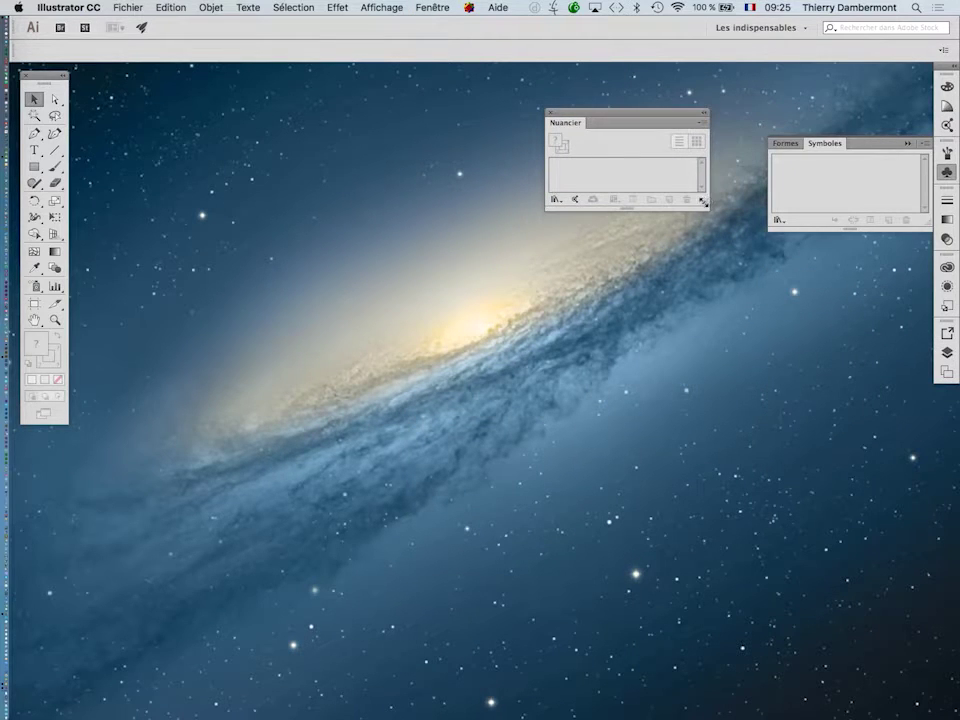
drag(709, 199, 724, 380)
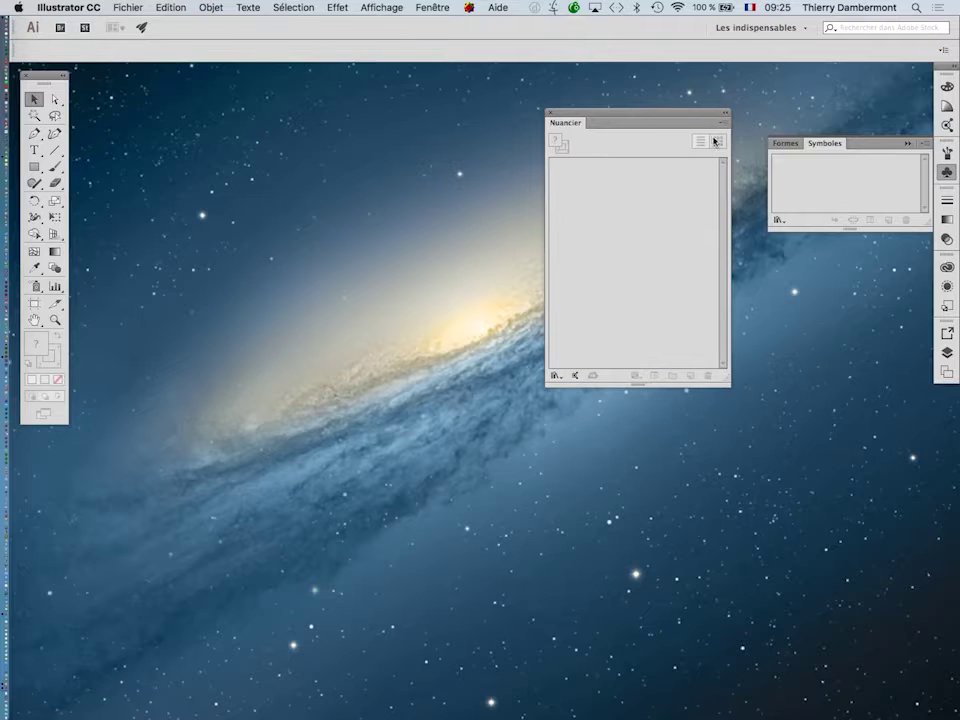
drag(655, 110, 316, 92)
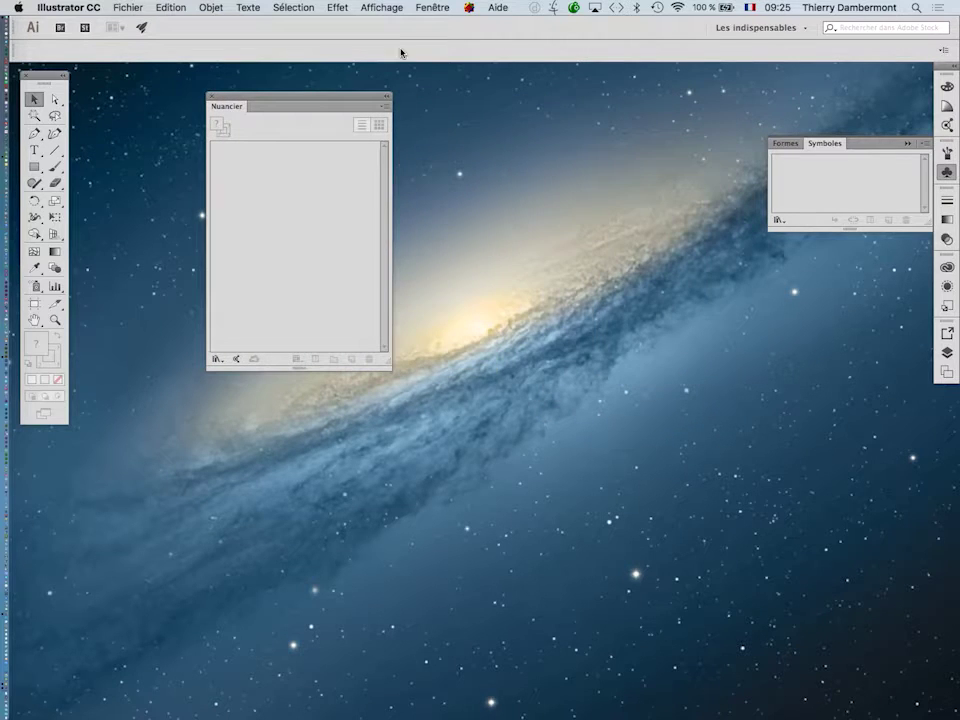
Step: Detach the Symboles and Formes panels from the dock and enlarge them side by side
click(434, 7)
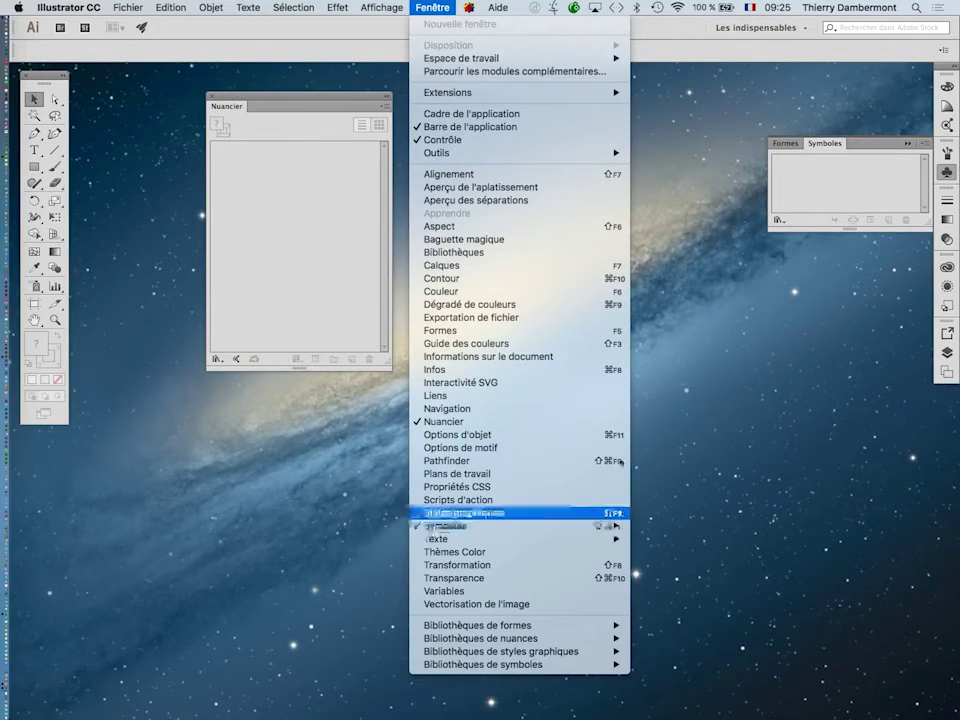
click(812, 148)
drag(801, 148, 478, 88)
drag(620, 240, 634, 370)
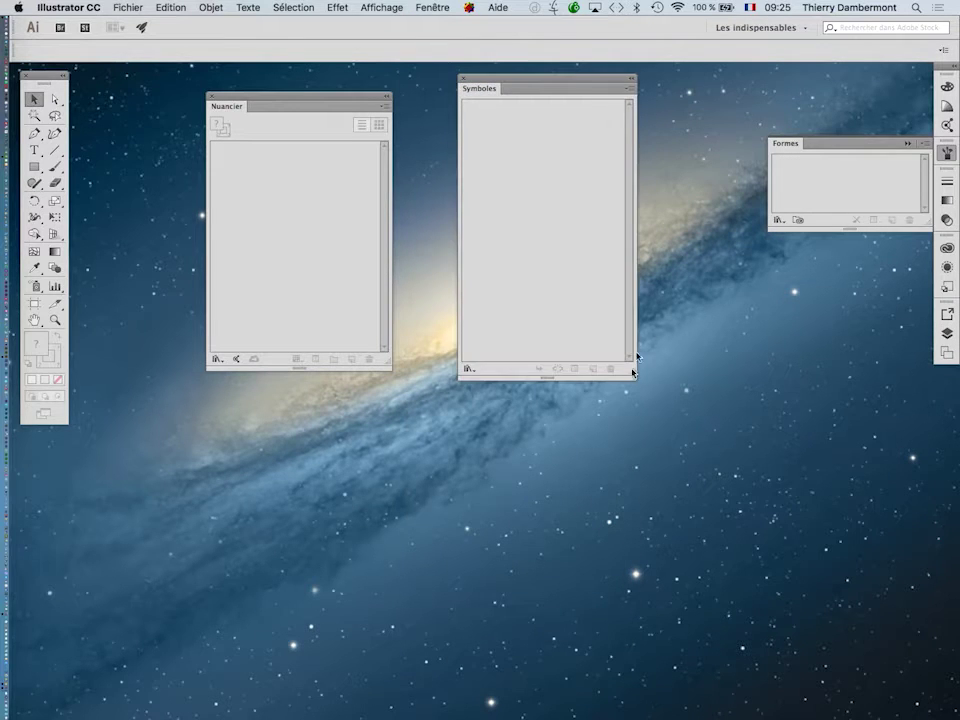
drag(788, 146, 669, 81)
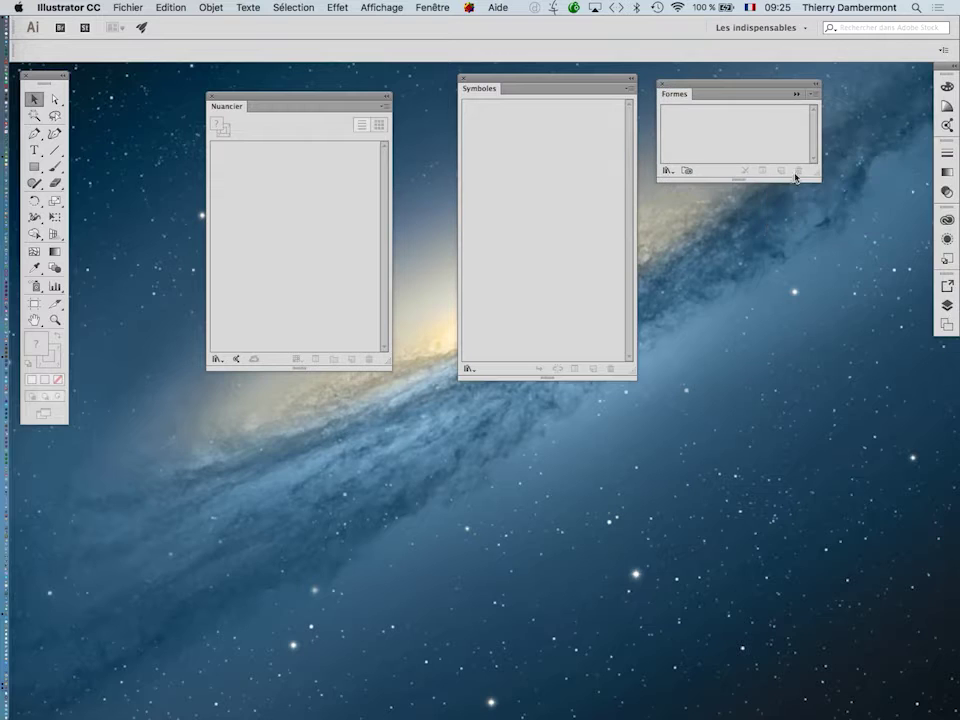
drag(822, 181, 843, 373)
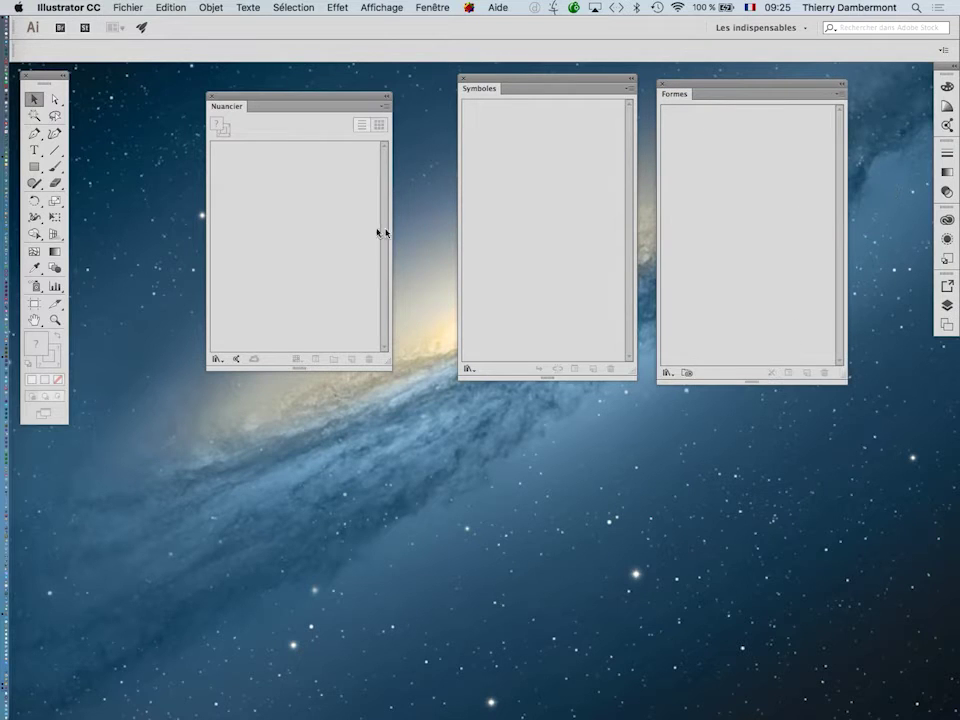
Step: Narrow the Nuancier panel and move it closer to the Symboles panel
drag(297, 97, 320, 97)
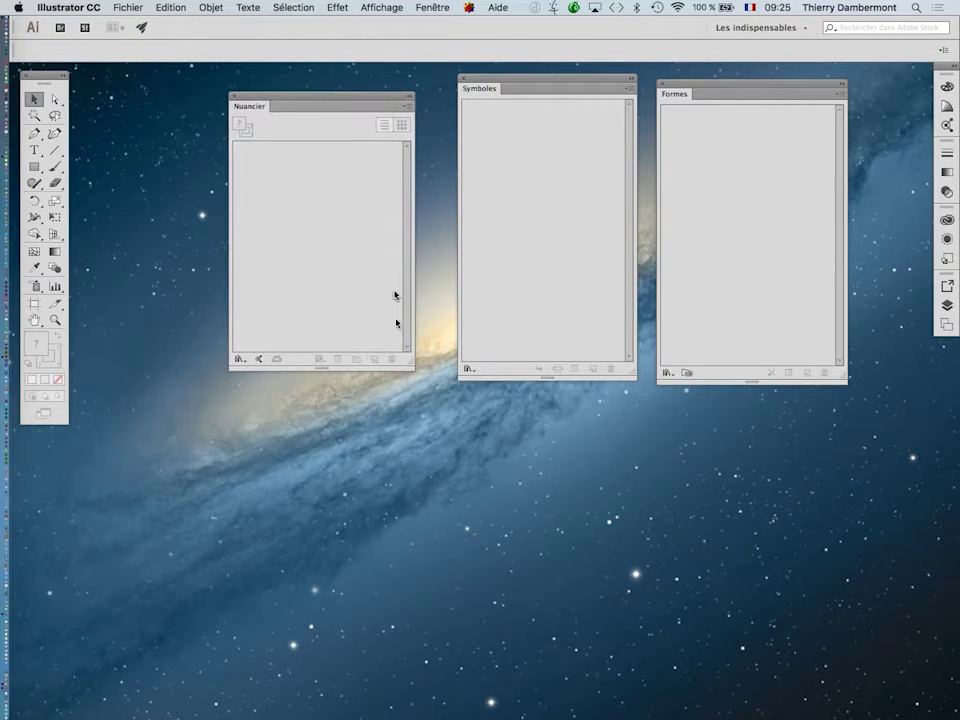
drag(410, 365, 391, 361)
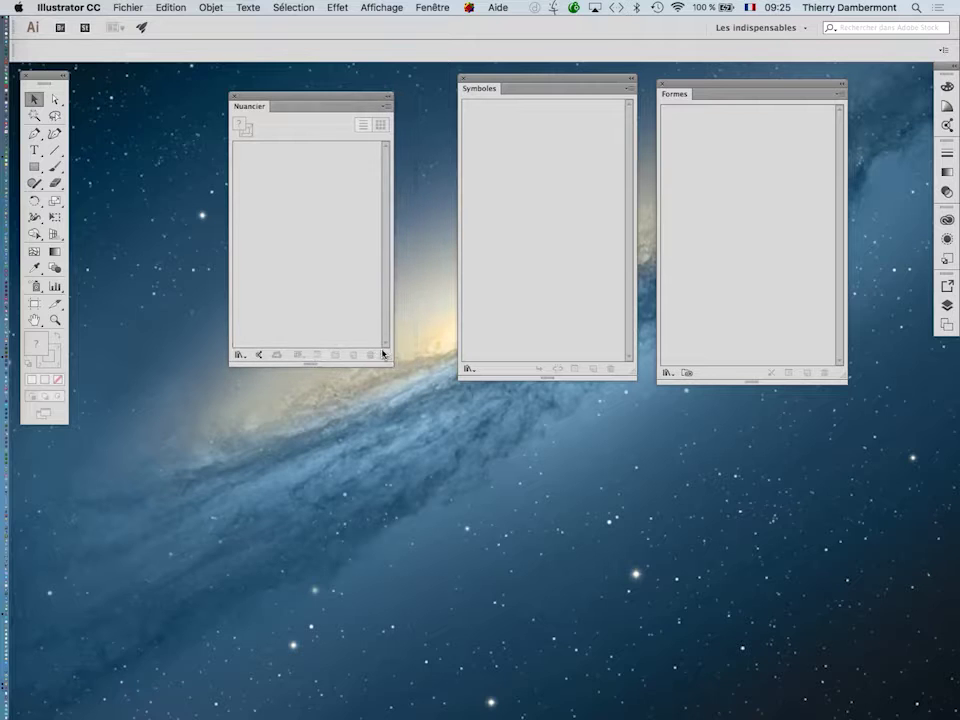
drag(357, 98, 386, 97)
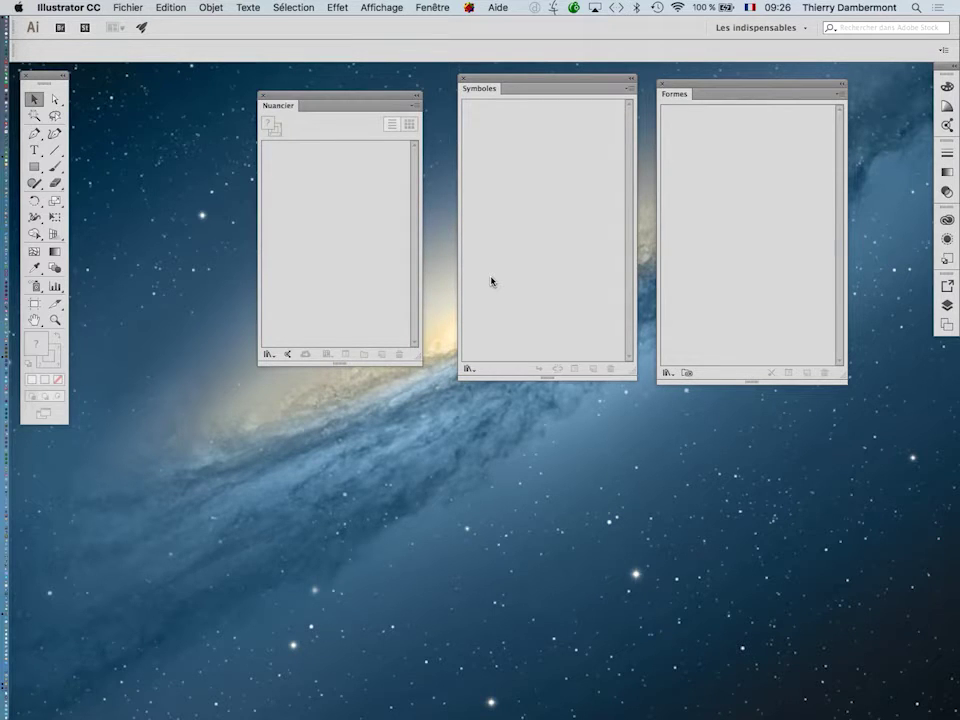
Step: Review the available document profiles and create an A4 portrait document with the Impression profile, in millimetres
key(super+Tab)
key(super+Tab)
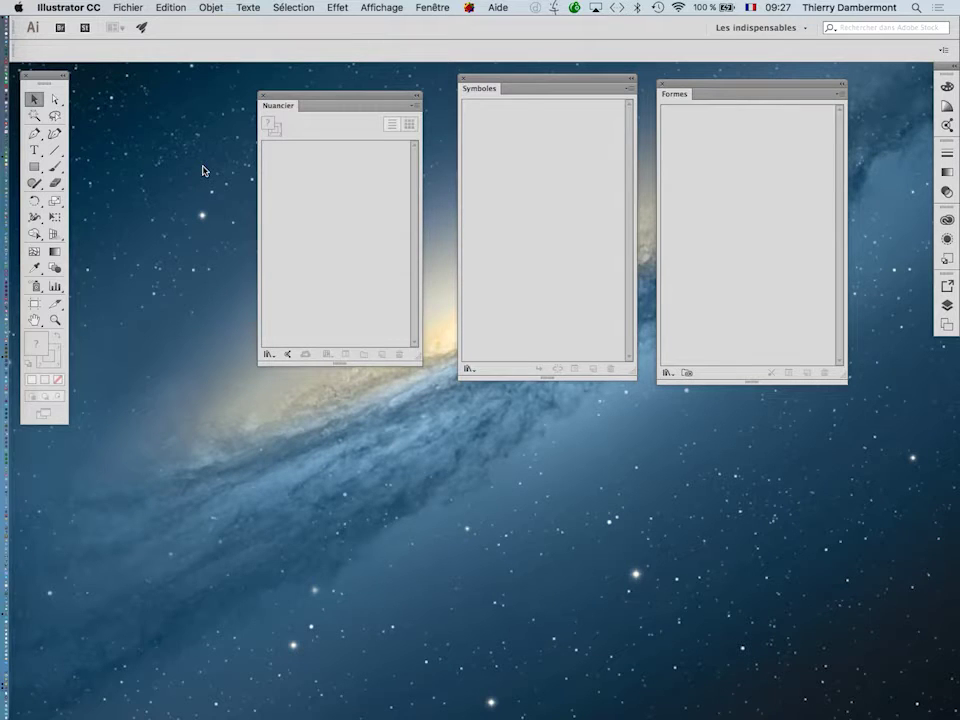
click(122, 8)
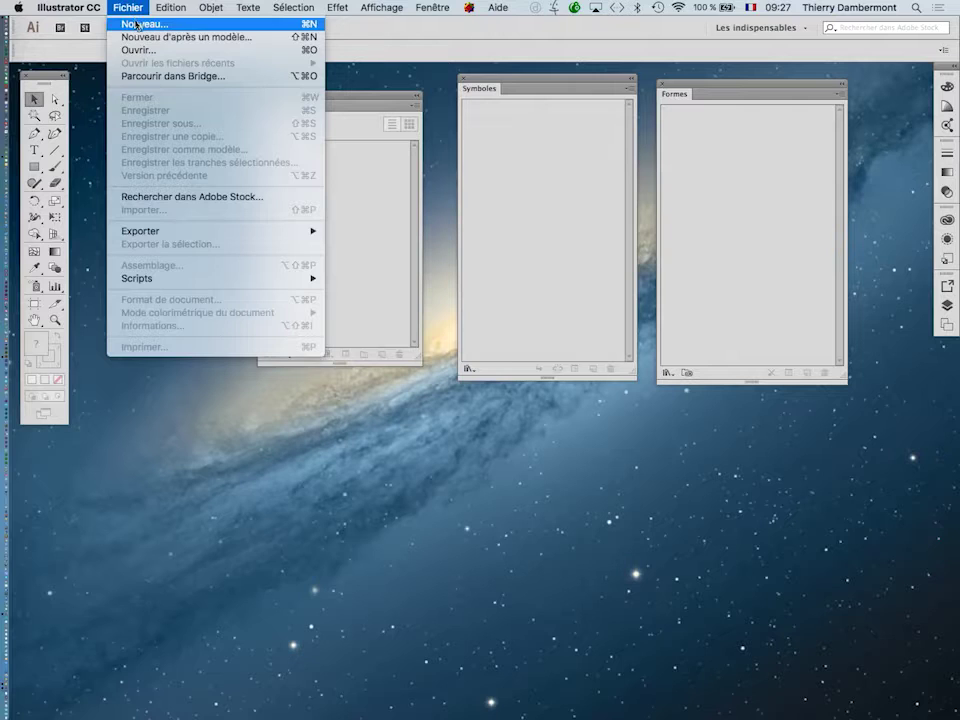
click(137, 26)
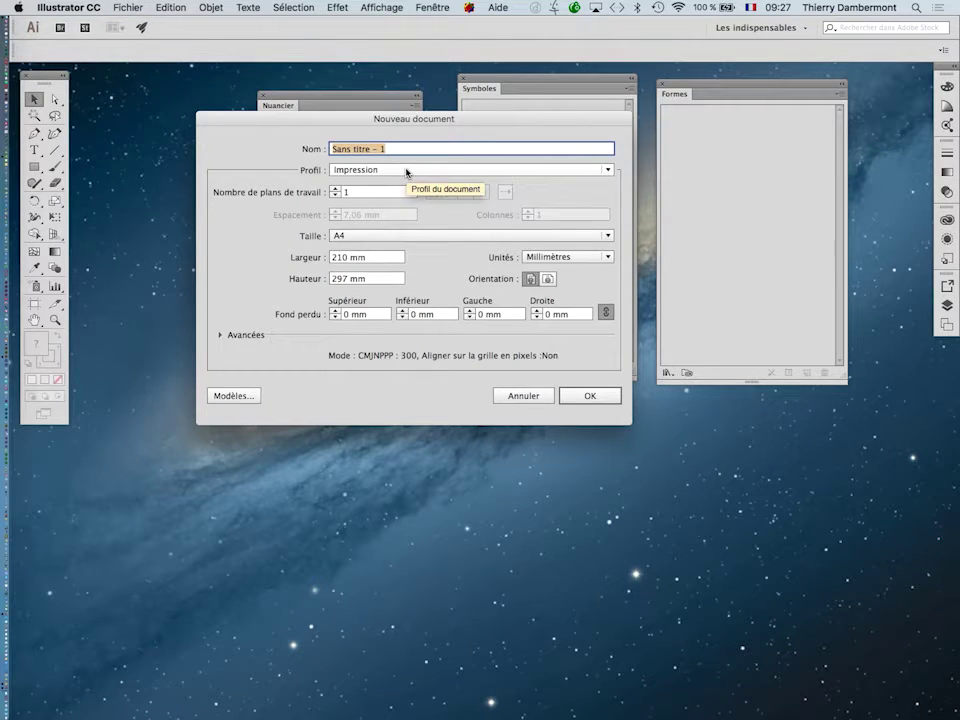
drag(446, 120, 558, 208)
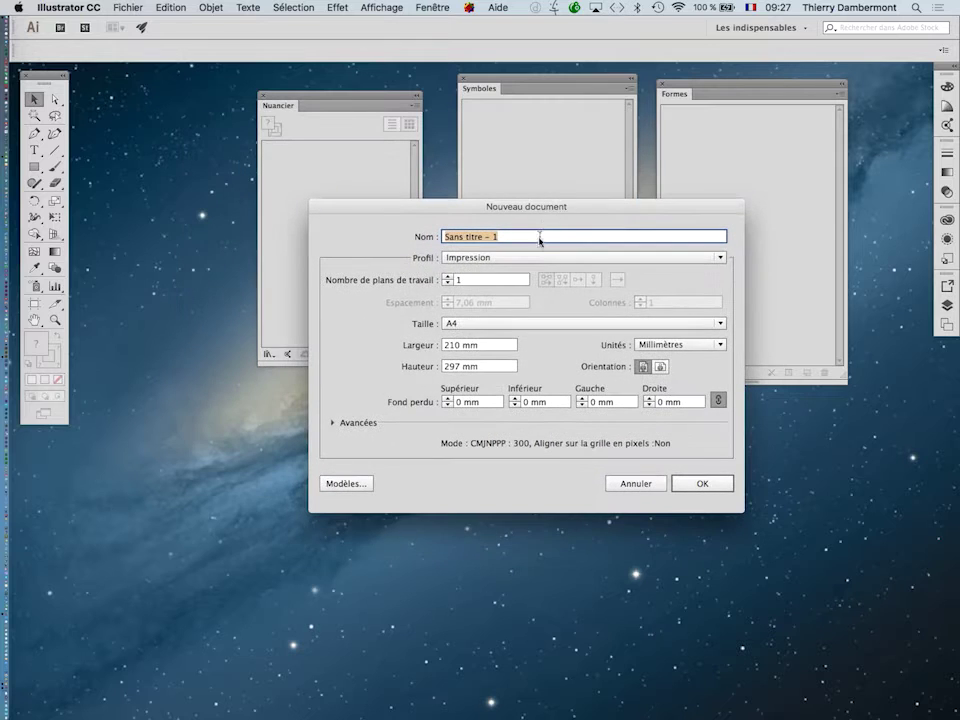
click(521, 259)
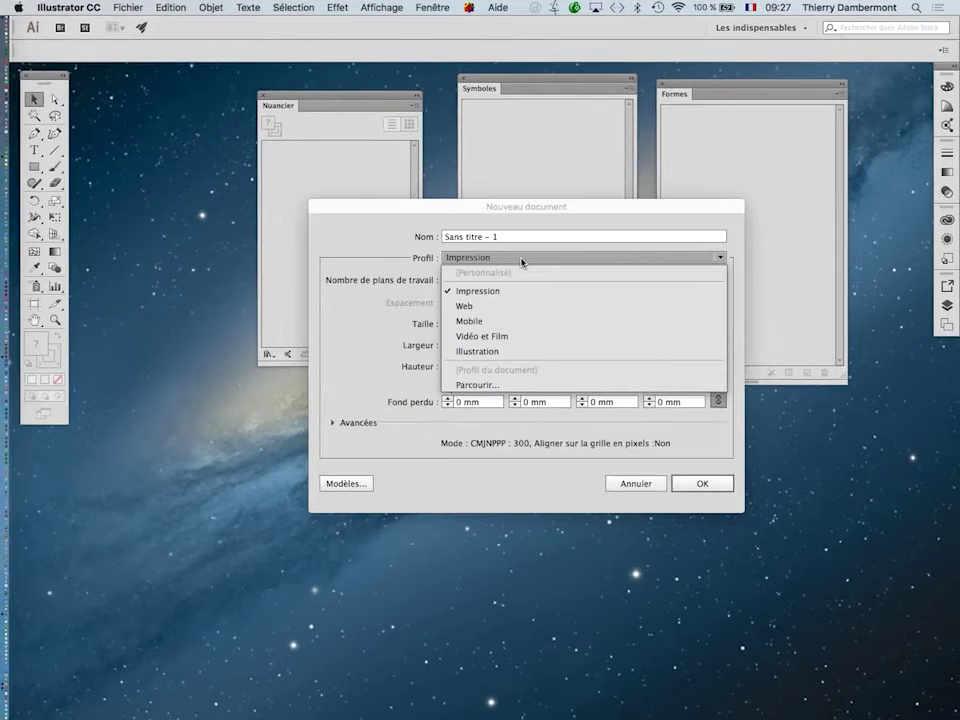
click(400, 240)
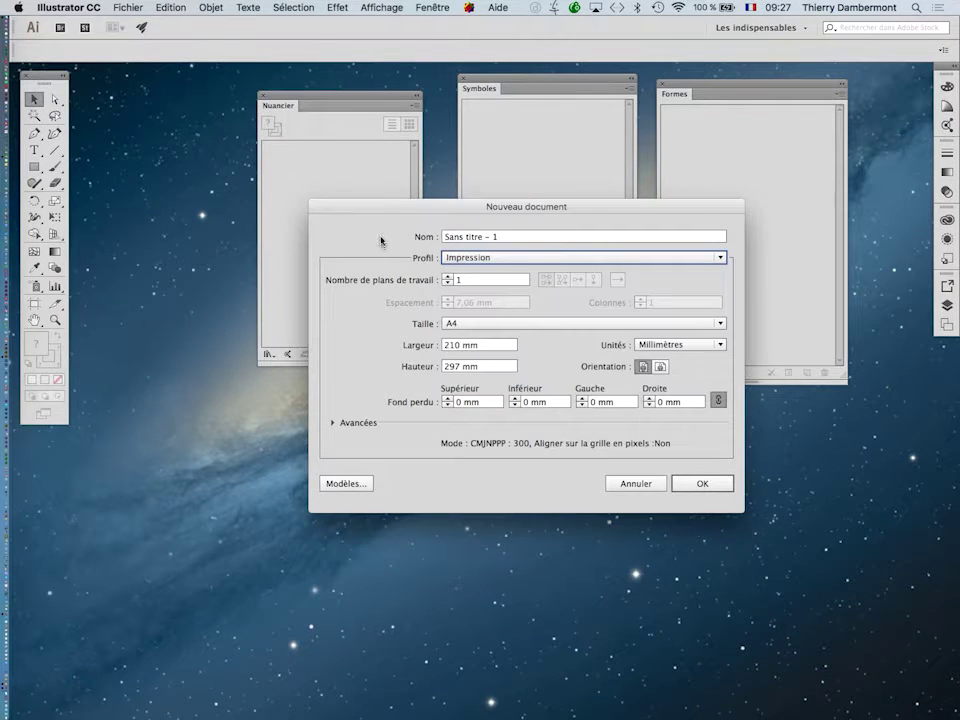
click(703, 484)
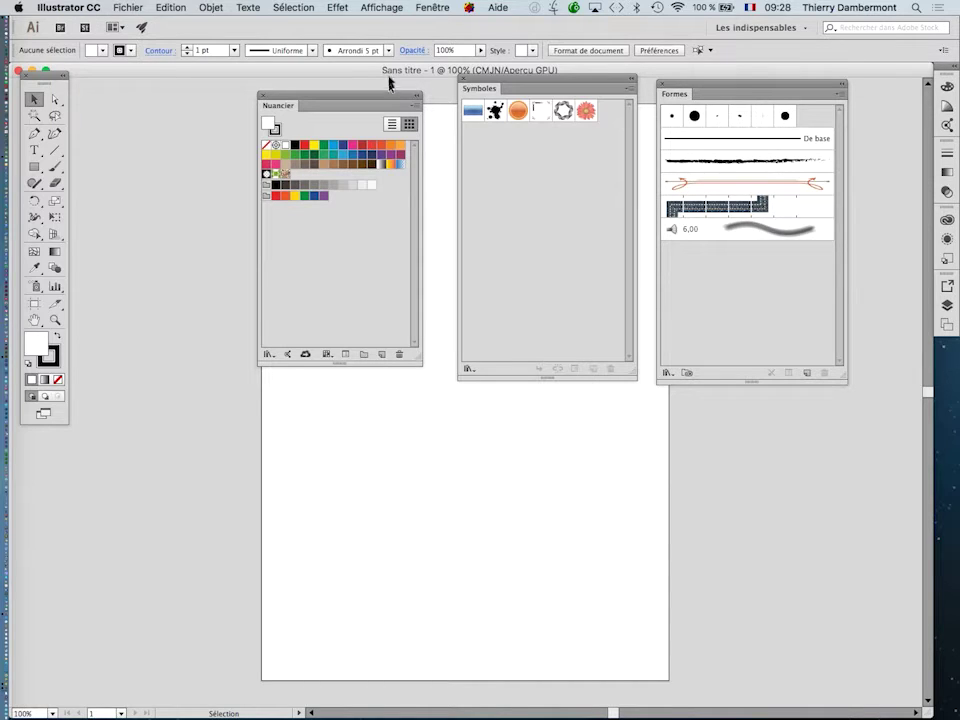
Step: Spread the Nuancier, Symboles and Formes panels apart toward the edges of the blank page
drag(388, 99, 278, 108)
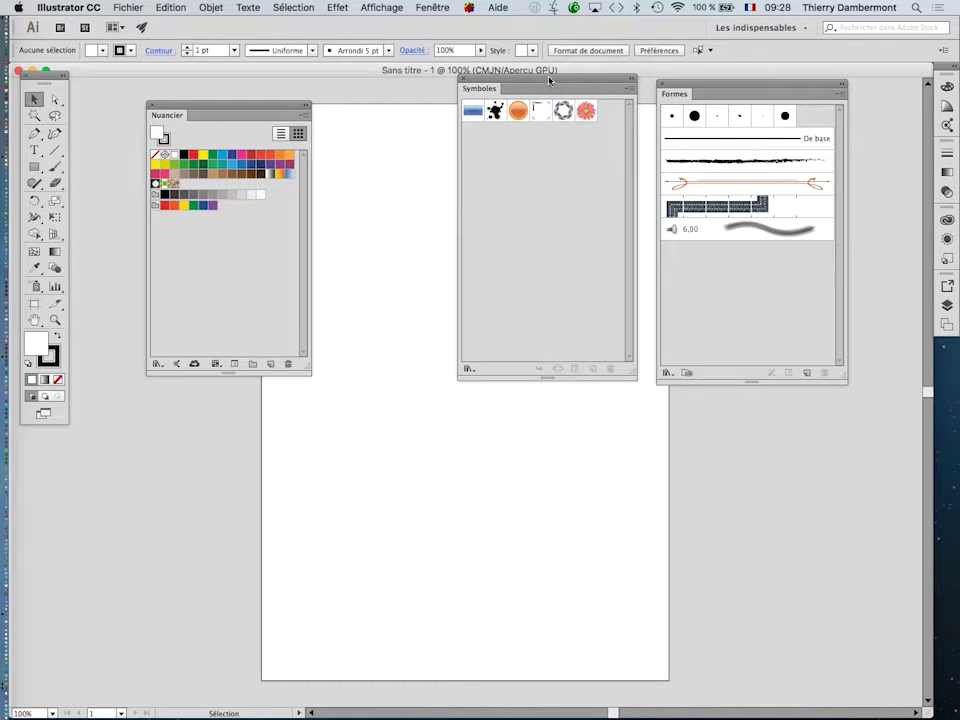
drag(549, 79, 300, 401)
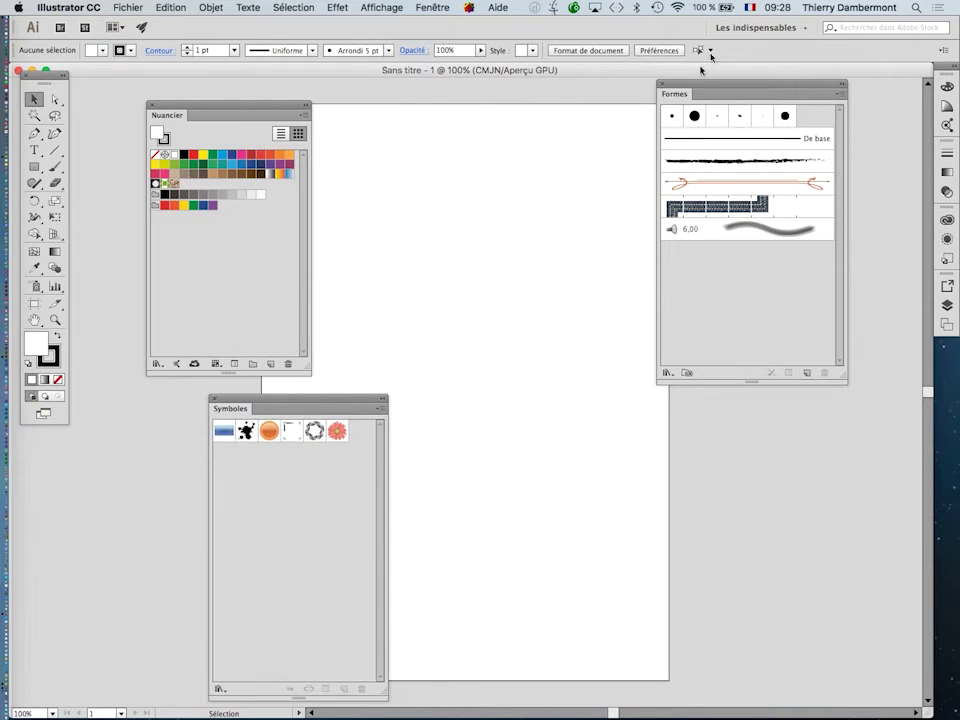
drag(714, 86, 684, 234)
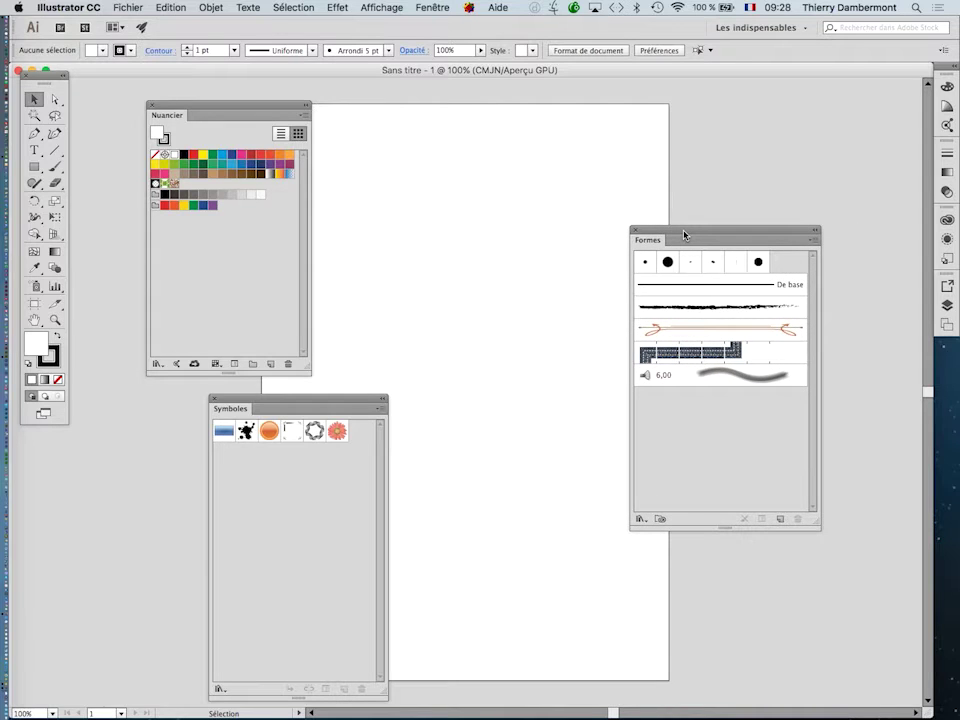
drag(231, 108, 230, 94)
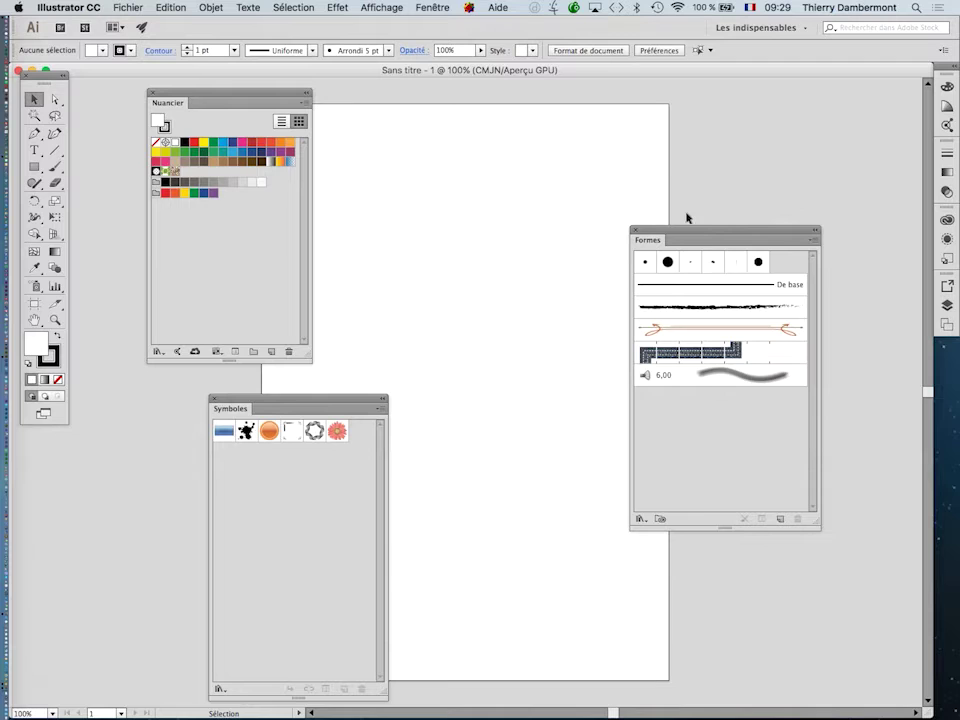
Step: Move the Symboles panel to the page's upper right edge and overlap its lower part with the Formes panel
drag(689, 230, 131, 439)
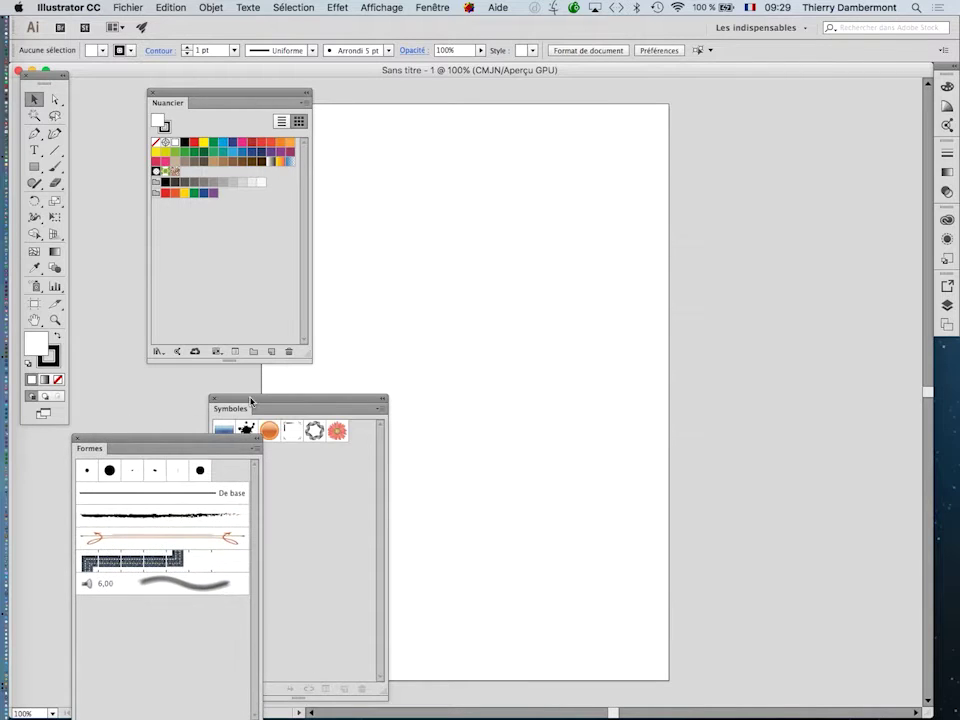
drag(251, 400, 663, 155)
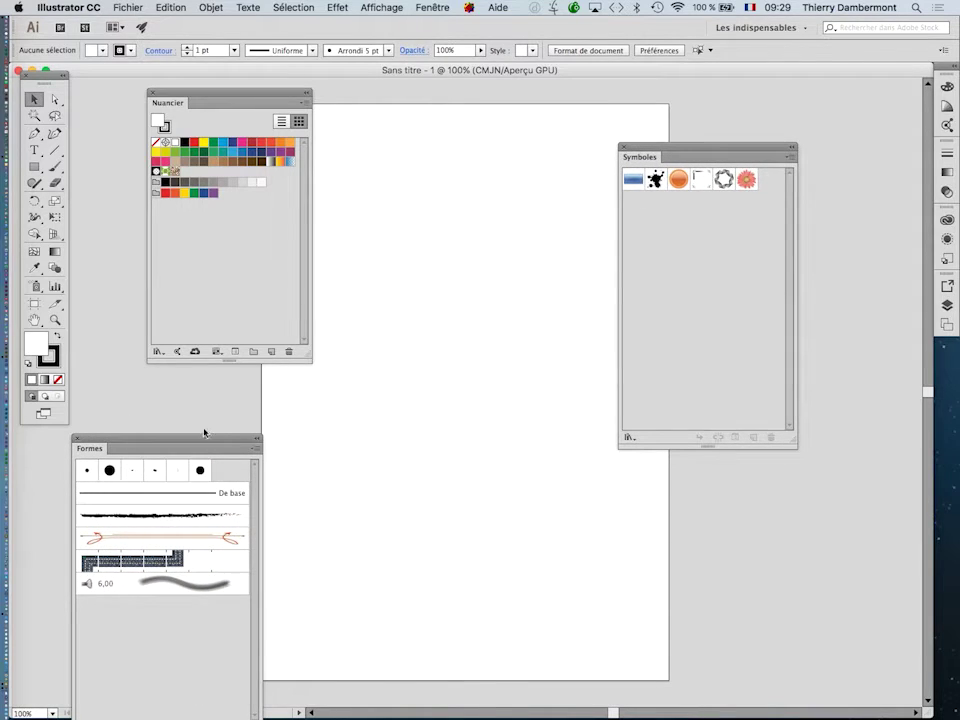
drag(213, 438, 622, 357)
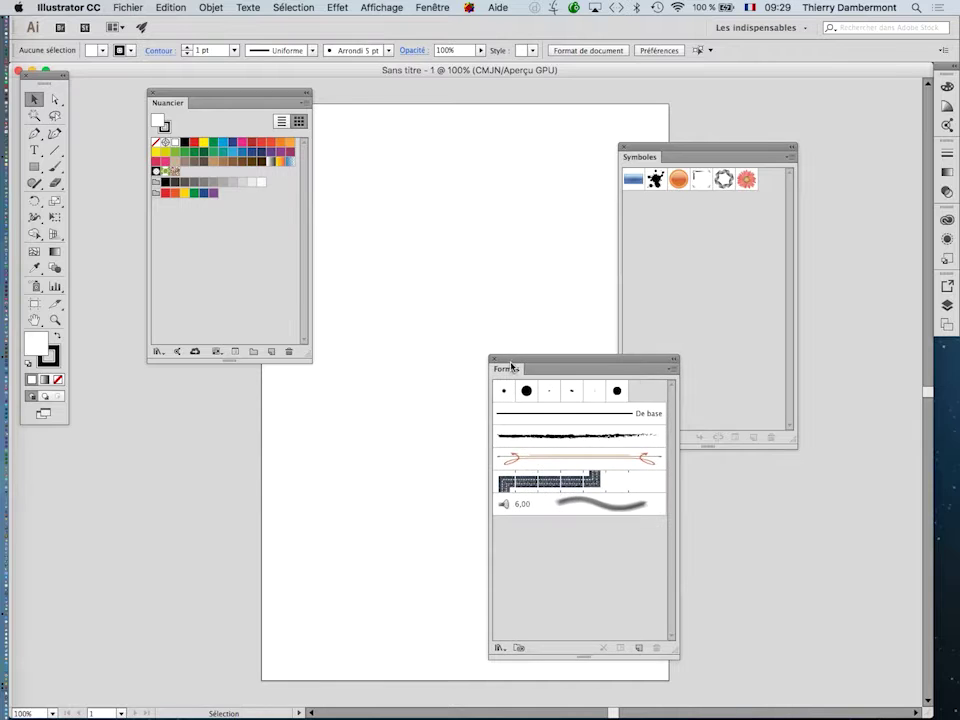
drag(512, 360, 622, 298)
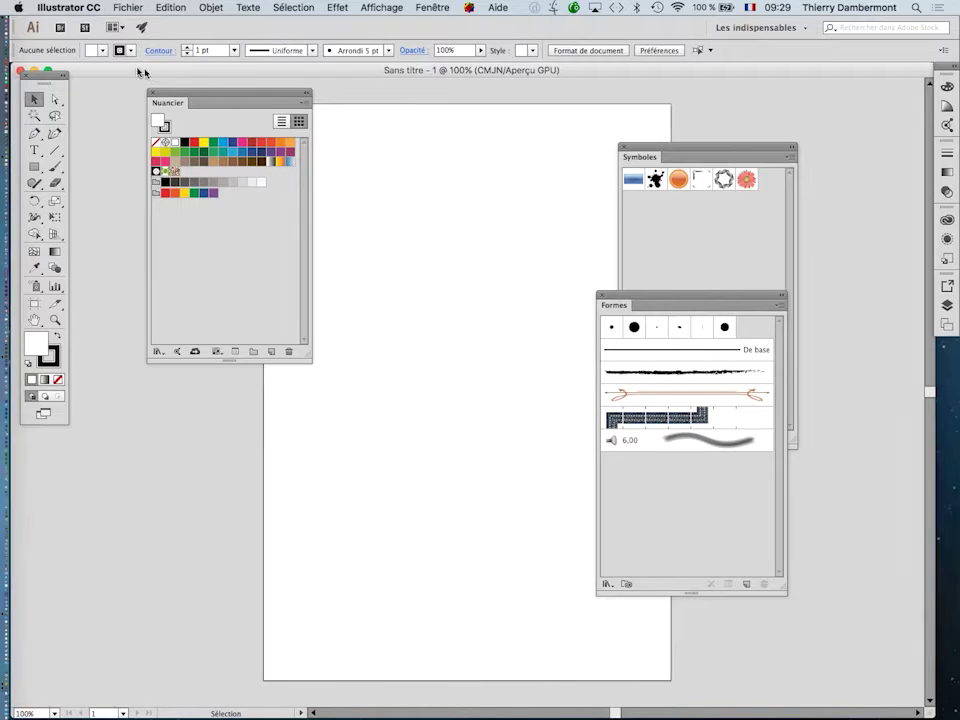
Step: Close the untitled print document and place the Formes panel between Nuancier and Symboles
drag(166, 72, 571, 86)
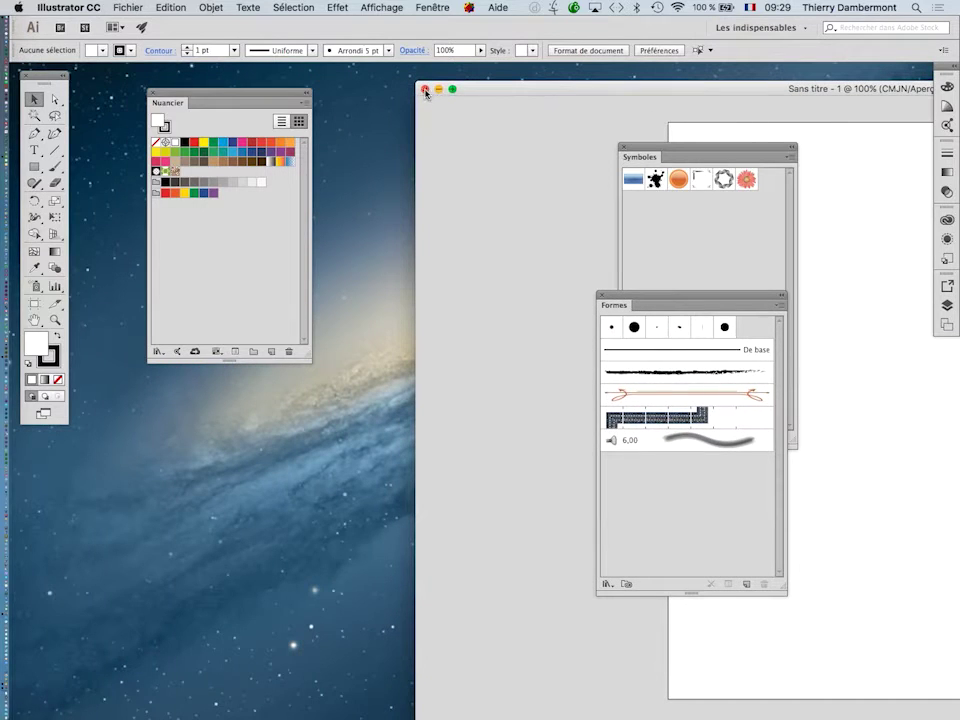
click(424, 89)
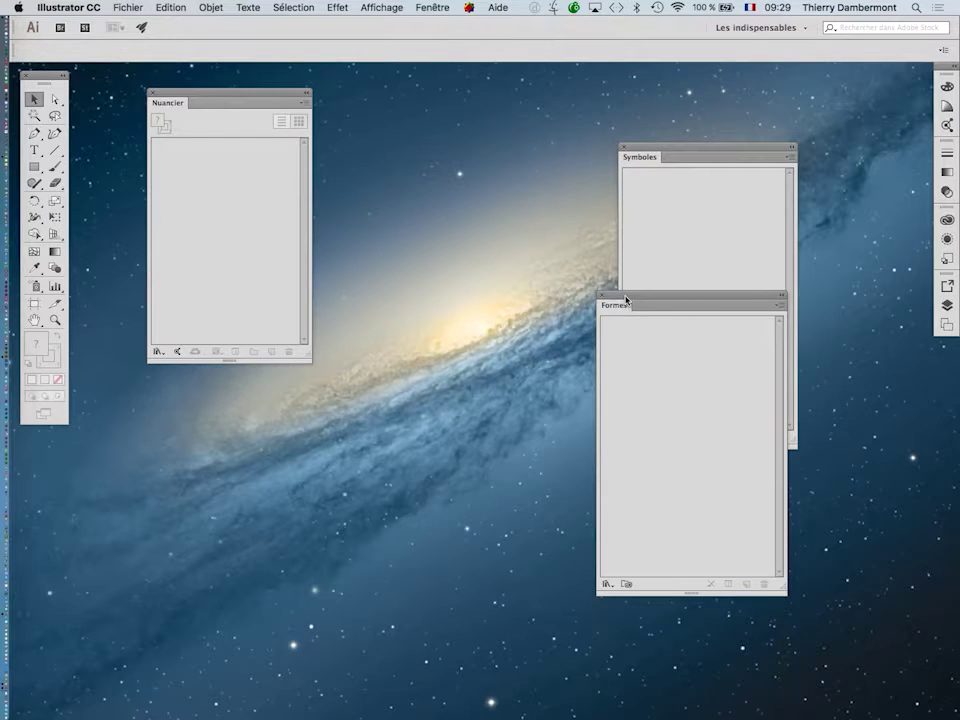
drag(627, 295, 410, 96)
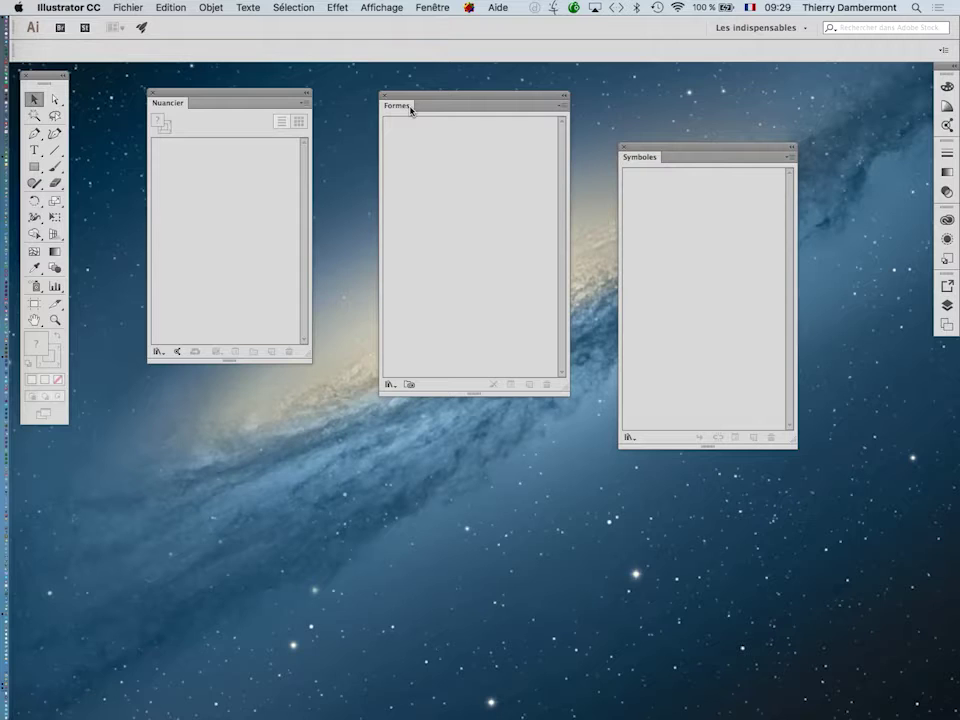
Step: Open monkey.jpg from the B1C1 AI folder
click(132, 9)
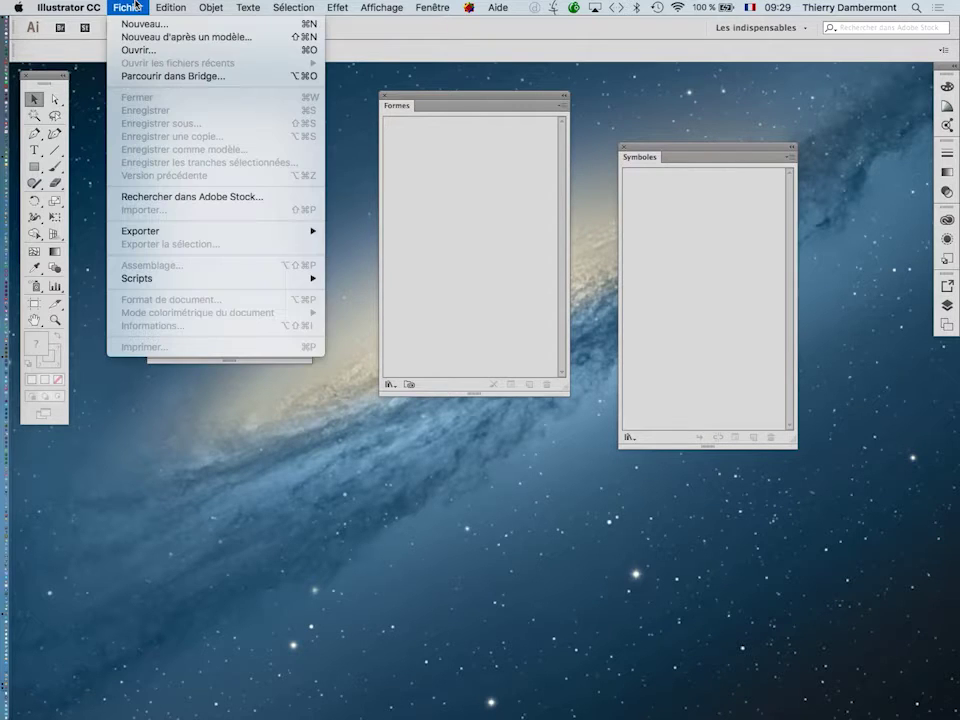
click(142, 51)
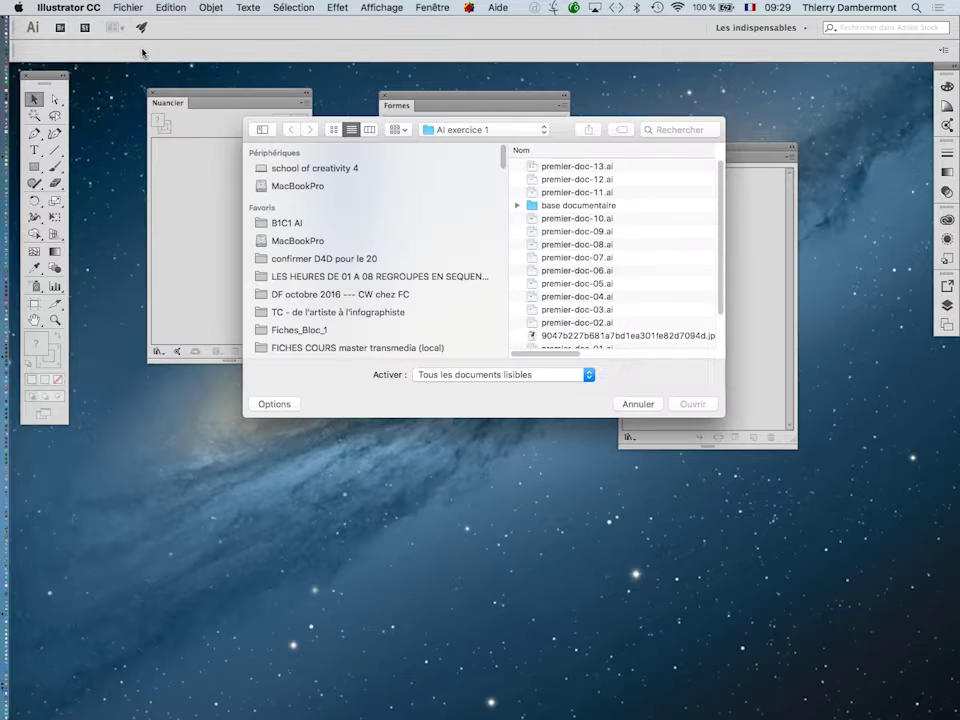
click(358, 226)
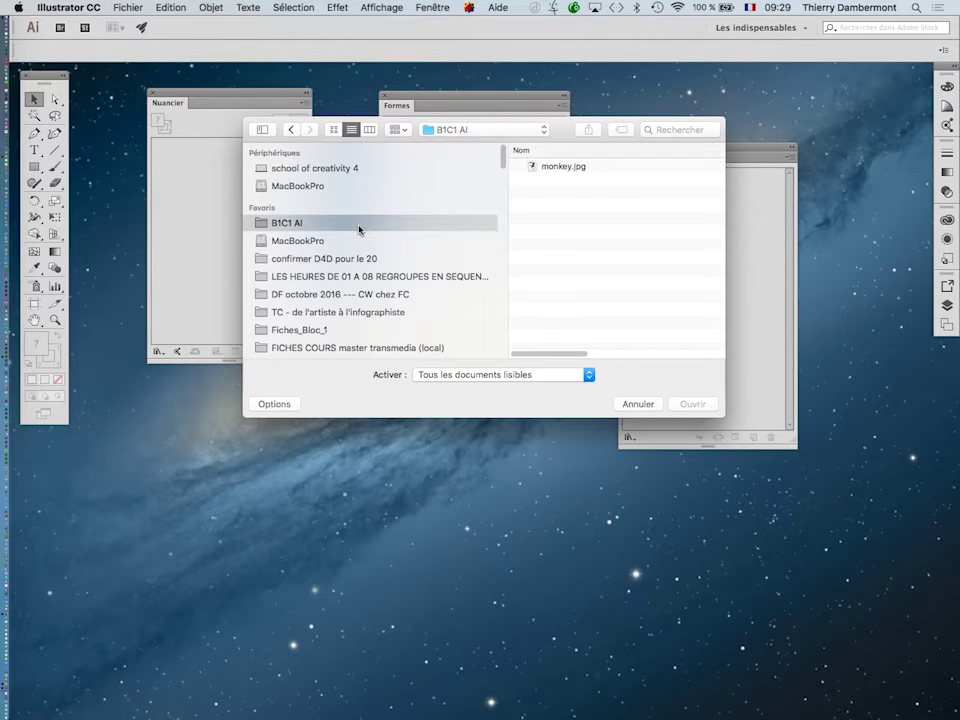
click(561, 170)
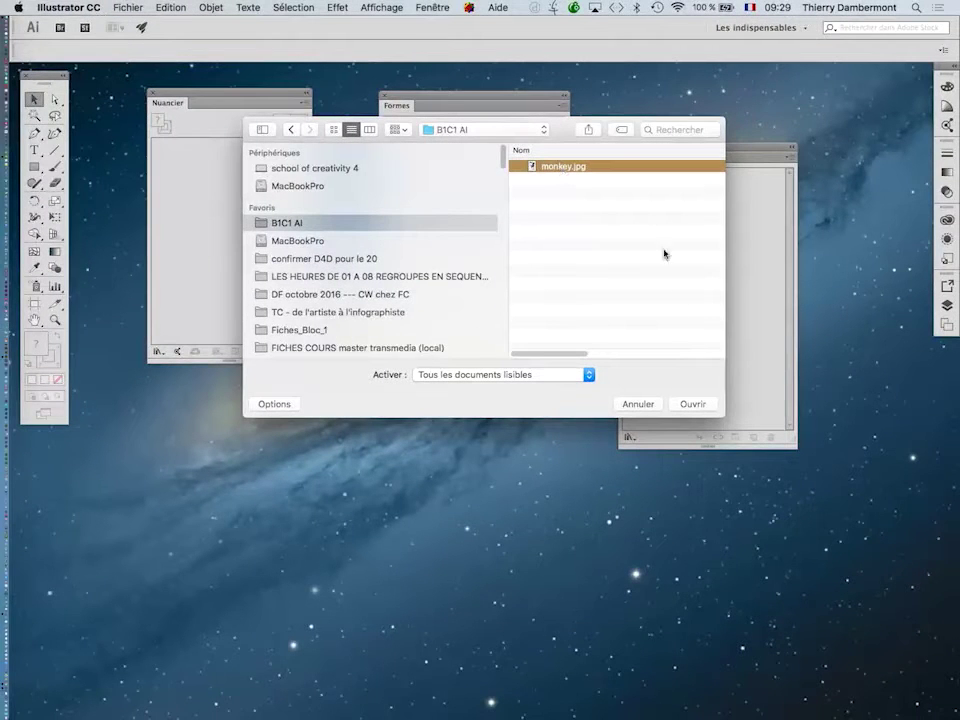
click(829, 640)
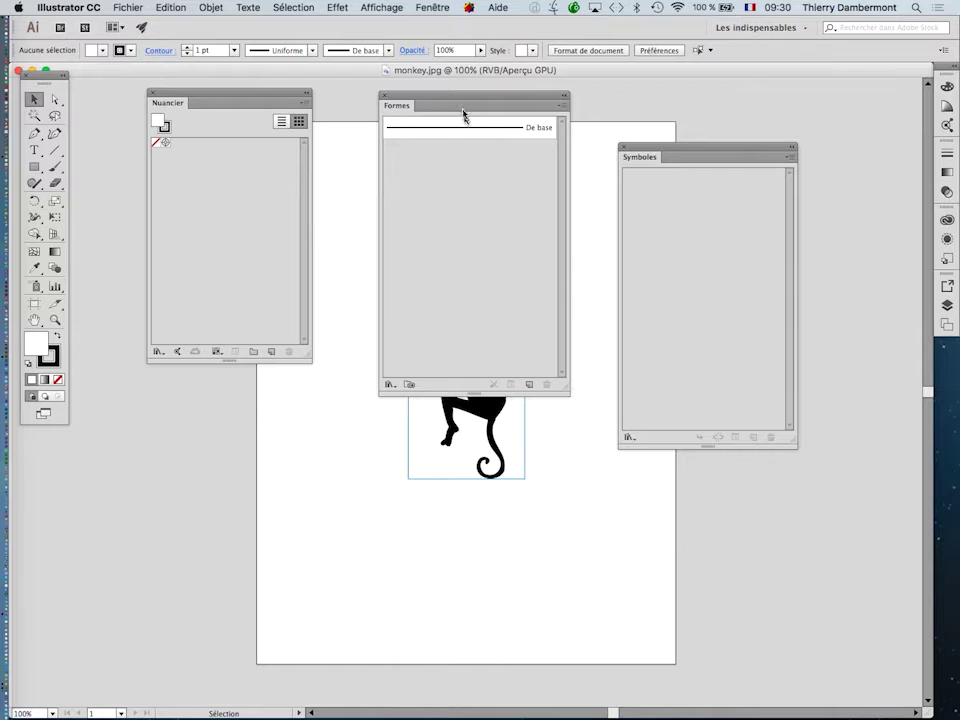
Step: Move the Formes, Symboles and Nuancier panels away from the monkey image
drag(459, 99, 199, 410)
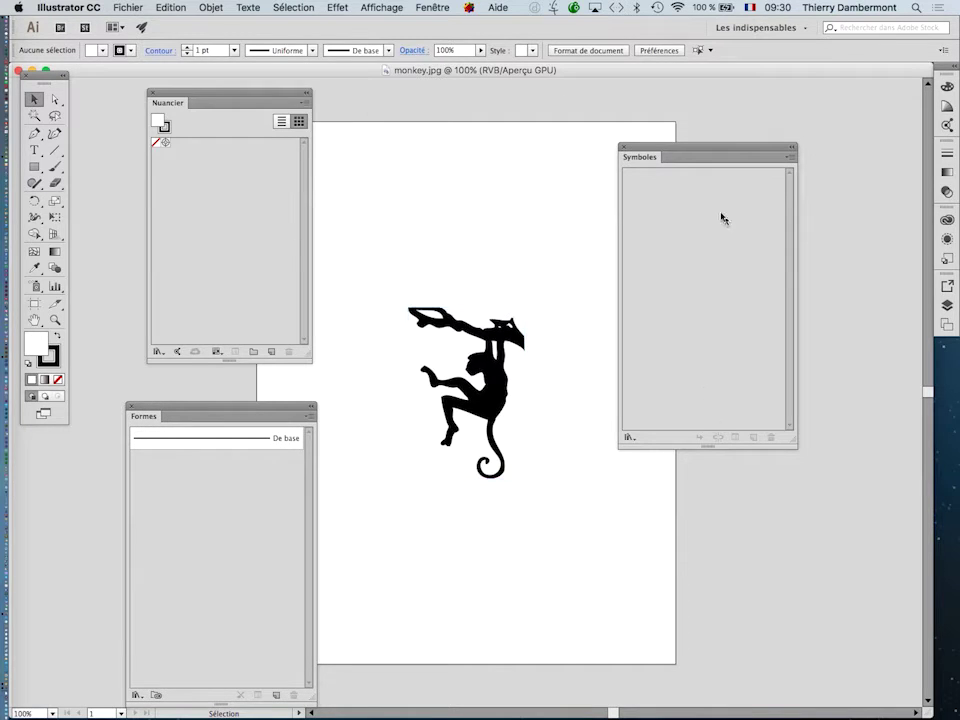
drag(679, 148, 809, 134)
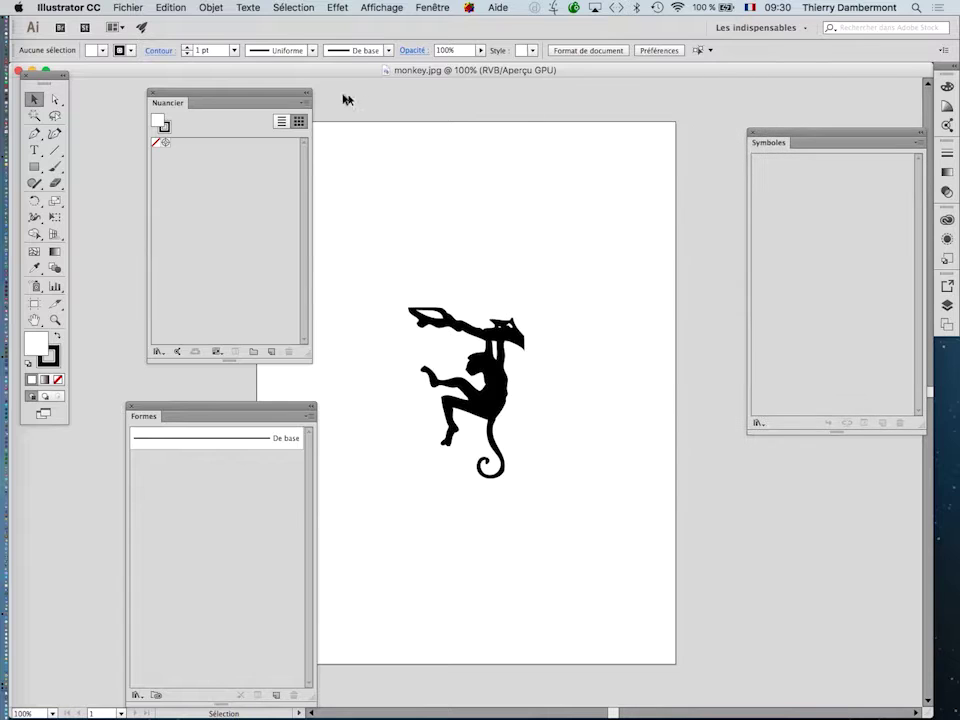
drag(281, 94, 210, 100)
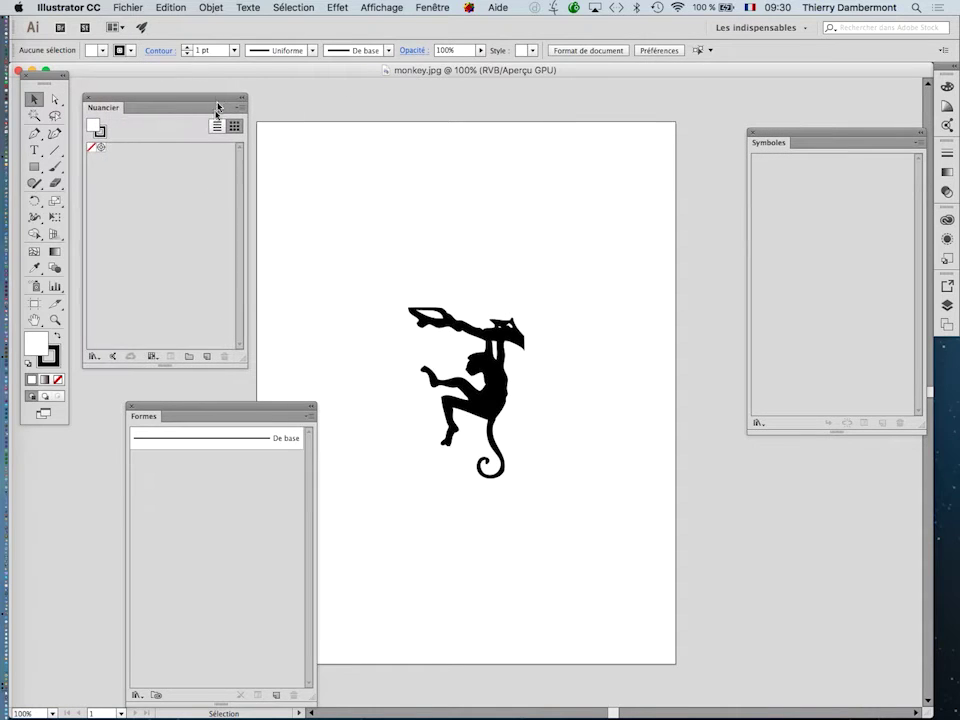
Step: Place the Formes panel beside Symboles and shift Nuancier slightly closer to the monkey image
drag(267, 410, 676, 118)
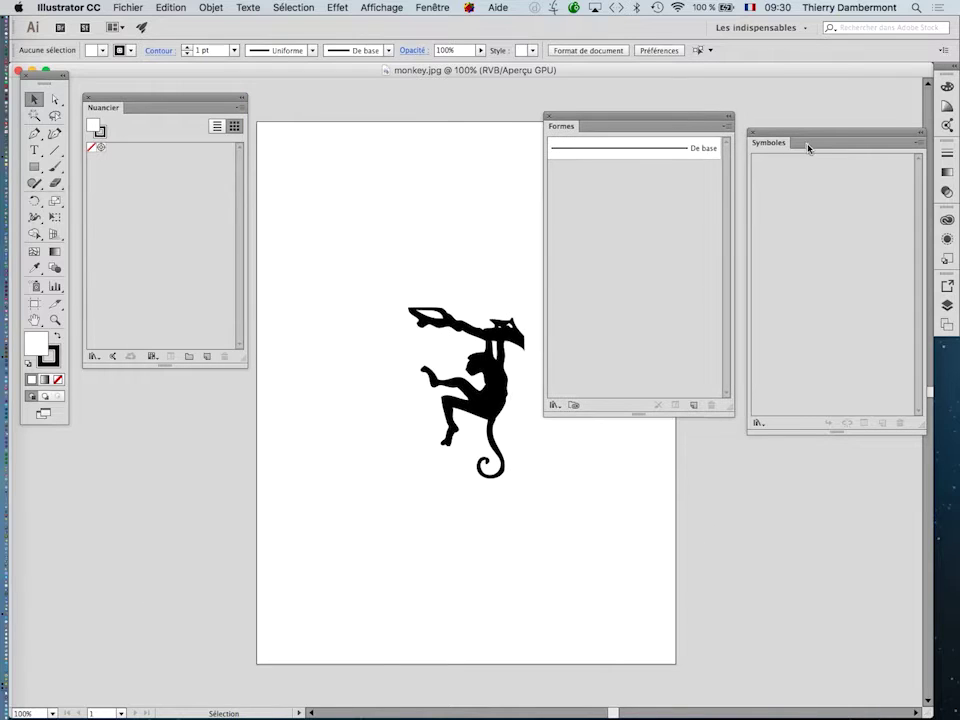
drag(797, 135, 829, 145)
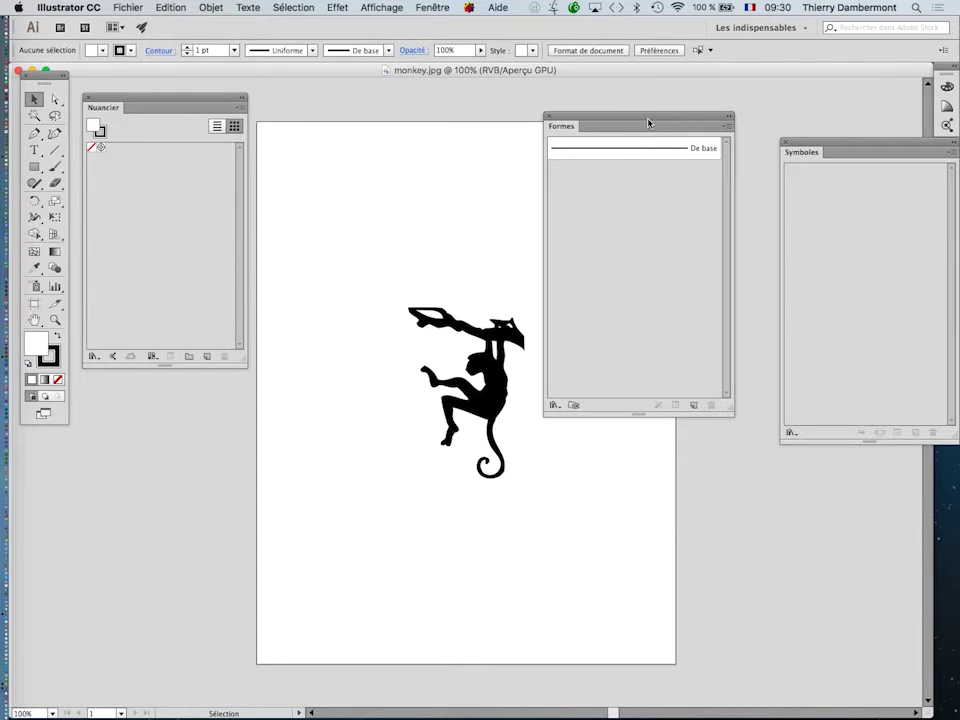
drag(648, 122, 666, 99)
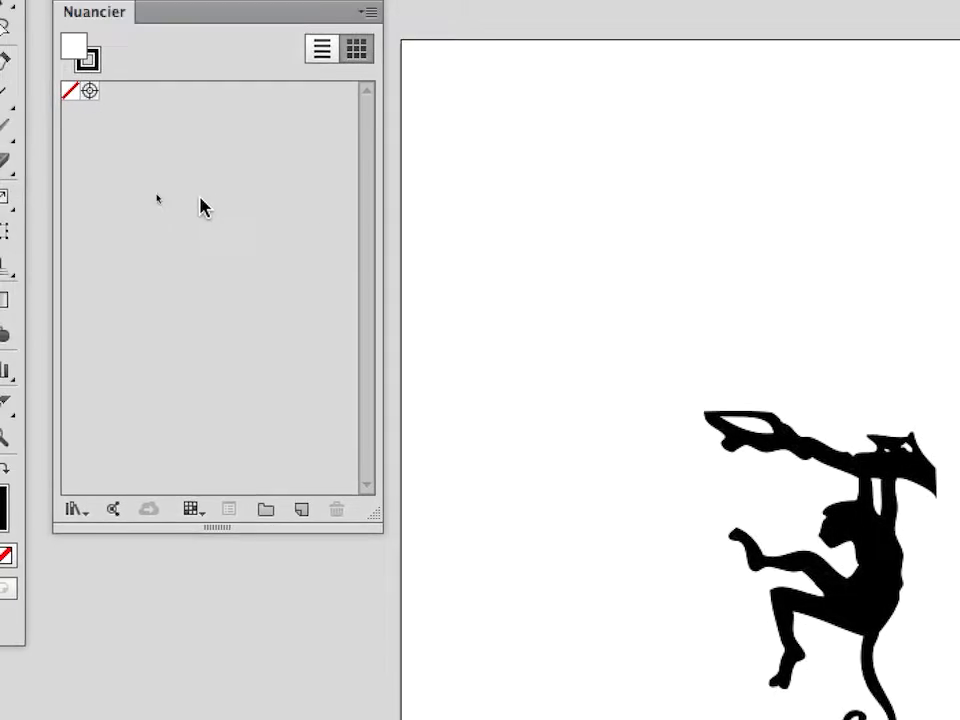
drag(175, 2, 202, 36)
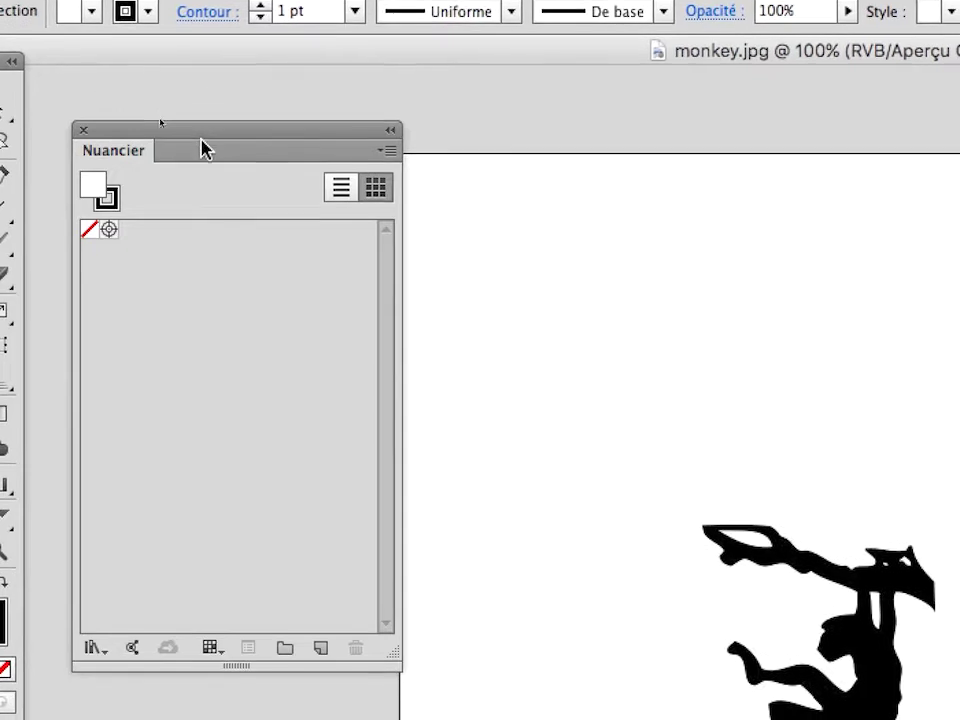
drag(203, 148, 222, 135)
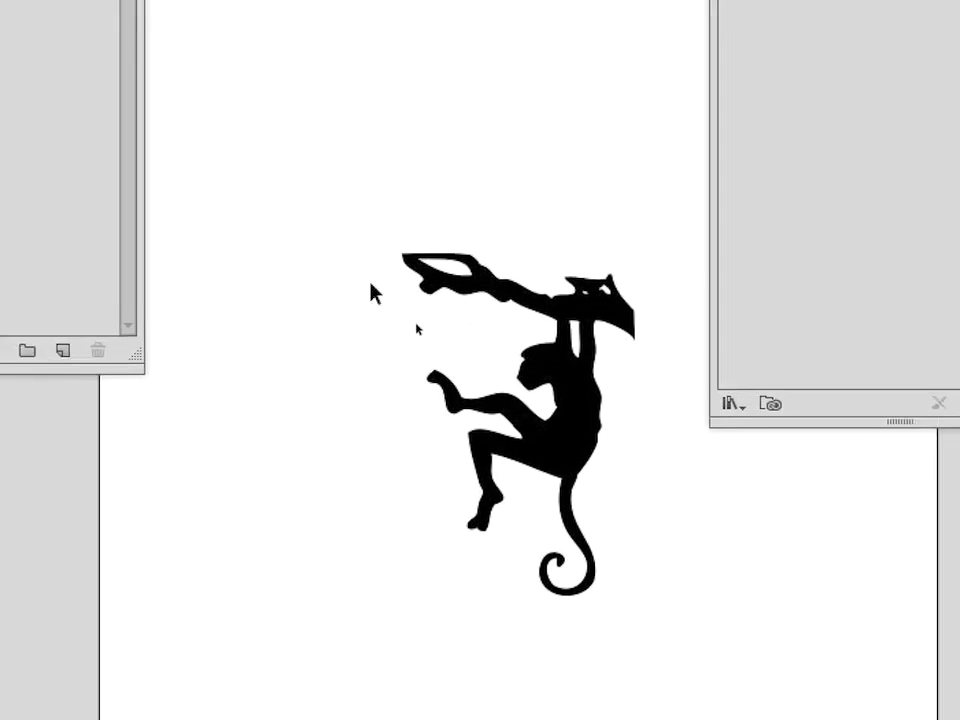
Step: Select the monkey image to examine its bounding box and image properties, and clear the selection
click(696, 561)
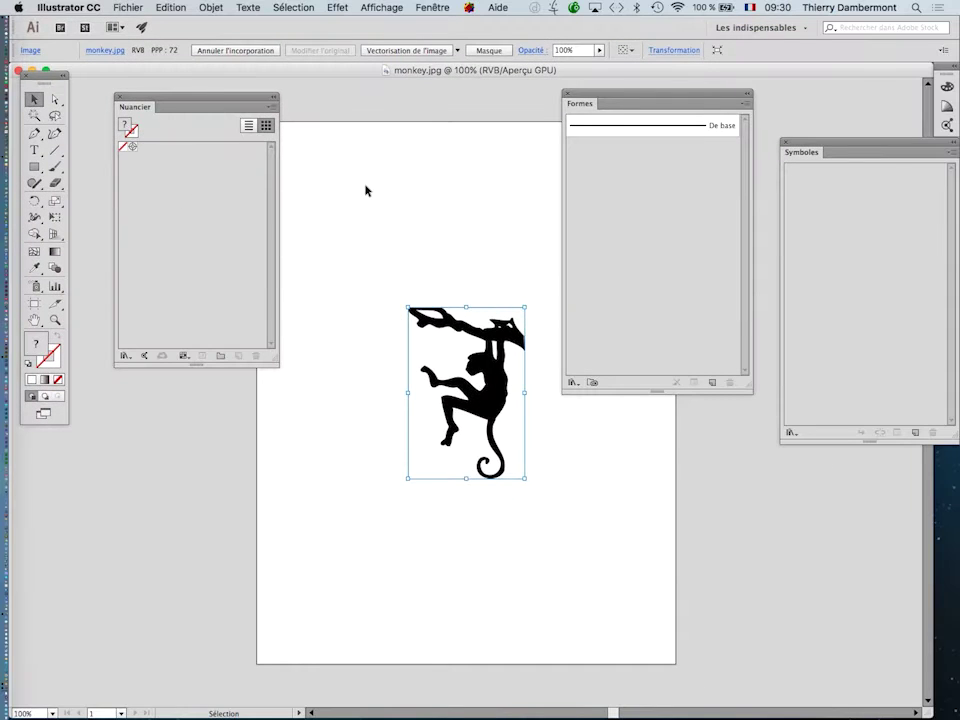
click(366, 190)
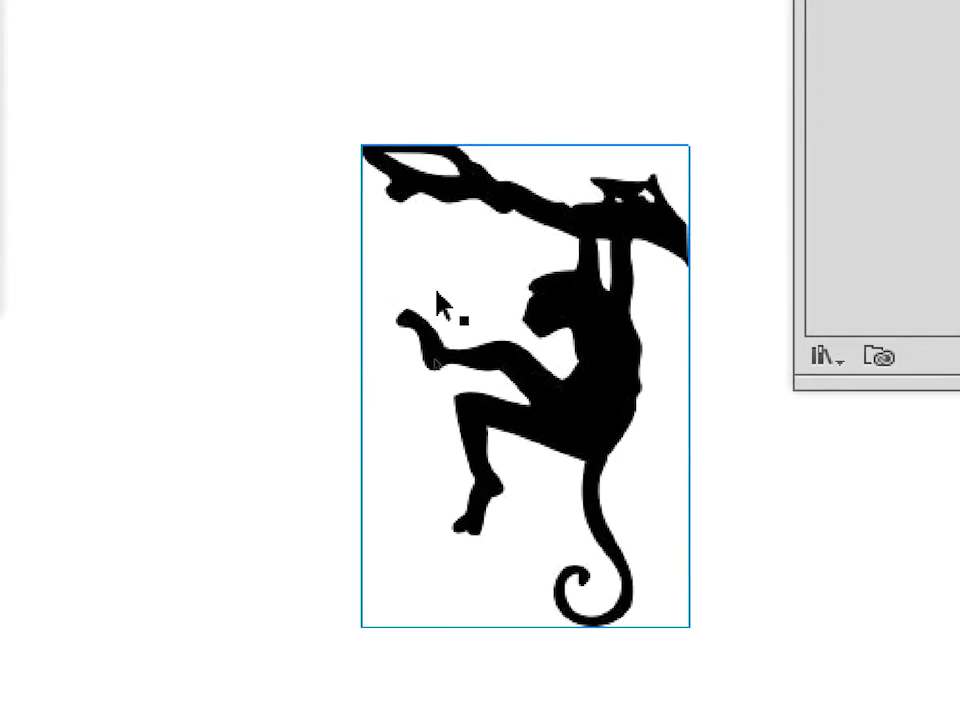
click(589, 436)
click(442, 362)
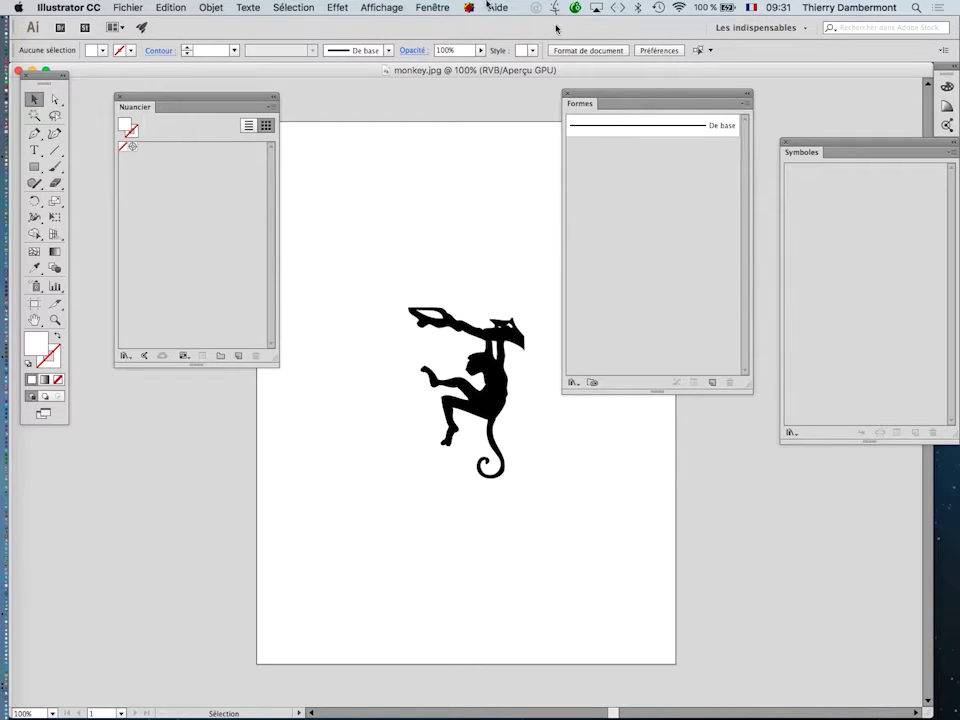
Step: Close monkey.jpg and bring the Formes and Symboles panels closer to Nuancier
drag(336, 70, 606, 450)
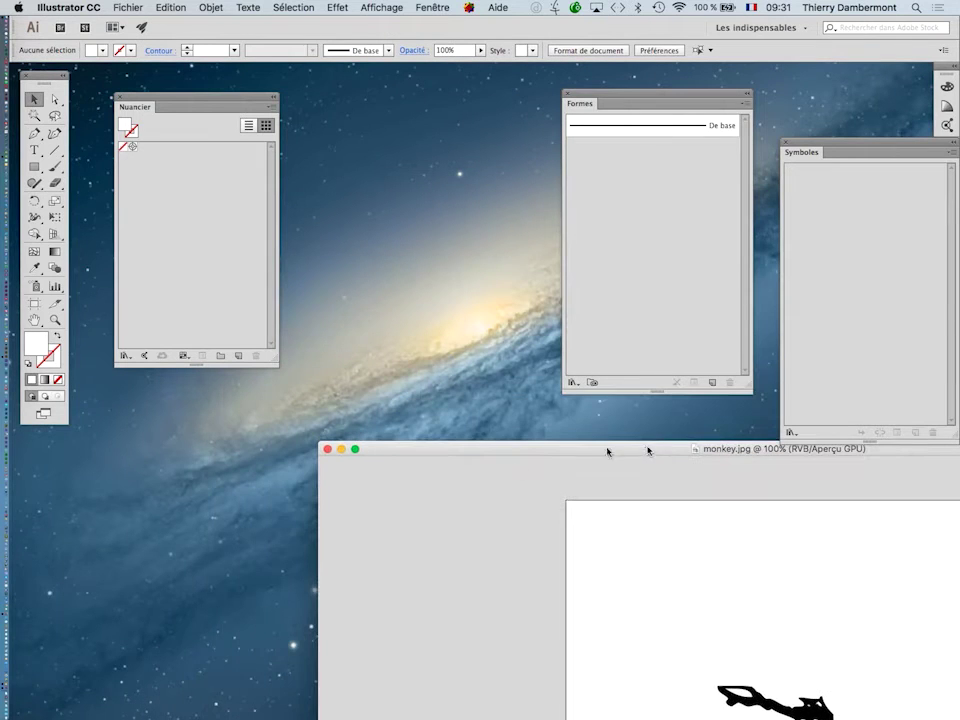
click(326, 451)
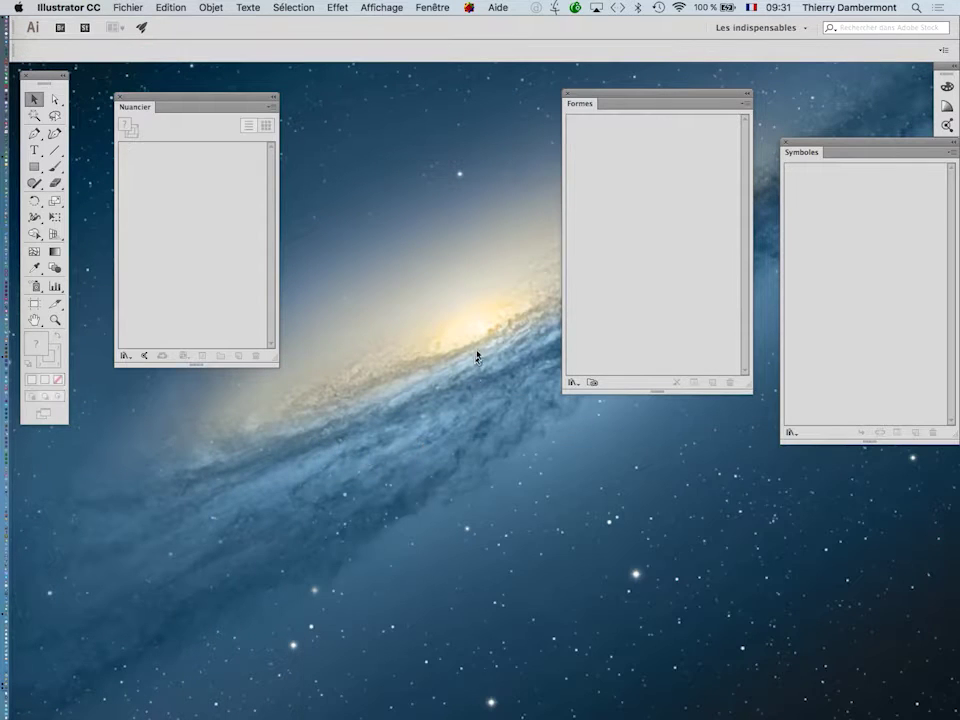
drag(611, 98, 369, 279)
drag(831, 142, 621, 137)
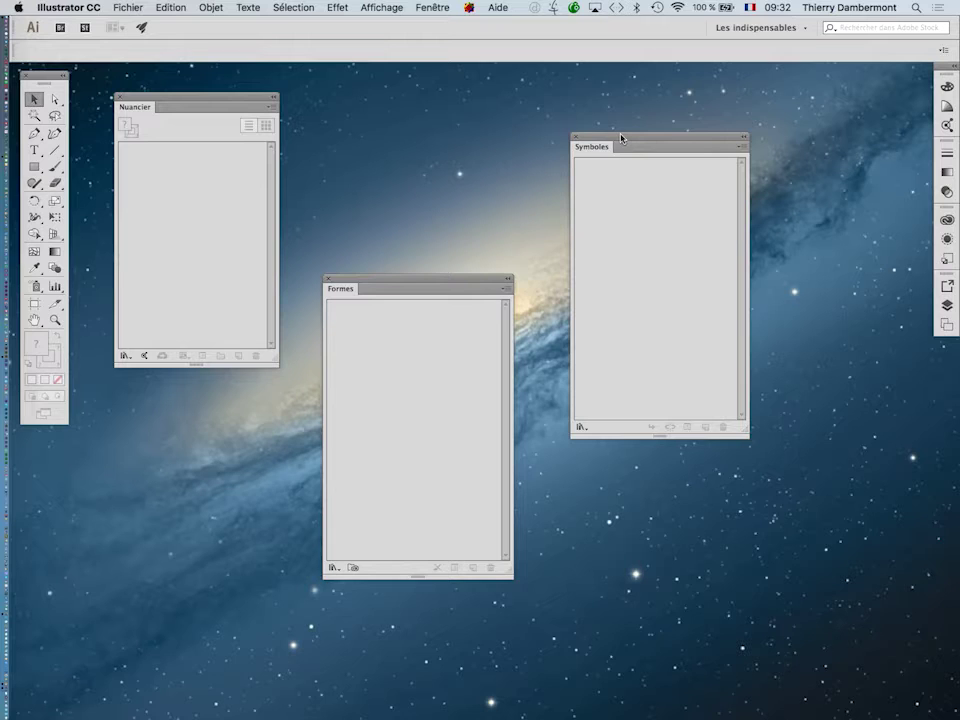
Step: Create an A4 portrait document with the Impression profile, and move the Formes and Symboles panels off the page
click(128, 7)
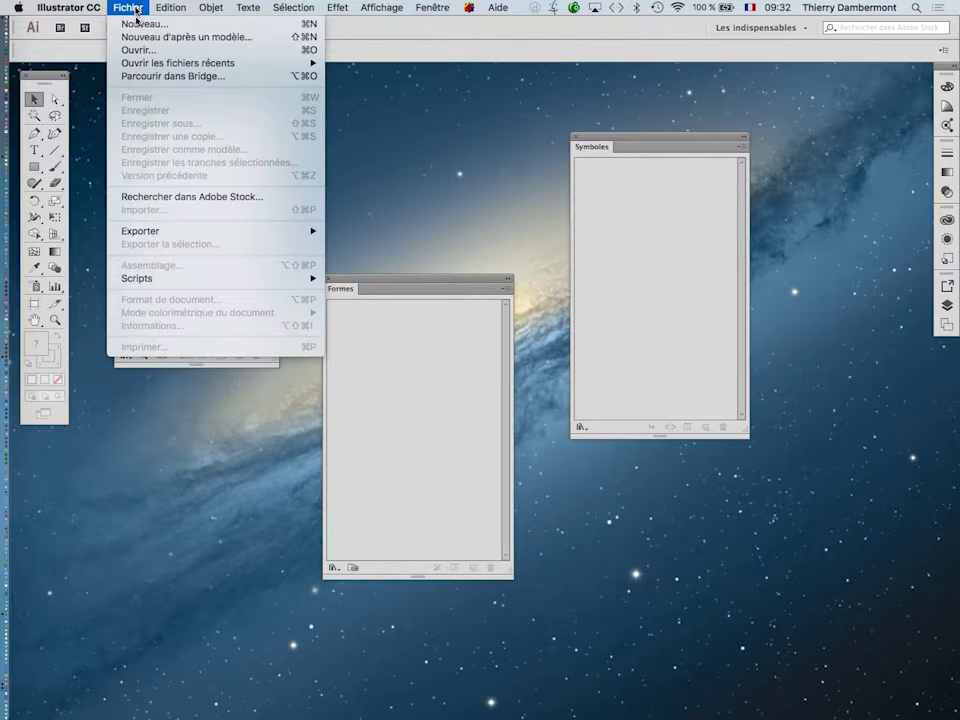
click(139, 25)
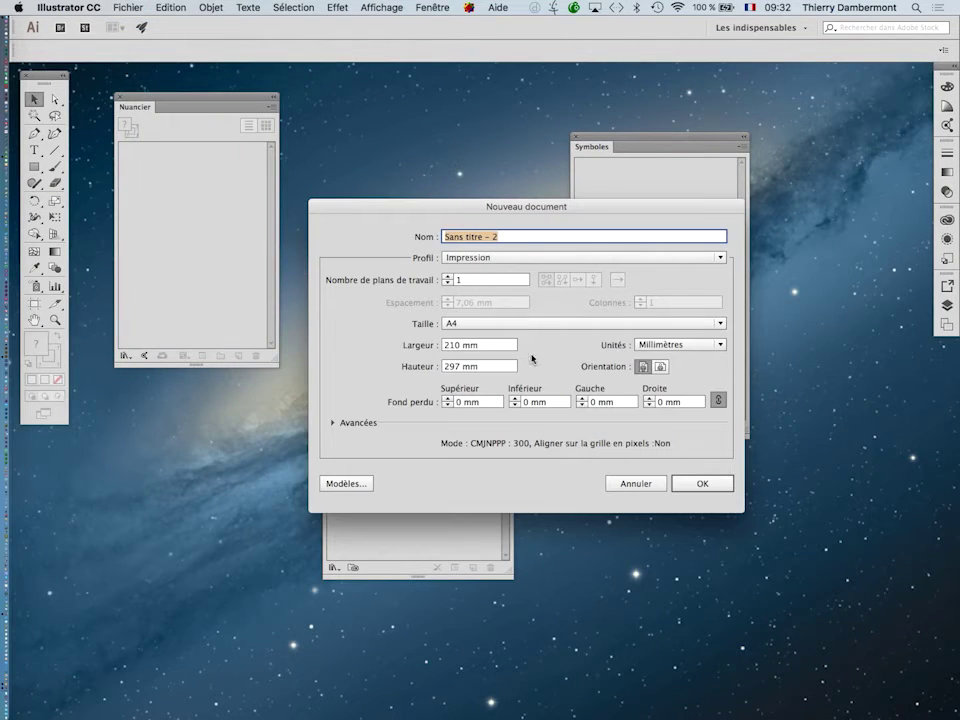
click(697, 485)
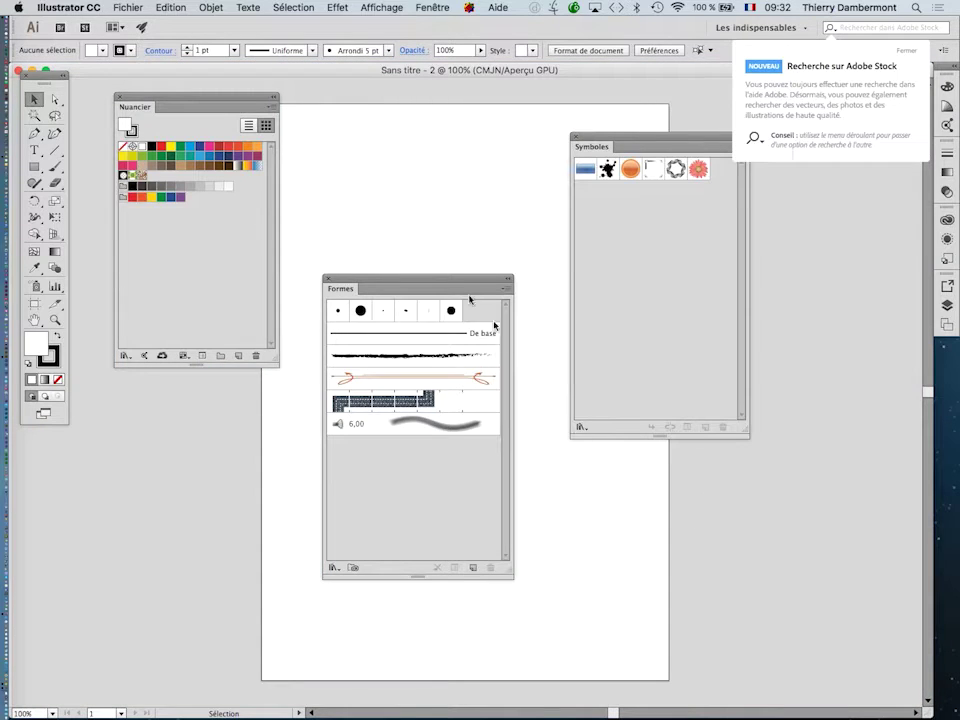
drag(461, 279, 871, 310)
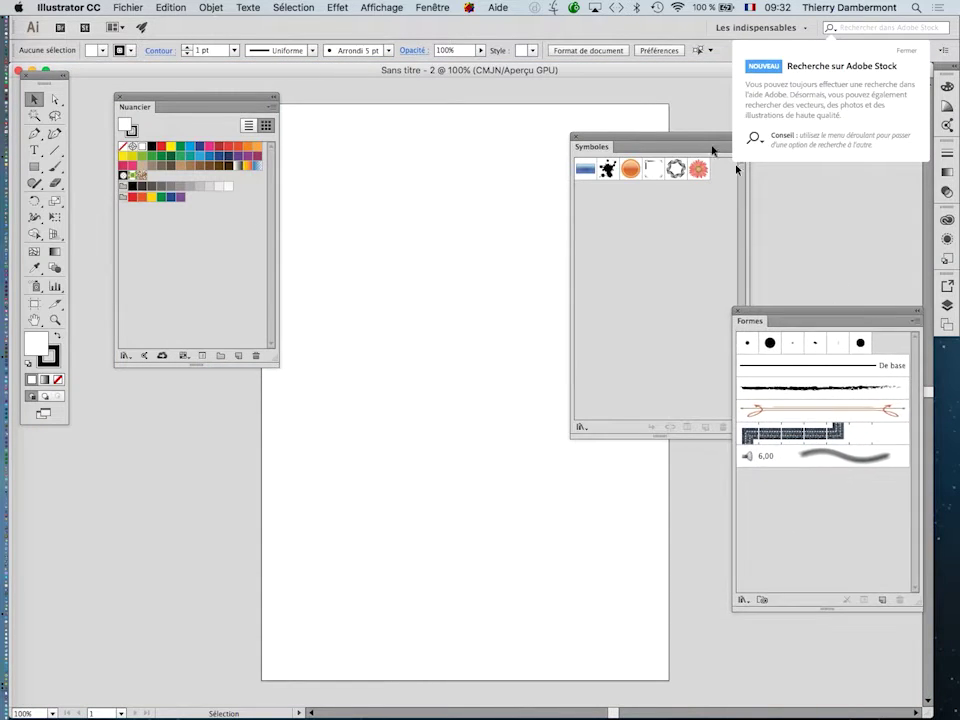
drag(677, 141, 180, 430)
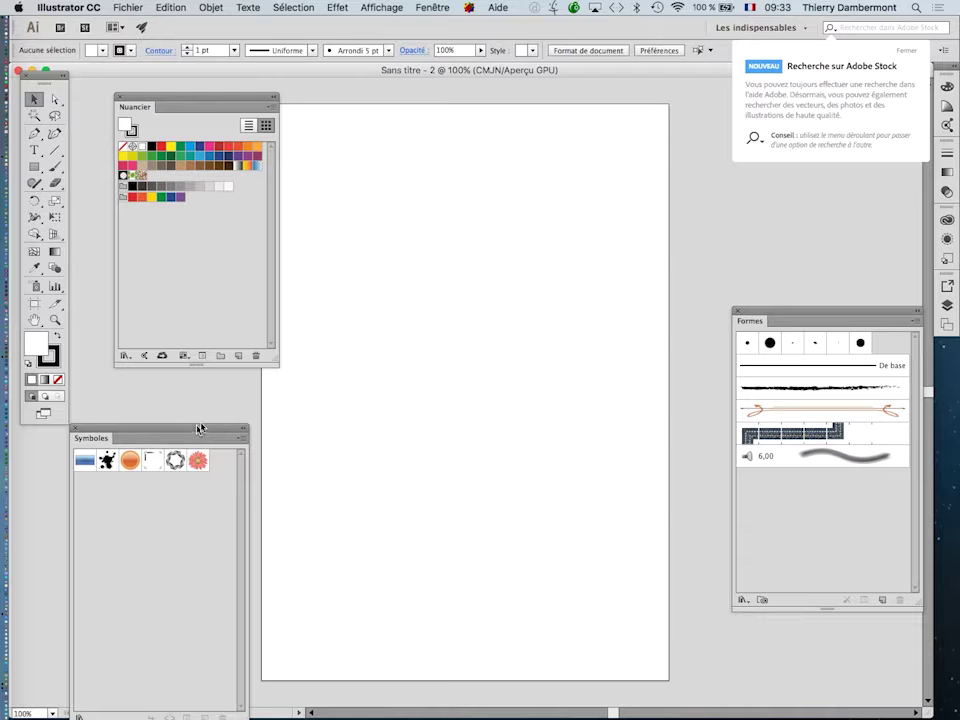
Step: Move the Symboles panel directly below the Nuancier panel
drag(199, 429, 231, 387)
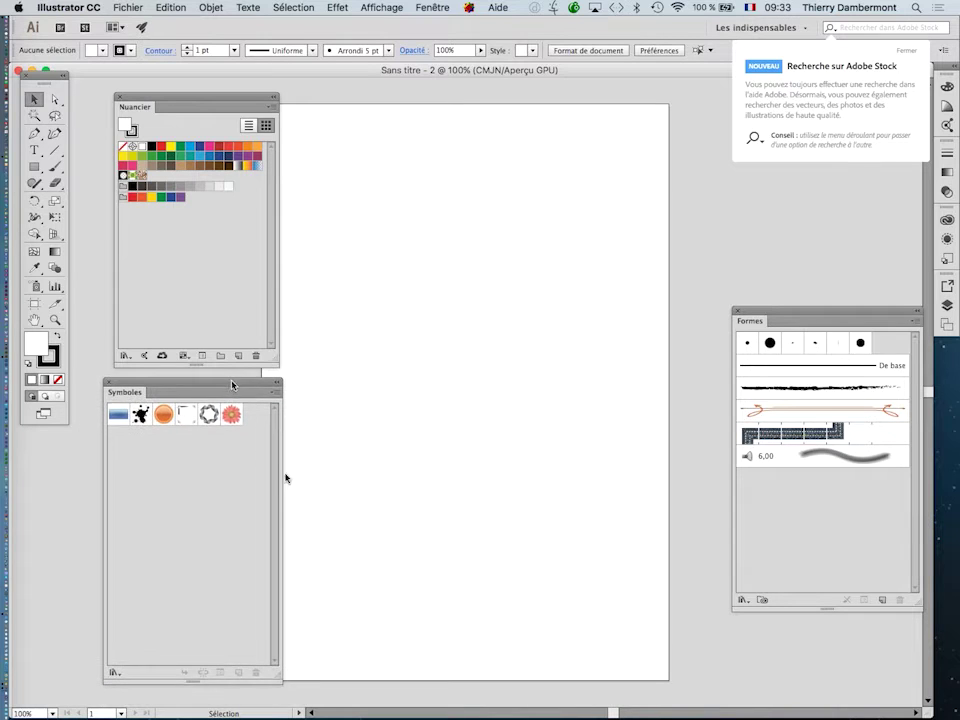
Step: Place monkey.jpg as a linked image at its original size near the page's upper left, and undo the placement
click(128, 7)
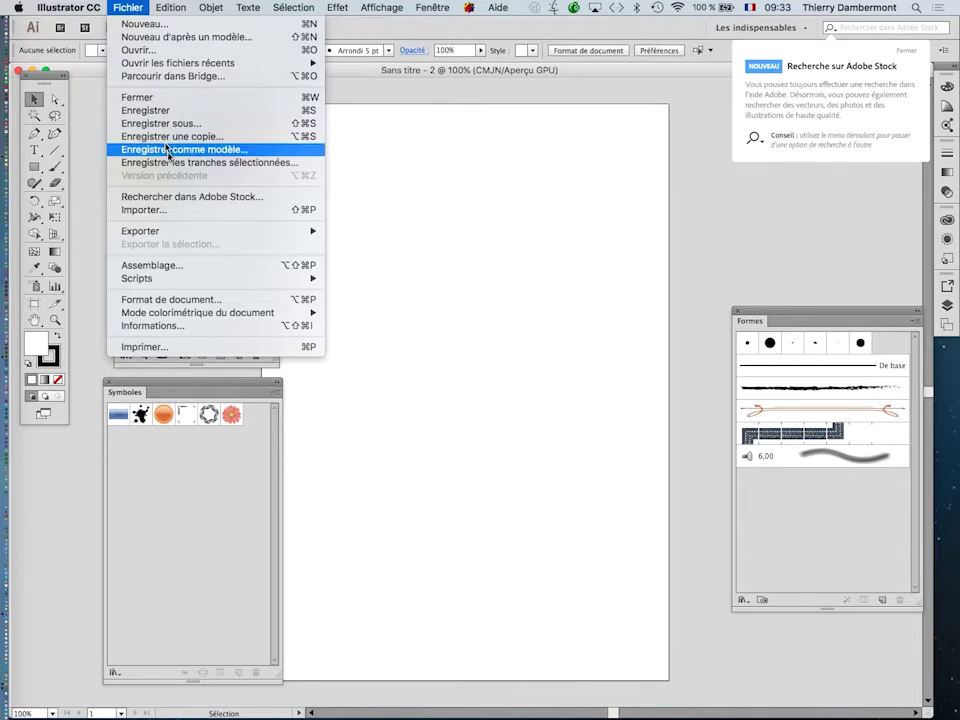
click(180, 213)
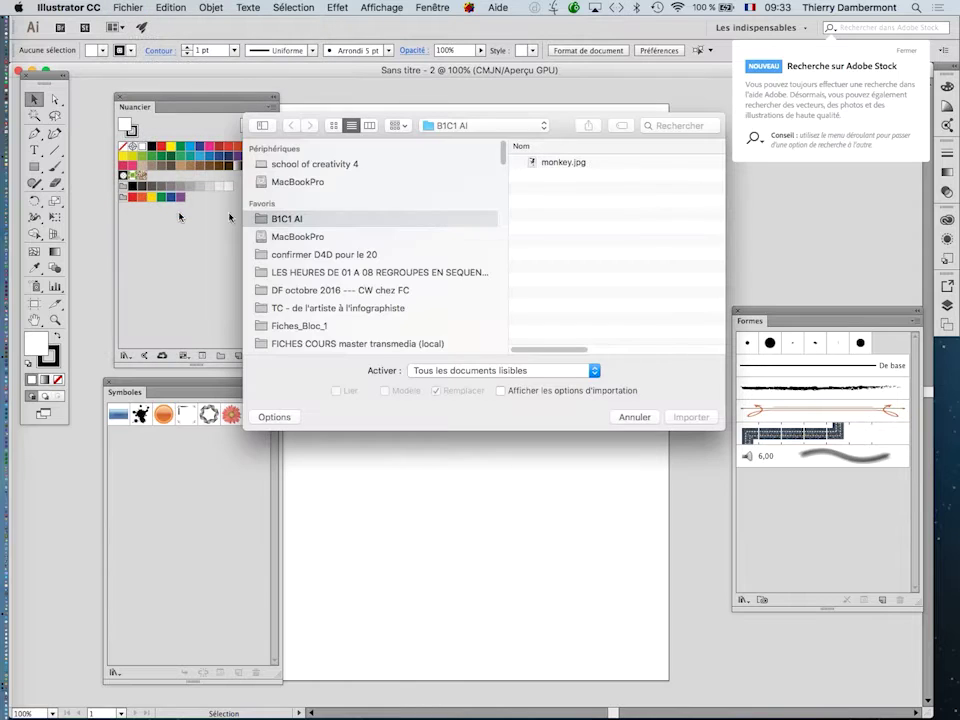
click(554, 163)
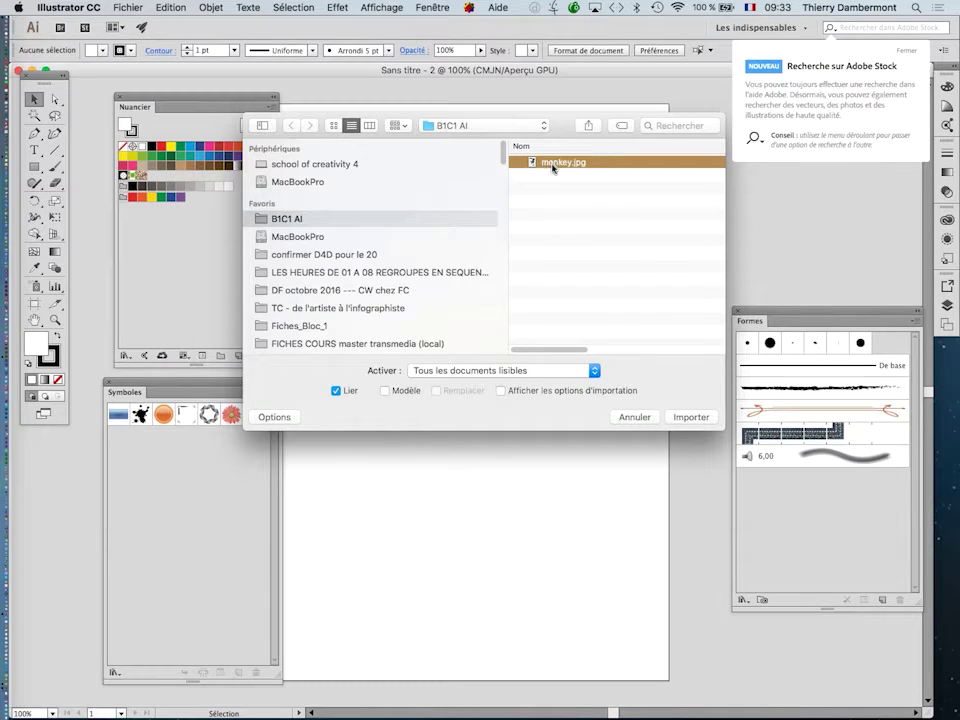
click(689, 420)
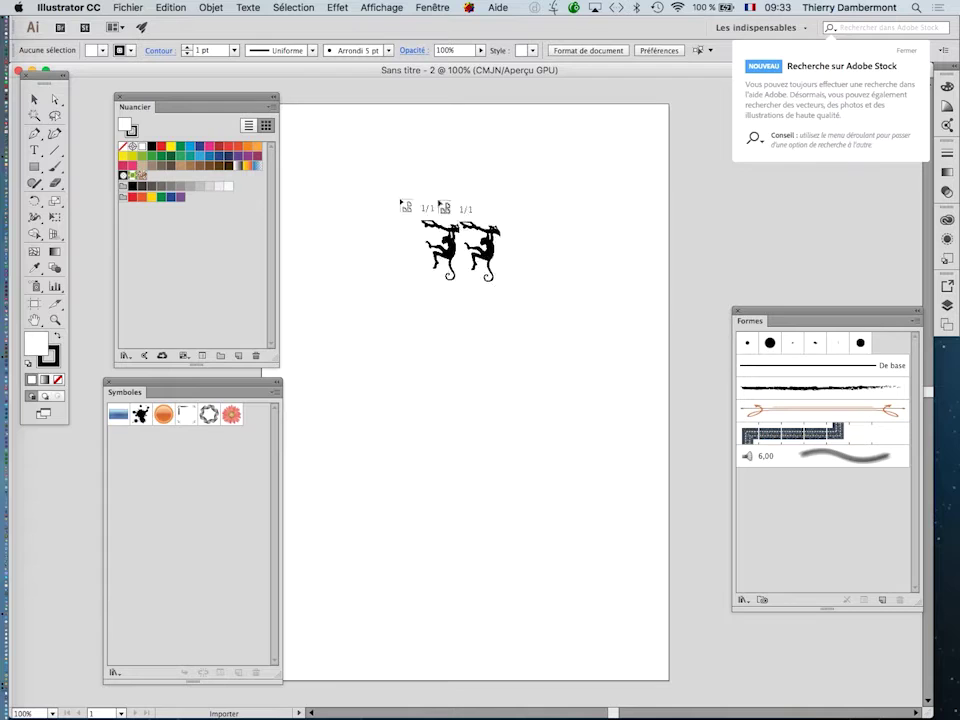
click(322, 168)
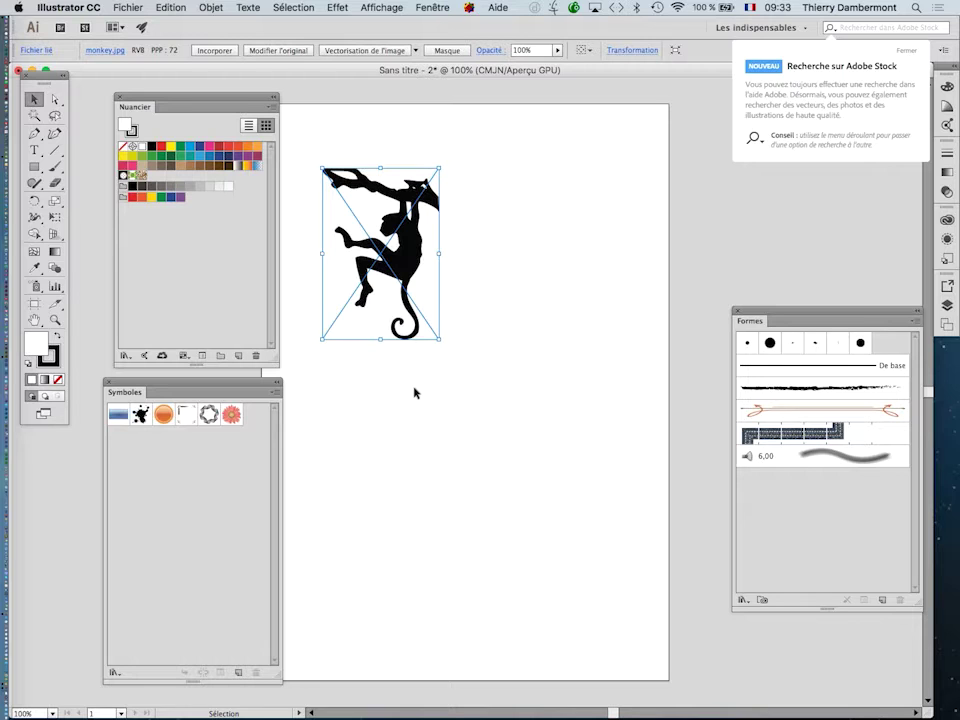
click(172, 9)
click(184, 23)
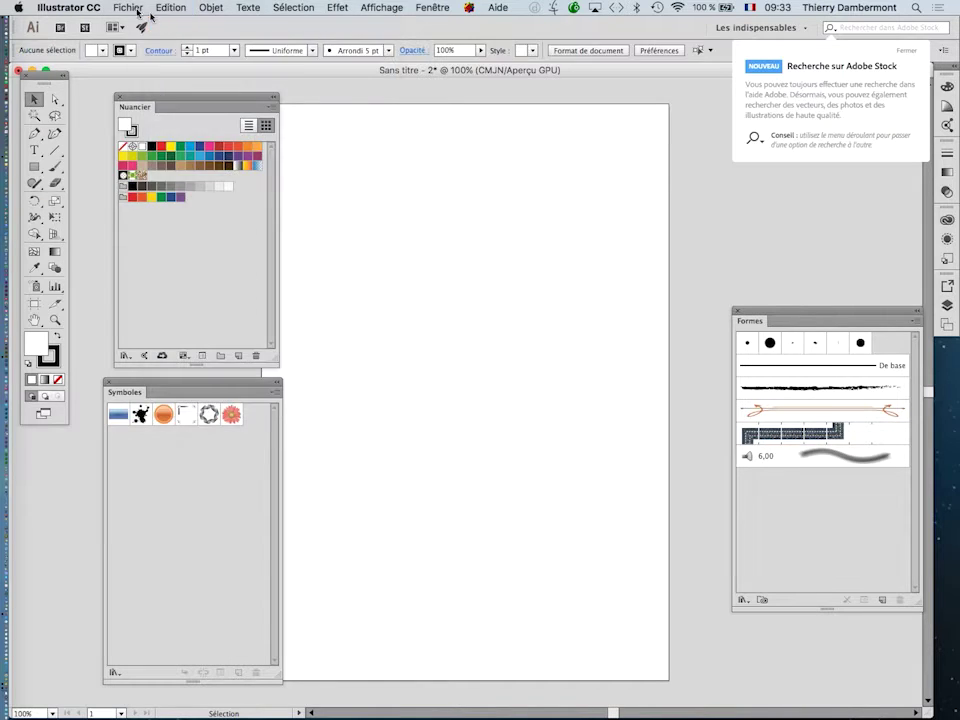
Step: Import monkey.jpg as a linked file and place it scaled up to span most of the page
click(122, 8)
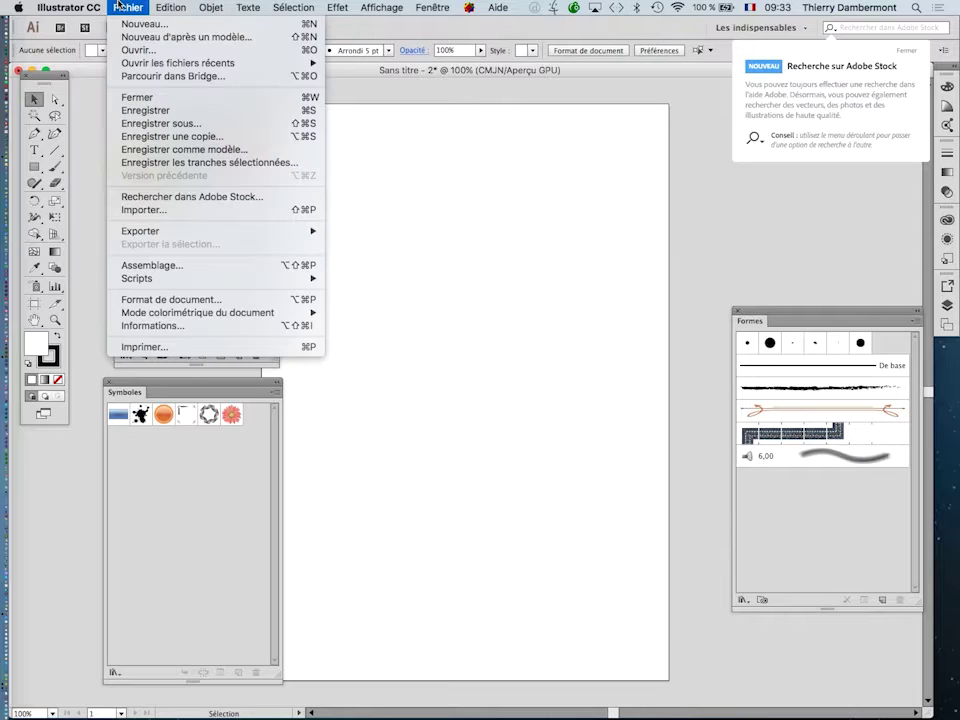
click(169, 211)
click(566, 163)
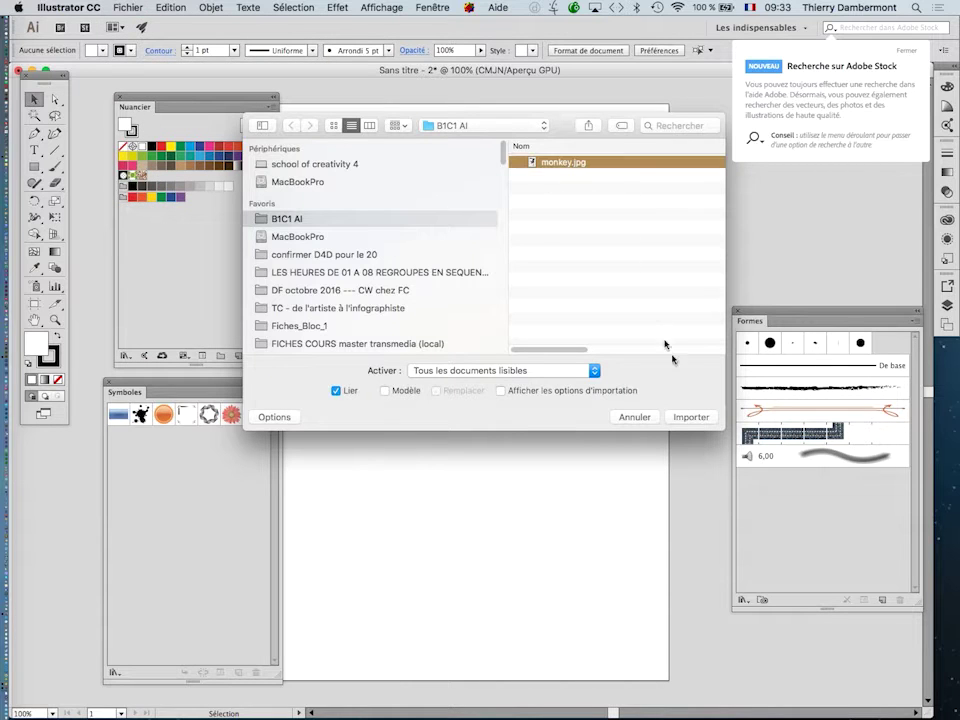
click(692, 417)
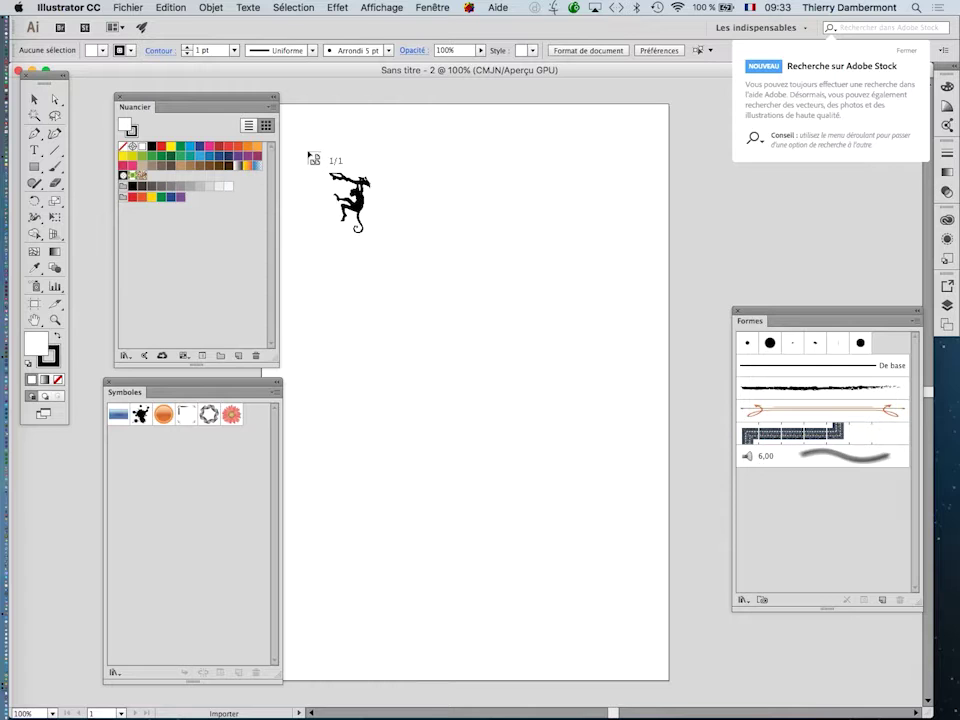
mouse_move(308, 152)
mouse_down()
mouse_move(397, 262)
mouse_move(697, 580)
mouse_up()
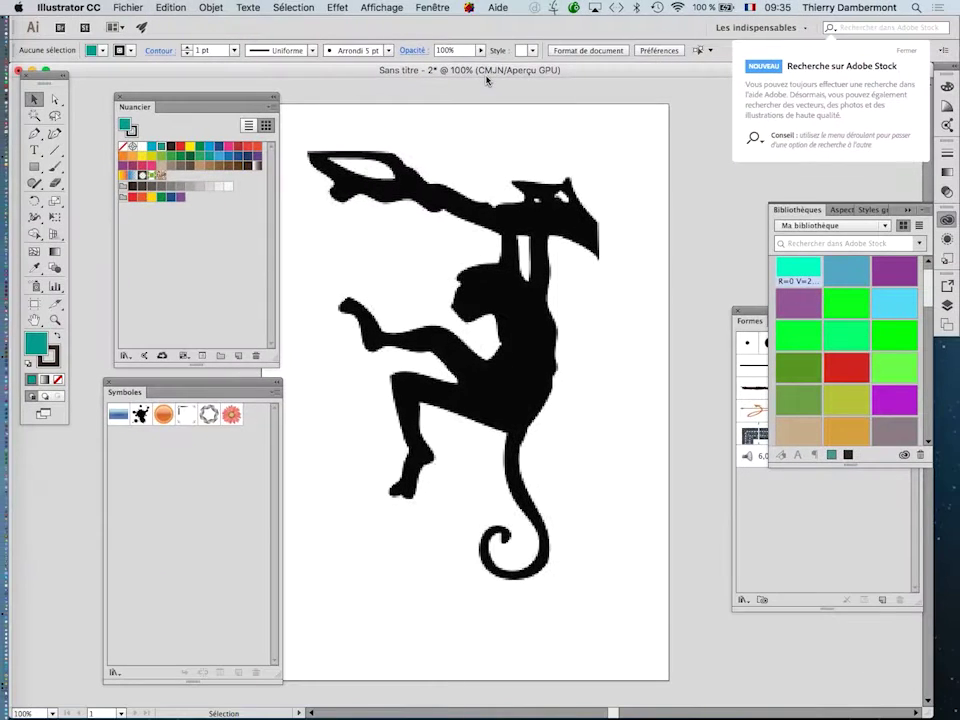
Step: Switch to Firefox, open a new browser window and enlarge it to nearly the full screen height
mouse_move(3, 452)
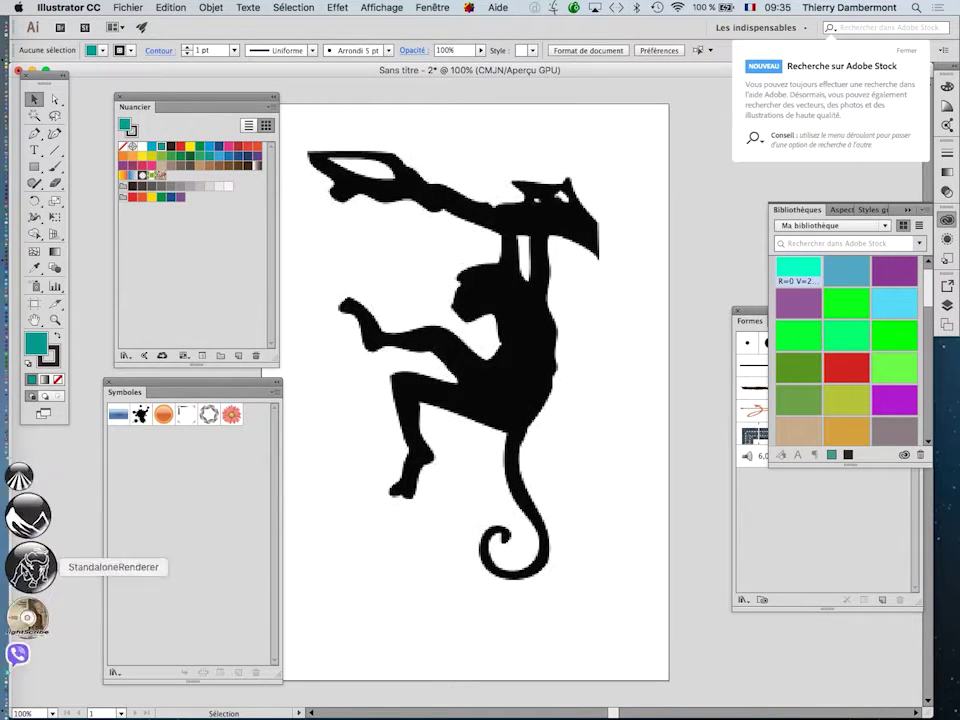
click(30, 618)
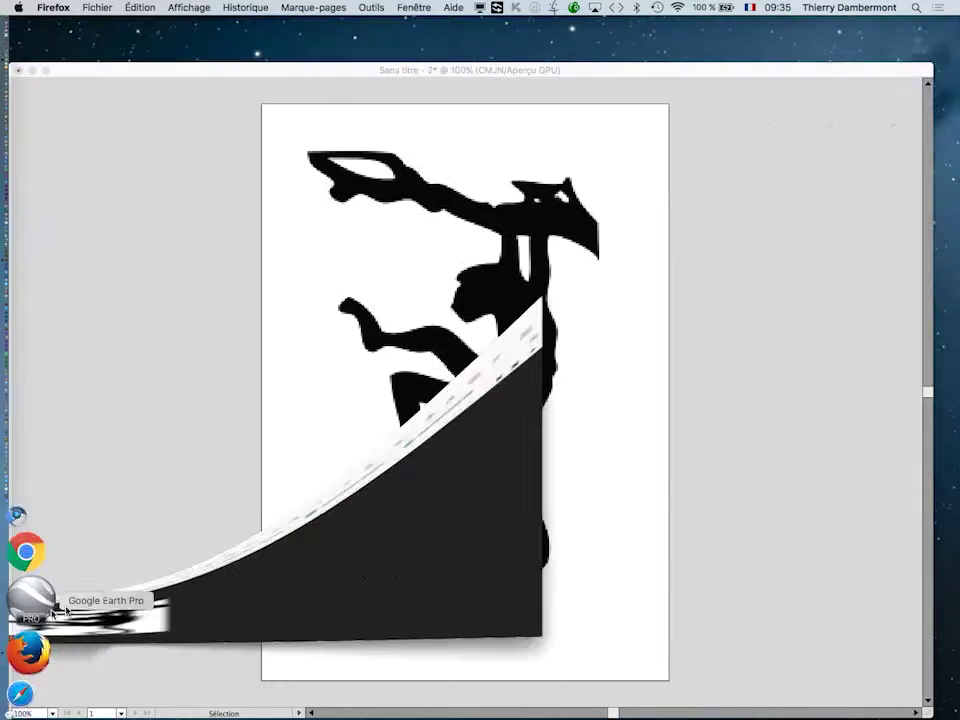
click(97, 7)
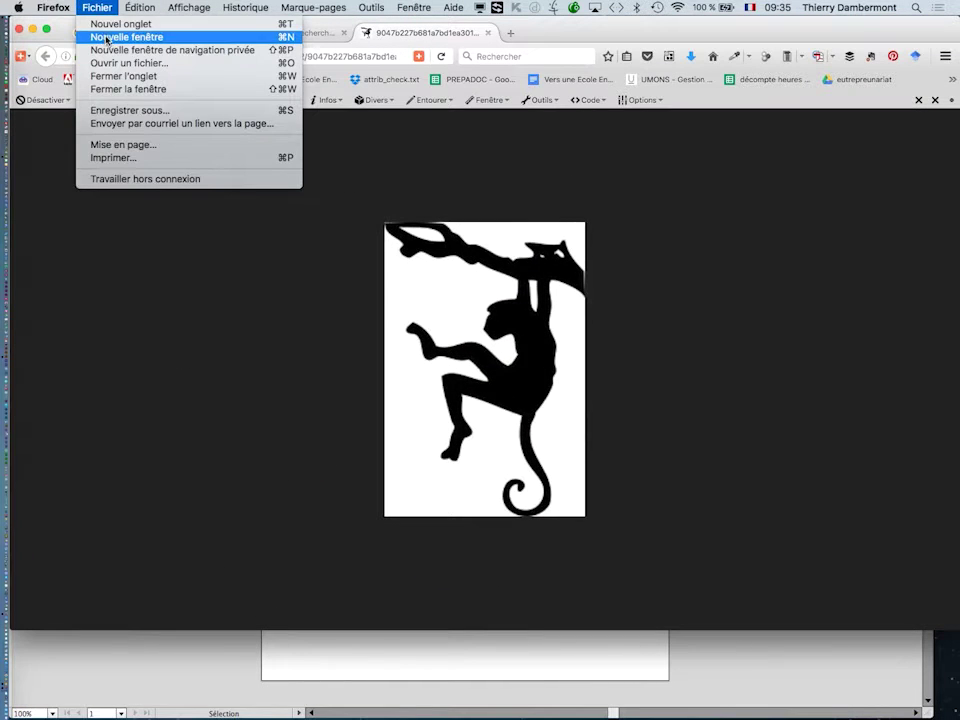
click(82, 36)
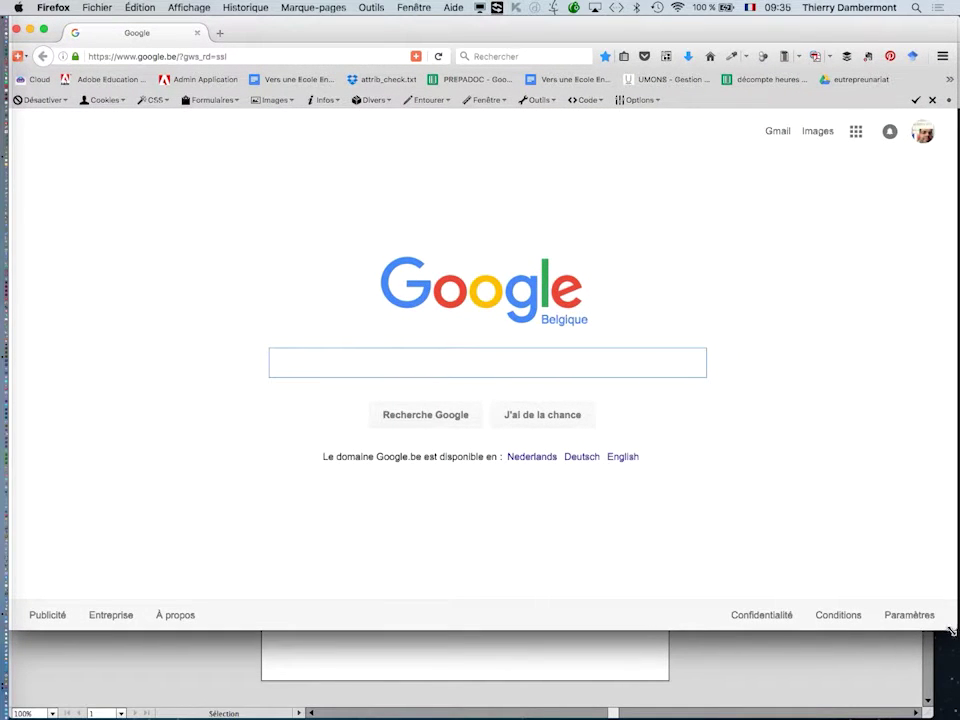
drag(955, 630, 951, 699)
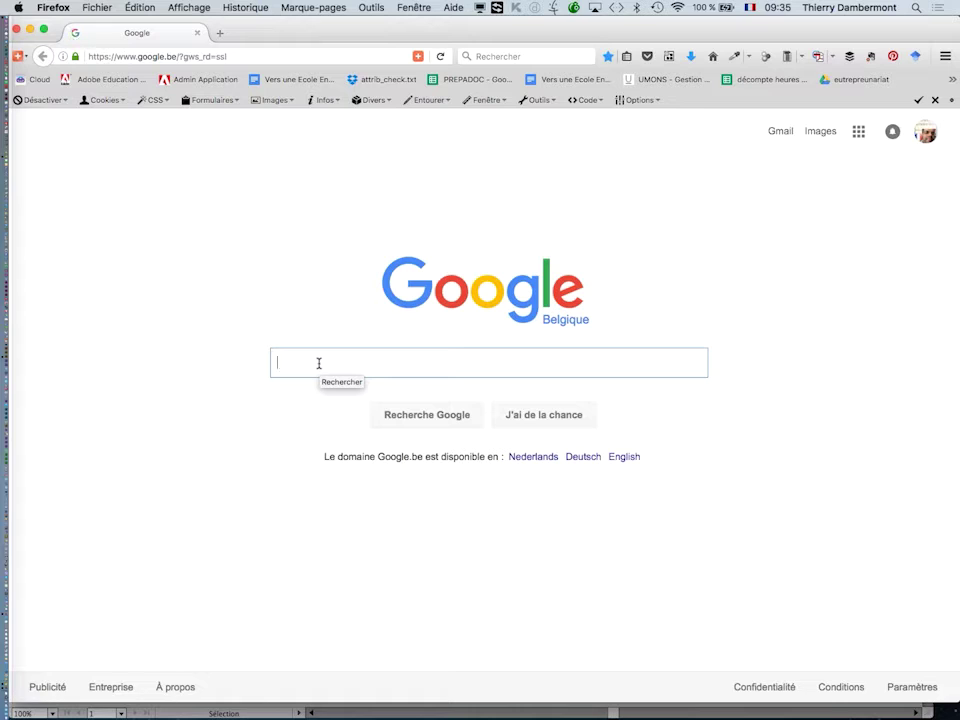
Step: Search Google Images for "cmyk press" and open the offset printing press picture from Printing Industry News to examine its units
text(cmyk)
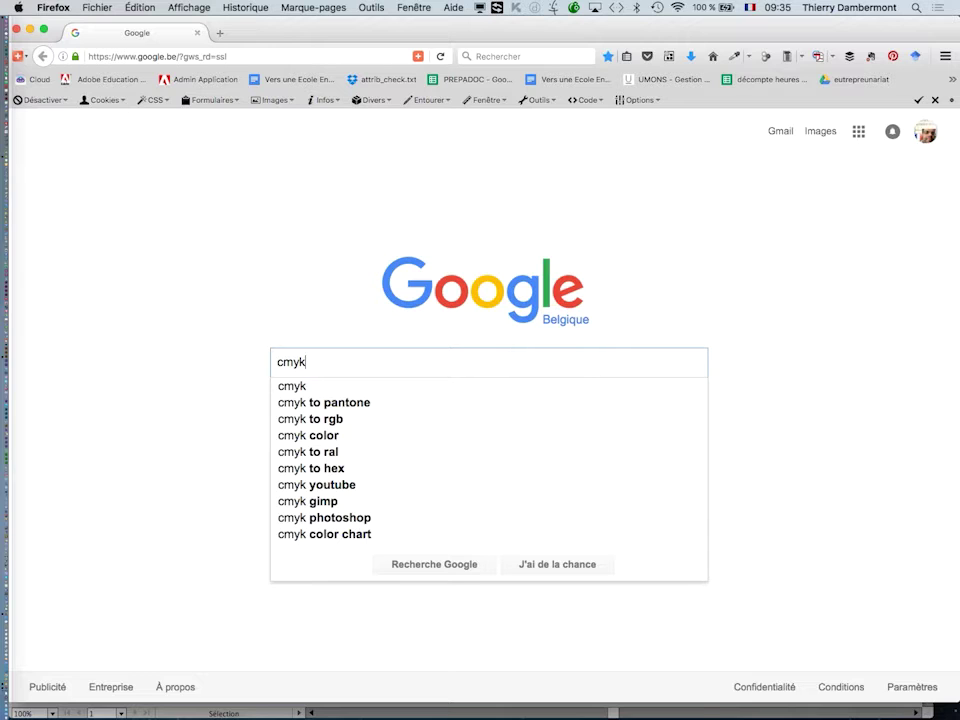
text(p)
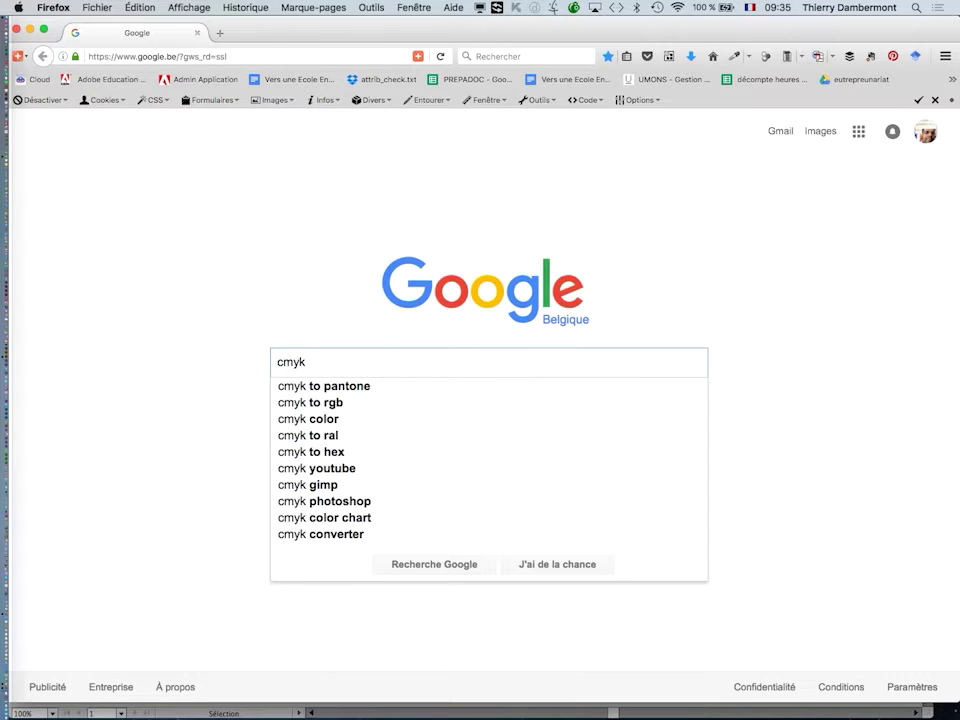
text(ress)
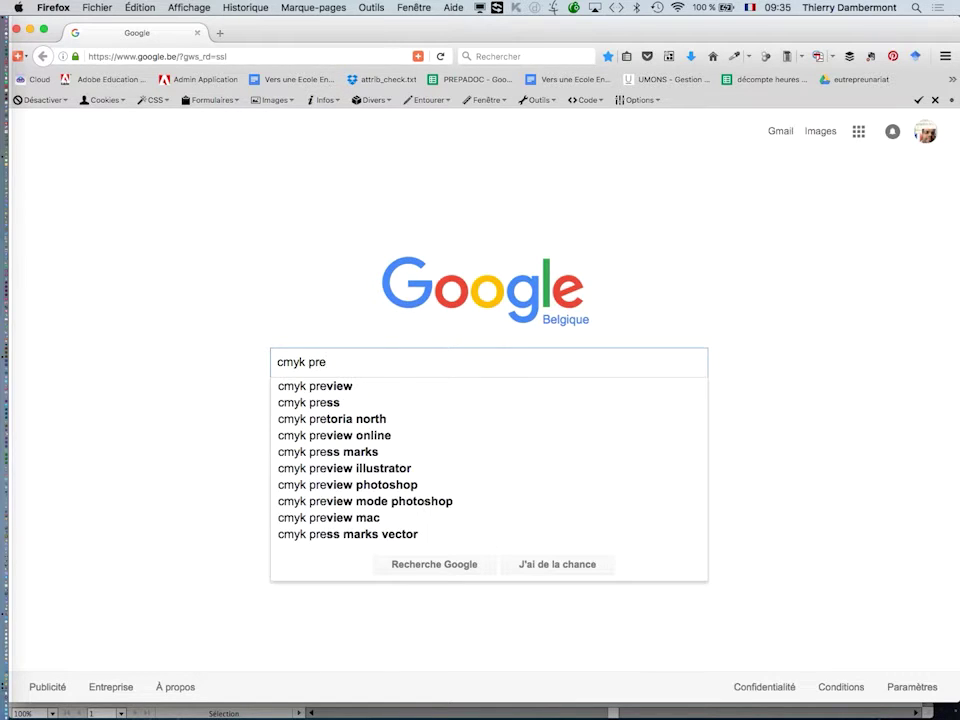
key(Return)
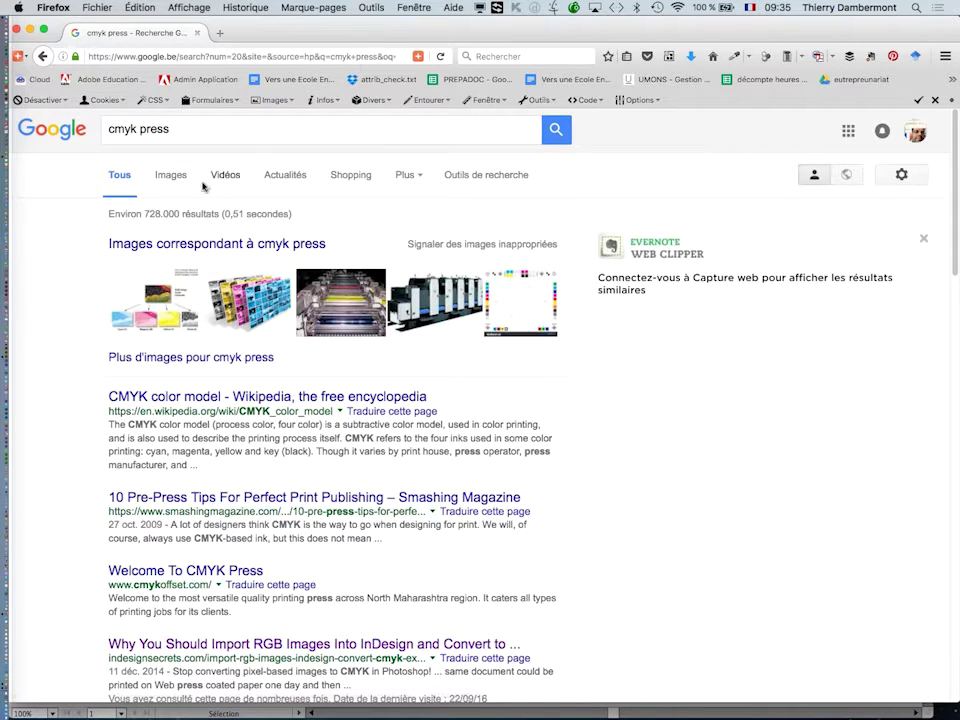
click(185, 178)
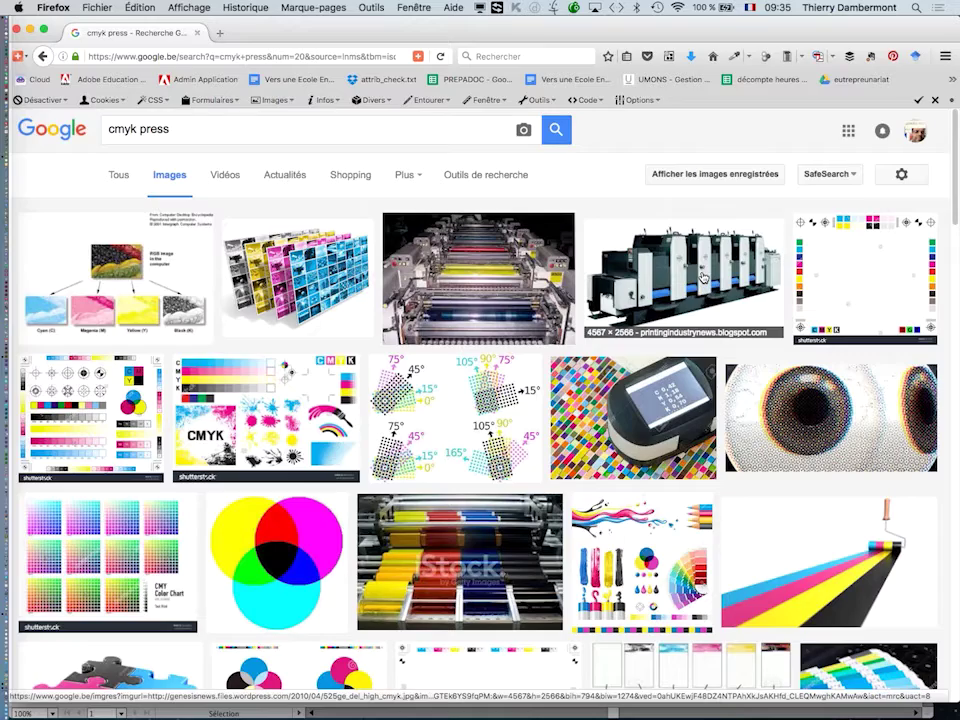
click(703, 277)
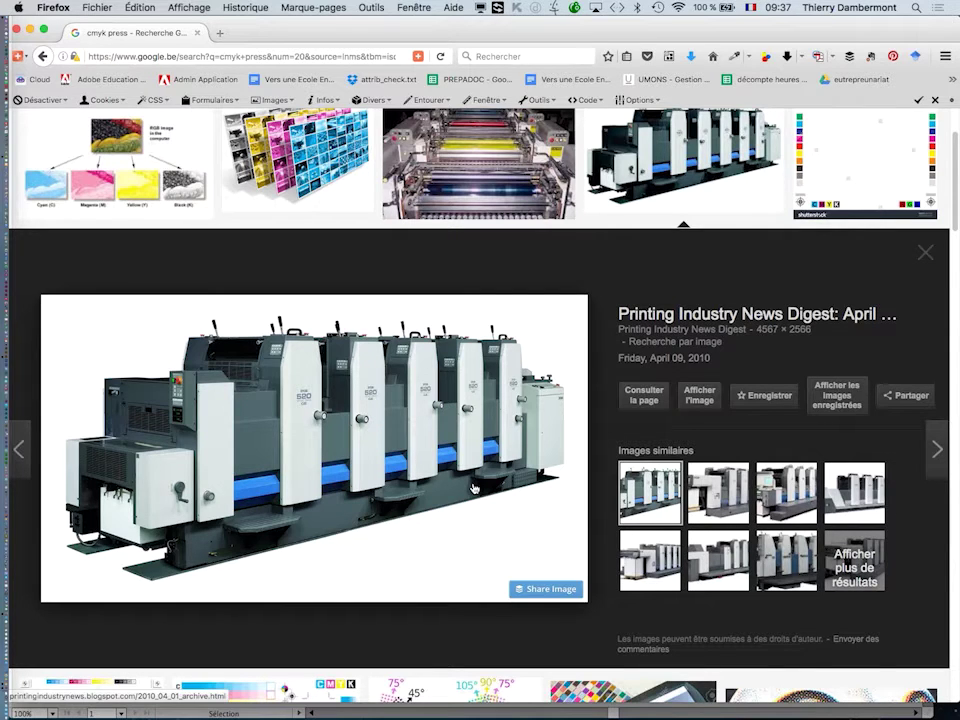
Step: Minimize both Firefox windows to return to the monkey document in Illustrator, leaving nothing selected
click(31, 30)
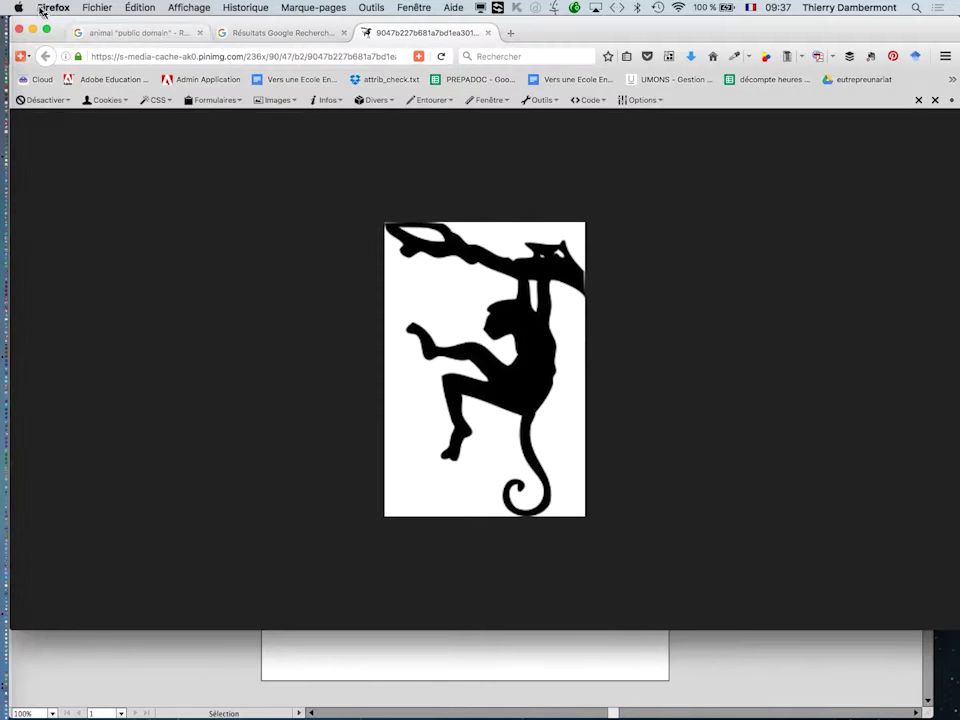
key(super+m)
click(345, 441)
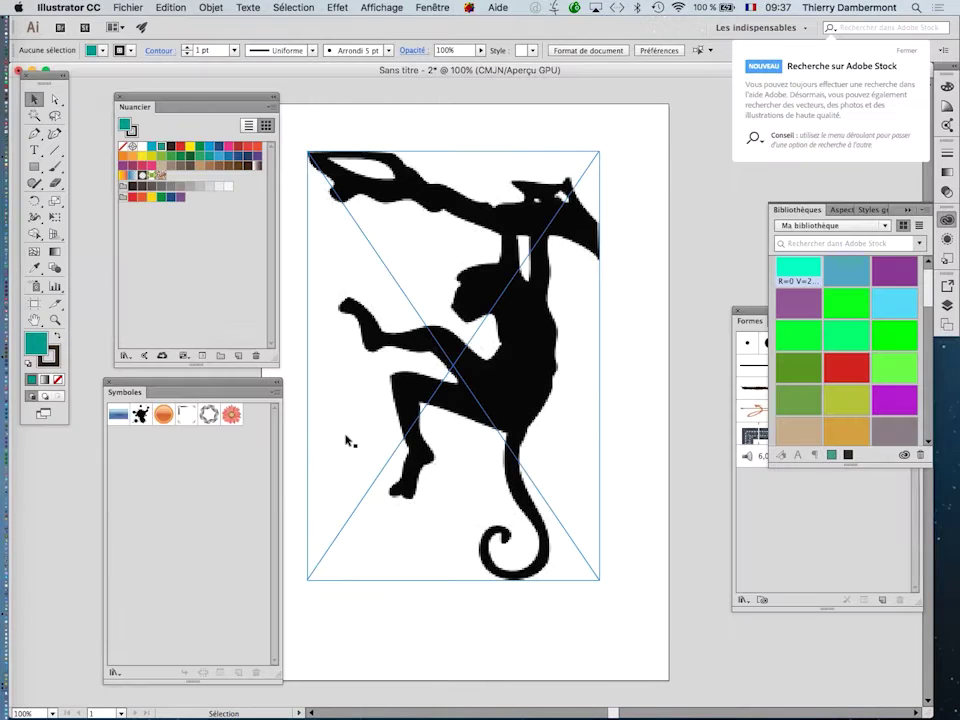
click(492, 135)
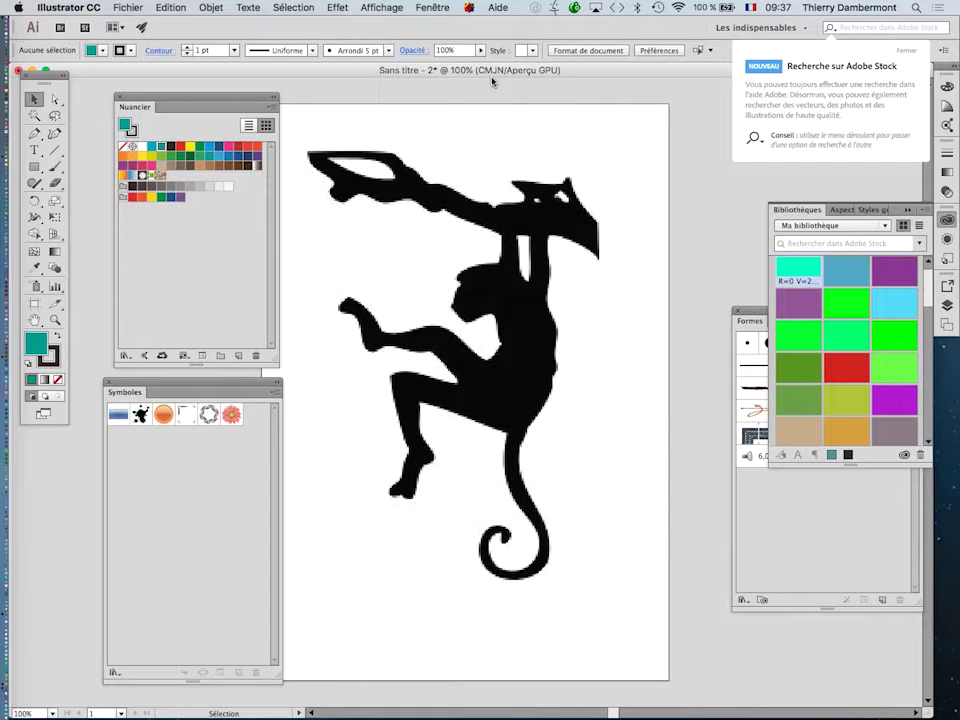
Step: Bring Firefox back, open another new window on the Google home page, and adjust its height and position
mouse_move(26, 438)
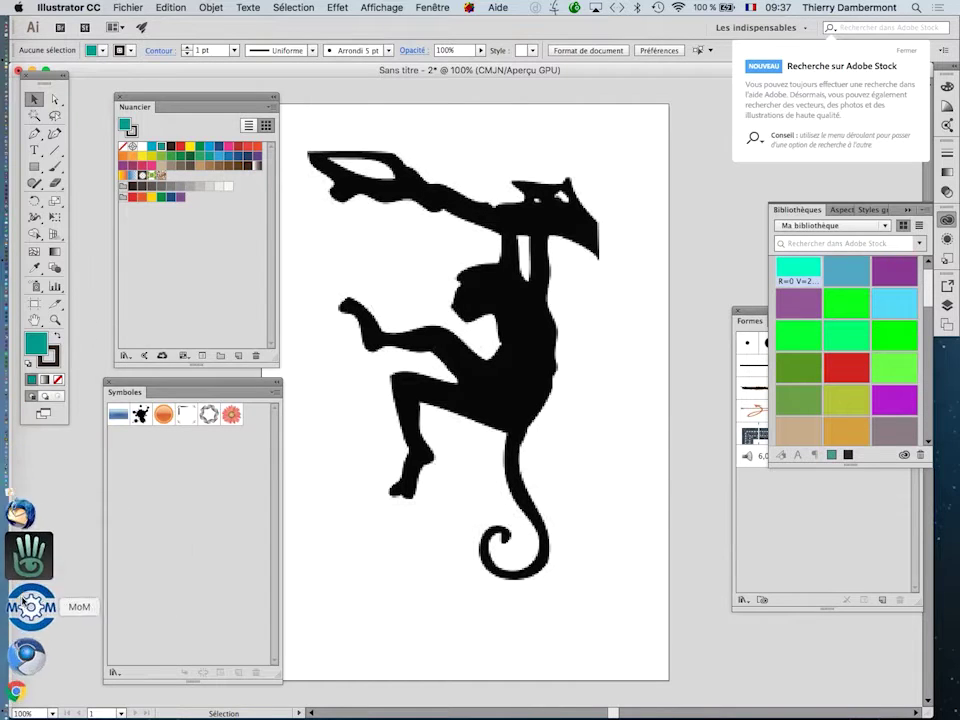
click(27, 619)
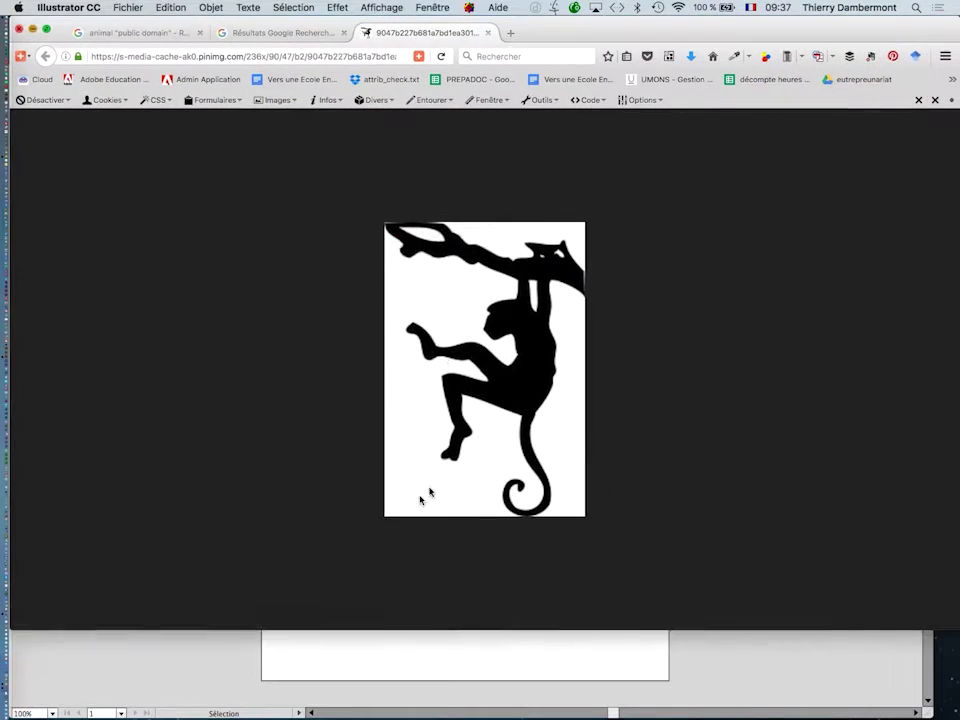
click(110, 6)
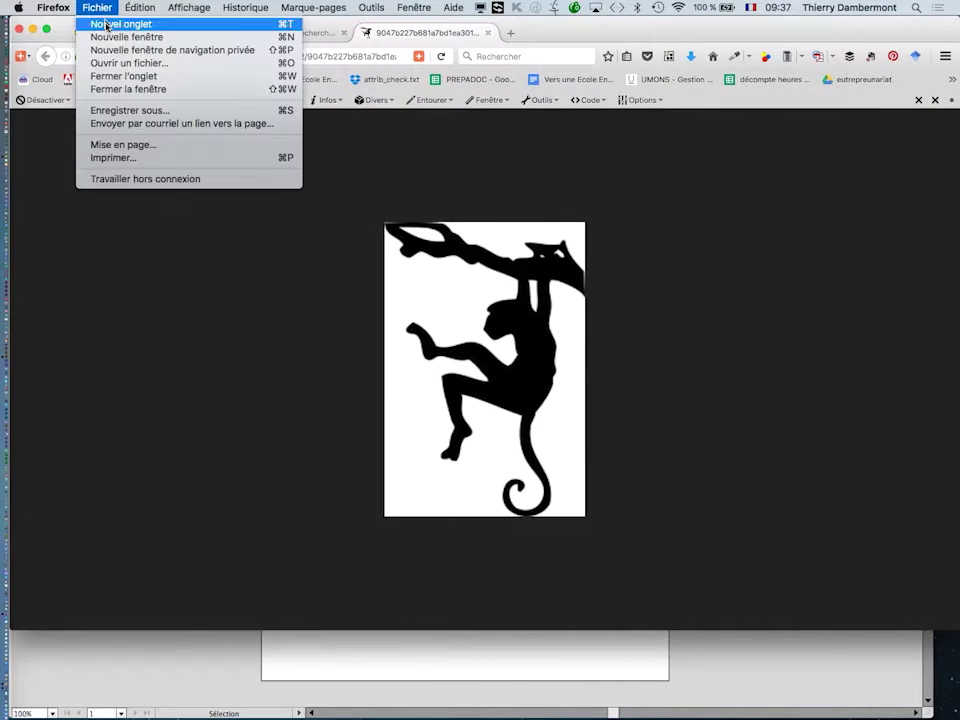
click(456, 326)
drag(456, 326, 461, 251)
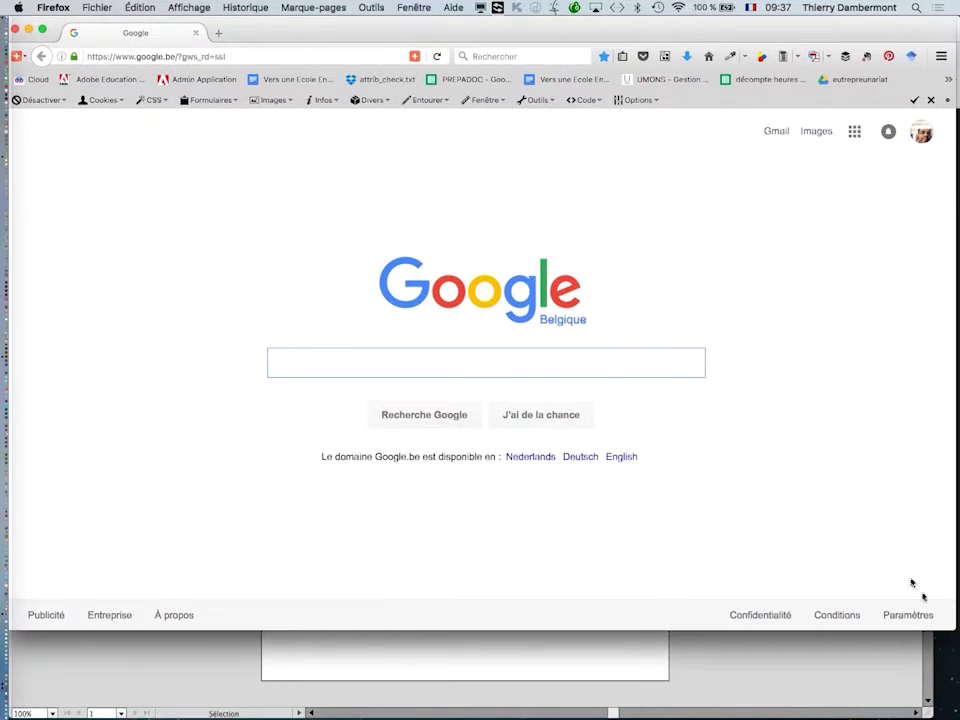
drag(949, 628, 949, 686)
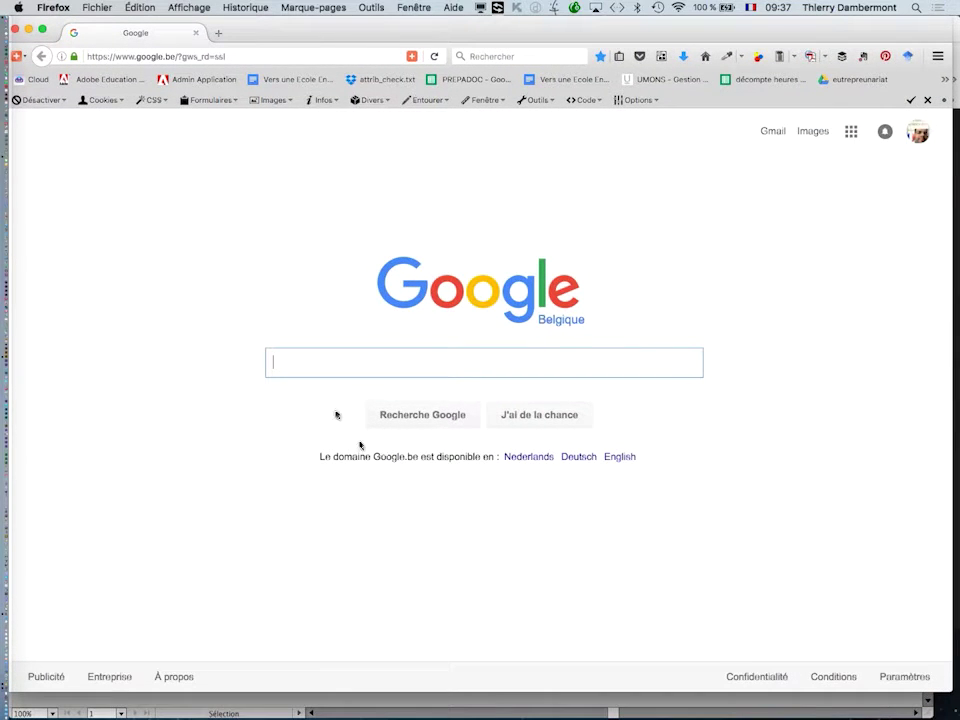
drag(275, 35, 280, 35)
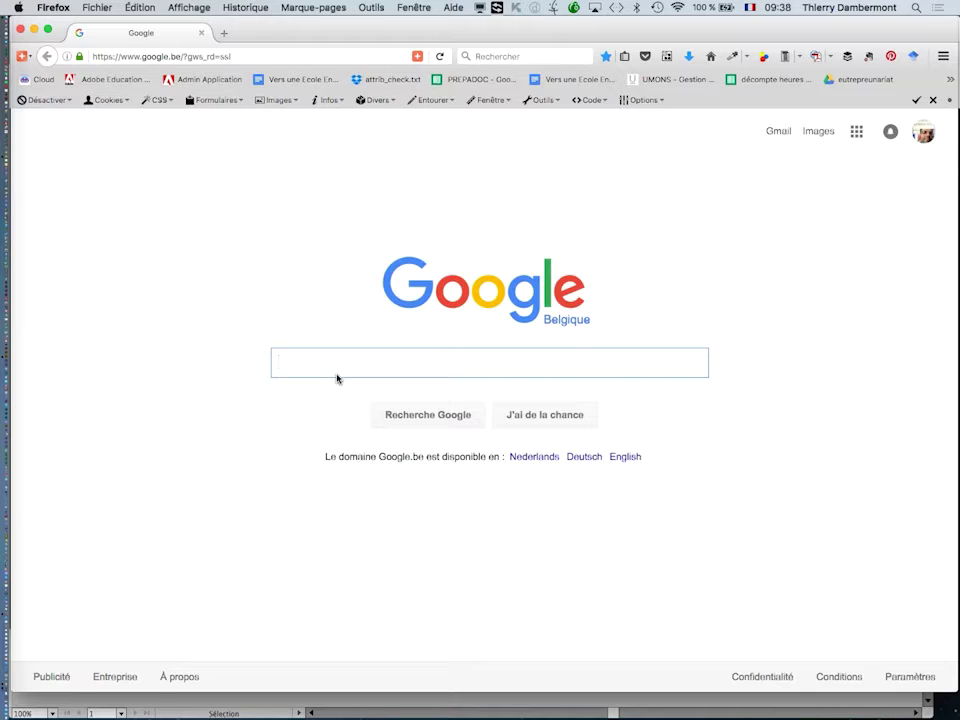
Step: Search Google for "should use rgb in indesign" and open the InDesignSecrets article on importing RGB images to read its introduction
text(shou)
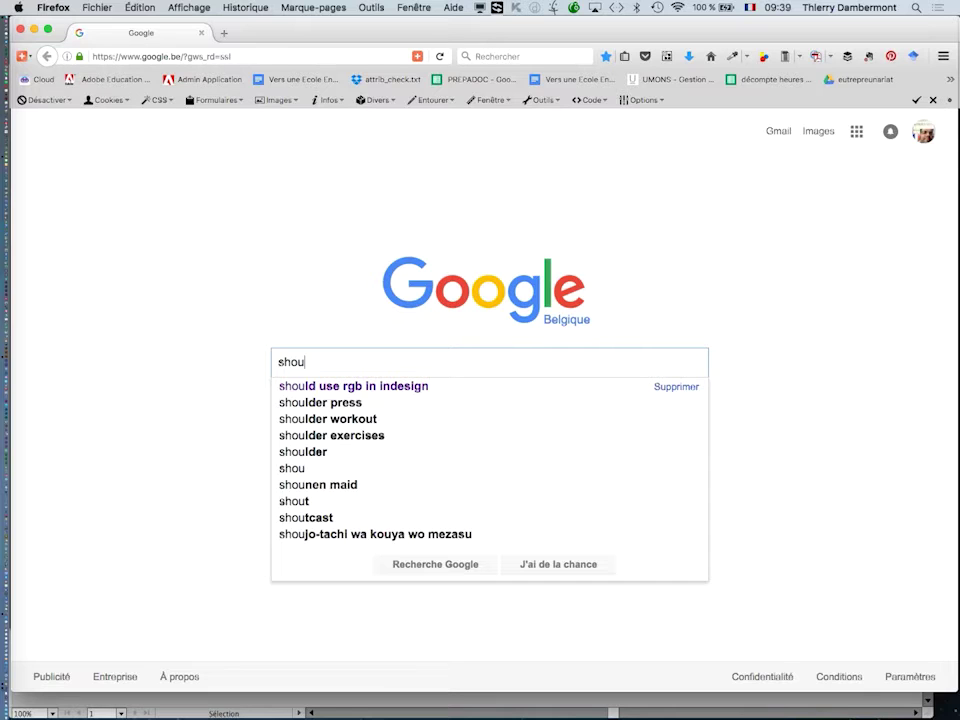
click(352, 388)
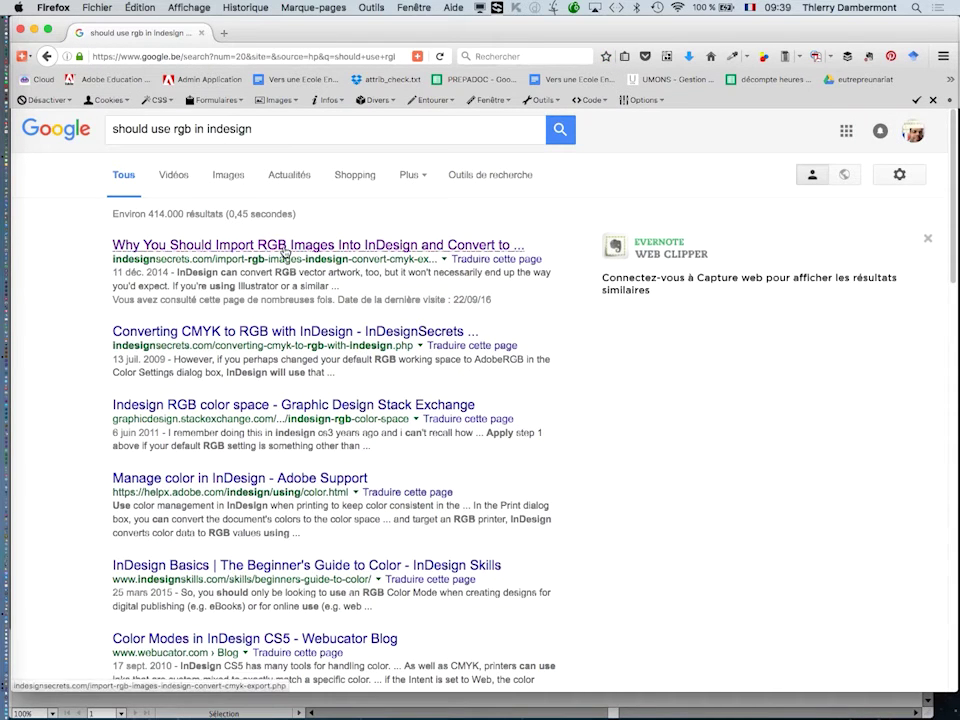
click(286, 252)
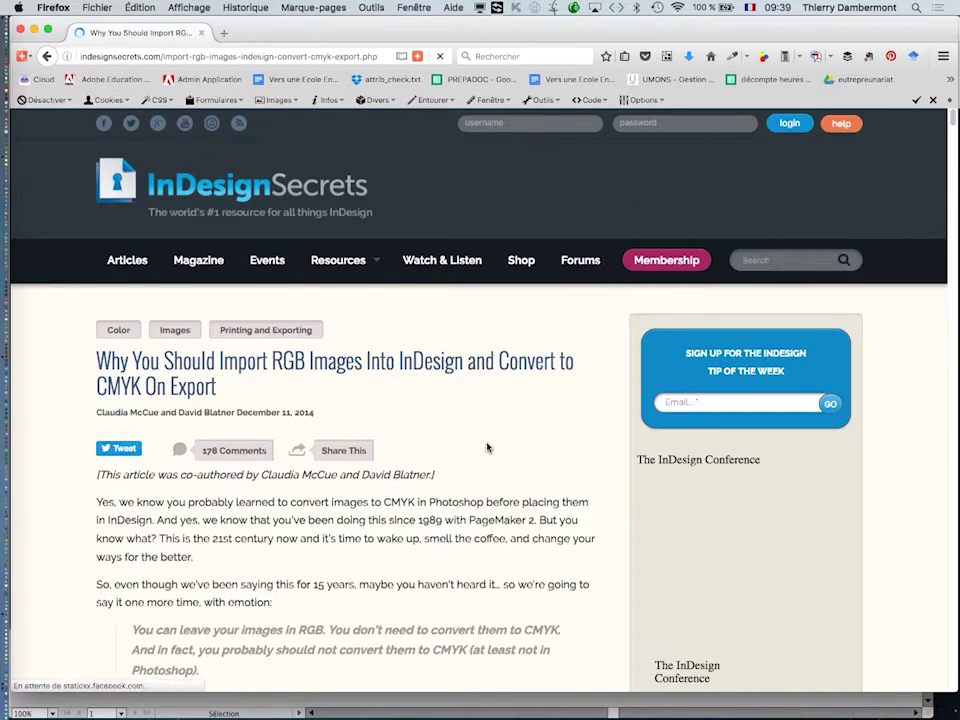
scroll(487, 445, down, 1)
scroll(487, 445, down, 1)
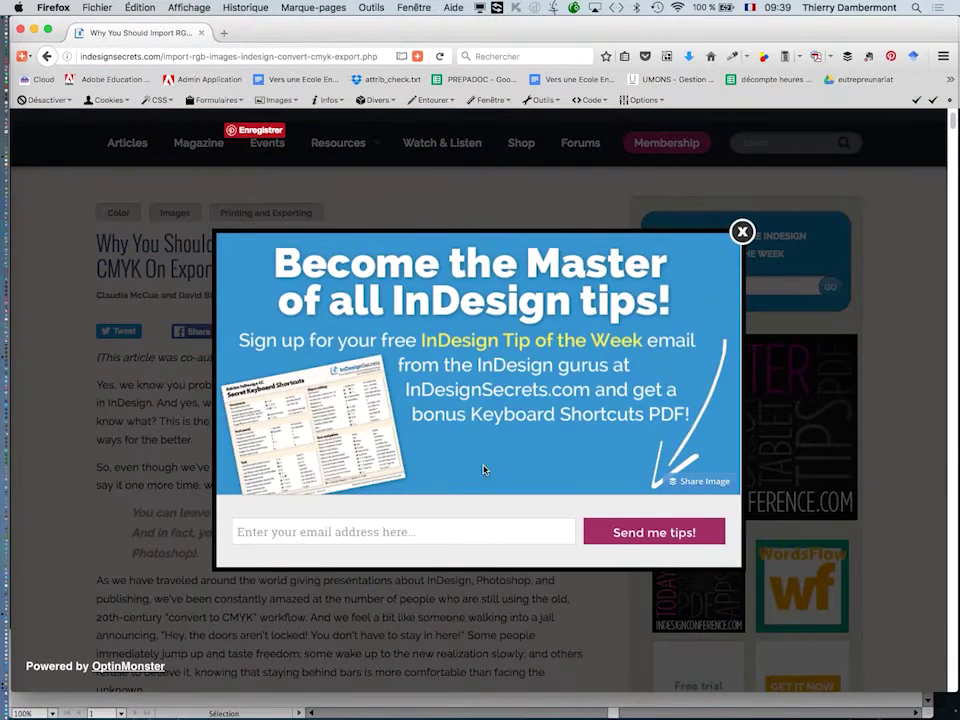
Step: Dismiss the newsletter sign-up overlay, read the article's opening on leaving images in RGB, and return to the Illustrator monkey document
click(741, 231)
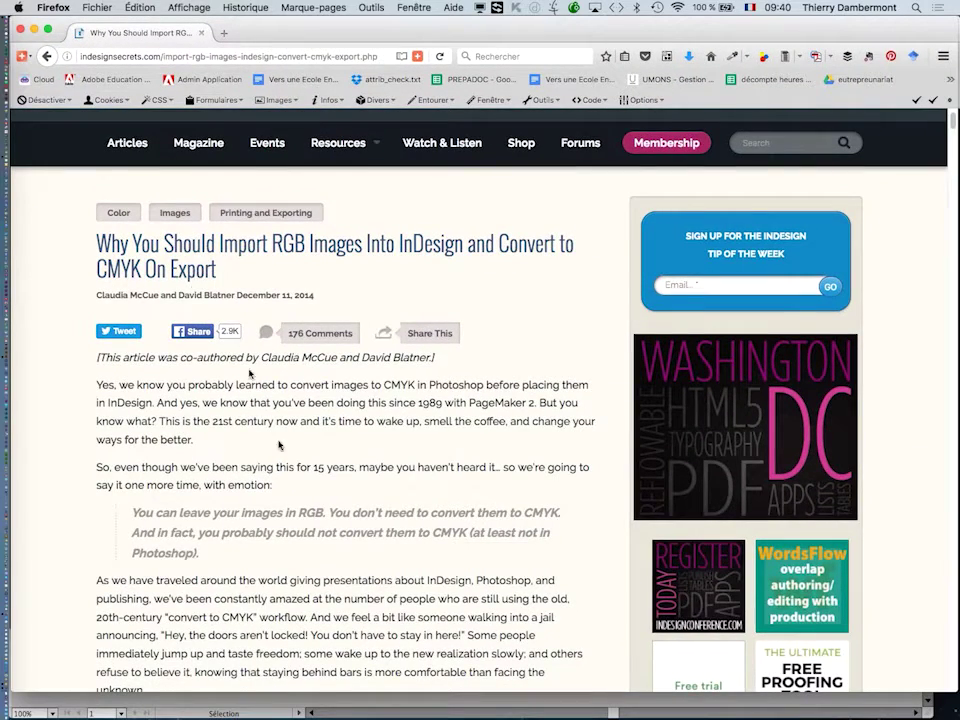
scroll(300, 465, down, 2)
scroll(298, 465, down, 1)
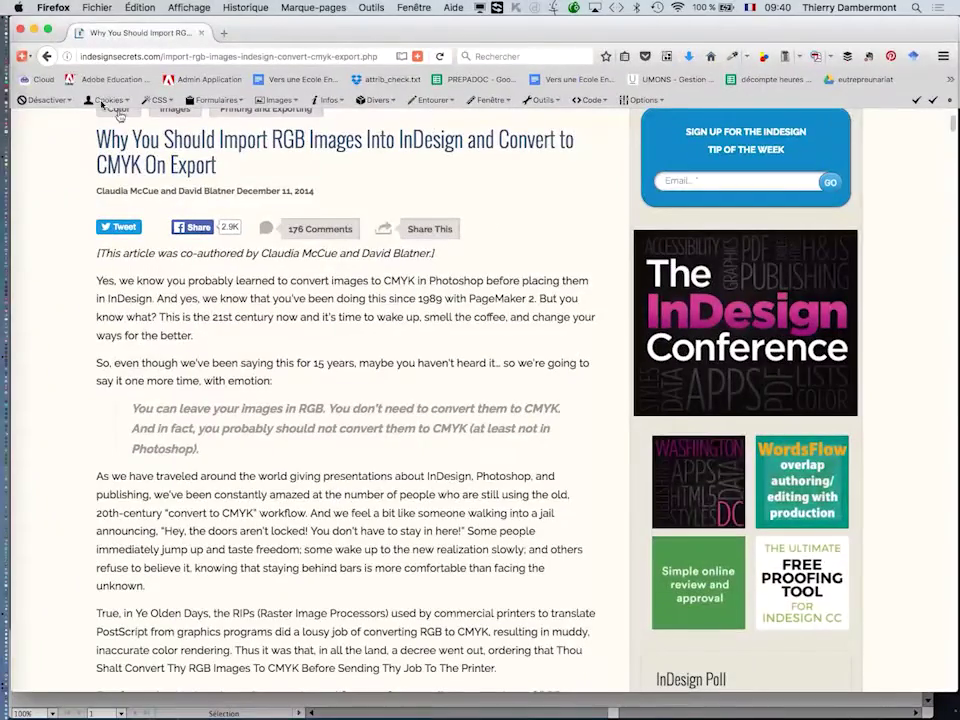
click(46, 56)
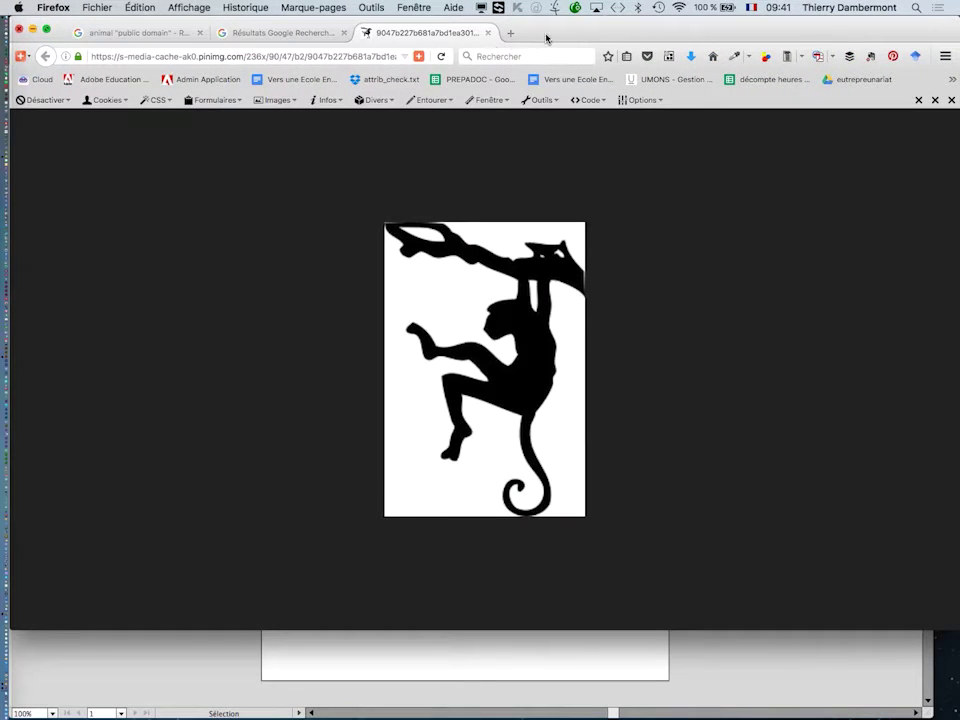
click(718, 670)
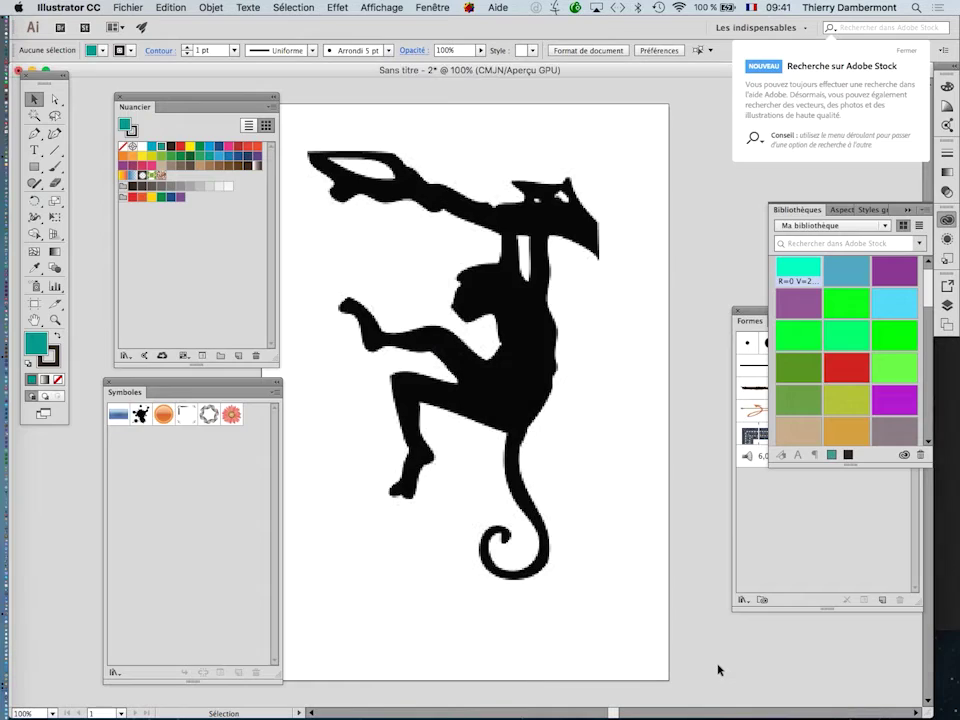
Step: Rearrange the floating swatches, symbols and tools palettes beside the artboard and delete the linked monkey image
key(ctrl+v)
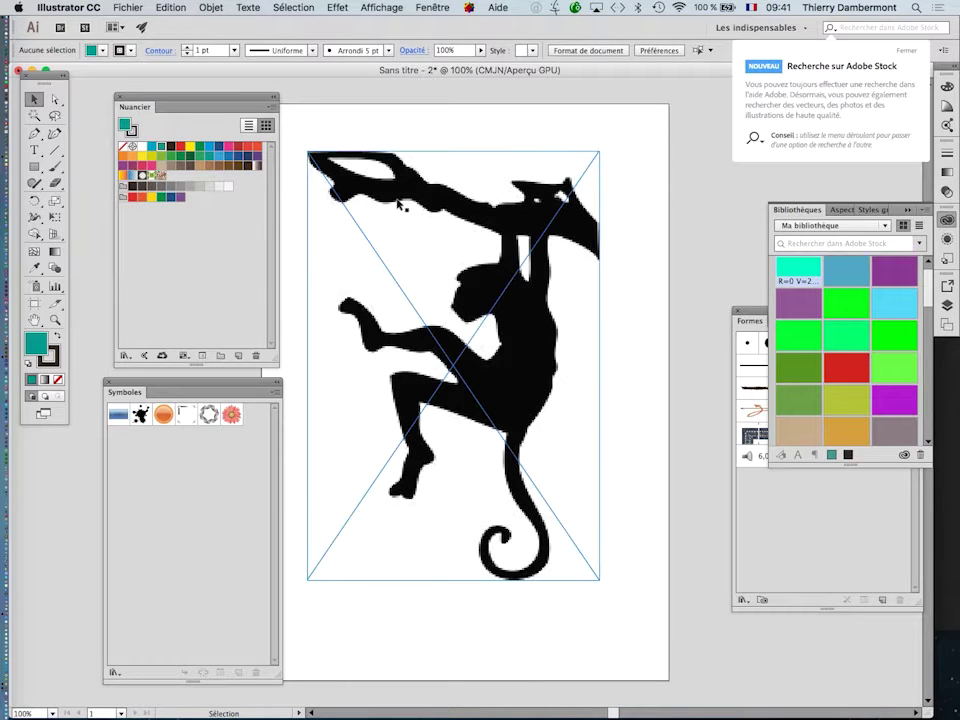
key(ctrl+z)
drag(228, 97, 202, 88)
drag(252, 390, 237, 381)
drag(262, 664, 252, 664)
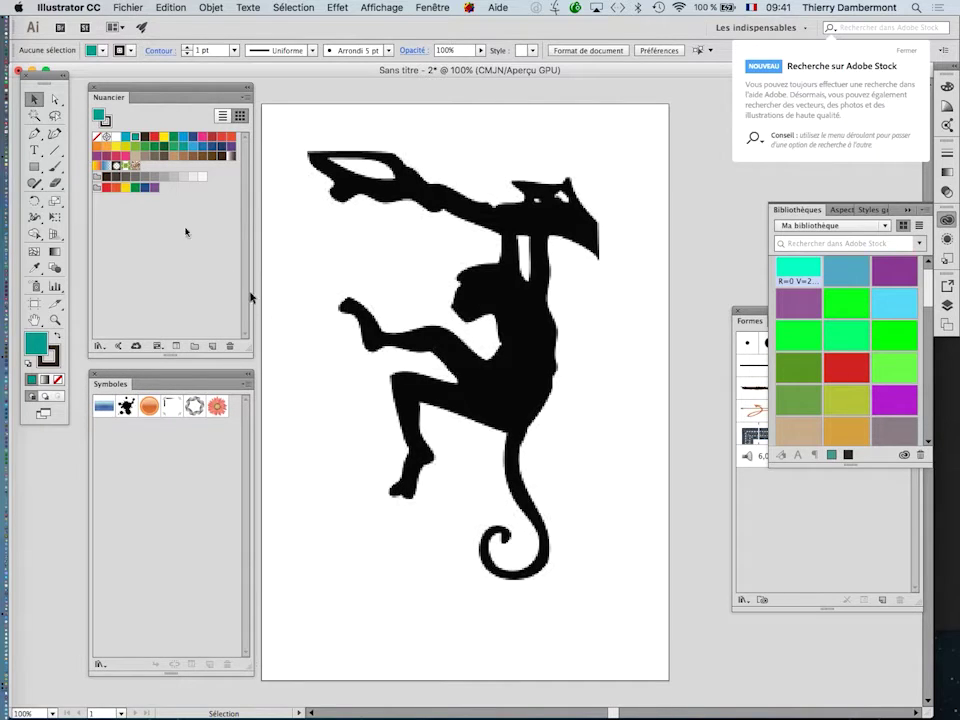
click(314, 258)
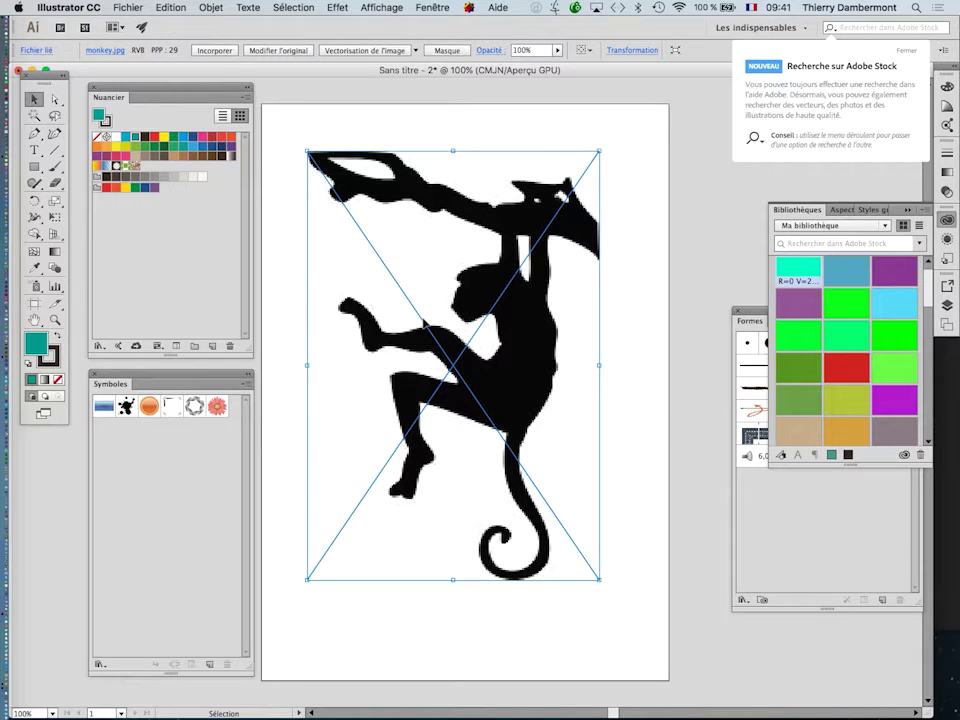
key(Delete)
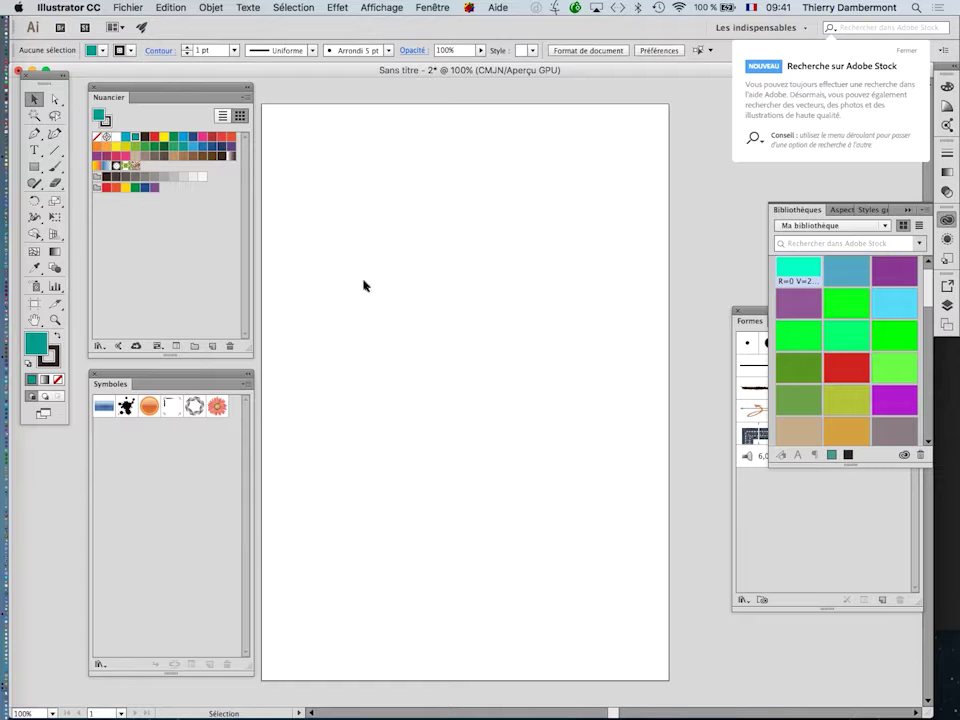
drag(40, 73, 40, 107)
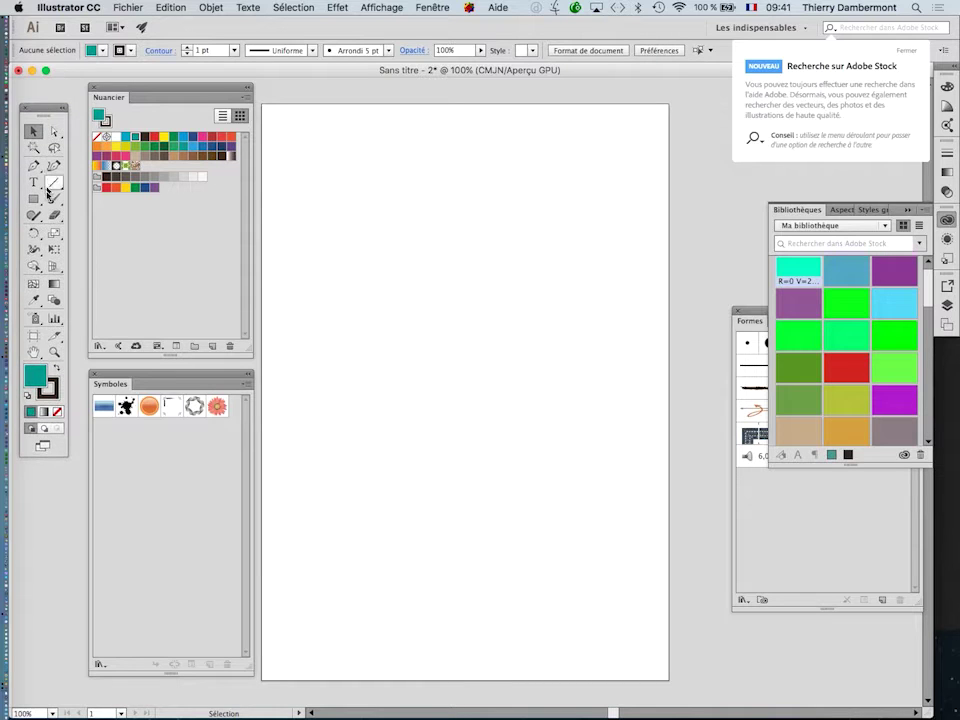
Step: Draw a white-filled rectangle with a 1 pt black outline in the upper part of the artboard
click(33, 198)
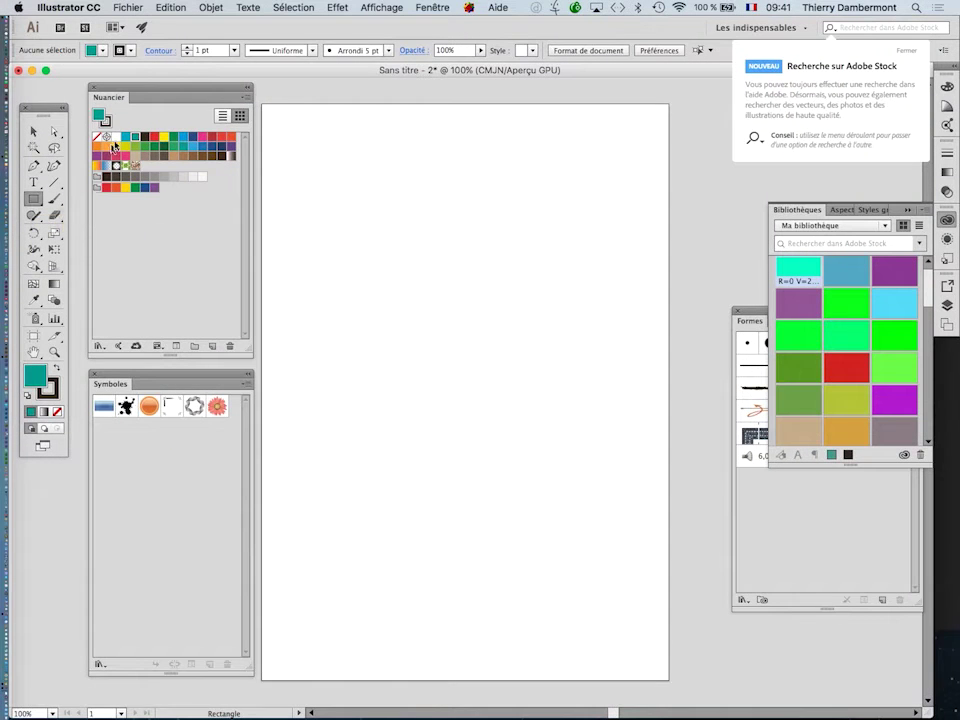
click(25, 396)
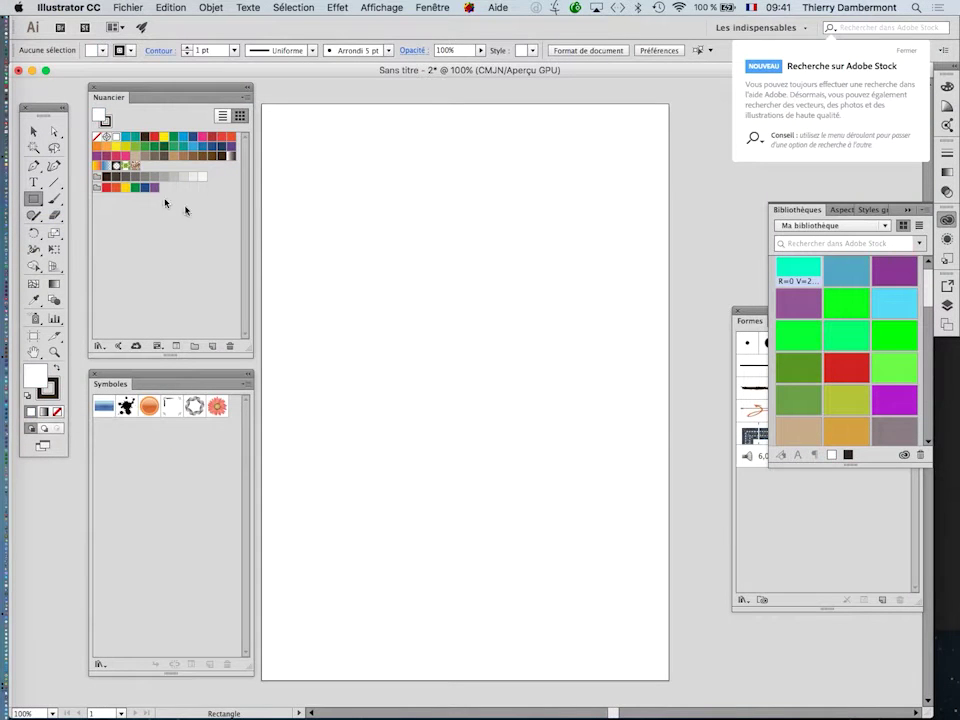
mouse_move(335, 143)
mouse_down()
mouse_move(515, 221)
mouse_move(523, 234)
mouse_up()
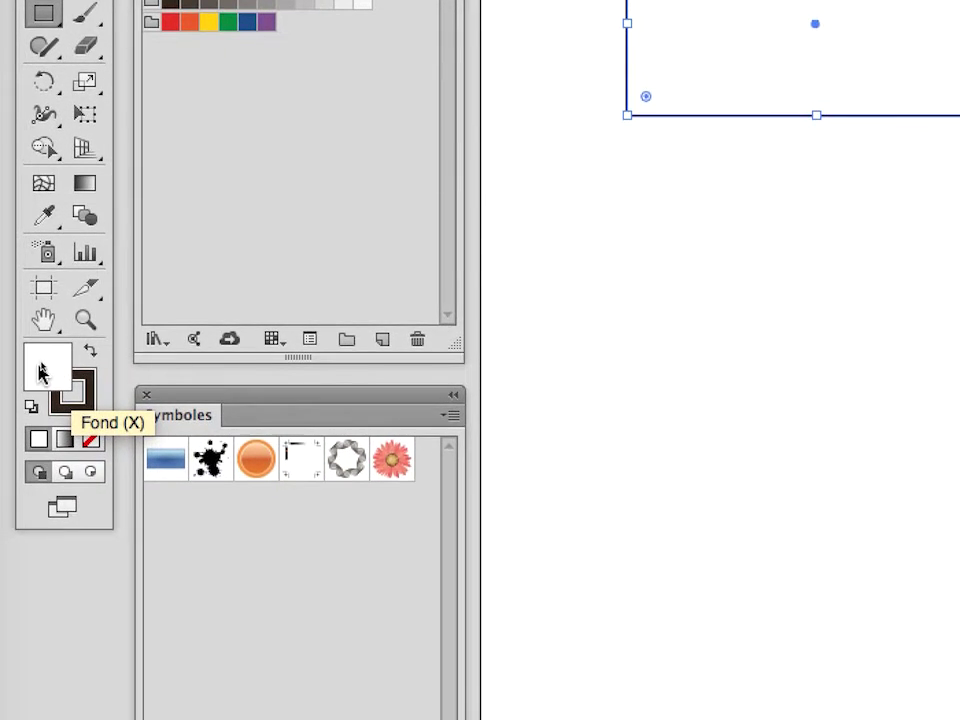
Step: Make the fill active instead of the stroke and fill the rectangle with the green swatch C=75 M=0 J=75 N=0
click(68, 408)
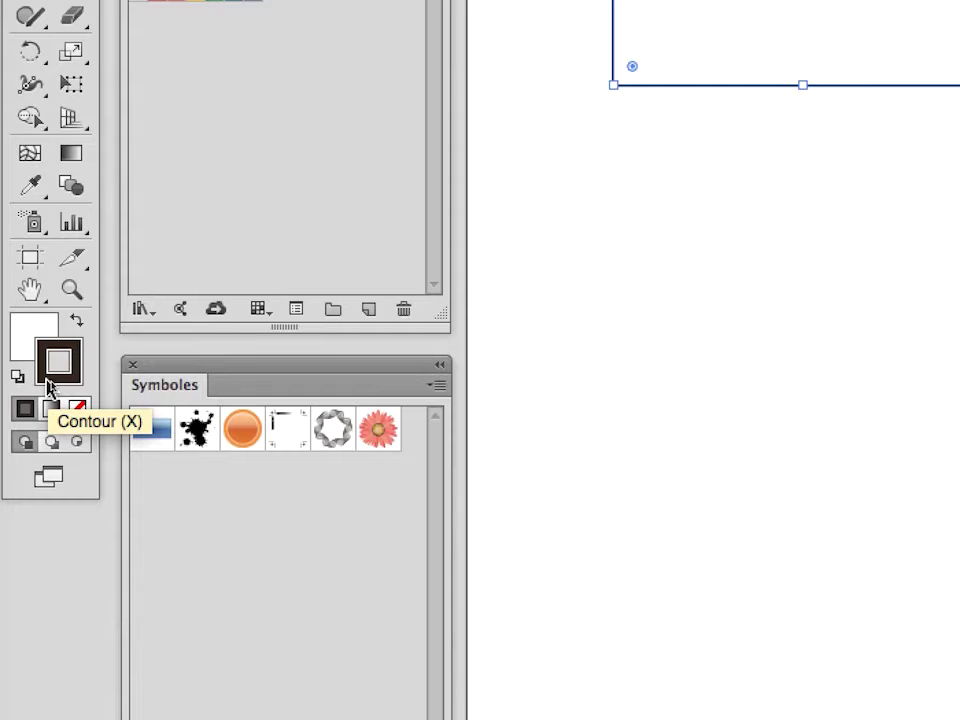
click(26, 357)
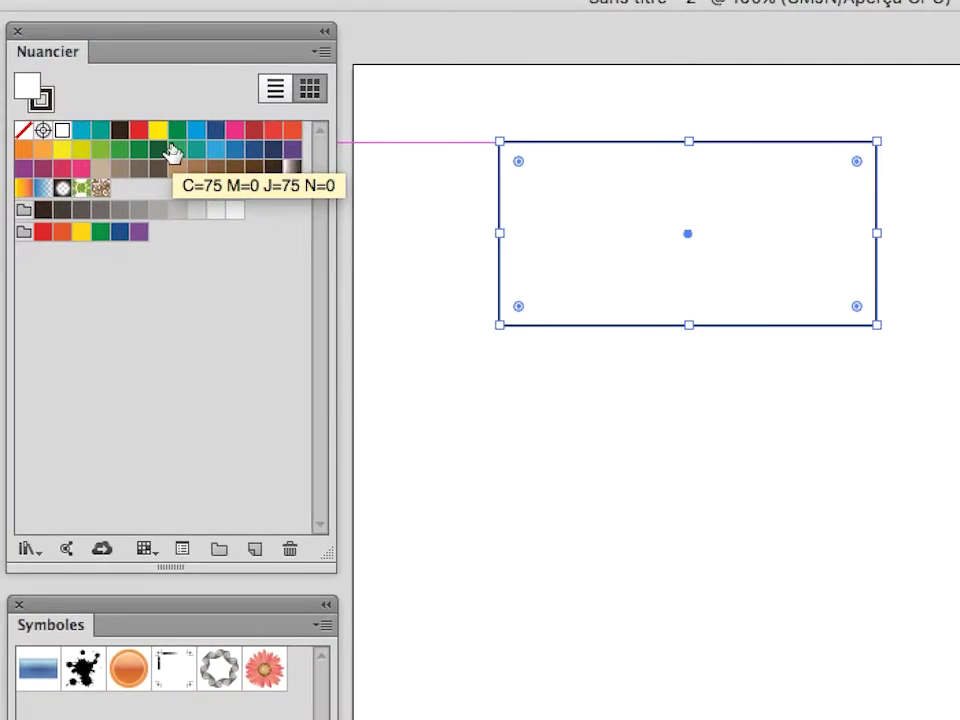
click(174, 150)
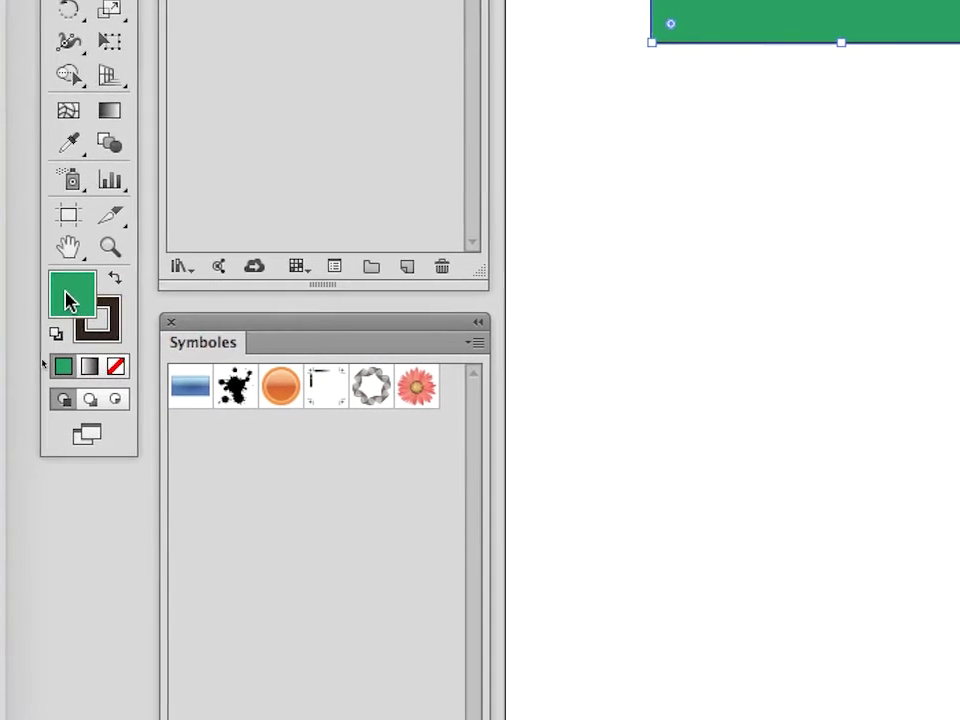
Step: Examine the green fill's values in the colour picker twice, cancelling each time without changing the colour
double_click(70, 305)
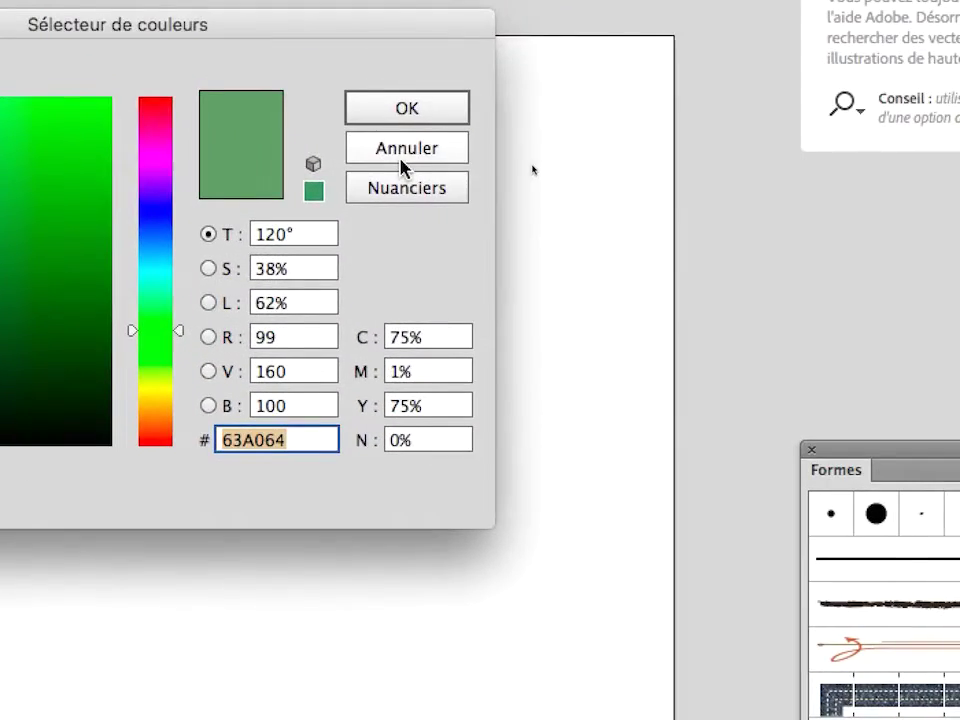
click(613, 140)
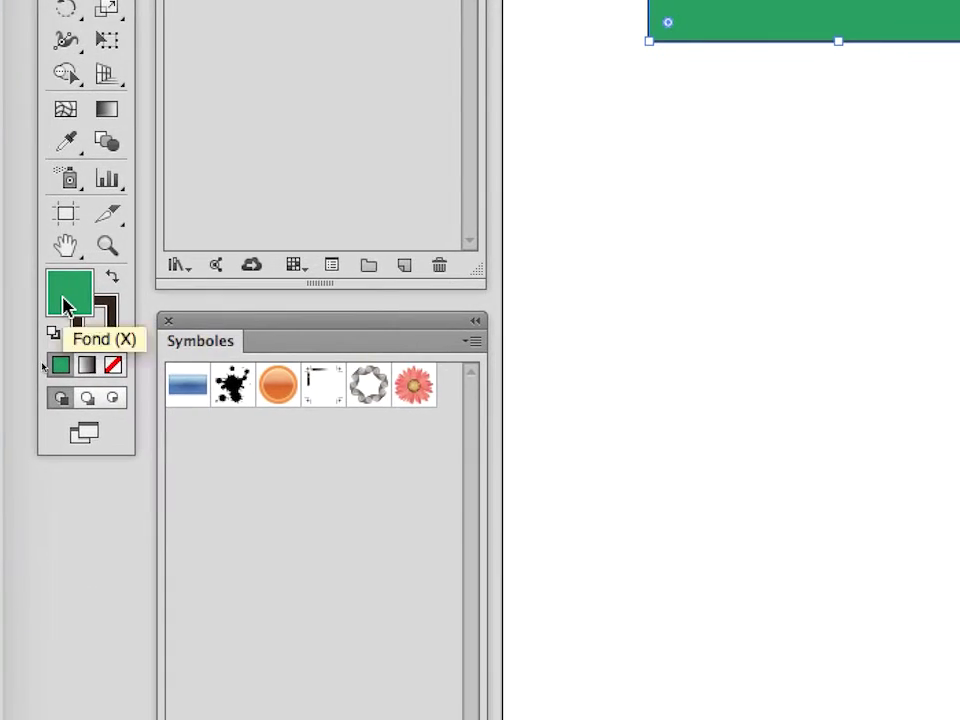
double_click(64, 305)
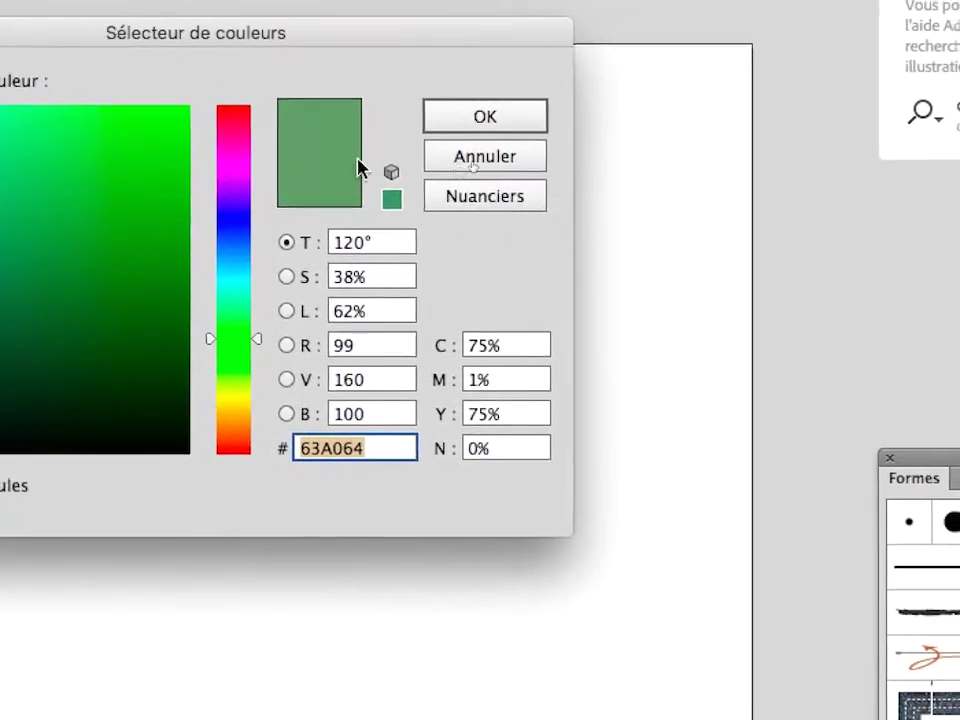
click(441, 163)
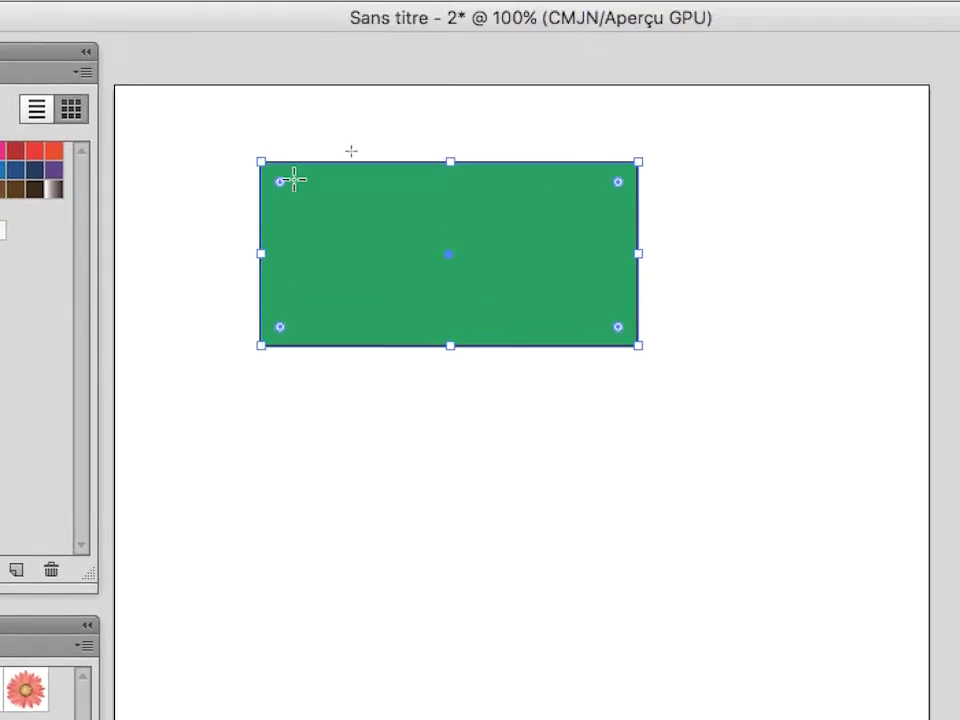
Step: Try rounding only the rectangle's upper-left corner to an 18,12 mm radius using Direct Selection
mouse_move(288, 185)
mouse_down()
mouse_move(346, 198)
mouse_move(234, 174)
mouse_move(274, 180)
mouse_up()
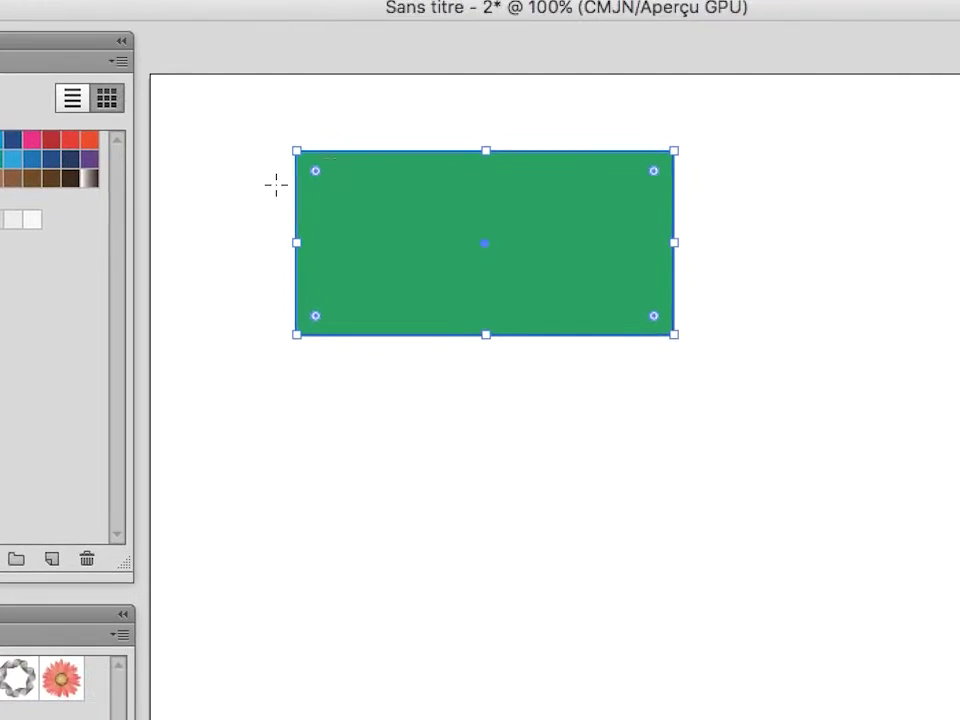
drag(662, 226, 684, 231)
drag(296, 188, 252, 174)
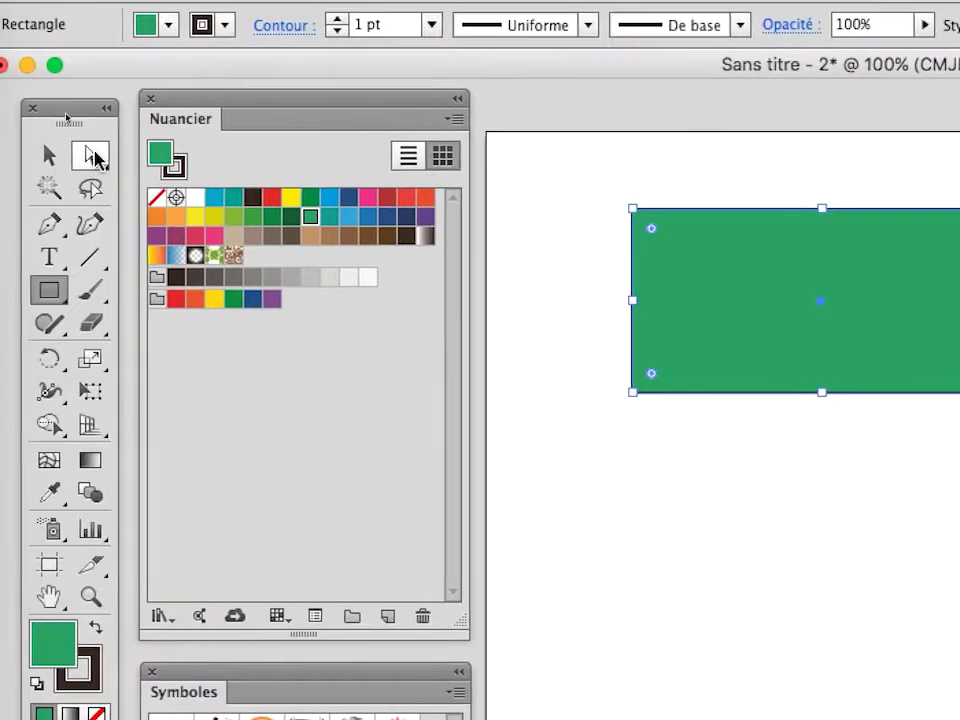
click(0, 78)
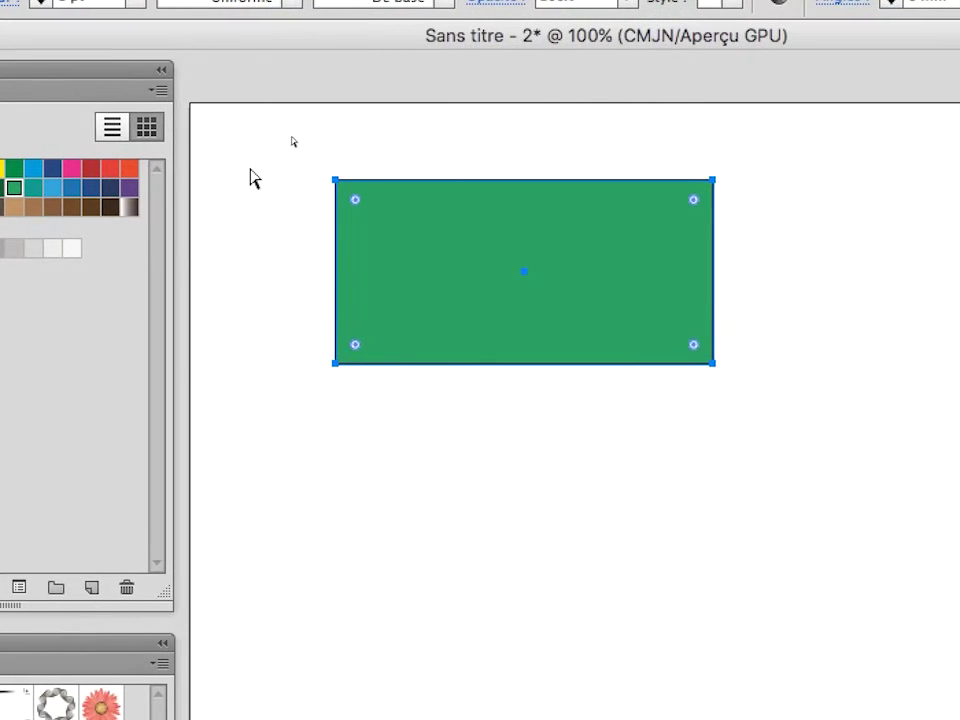
click(551, 200)
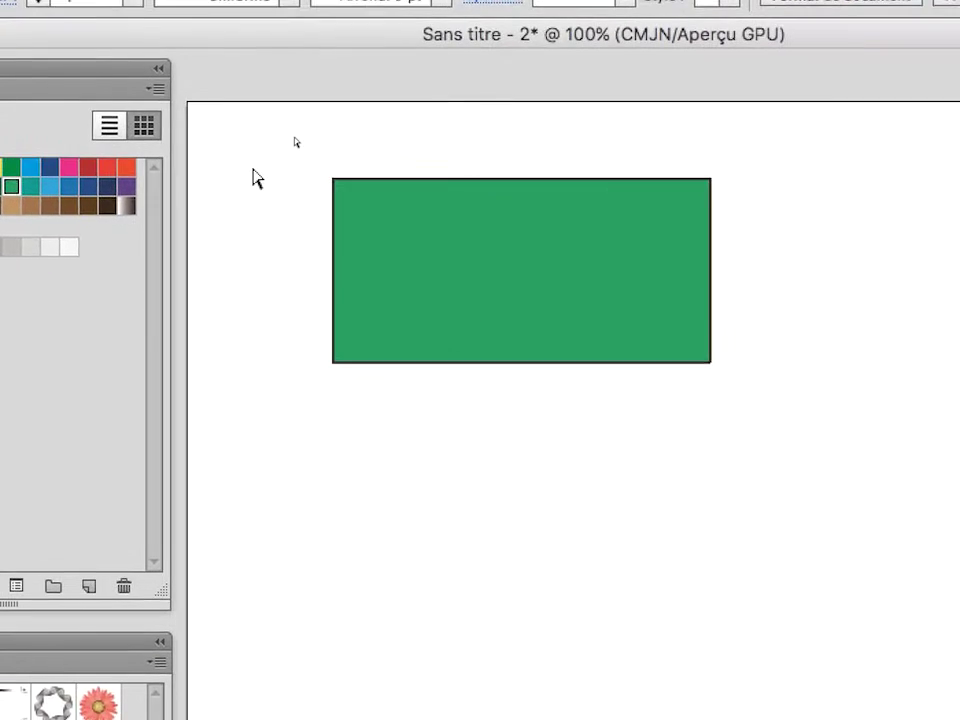
drag(286, 154, 418, 255)
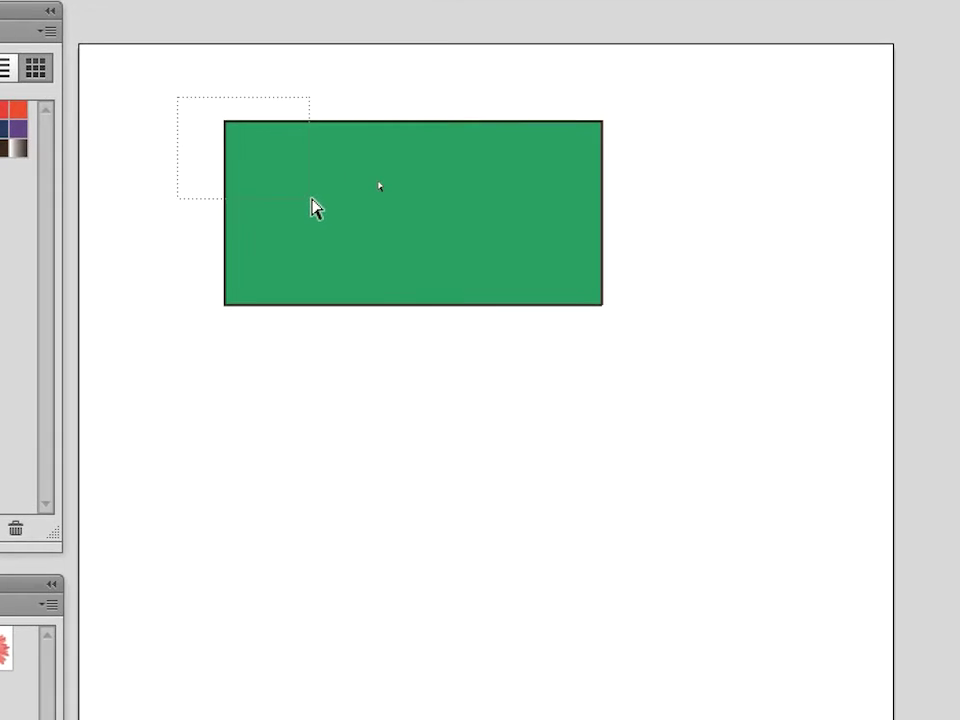
drag(313, 208, 362, 229)
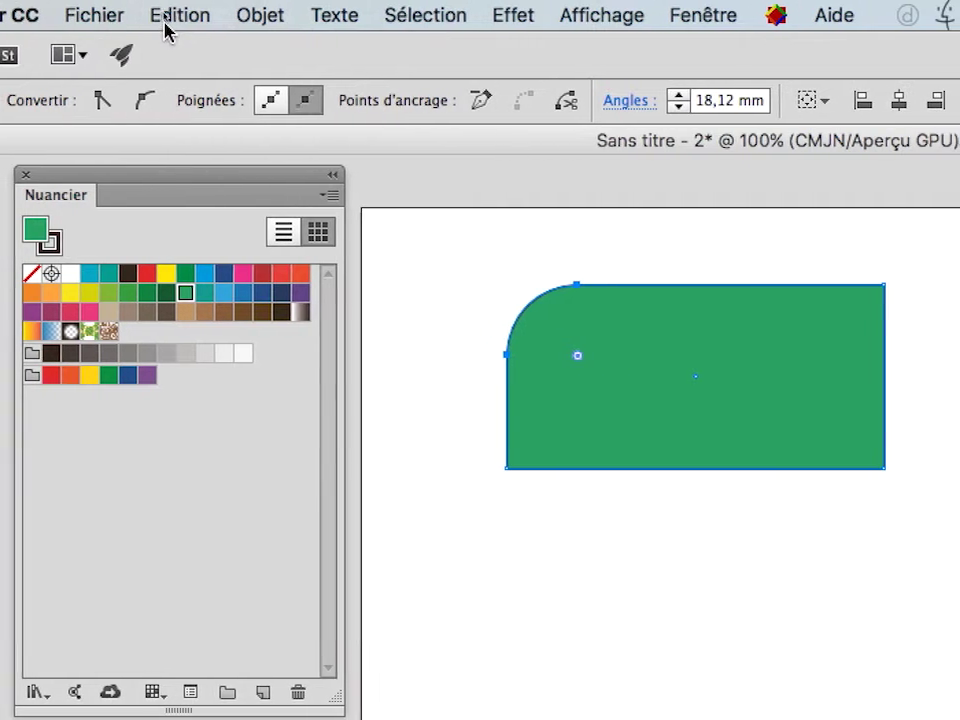
Step: Undo the single corner rounding, and round the rectangle's upper-left and lower-right corners together to 16,68 mm
click(165, 30)
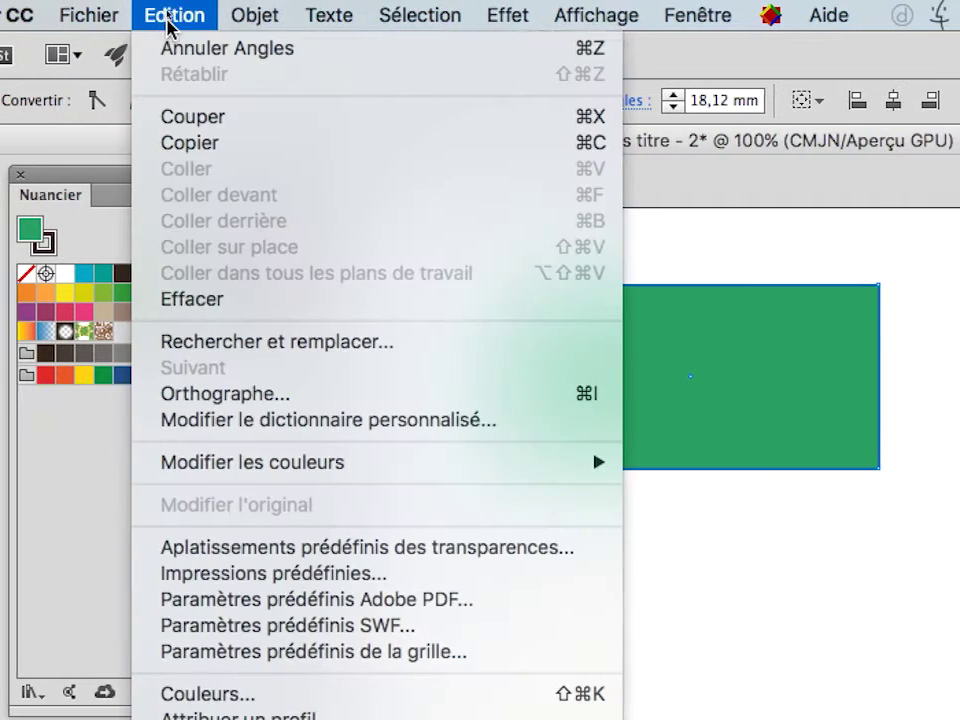
click(172, 45)
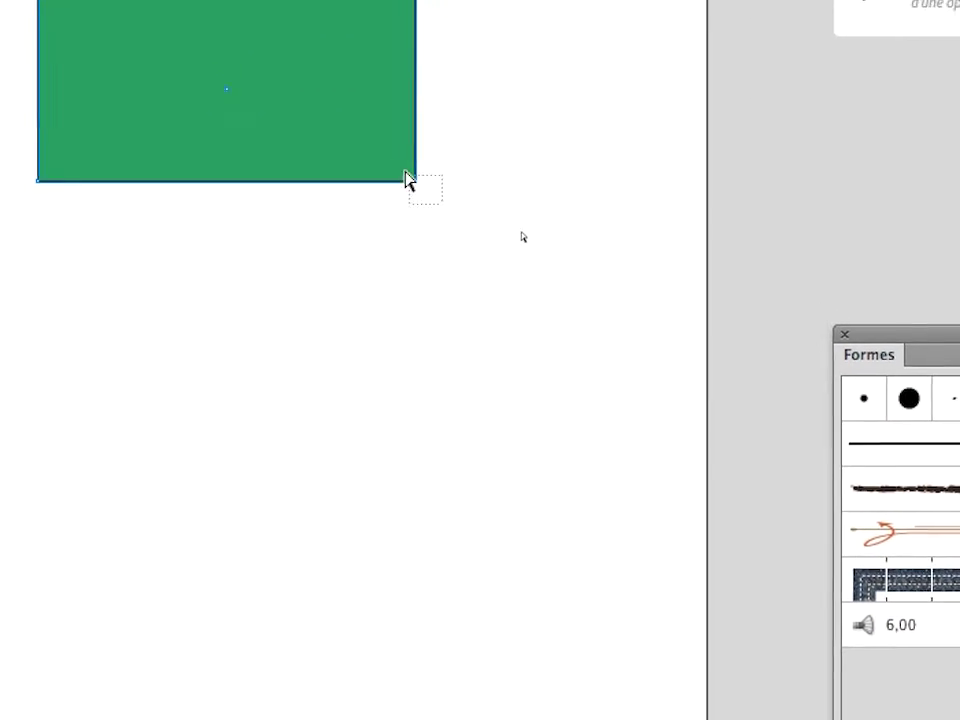
drag(406, 180, 317, 135)
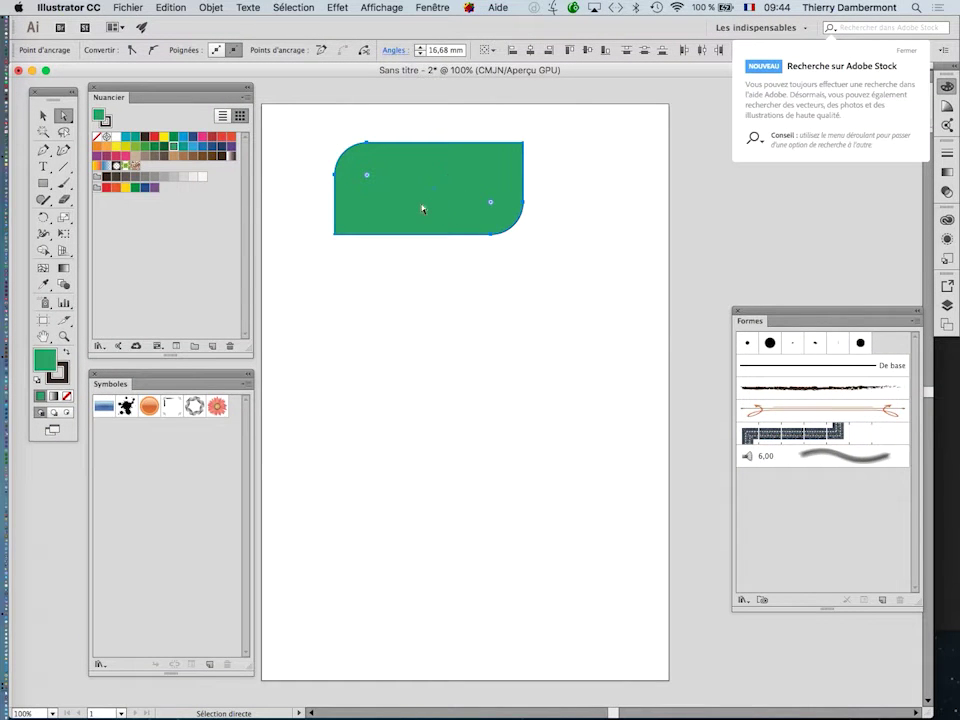
Step: Reselect the whole green shape with Direct Selection and hide its corner widgets
key(v)
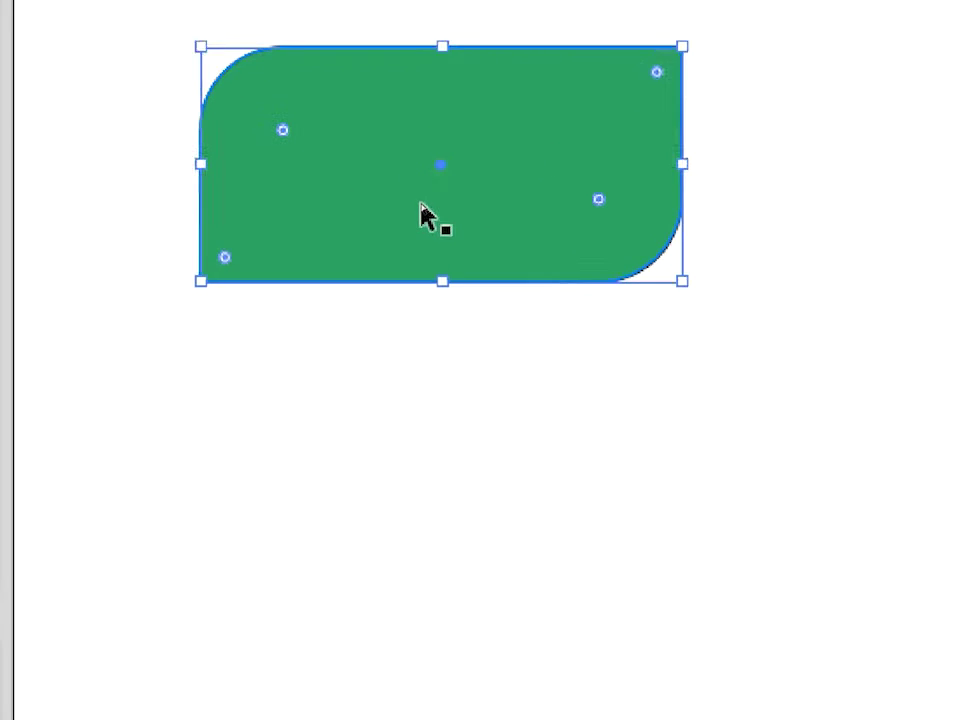
key(a)
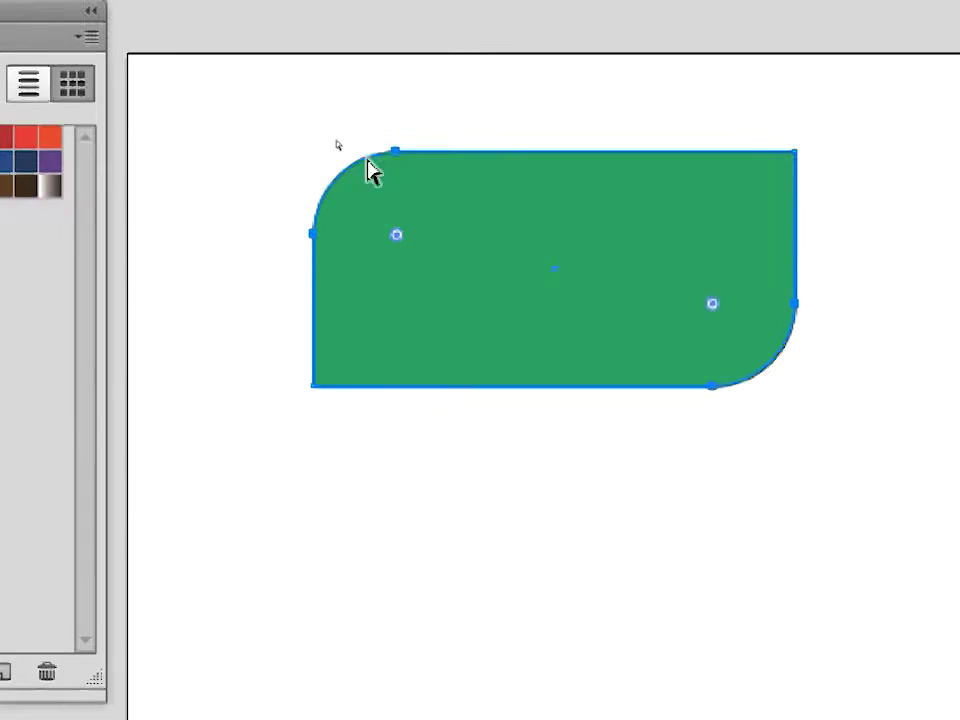
click(205, 50)
click(251, 98)
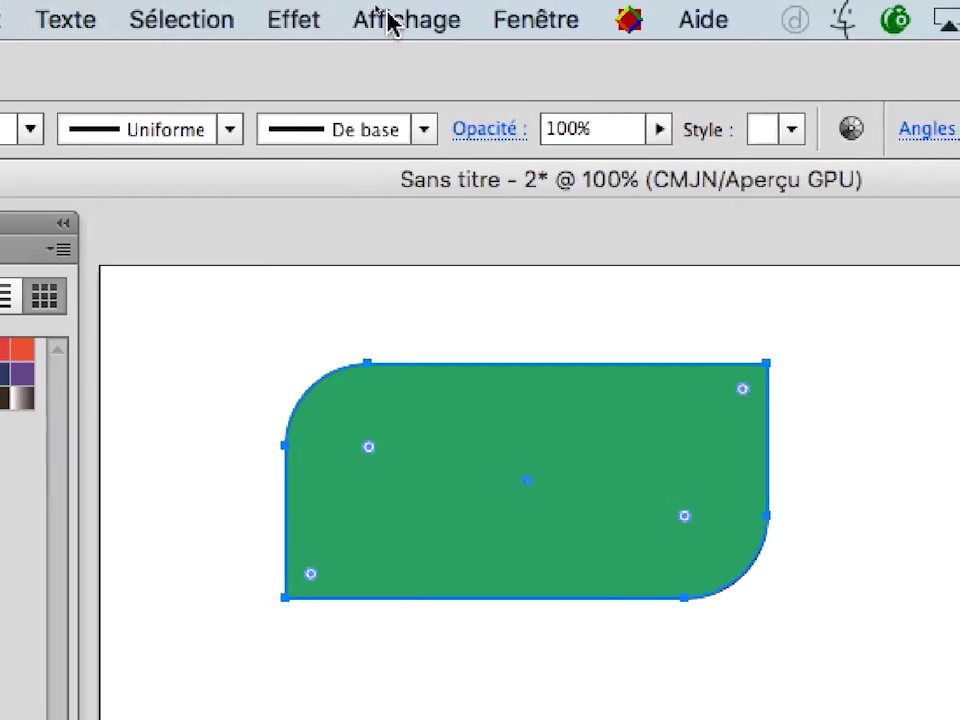
click(388, 21)
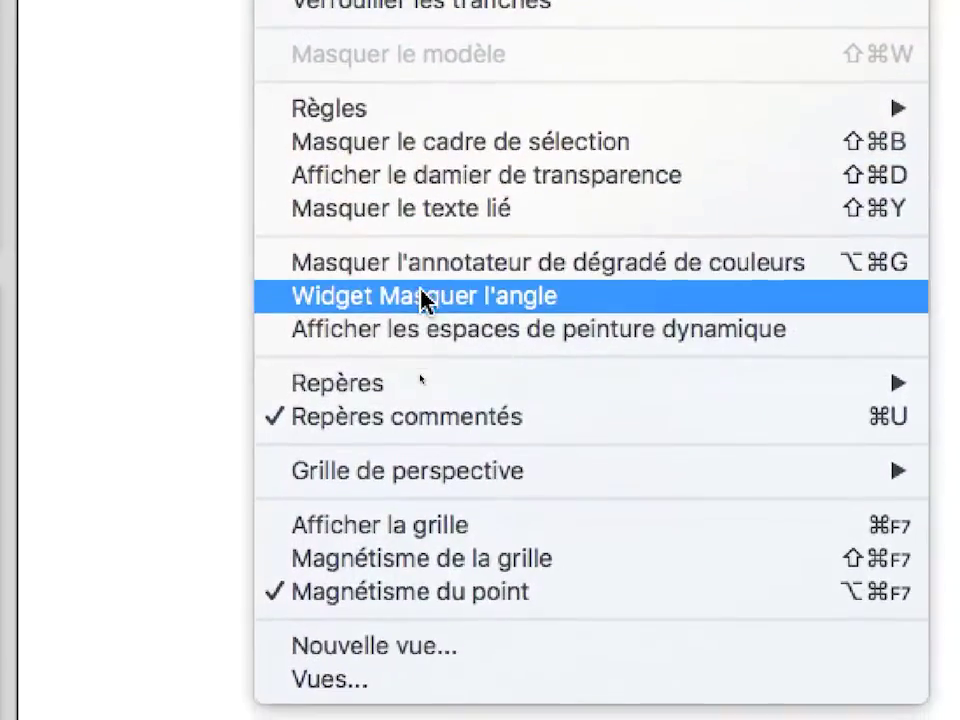
click(436, 290)
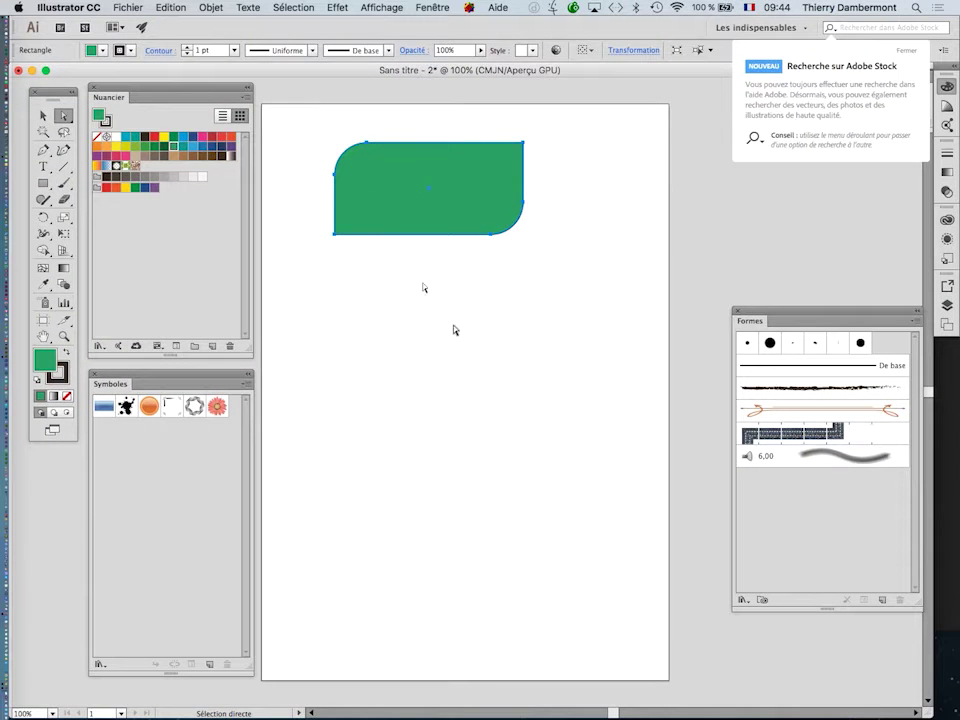
Step: Move the green shape slightly down and to the right on the artboard, leaving it deselected
click(629, 540)
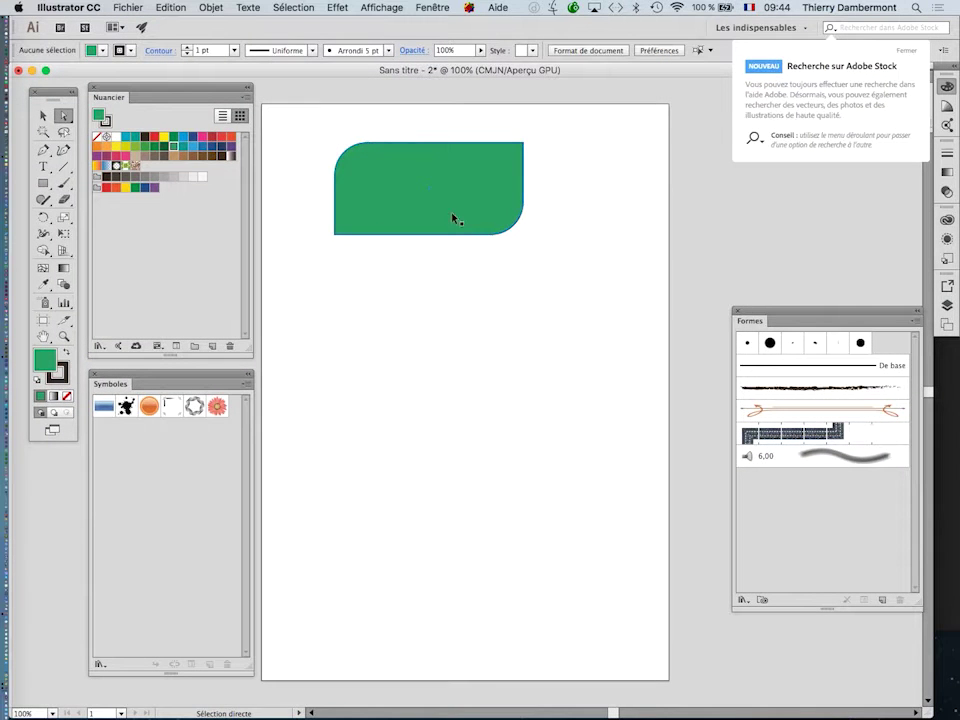
drag(415, 220, 450, 240)
click(427, 323)
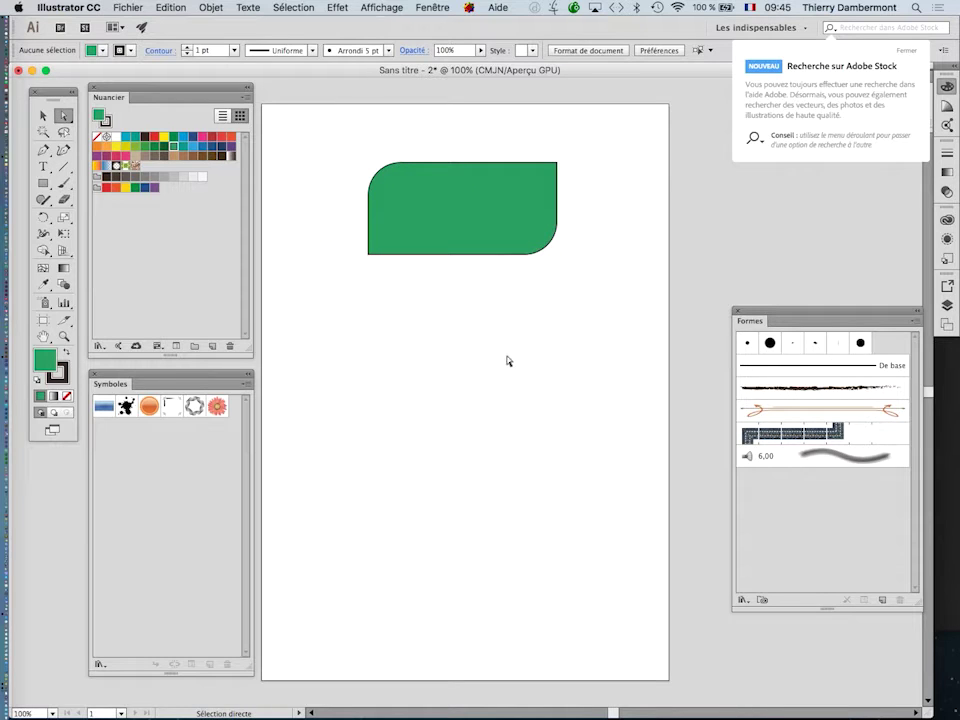
Step: Move the swatches palette beside the green shape and draw a rectangle of matching width just below the shape
click(432, 249)
click(440, 316)
click(450, 216)
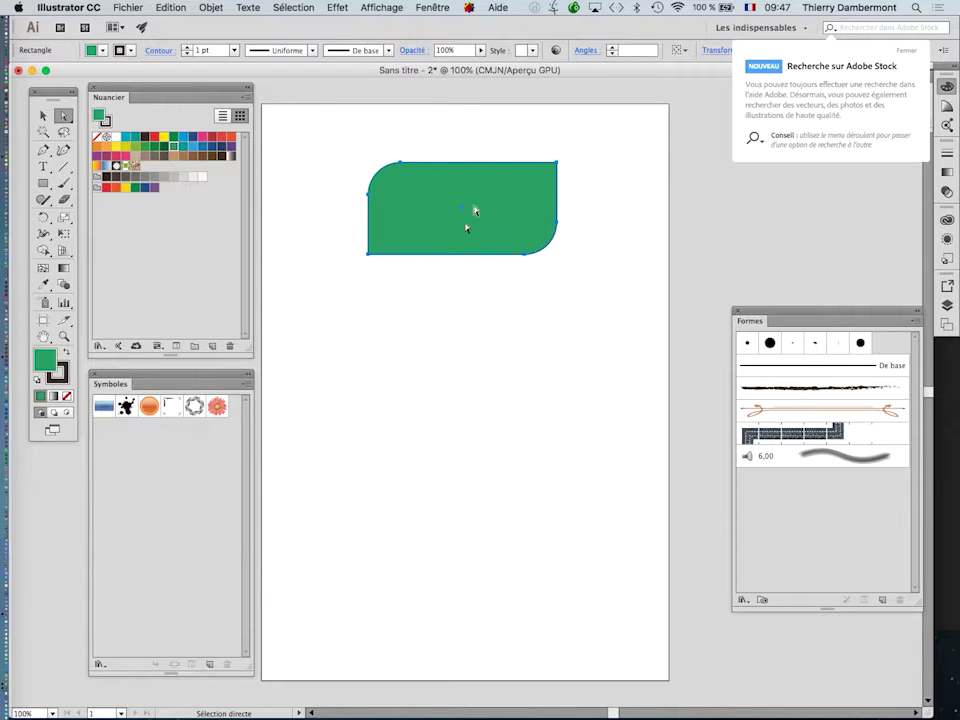
drag(190, 90, 431, 281)
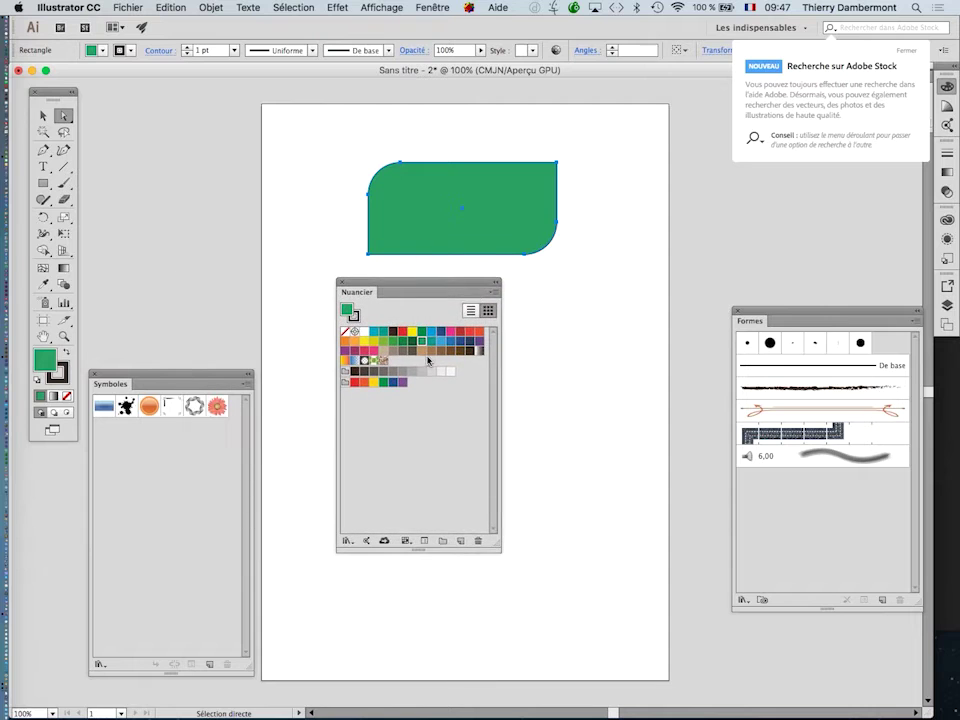
key(v)
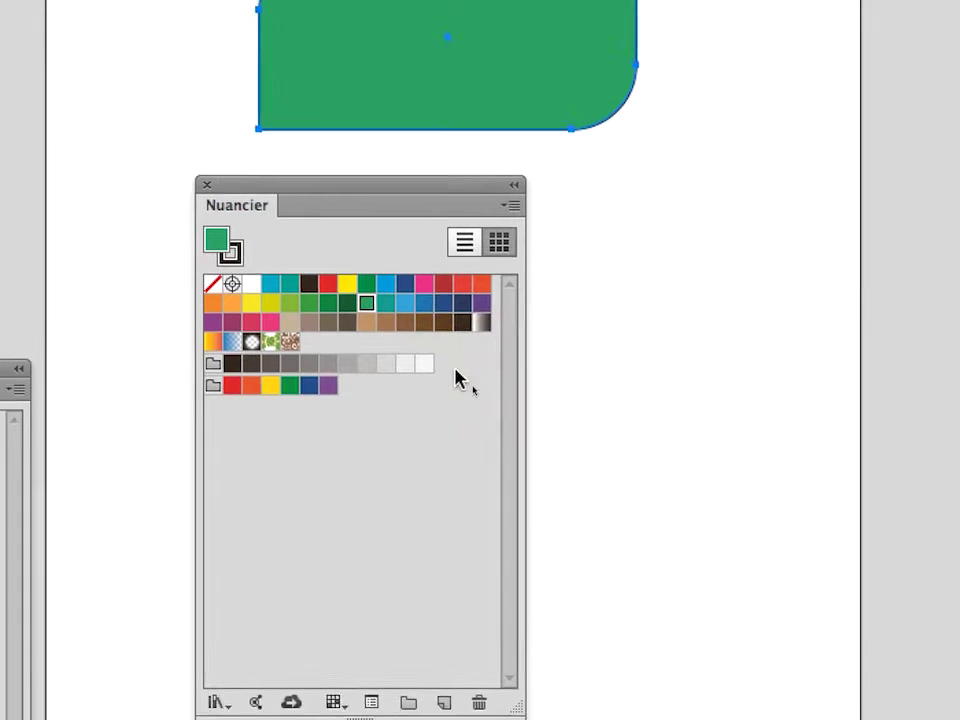
drag(460, 313, 634, 255)
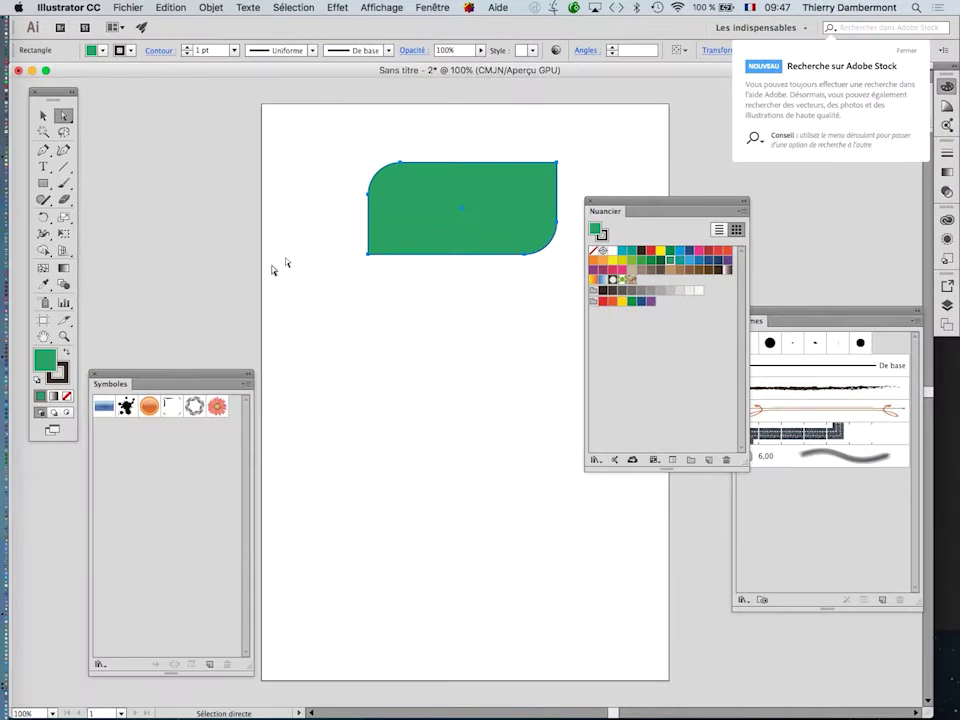
click(44, 183)
drag(368, 268, 557, 360)
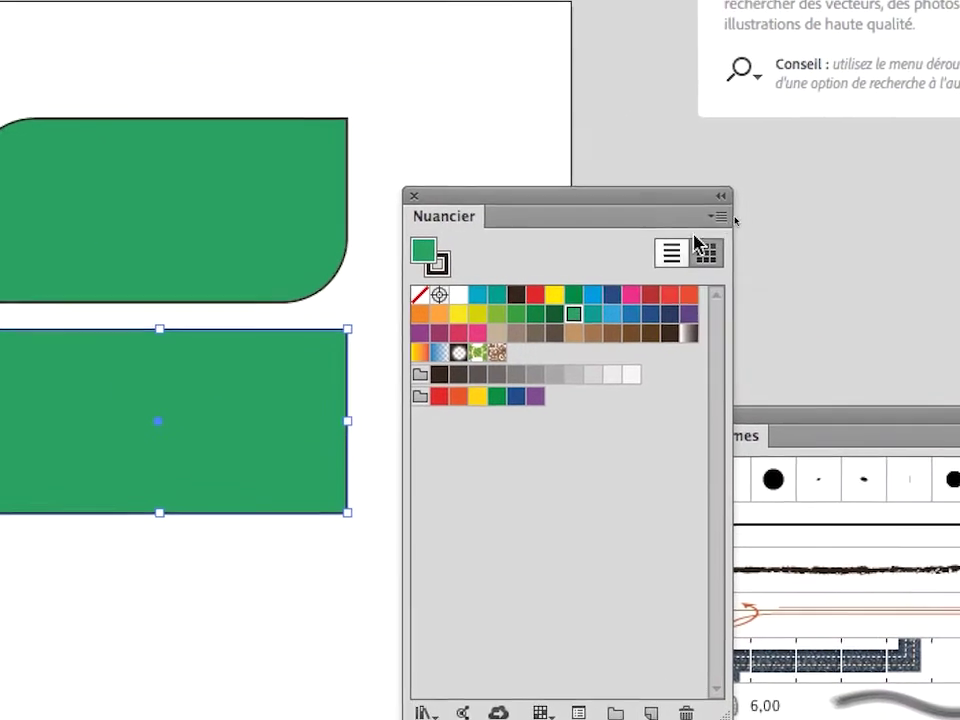
Step: Create a new process-colour swatch in RVB mode with R=0 V=255 B=0 for the lower rectangle's fill
click(704, 231)
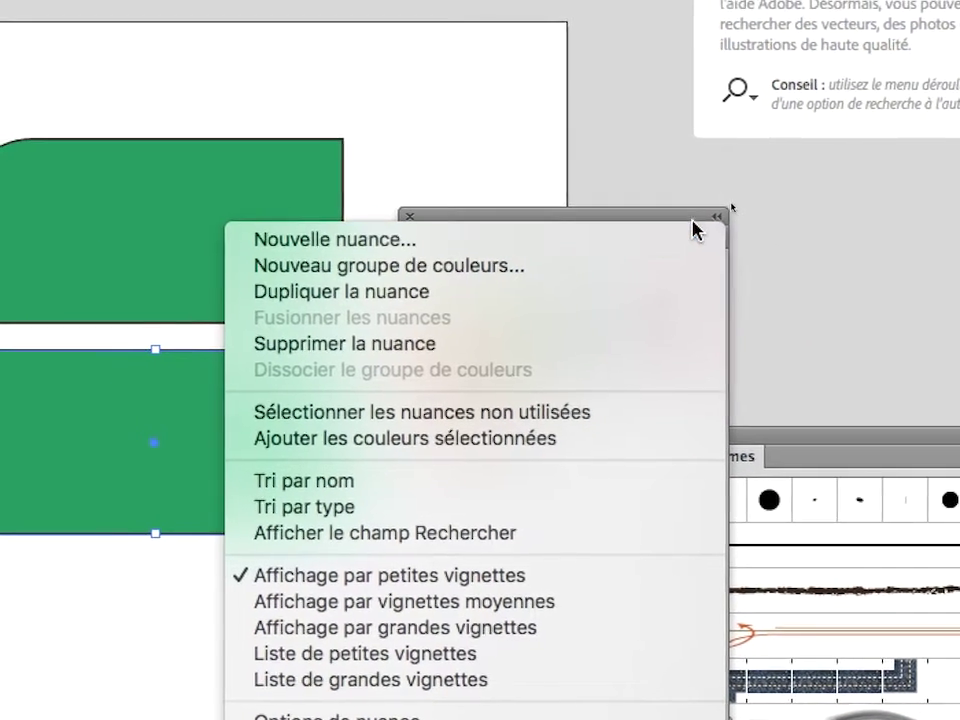
click(678, 214)
click(705, 238)
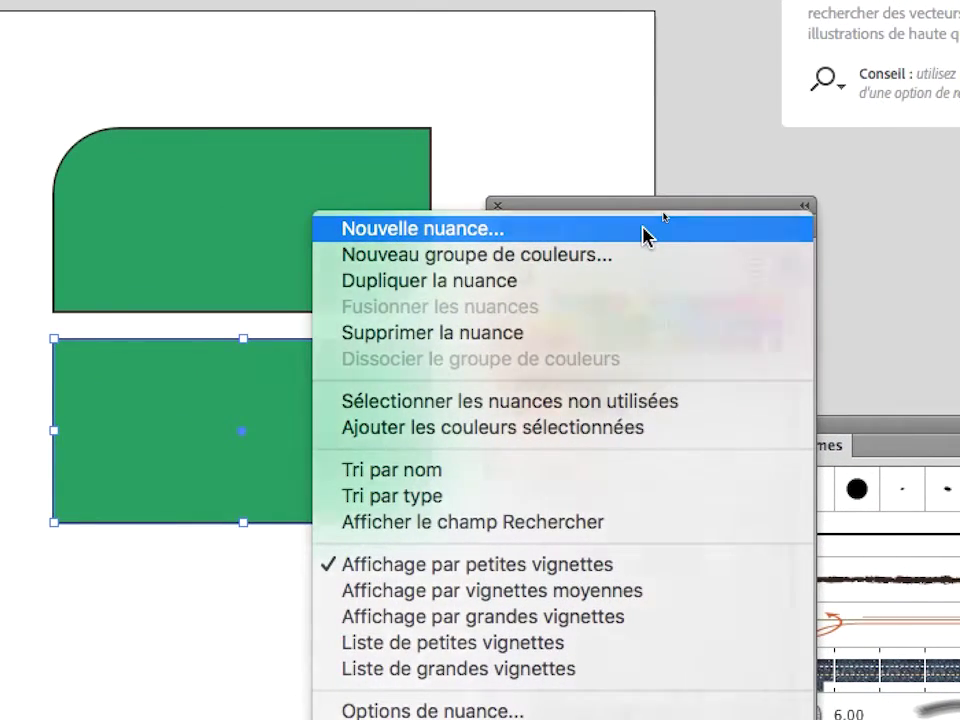
click(645, 232)
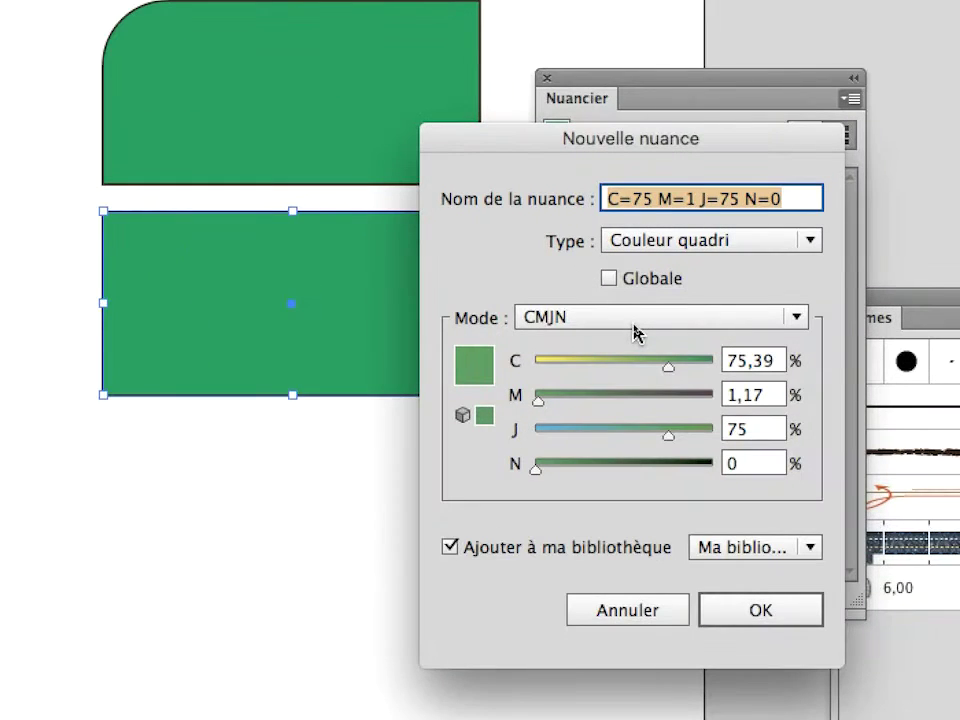
click(634, 325)
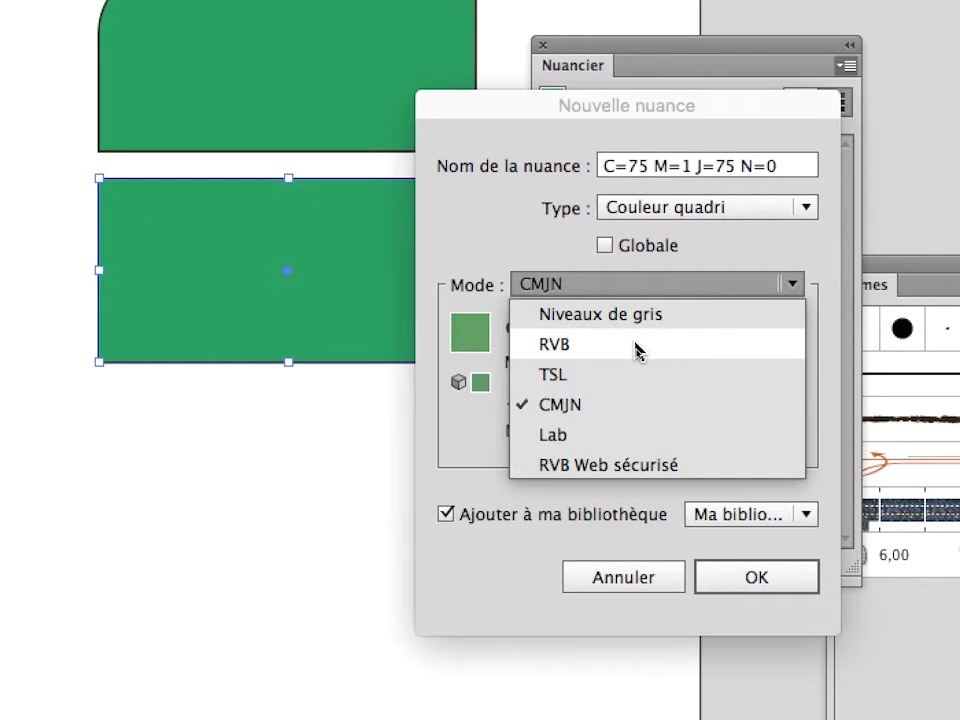
click(636, 350)
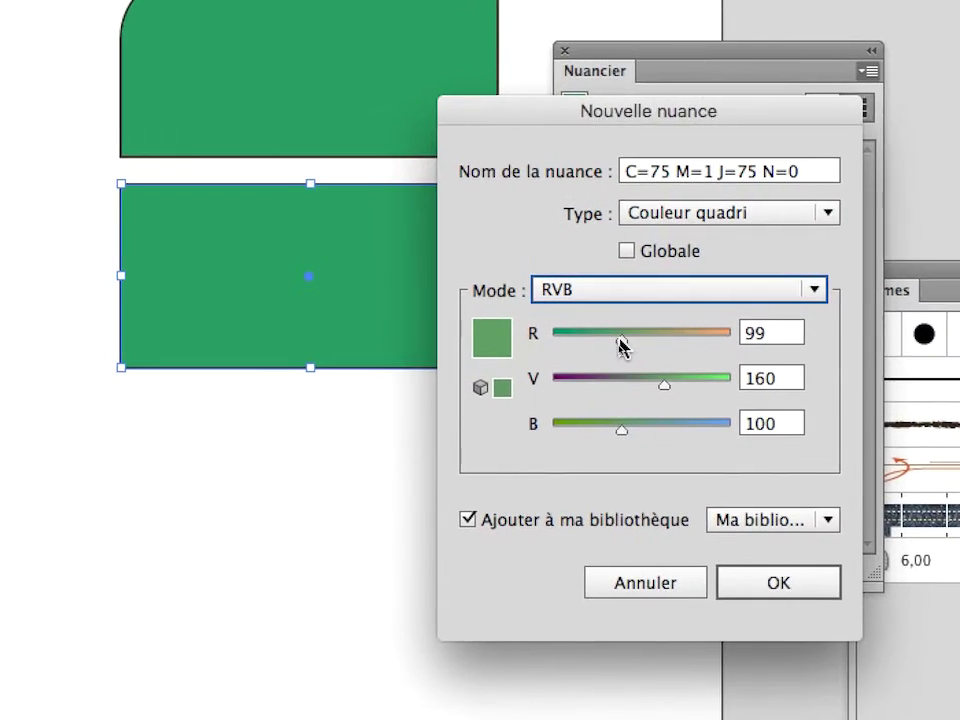
drag(620, 345, 550, 340)
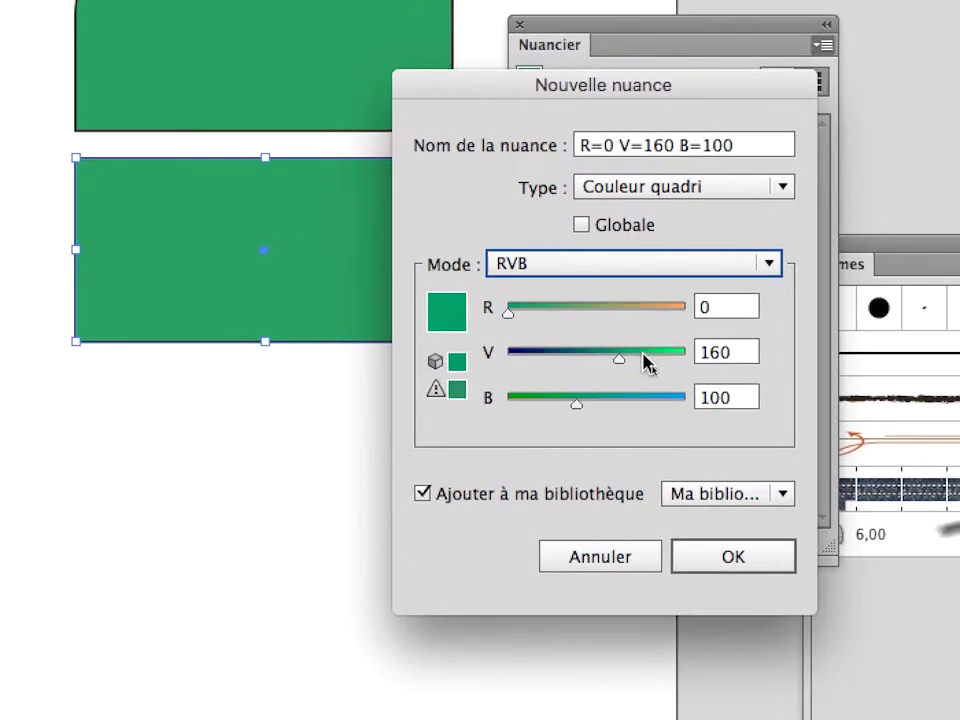
drag(645, 365, 690, 362)
drag(576, 403, 505, 408)
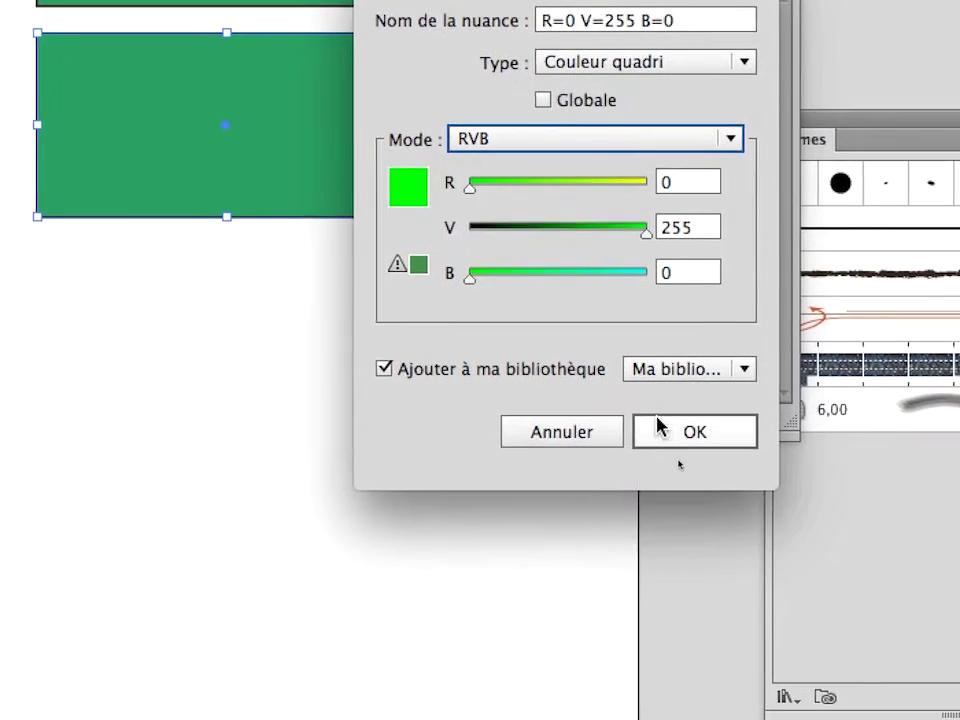
click(824, 572)
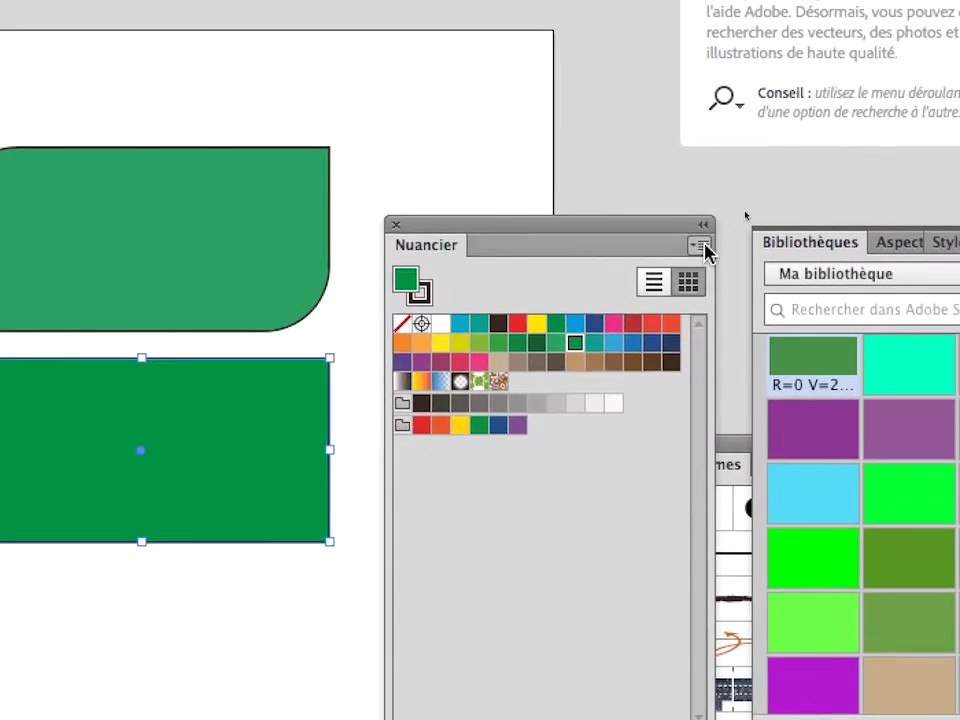
Step: Fill the lower rectangle with another new swatch, defined in RVB mode as R=0 V=255 B=255
click(787, 177)
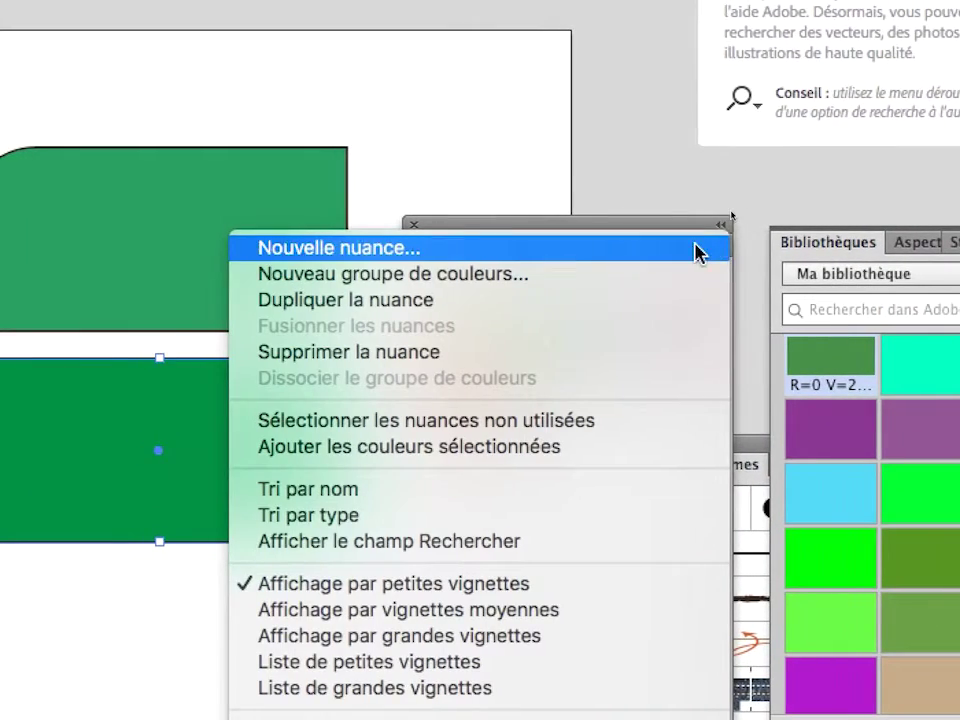
click(700, 251)
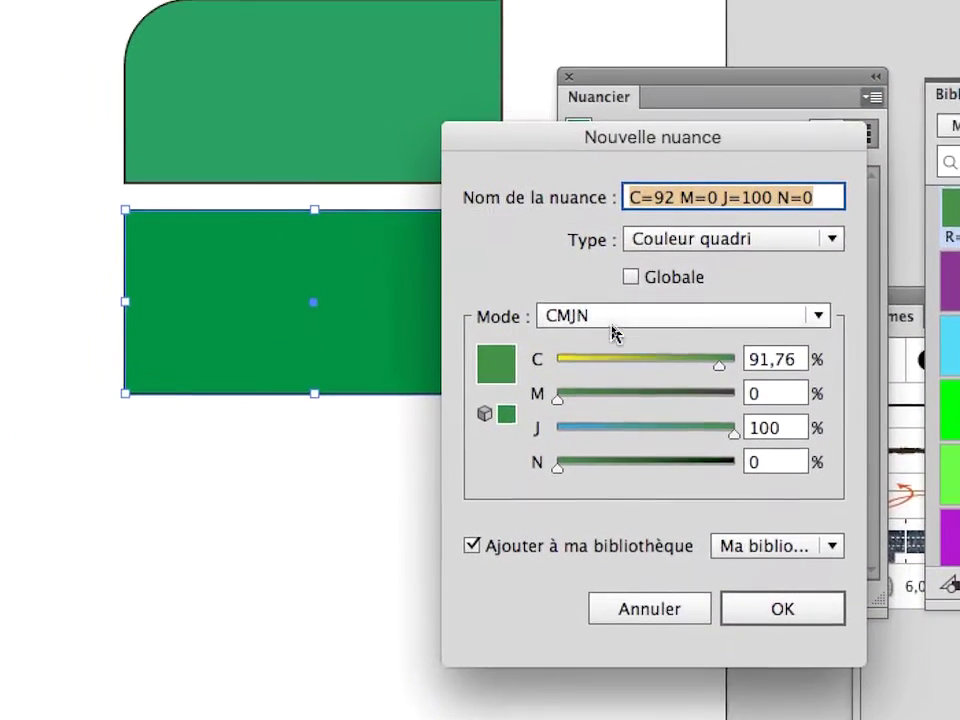
click(612, 324)
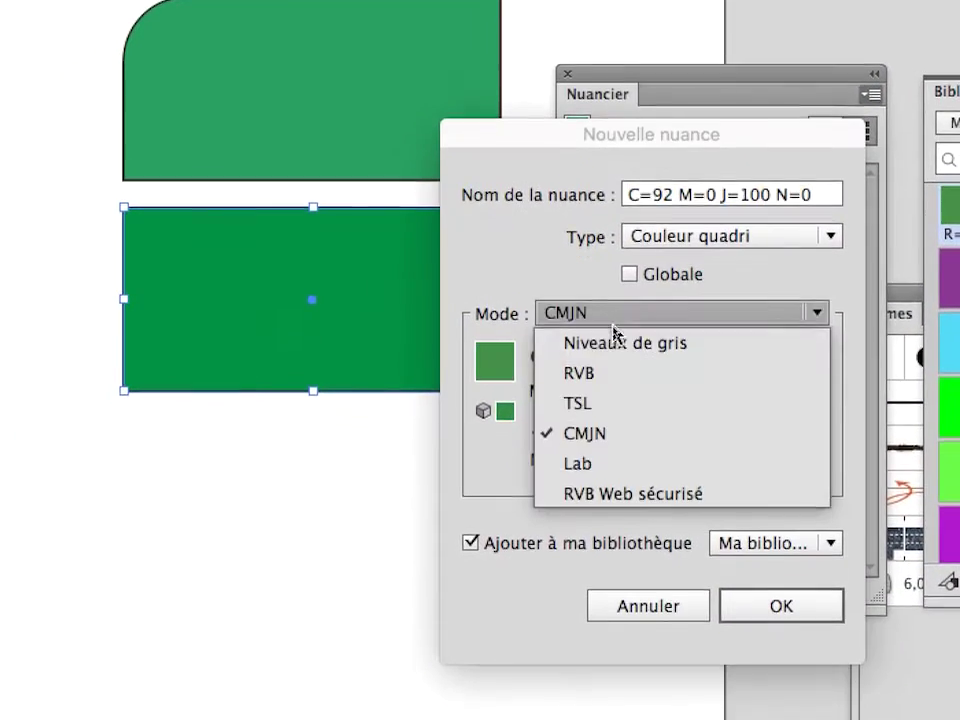
click(614, 373)
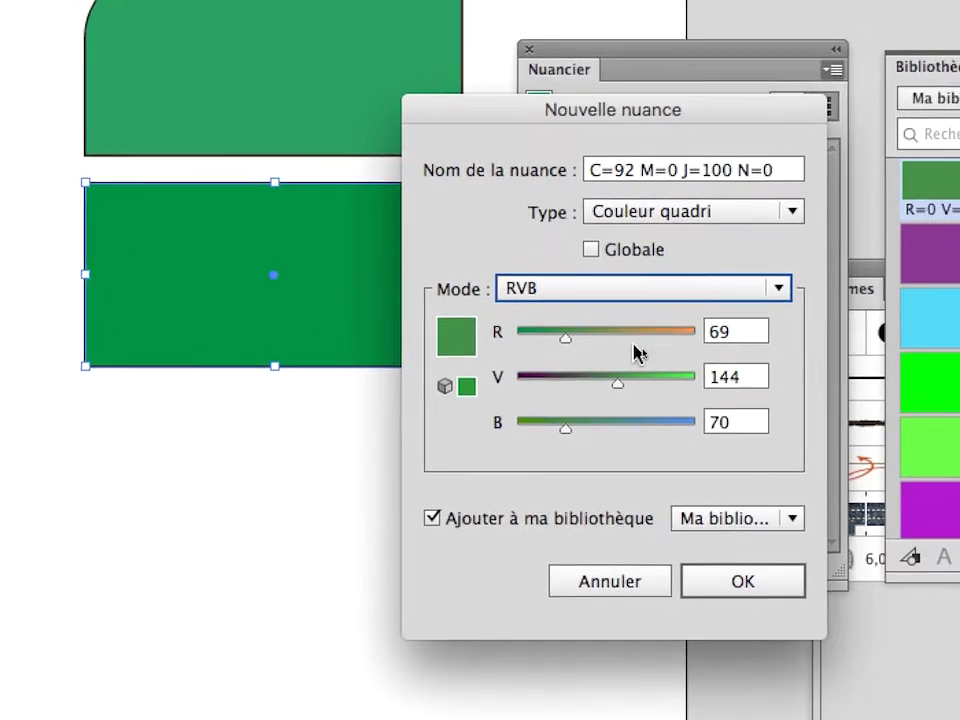
drag(673, 332, 738, 328)
mouse_move(654, 365)
mouse_down()
mouse_move(719, 372)
mouse_move(670, 354)
mouse_up()
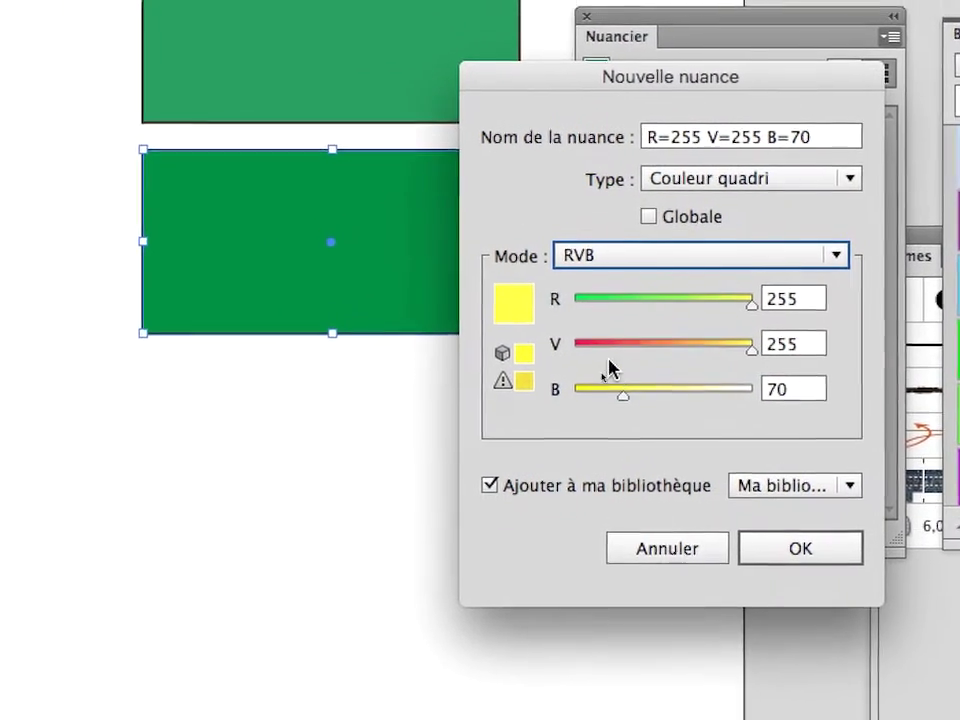
click(504, 353)
drag(600, 360, 580, 362)
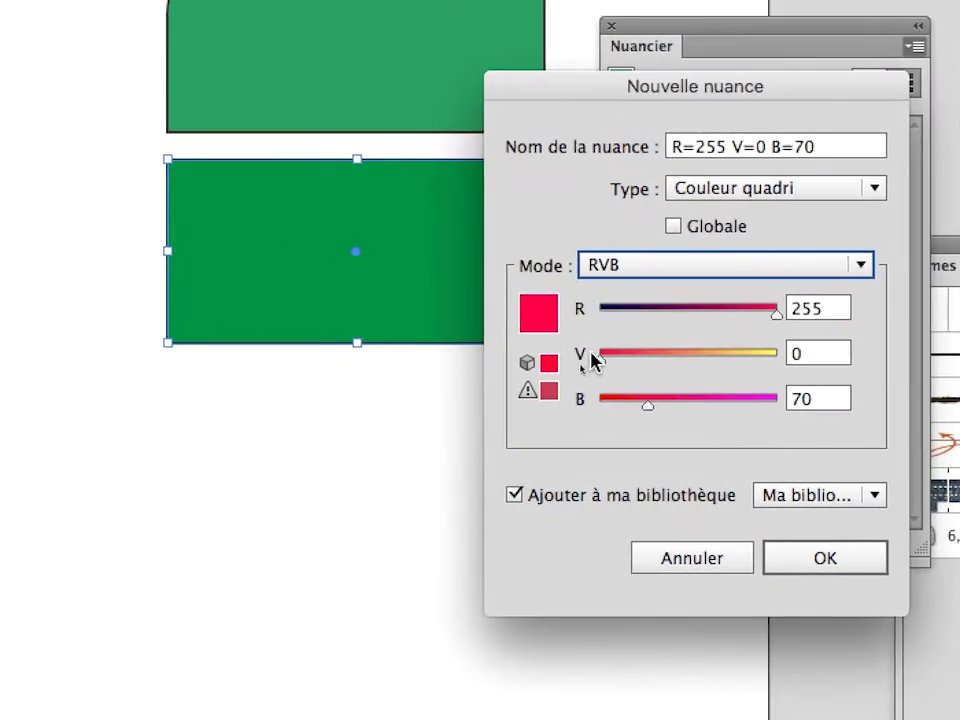
drag(600, 312, 570, 328)
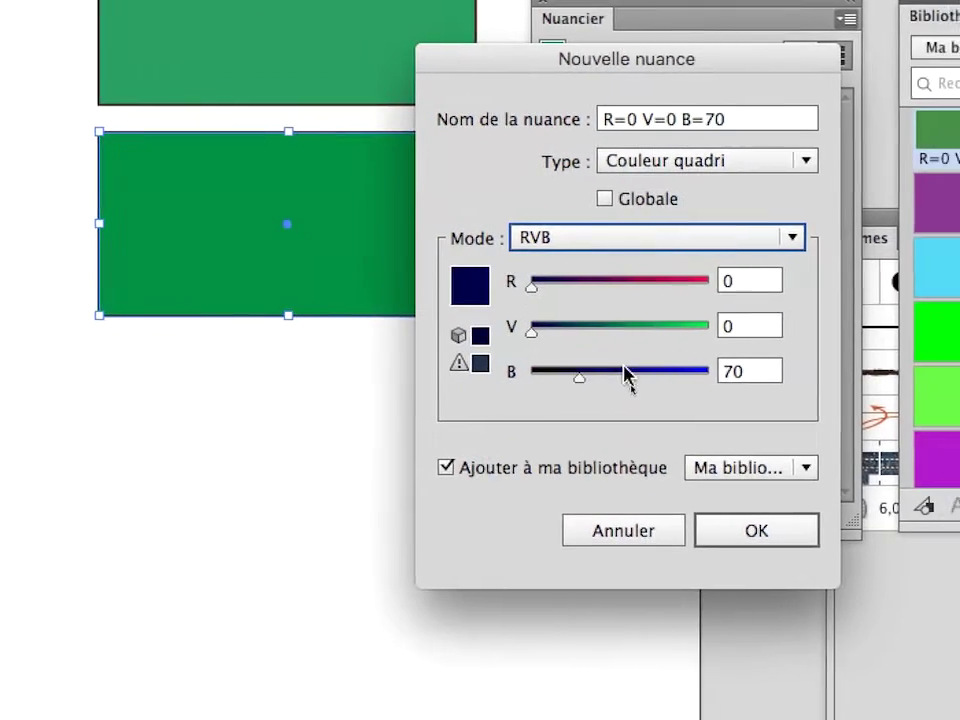
drag(700, 422, 812, 430)
drag(602, 377, 774, 382)
drag(655, 362, 655, 366)
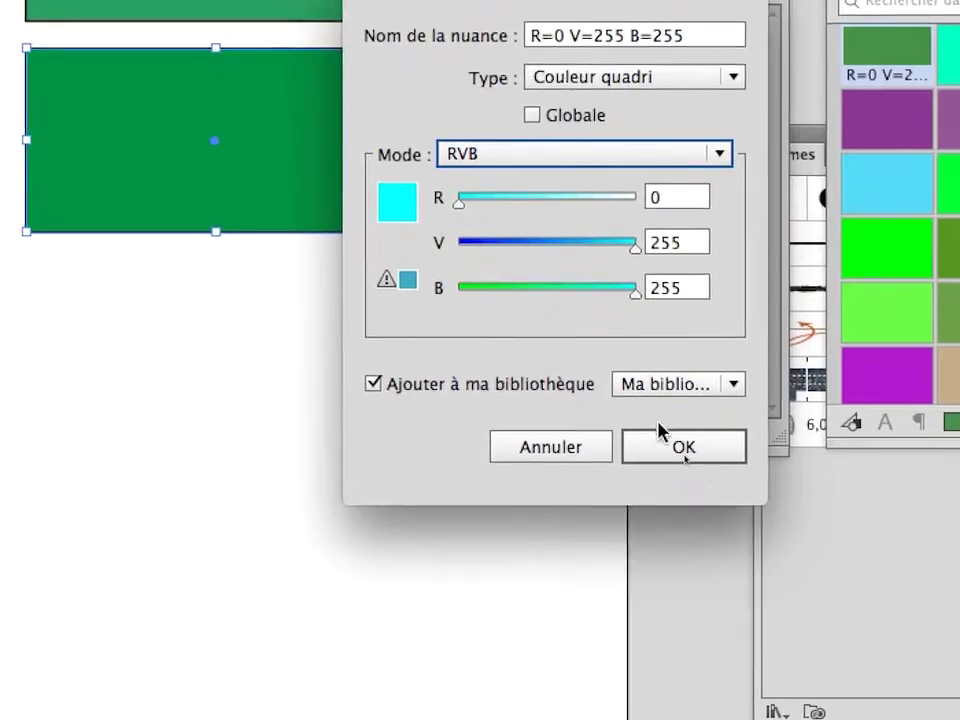
click(672, 445)
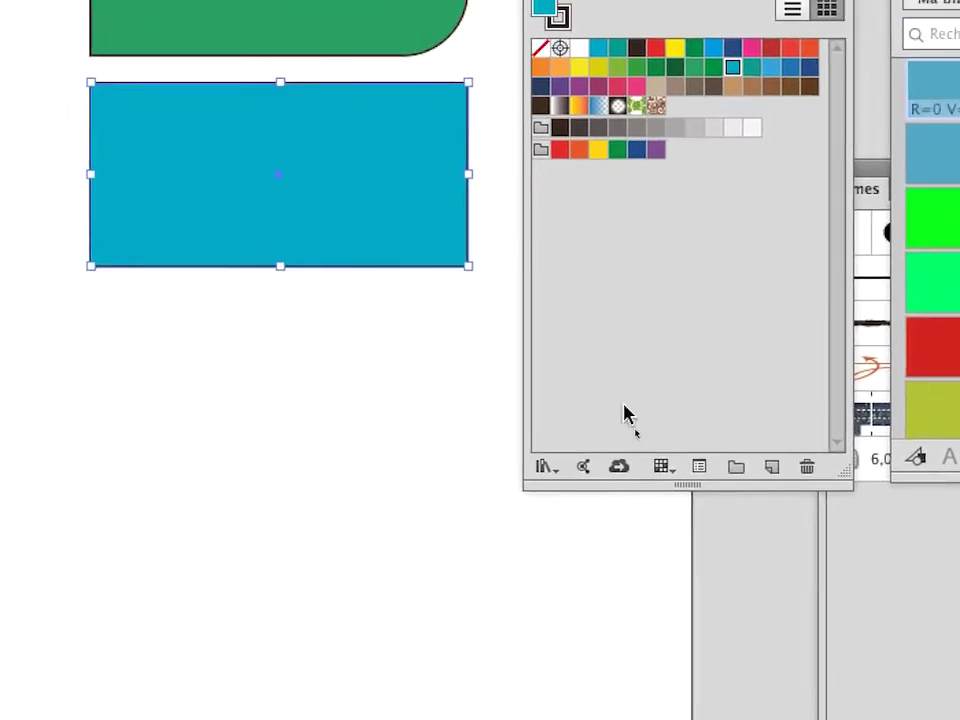
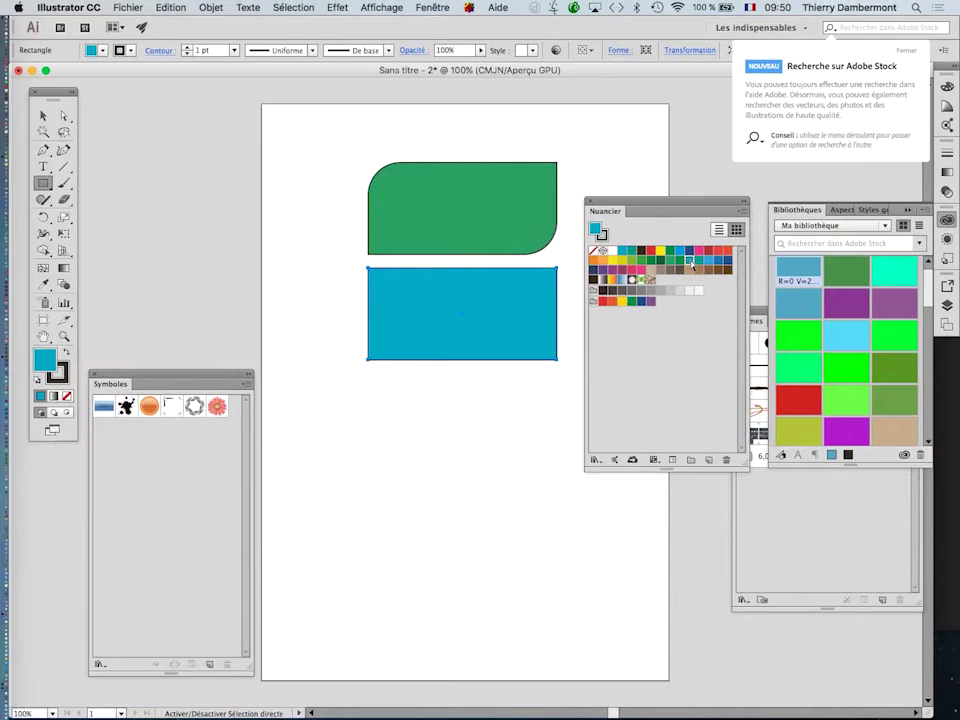
Step: Convert the document's colour mode from CMJN to RVB
click(136, 6)
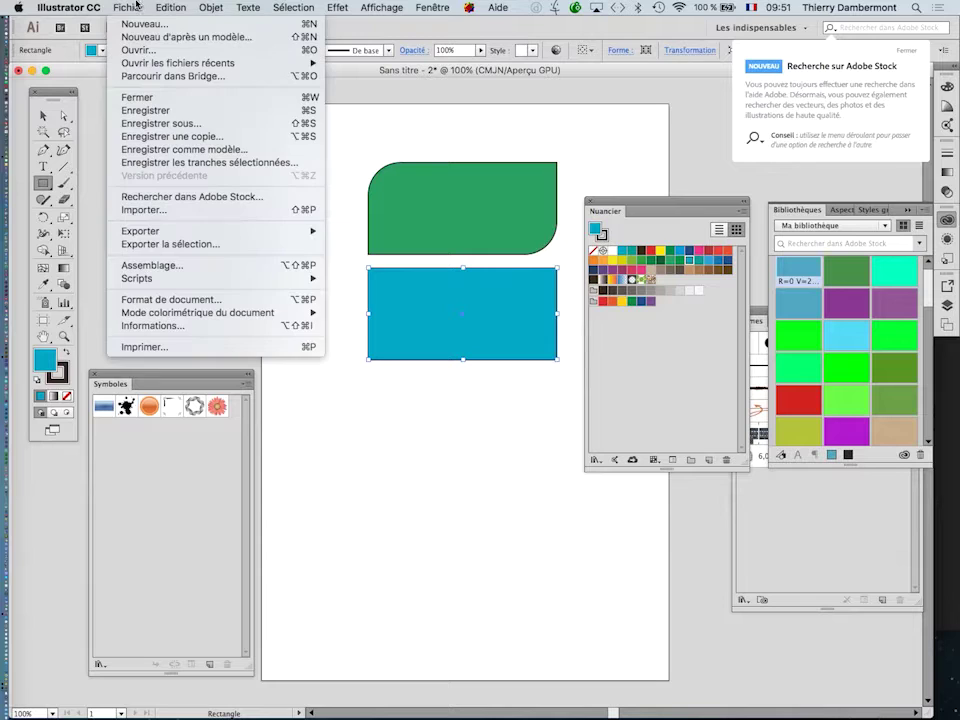
mouse_move(164, 314)
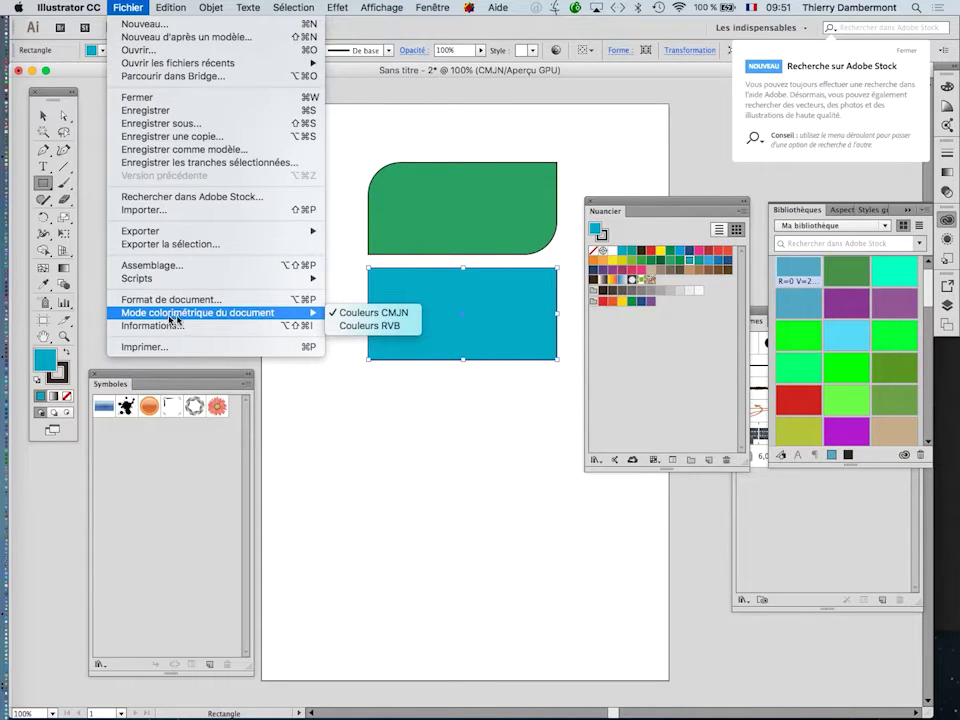
click(383, 330)
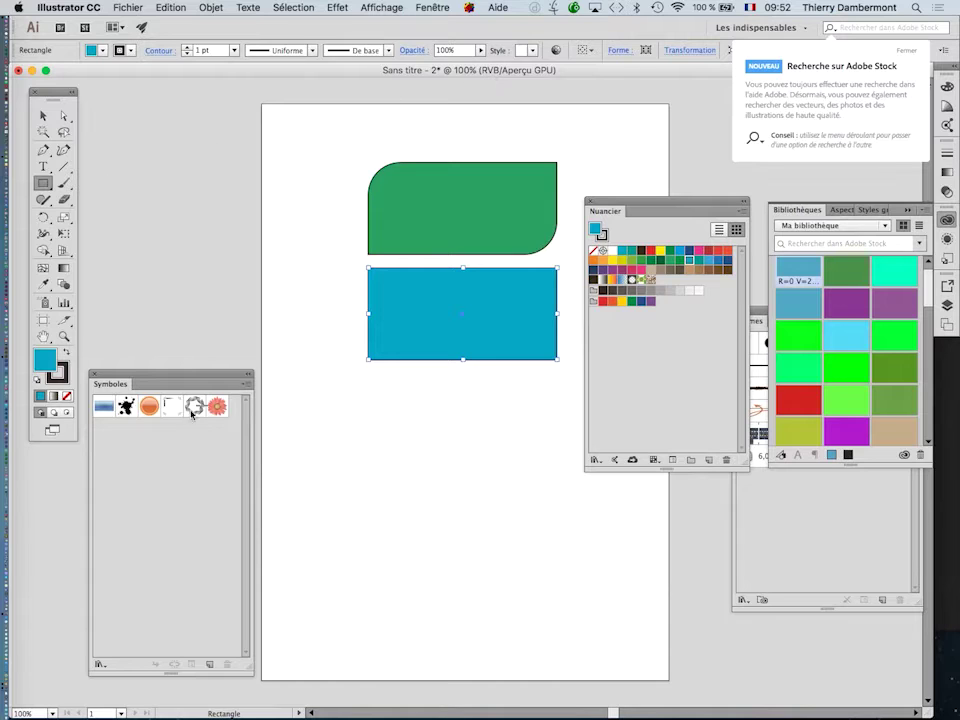
Step: Draw a third rectangle below the blue one and fill it with a new RVB swatch, R=255 V=0 B=255
drag(371, 377, 557, 487)
click(741, 212)
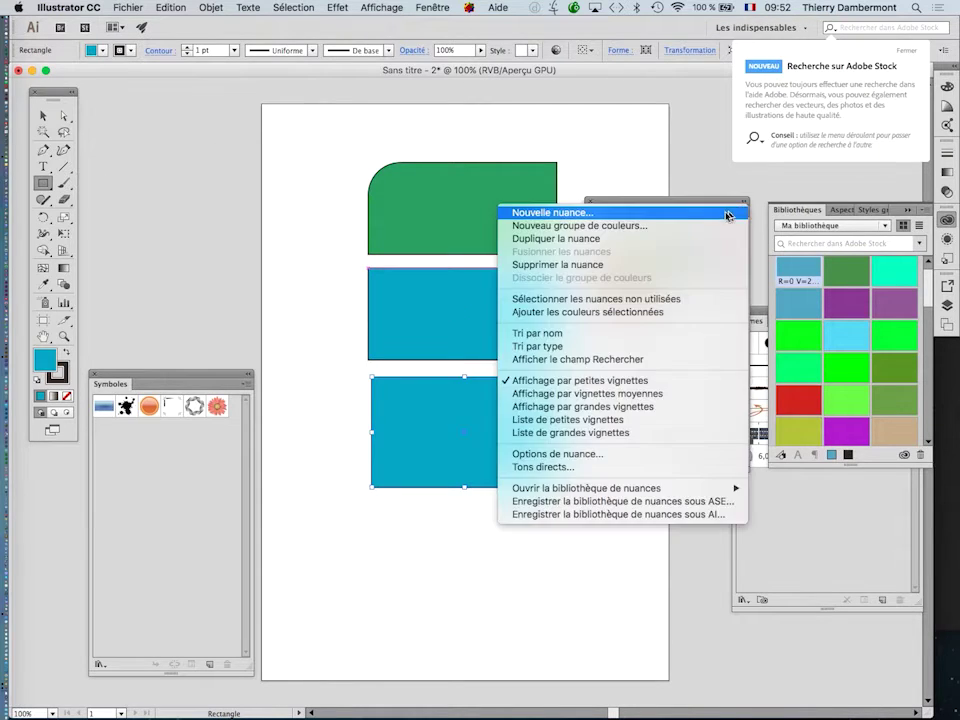
click(720, 214)
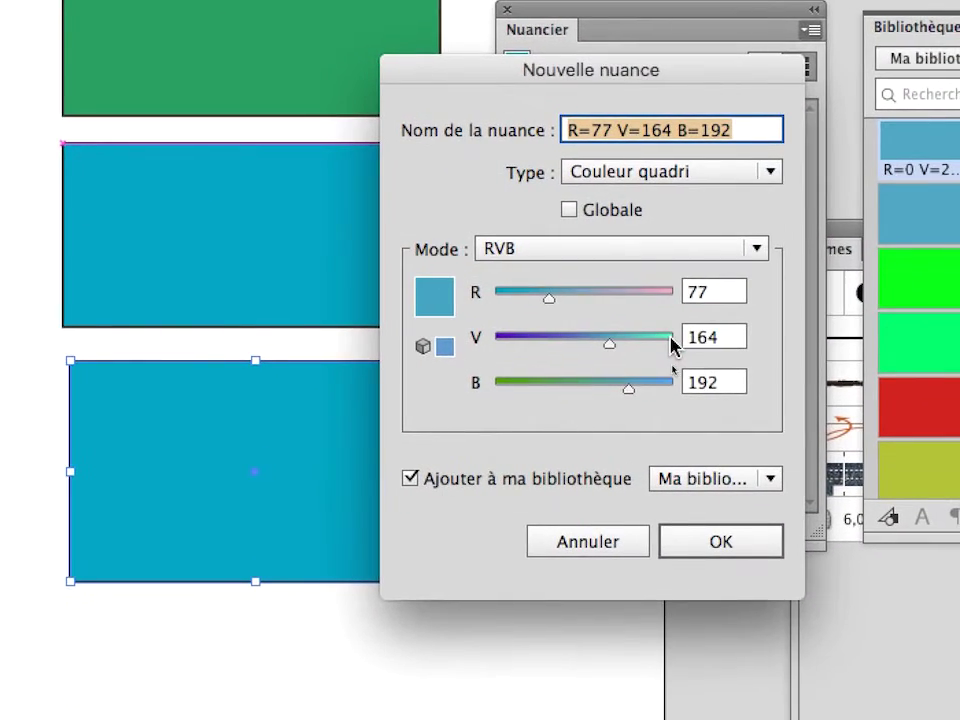
click(674, 452)
click(669, 360)
click(676, 268)
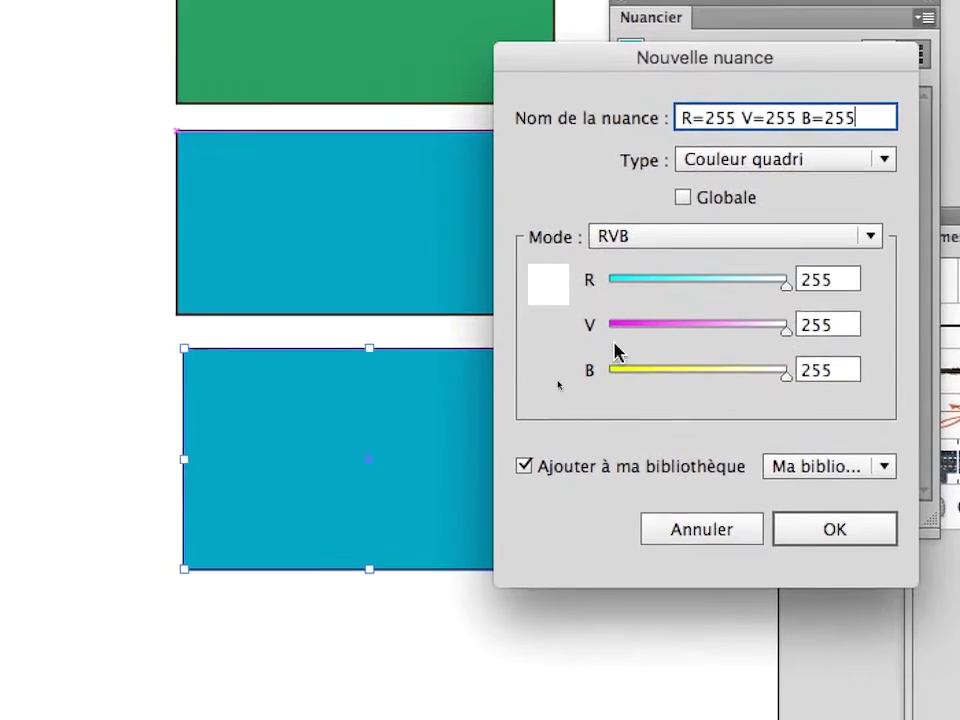
drag(620, 345, 592, 338)
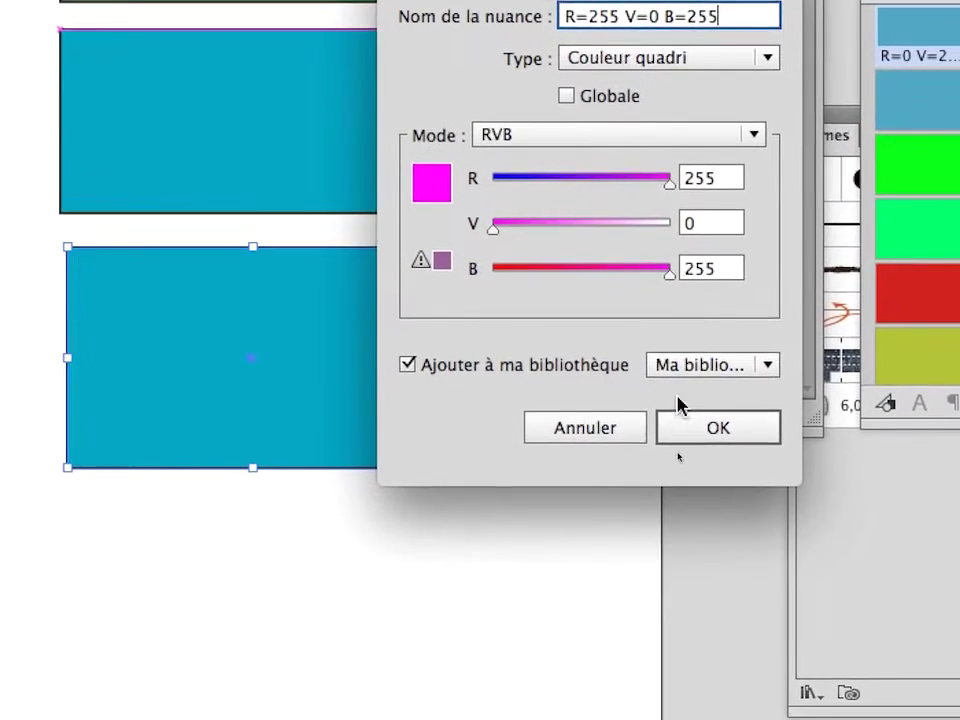
click(715, 469)
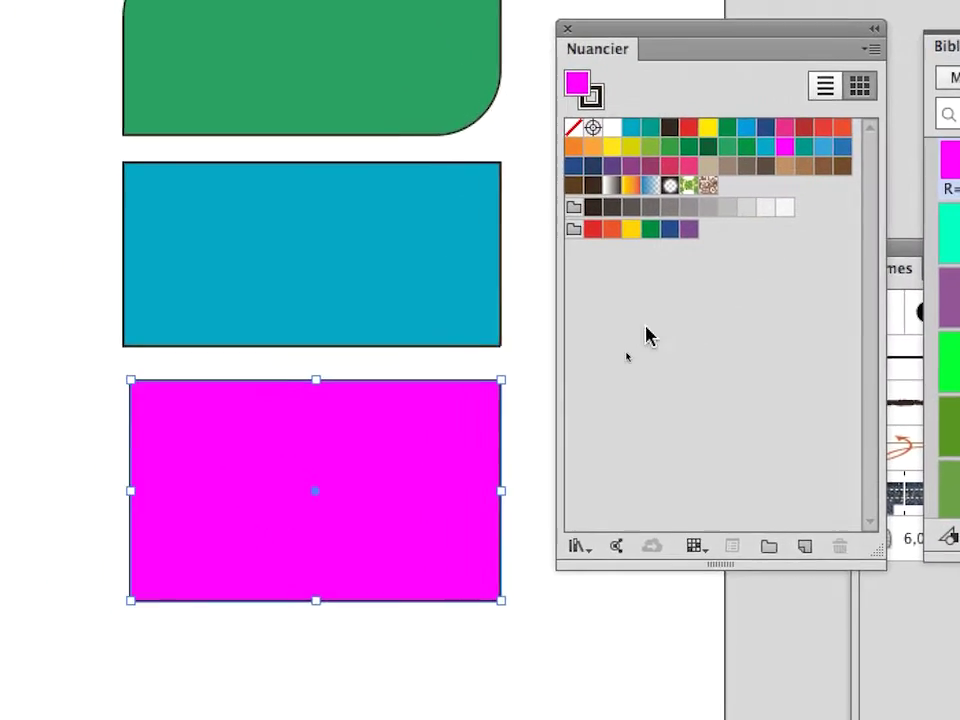
Step: Create another new process-colour swatch in RVB mode with R=154 V=255 B=0 for the third rectangle's fill, adding it to the library
click(870, 48)
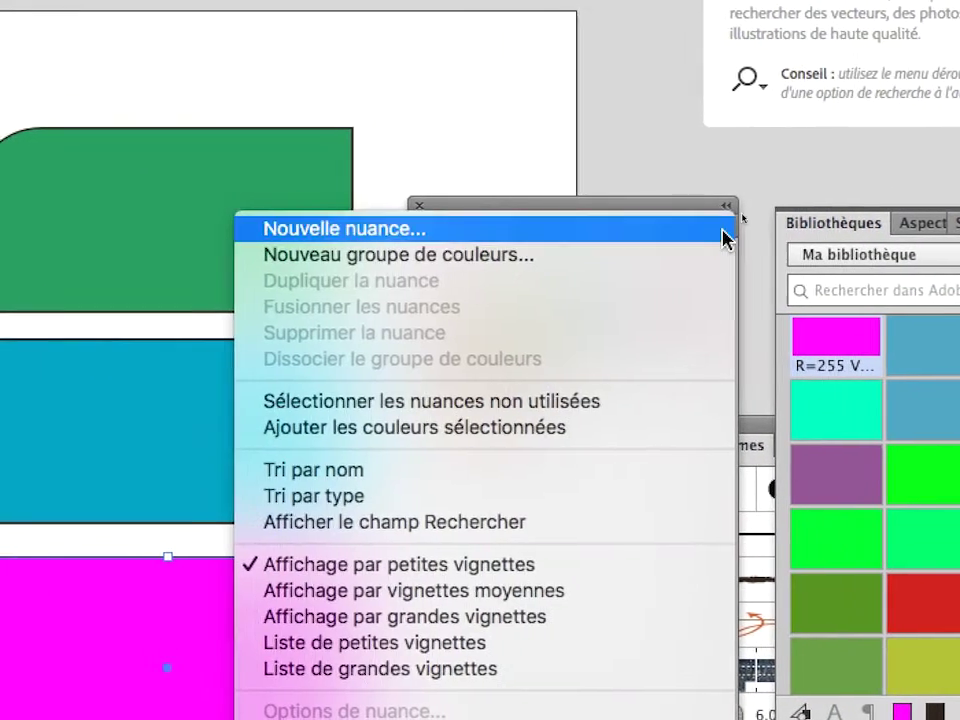
click(726, 238)
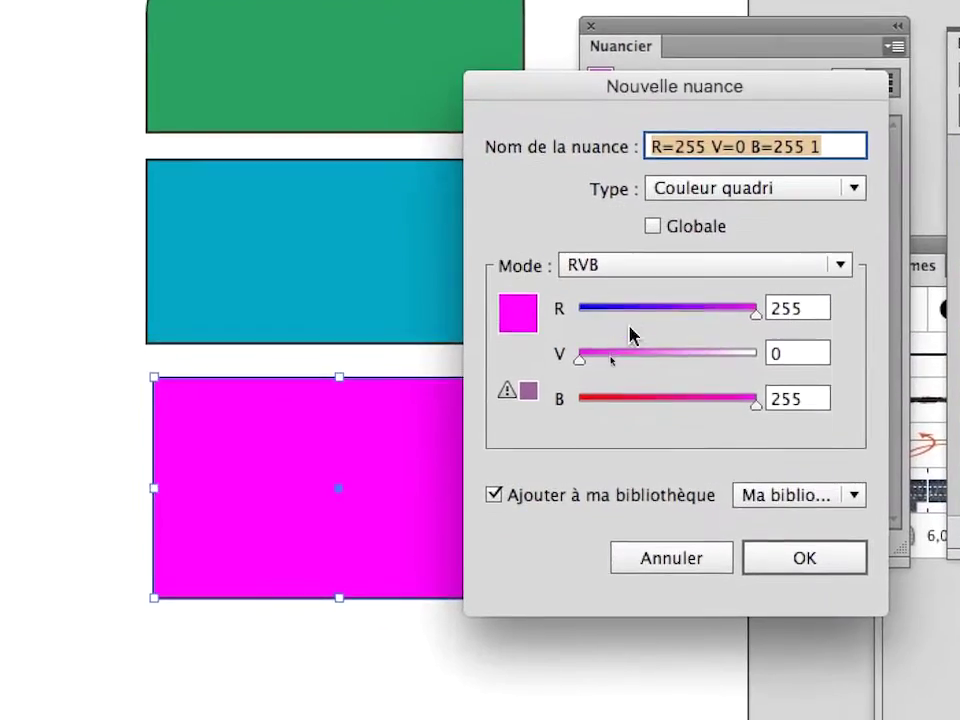
drag(628, 400, 560, 402)
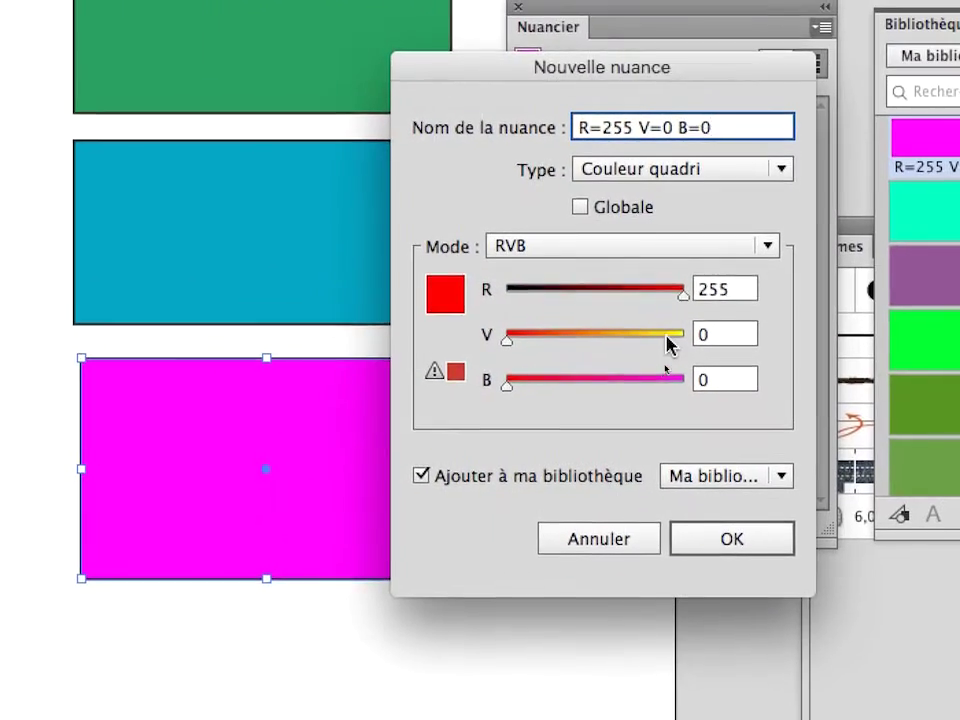
drag(668, 345, 701, 340)
drag(622, 289, 613, 298)
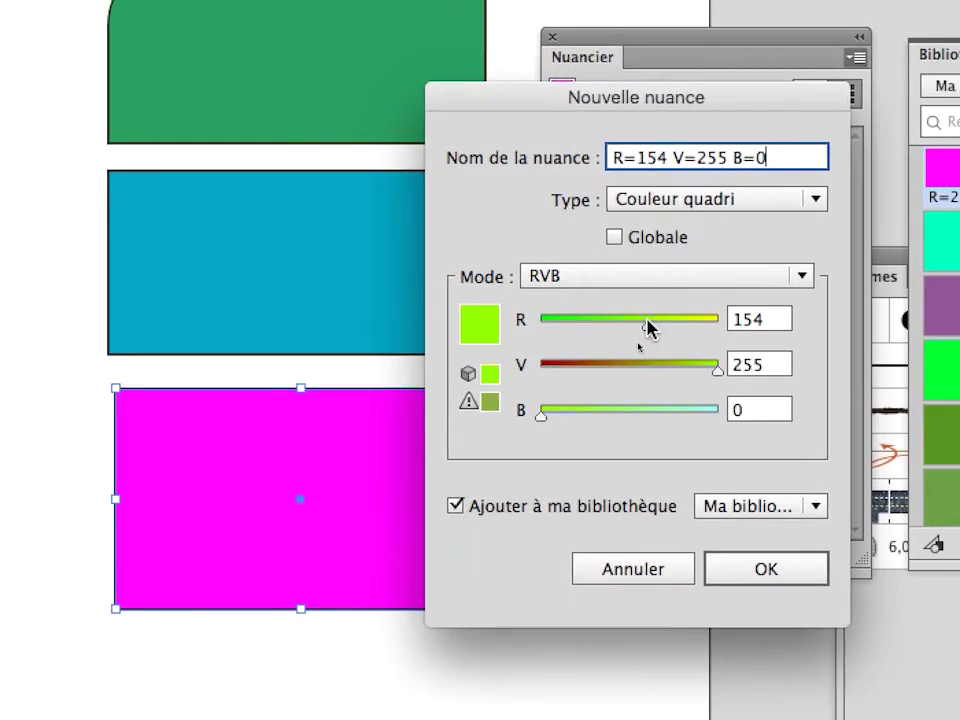
click(760, 568)
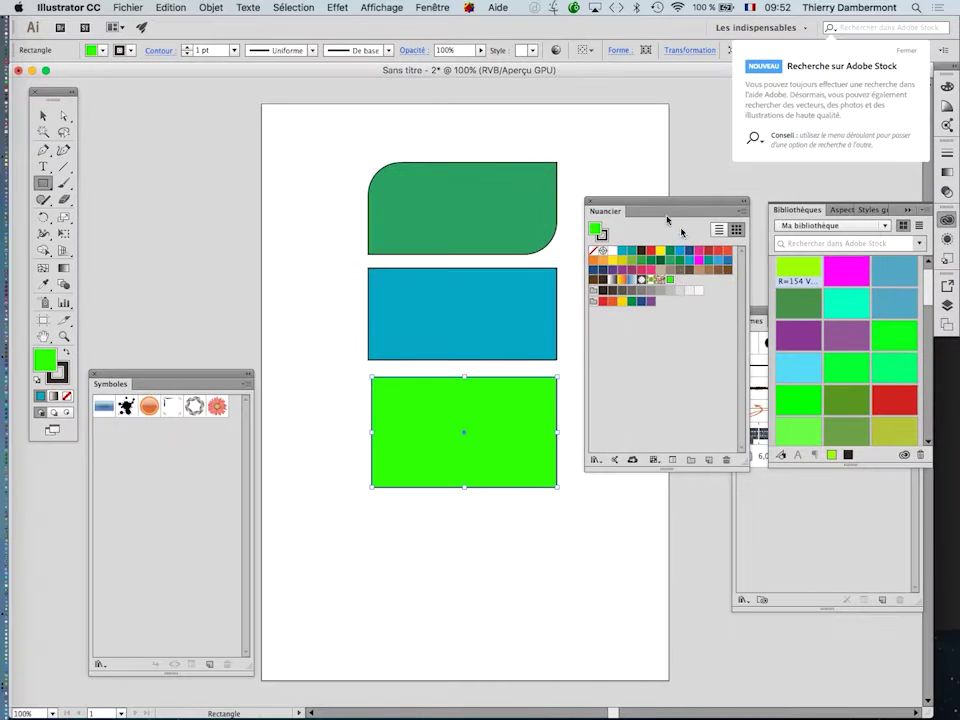
Step: Move the Nuancier panel off the artboard, shorten the Symboles panel and close the document Sans titre - 2 without saving it
drag(619, 205, 717, 179)
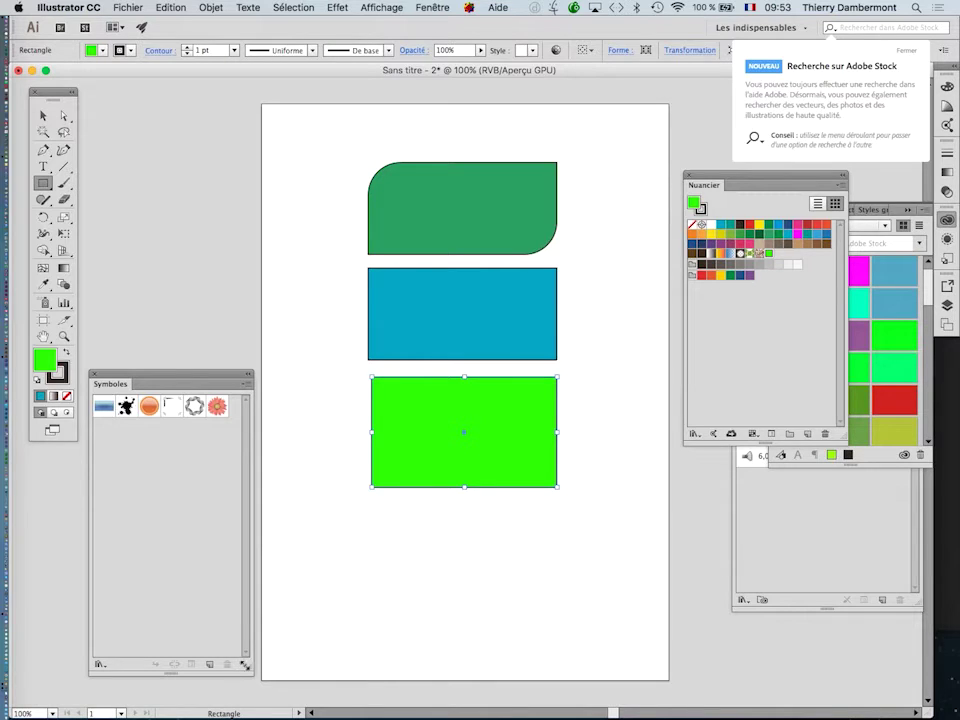
drag(245, 666, 231, 583)
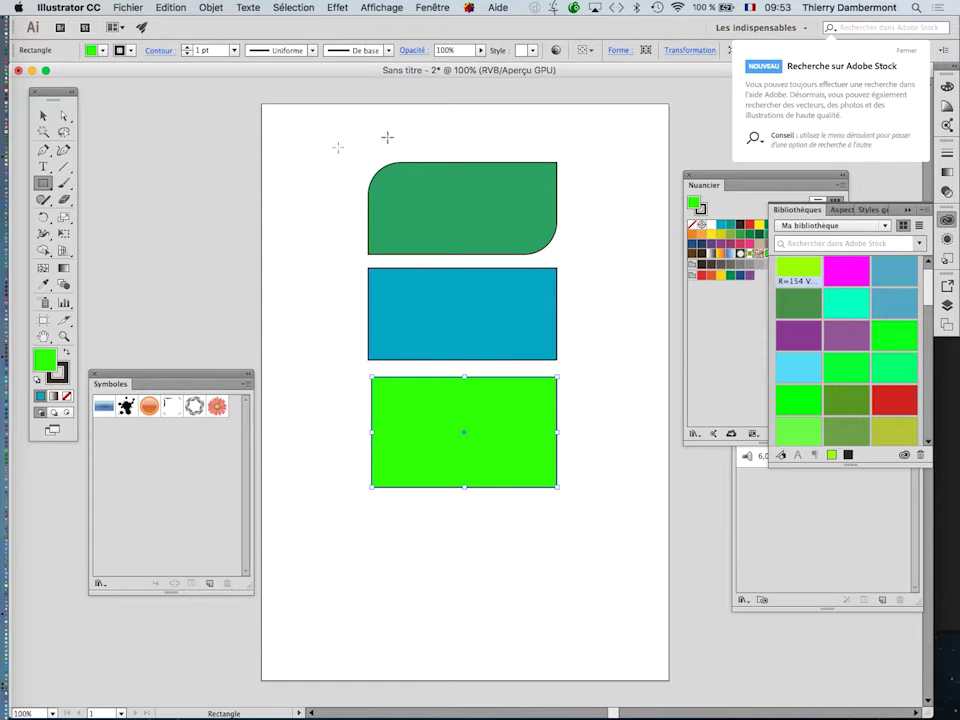
double_click(188, 69)
click(215, 125)
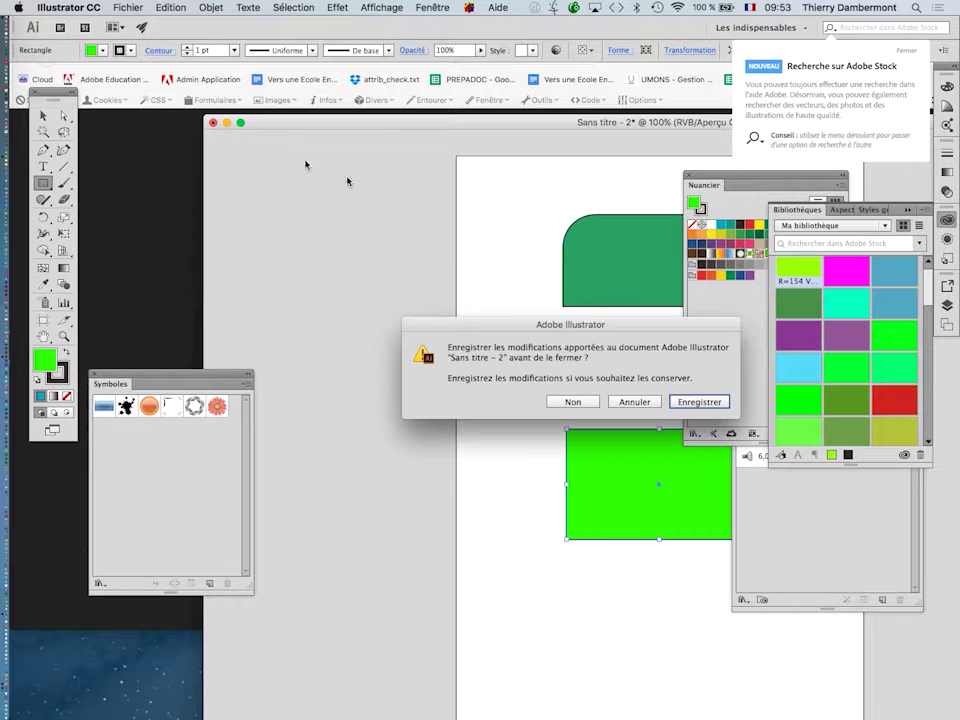
click(572, 401)
Step: Close the Firefox window showing the monkey silhouette and switch back to Illustrator
click(329, 338)
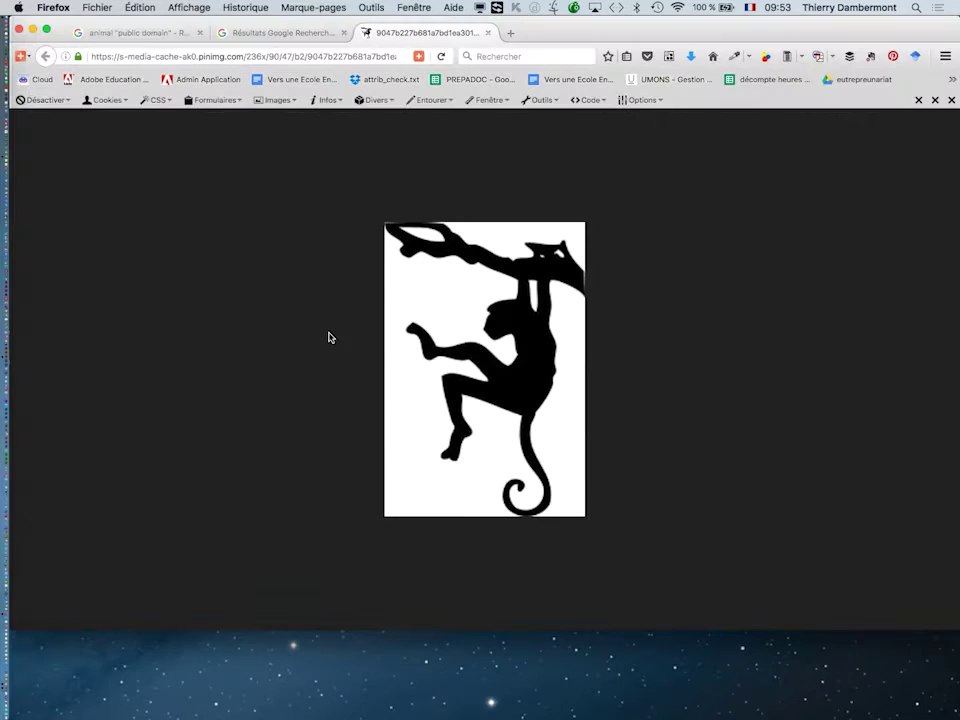
click(18, 29)
key(super+Tab)
key(super+Tab)
key(super+shift+Tab)
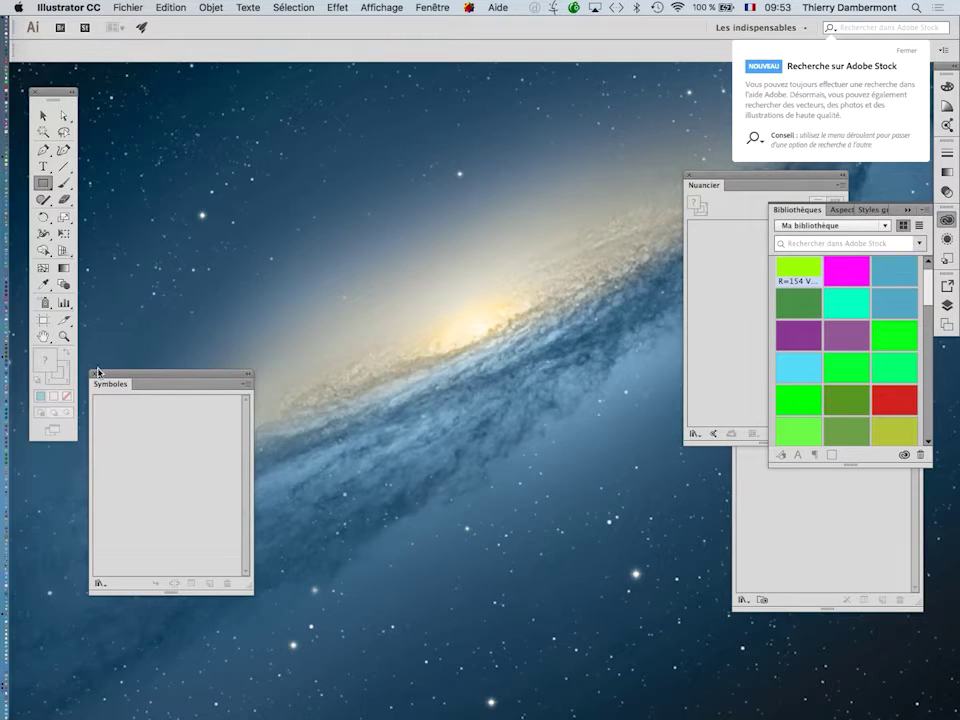
Step: Start a new A4 document and give it landscape orientation
click(118, 5)
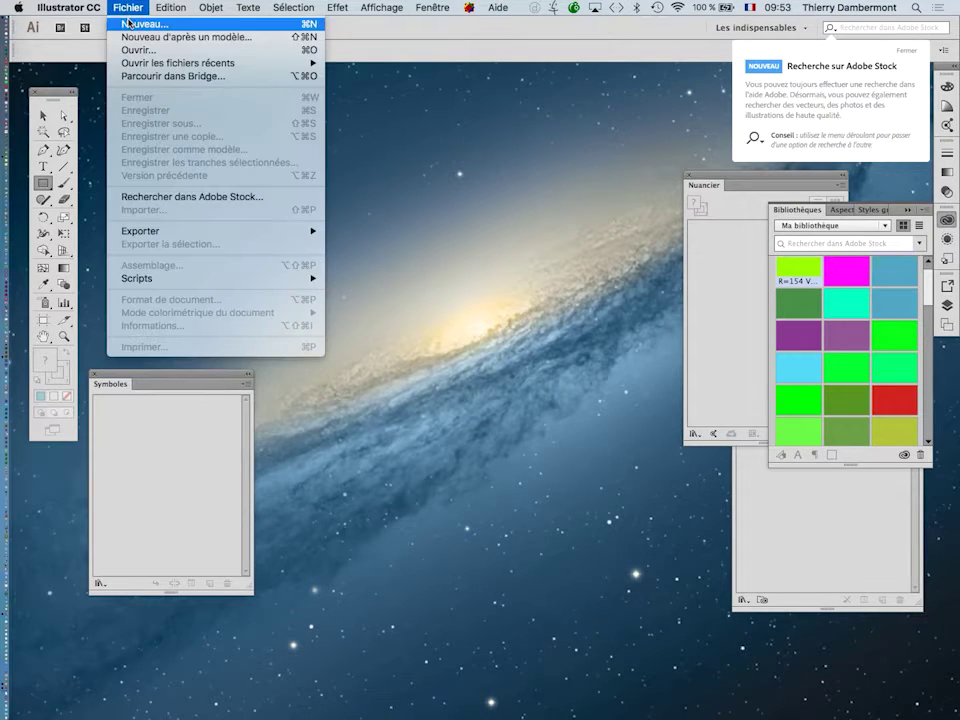
click(130, 25)
drag(388, 209, 344, 133)
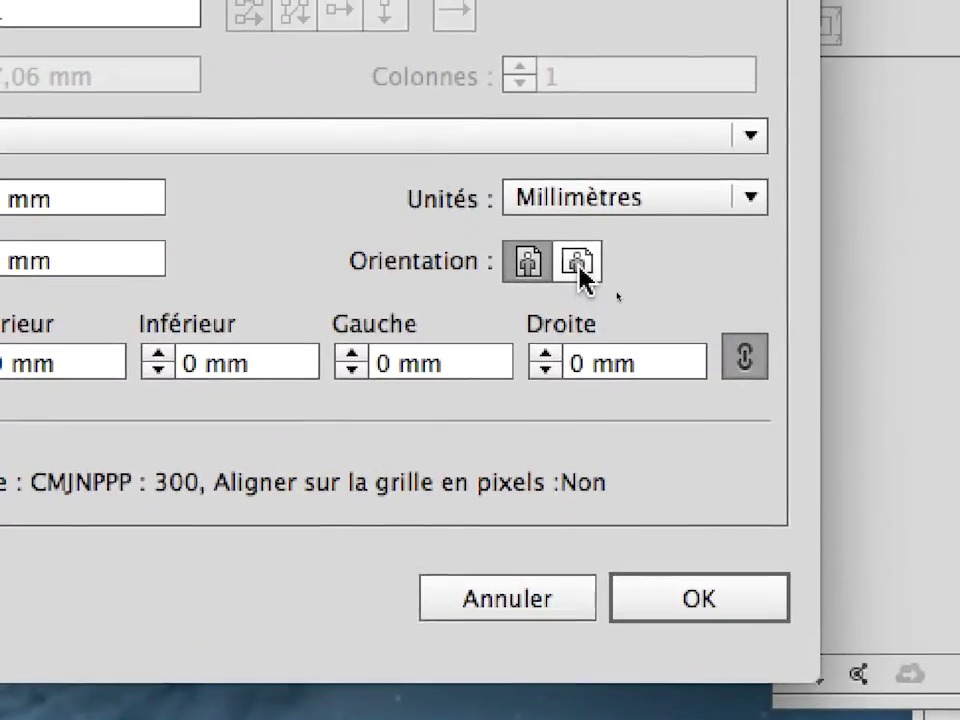
click(835, 360)
click(579, 267)
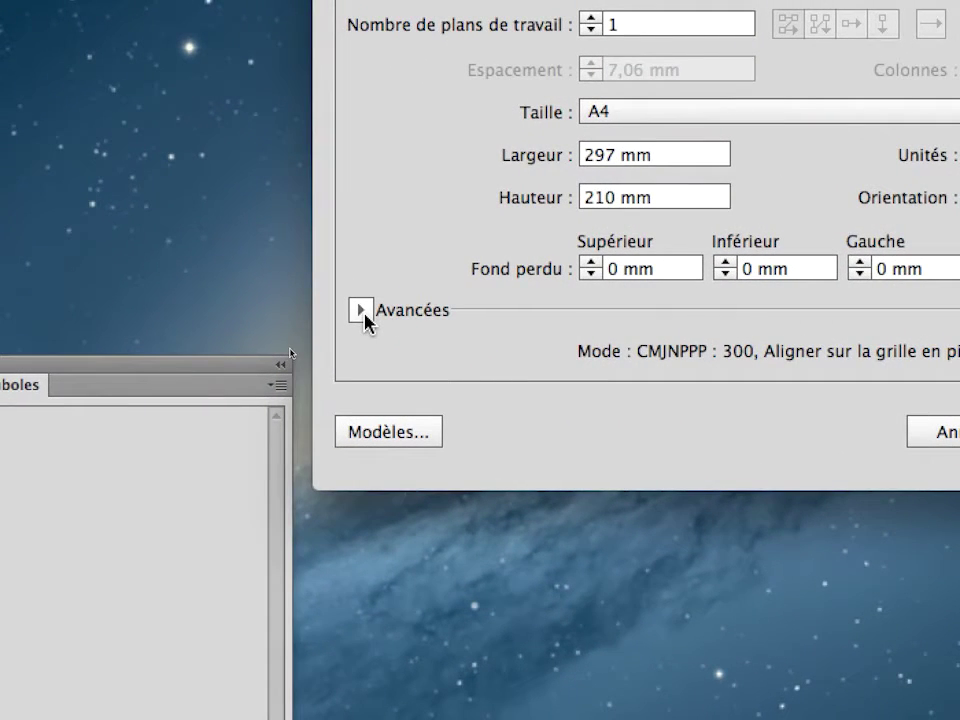
Step: Set the new document's colour mode to RVB in the advanced options and create the document
click(364, 312)
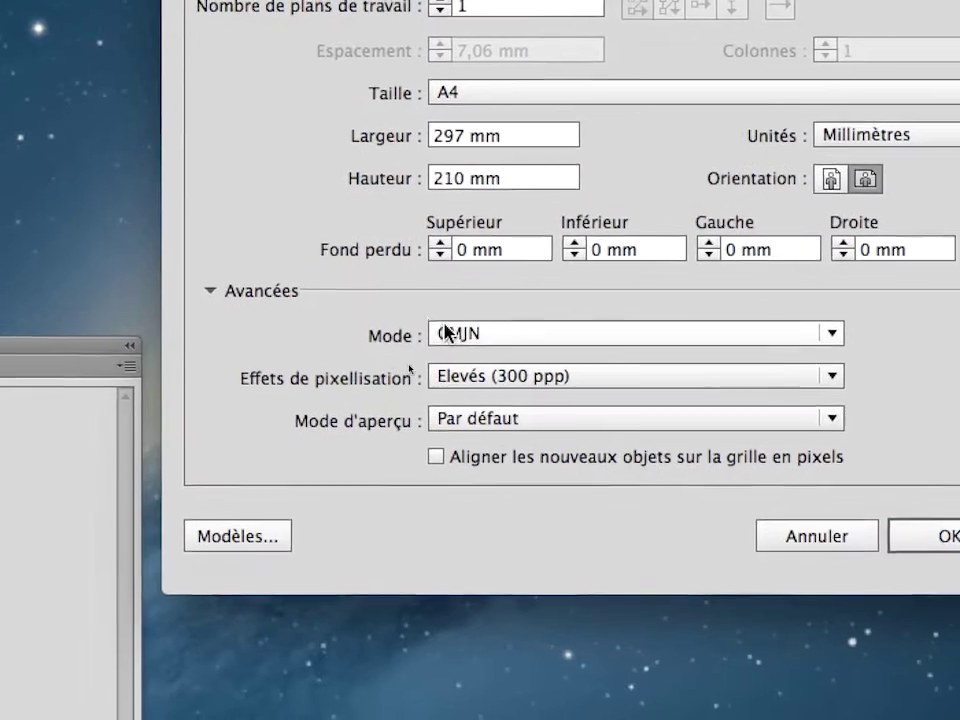
click(468, 334)
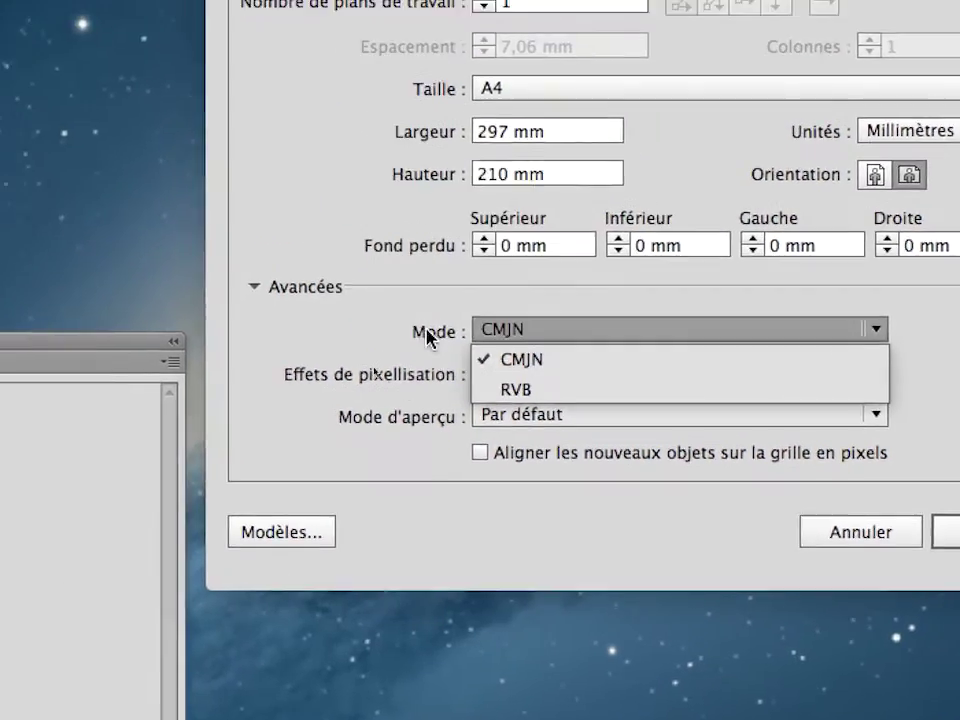
click(325, 295)
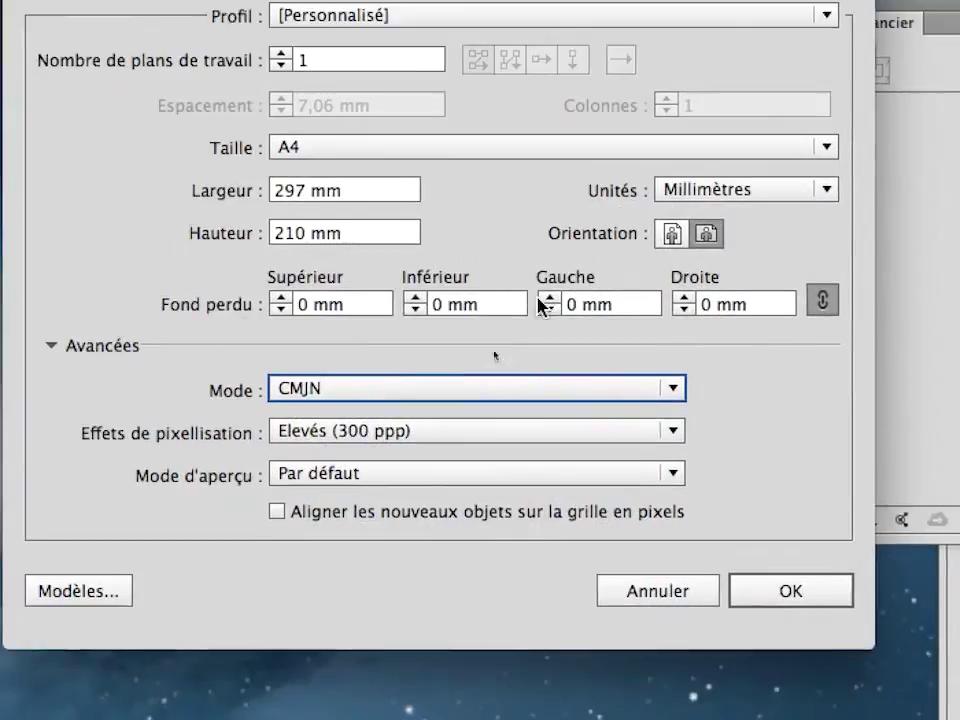
click(385, 394)
click(384, 450)
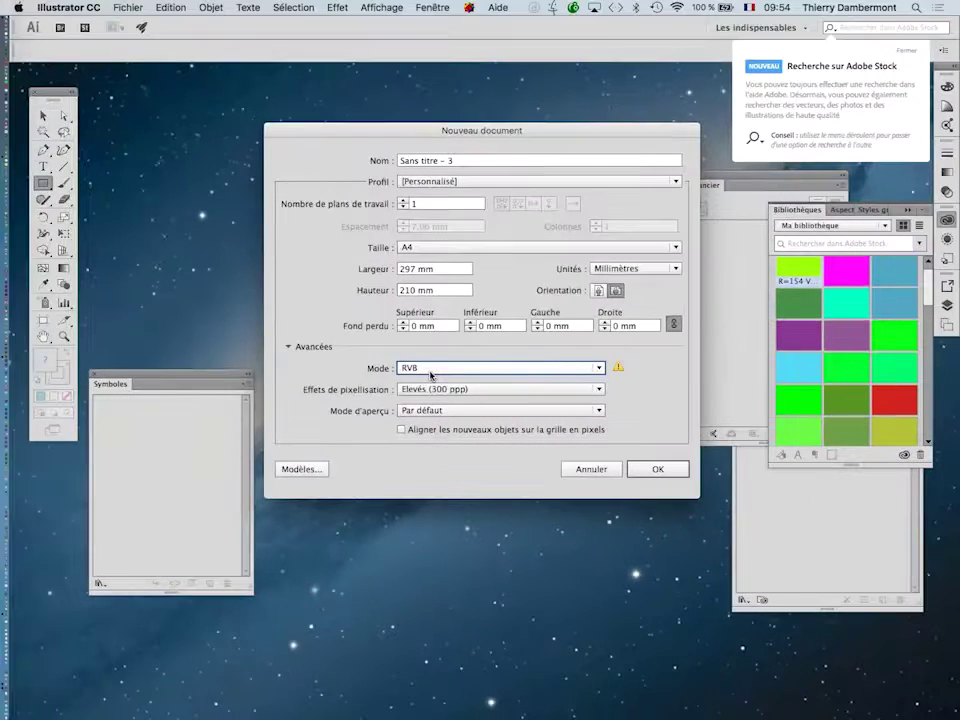
click(638, 471)
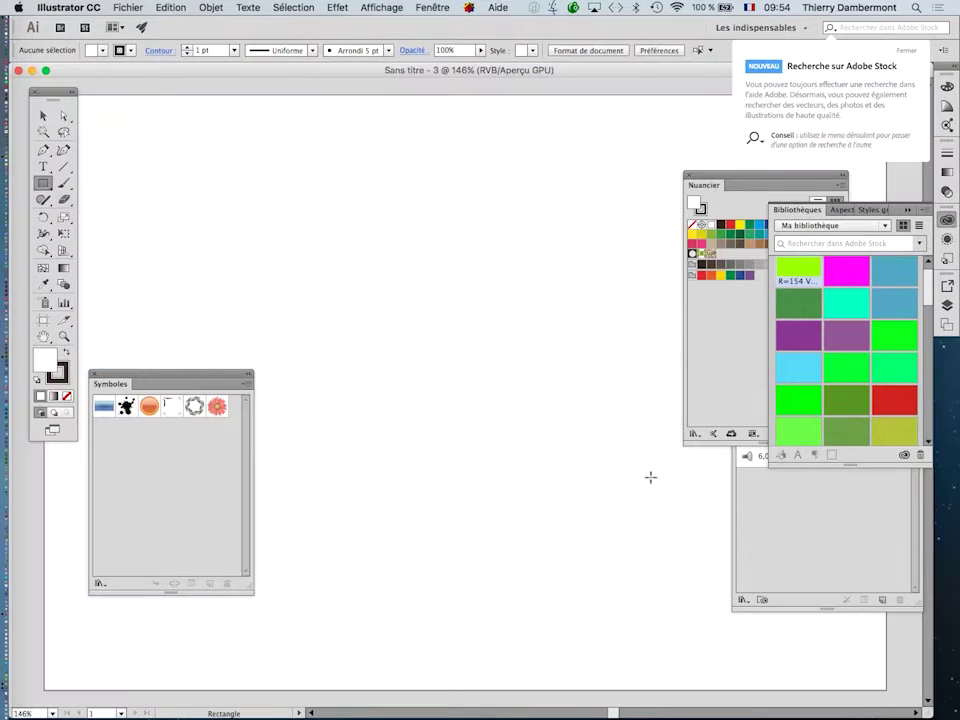
Step: Draw a rectangle in the upper part of the artboard, with the Nuancier and Symboles panels moved clear of it
drag(705, 182, 120, 110)
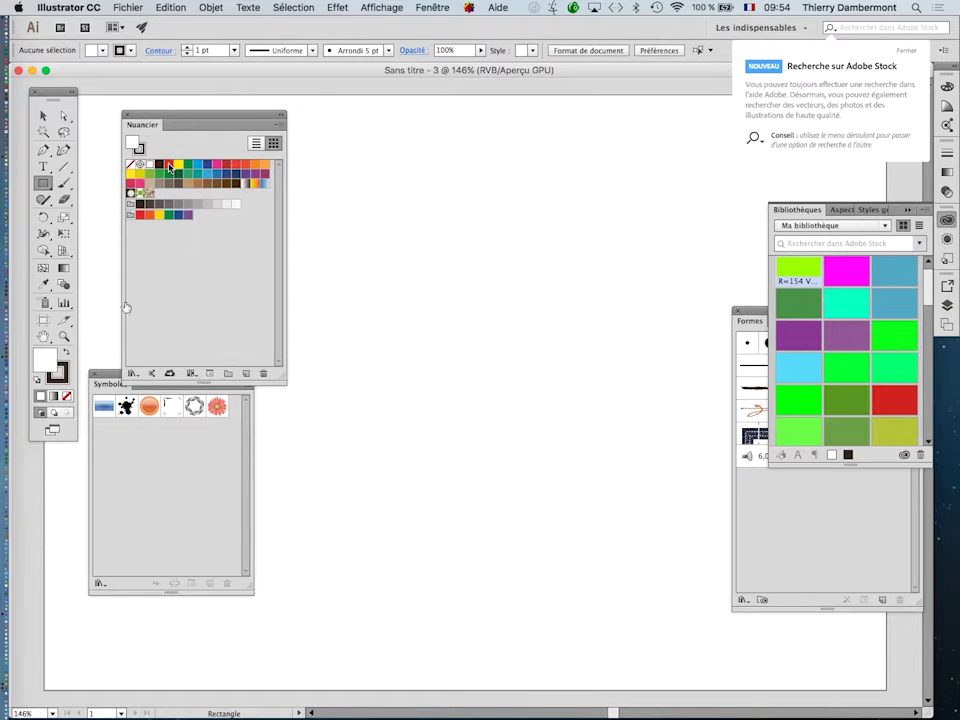
drag(105, 377, 126, 430)
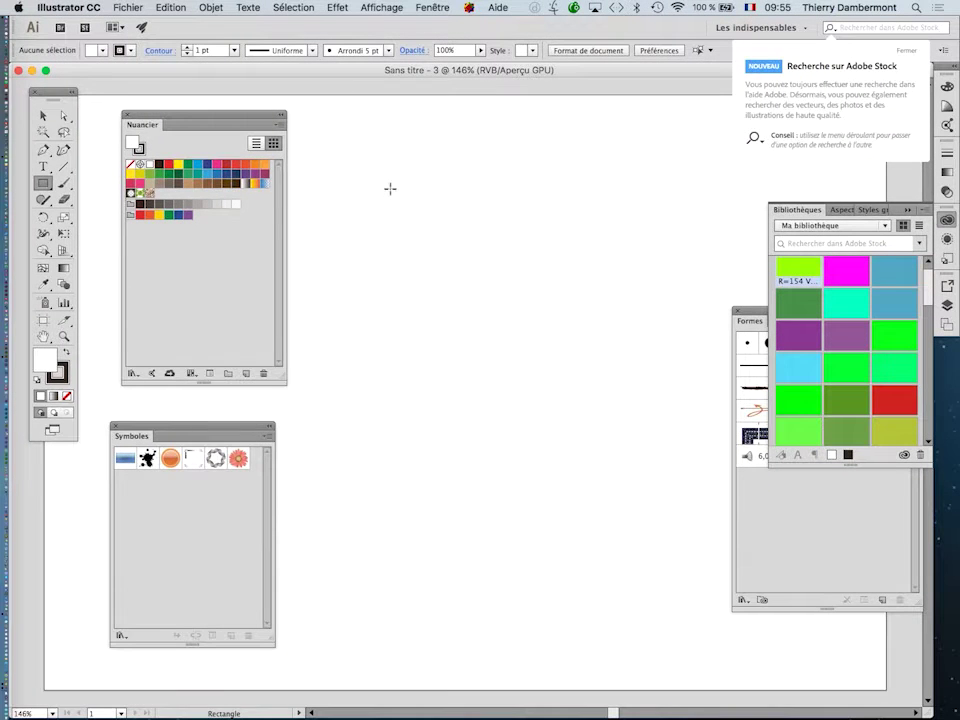
mouse_move(390, 188)
mouse_down()
mouse_move(669, 311)
mouse_move(624, 296)
mouse_move(598, 307)
mouse_up()
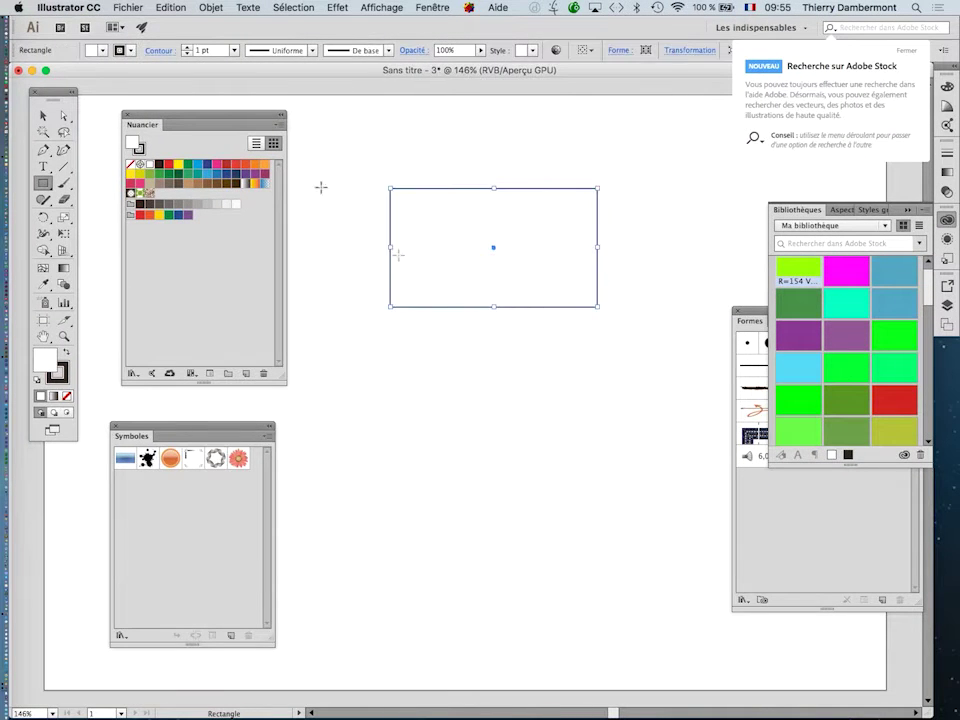
drag(236, 121, 281, 121)
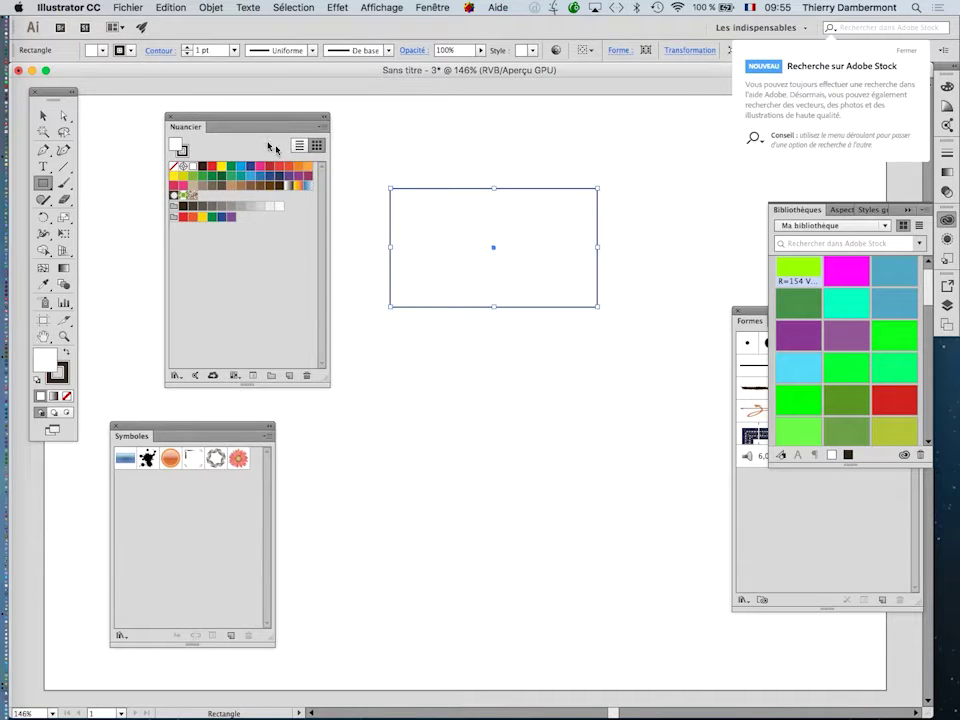
drag(254, 119, 631, 112)
drag(497, 209, 371, 193)
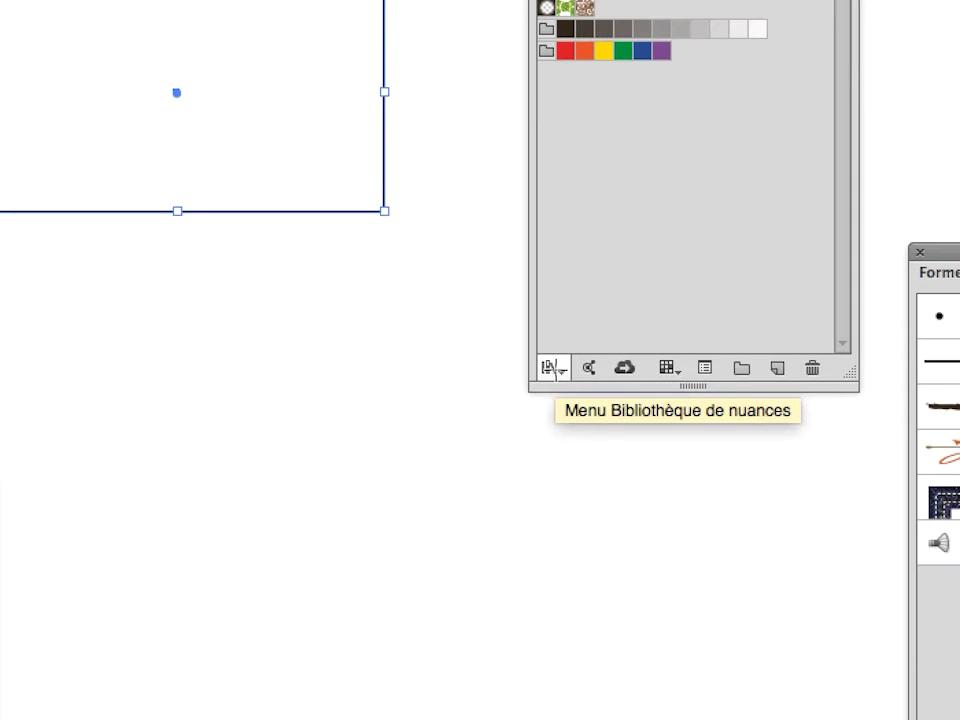
Step: Open the default swatch library RVB de base and enlarge its panel just below the rectangle
click(551, 368)
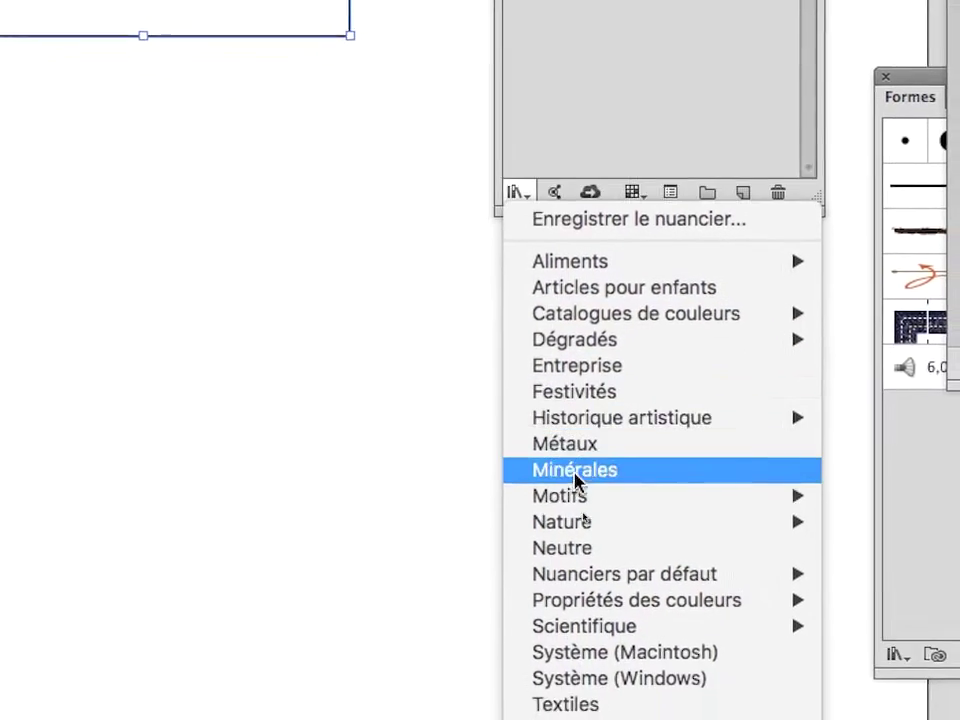
mouse_move(600, 664)
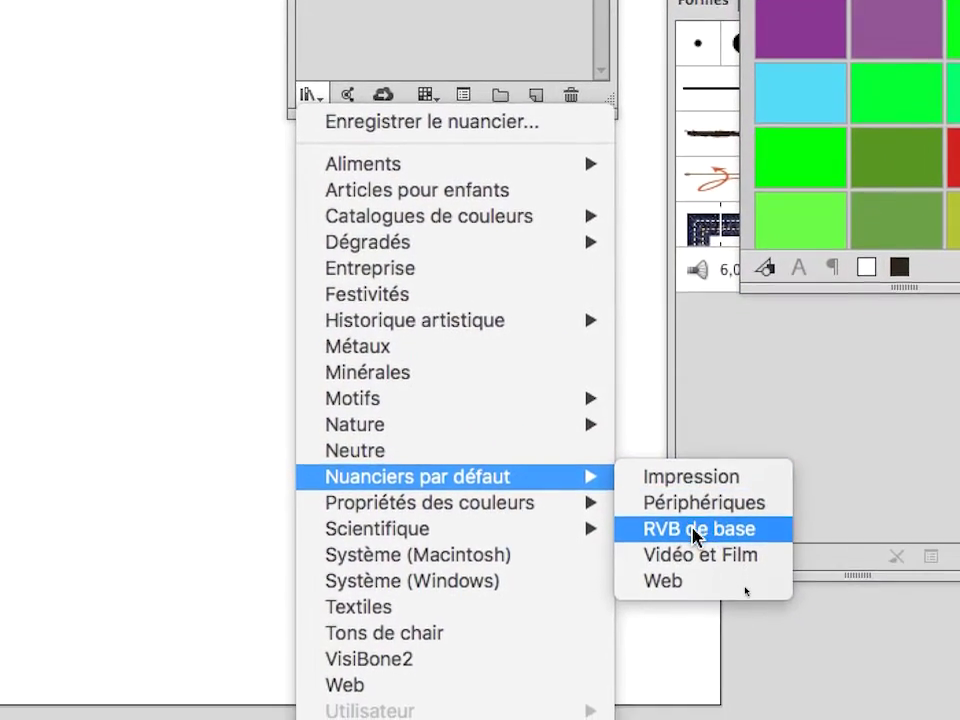
click(706, 539)
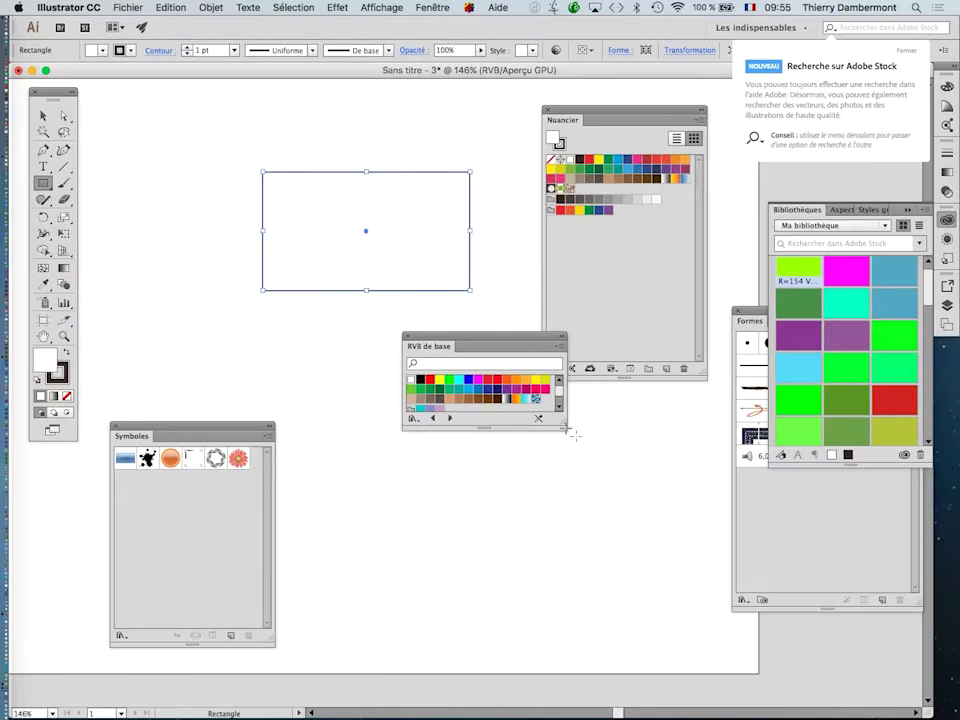
drag(508, 342, 438, 329)
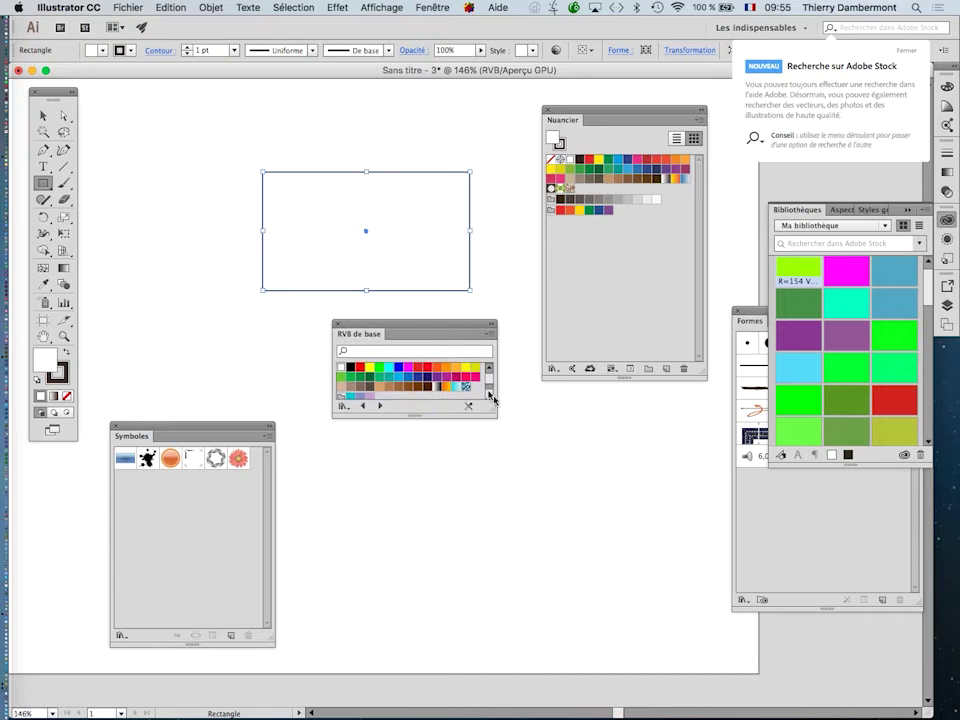
drag(490, 409, 518, 488)
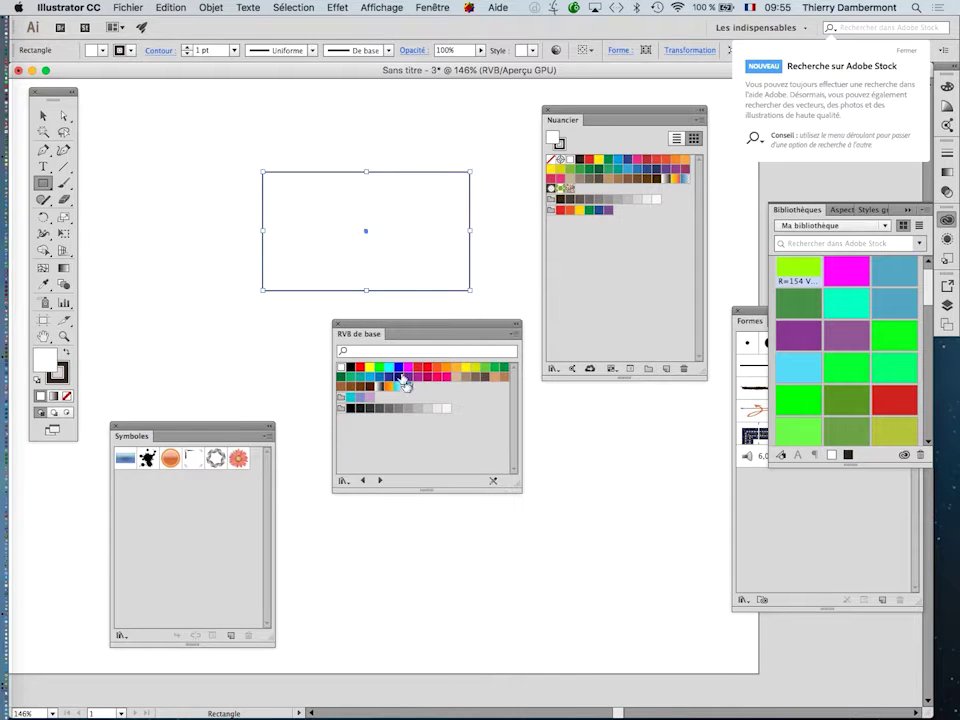
Step: Fill the rectangle with RVB de base's bright green, red and finally magenta swatch, and add the magenta to the document's swatches
click(381, 372)
key(super+shift+a)
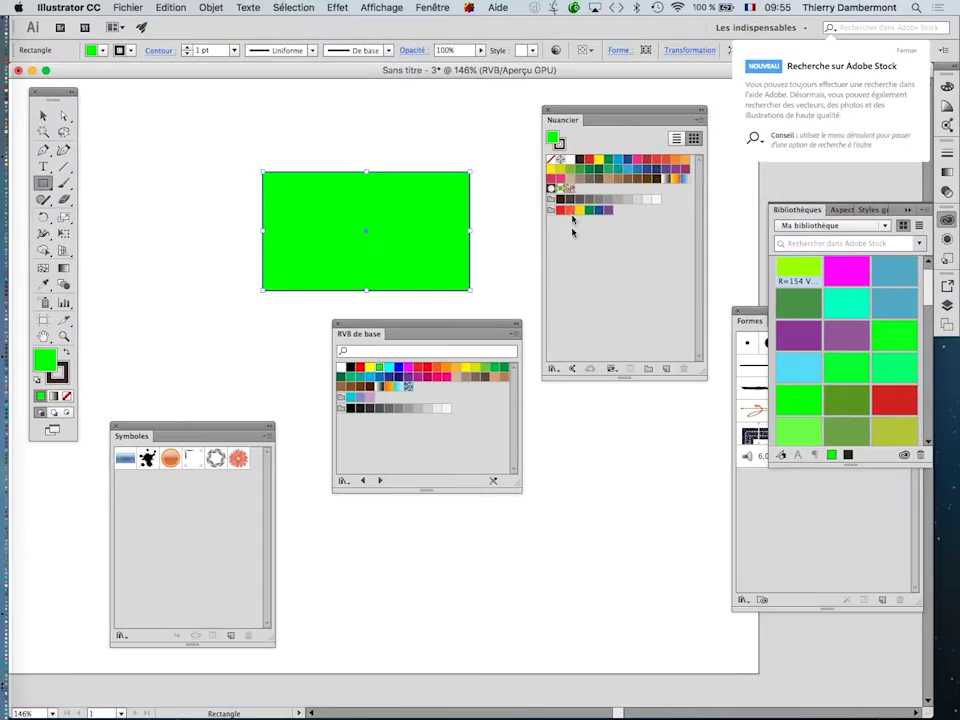
click(426, 368)
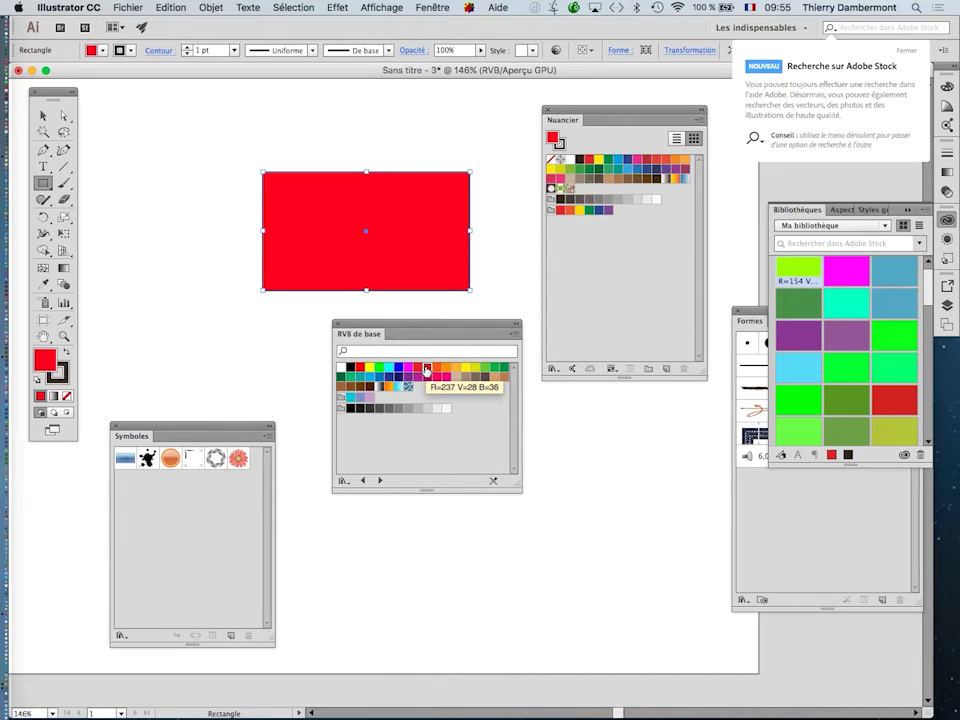
click(408, 368)
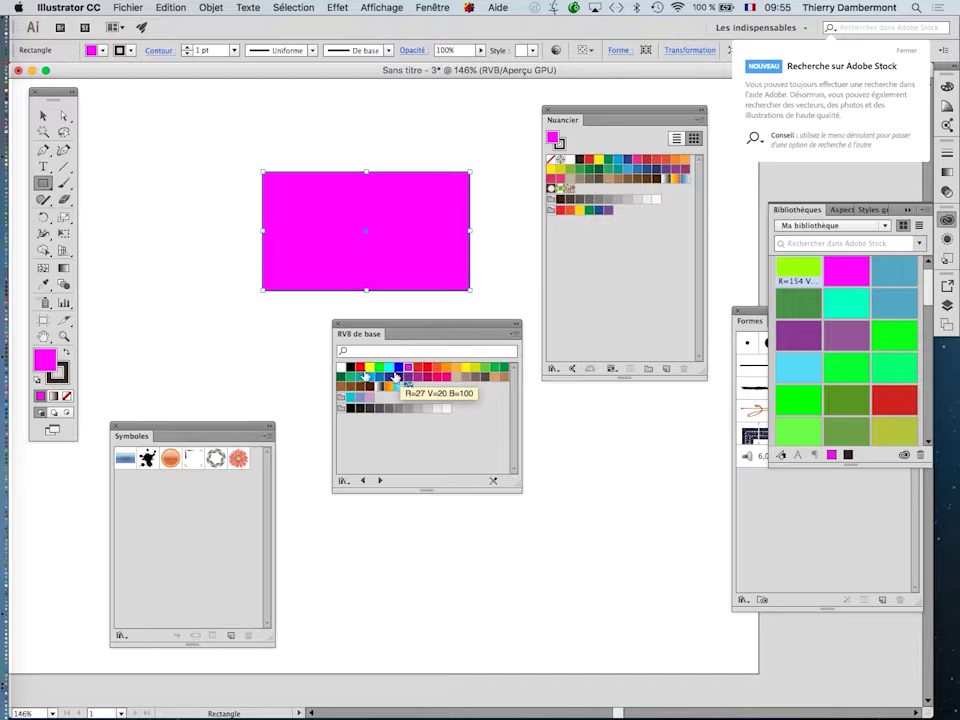
drag(45, 360, 585, 192)
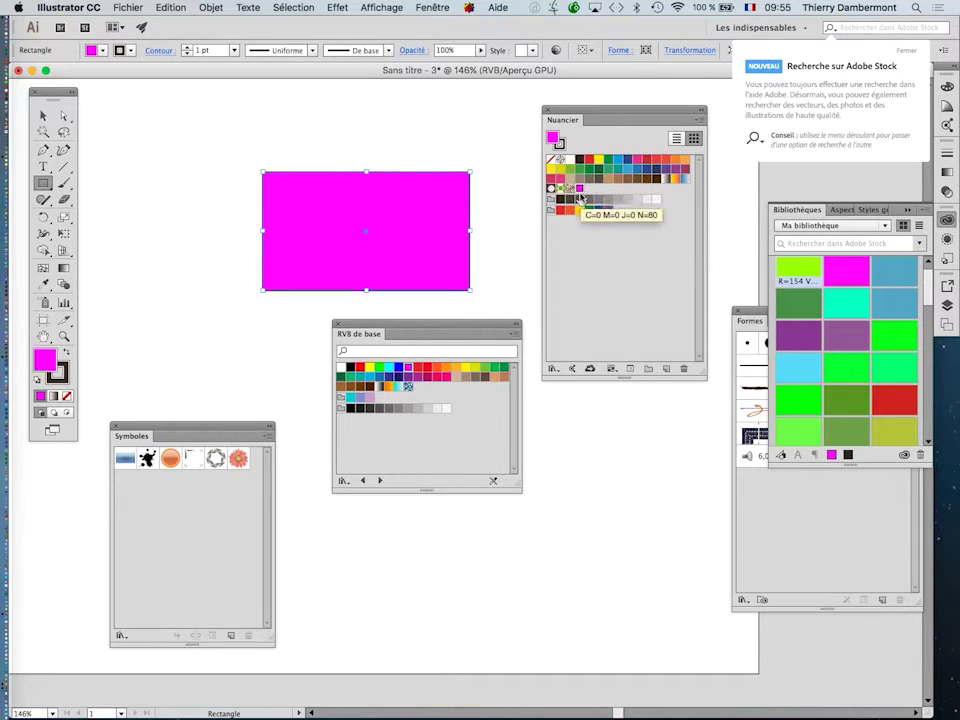
Step: Recolour the rectangle with the light green and then the blue-green swatch from the RVB de base library
key(alt+super)
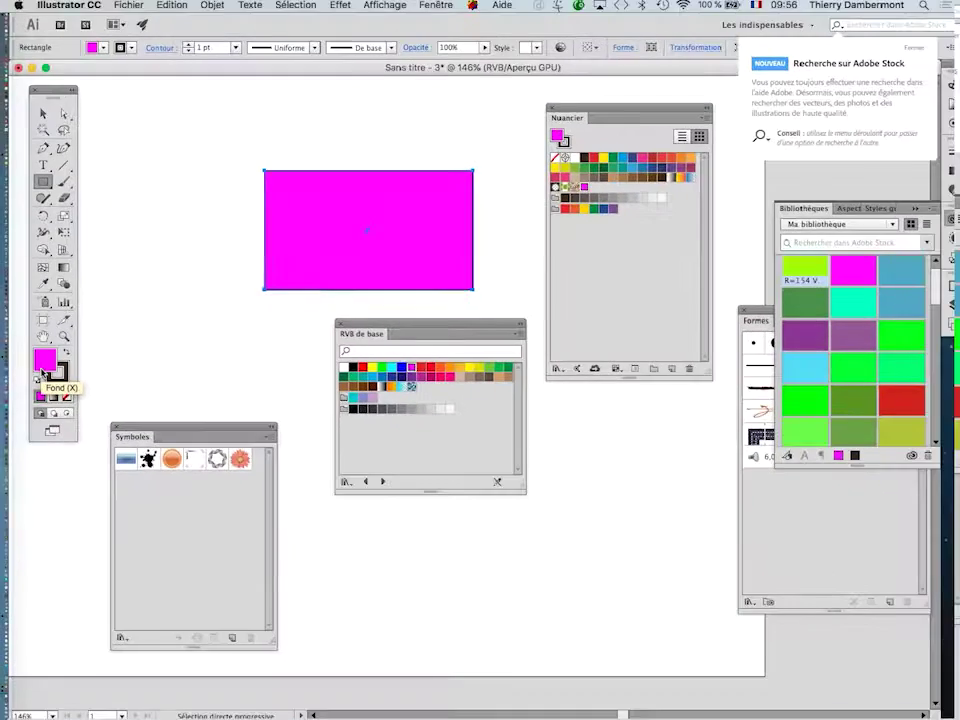
click(482, 368)
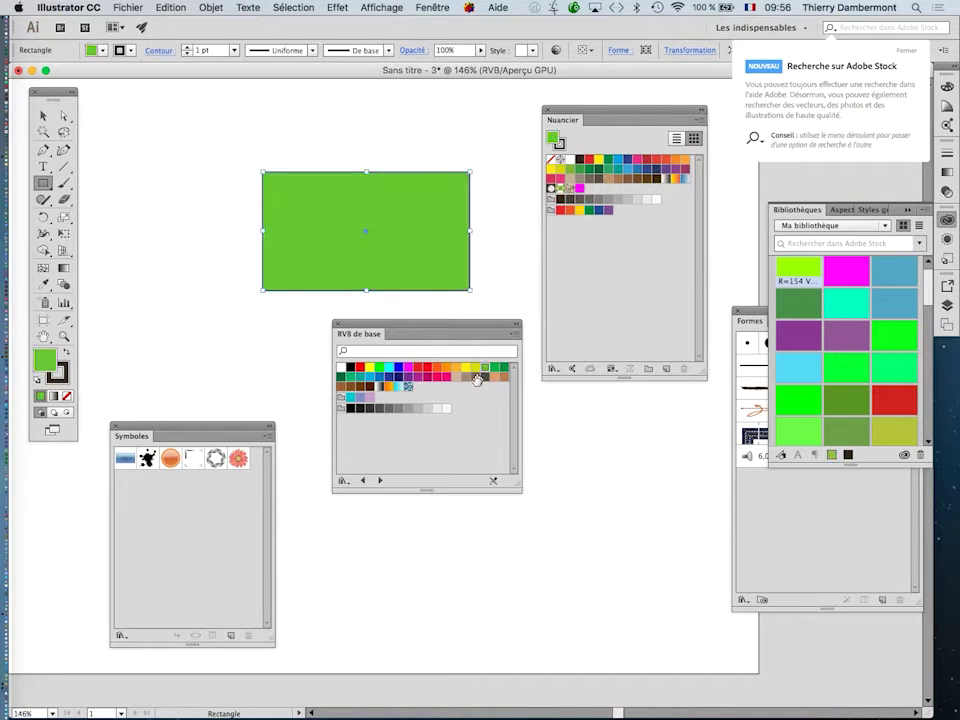
click(351, 379)
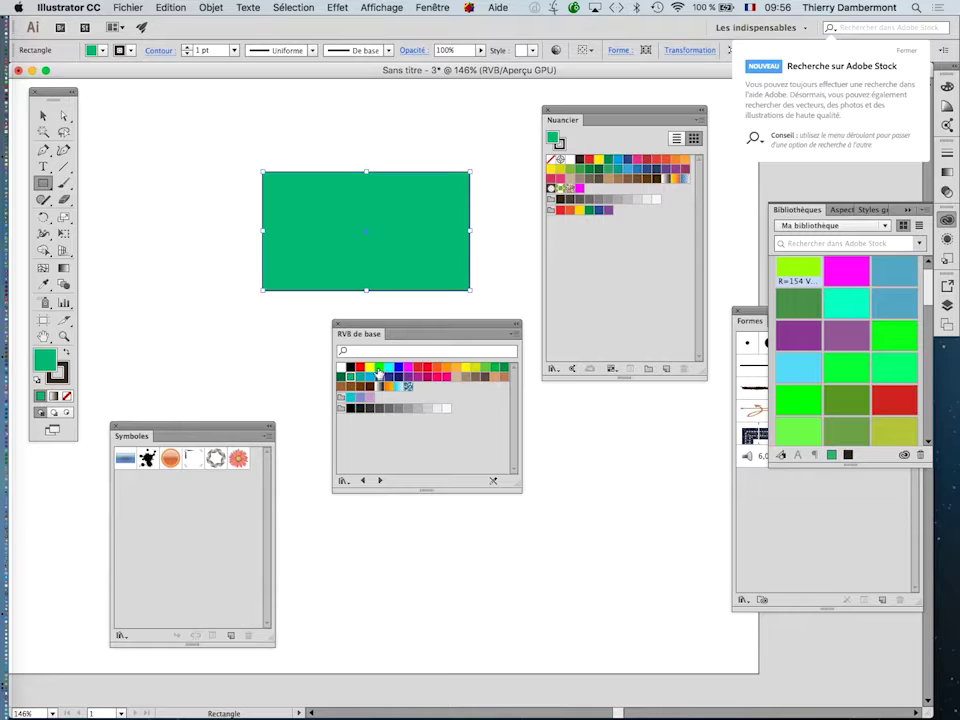
Step: Fill the rectangle with RVB de base's orange and then pure red swatch, adding each colour to the document's swatches in Nuancier
click(444, 369)
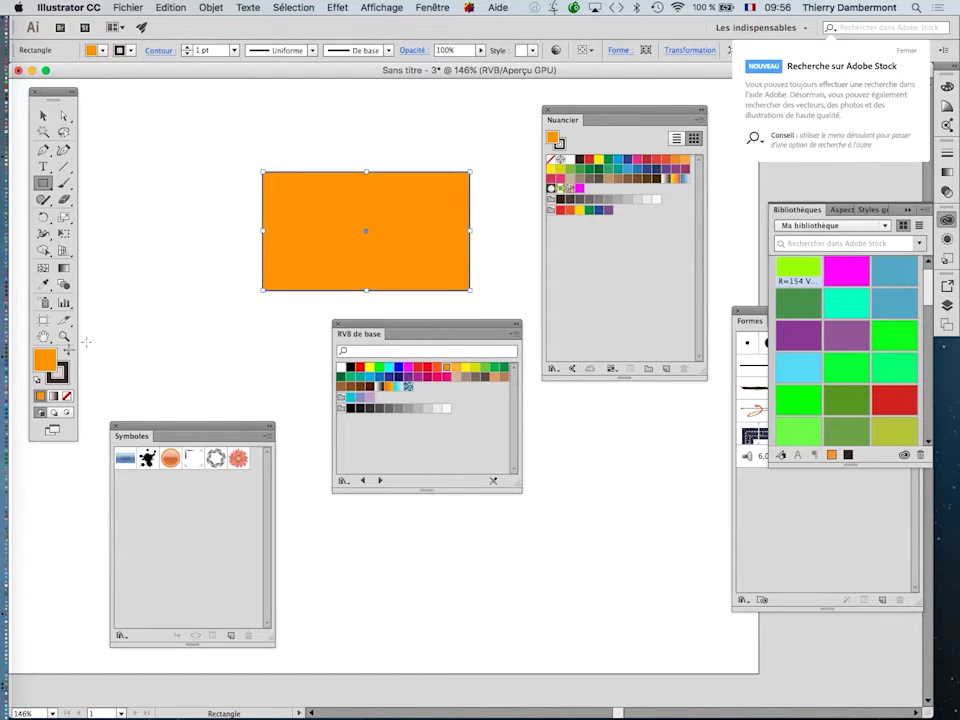
drag(45, 358, 572, 192)
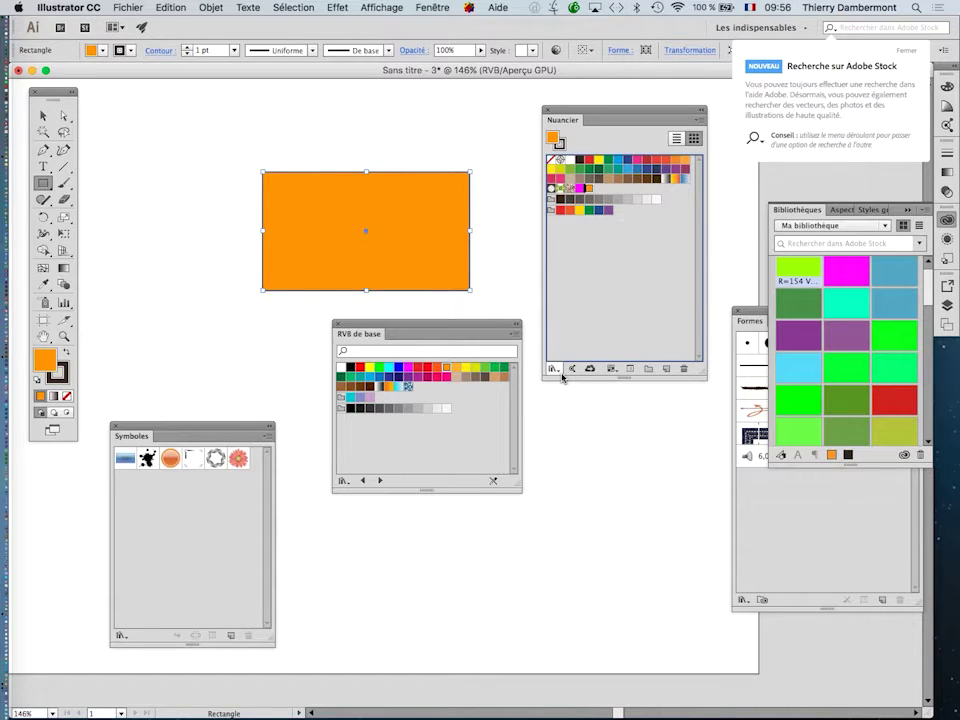
drag(416, 326, 420, 366)
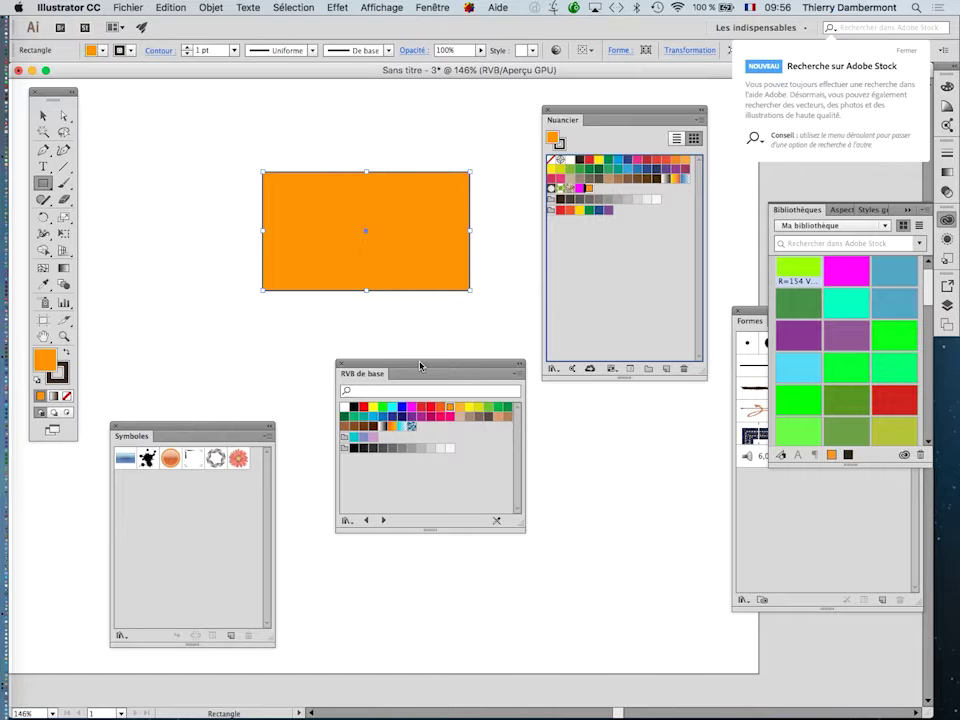
drag(440, 370, 409, 354)
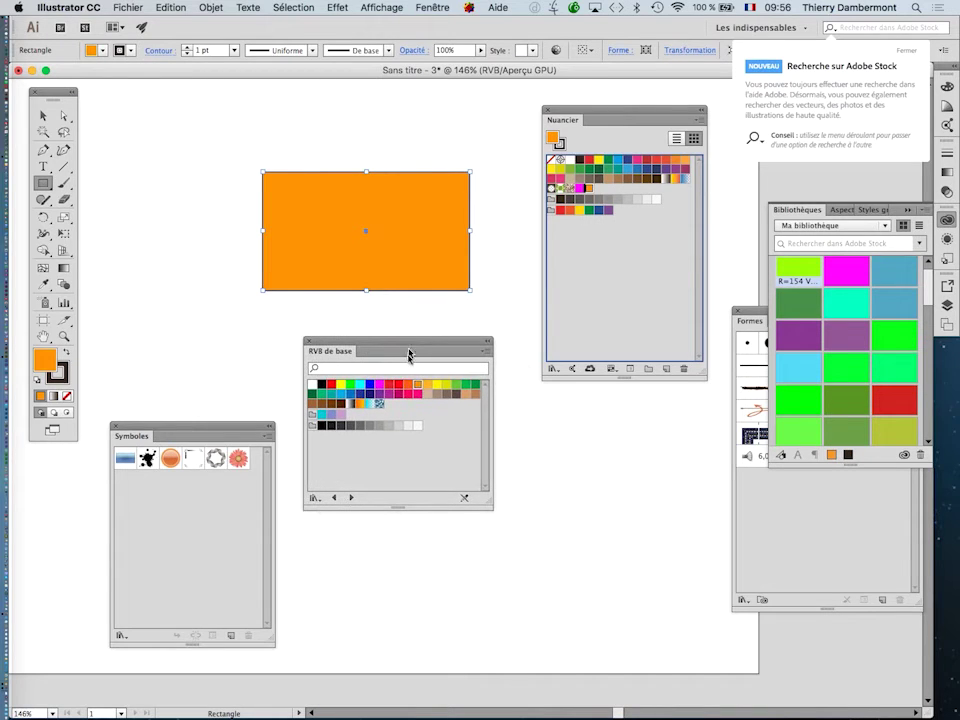
click(331, 387)
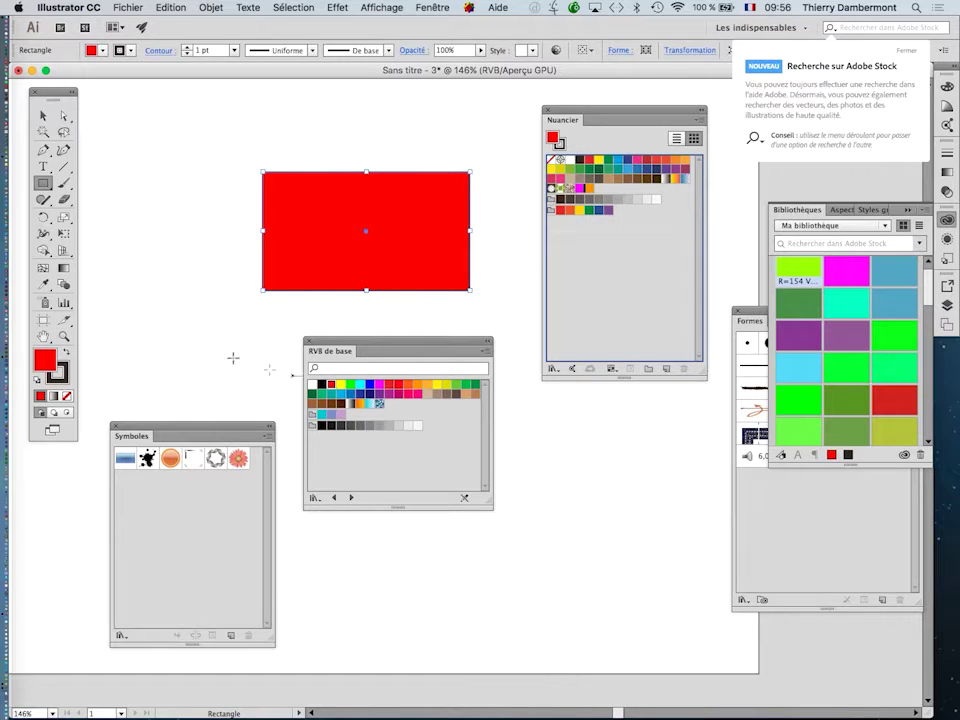
drag(44, 360, 598, 190)
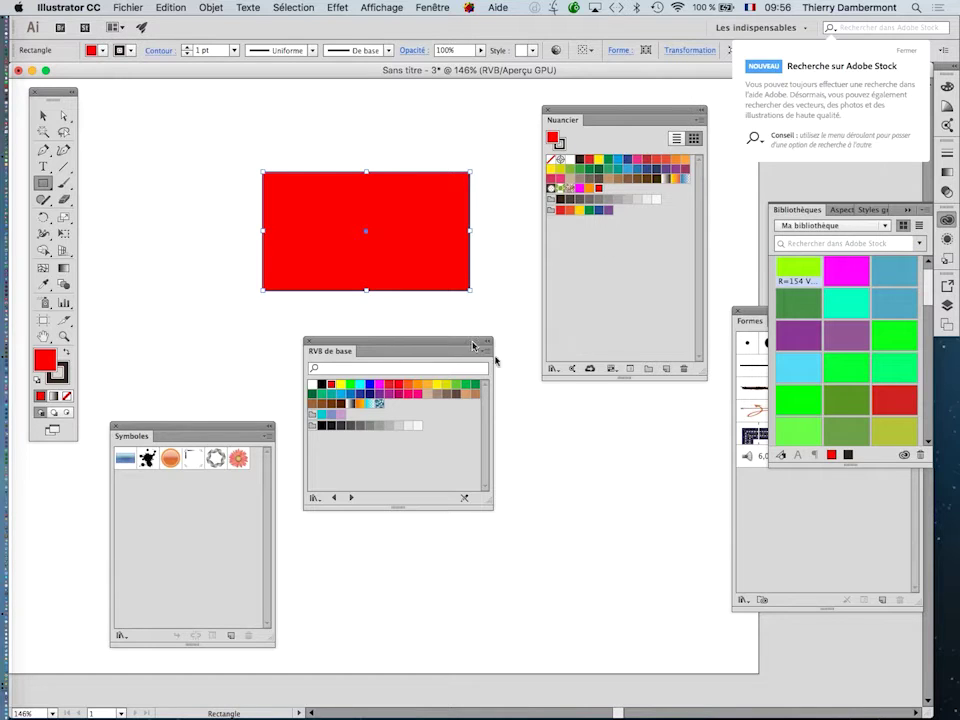
drag(473, 345, 597, 424)
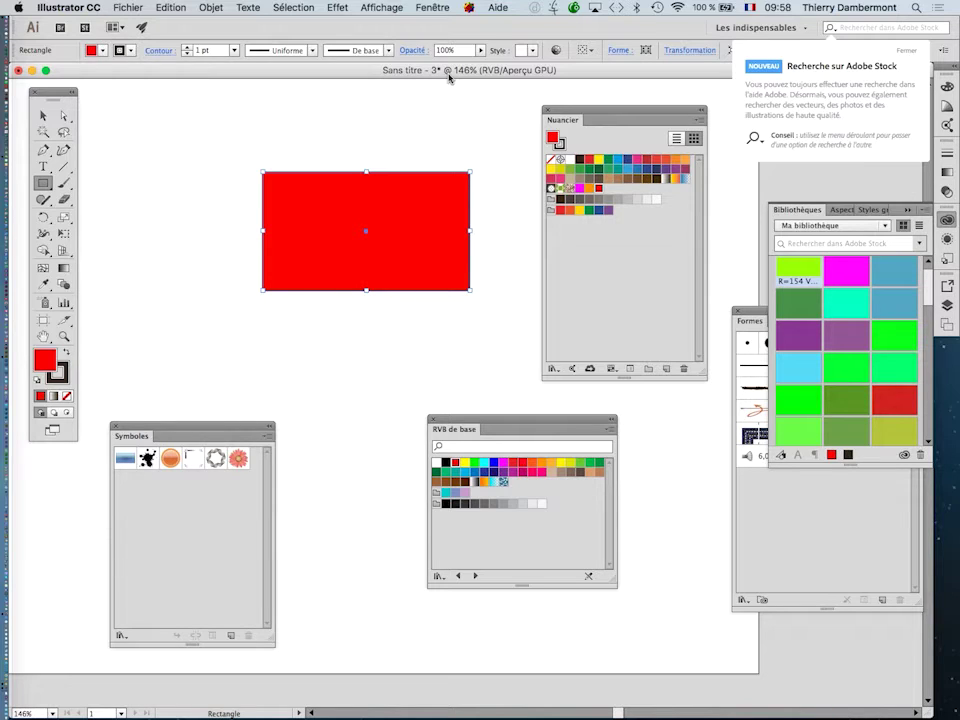
Step: Set the view to 100% and delete the red rectangle from the artboard
drag(529, 71, 556, 76)
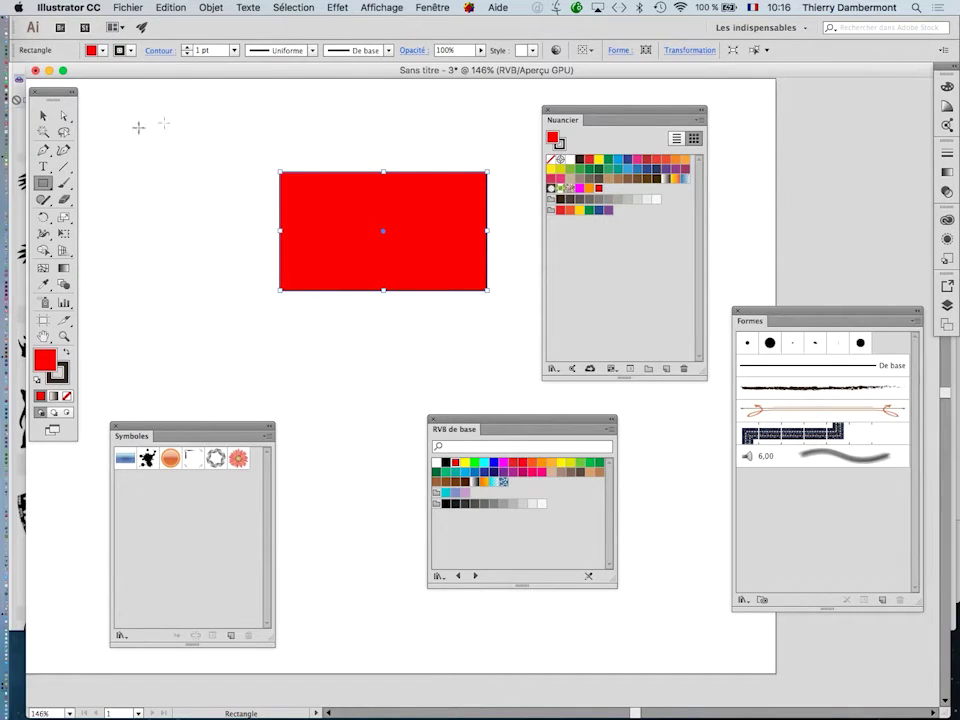
click(43, 115)
key(super+1)
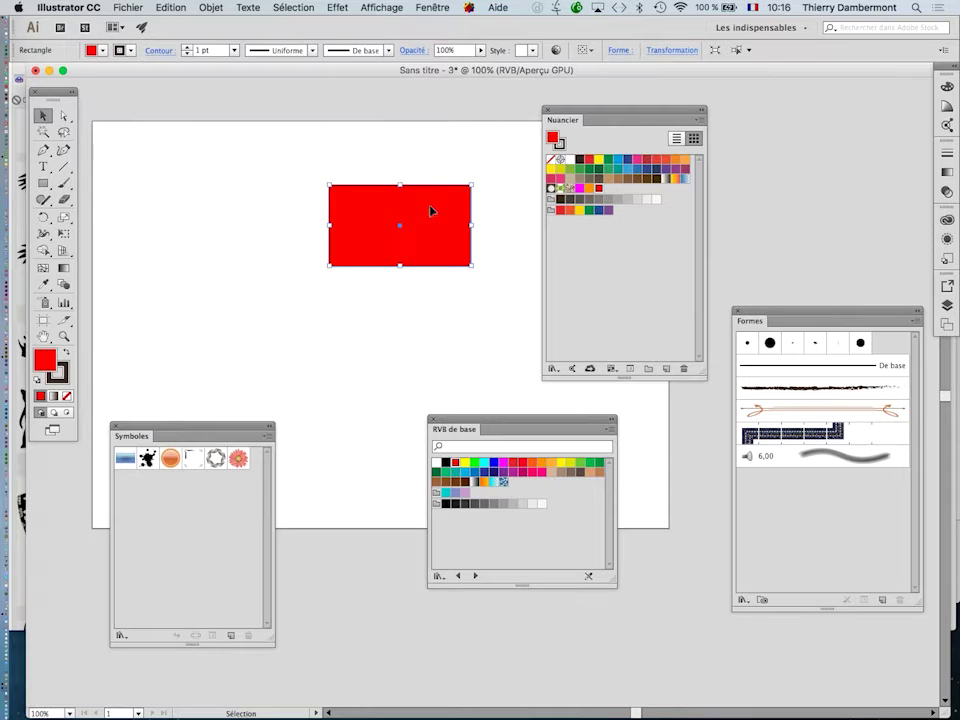
key(Delete)
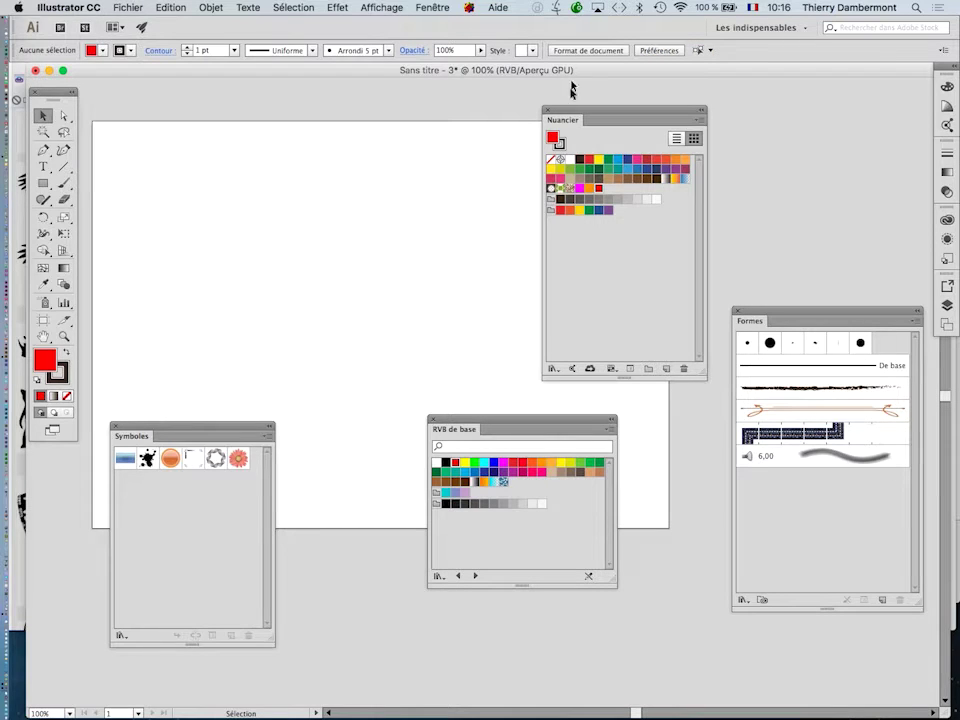
Step: Move the Nuancier, RVB de base and Symboles panels off the artboard so that the whole page is clear
drag(569, 113, 760, 103)
drag(568, 418, 648, 547)
drag(256, 437, 331, 580)
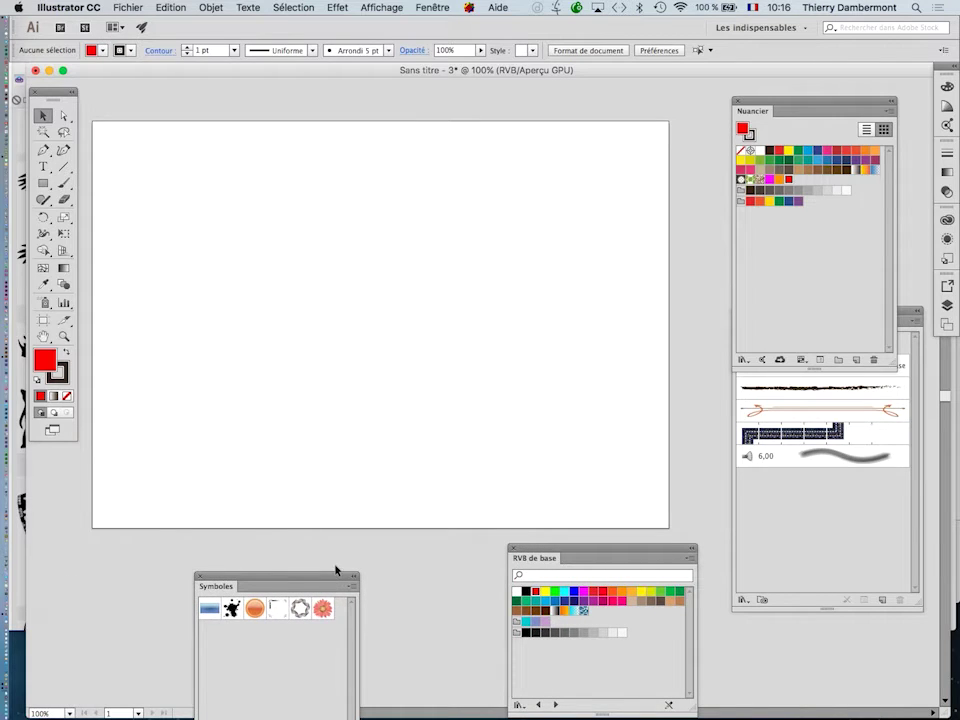
Step: Cycle through the screen modes, leave the document in full-screen mode with the menu bar, and place the artboard between the panels
key(f)
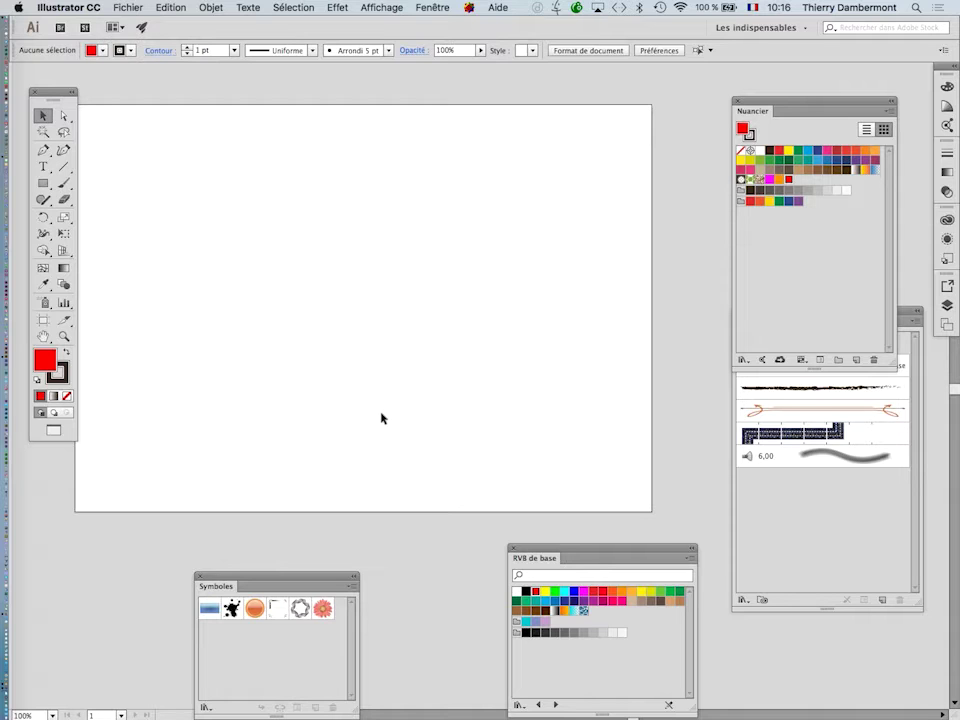
key(f)
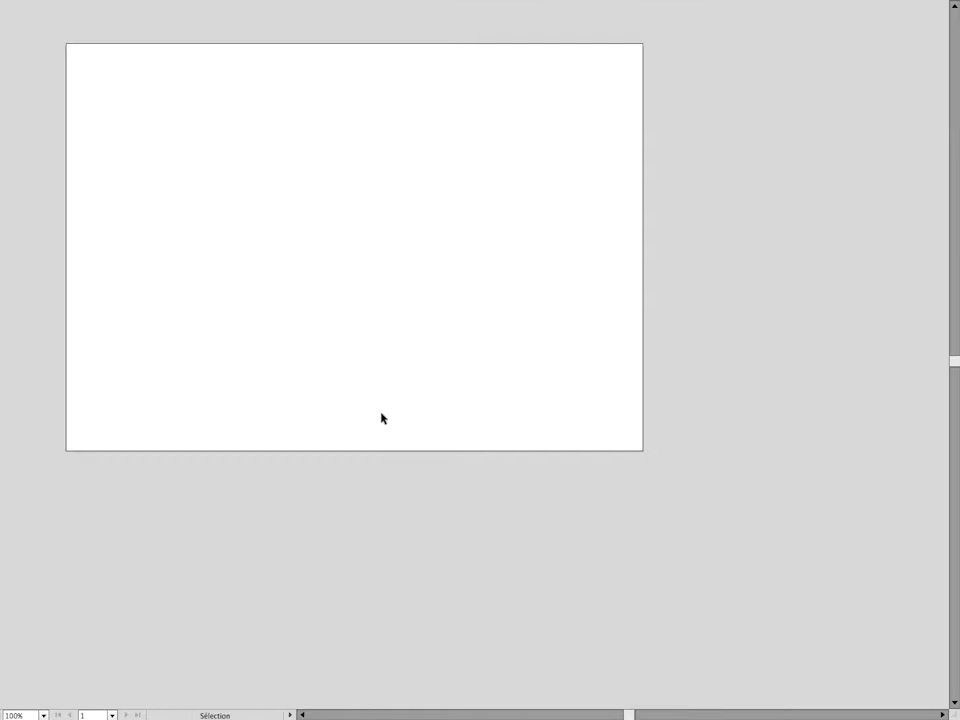
key(f)
key(f)
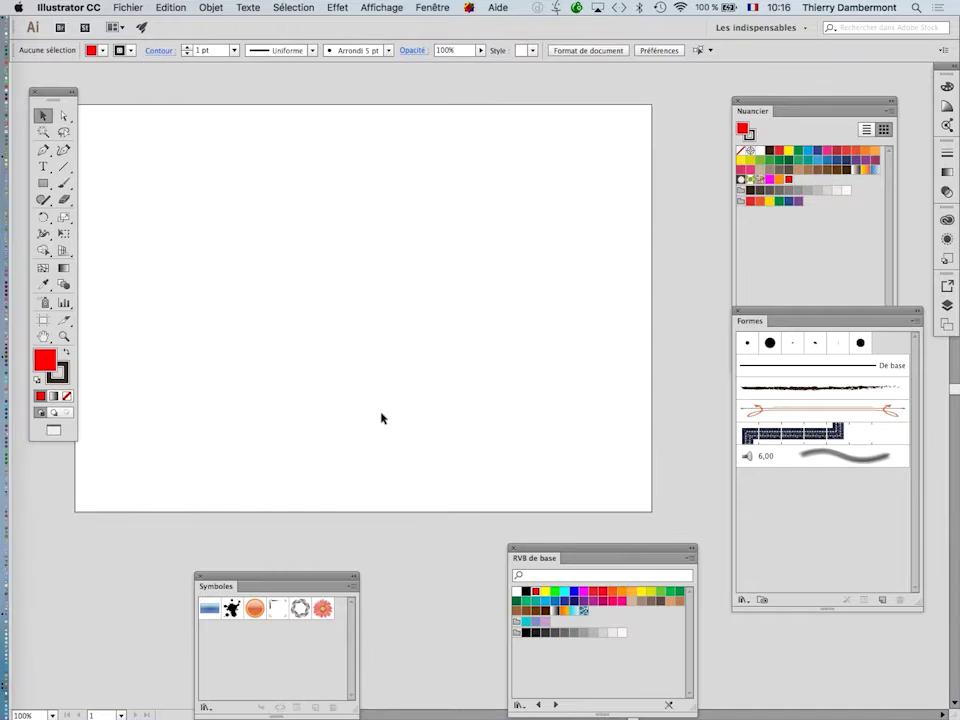
key(f)
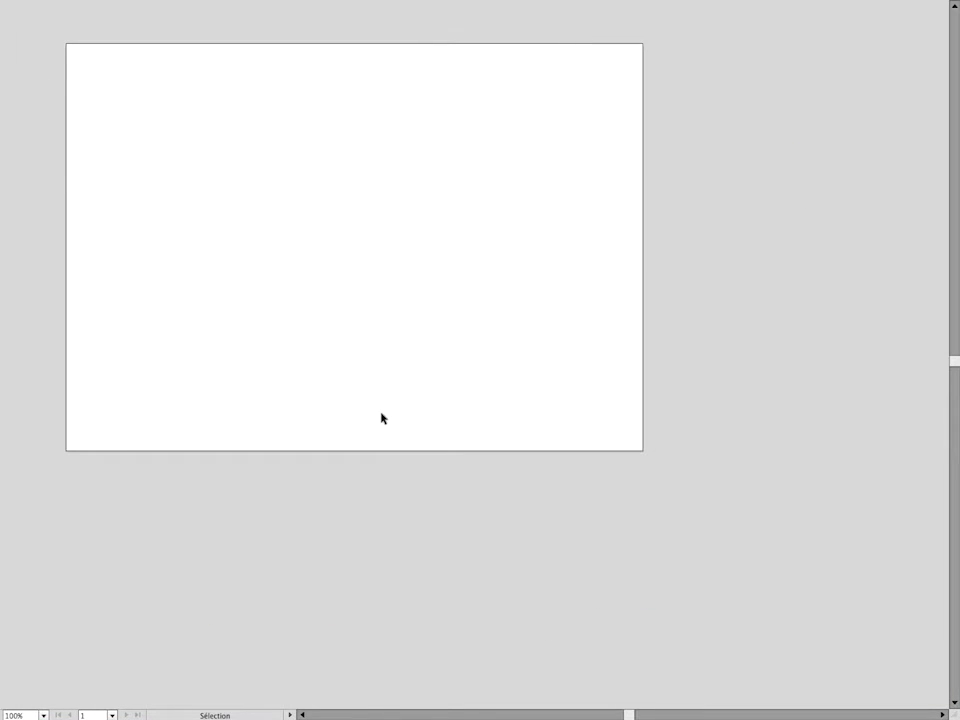
key(f)
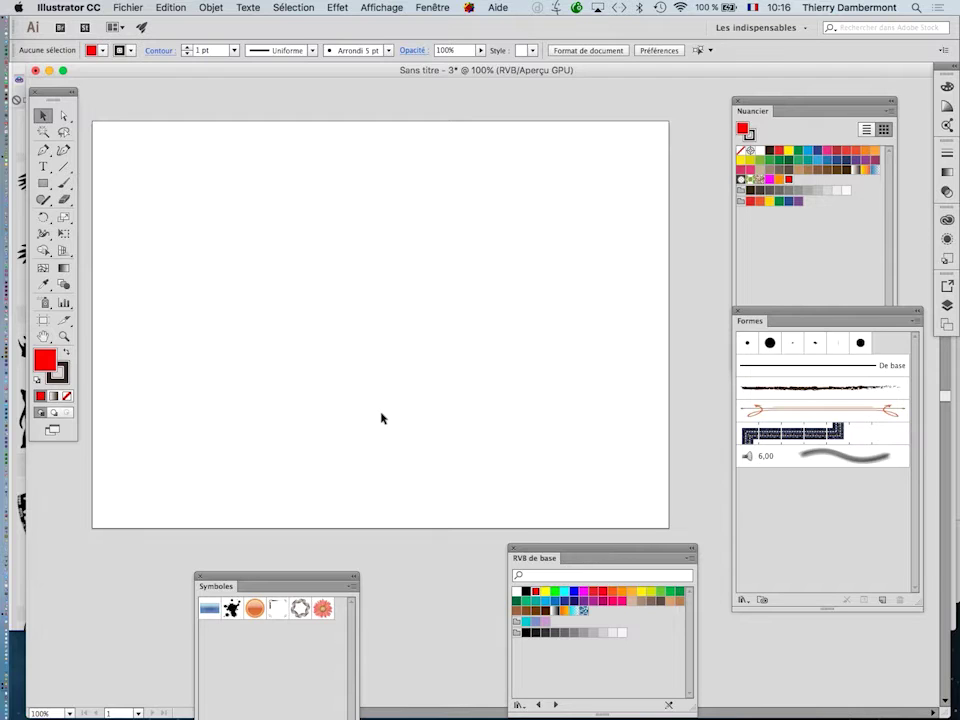
key(f)
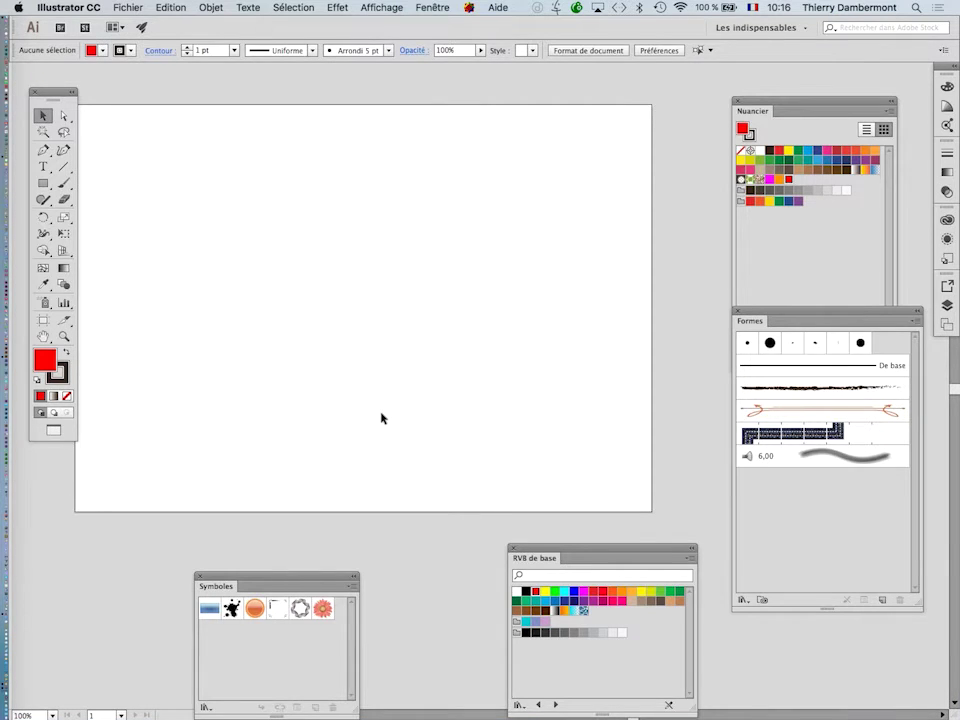
drag(349, 321, 386, 324)
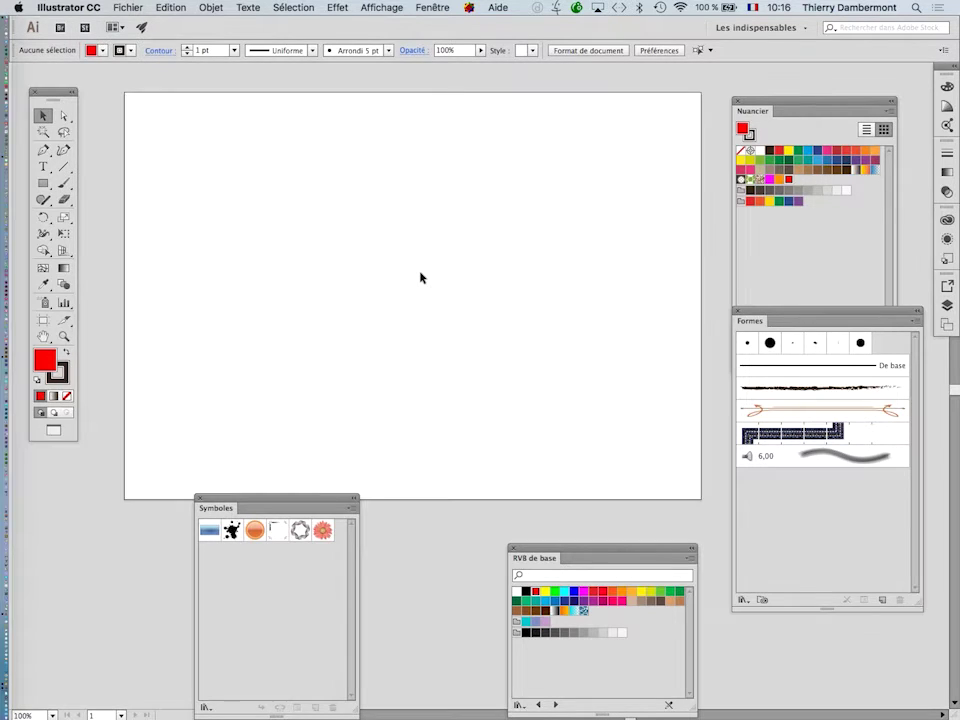
scroll(420, 277, down, 1)
scroll(420, 277, up, 1)
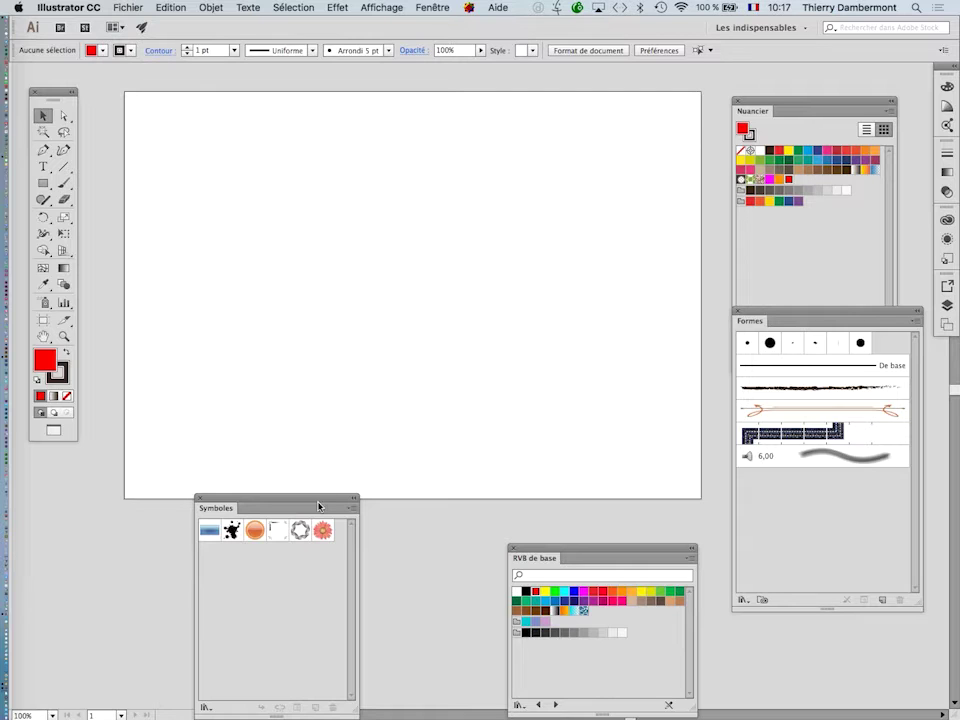
Step: Shorten the Symboles and Nuancier panels and arrange them with RVB de base around the artboard without covering it
drag(319, 505, 258, 390)
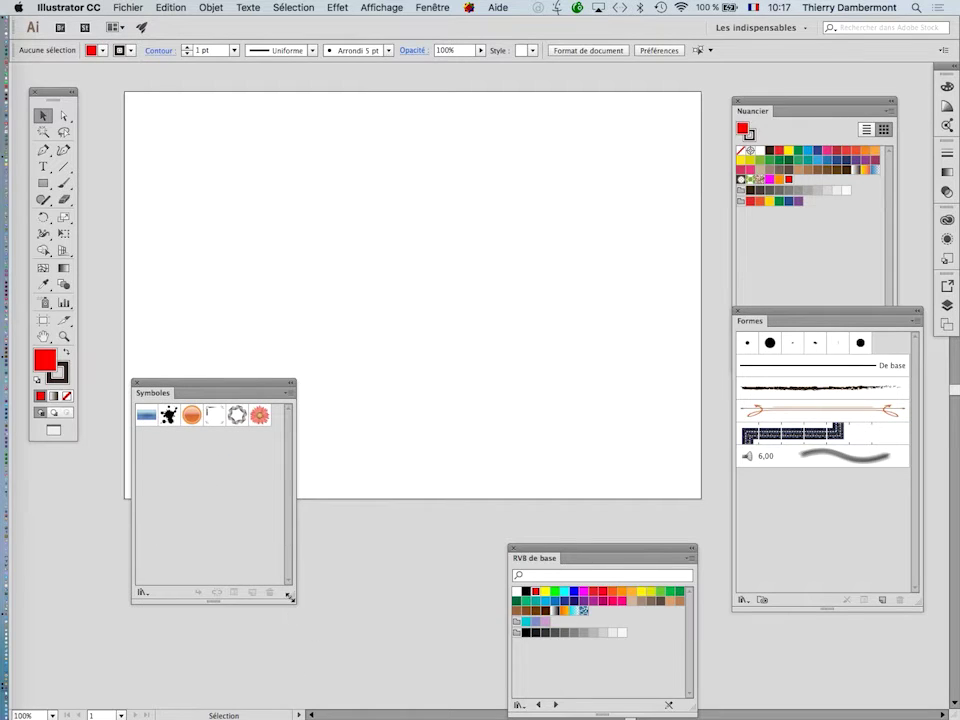
drag(290, 596, 290, 467)
drag(262, 386, 169, 551)
drag(556, 558, 406, 444)
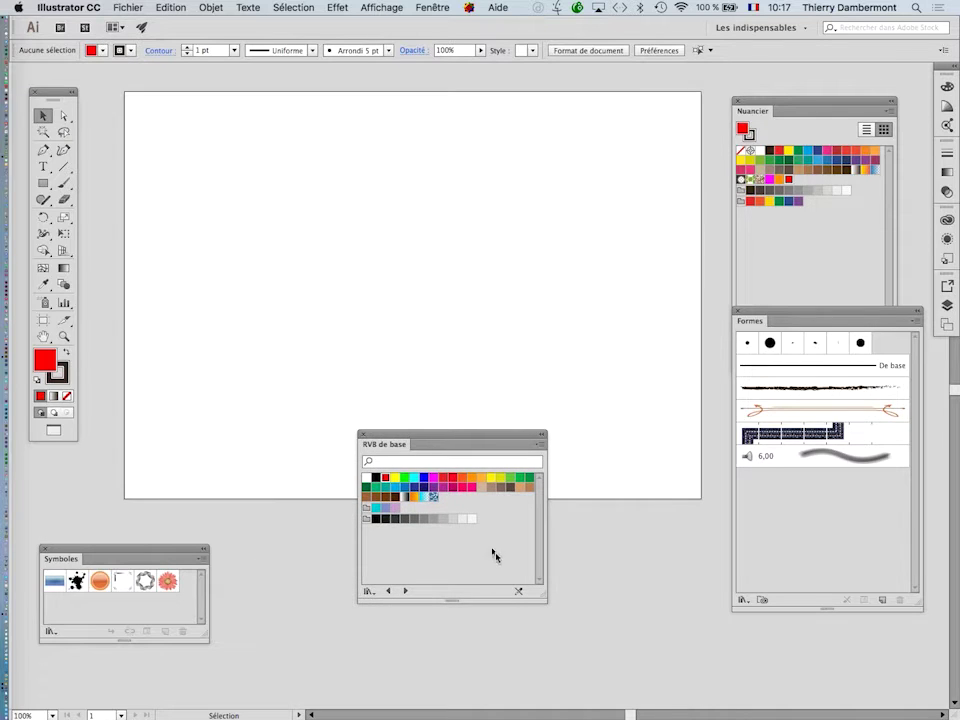
drag(478, 431, 572, 538)
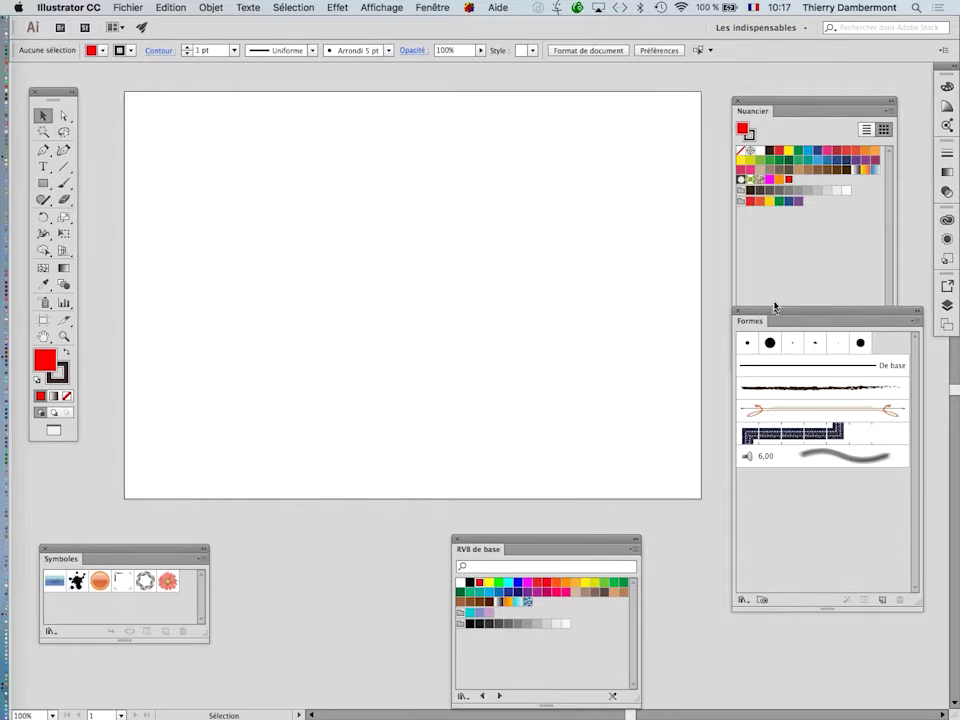
drag(777, 98, 769, 84)
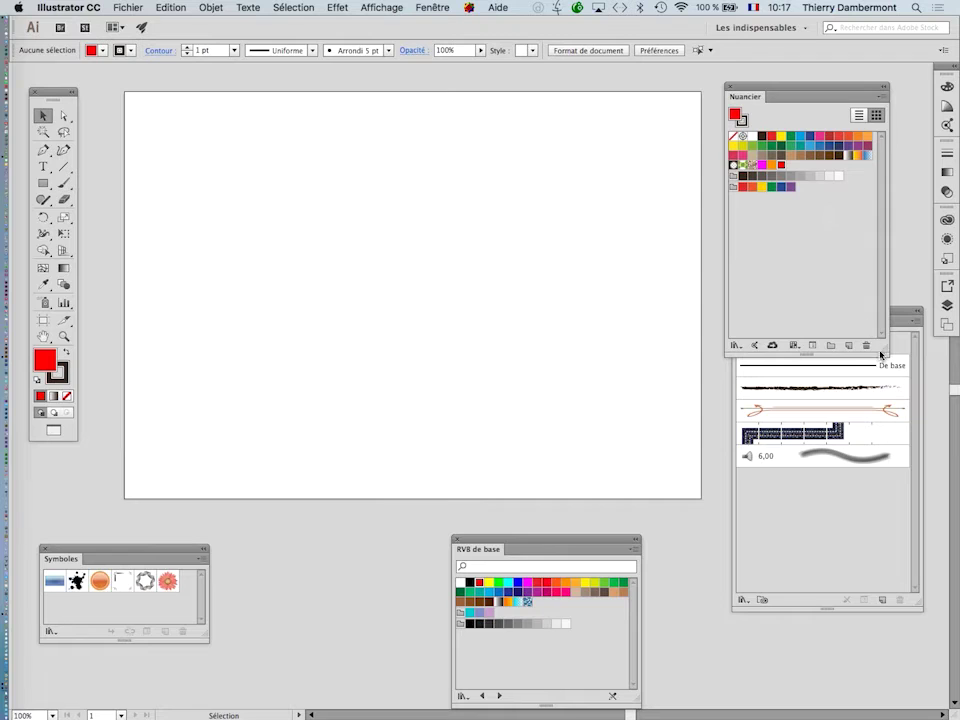
drag(880, 355, 883, 255)
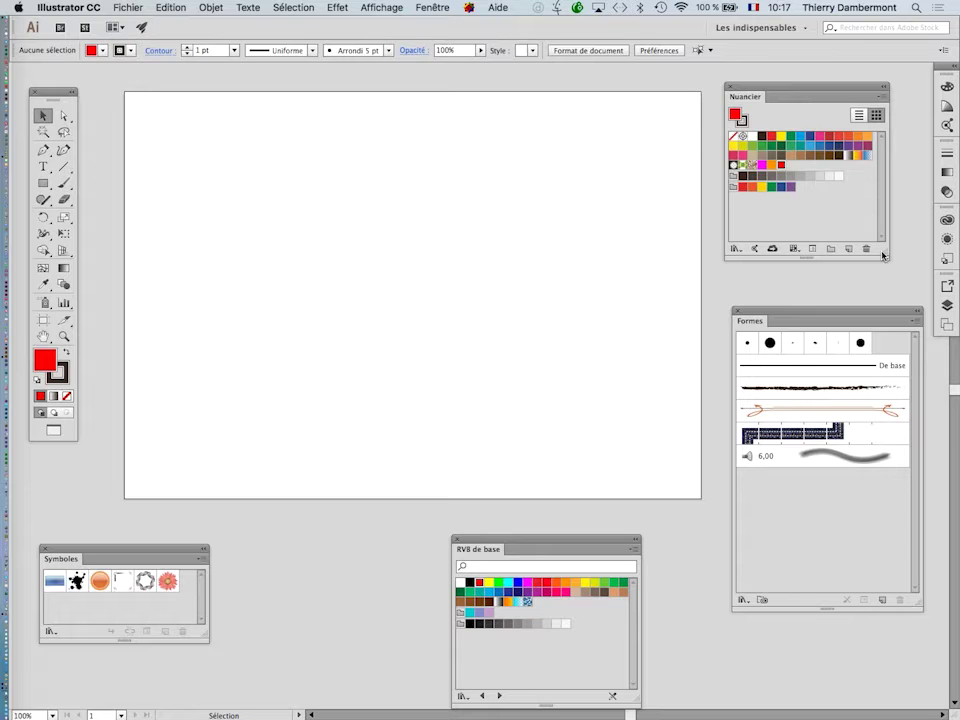
Step: Import monkey.jpg from the B1C1 AI folder as a linked image, place it nearly as tall as the artboard, and move it to the centre
click(124, 7)
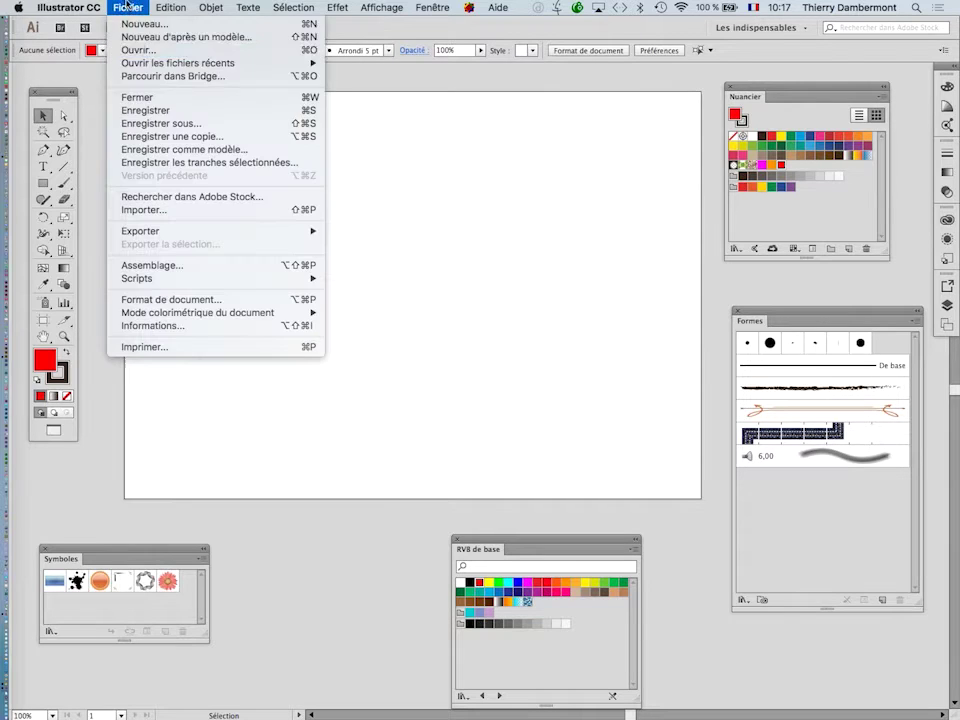
click(176, 209)
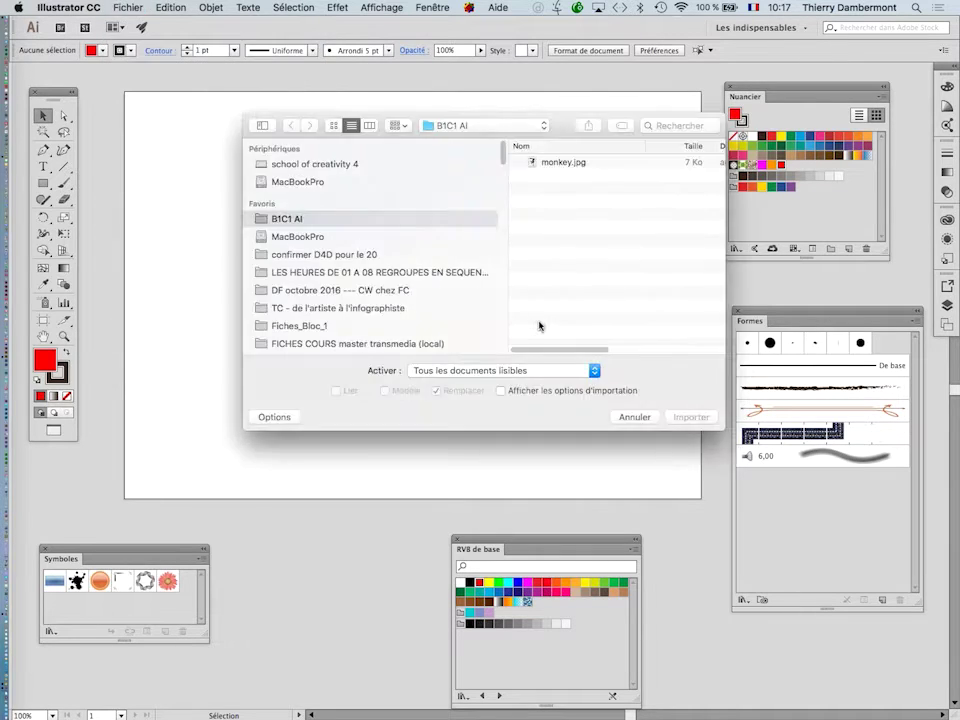
click(558, 163)
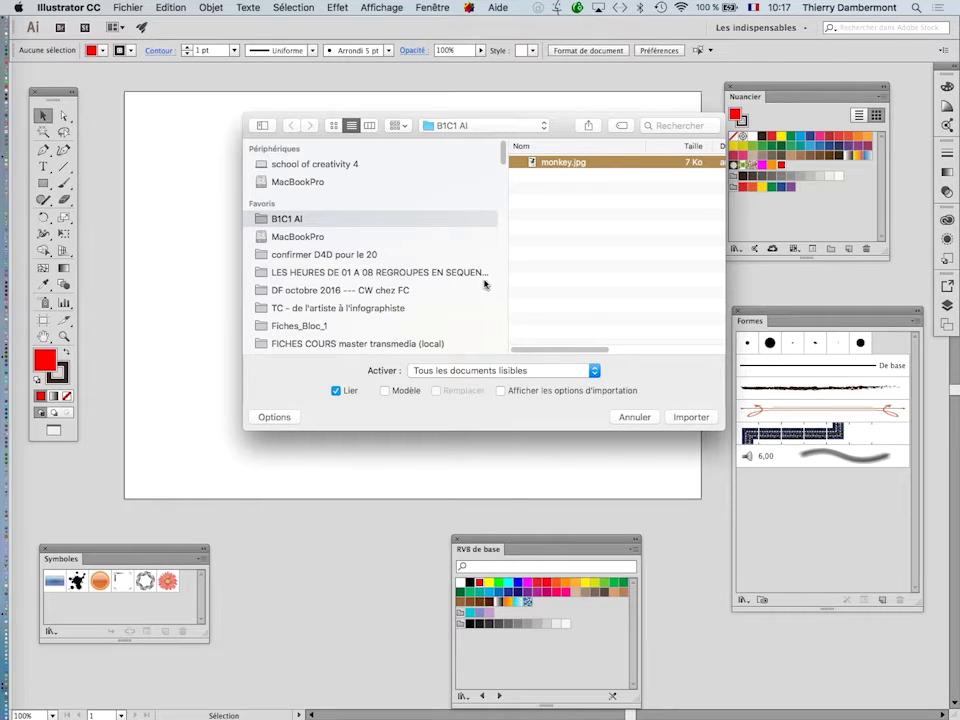
mouse_move(566, 126)
mouse_down()
mouse_move(510, 220)
mouse_move(549, 165)
mouse_move(552, 142)
mouse_up()
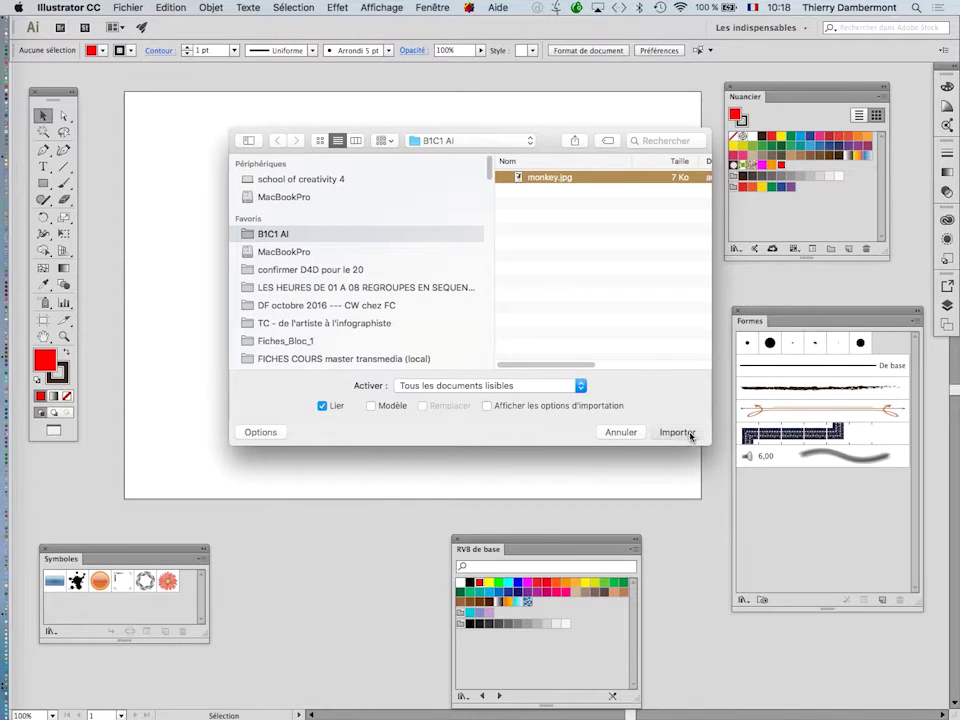
click(959, 455)
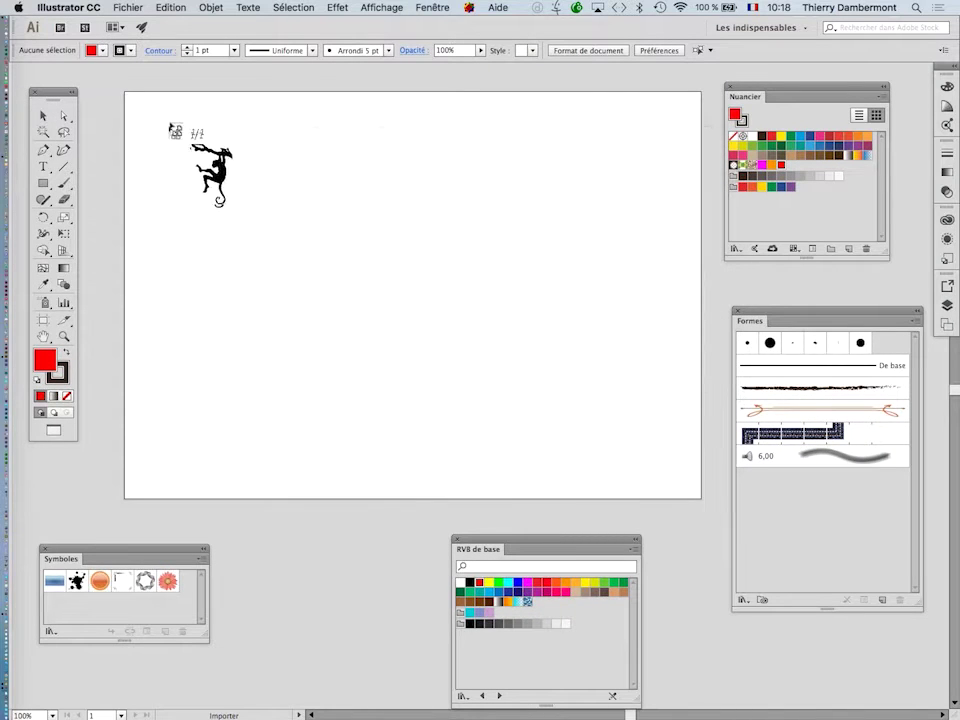
drag(174, 112, 500, 452)
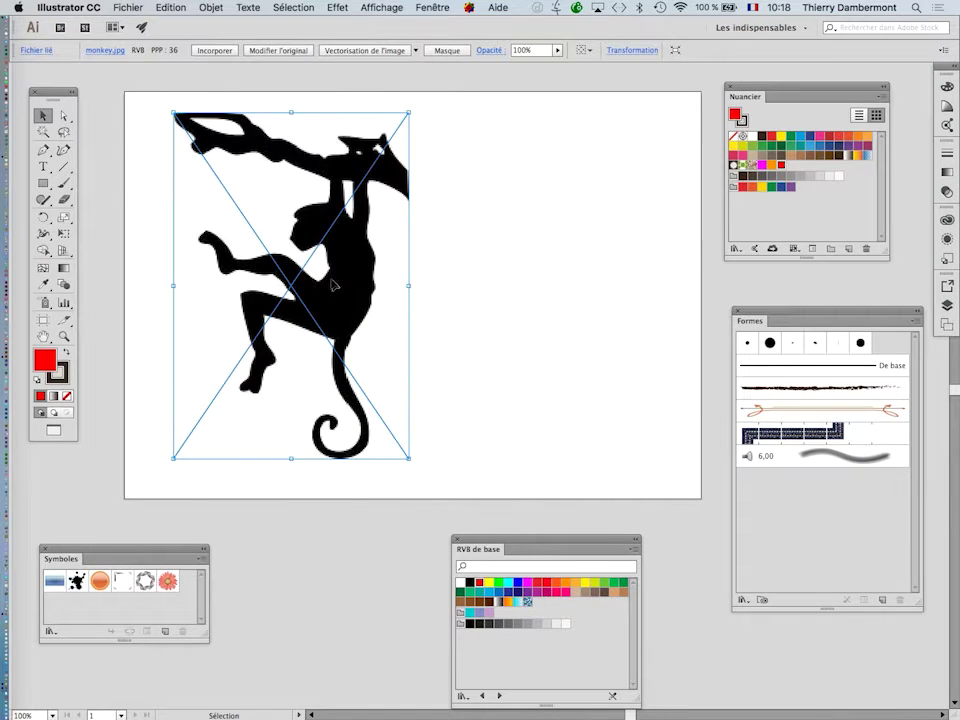
drag(333, 285, 479, 273)
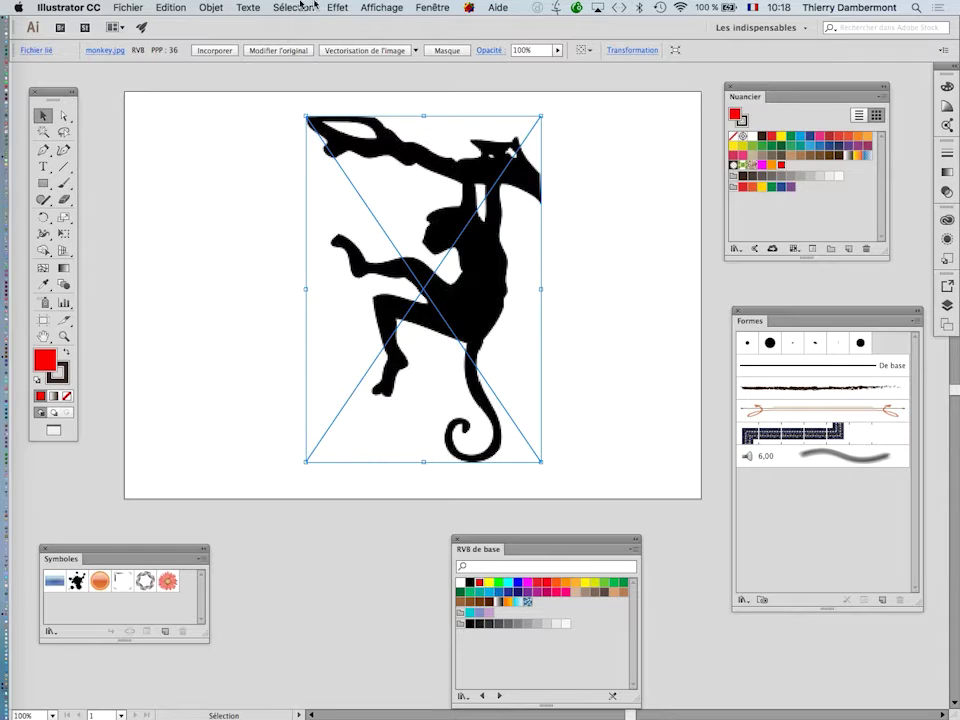
Step: Hide the artboards and examine the whole canvas around the monkey image, with the RVB de base panel moved clear of it
click(378, 7)
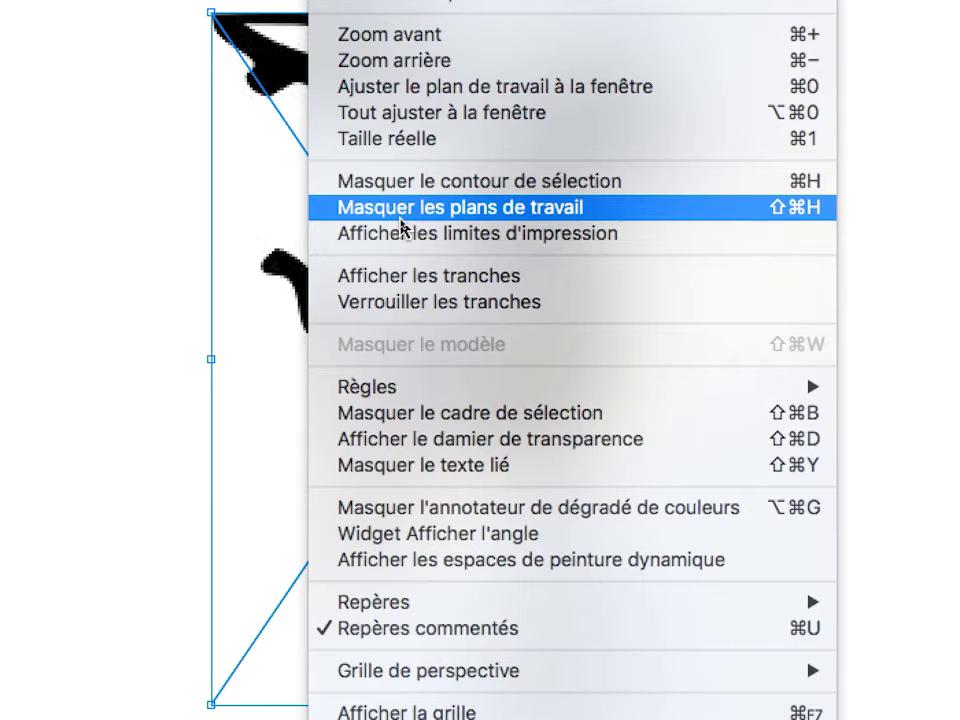
click(400, 222)
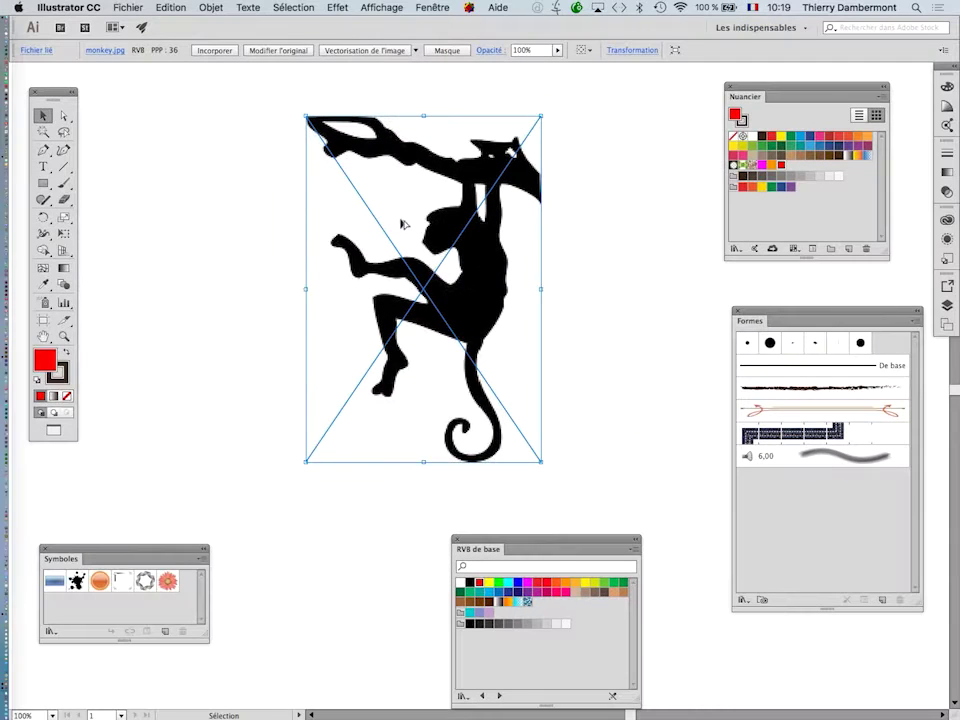
scroll(402, 223, down, 6)
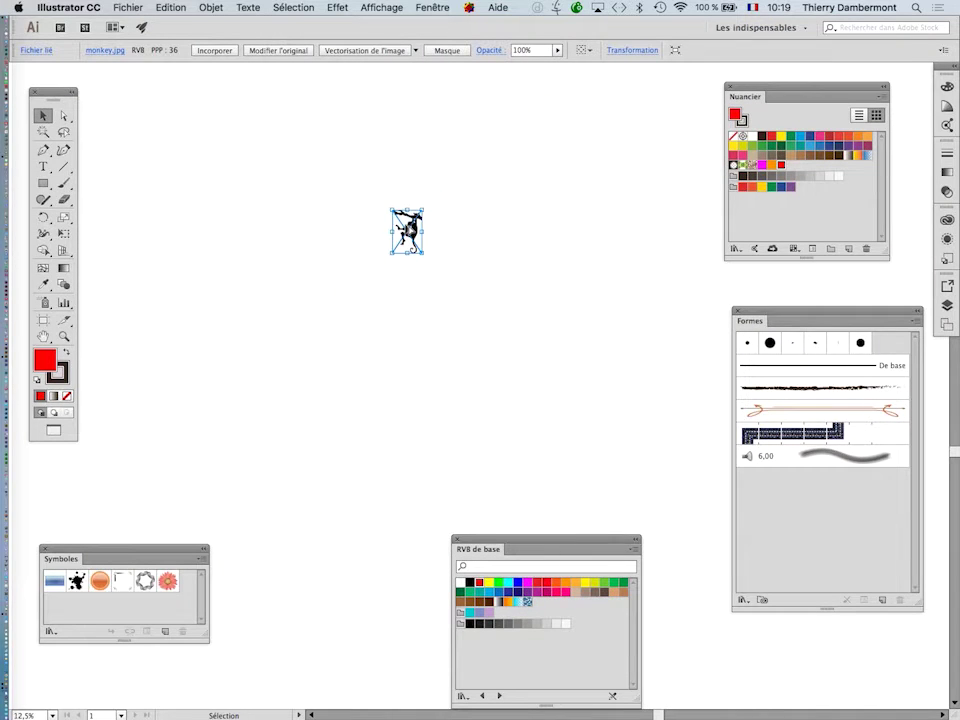
scroll(386, 336, down, 1)
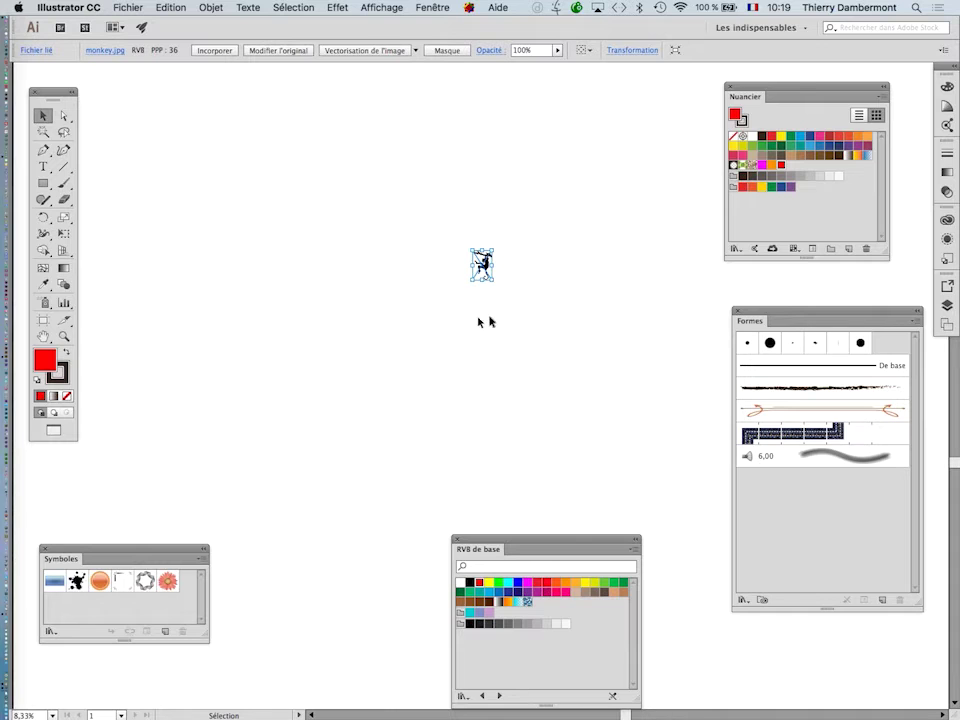
scroll(487, 322, up, 2)
scroll(441, 339, up, 3)
scroll(441, 339, right, 2)
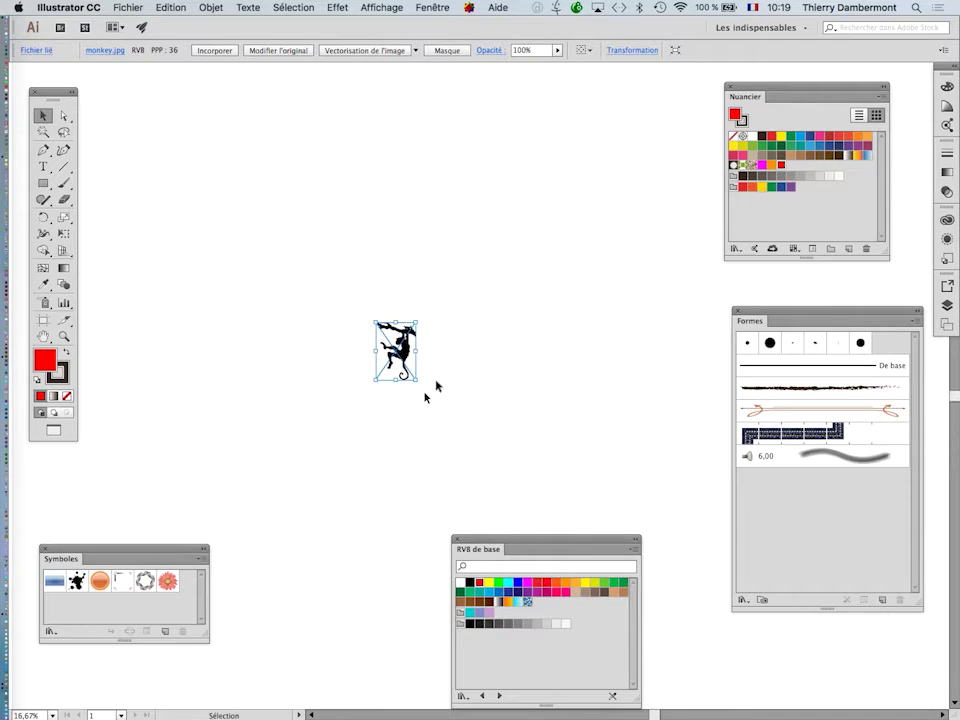
scroll(461, 356, down, 5)
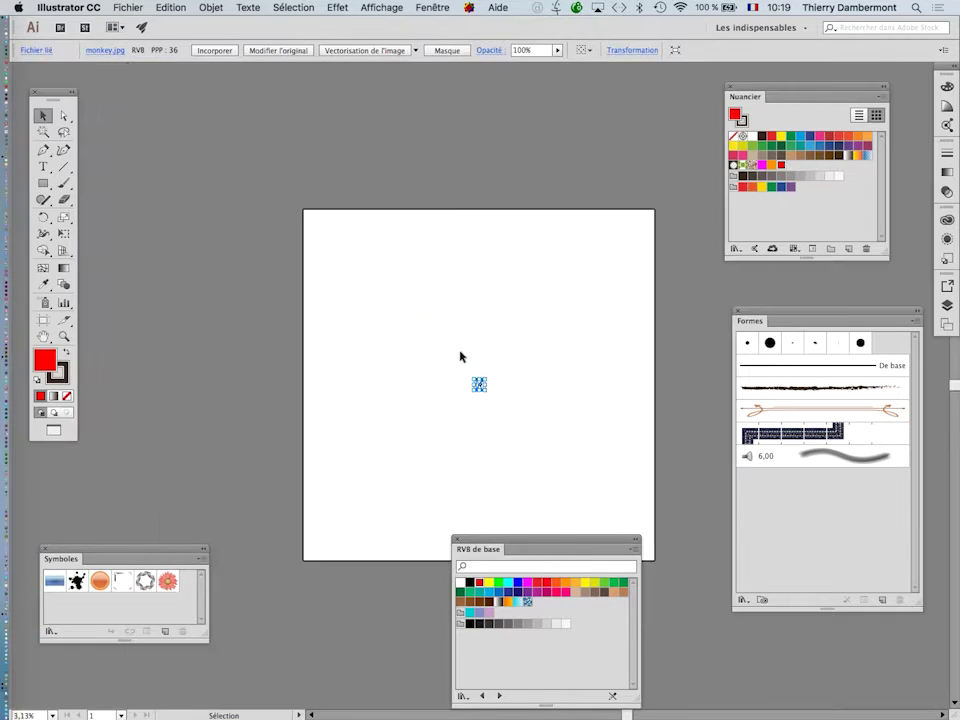
drag(499, 542, 709, 613)
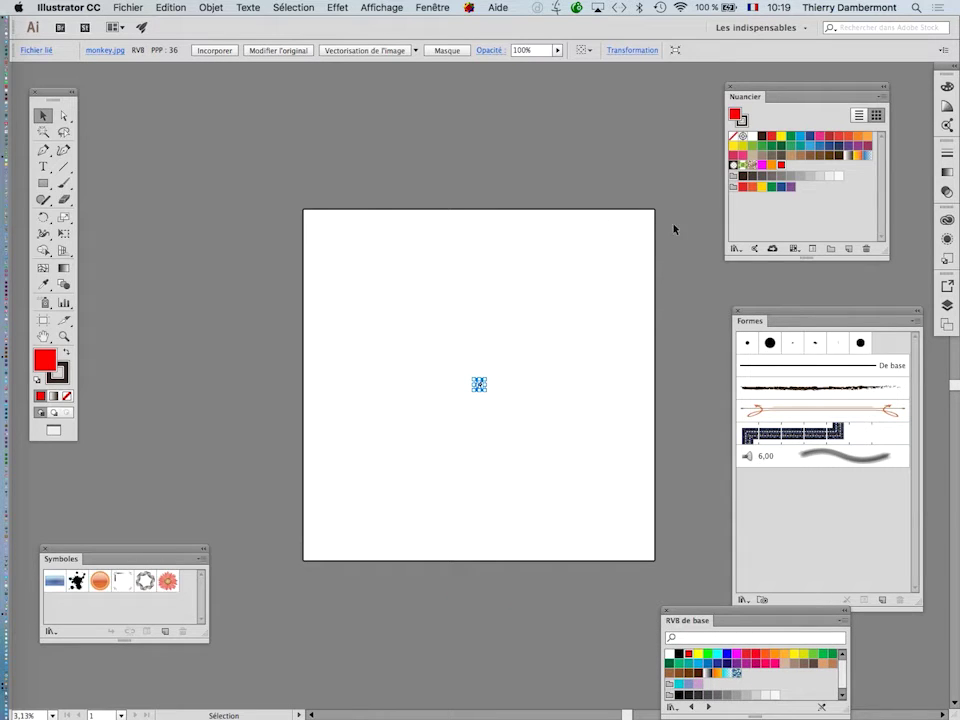
scroll(493, 384, up, 6)
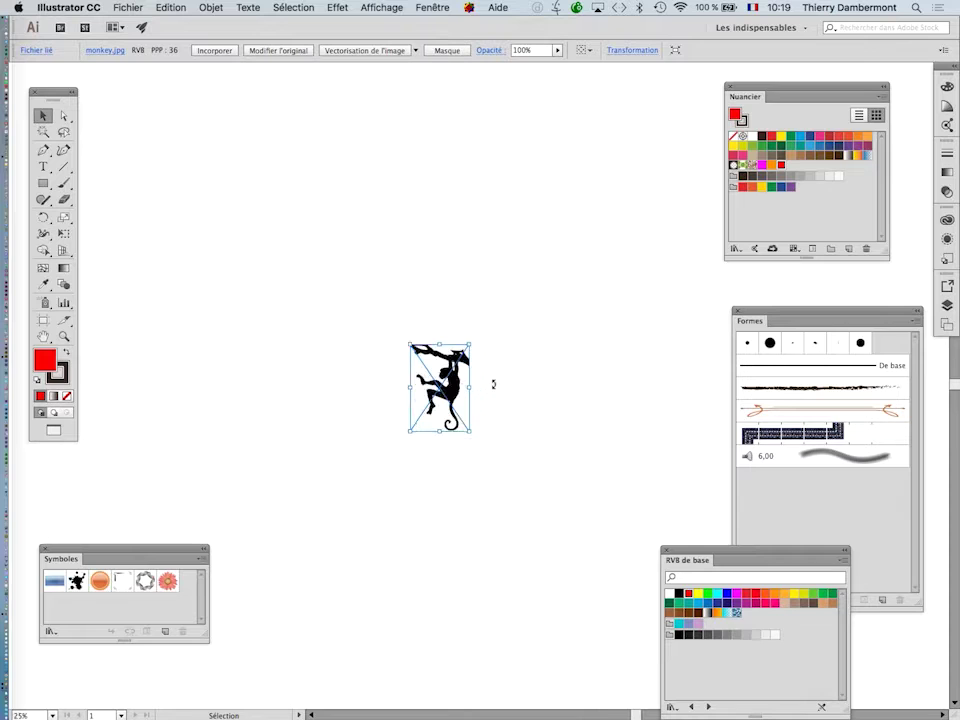
Step: Delete the placed monkey.jpg image from the document
scroll(493, 384, up, 3)
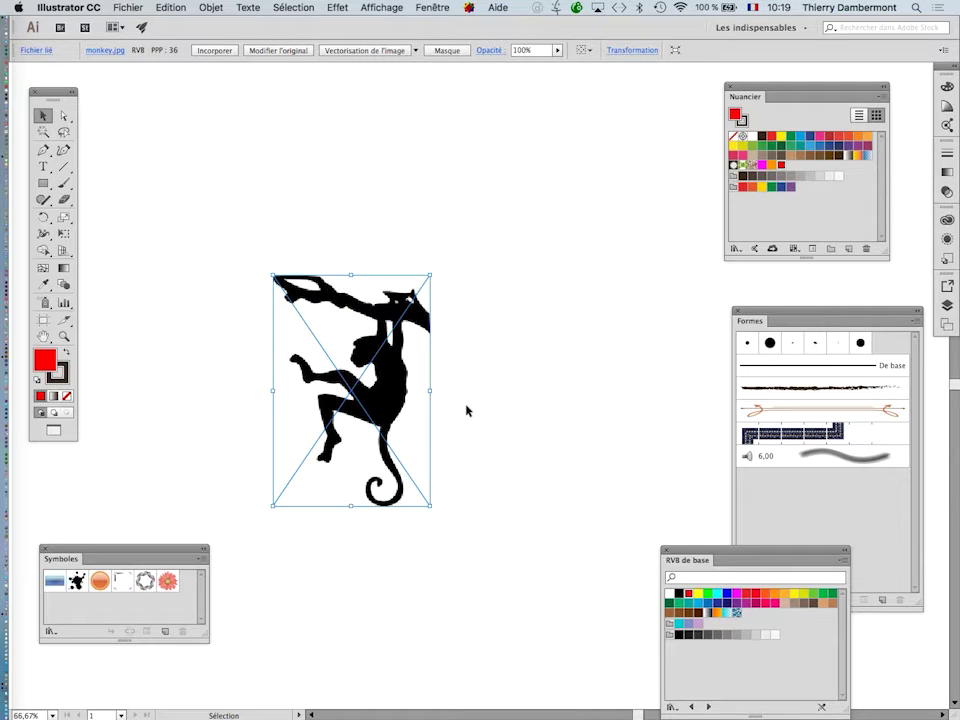
key(Delete)
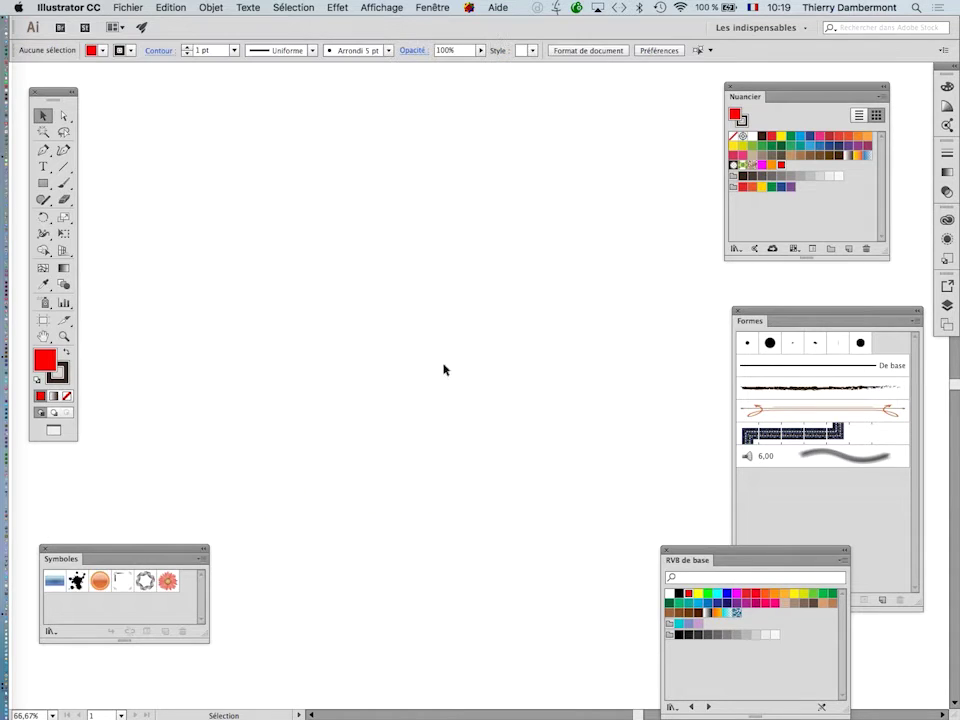
Step: Draw a large closed three-point red shape with the Pen tool in the canvas's upper half, with curved sides and a sharp peak
key(super+minus)
key(super+minus)
key(super+minus)
key(super+minus)
key(super+minus)
key(super+minus)
drag(392, 330, 272, 266)
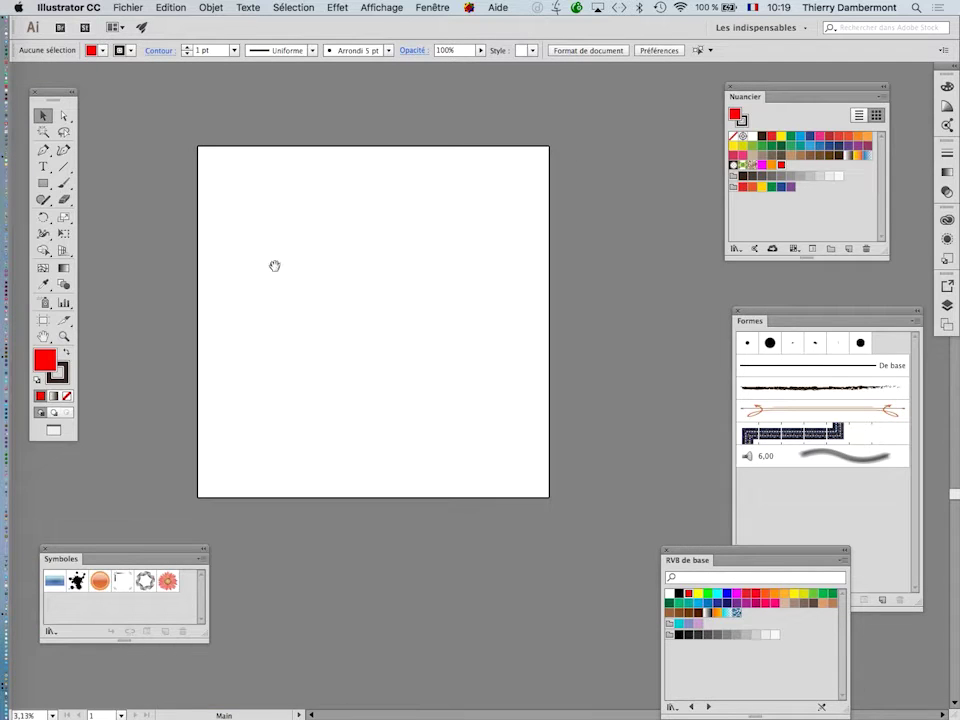
click(43, 149)
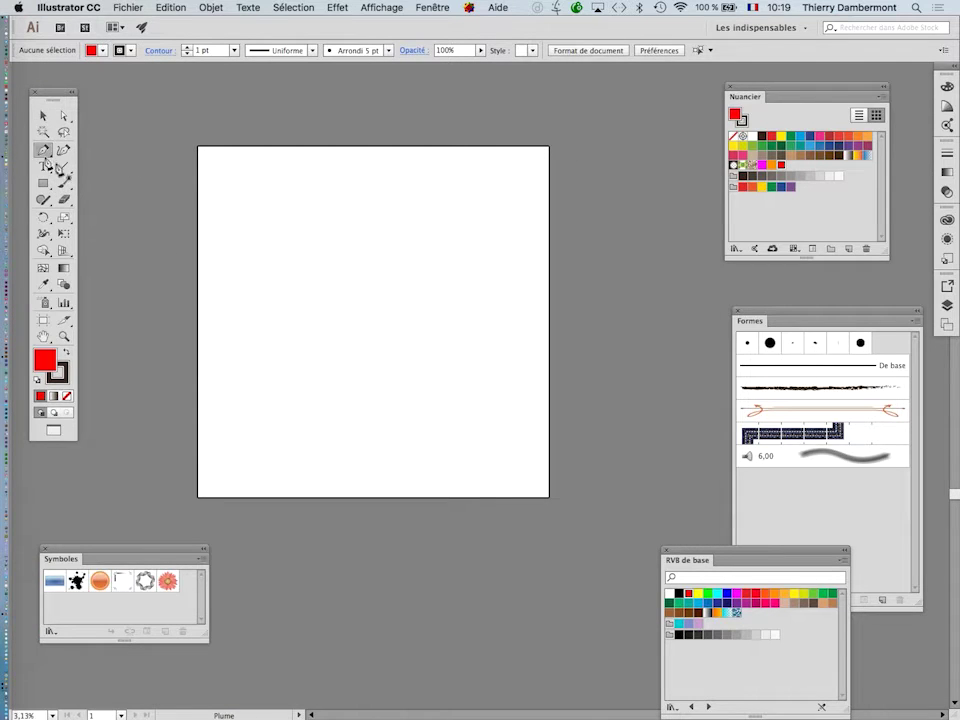
click(263, 302)
drag(350, 228, 364, 189)
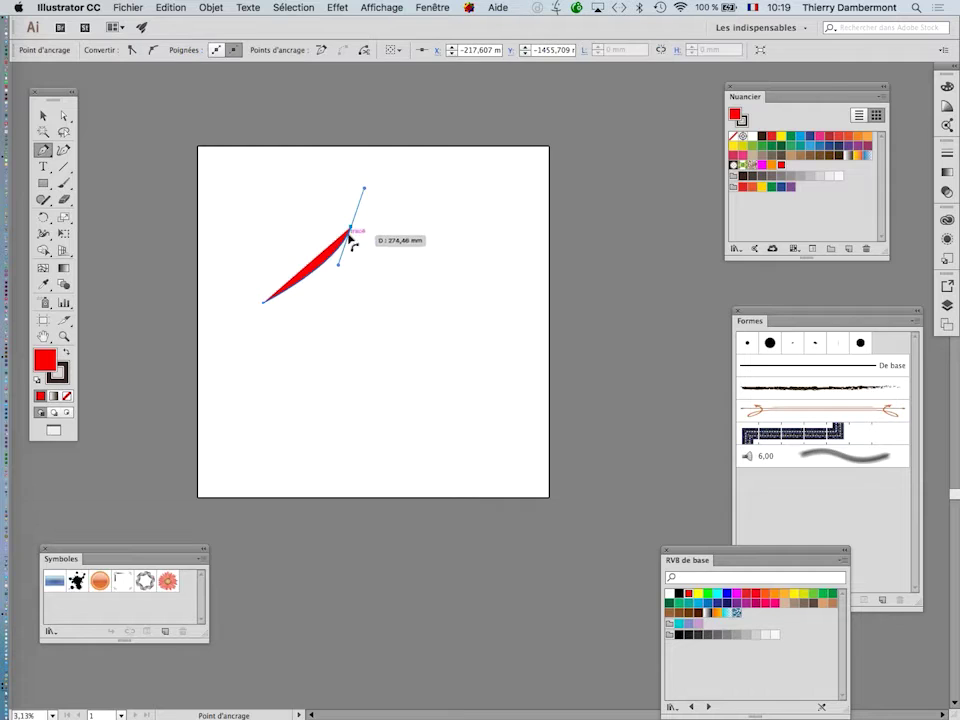
click(351, 229)
mouse_move(390, 291)
mouse_down()
mouse_move(443, 304)
mouse_move(392, 295)
mouse_up()
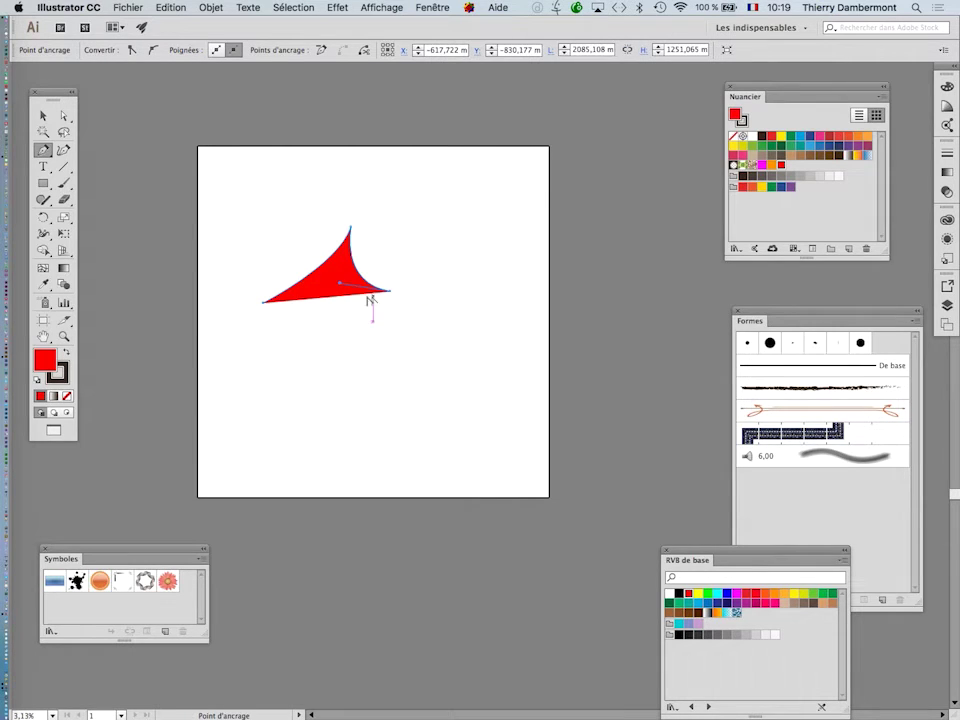
click(263, 305)
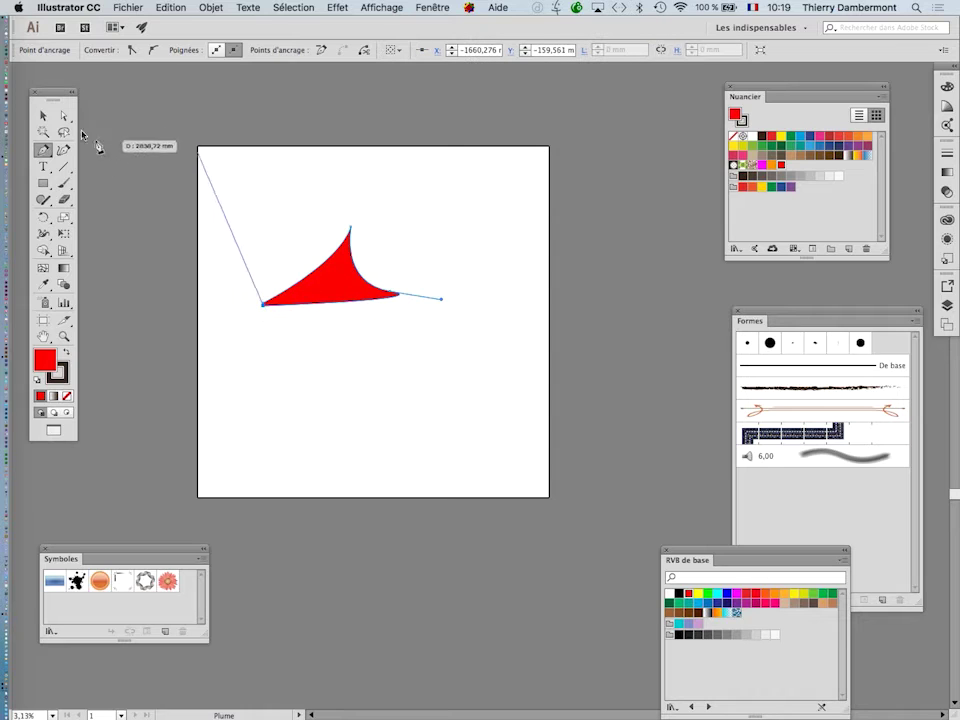
Step: Show the artboard on the canvas and delete the large red shape
click(47, 115)
click(317, 313)
click(336, 296)
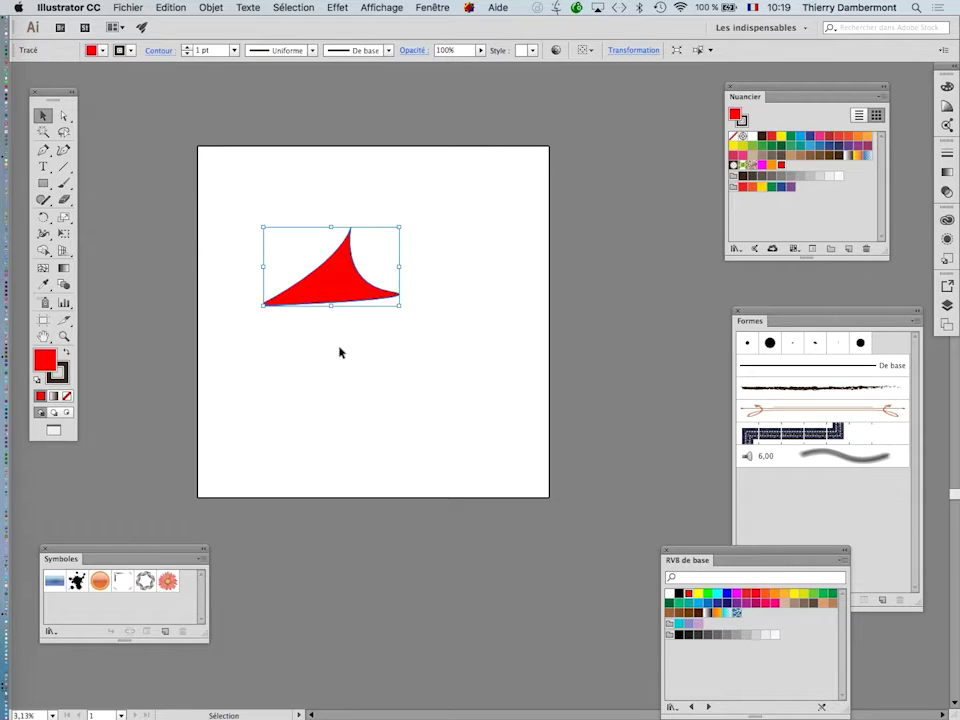
click(378, 8)
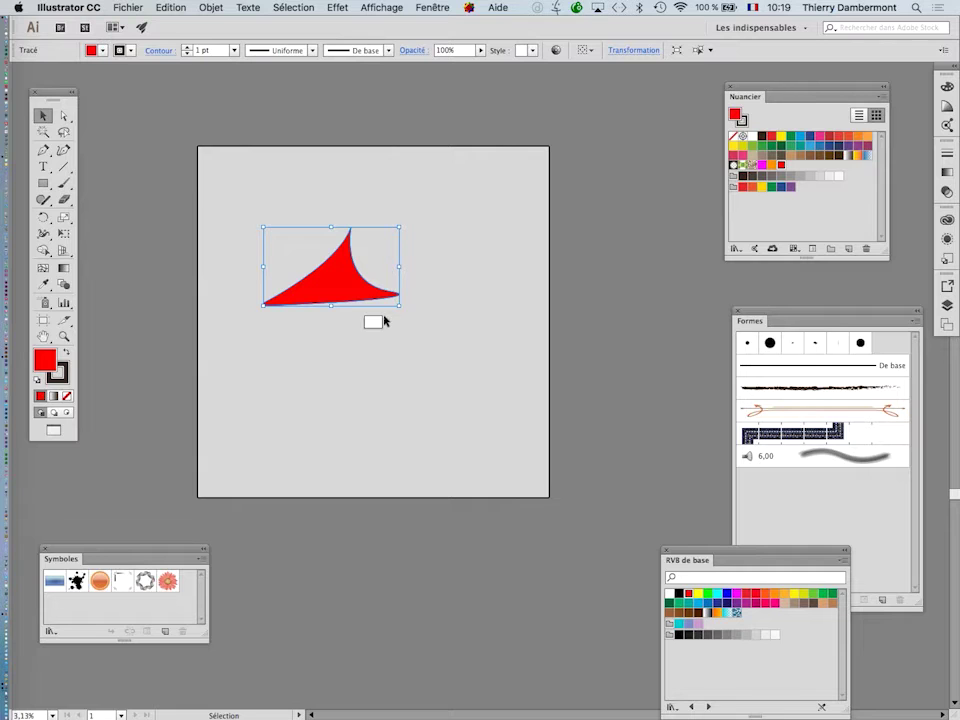
key(super)
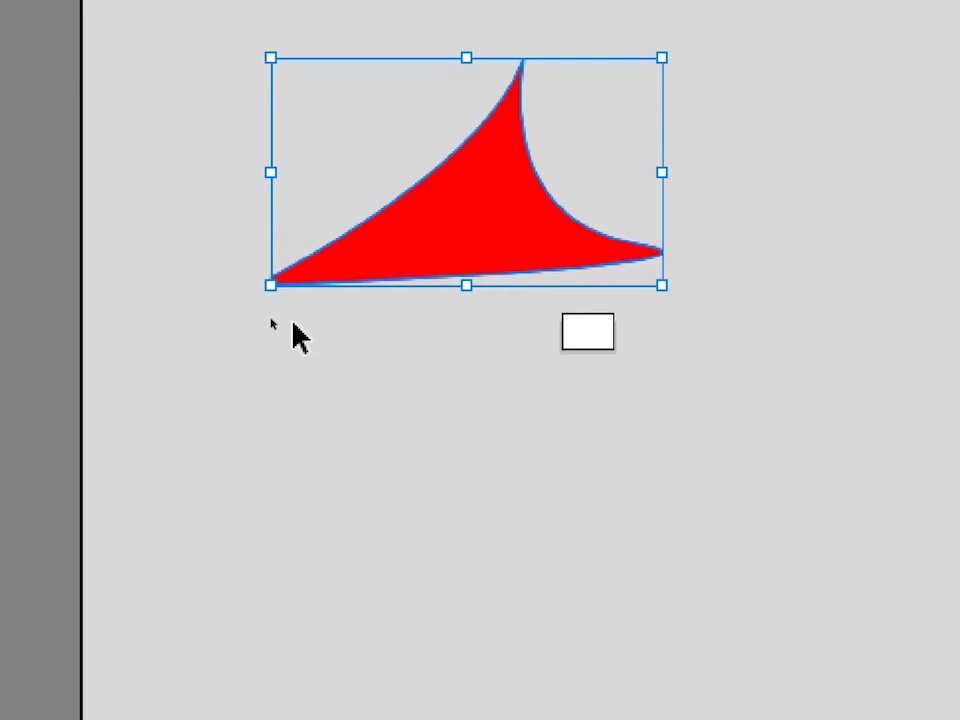
key(Delete)
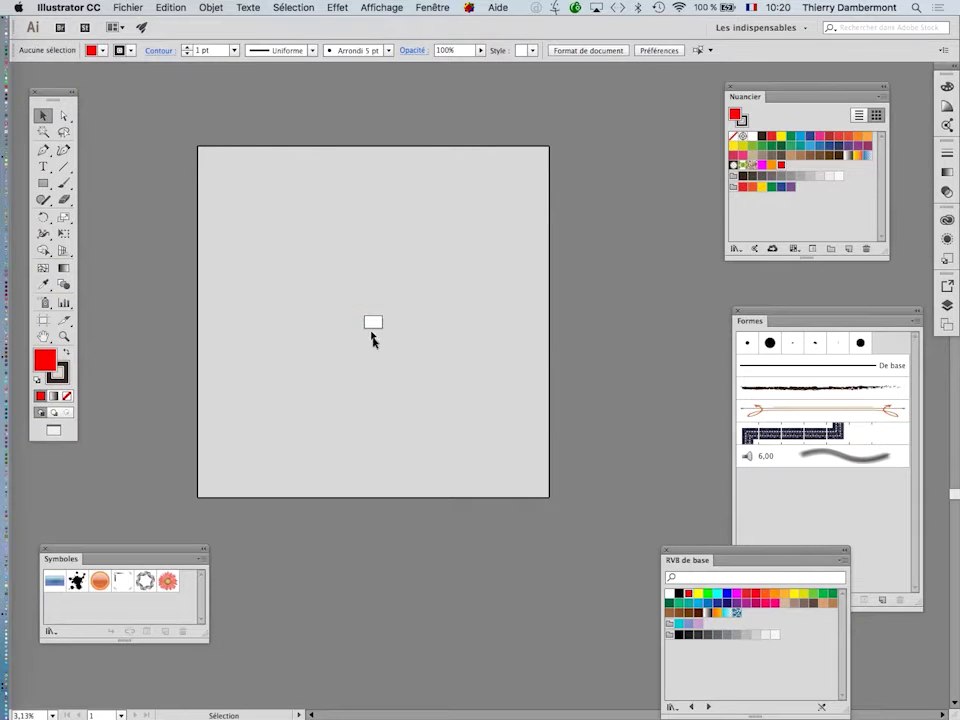
Step: Magnify the artboard to 64000% and switch the document to the windowed screen mode
key(super+equal)
key(super+equal)
key(super+equal)
key(super+equal)
key(super+equal)
key(super+equal)
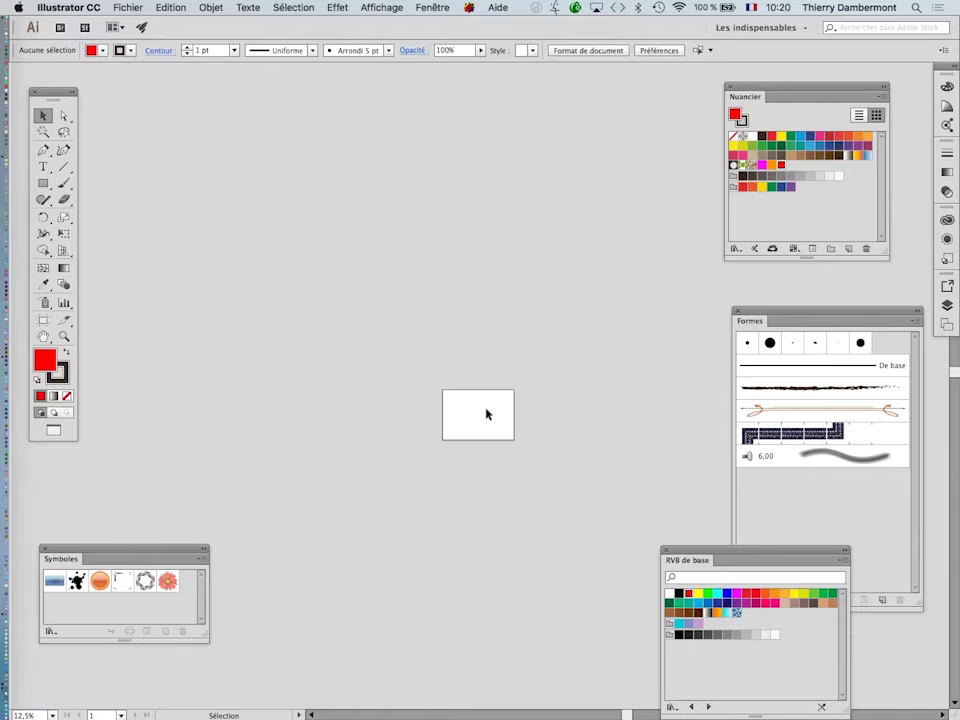
key(super+equal)
key(super+equal)
key(super+equal)
key(super+equal)
key(super+equal)
key(super+equal)
key(super+equal)
key(super+equal)
key(super+equal)
key(super+equal)
key(super+equal)
key(super+equal)
key(super+equal)
key(super+equal)
key(super+equal)
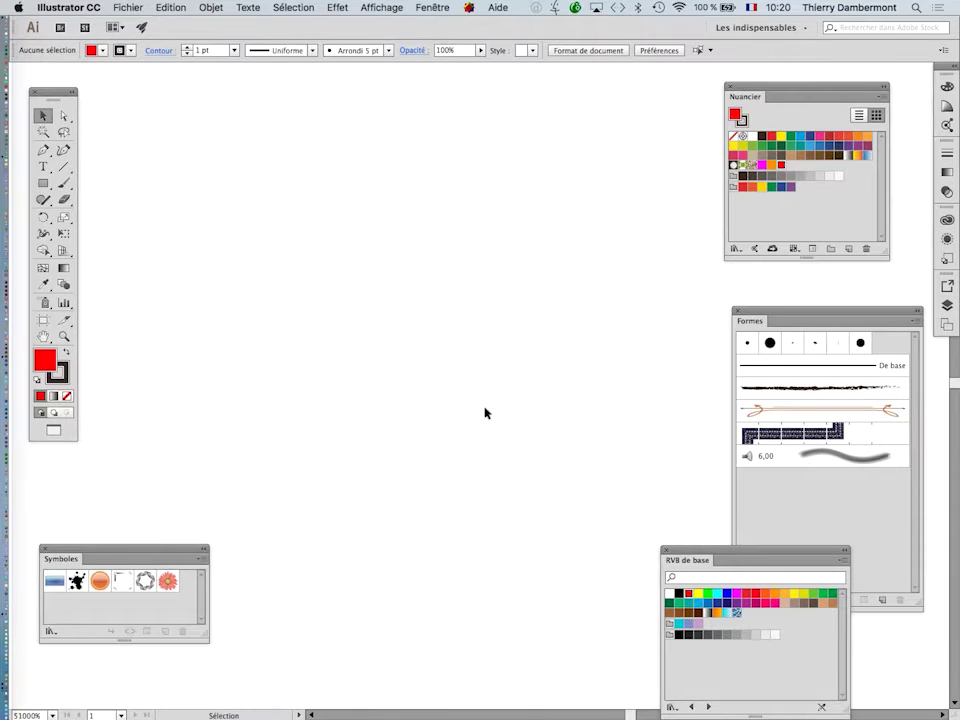
key(f)
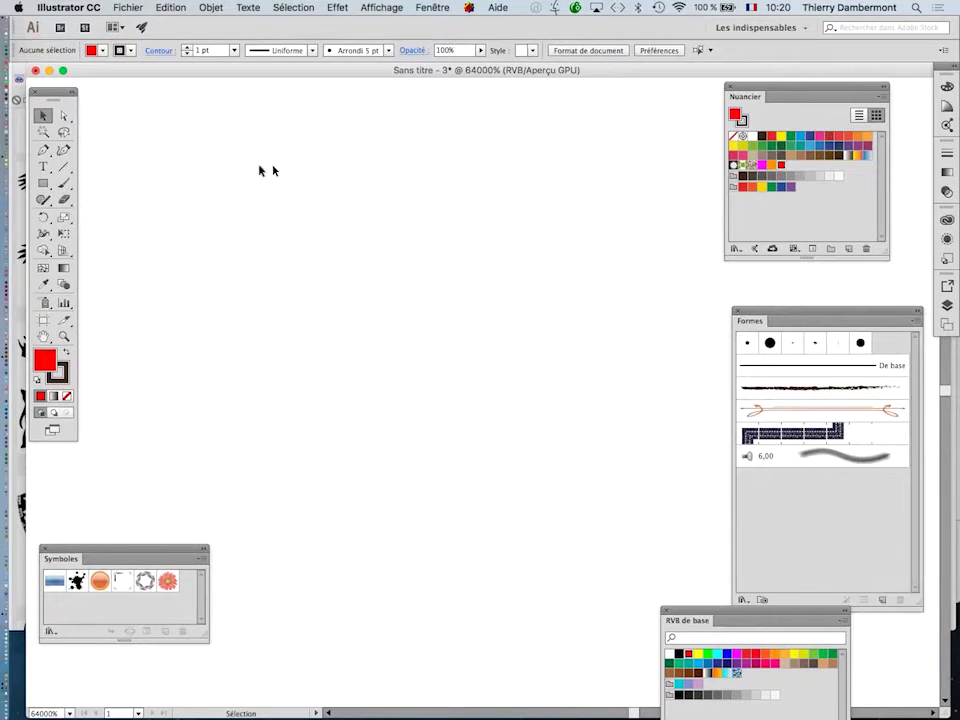
Step: Start a red-filled path with one curved segment using the Pen tool, and remove its stroke
click(43, 149)
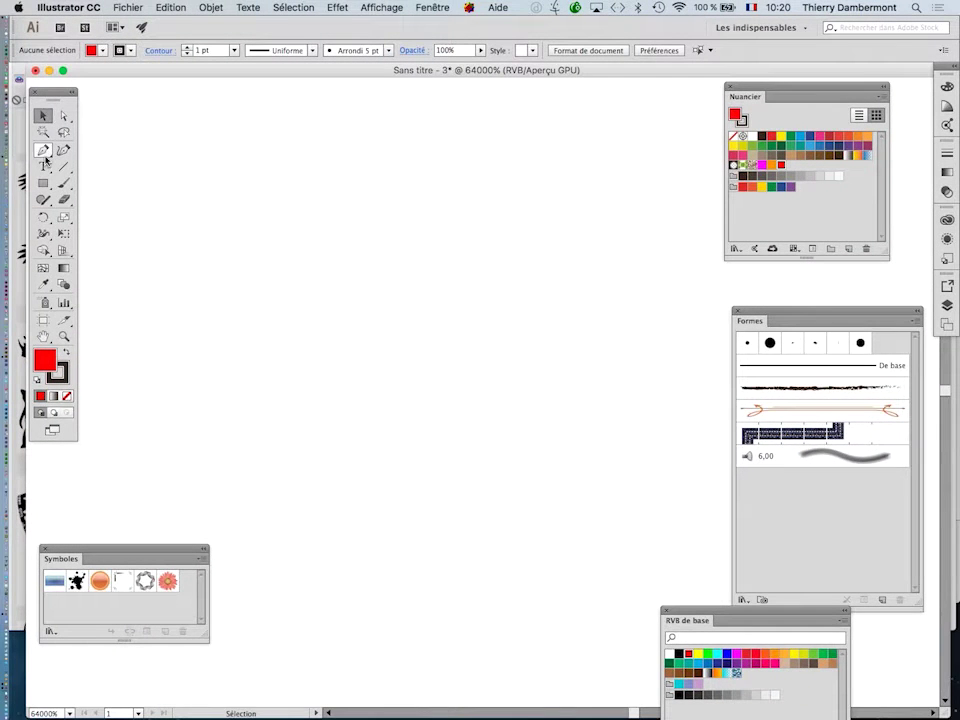
click(298, 322)
drag(449, 241, 500, 196)
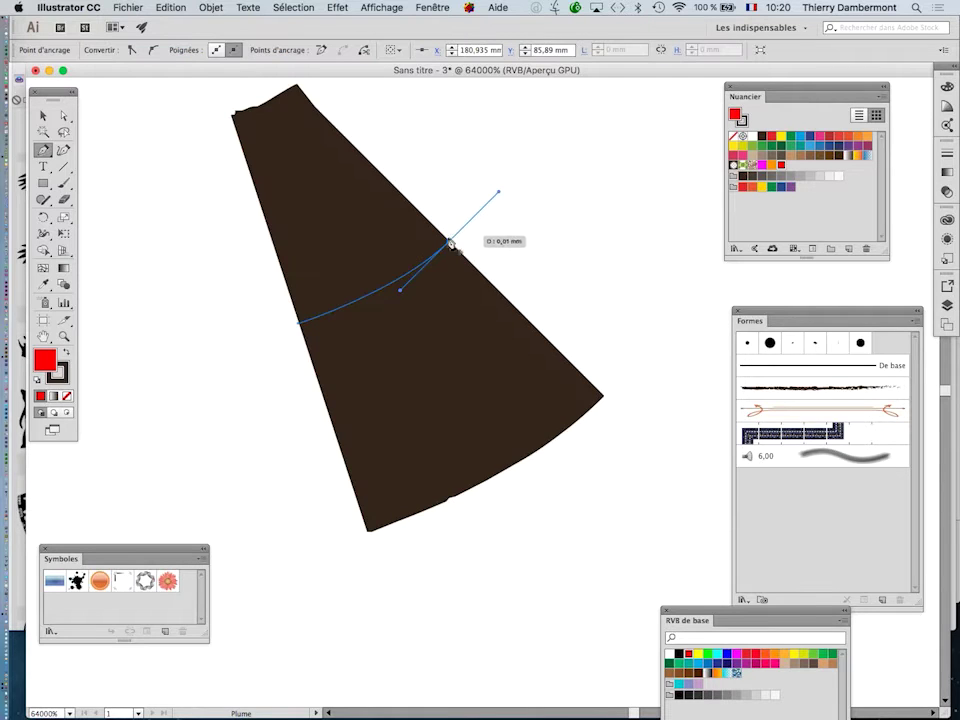
click(449, 245)
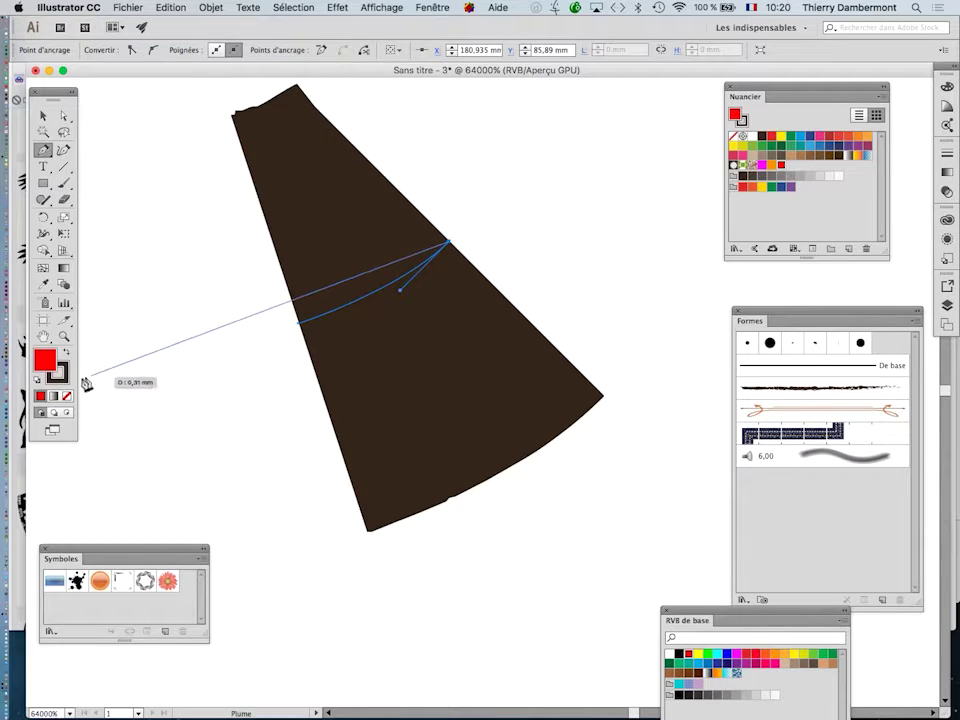
click(67, 396)
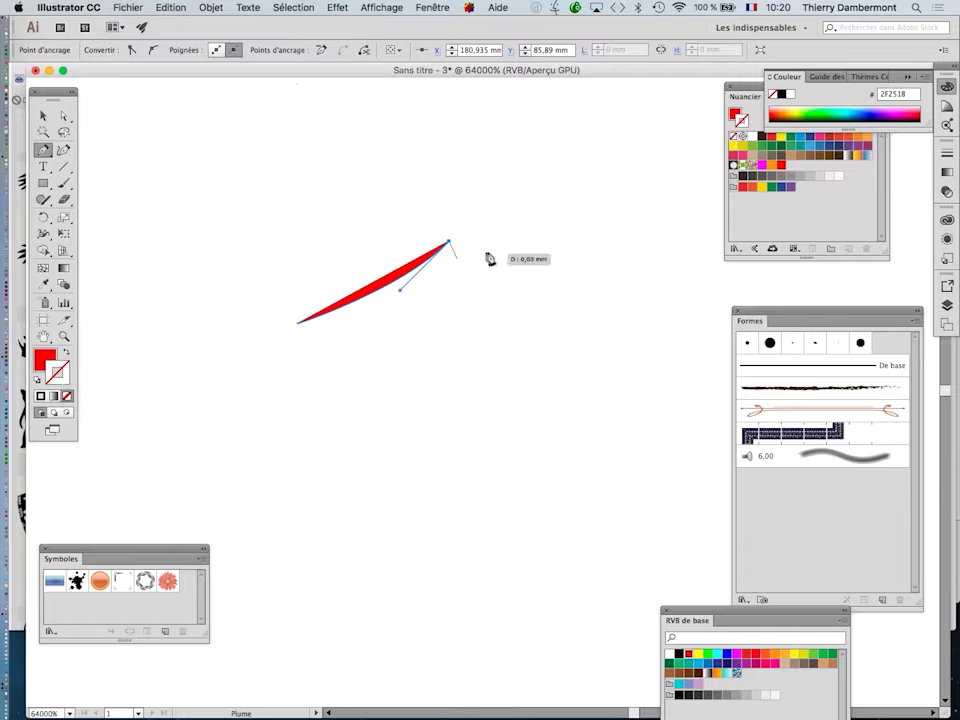
Step: Complete the red path with a concave curve and two straight edges, close it at its first point and deselect it
drag(544, 366, 671, 395)
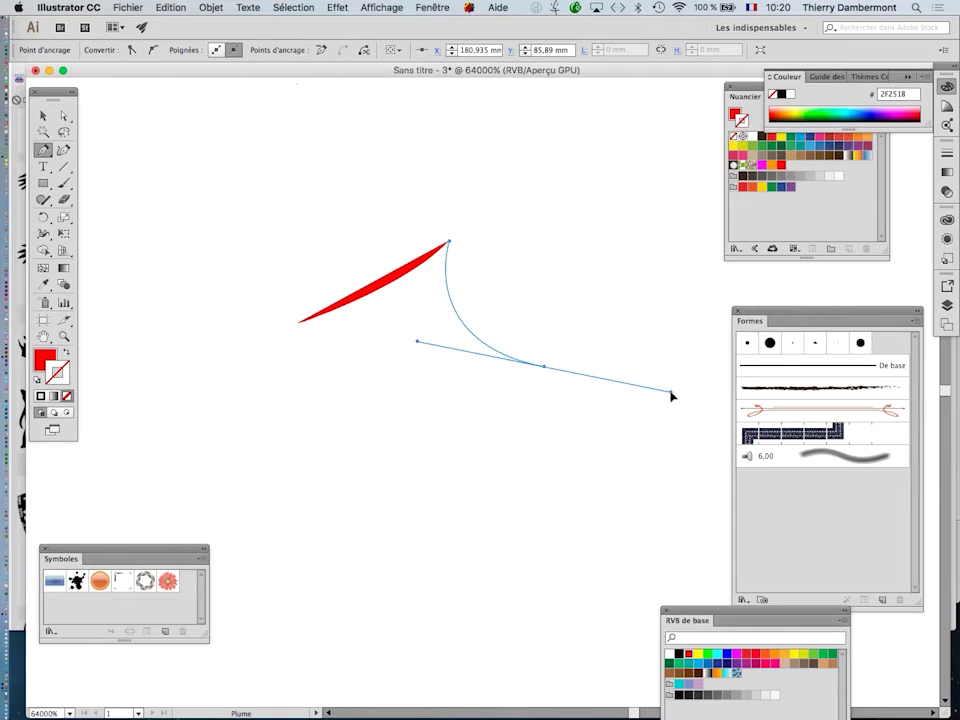
click(544, 366)
click(336, 447)
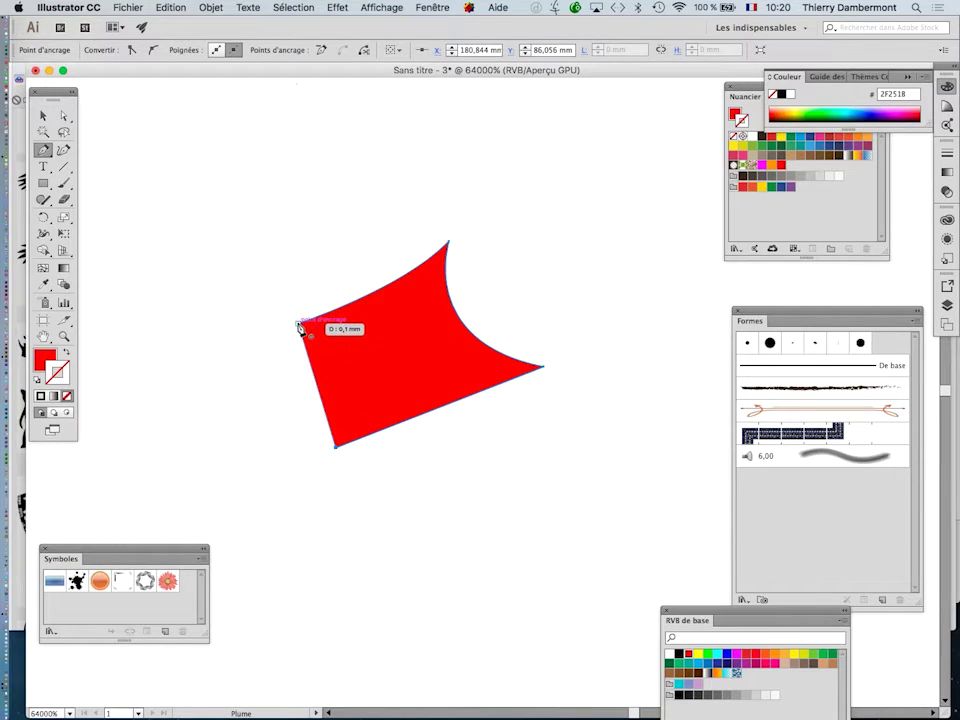
click(299, 323)
click(45, 115)
click(238, 180)
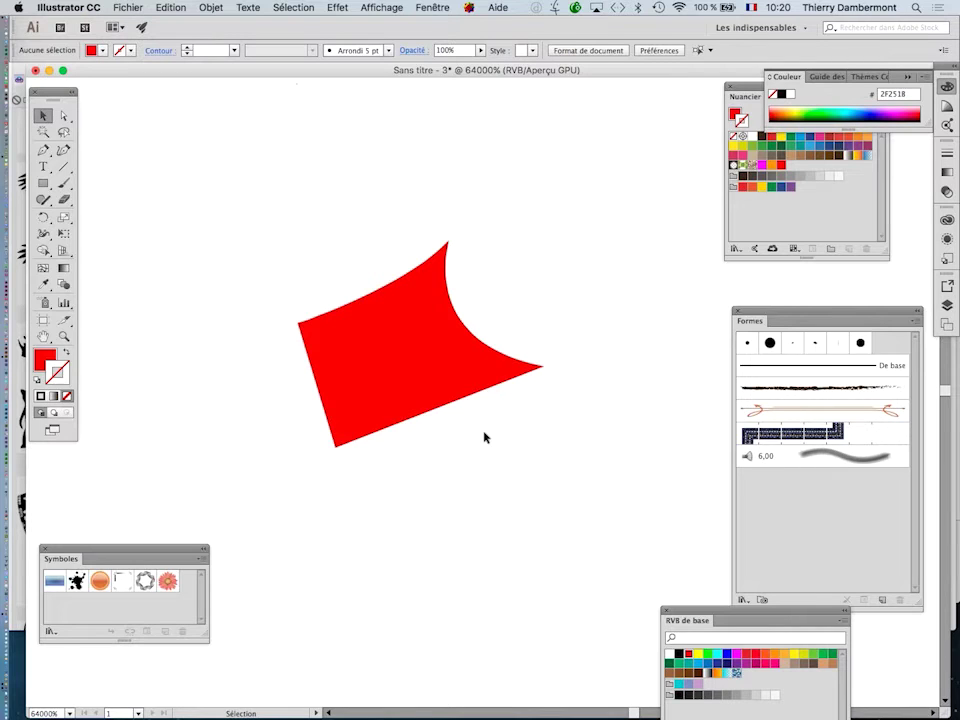
Step: Examine the tiny red shape at different magnifications to compare its size with the whole artboard
scroll(484, 437, down, 5)
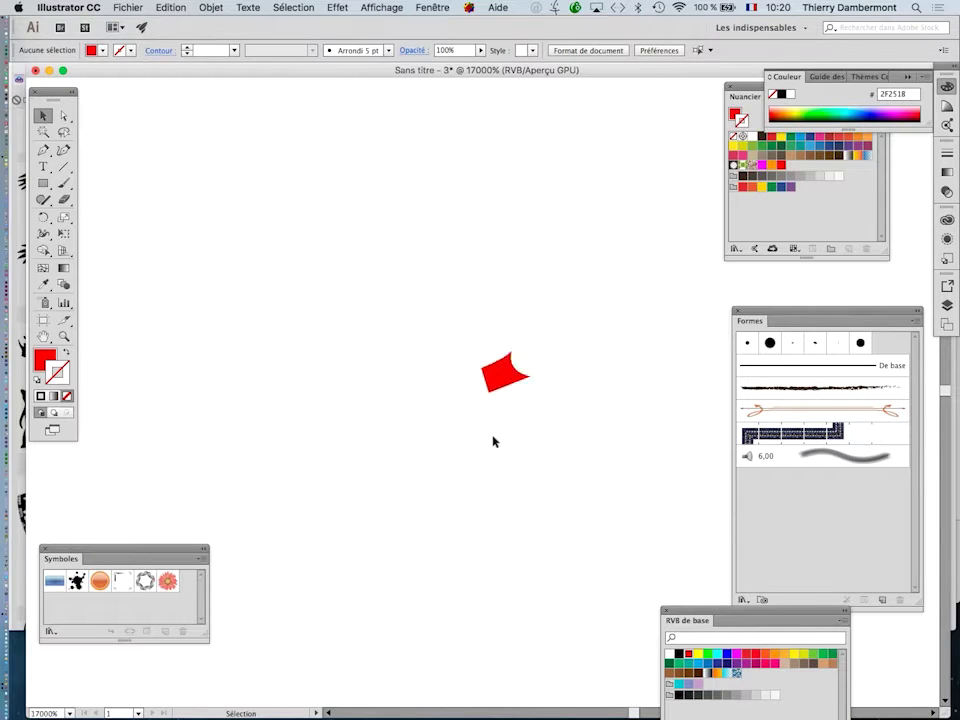
scroll(494, 442, down, 6)
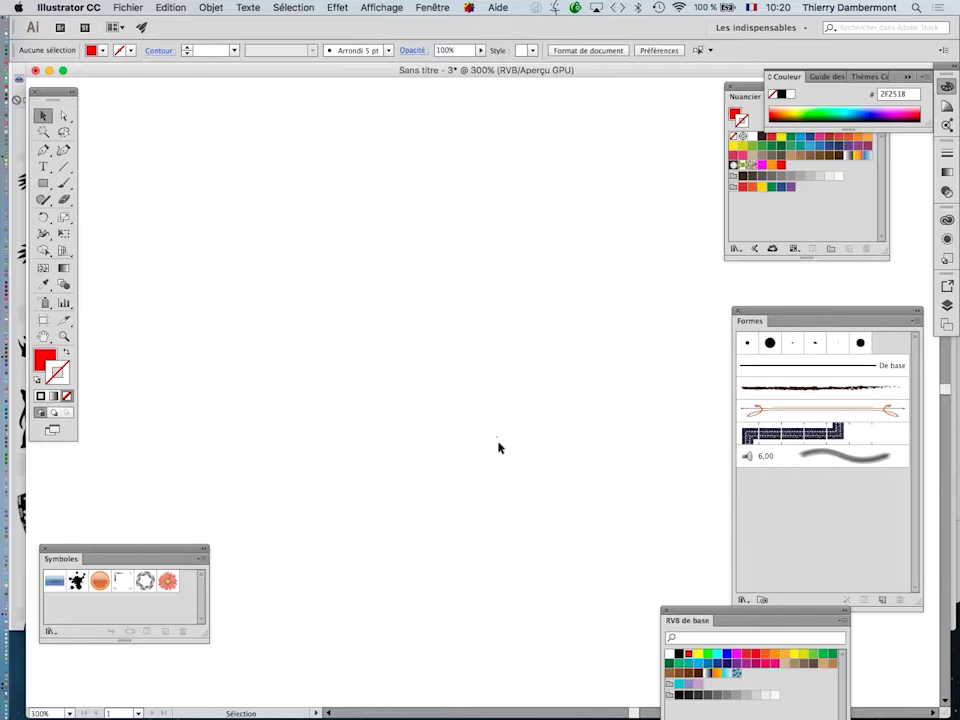
scroll(498, 447, down, 3)
scroll(500, 458, up, 8)
scroll(481, 422, up, 3)
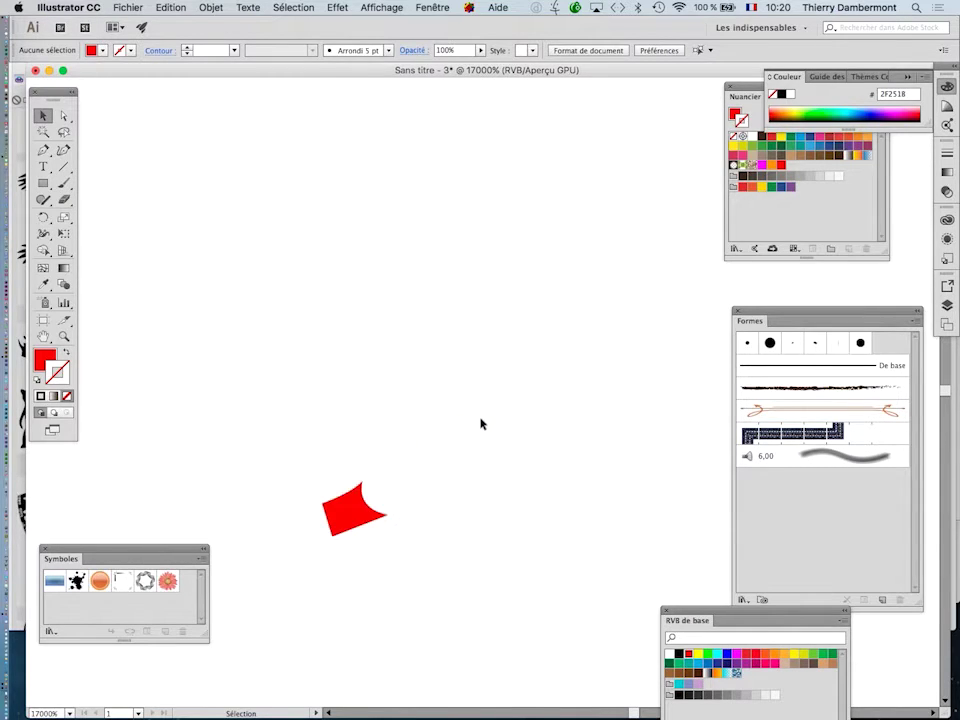
scroll(482, 424, down, 10)
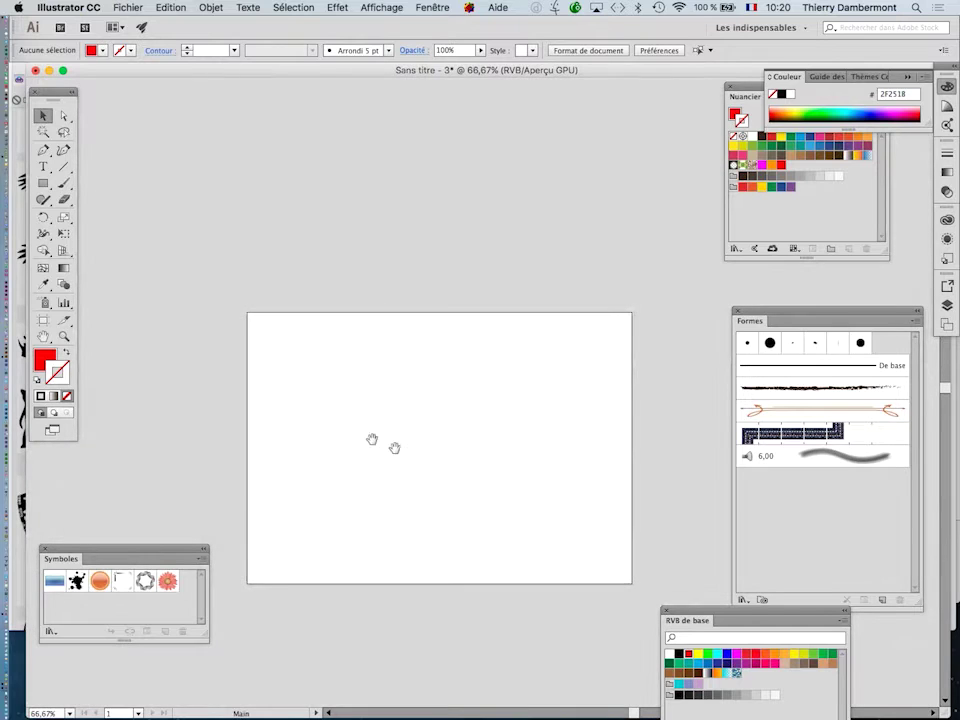
drag(378, 442, 321, 289)
scroll(461, 317, up, 3)
scroll(460, 318, up, 3)
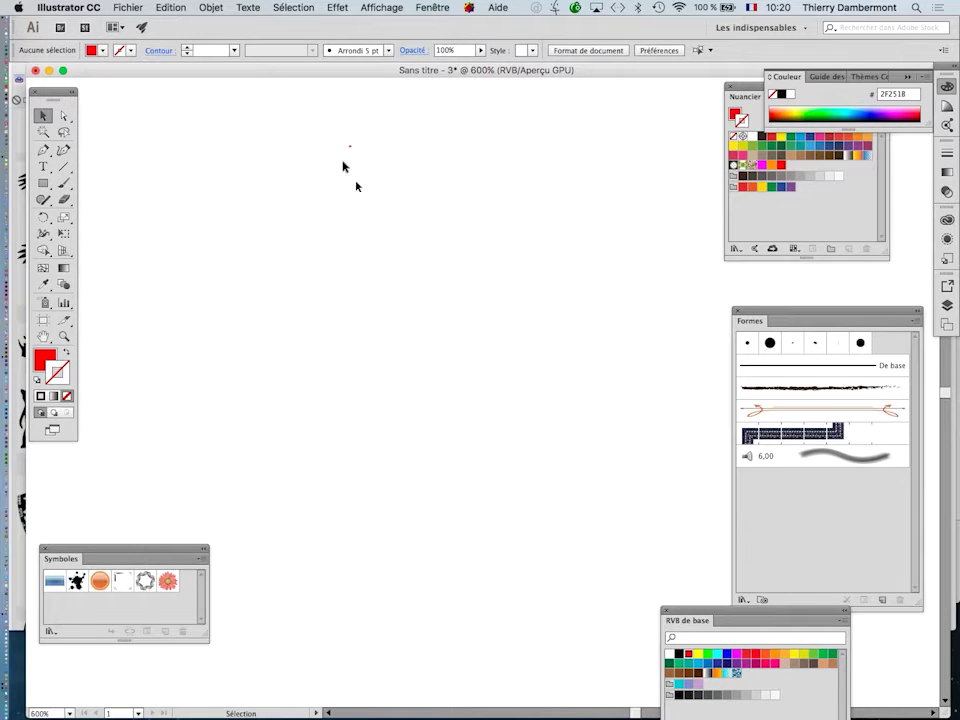
Step: Select and delete the tiny red shape on the artboard
drag(318, 130, 390, 190)
key(Delete)
scroll(390, 193, down, 5)
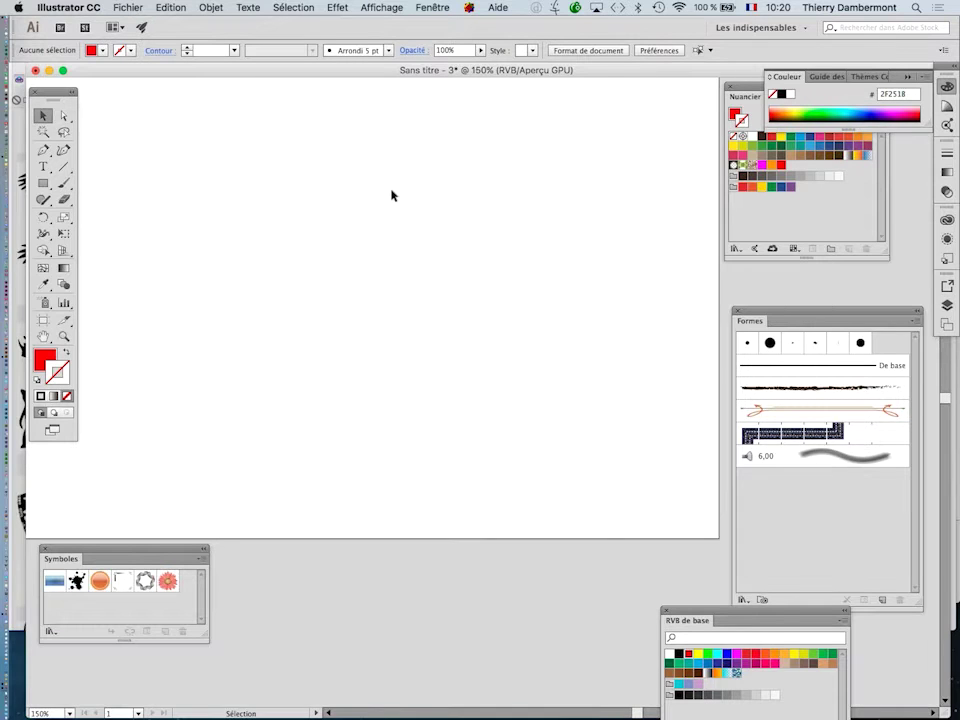
Step: Import monkey.jpg and place it enlarged, spanning most of the artboard's height
drag(413, 303, 433, 337)
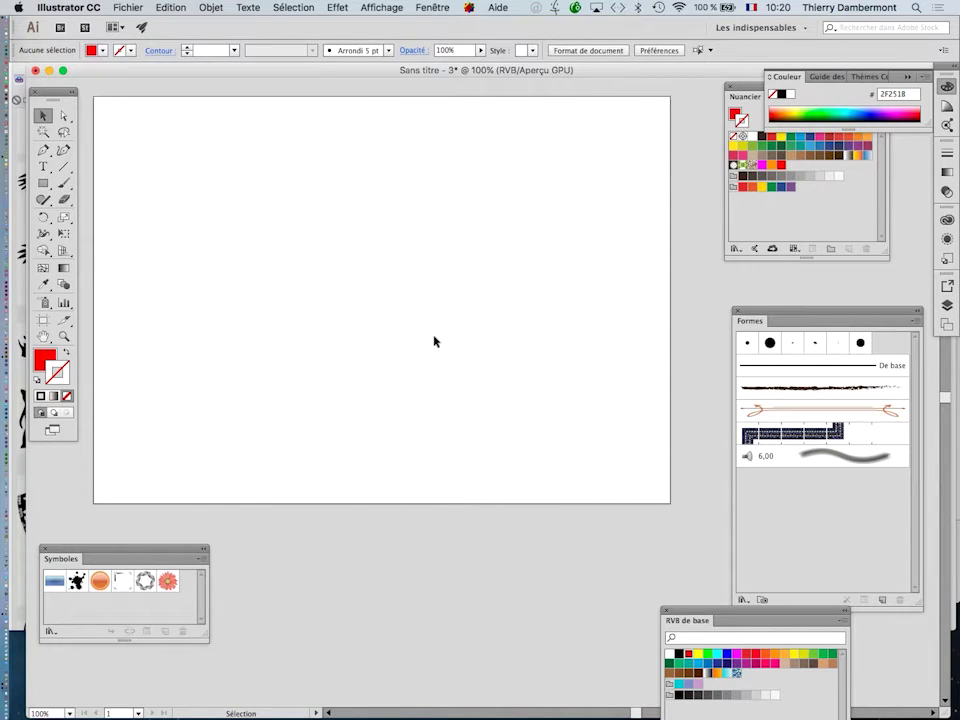
drag(431, 332, 410, 355)
click(143, 6)
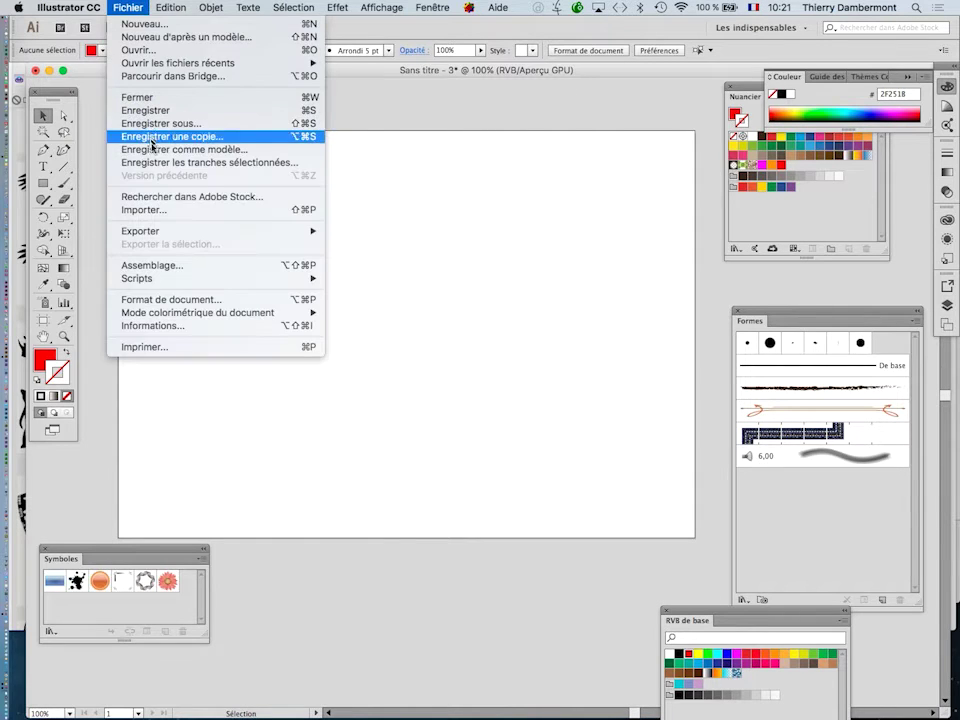
click(161, 210)
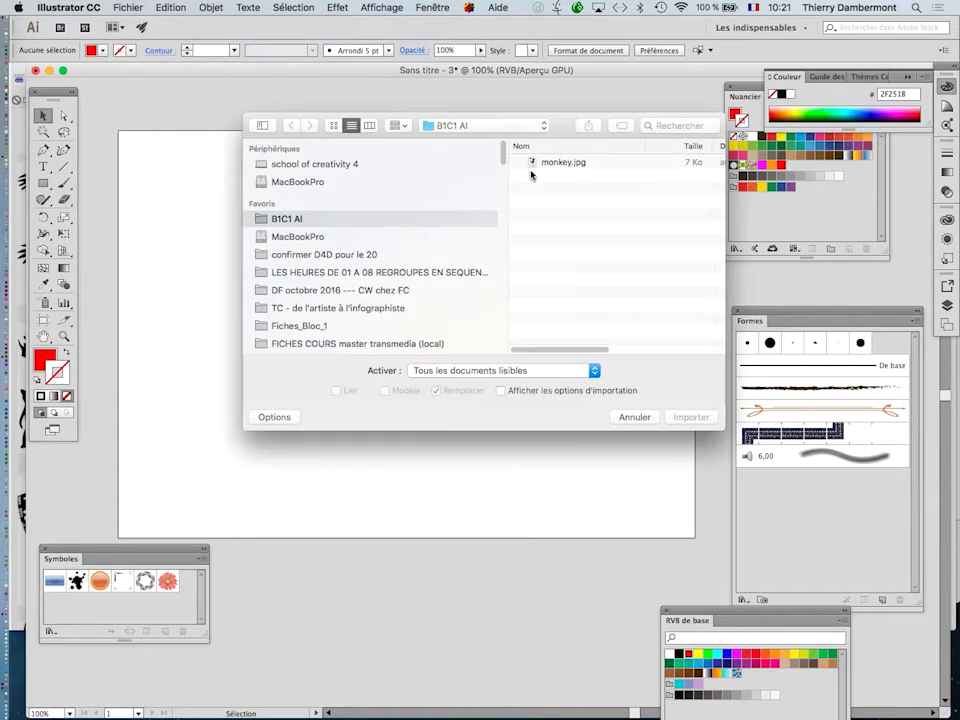
click(552, 160)
click(690, 416)
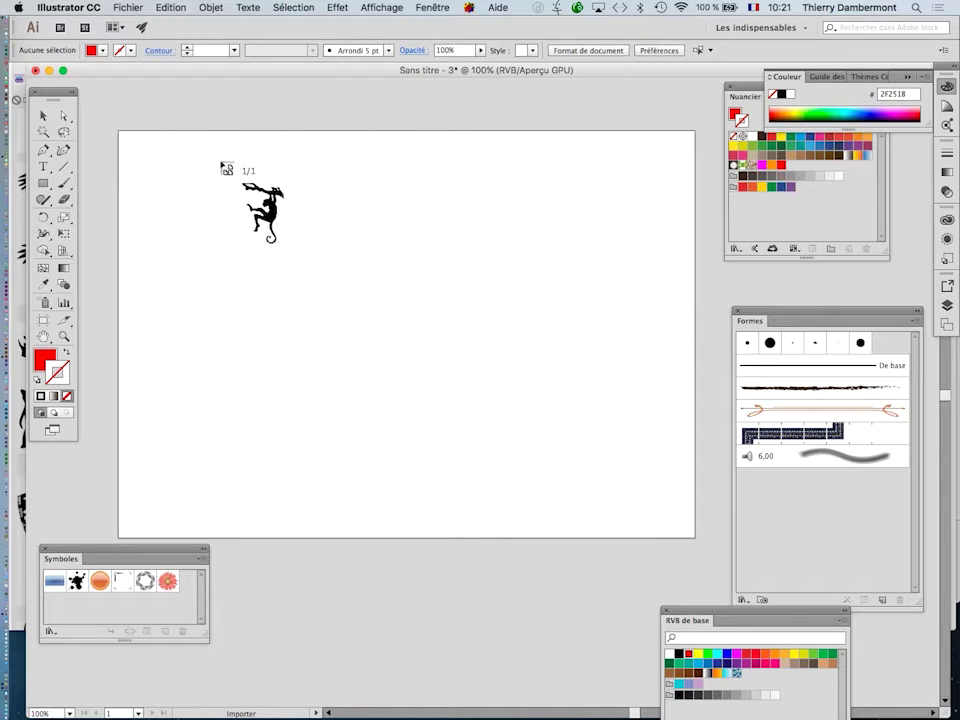
drag(219, 148, 464, 510)
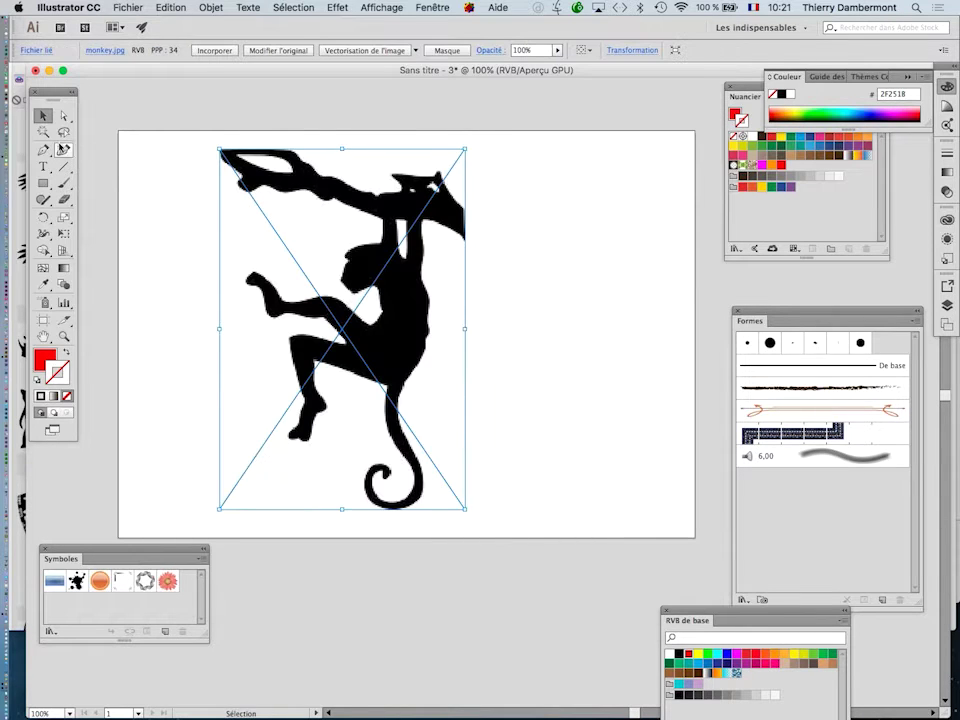
Step: Reselect the placed monkey image and move the floating tool palette closer to it
click(169, 107)
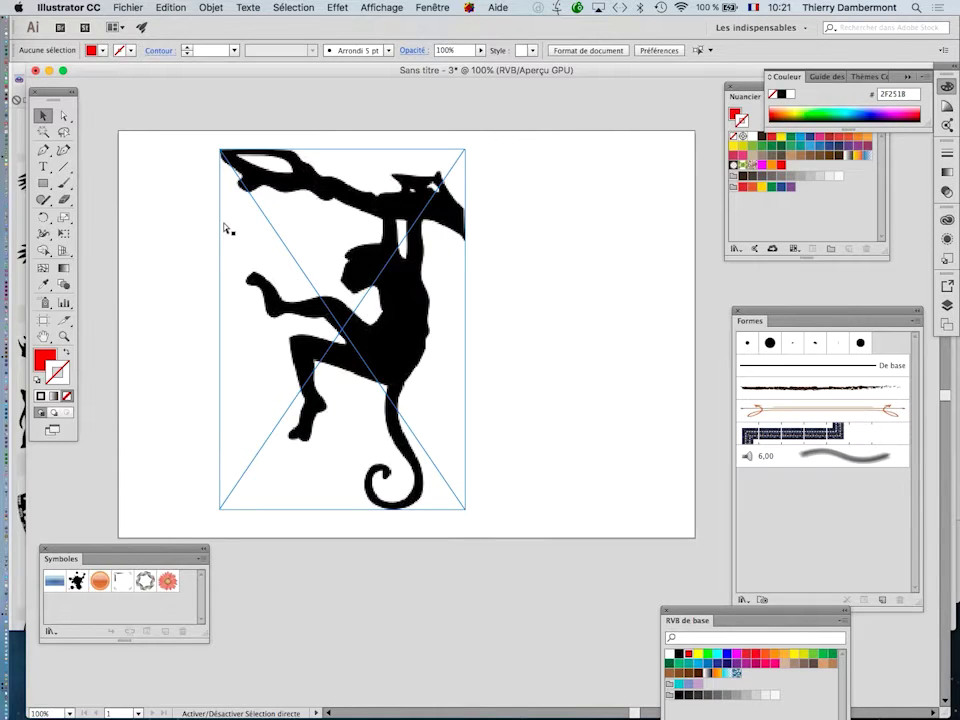
click(367, 250)
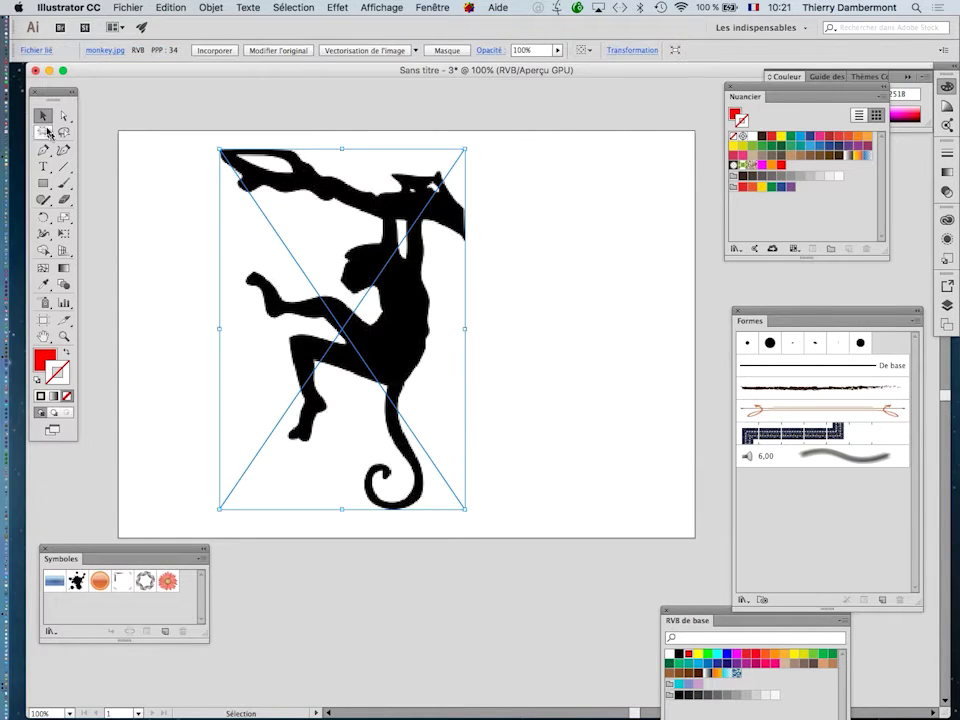
drag(55, 95, 122, 99)
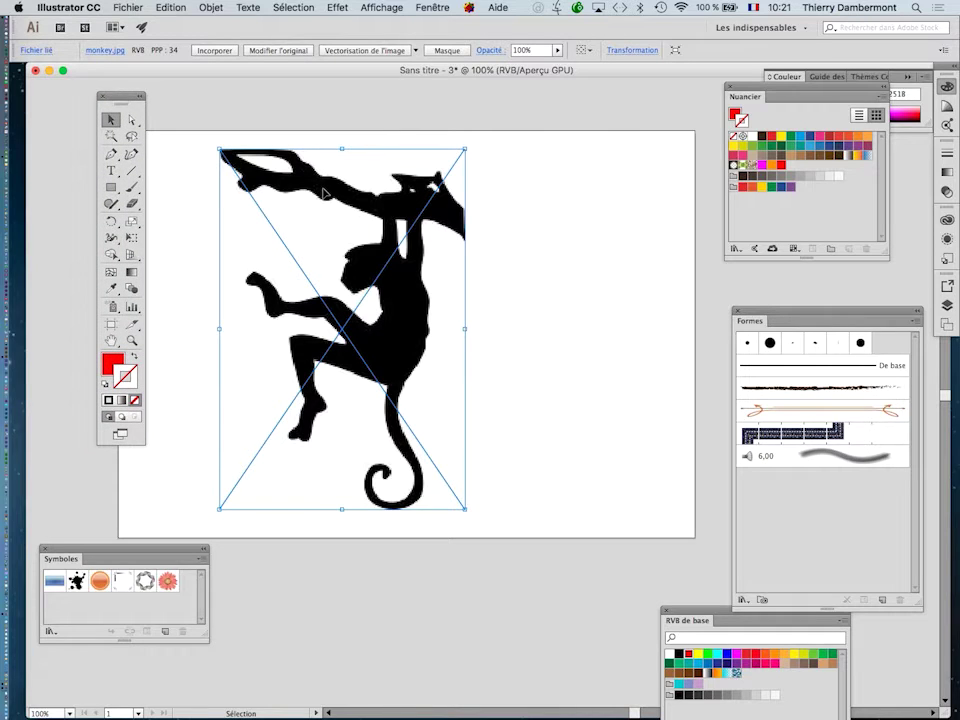
Step: Close the floating Formes, RVB de base, Symboles and Nuancier panels and move the tool palette off the artboard
click(738, 310)
click(666, 609)
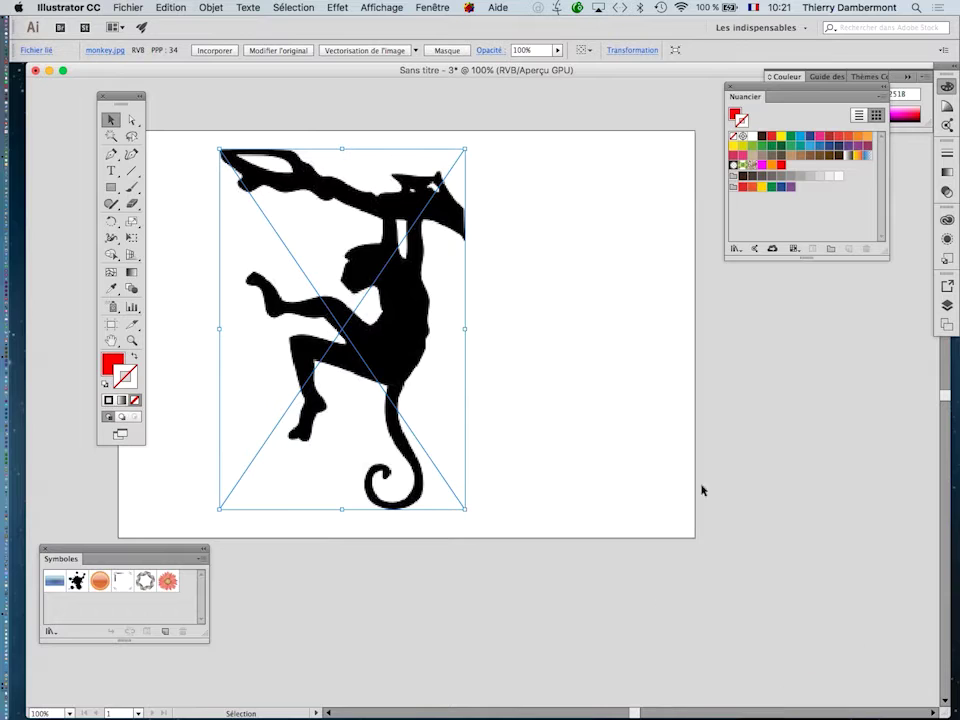
click(46, 550)
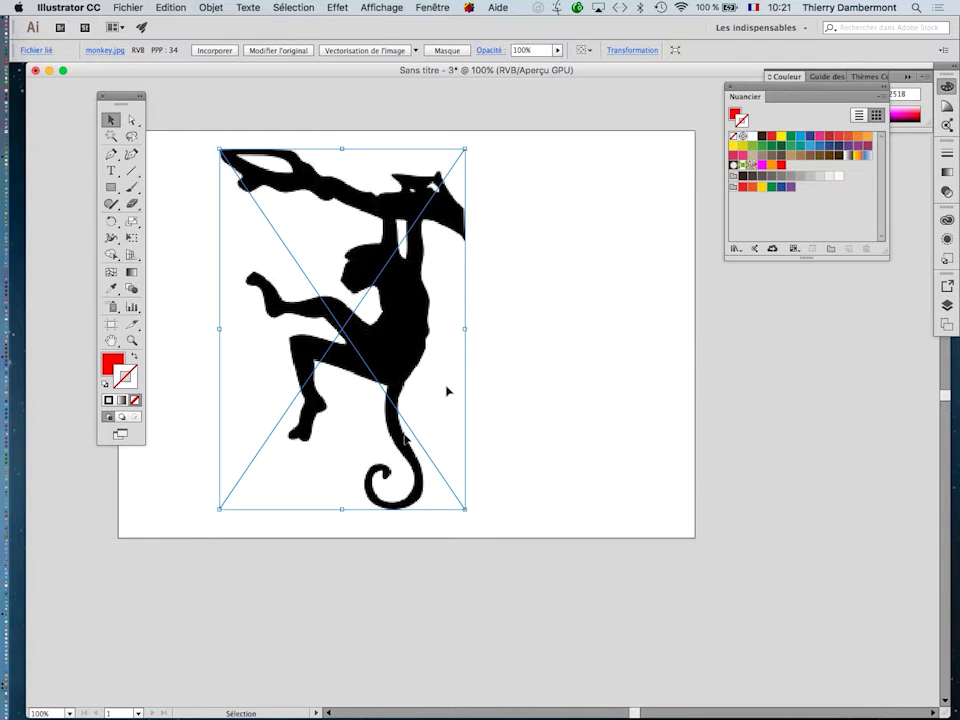
click(731, 89)
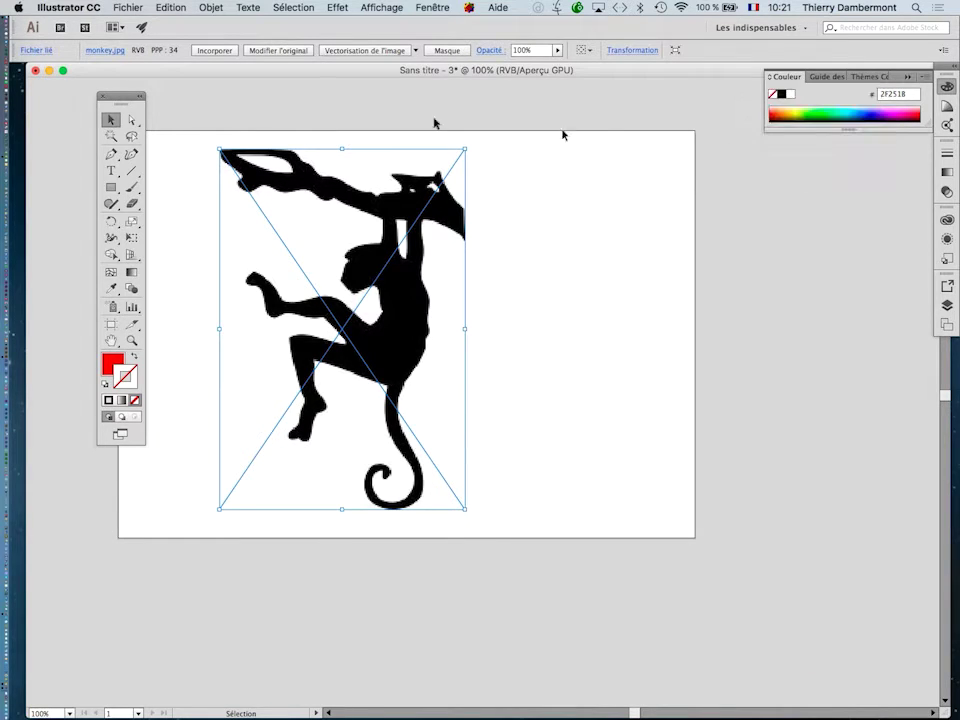
drag(115, 101, 87, 101)
Step: Show the Calques panel as a separate floating panel, collapse its former panel group and make it taller
click(432, 7)
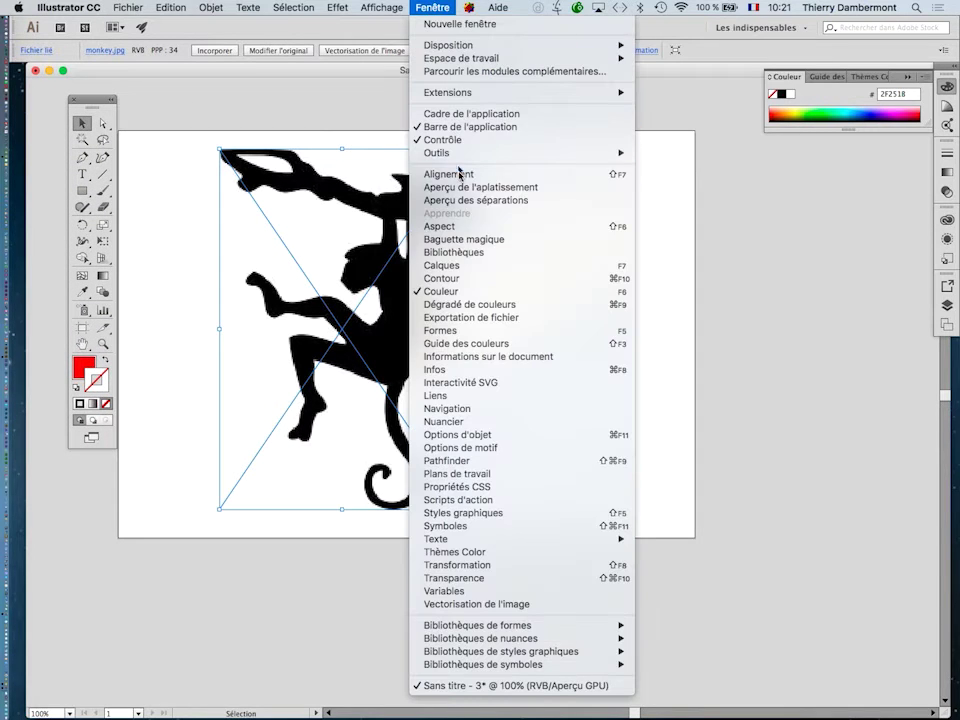
click(442, 265)
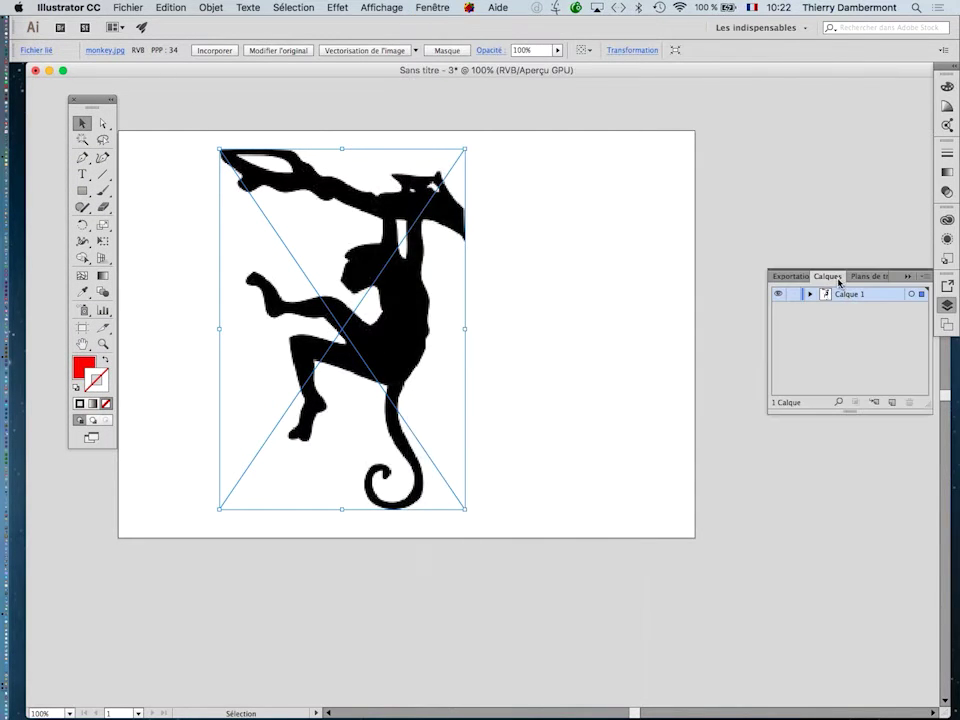
drag(838, 281, 598, 118)
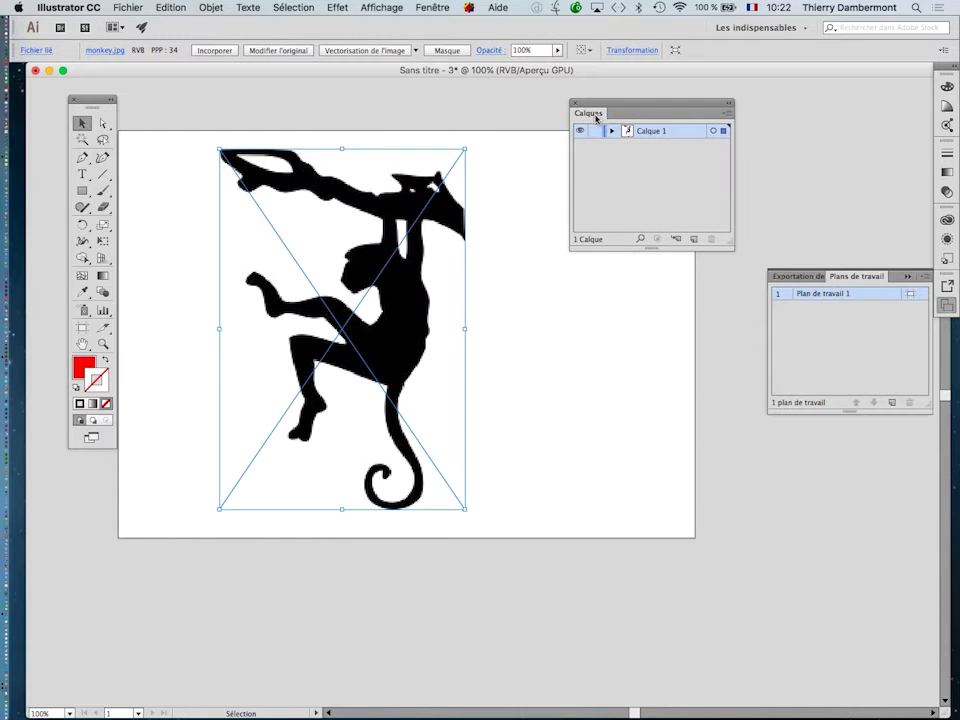
click(907, 277)
drag(726, 243, 763, 487)
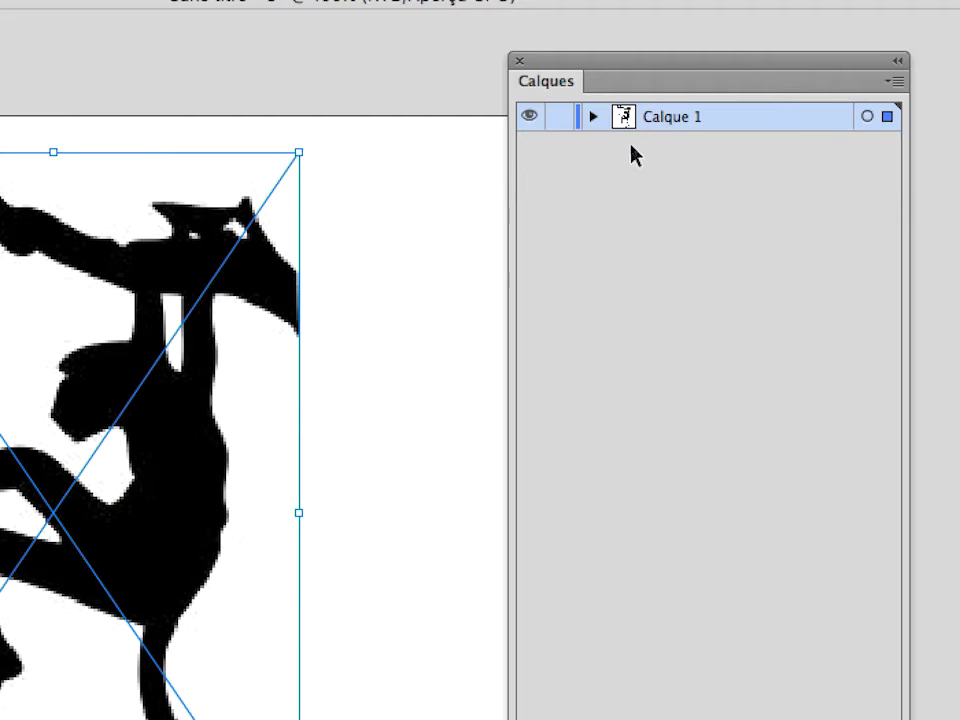
Step: Set the Calques panel's row size to a custom 80 pixels for larger layer thumbnails
click(892, 81)
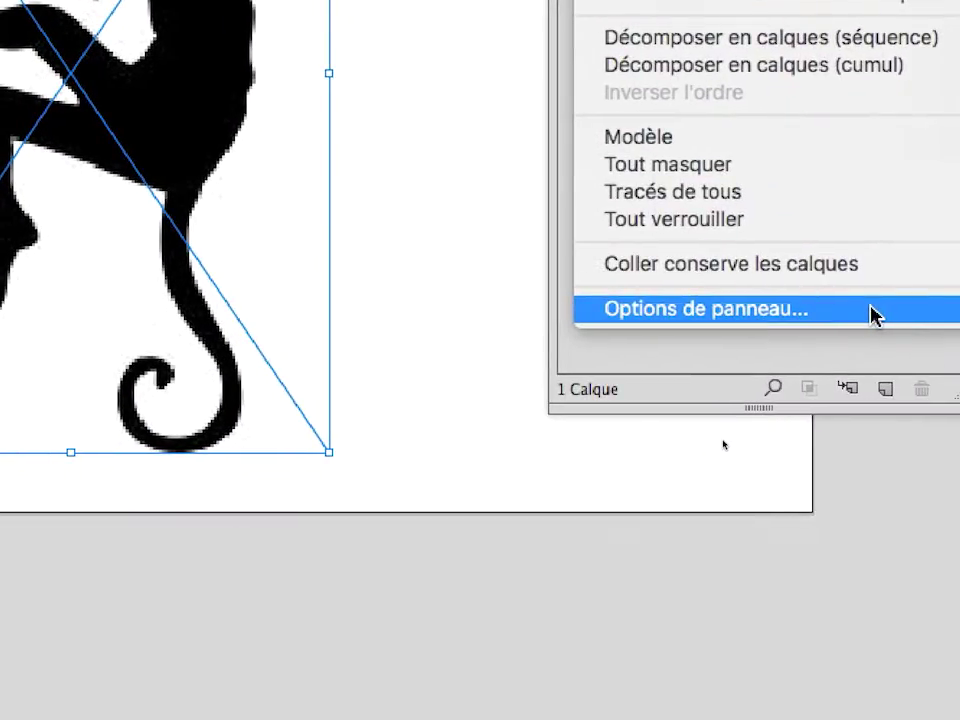
click(875, 676)
click(328, 166)
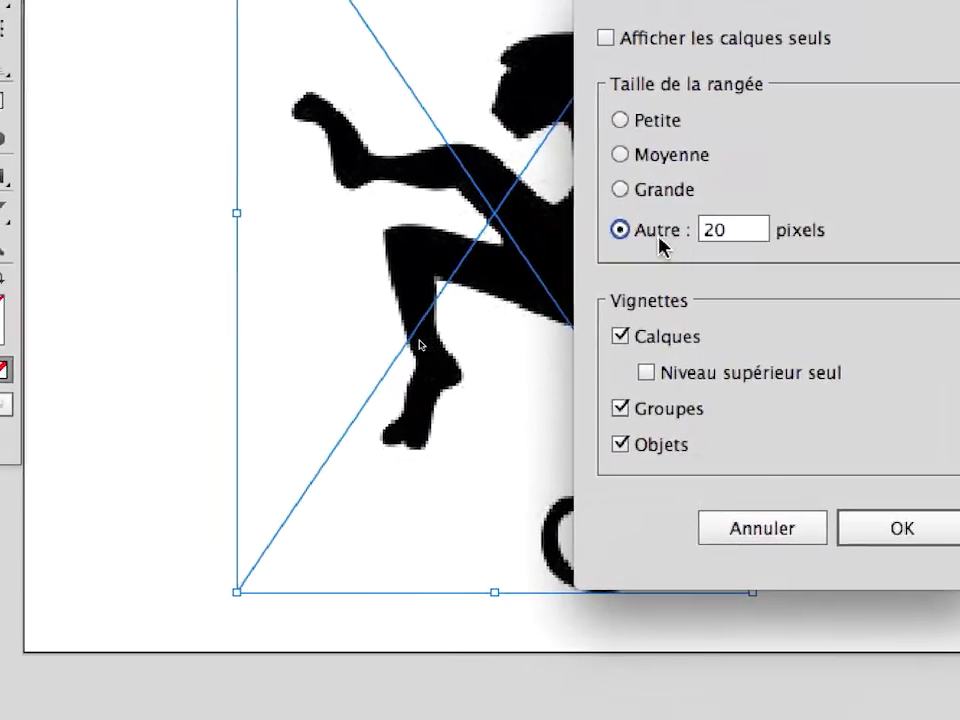
double_click(712, 230)
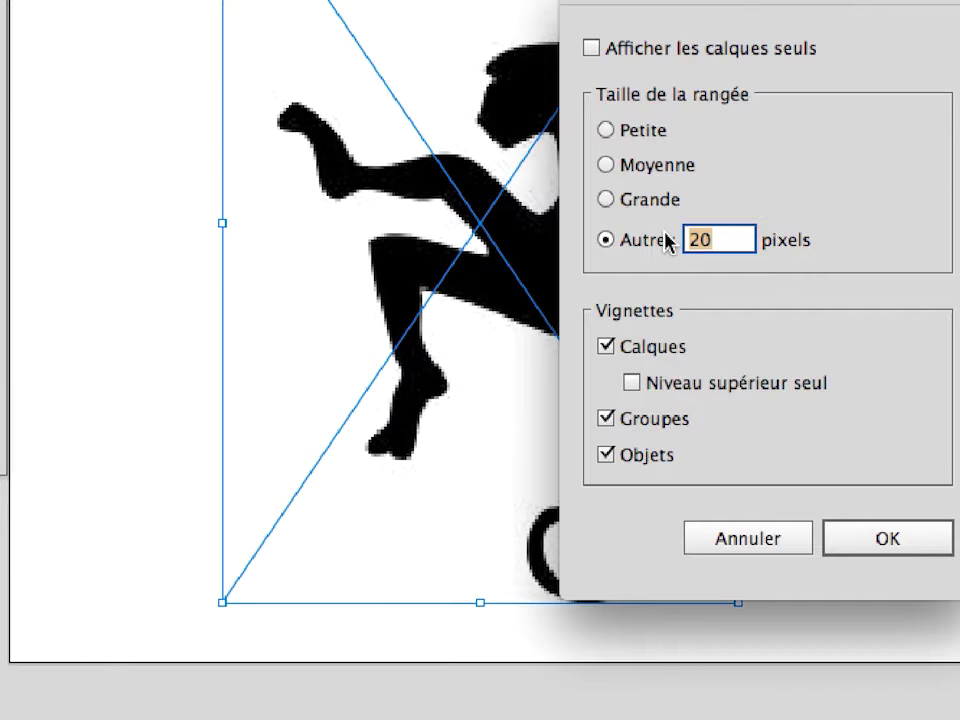
text(80)
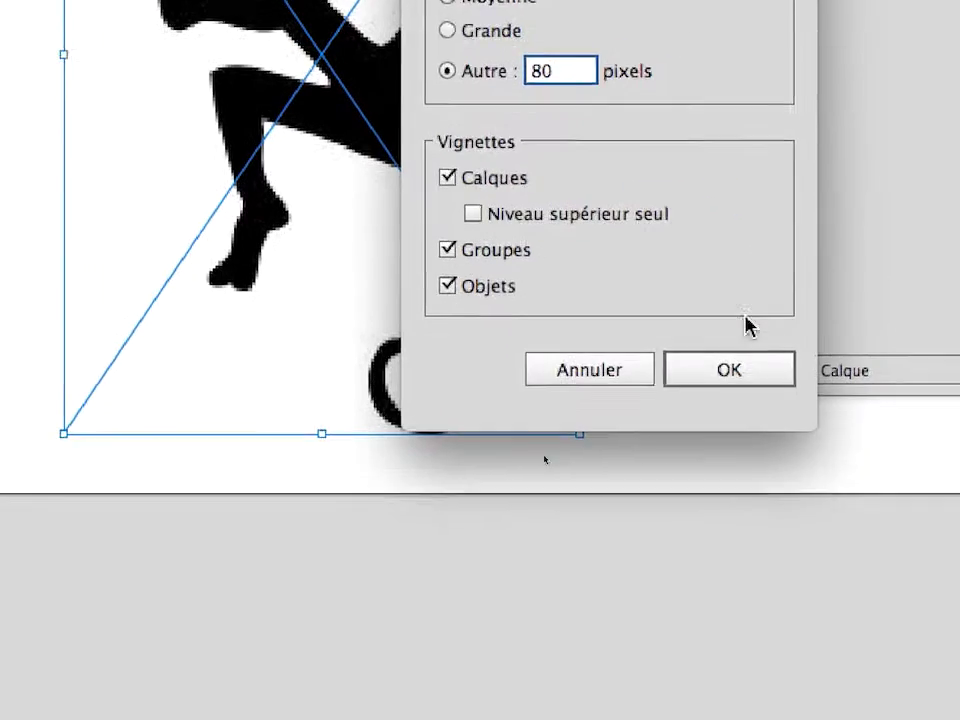
click(887, 538)
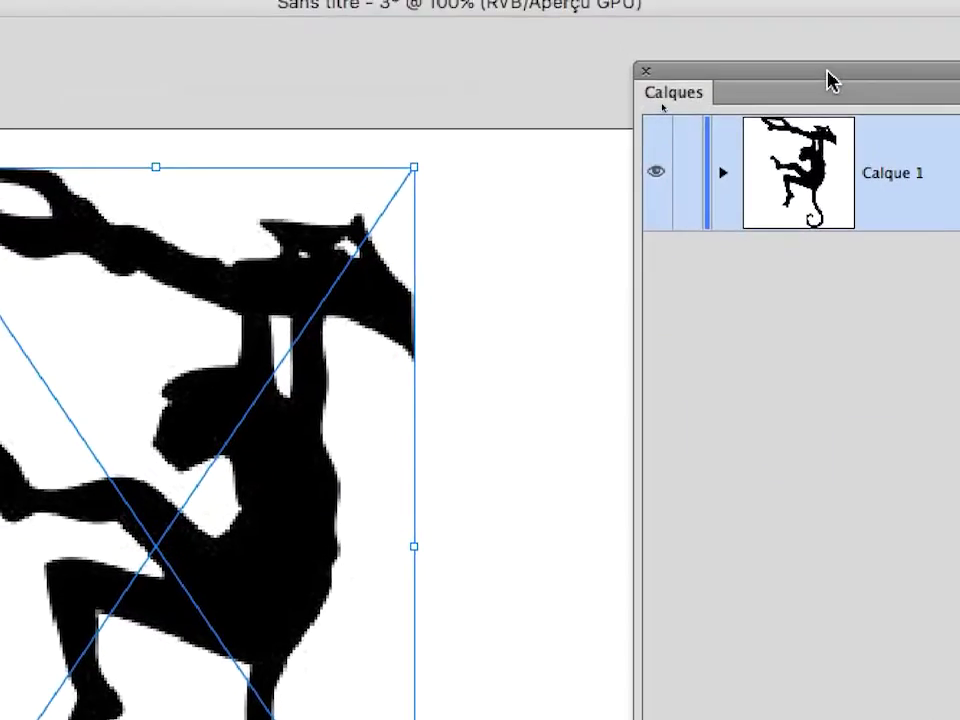
Step: Reposition the Calques panel beside the monkey image and resize it wider
drag(826, 72, 519, 133)
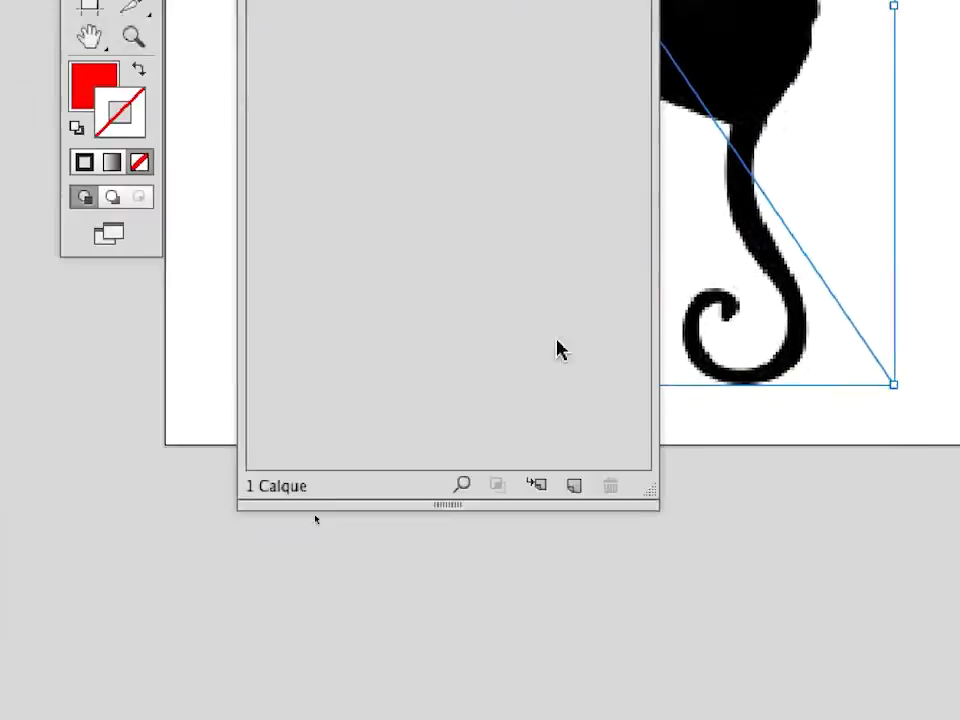
drag(720, 719, 707, 430)
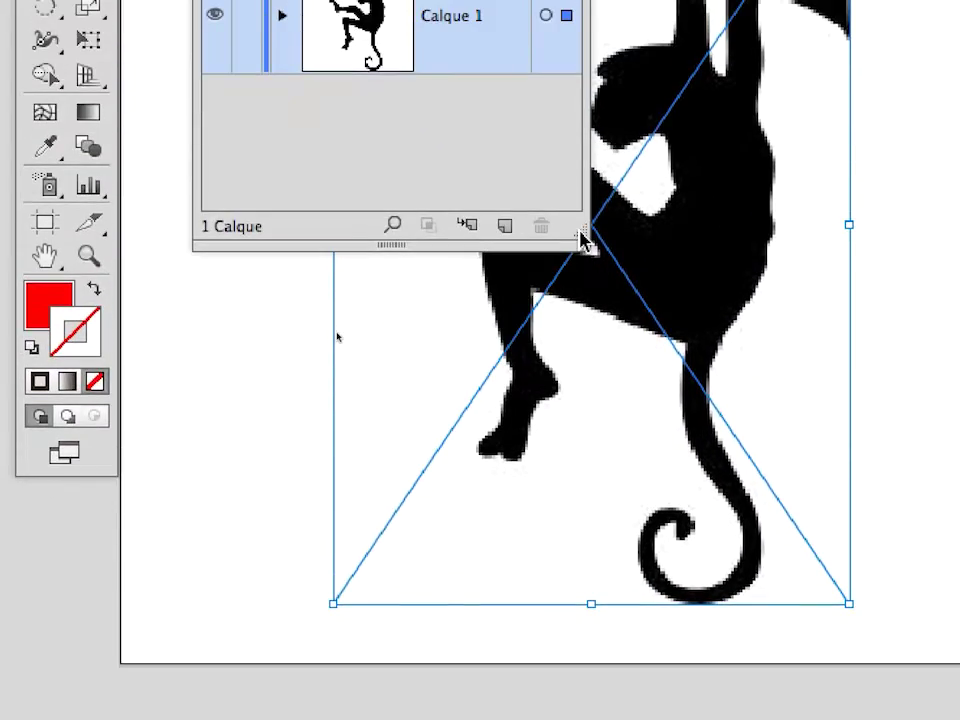
drag(580, 232, 584, 488)
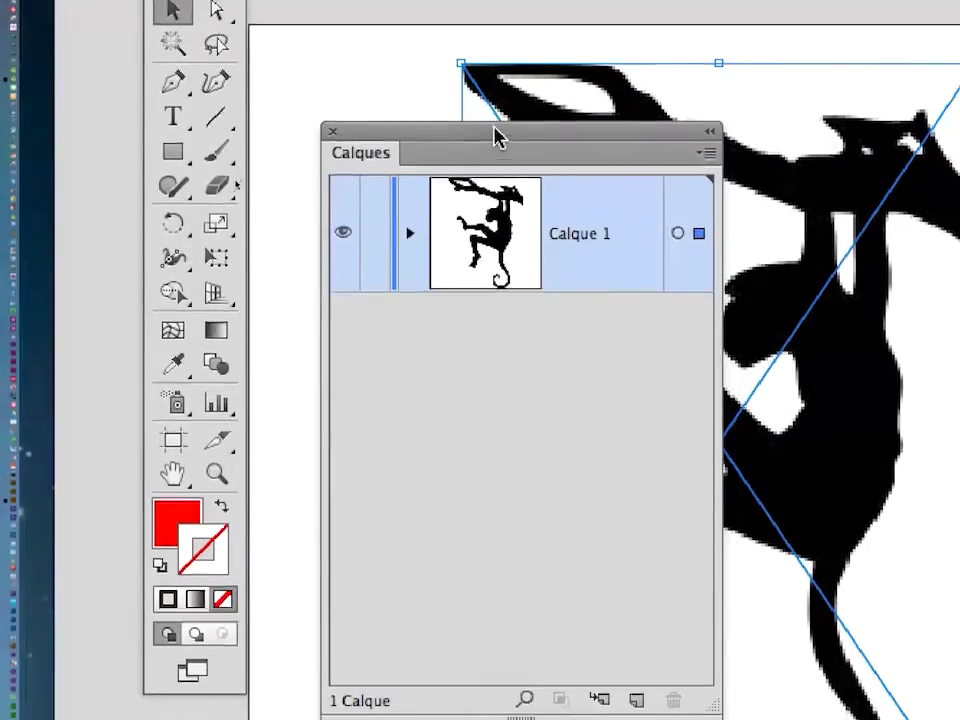
drag(497, 137, 673, 68)
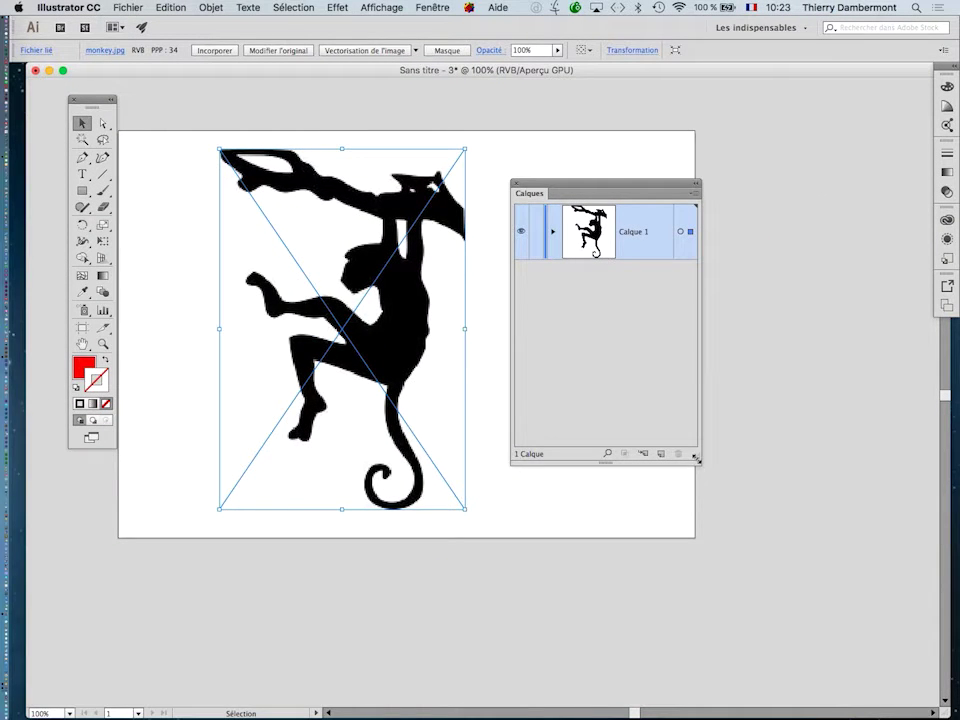
drag(697, 460, 793, 452)
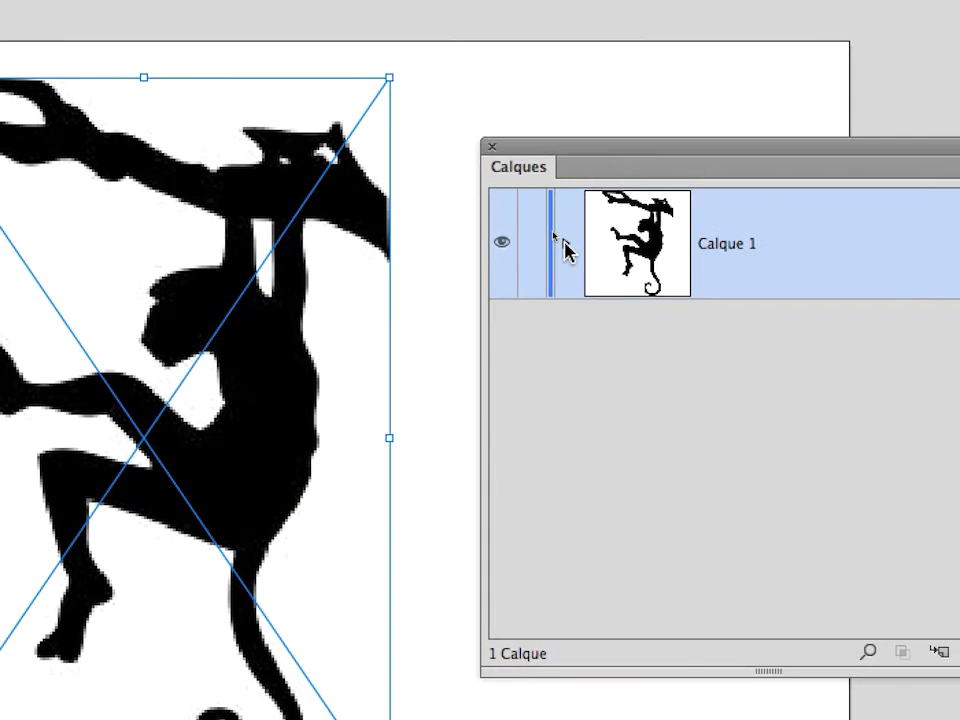
Step: Expand Calque 1, highlight its linked file entry, then narrow the Calques panel and move it below the monkey's body
click(563, 242)
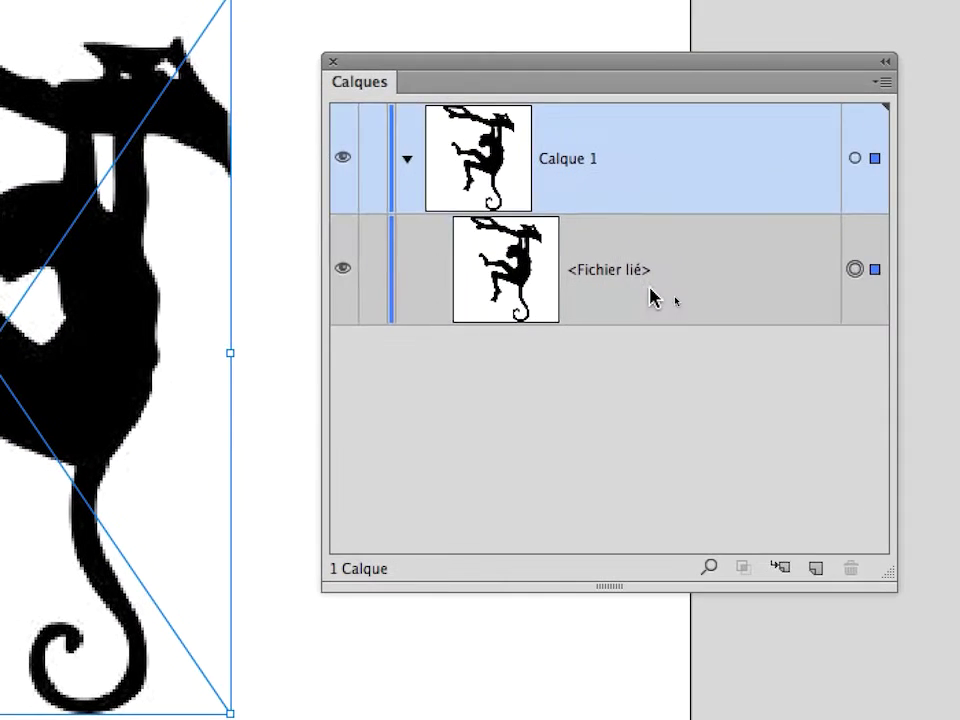
click(808, 382)
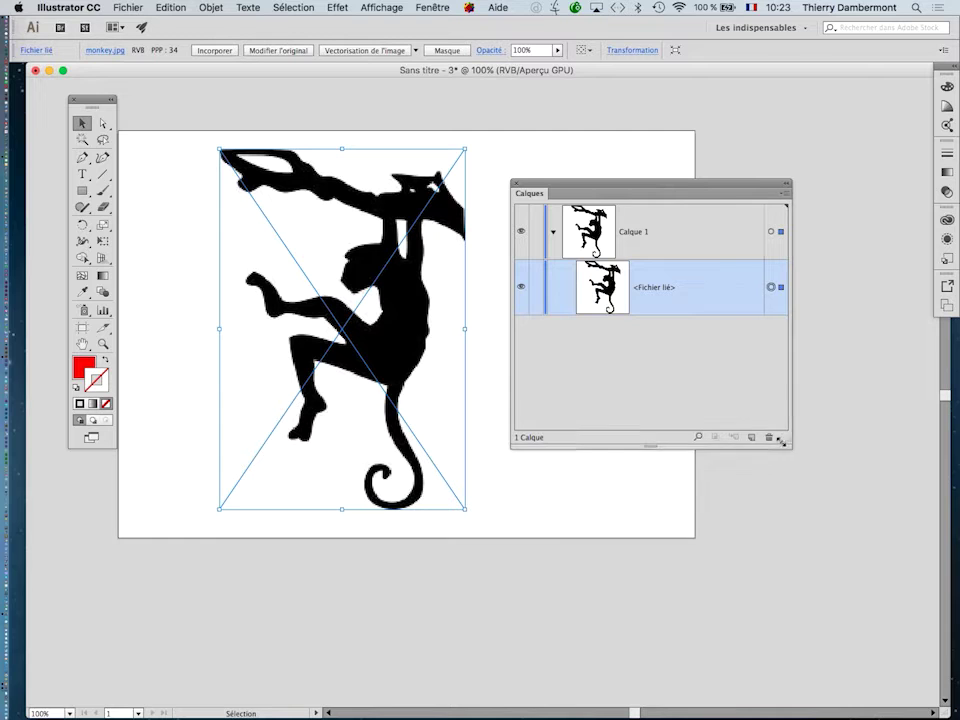
drag(794, 440, 737, 451)
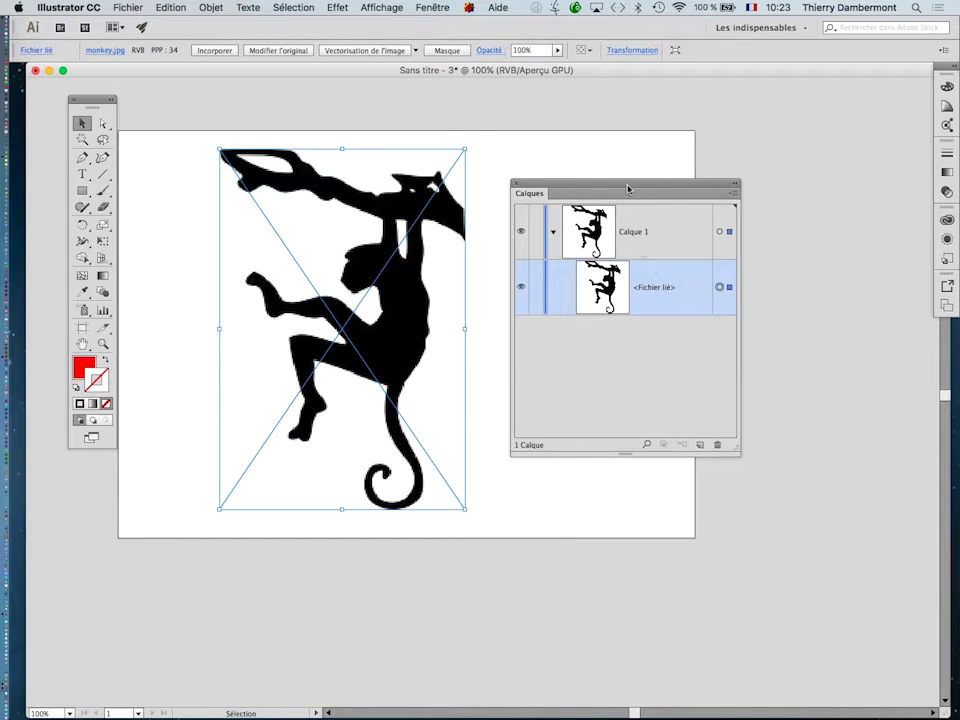
drag(628, 188, 537, 416)
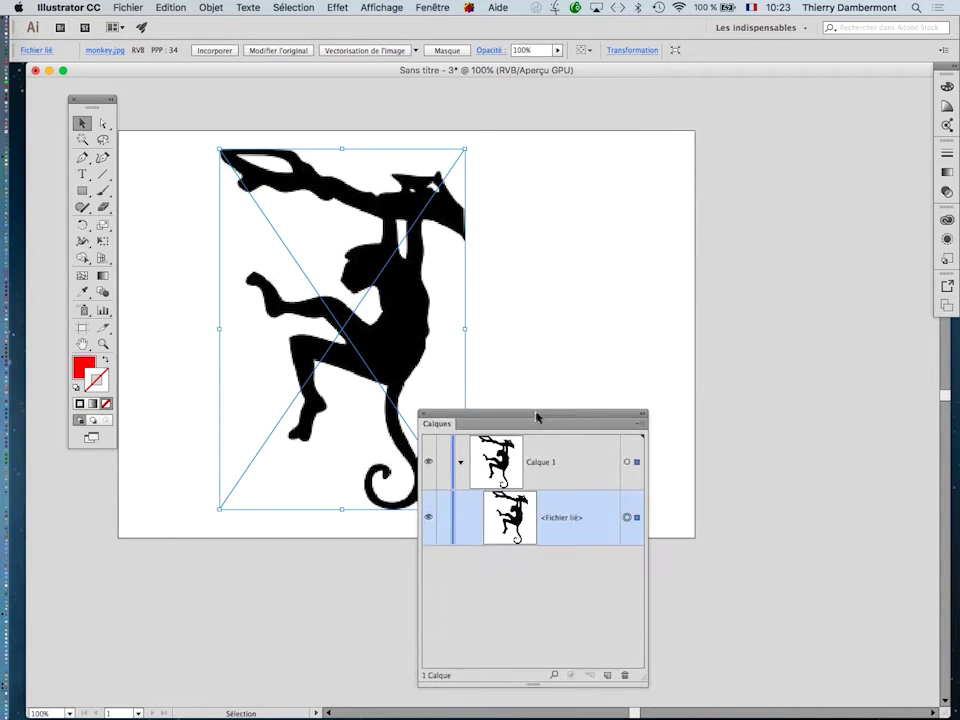
click(216, 7)
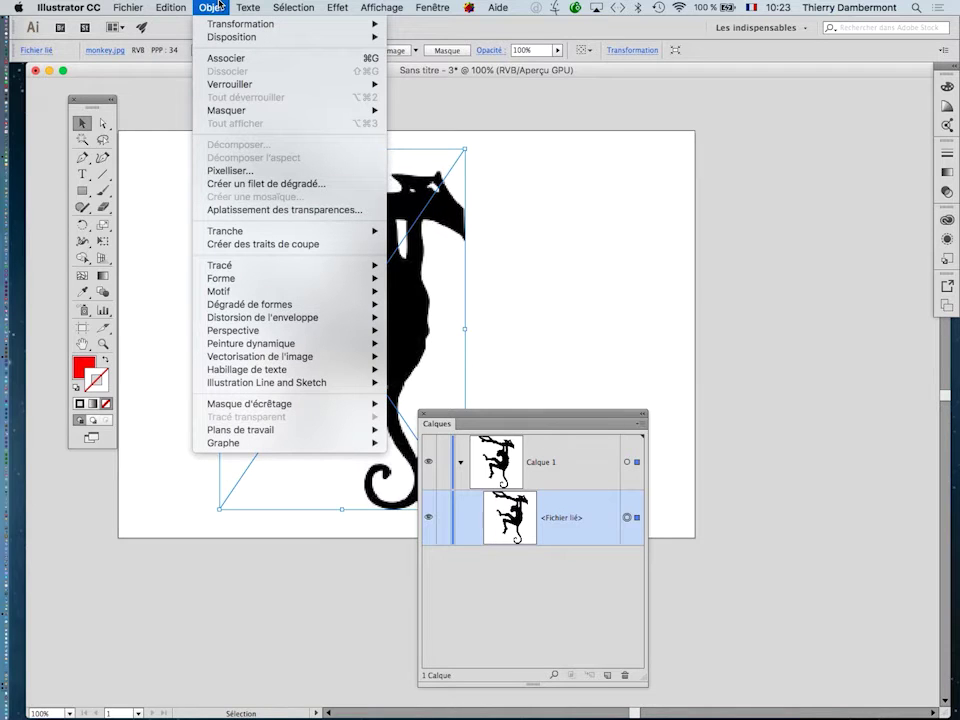
mouse_move(270, 358)
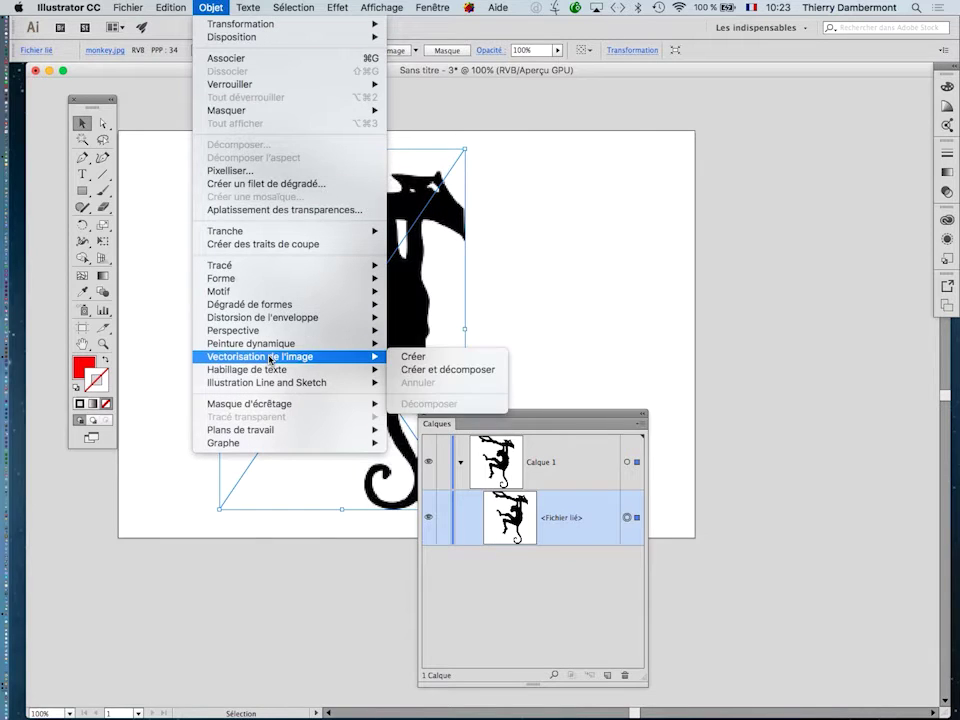
click(640, 131)
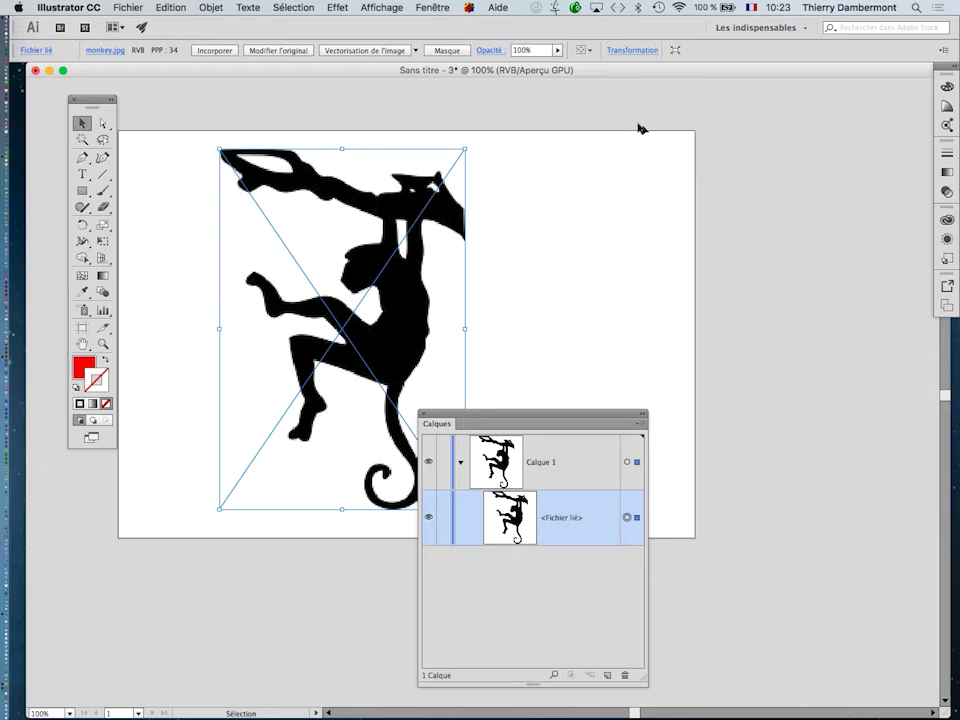
Step: Show the Vectorisation de l'image panel and place it beside the monkey image
click(447, 7)
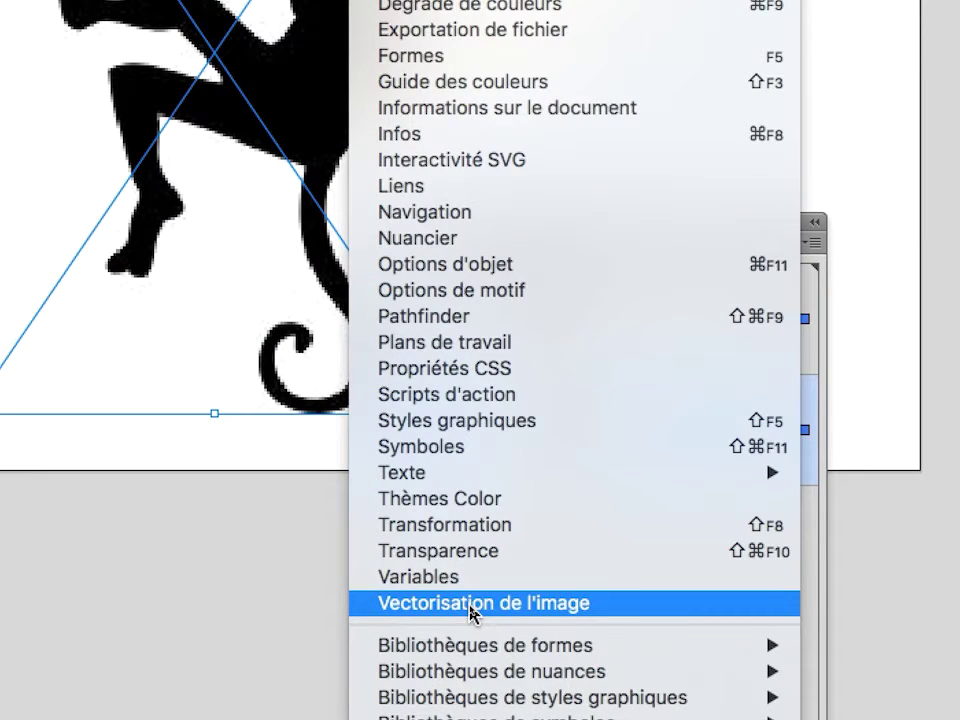
click(471, 603)
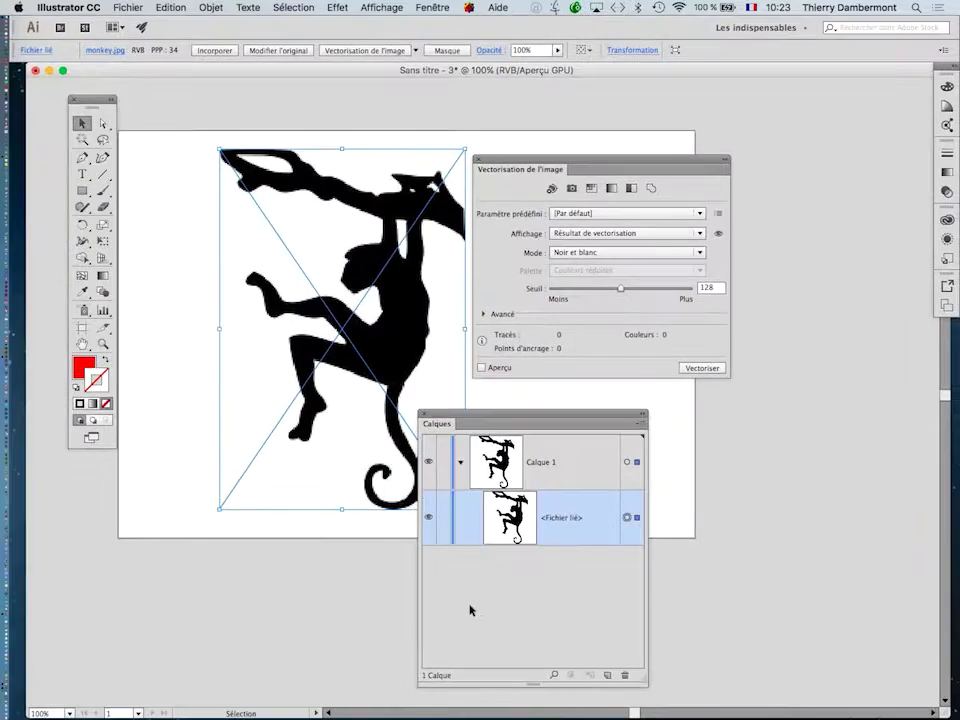
drag(541, 169, 600, 141)
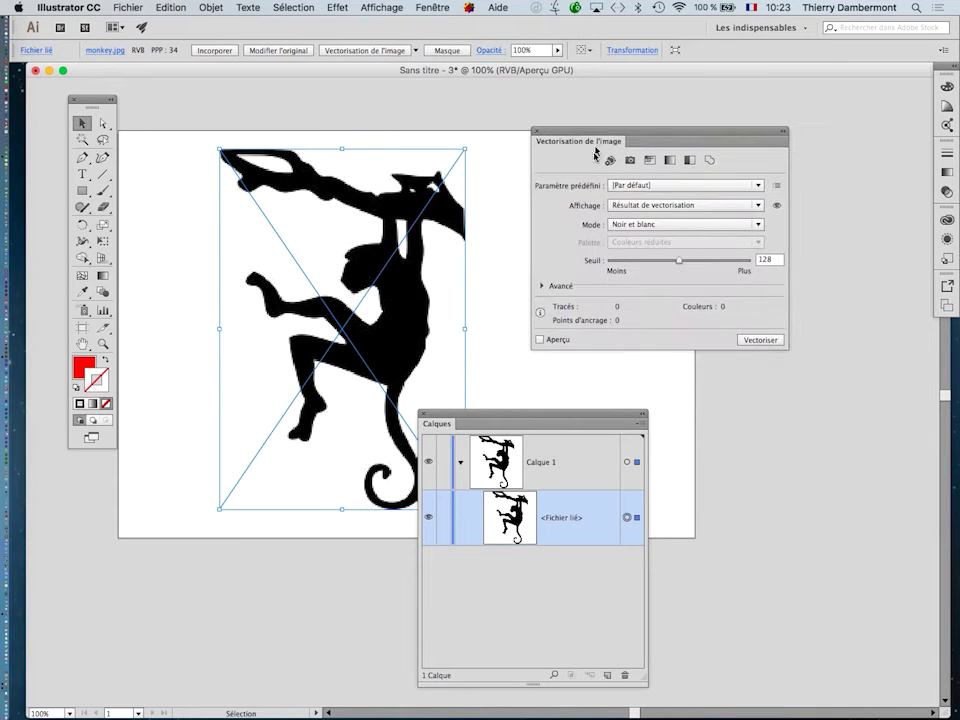
key(super)
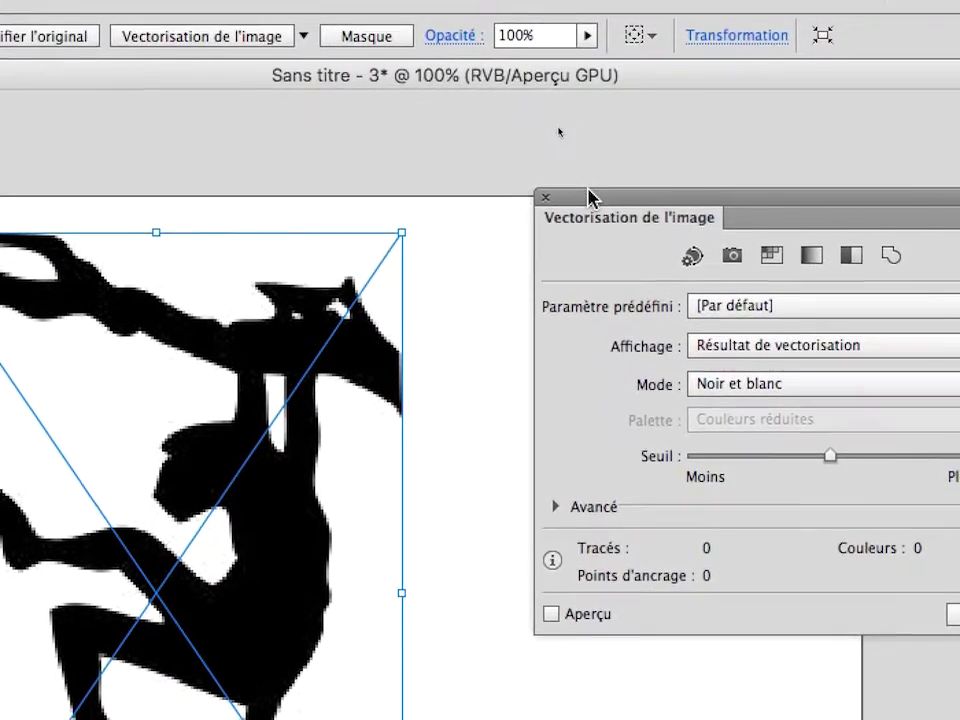
drag(770, 118, 664, 56)
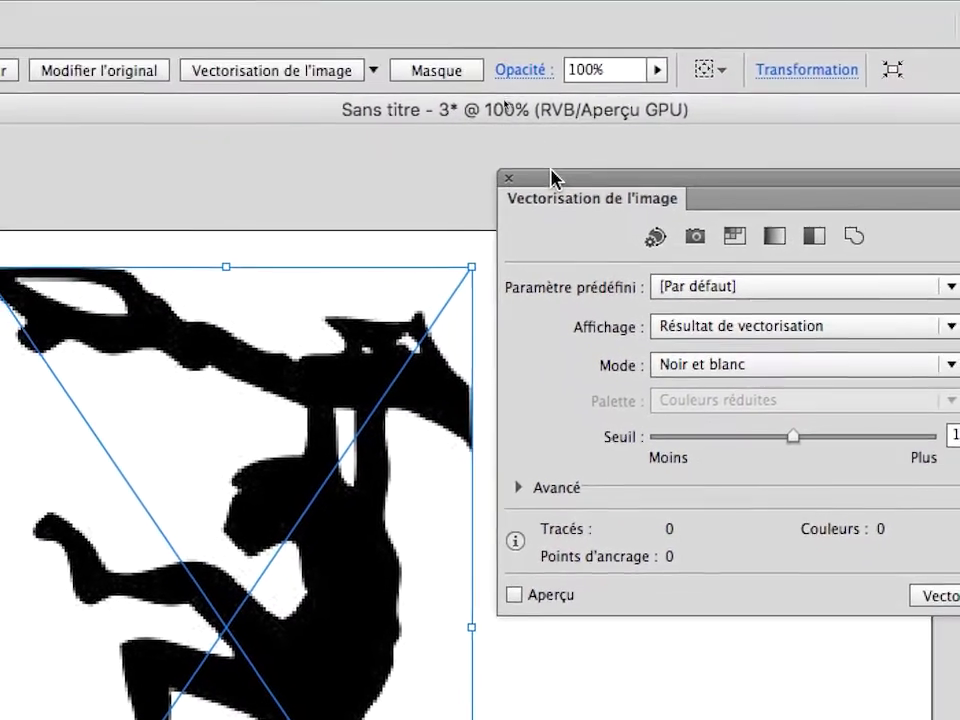
Step: Enable the preview of the monkey's default black-and-white trace and move the tracing panel clear of the image
scroll(360, 385, up, 1)
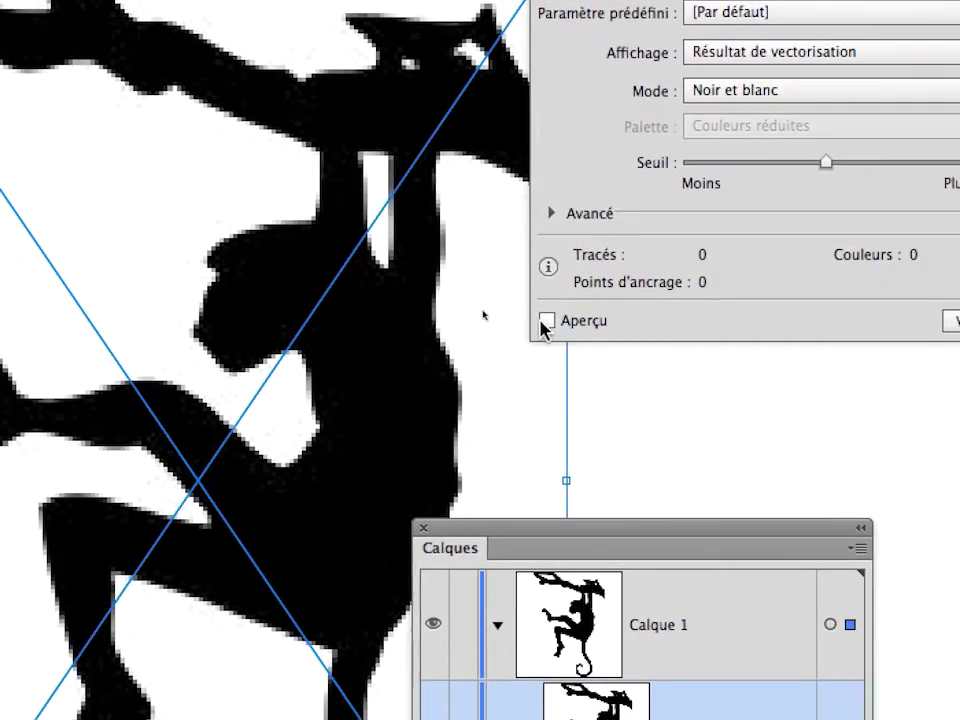
click(546, 321)
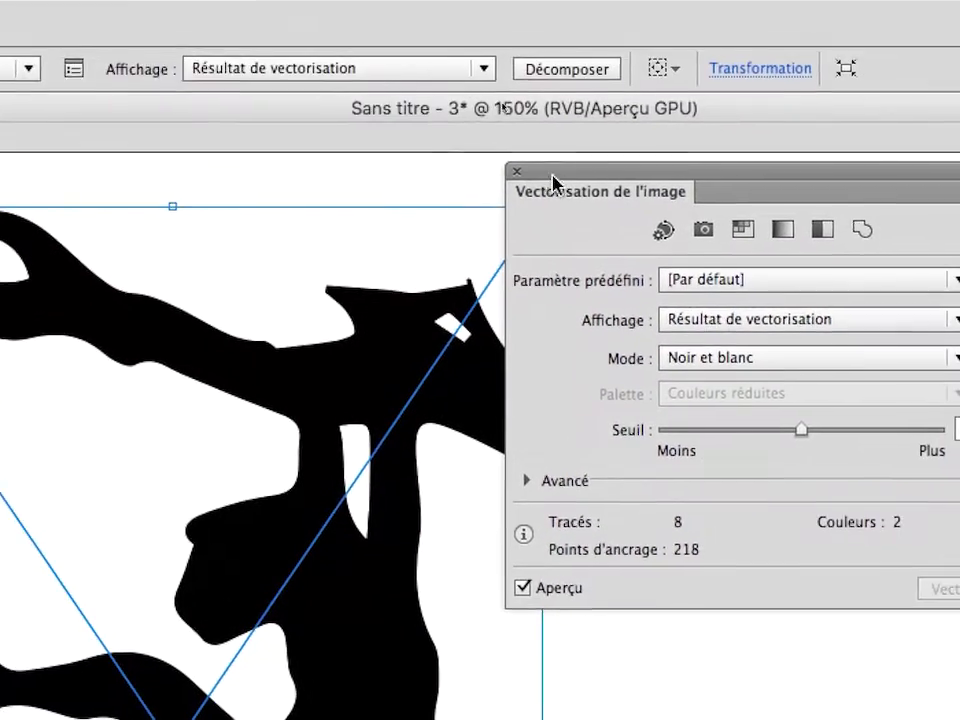
drag(553, 182, 615, 198)
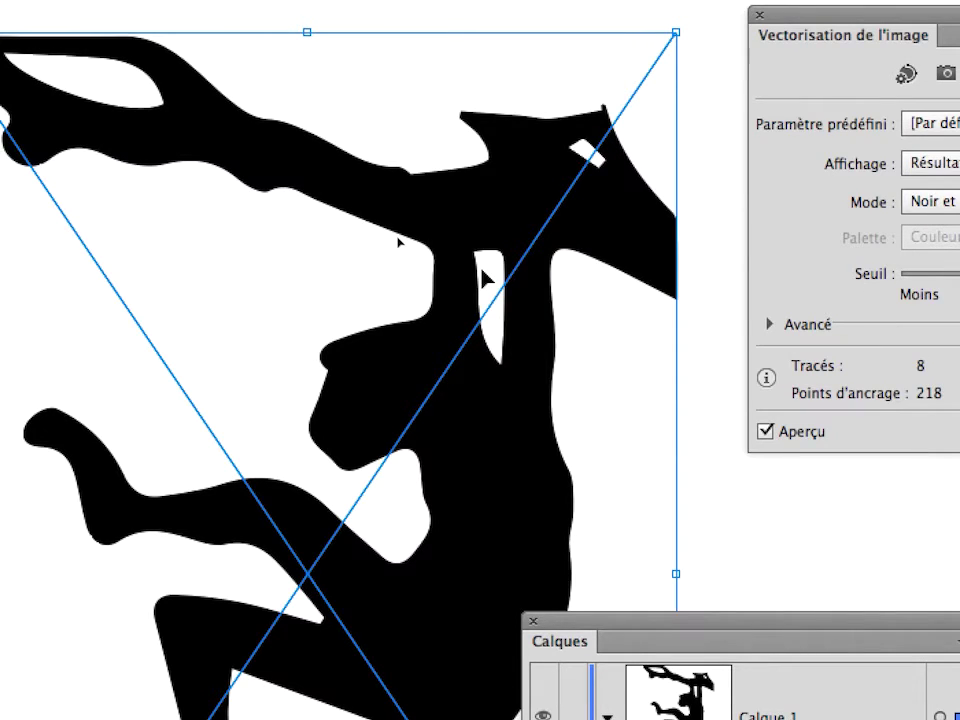
Step: Inspect the traced edge of the white gap between the monkey's arms at extreme magnification, and return to the full image
scroll(484, 278, up, 3)
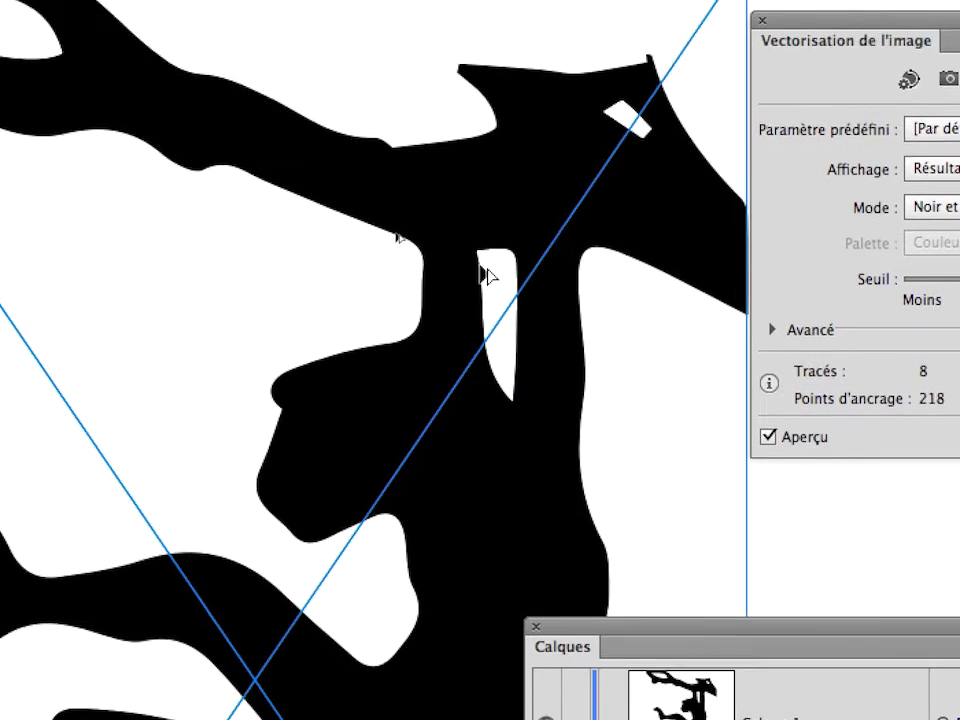
scroll(484, 268, up, 5)
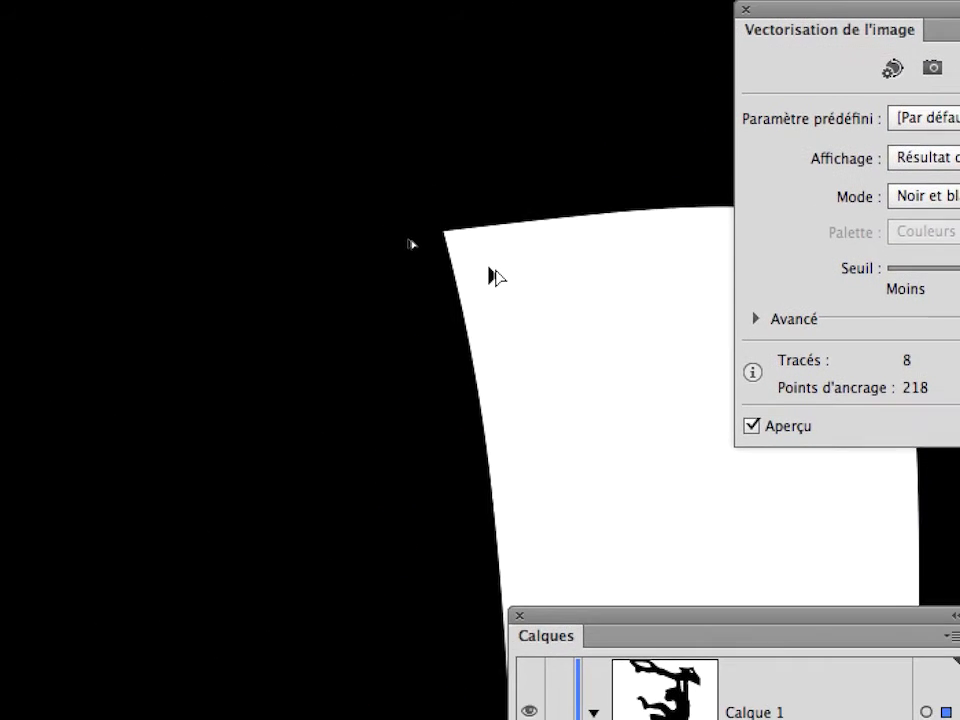
scroll(494, 276, up, 5)
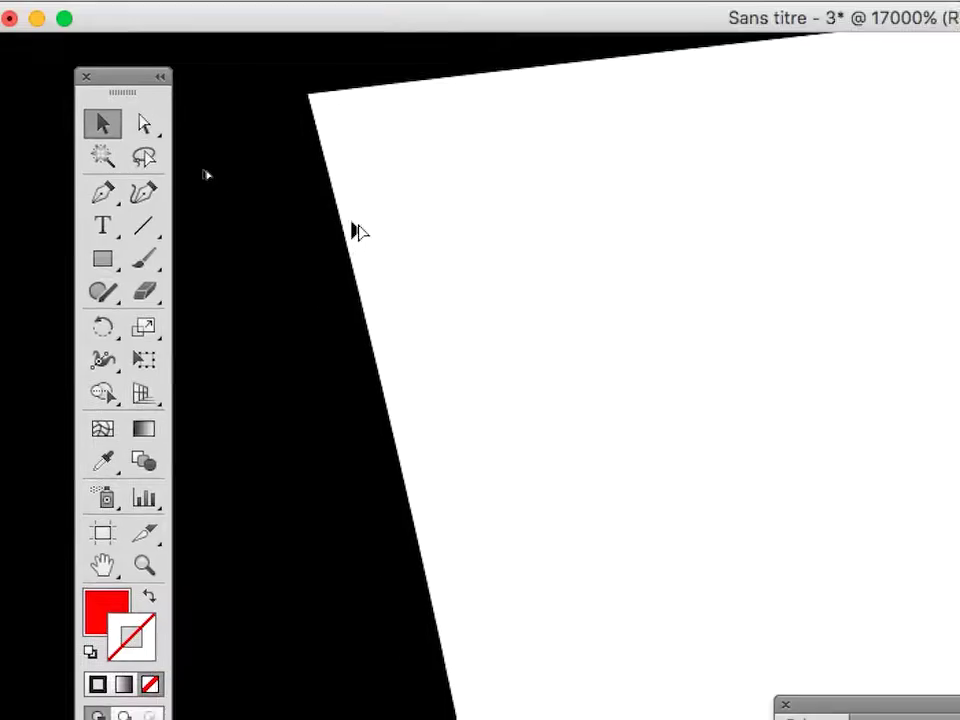
scroll(361, 215, down, 8)
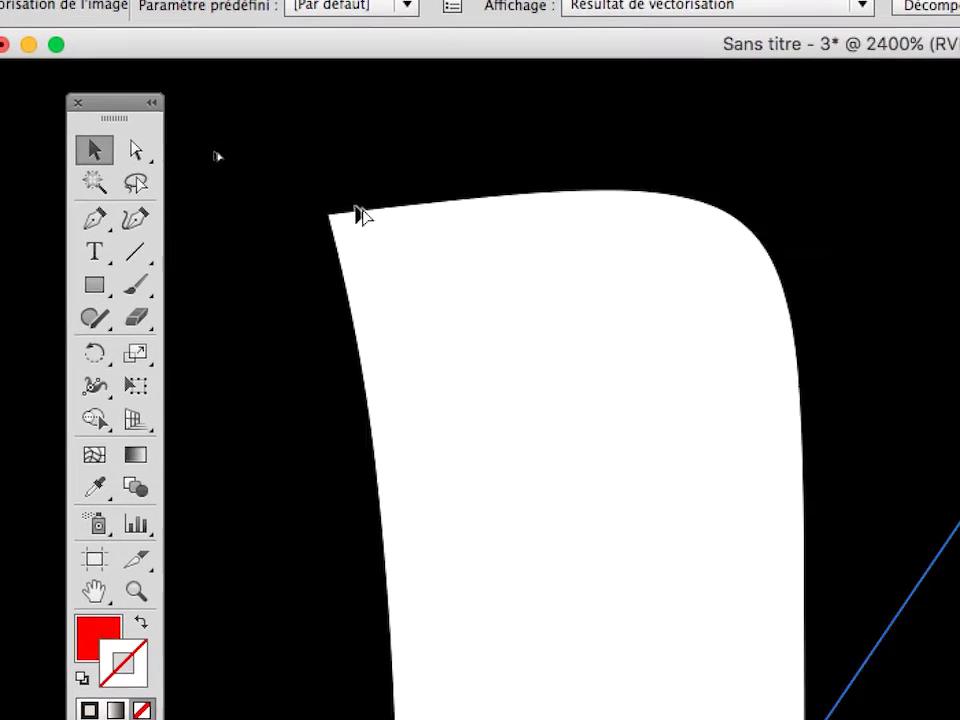
scroll(364, 221, down, 6)
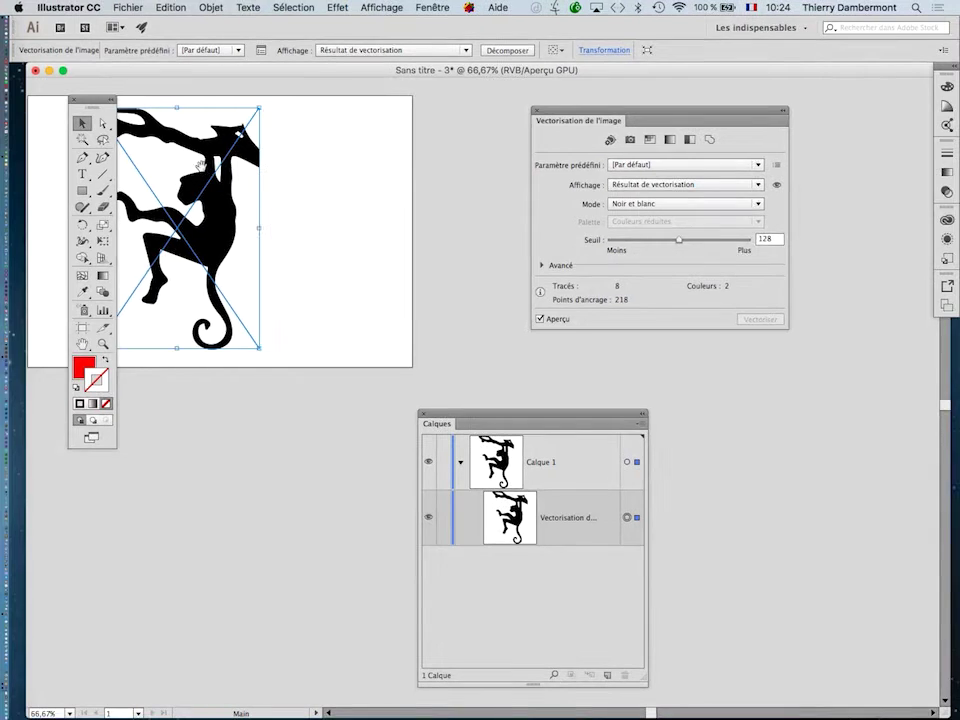
drag(390, 241, 412, 217)
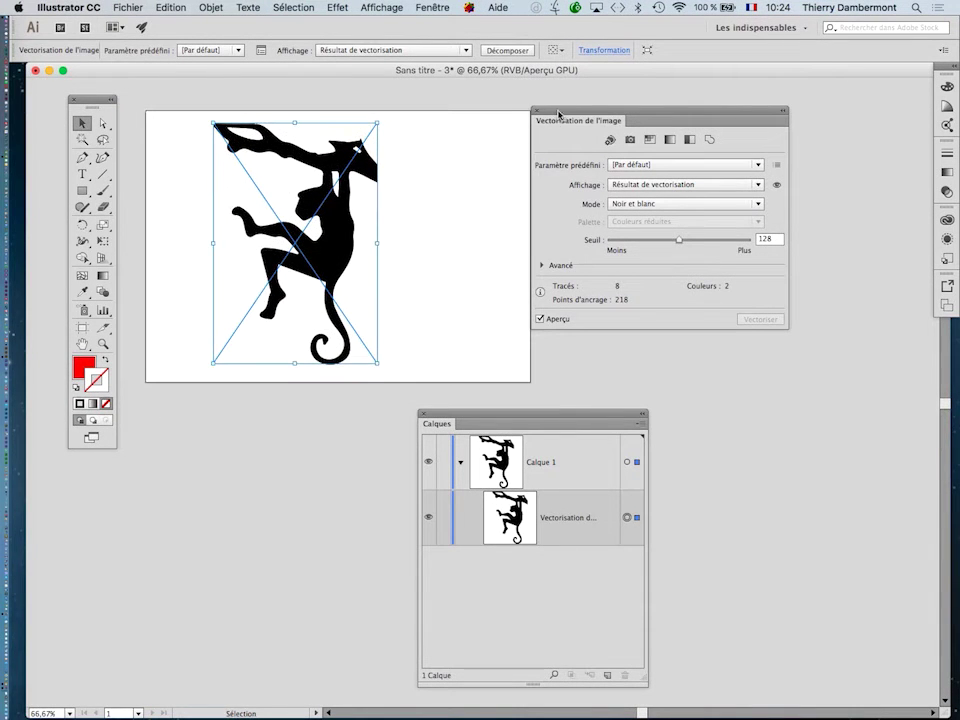
Step: Bring the tracing panel closer to the monkey and review the colour modes available for the trace
drag(559, 113, 530, 155)
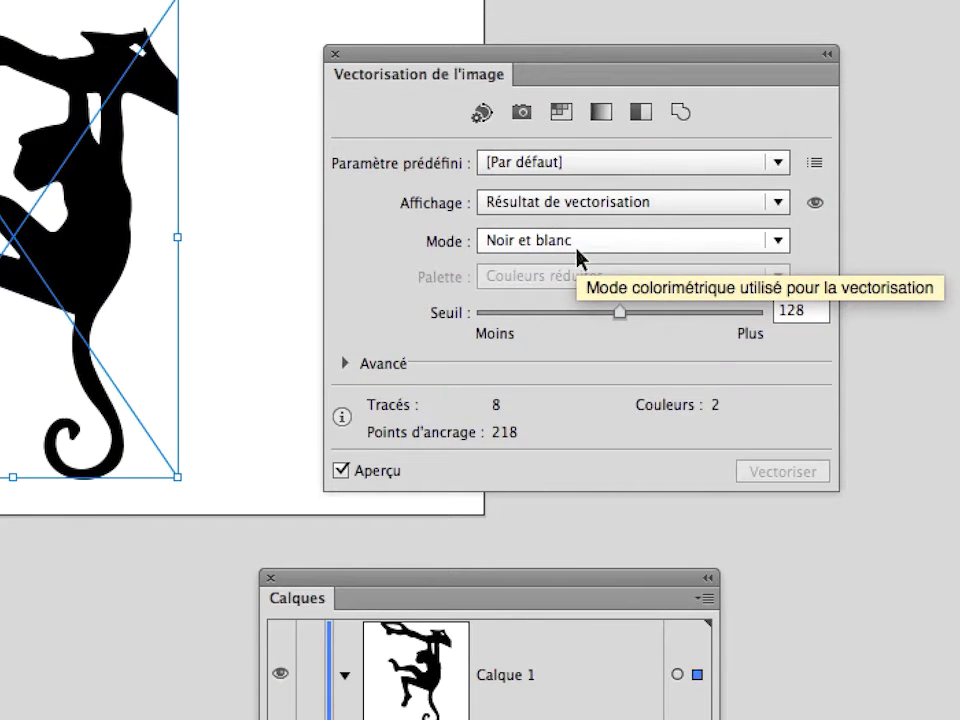
click(577, 256)
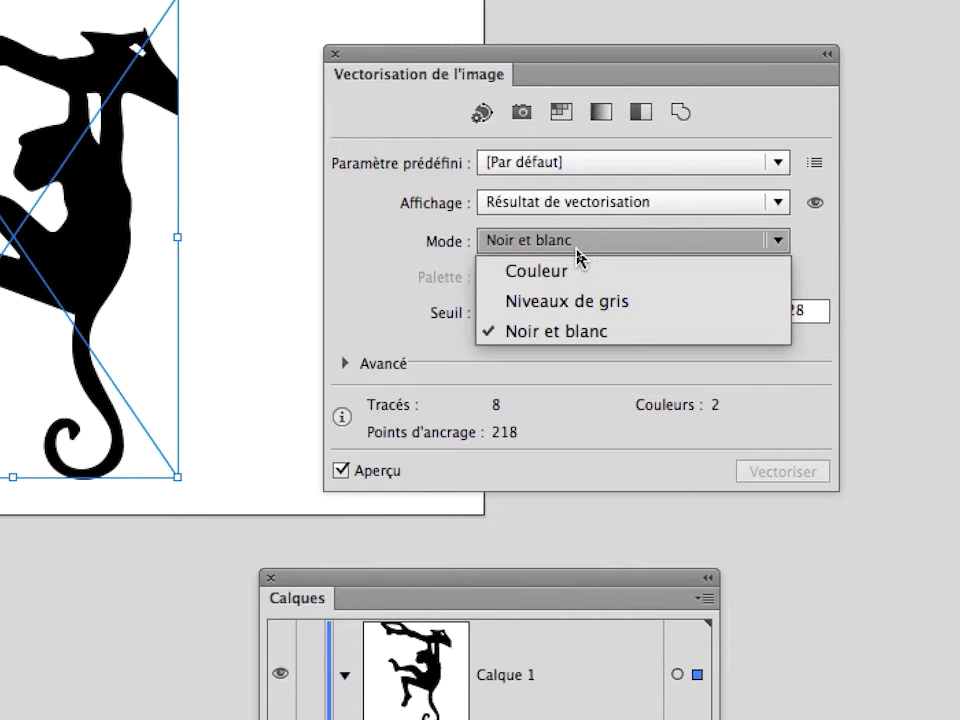
click(577, 256)
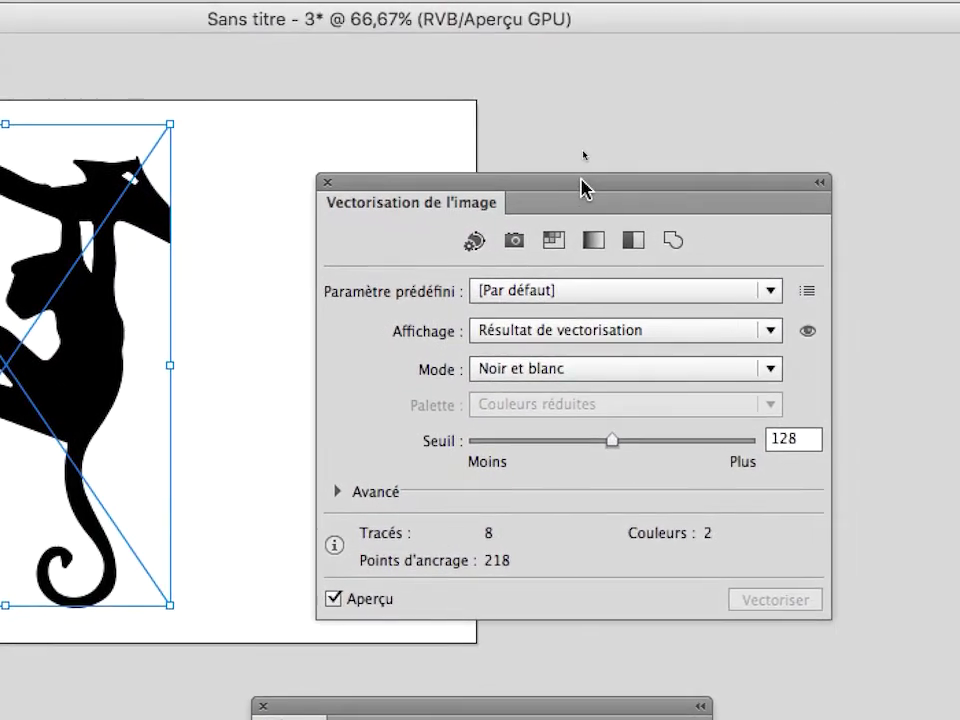
Step: Place the Vectorisation de l'image panel on the left side of the monkey image, clear of the silhouette
mouse_move(574, 54)
mouse_down()
mouse_move(378, 163)
mouse_move(334, 154)
mouse_move(589, 180)
mouse_move(548, 185)
mouse_up()
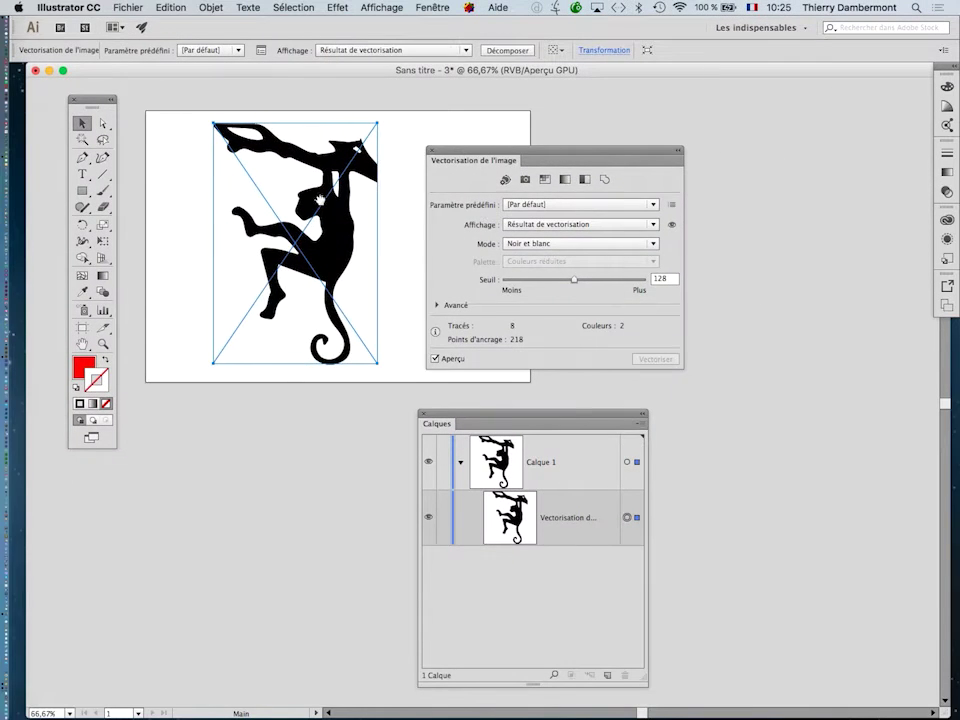
scroll(320, 200, left, 5)
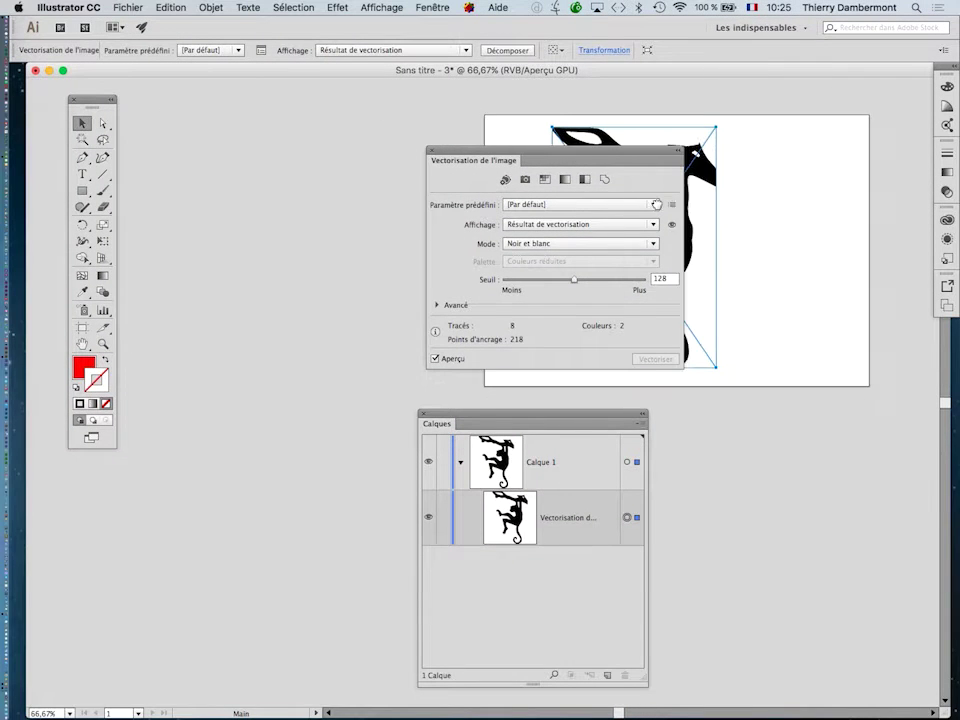
mouse_move(633, 157)
mouse_down()
mouse_move(482, 142)
mouse_move(468, 152)
mouse_up()
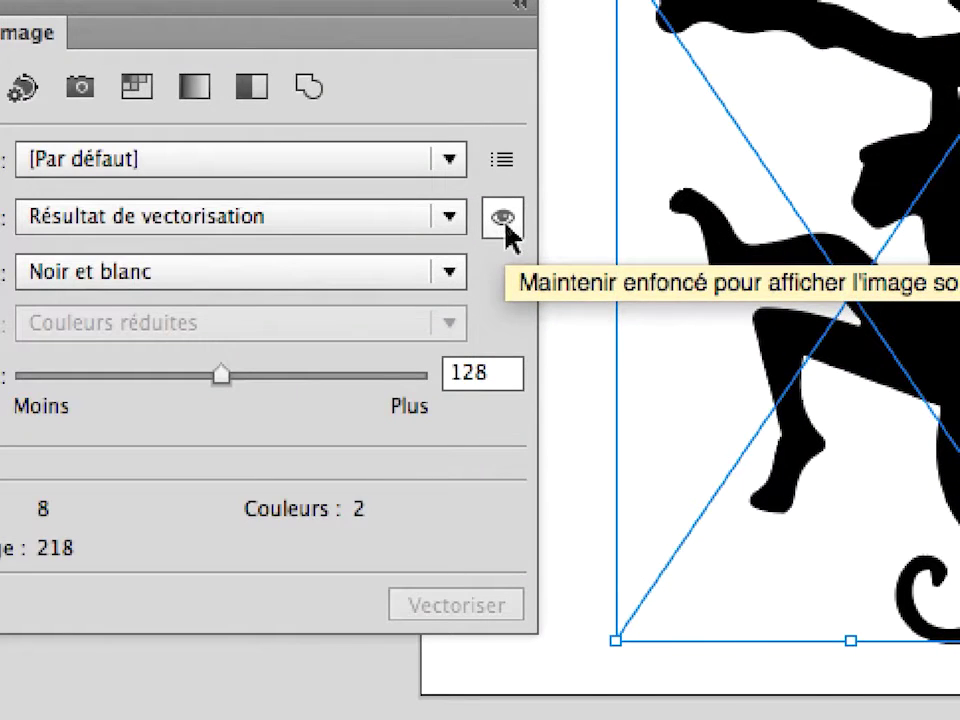
Step: Widen the Calques panel and temporarily show the source image in place of the monkey trace
click(506, 227)
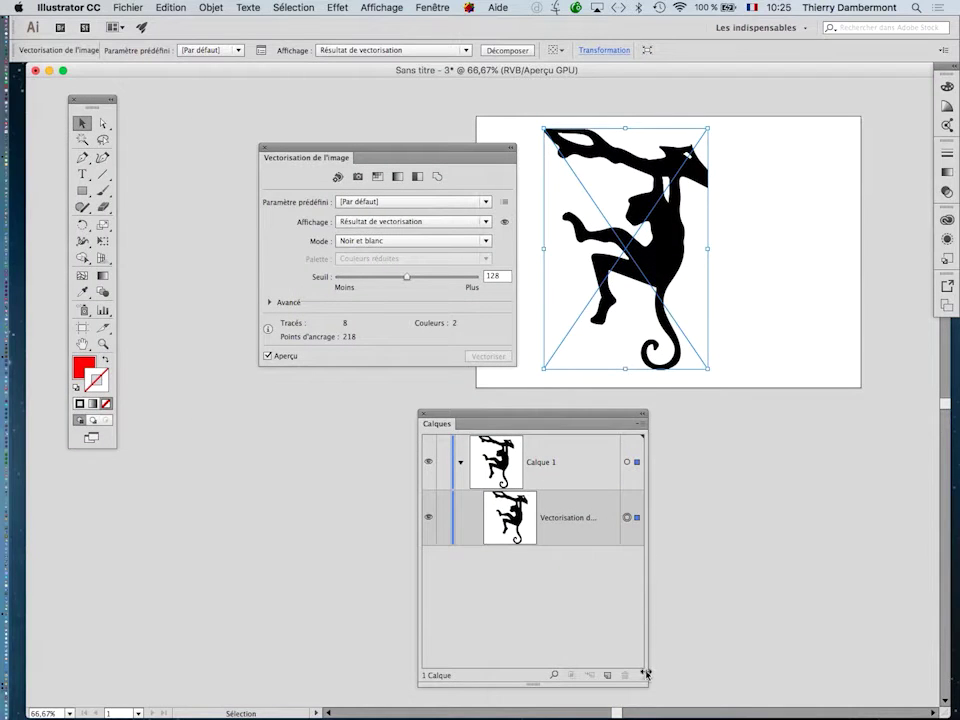
drag(645, 677, 816, 612)
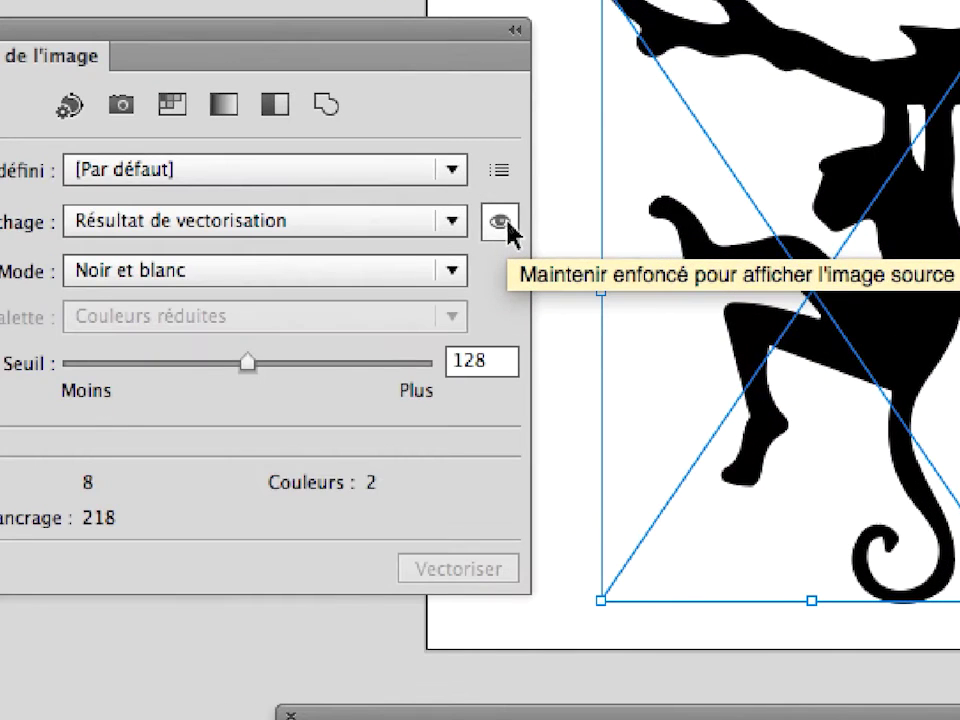
click(507, 226)
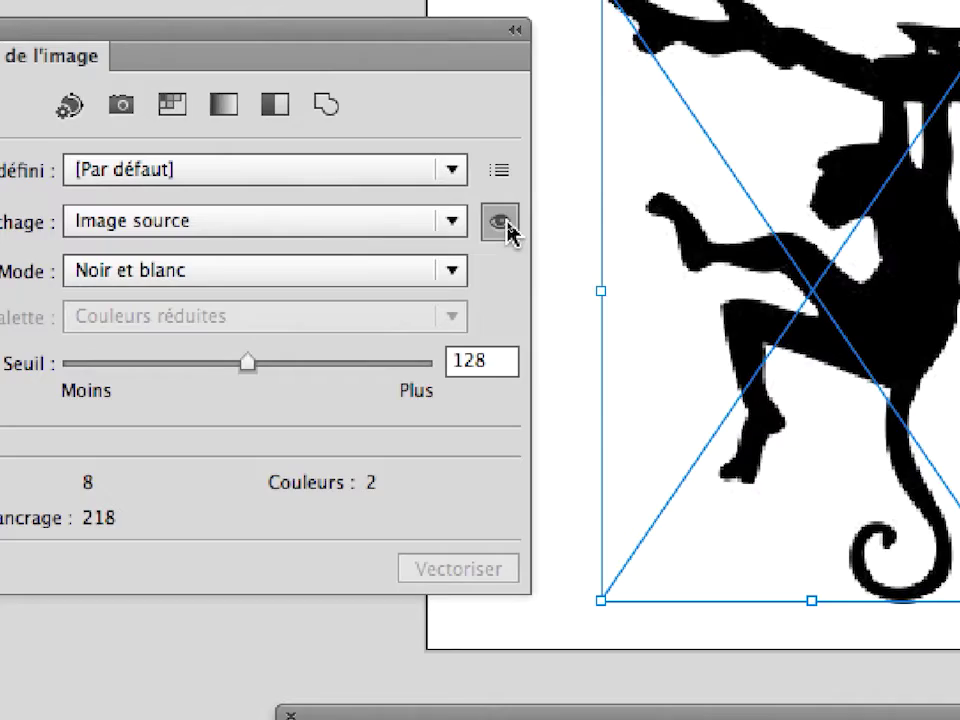
Step: Switch the trace display to Image source and back to Résultat de vectorisation, and check the advanced tracing options
click(426, 226)
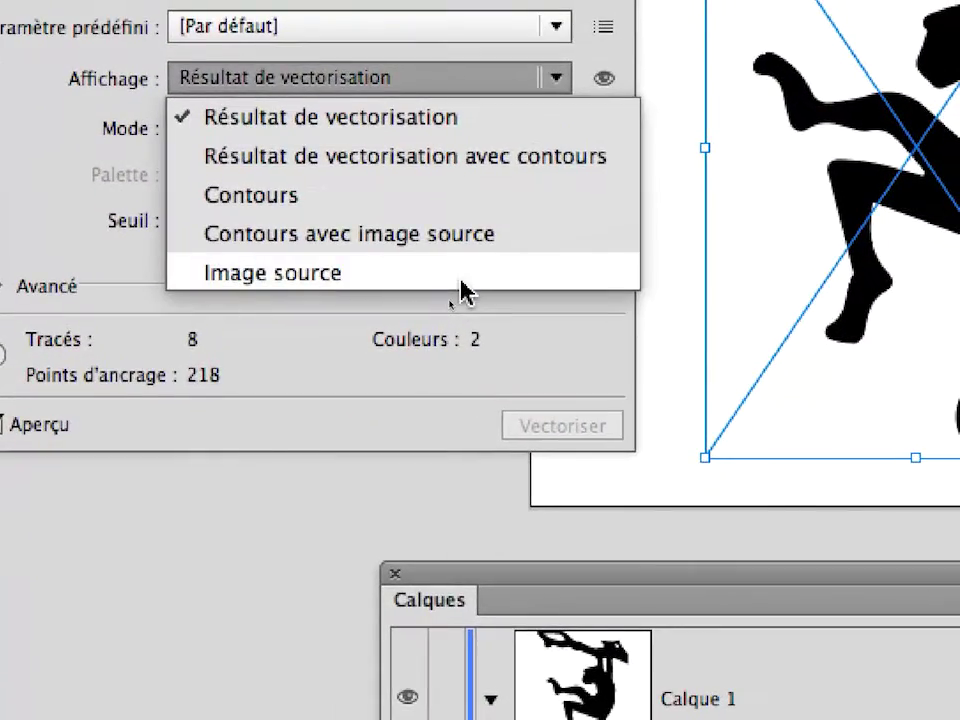
click(463, 290)
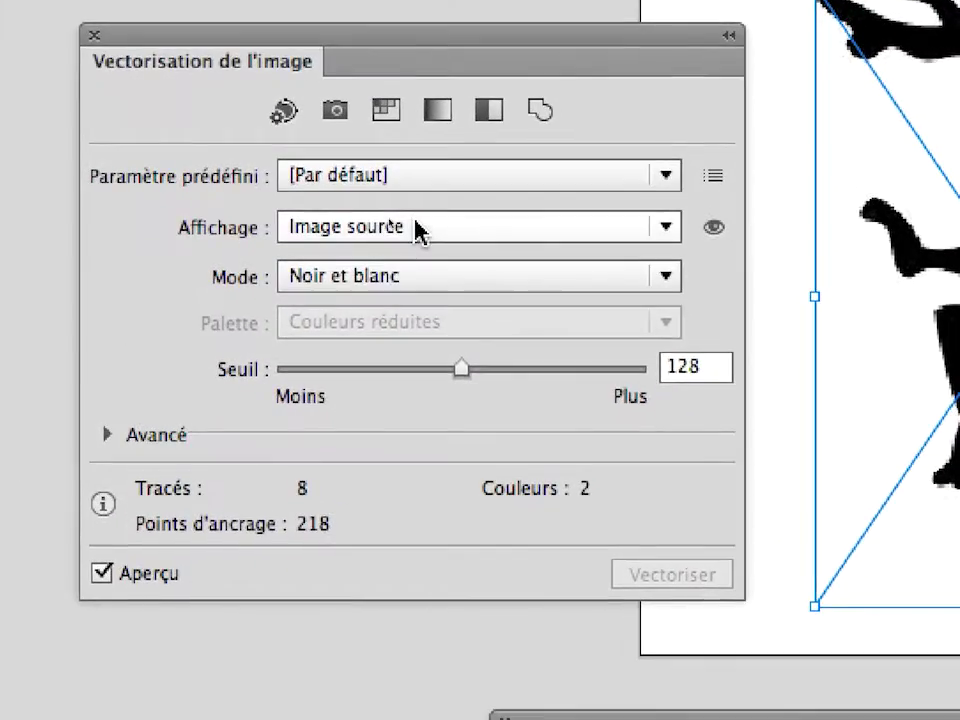
click(40, 208)
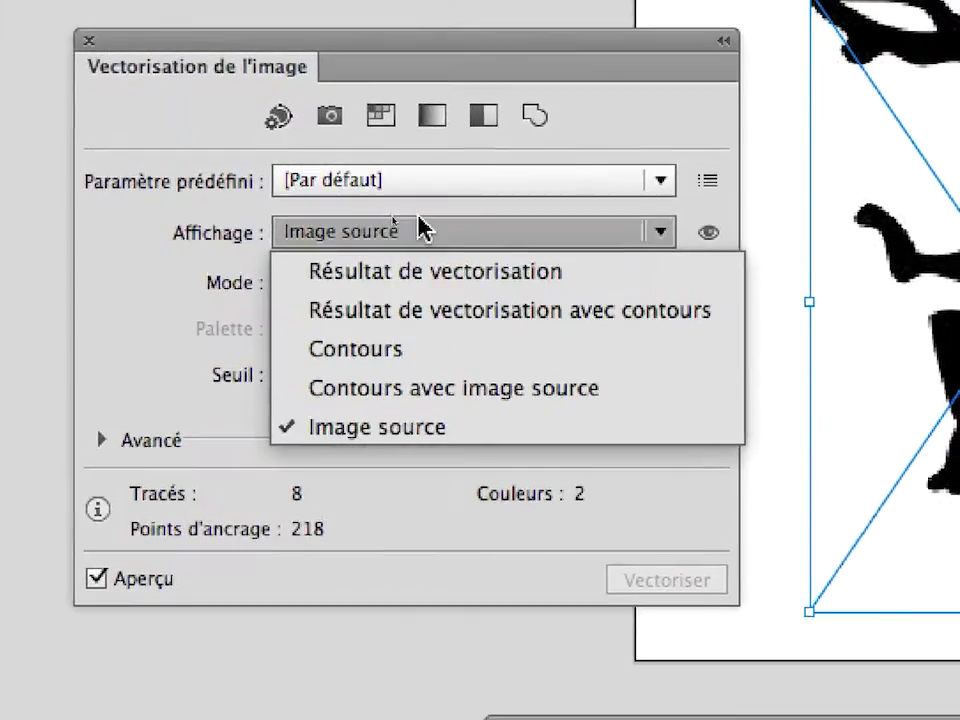
click(432, 240)
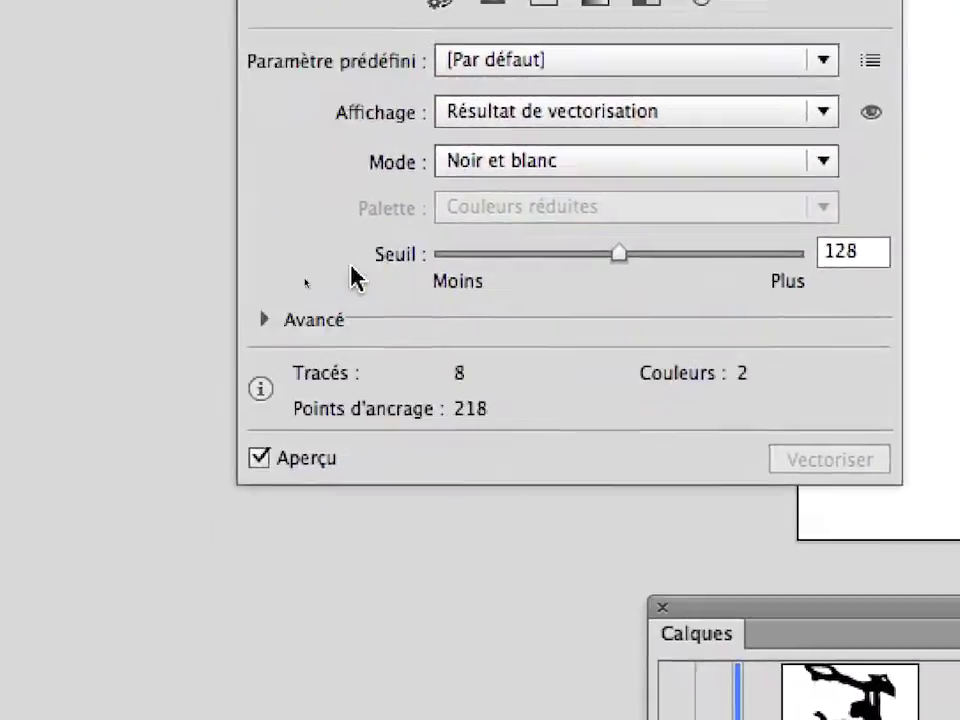
click(264, 319)
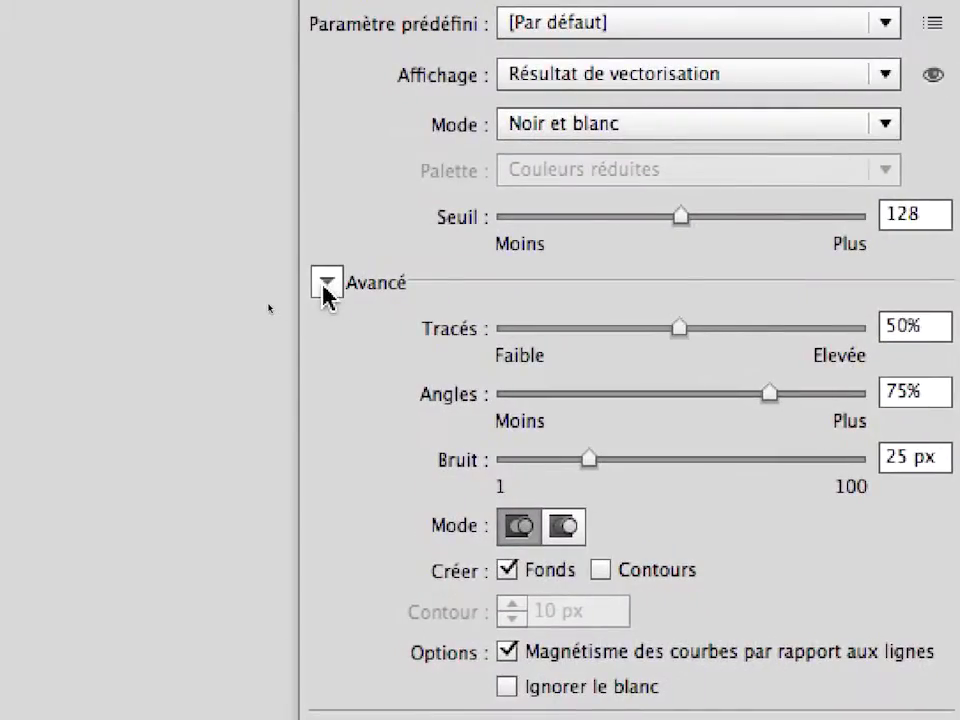
click(327, 286)
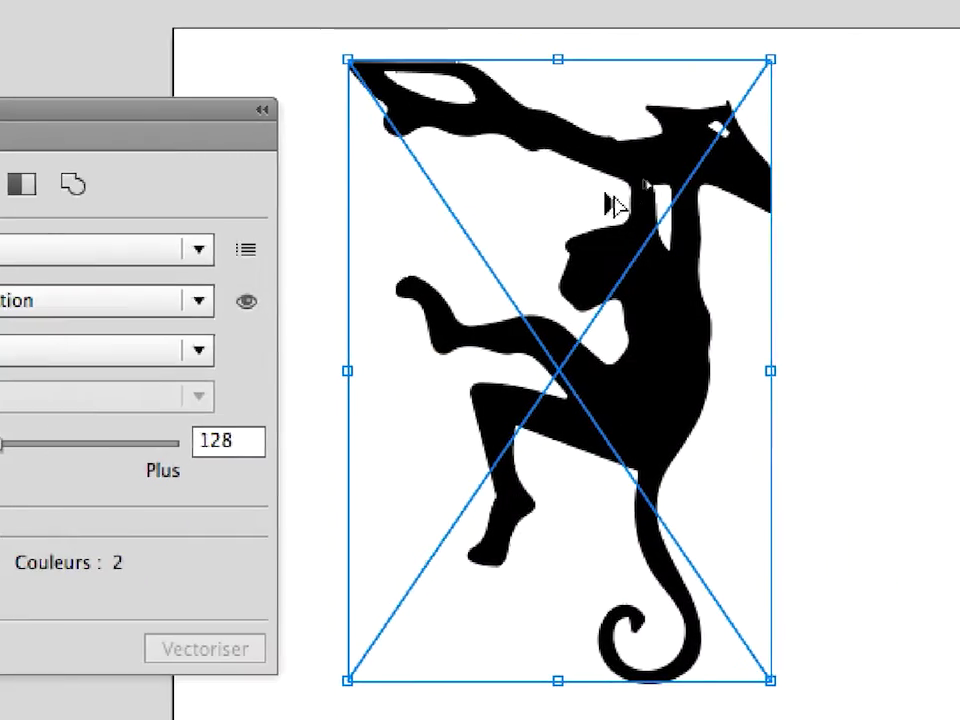
Step: Compare the source image's pixels with the traced outline around the monkey's face at high magnification
scroll(620, 204, up, 5)
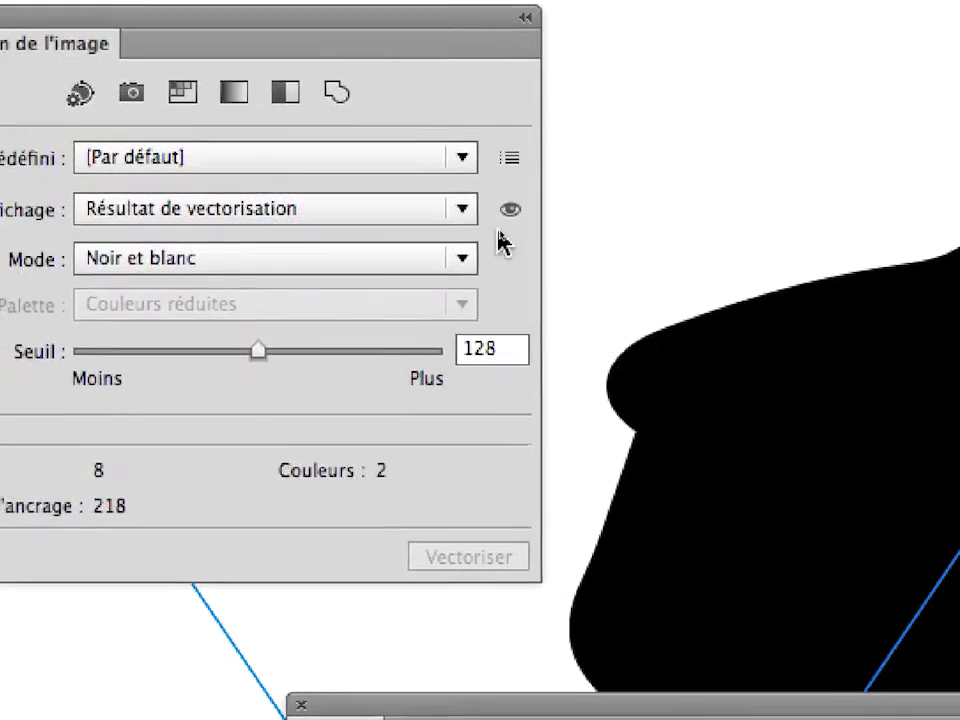
click(510, 210)
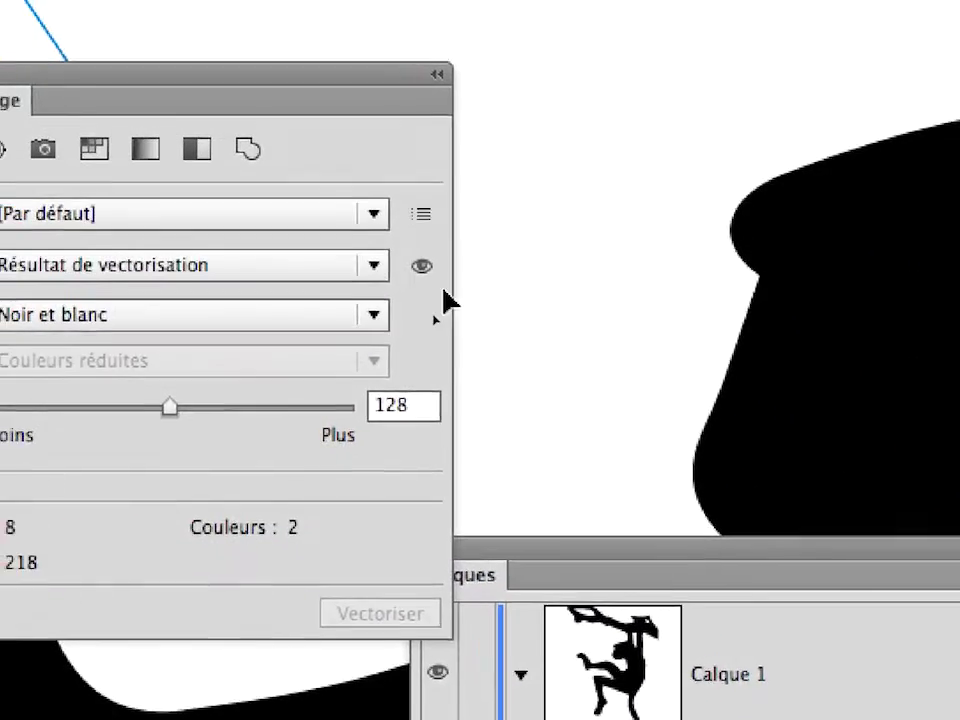
click(422, 266)
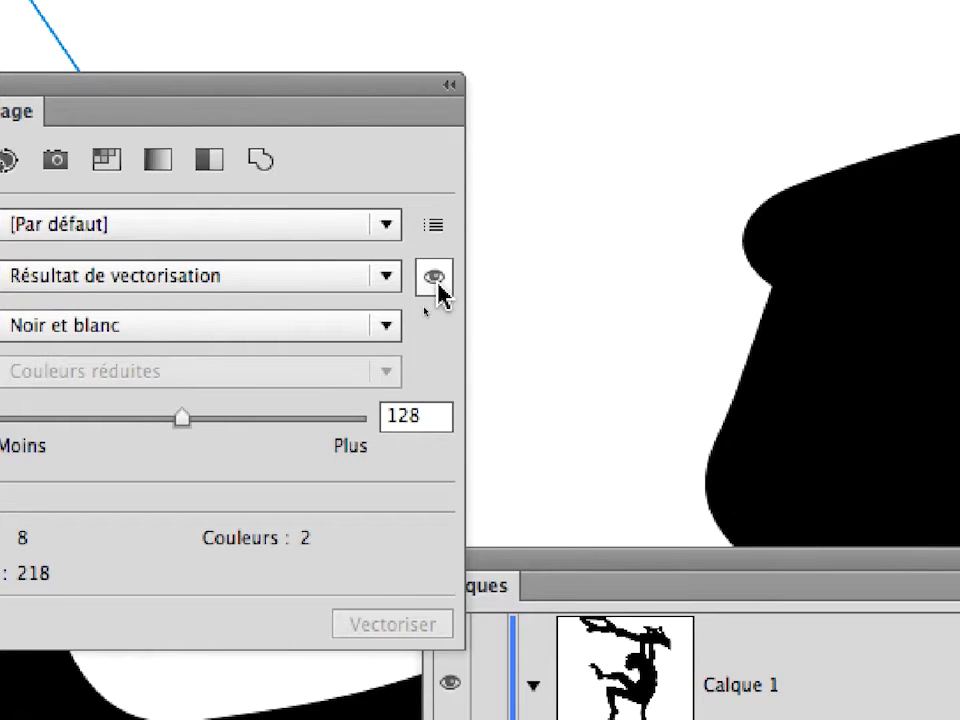
click(437, 283)
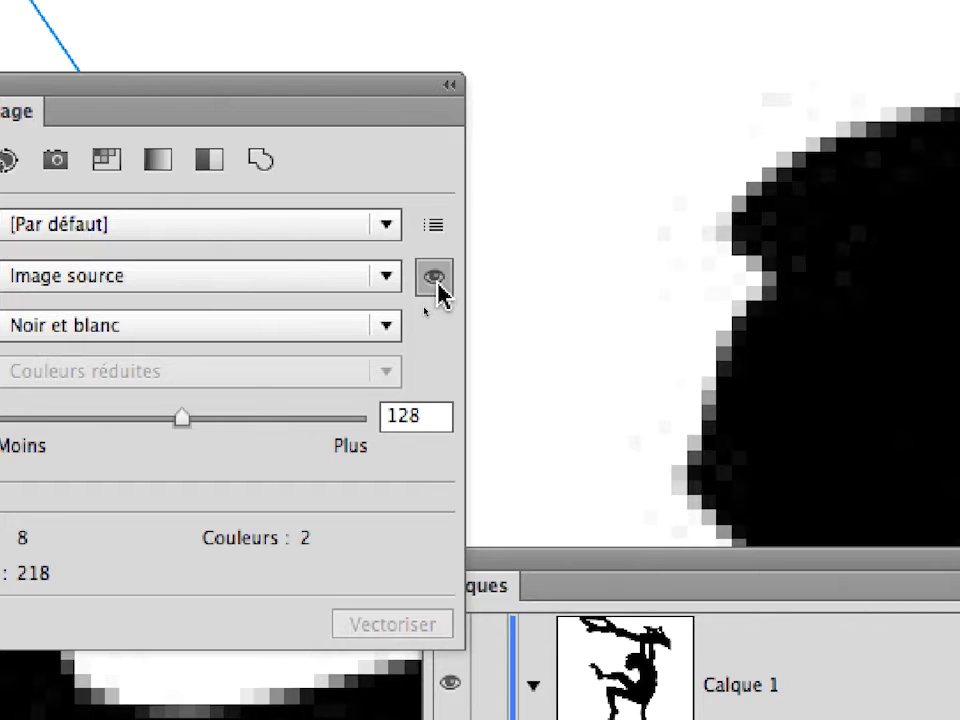
drag(437, 287, 437, 287)
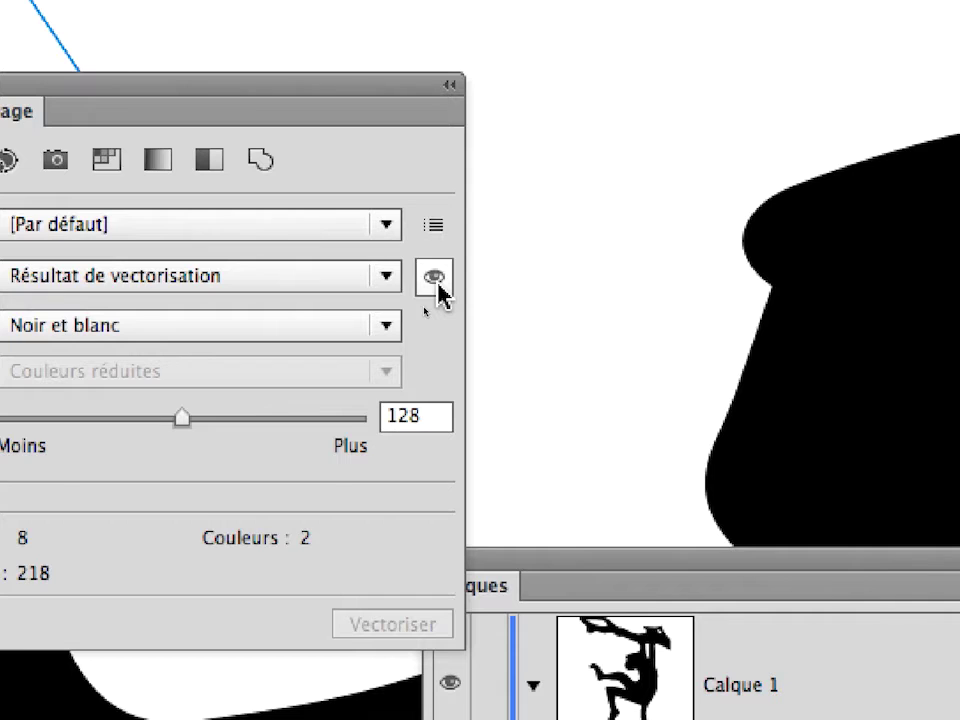
drag(437, 287, 437, 287)
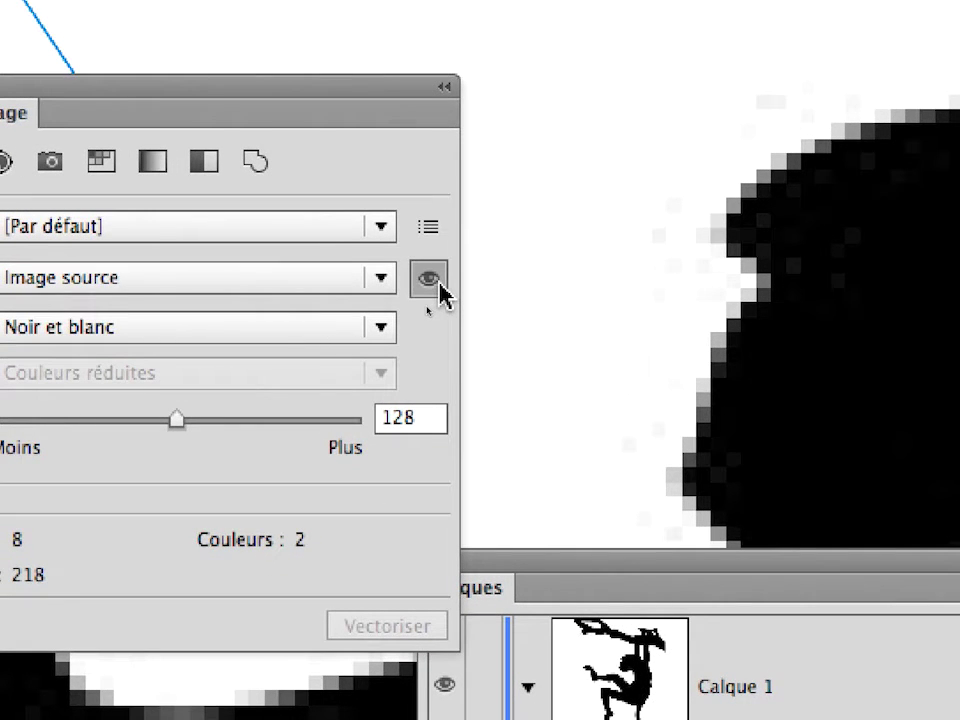
drag(439, 284, 439, 284)
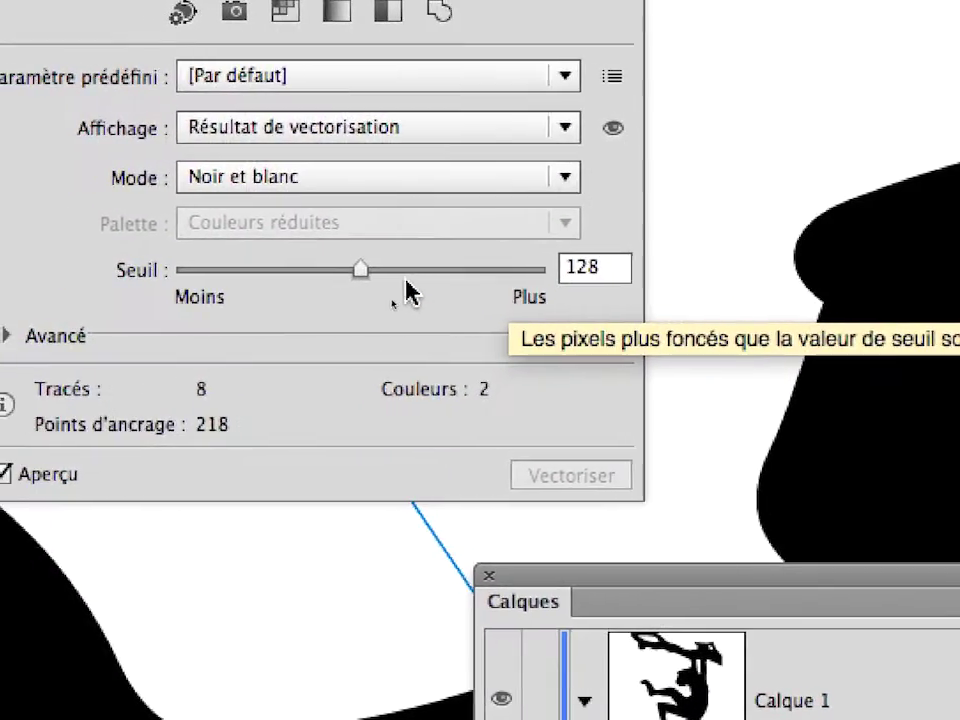
Step: Set the trace threshold (Seuil) to 109 and move the Calques and tracing panels away from the monkey's face
click(410, 266)
drag(419, 277, 305, 285)
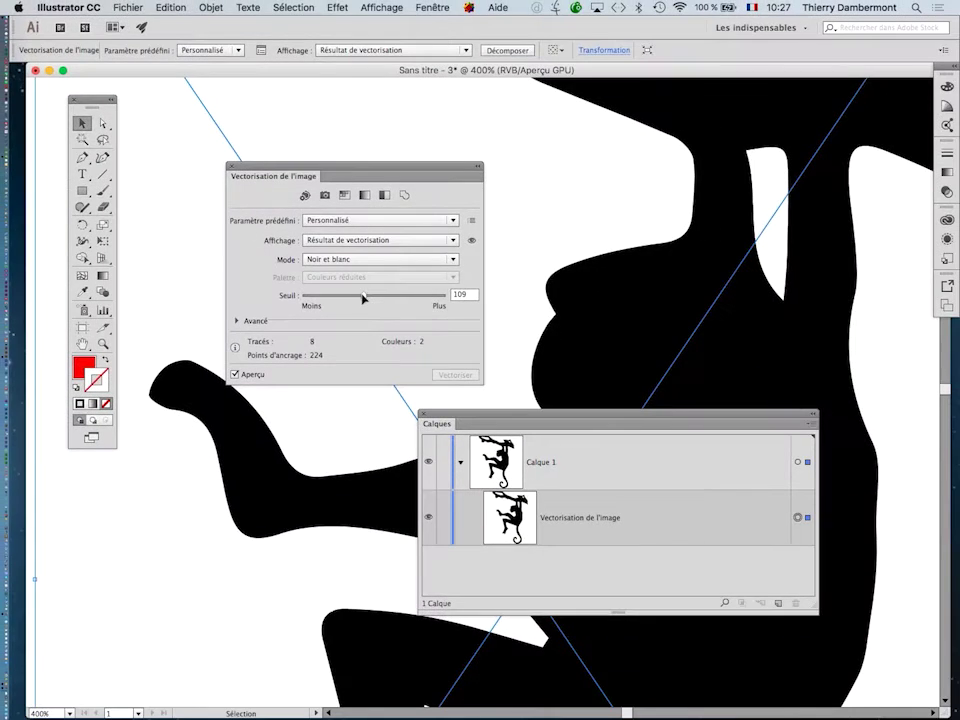
drag(749, 524, 959, 668)
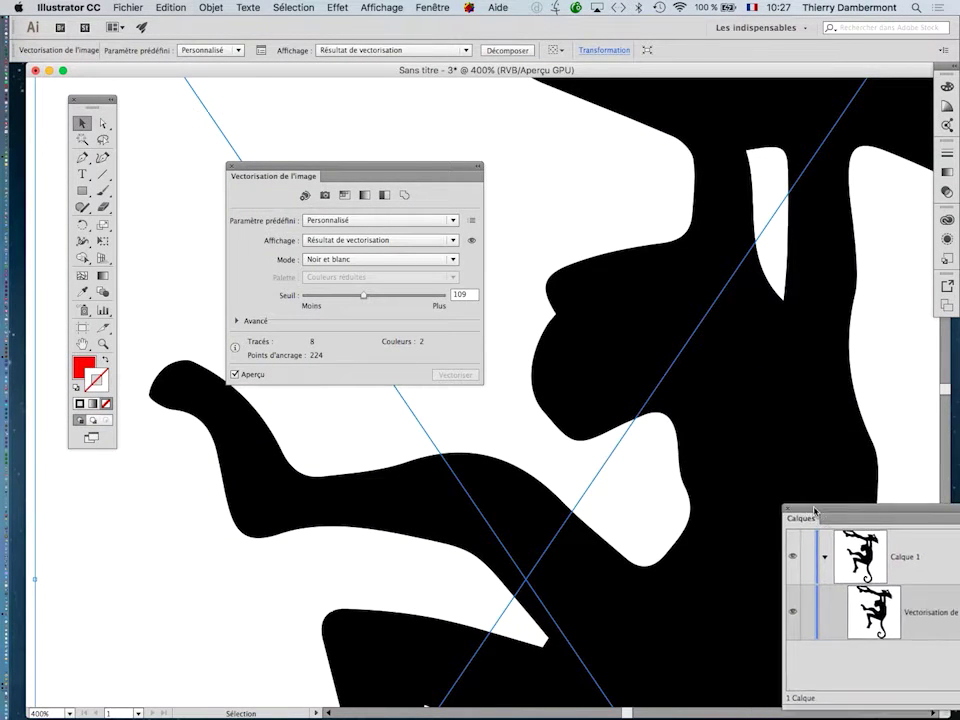
drag(407, 168, 354, 104)
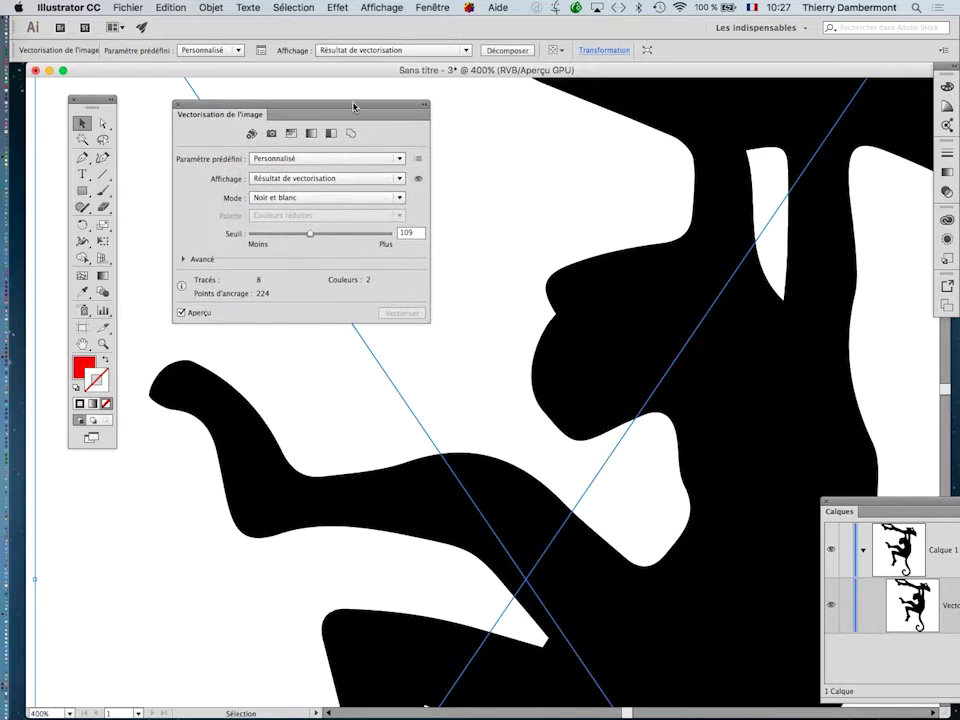
Step: Raise the monkey trace's threshold (Seuil) to 125
mouse_move(309, 233)
mouse_down()
mouse_move(254, 236)
mouse_move(318, 234)
mouse_up()
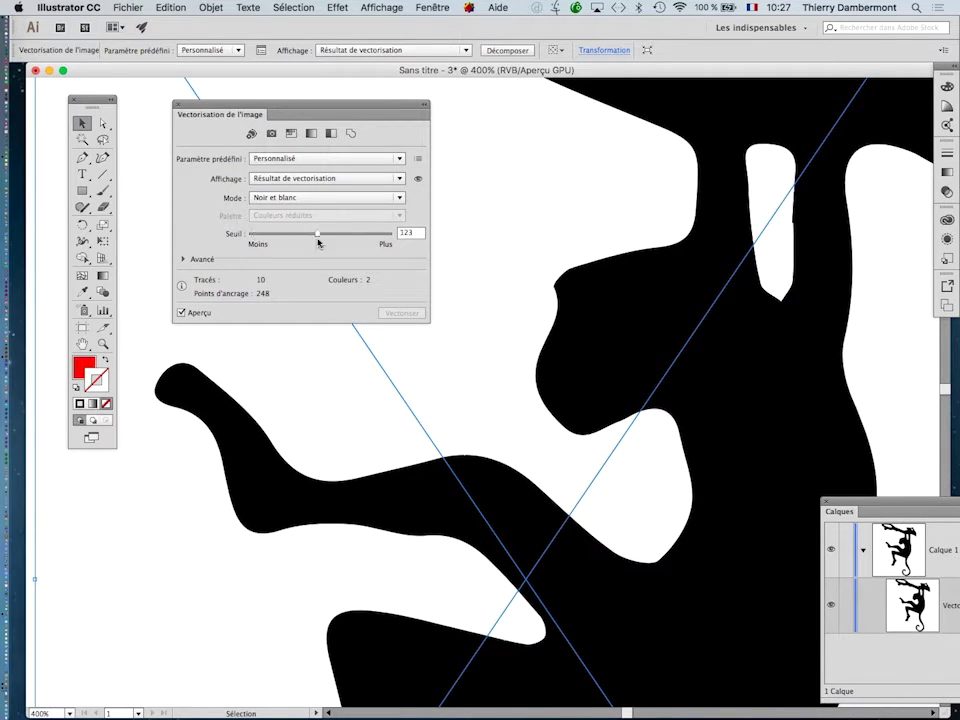
scroll(480, 392, down, 3)
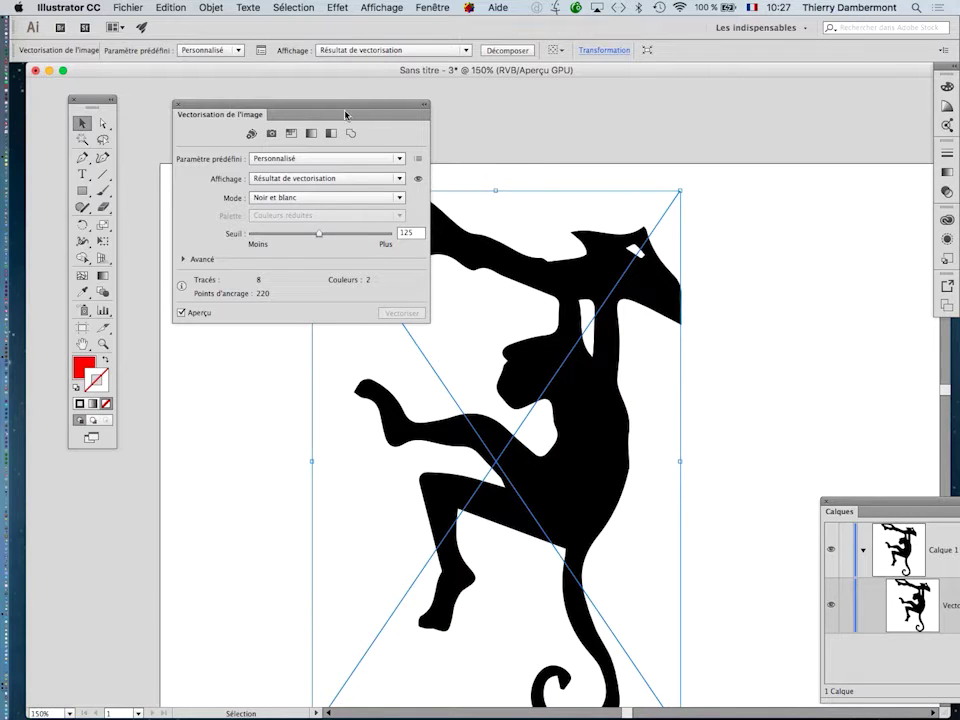
Step: Move the tracing panel off the branch at the monkey's upper left and lower the trace threshold (Seuil) to 3
drag(345, 114, 826, 63)
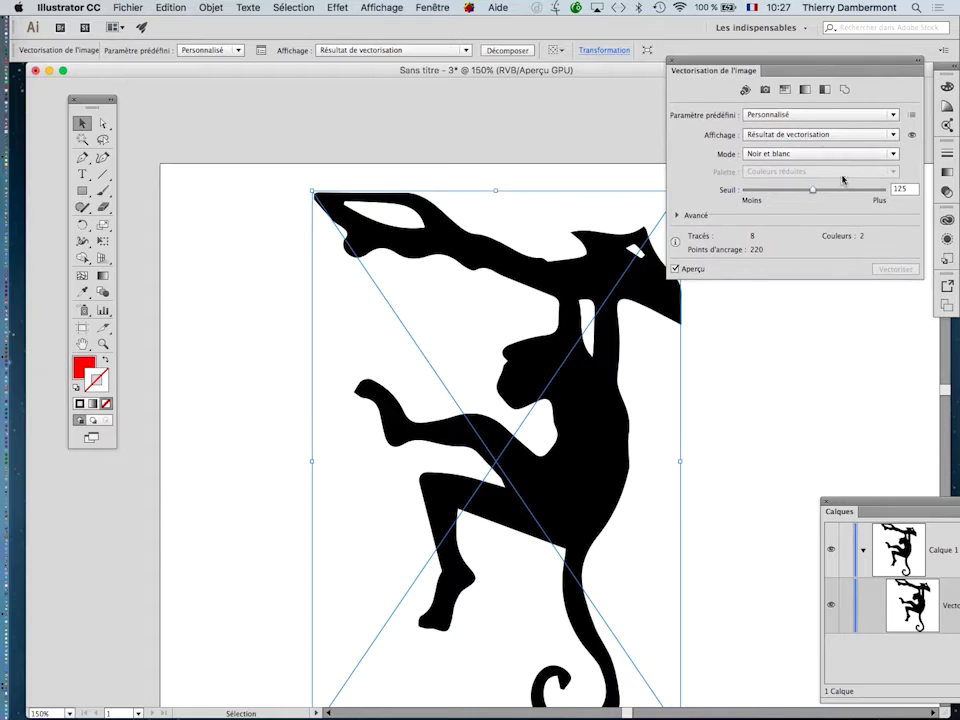
drag(812, 189, 751, 192)
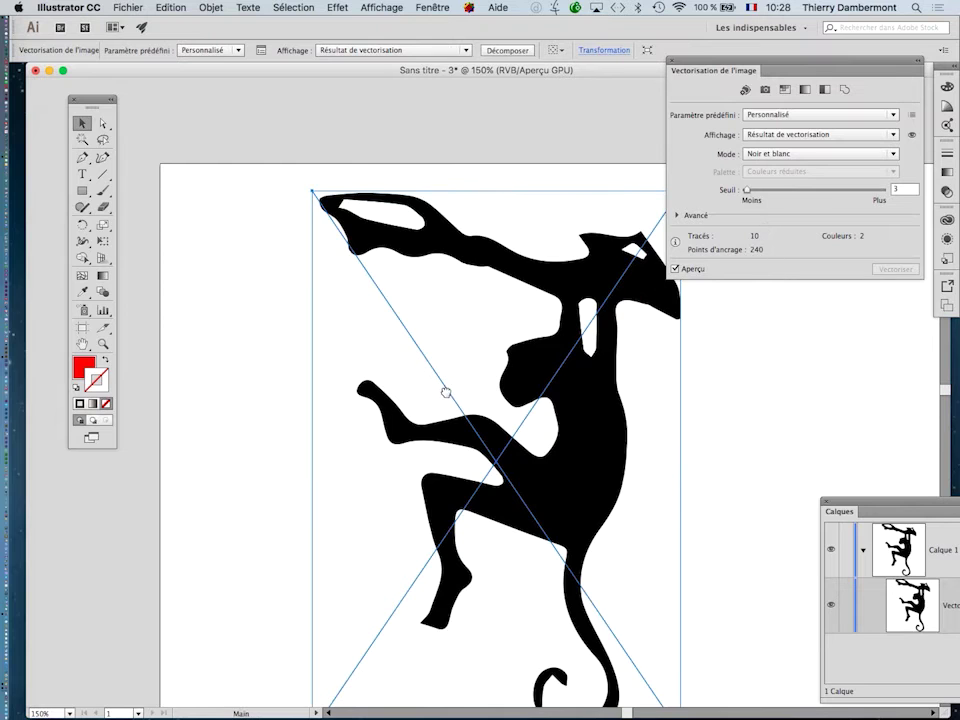
Step: Move the Calques panel beside the monkey so its layer names show, and set the trace threshold (Seuil) to 25
drag(446, 392, 327, 284)
drag(868, 501, 668, 333)
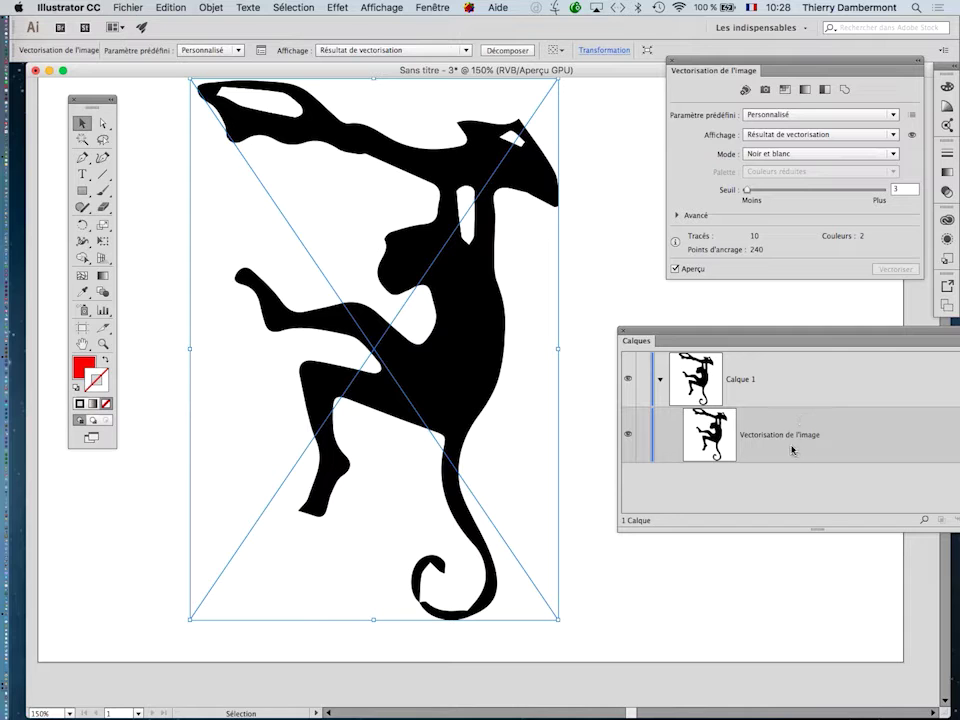
key(super)
click(762, 191)
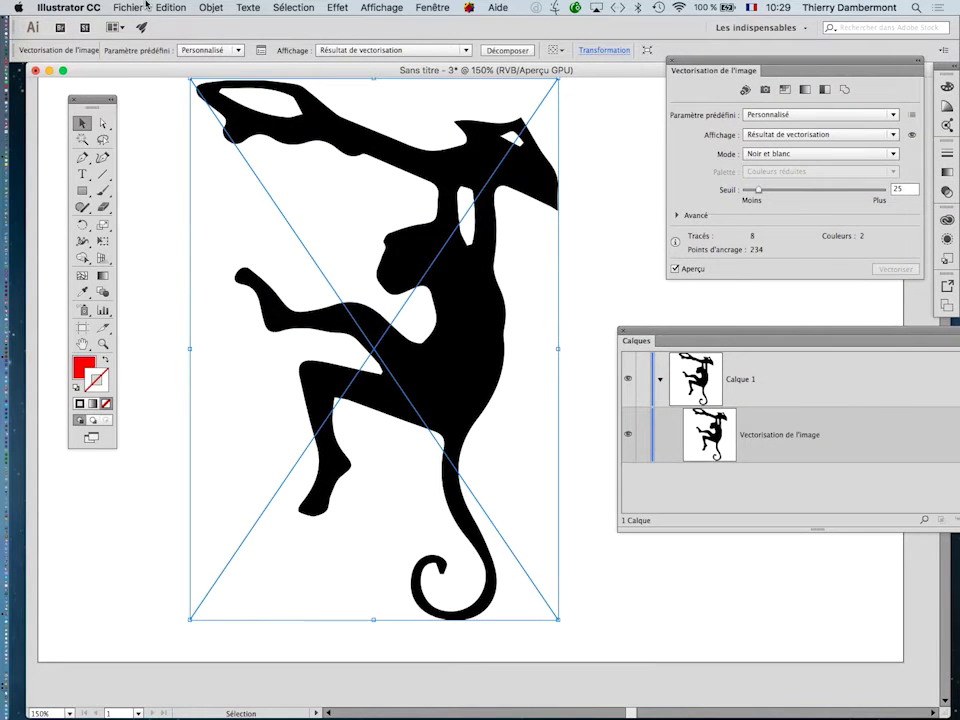
Step: Show the whole Calques panel, collapse Calque 1 and duplicate that layer
drag(640, 331, 553, 319)
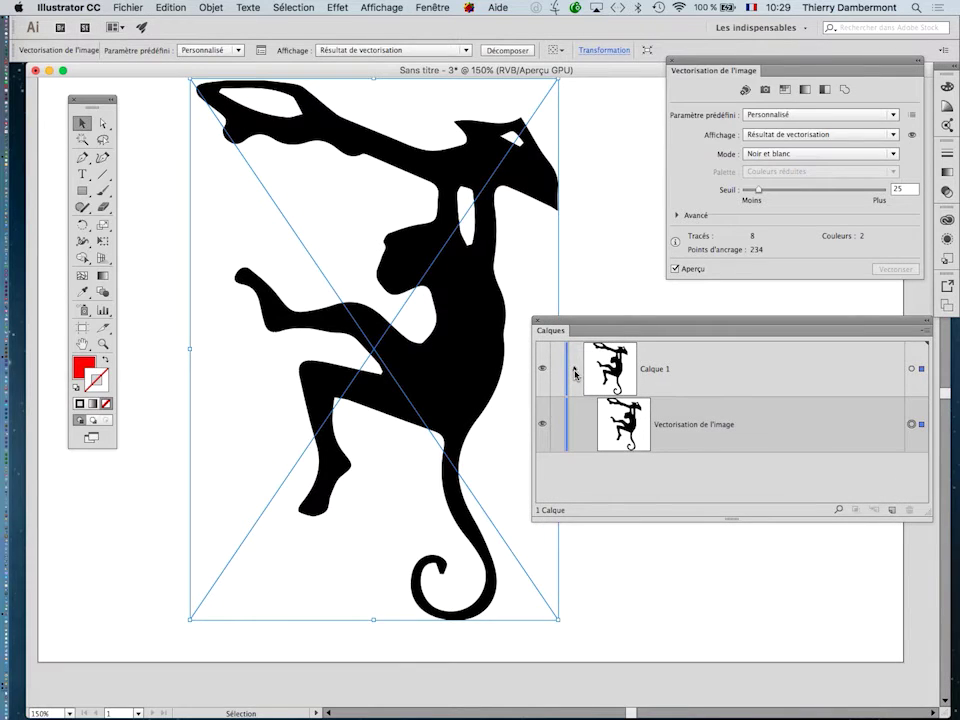
click(575, 374)
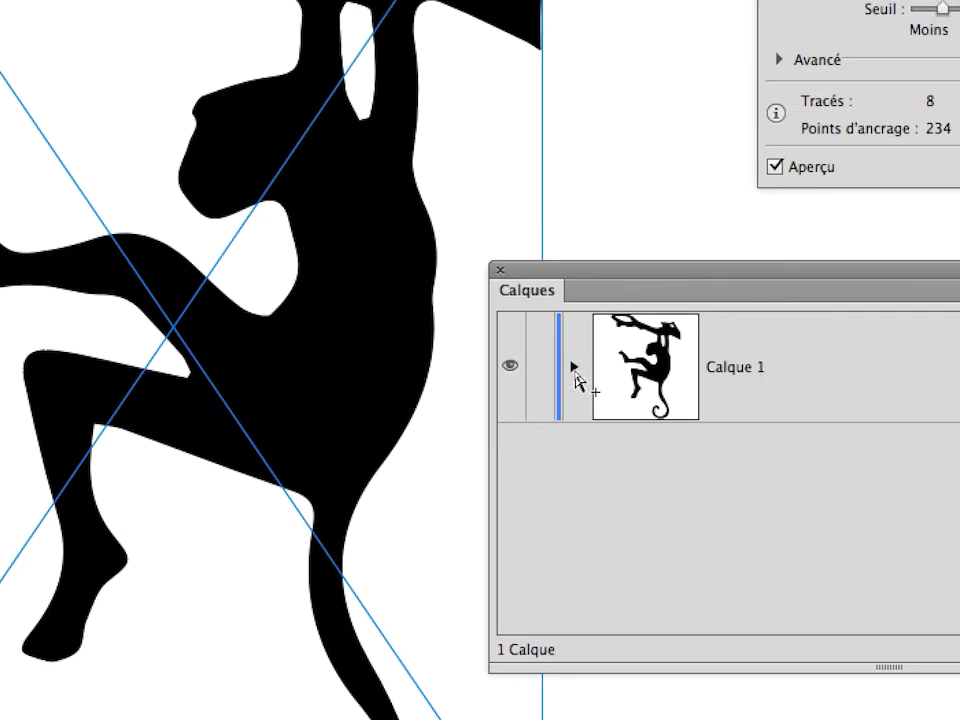
click(575, 374)
click(575, 374)
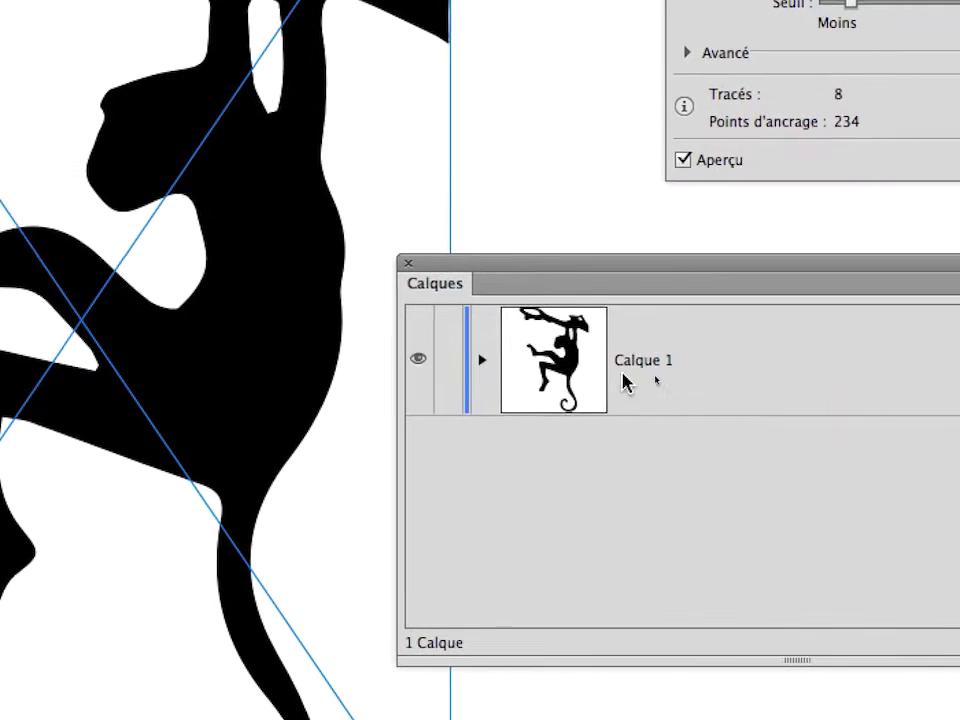
click(843, 372)
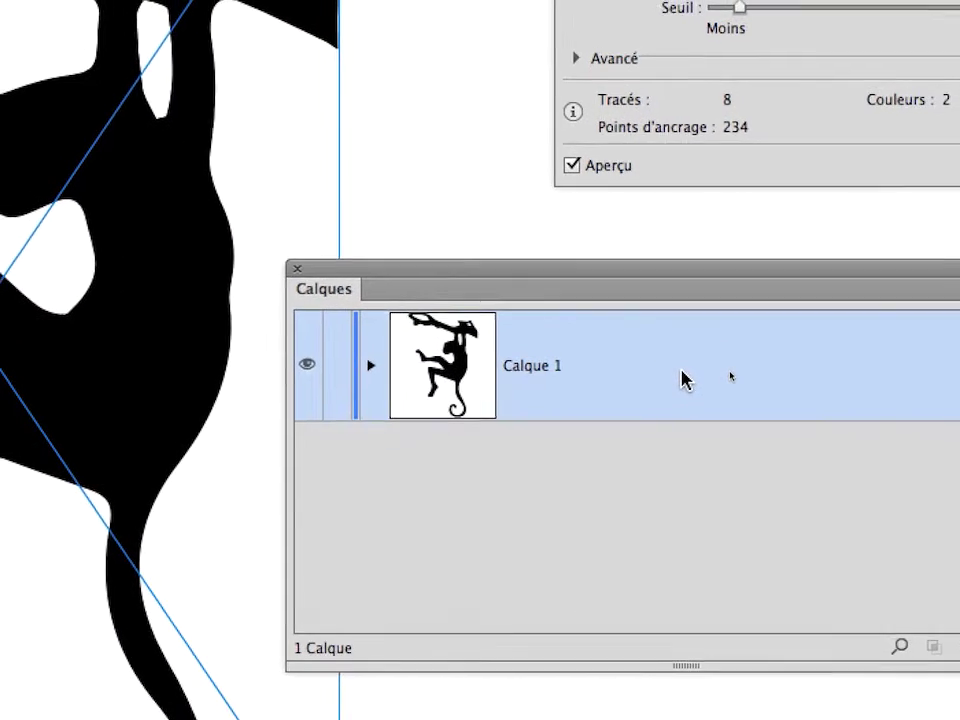
drag(668, 372, 959, 554)
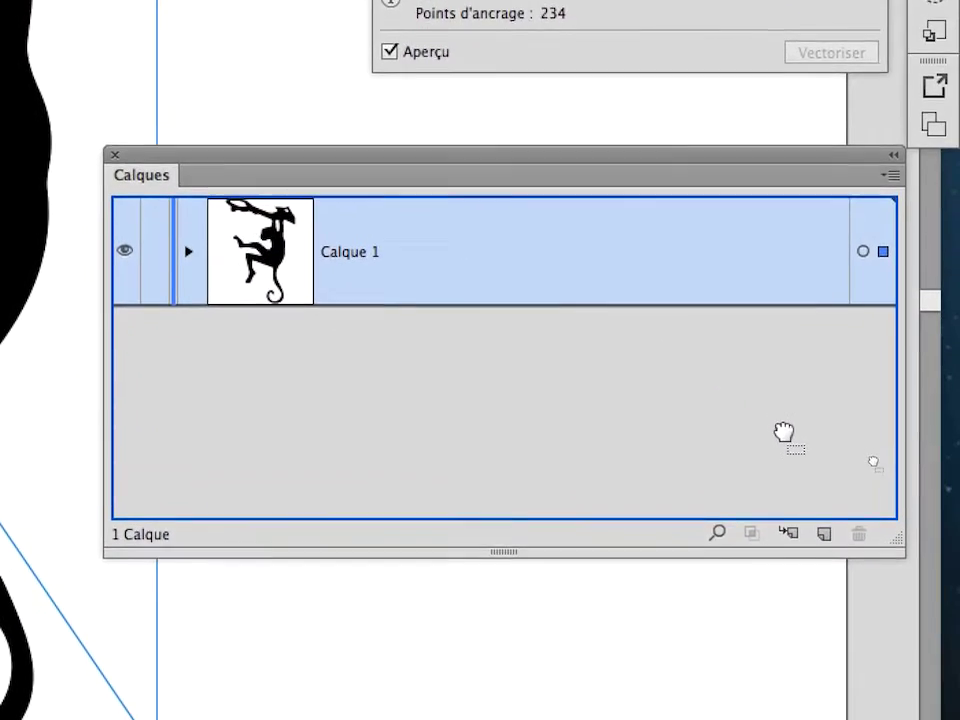
drag(783, 432, 827, 476)
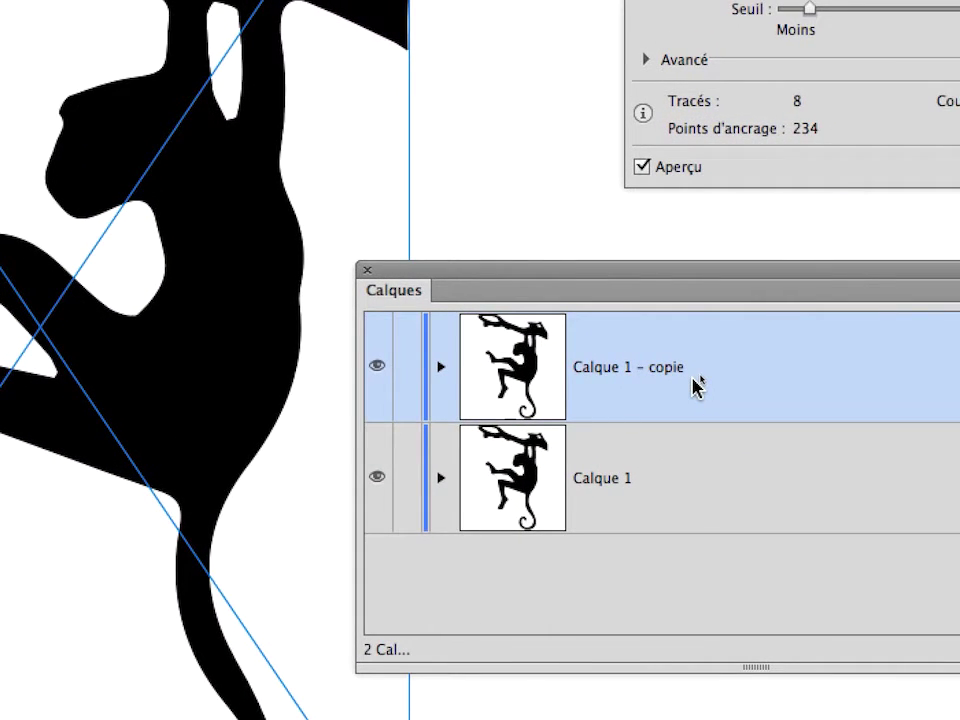
Step: Rename the original Calque 1 layer as "Calque 1 (backup)", and hide and lock it
click(636, 480)
double_click(672, 420)
click(690, 428)
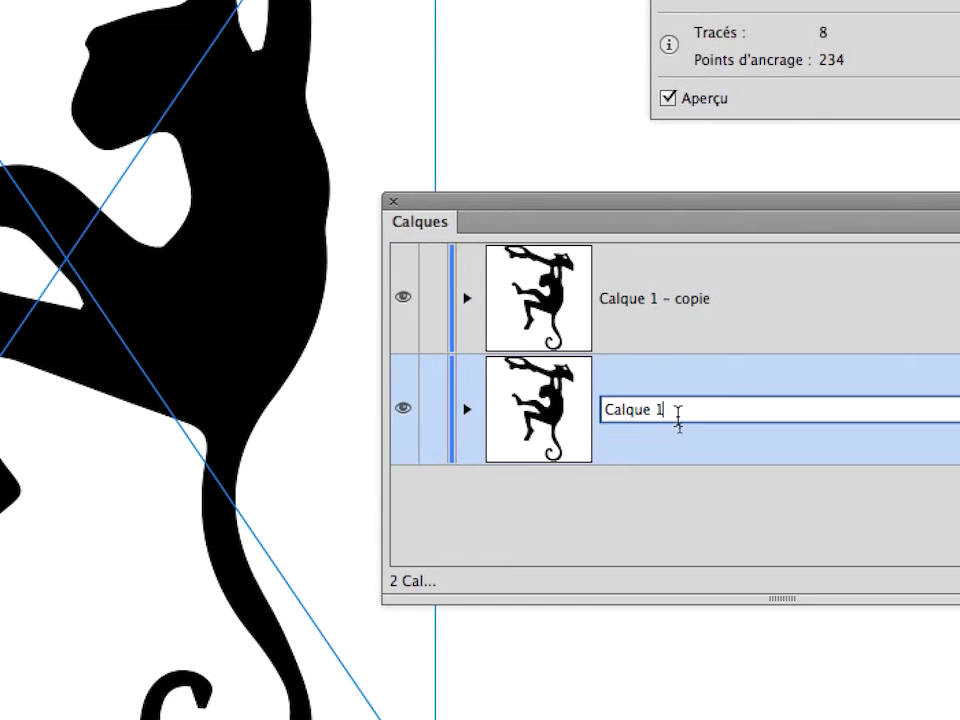
text((backup)
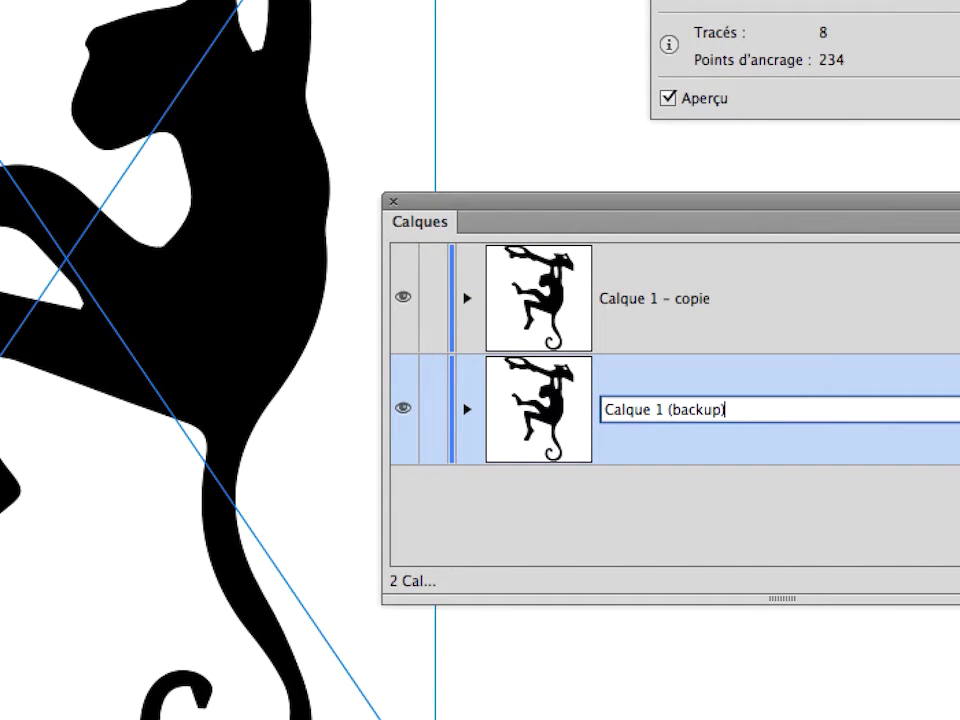
text())
key(Return)
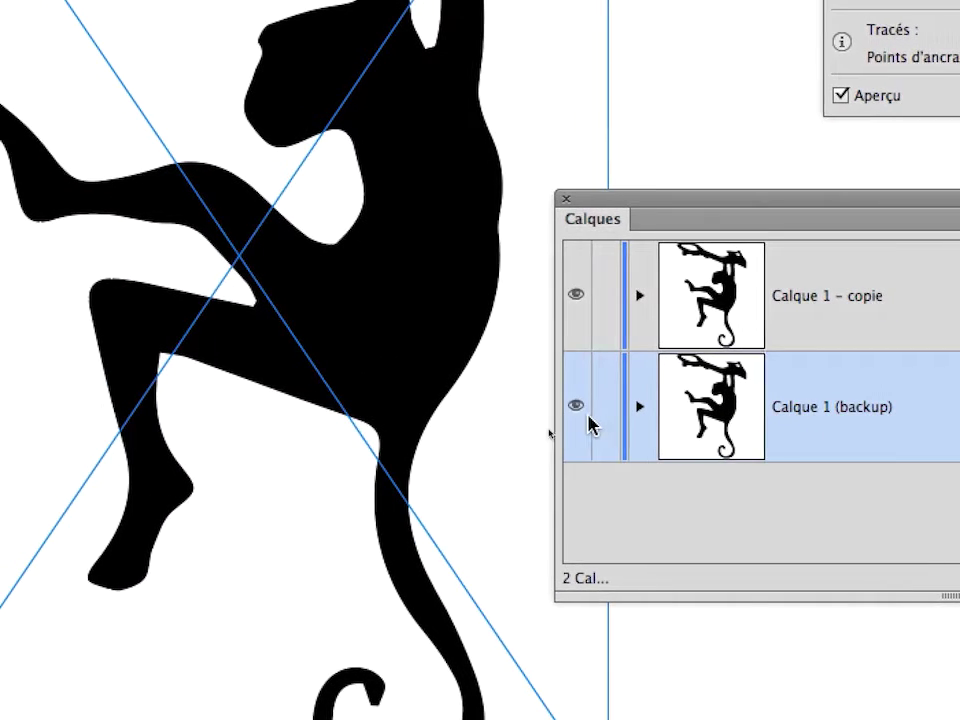
click(577, 408)
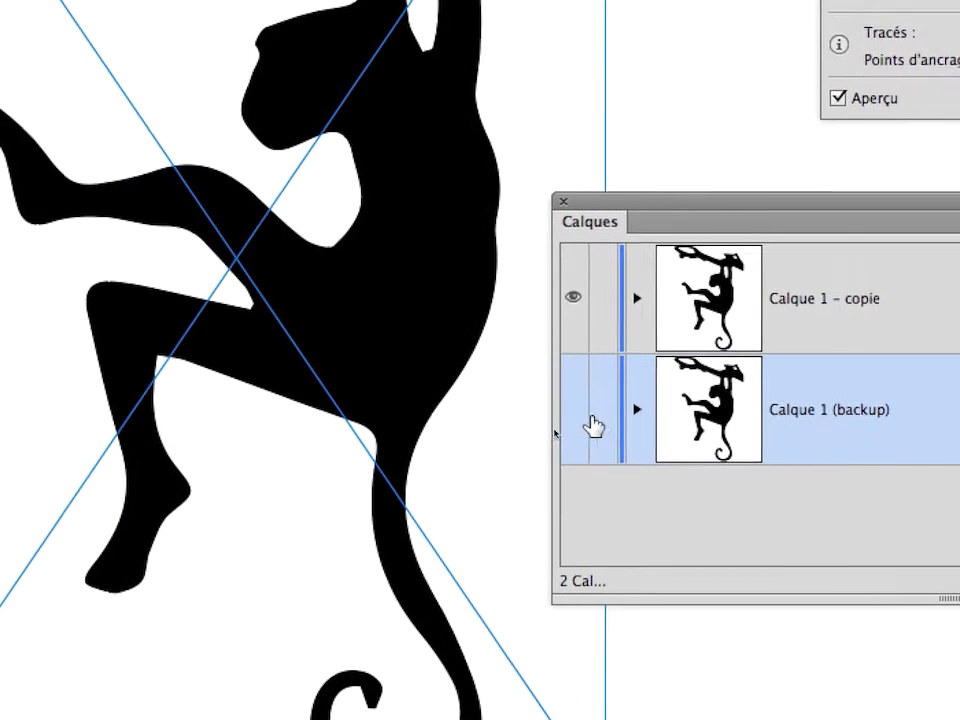
click(594, 420)
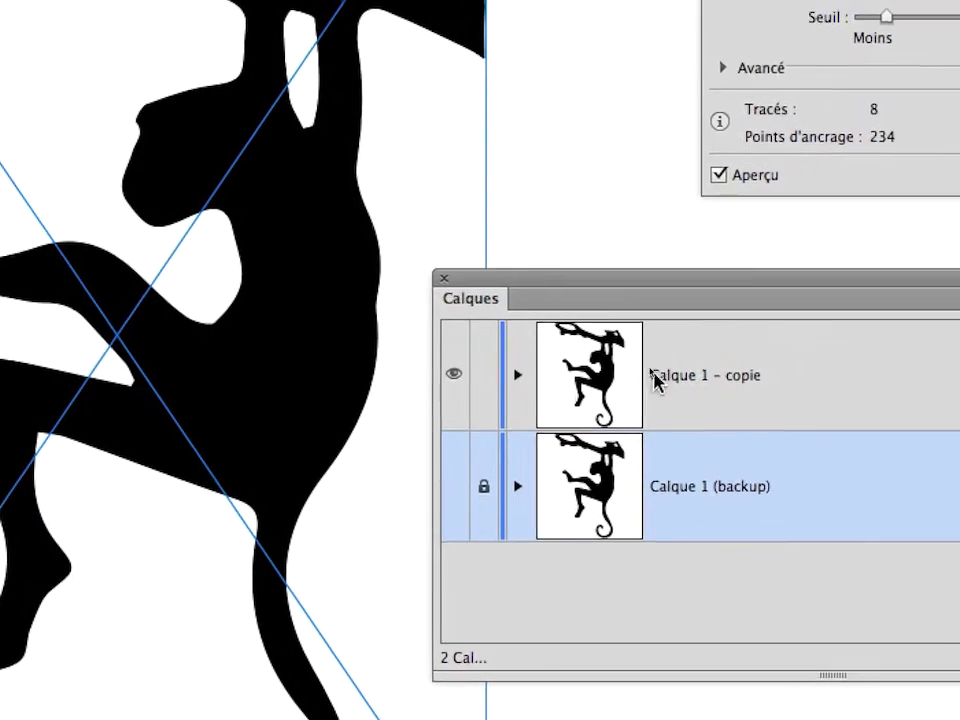
Step: Rename the copied layer as "travail en cours" and move the Calques panel off the monkey image
double_click(785, 300)
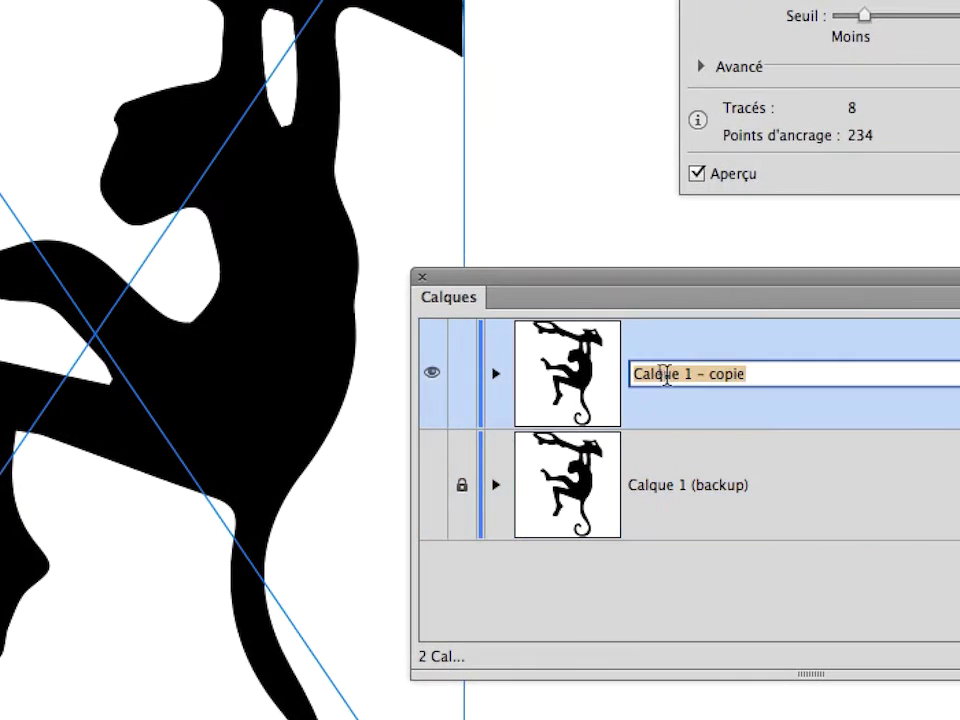
text(travail en )
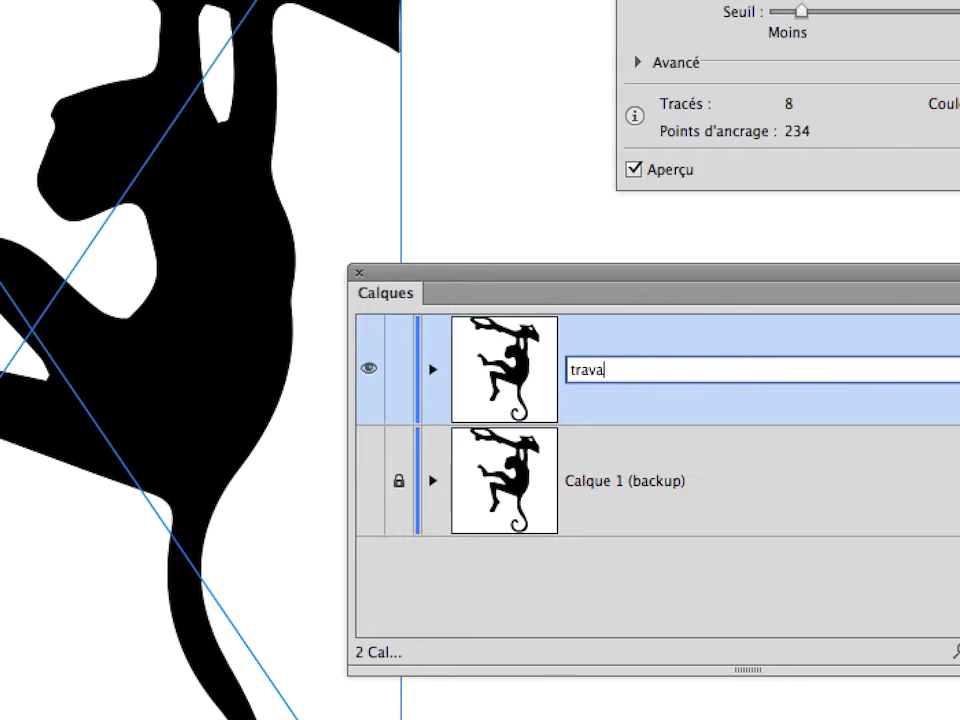
text(cours)
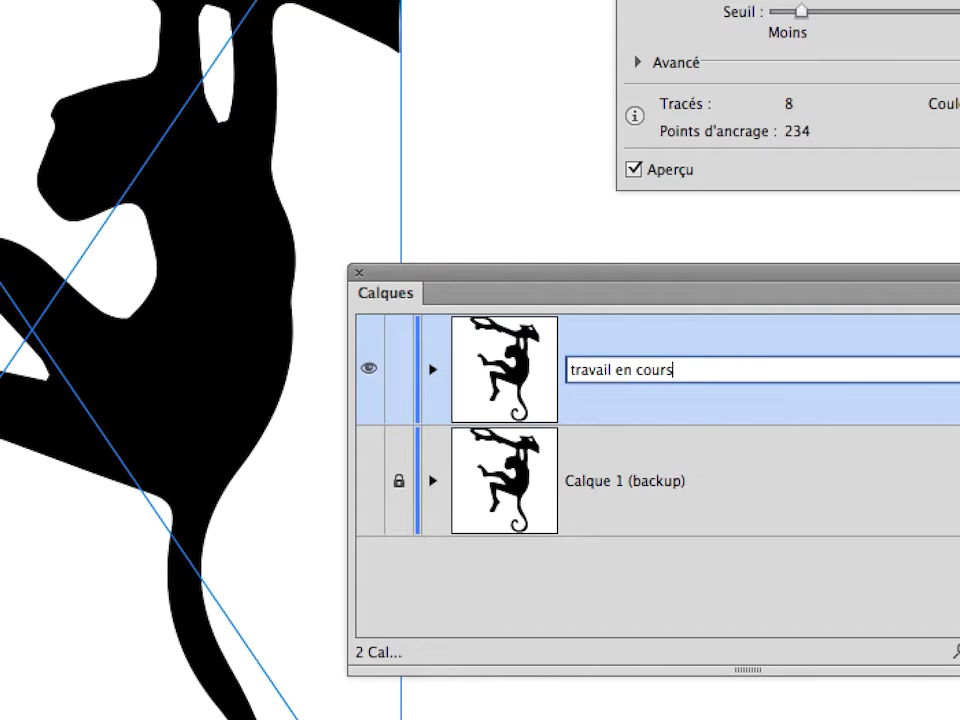
key(Return)
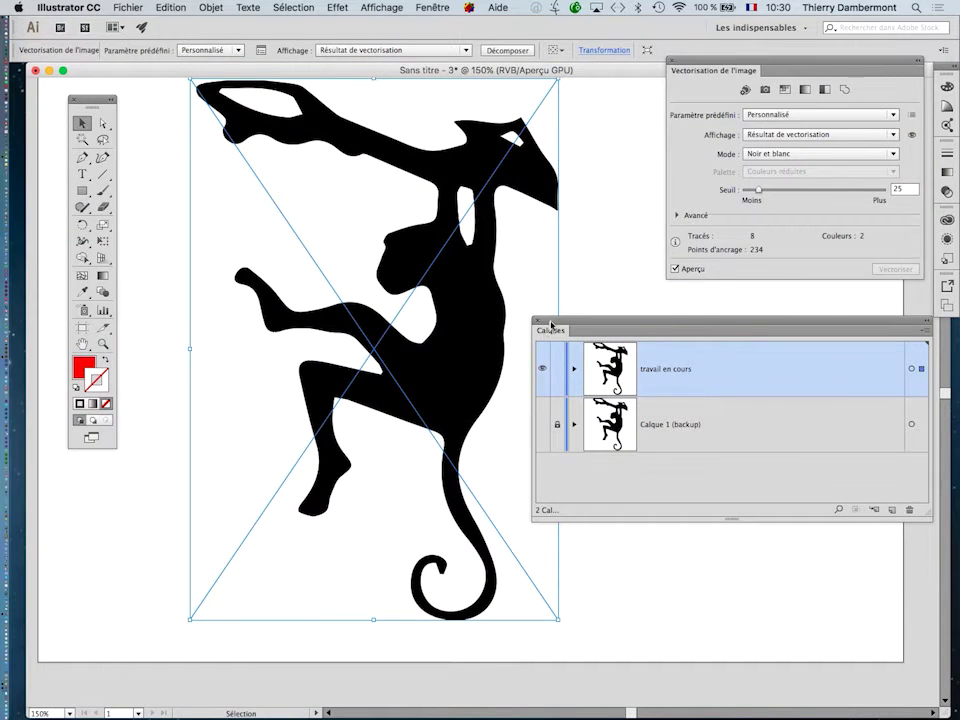
drag(550, 323, 618, 323)
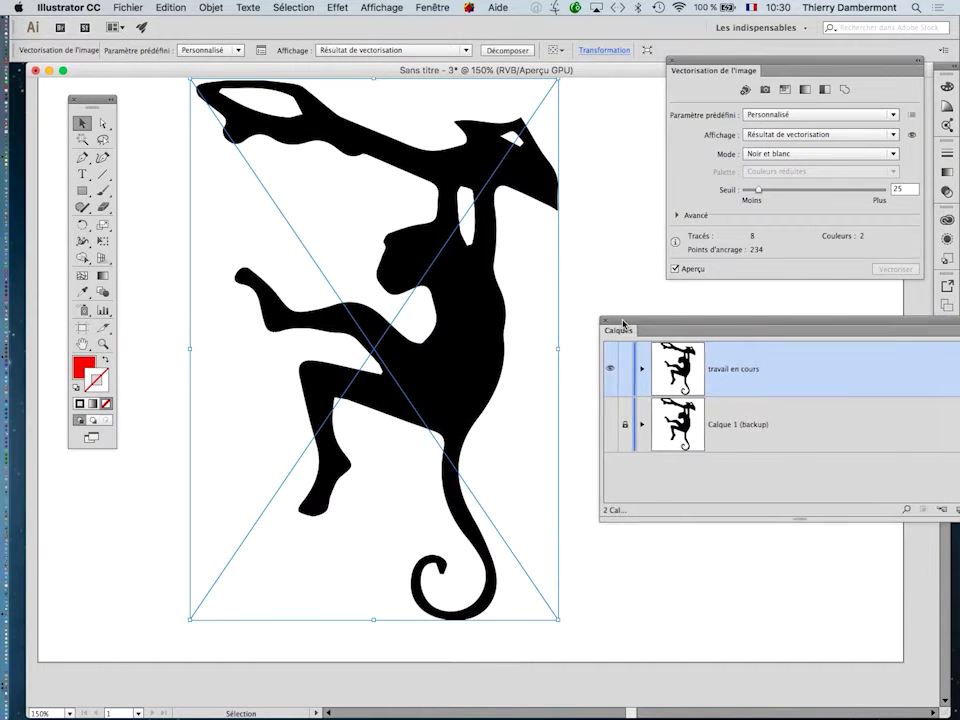
Step: Save the document as vecto-monkey-01.ai in the B1C1 AI folder, in Adobe Illustrator format with the Illustrator CC version
click(128, 7)
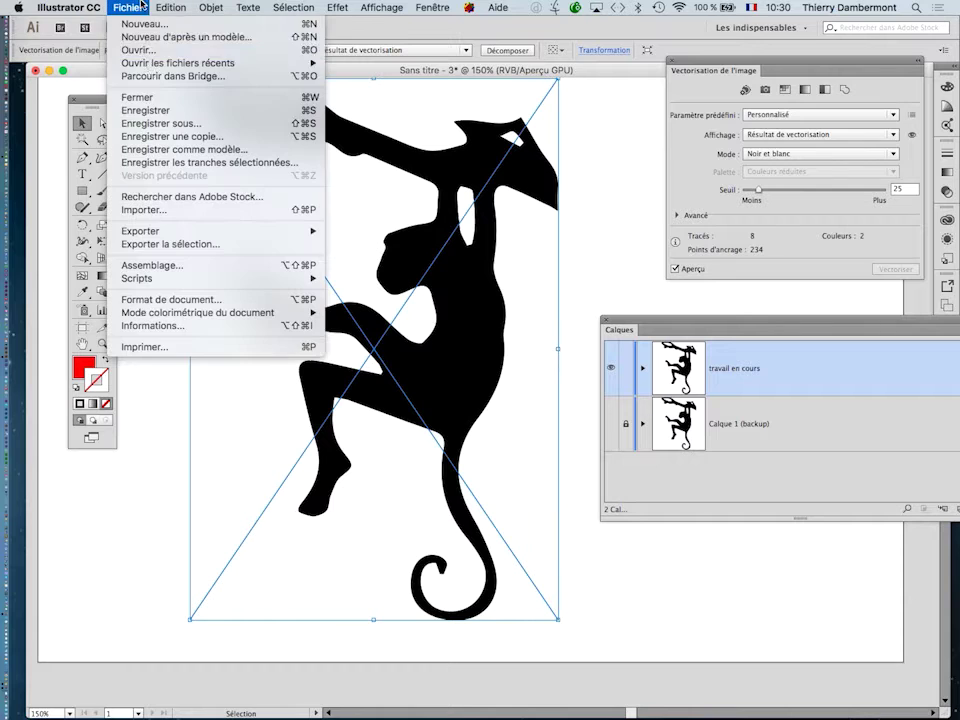
click(150, 123)
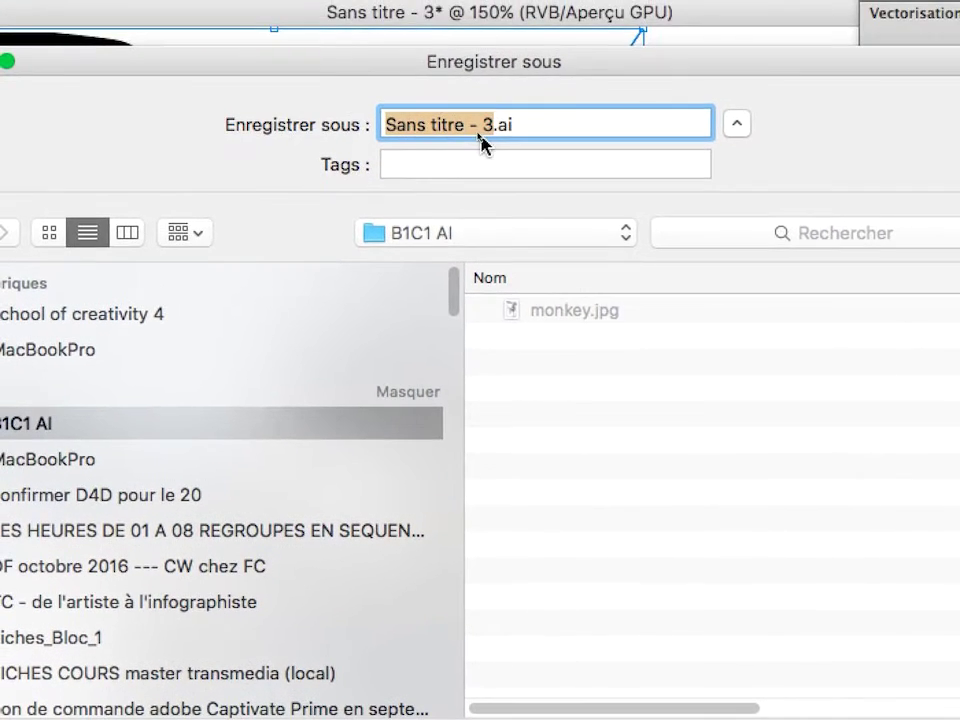
text(vecto)
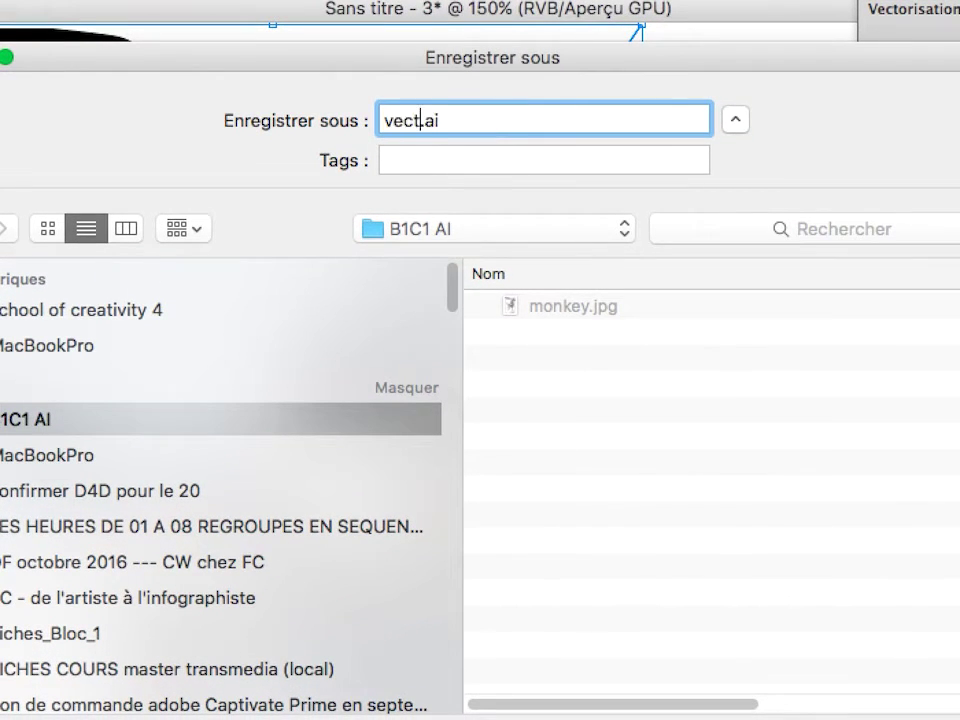
text(-monkey)
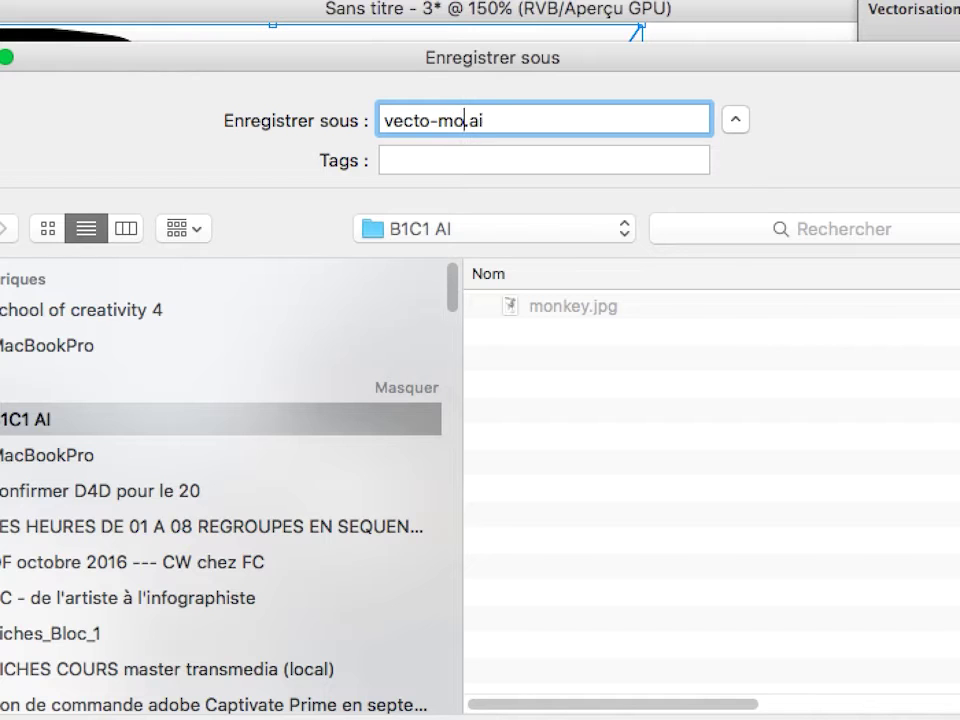
text(-01)
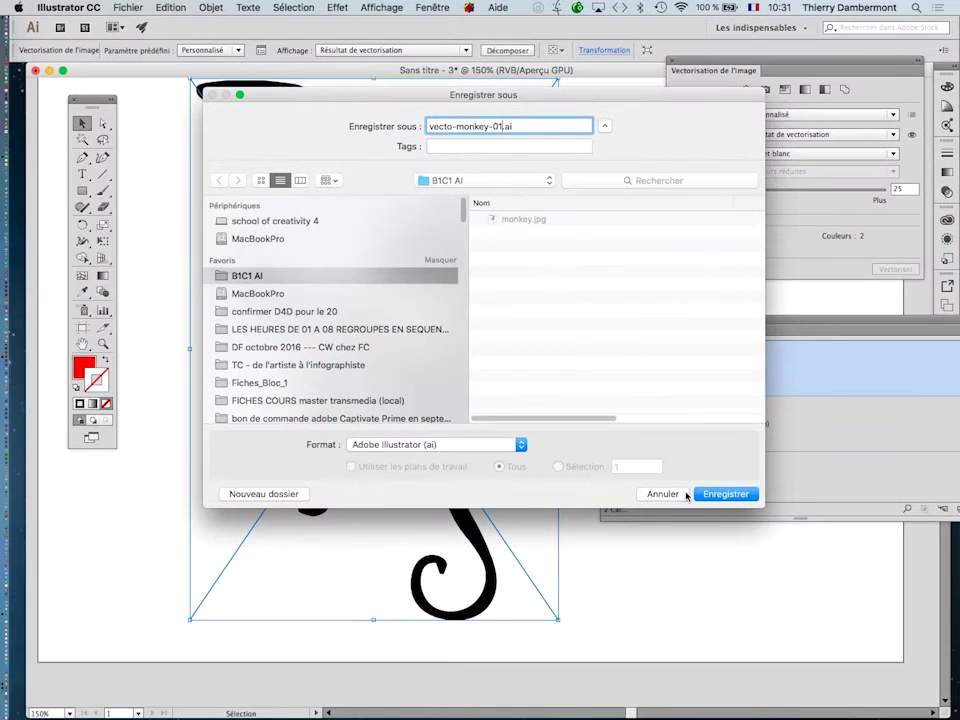
key(Return)
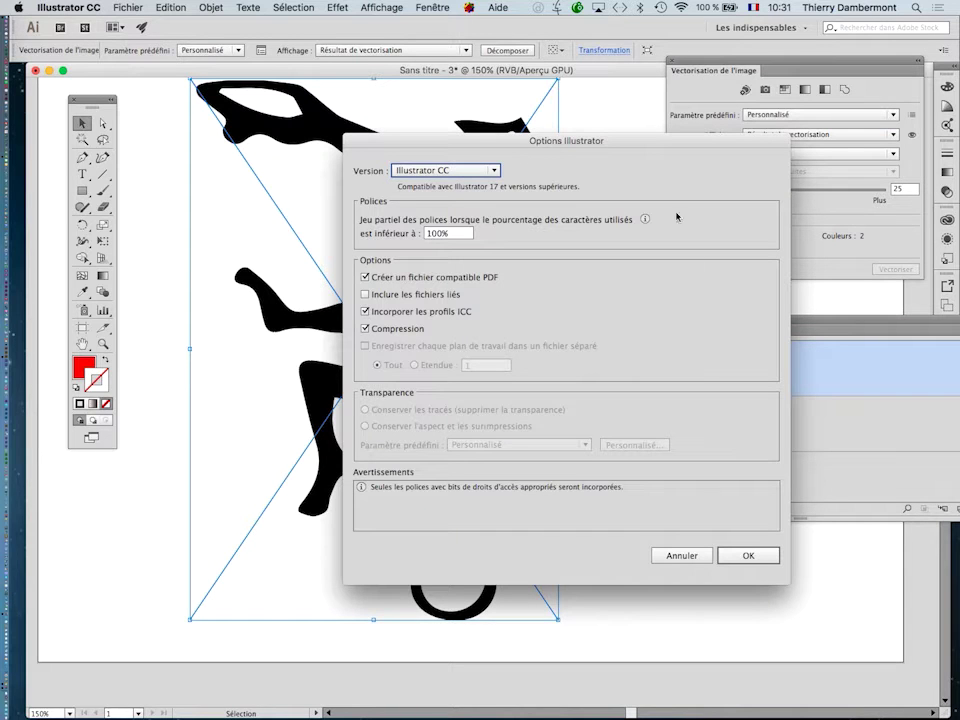
drag(657, 150, 577, 124)
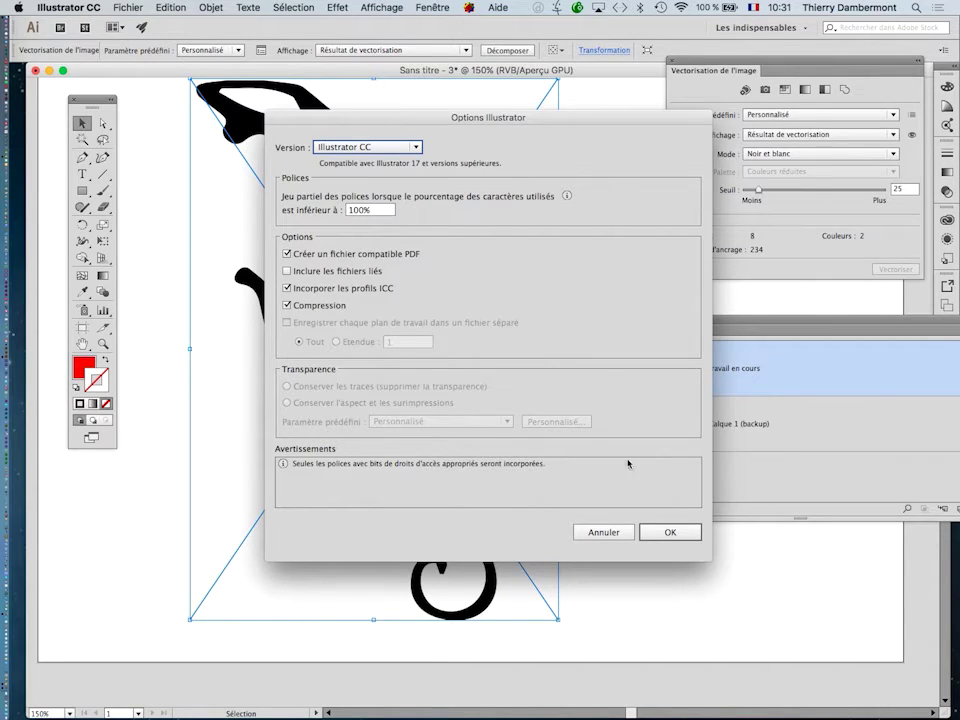
click(672, 530)
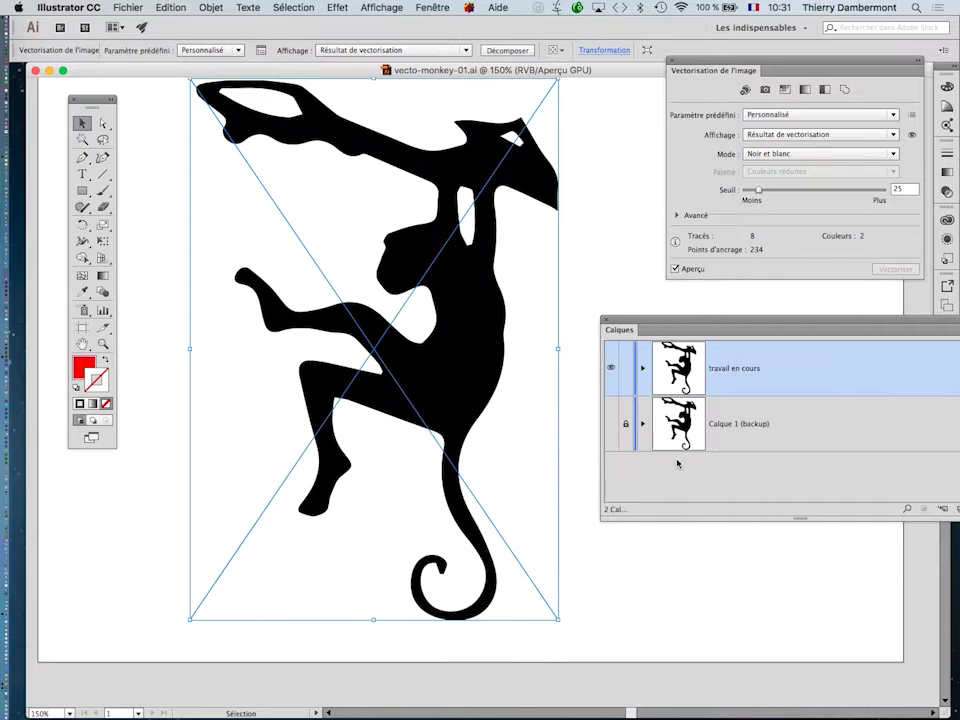
Step: Save a second version of the document as vecto-monkey-02.ai in the same folder, with the same Illustrator options
click(128, 8)
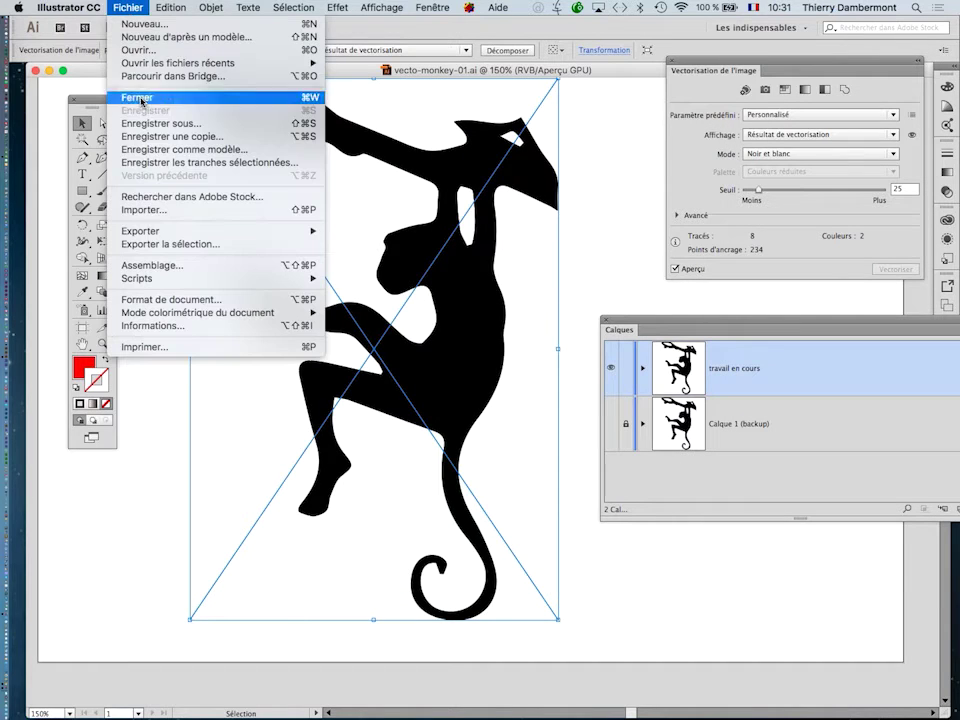
click(140, 122)
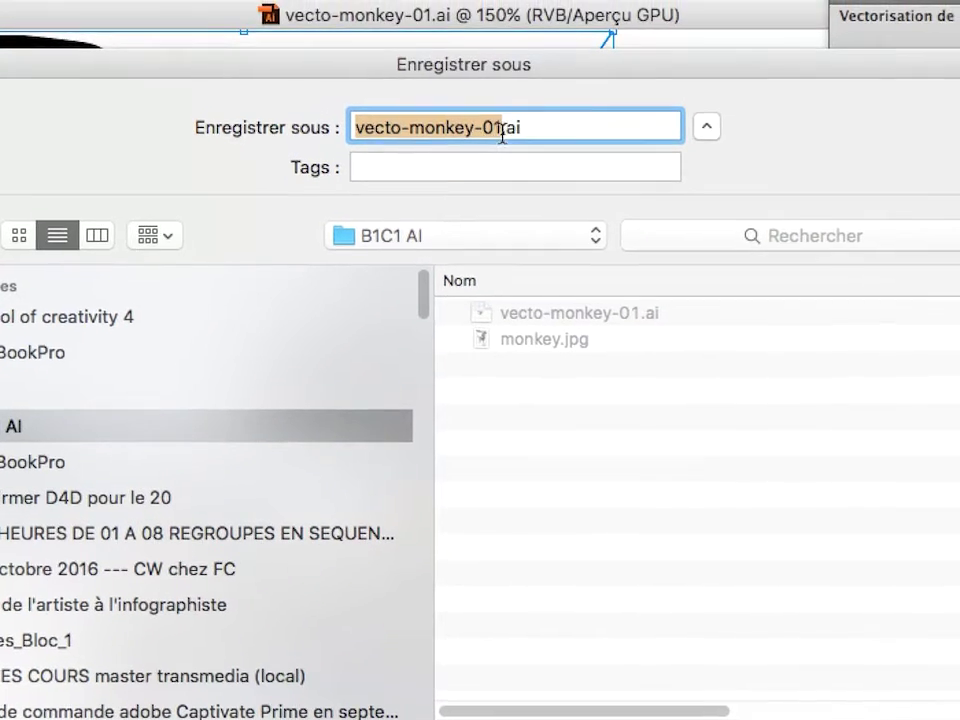
click(501, 131)
key(BackSpace)
text(2)
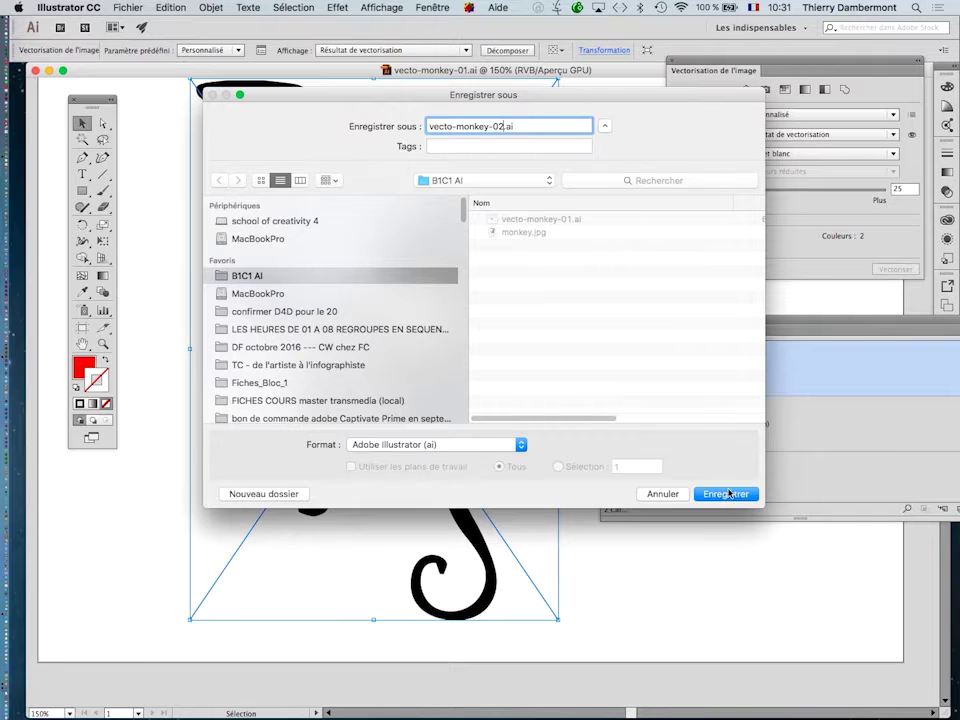
click(729, 493)
click(671, 531)
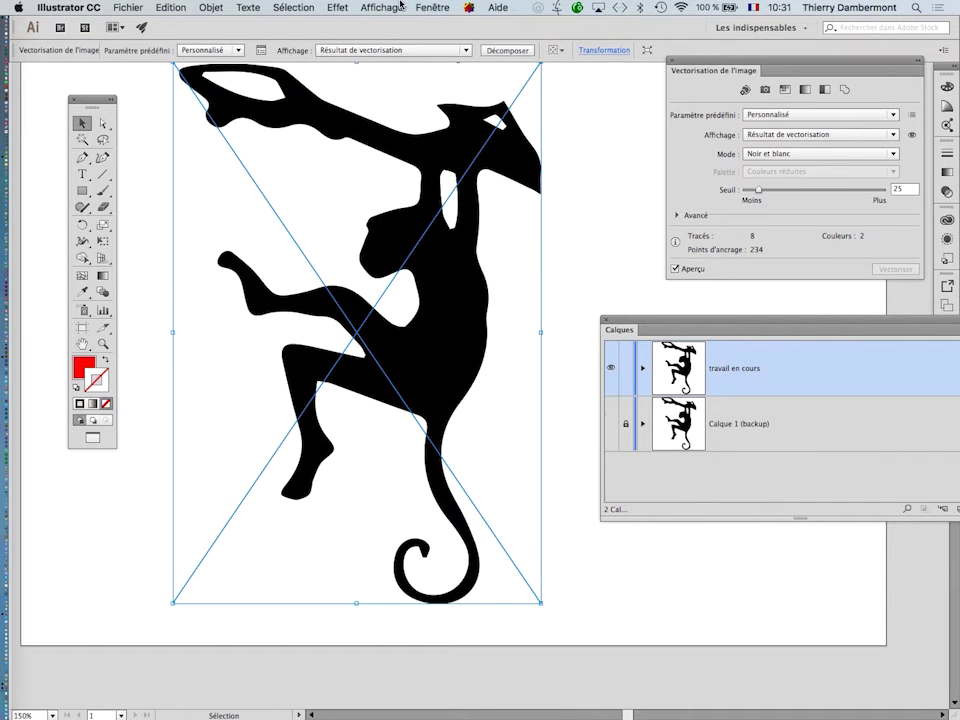
click(400, 6)
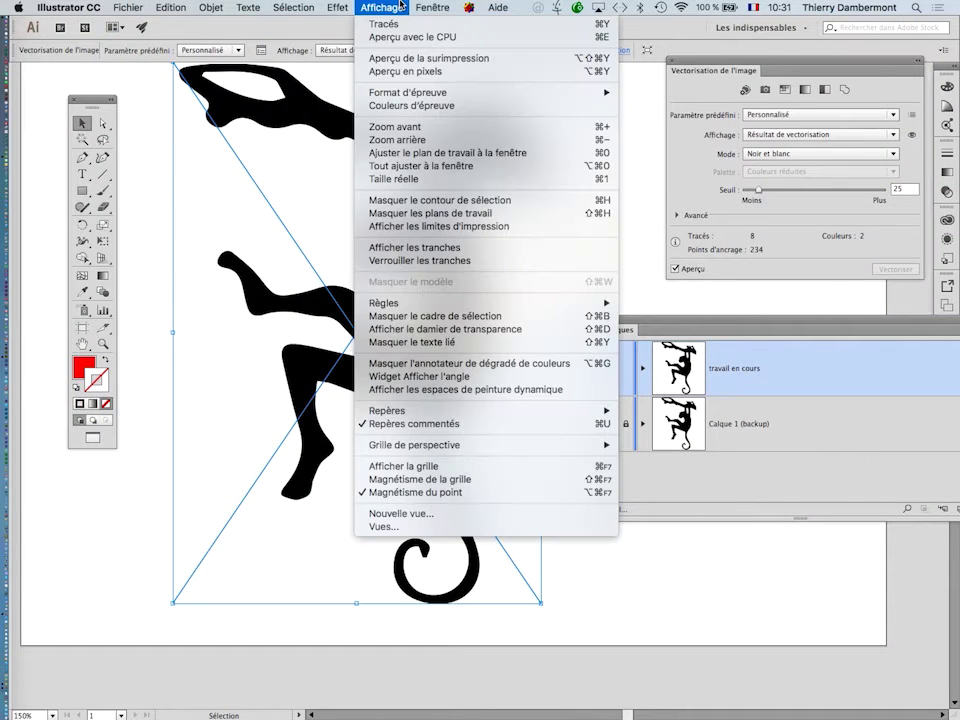
mouse_move(432, 7)
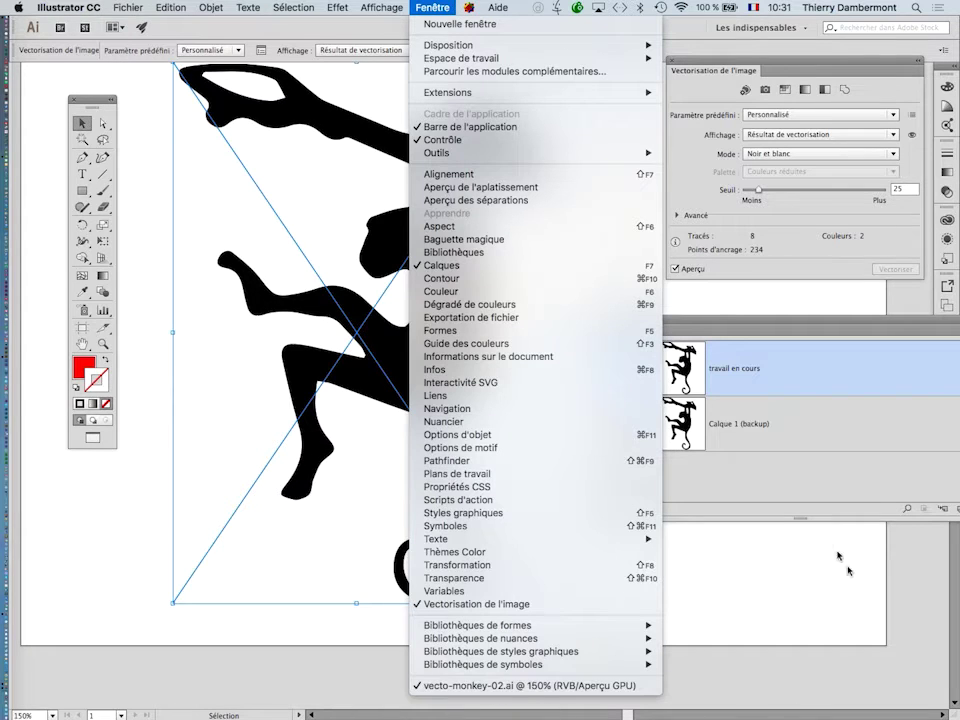
click(783, 497)
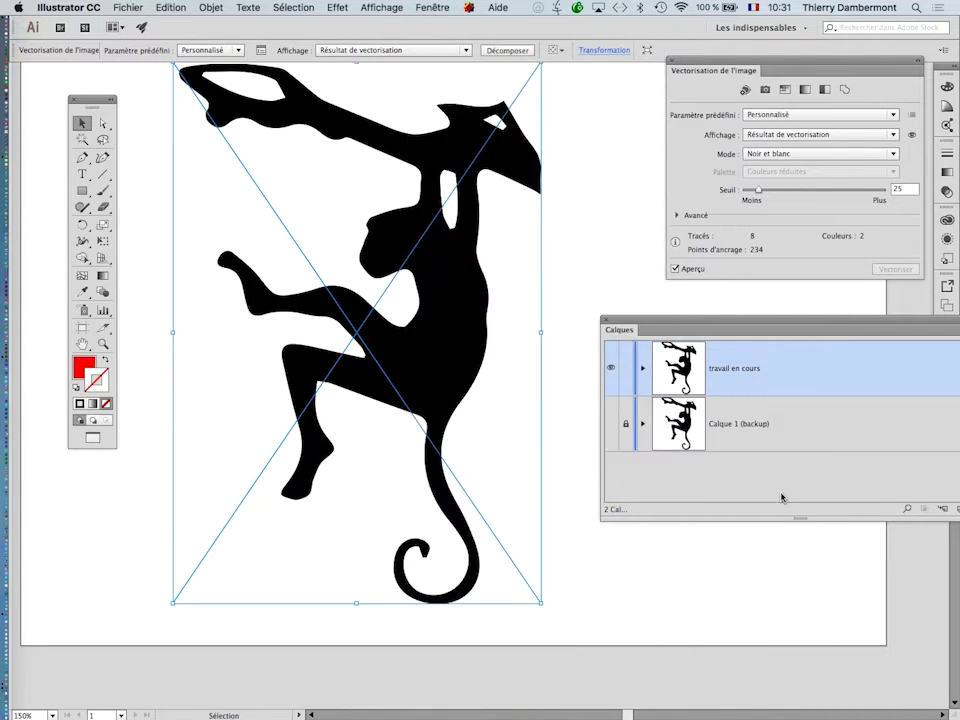
alt+super+click(549, 420)
scroll(480, 374, right, 3)
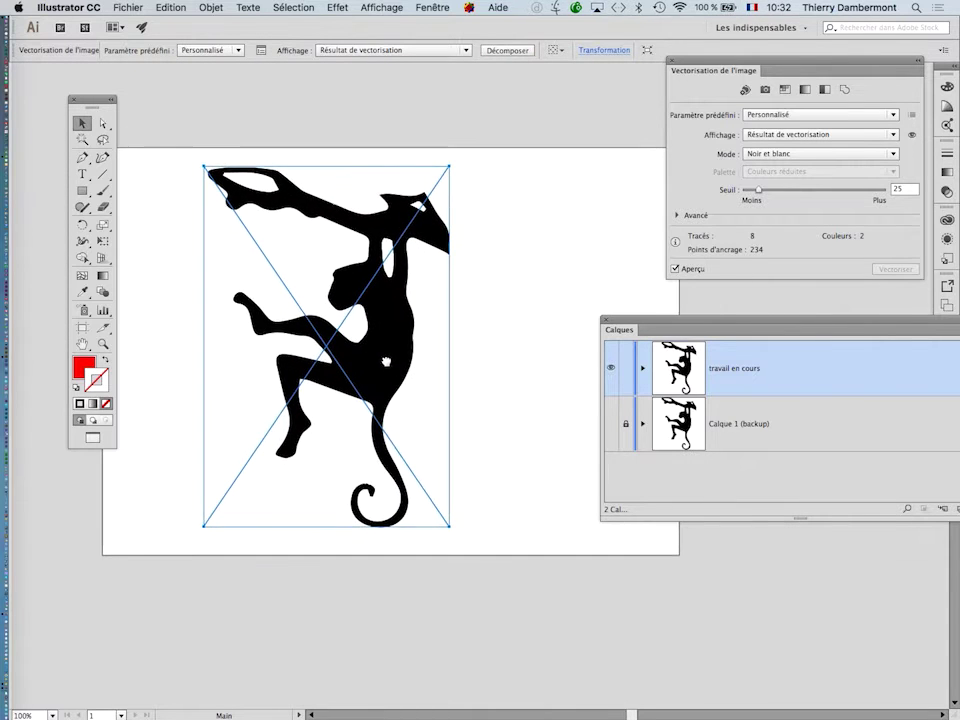
scroll(428, 447, up, 1)
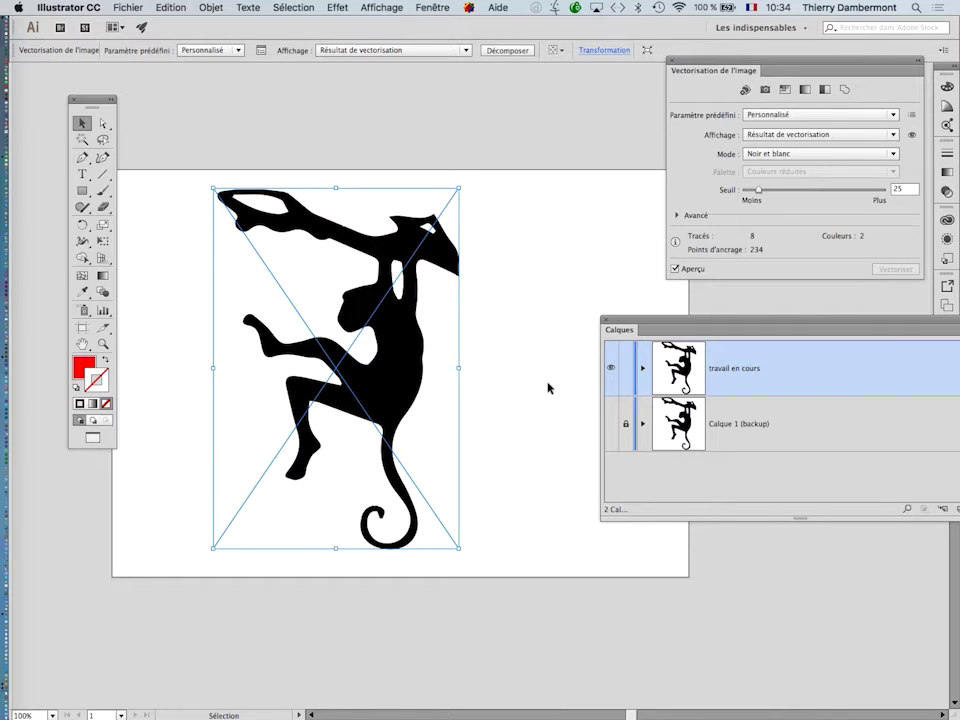
Step: Switch to Firefox, read the Popular Photography article on burglars stealing a photographer's hard drives, close the window and return to Illustrator
key(super+Tab)
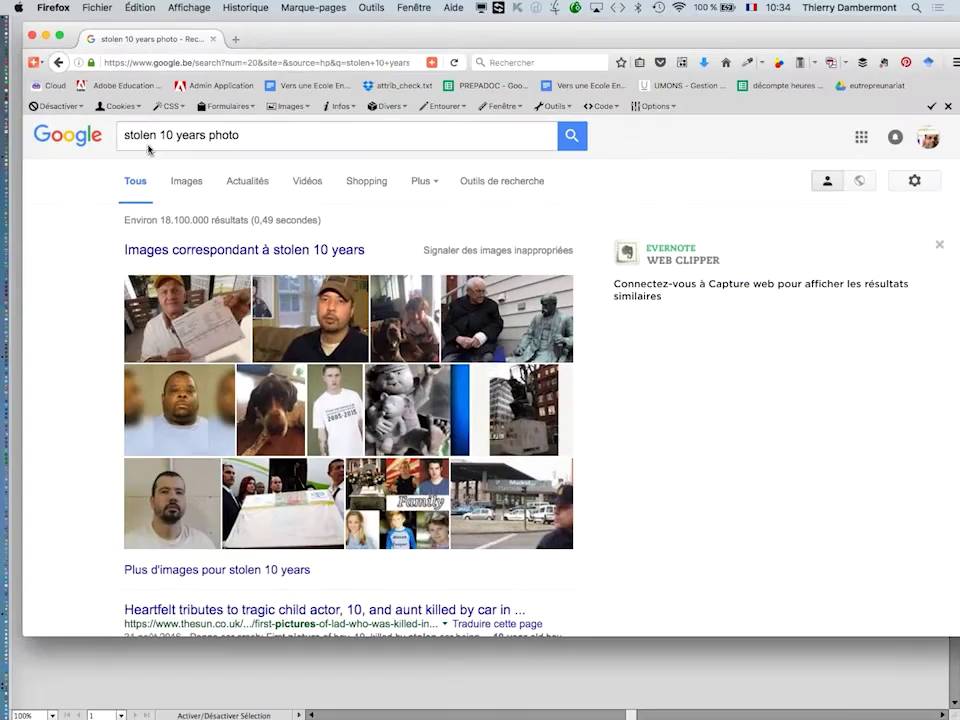
scroll(105, 175, down, 5)
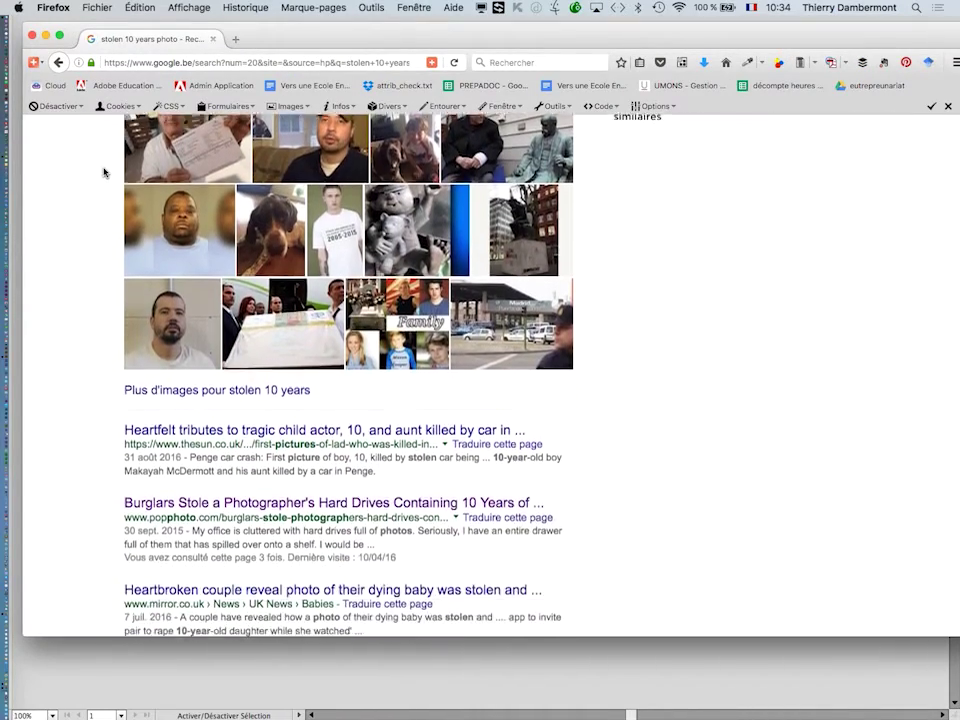
scroll(101, 178, down, 4)
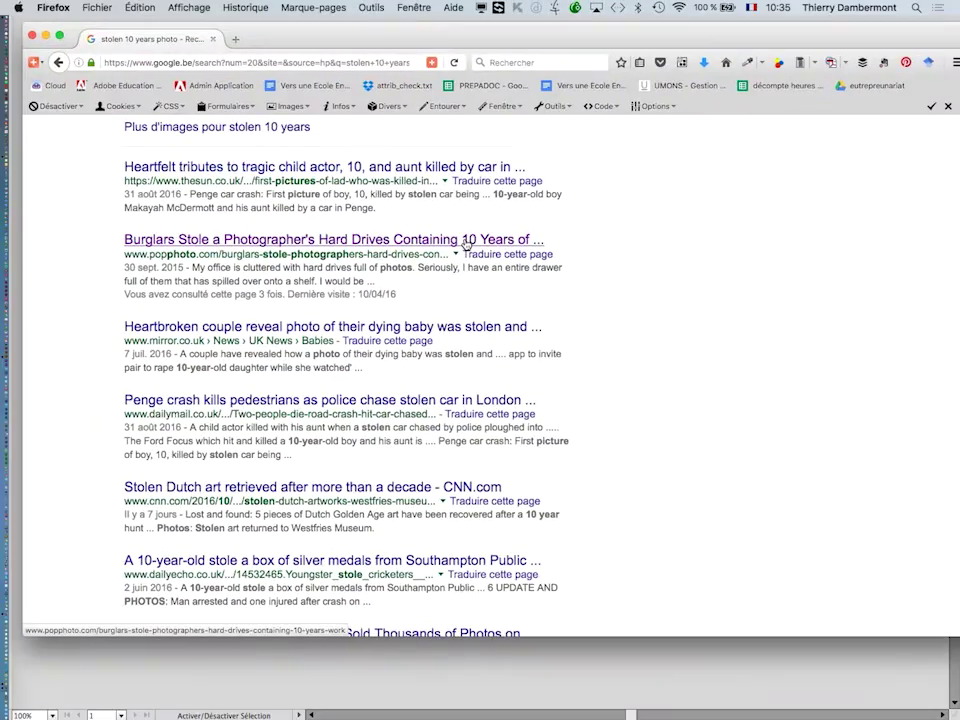
click(466, 241)
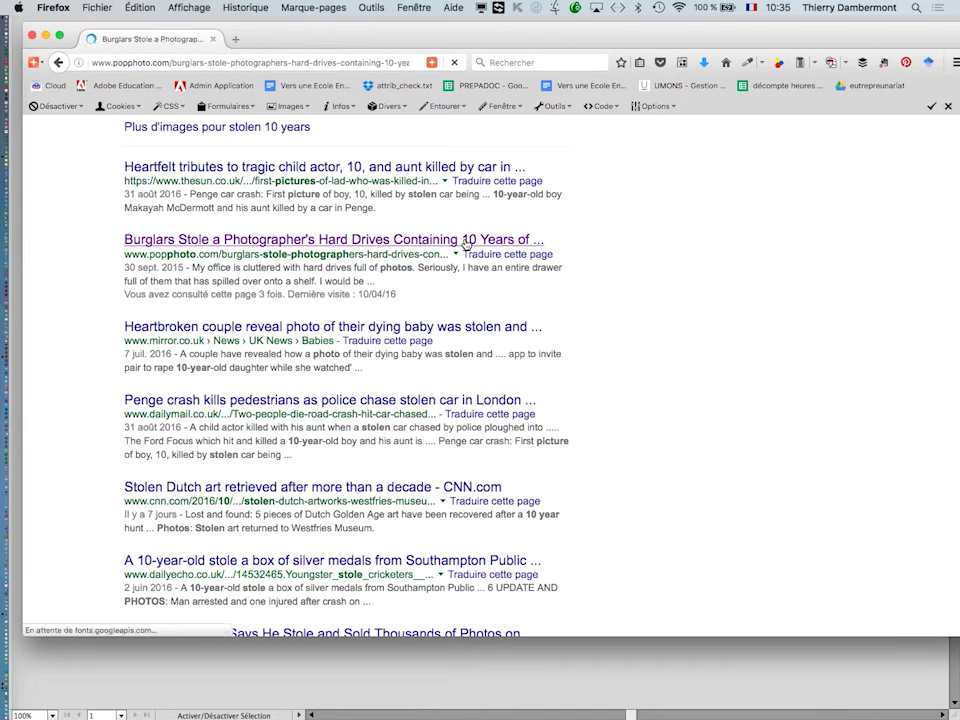
scroll(528, 425, down, 10)
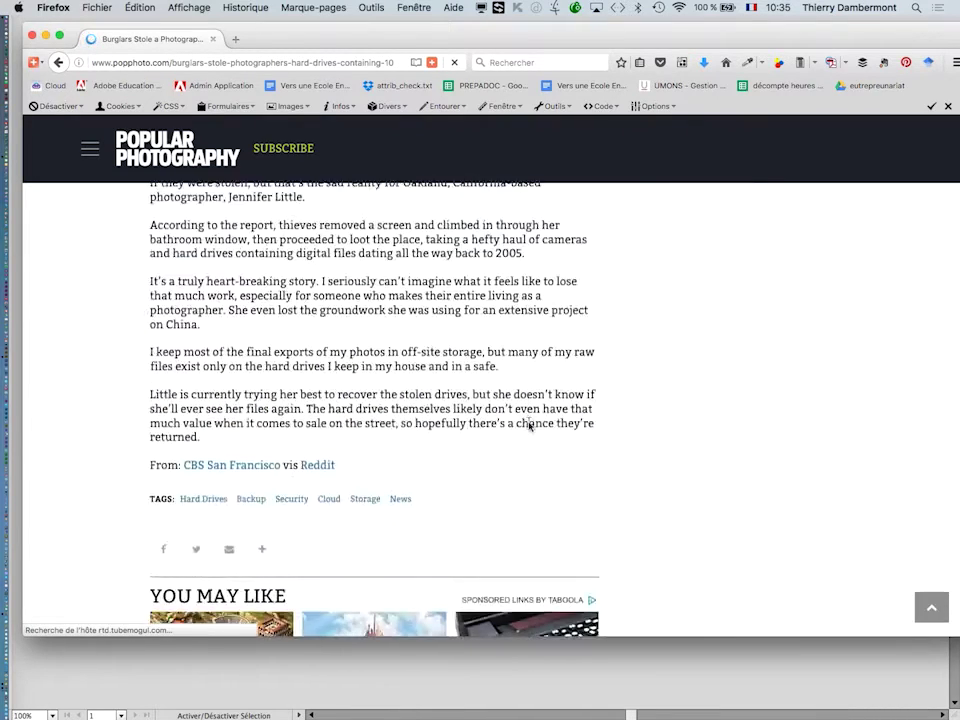
scroll(375, 400, up, 10)
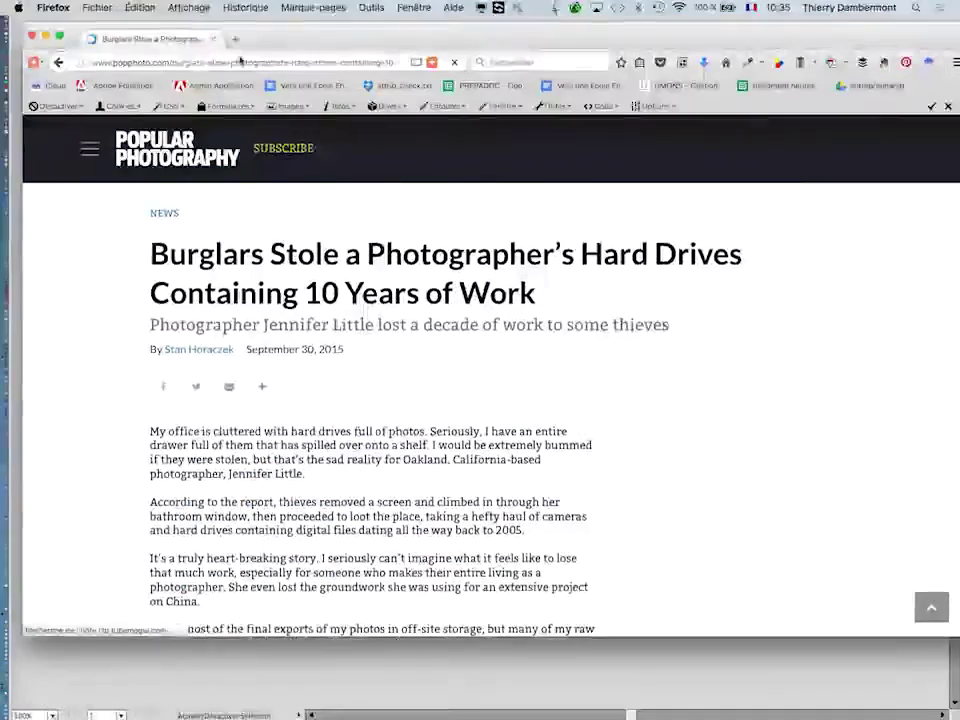
click(31, 36)
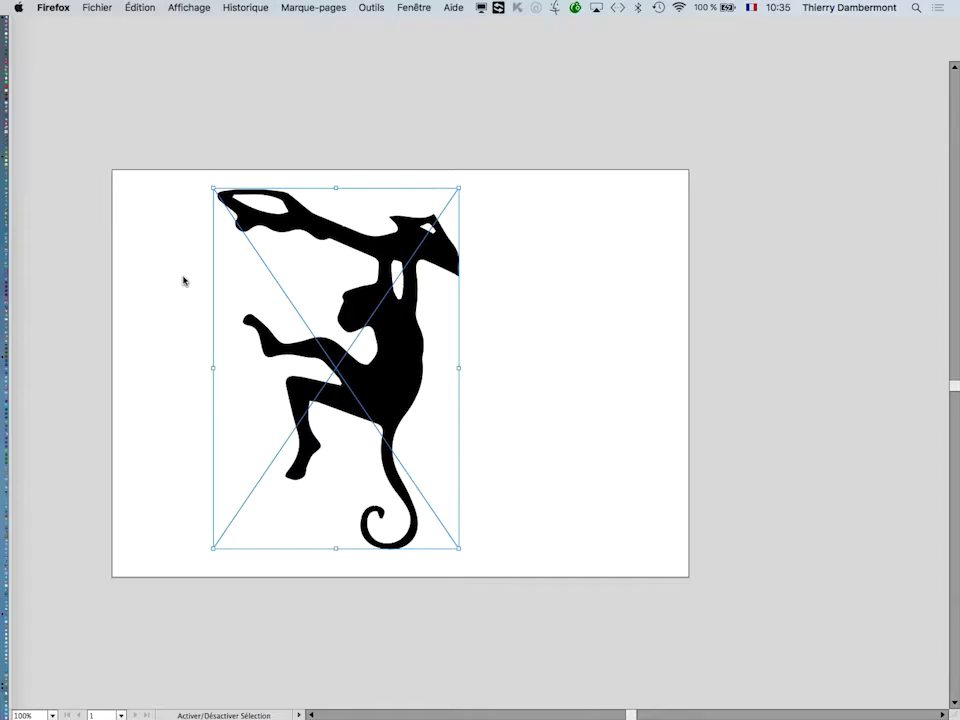
click(158, 155)
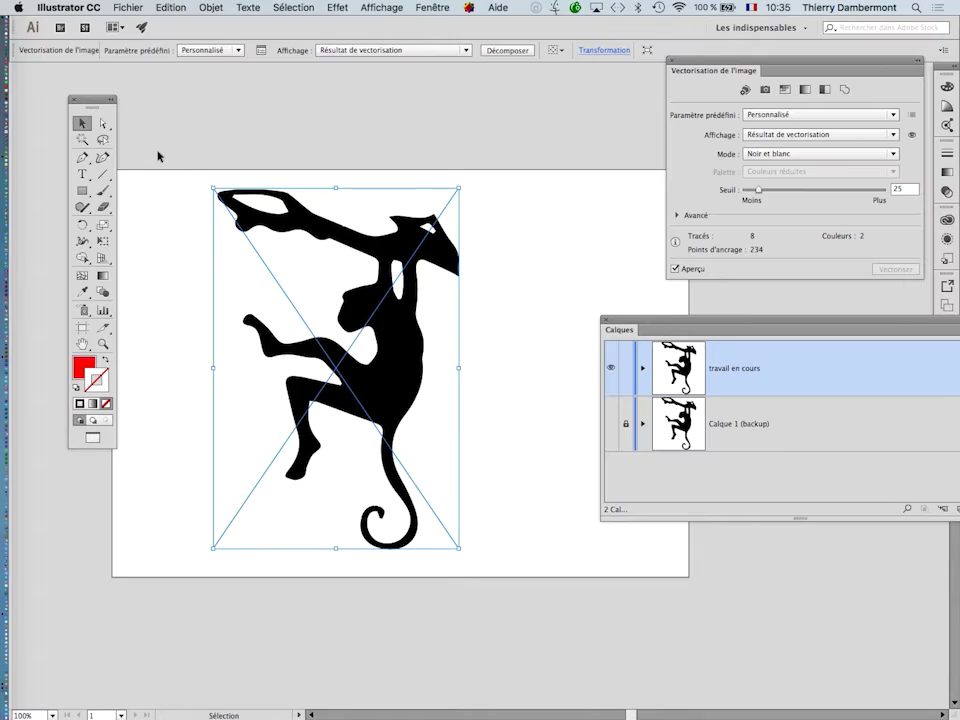
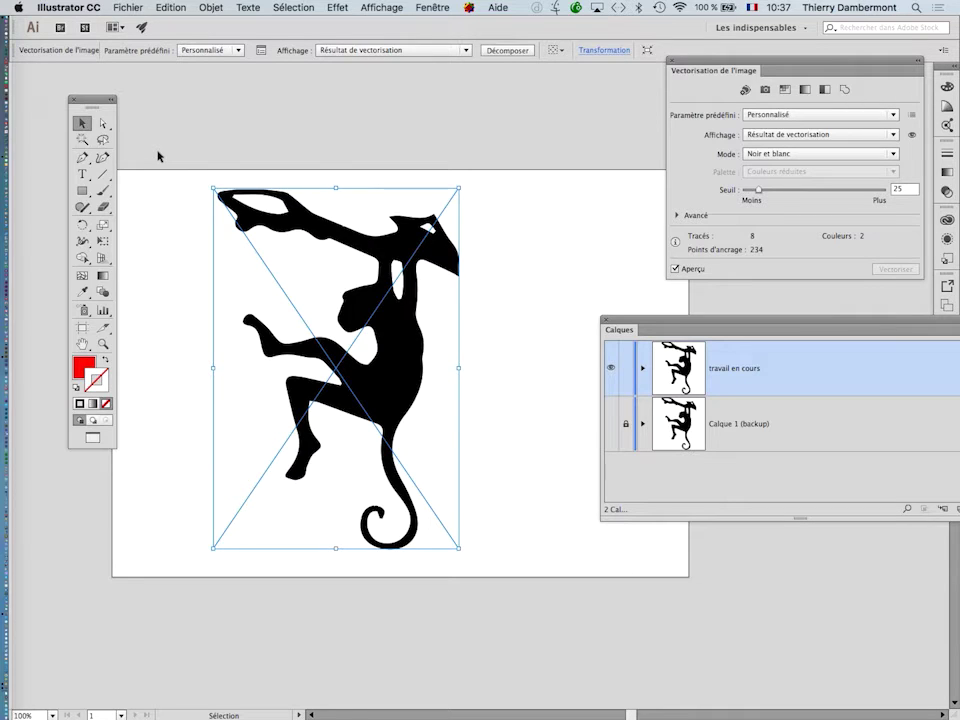
Step: Narrow the Calques panel and place it beside the monkey, below the Vectorisation de l'image panel
drag(669, 328, 583, 329)
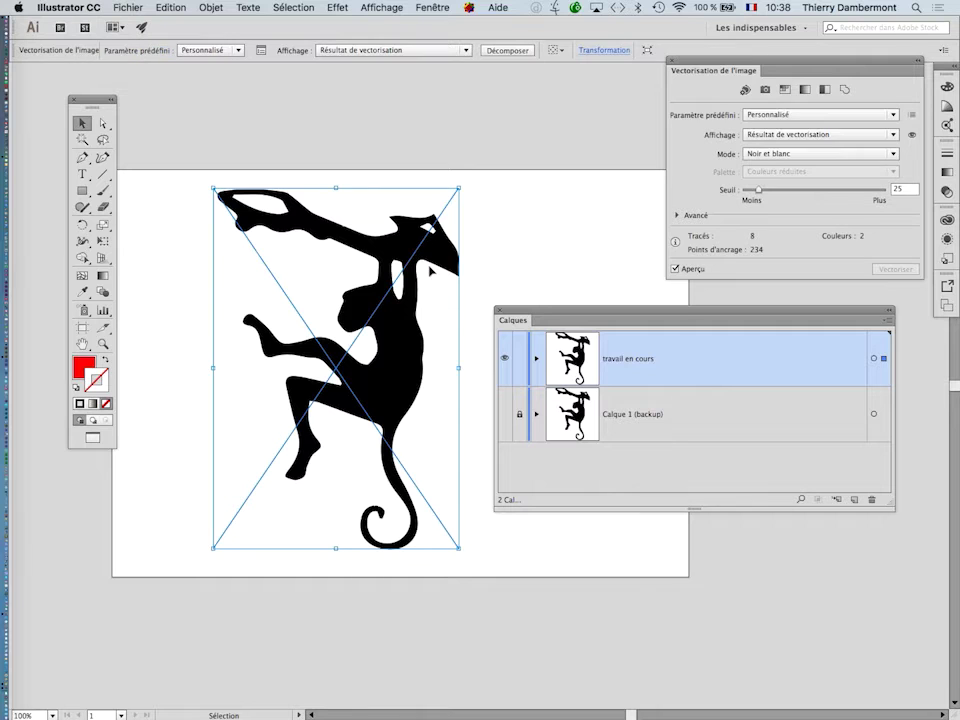
drag(888, 507, 761, 520)
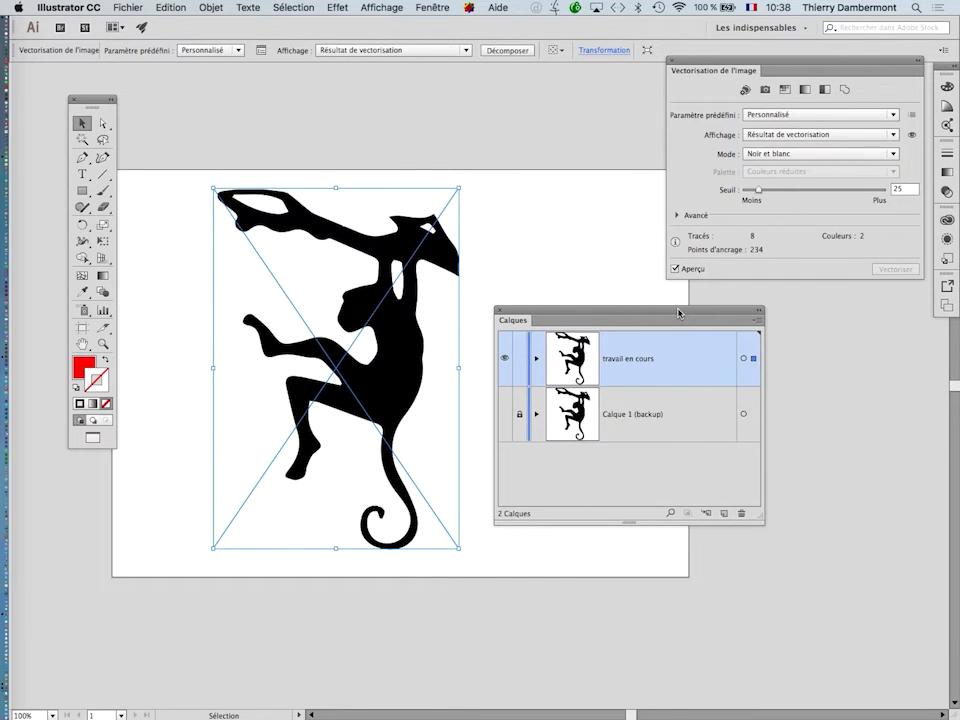
drag(678, 313, 724, 339)
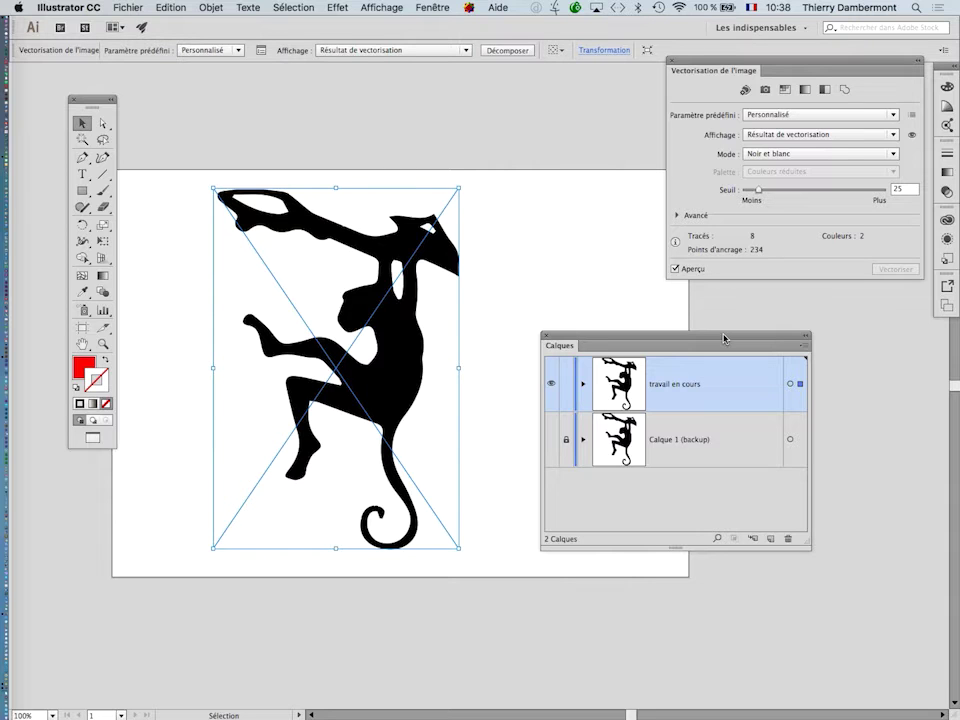
Step: Unfold the travail en cours layer and select its Vectorisation de l'image object by targeting it in the layer list
click(584, 385)
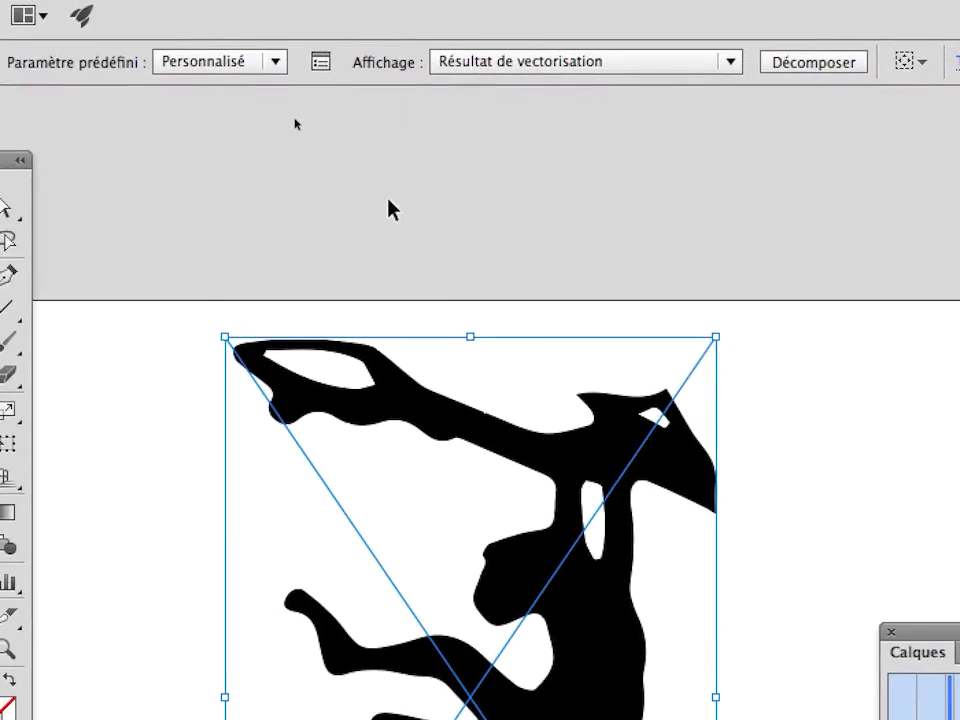
click(644, 225)
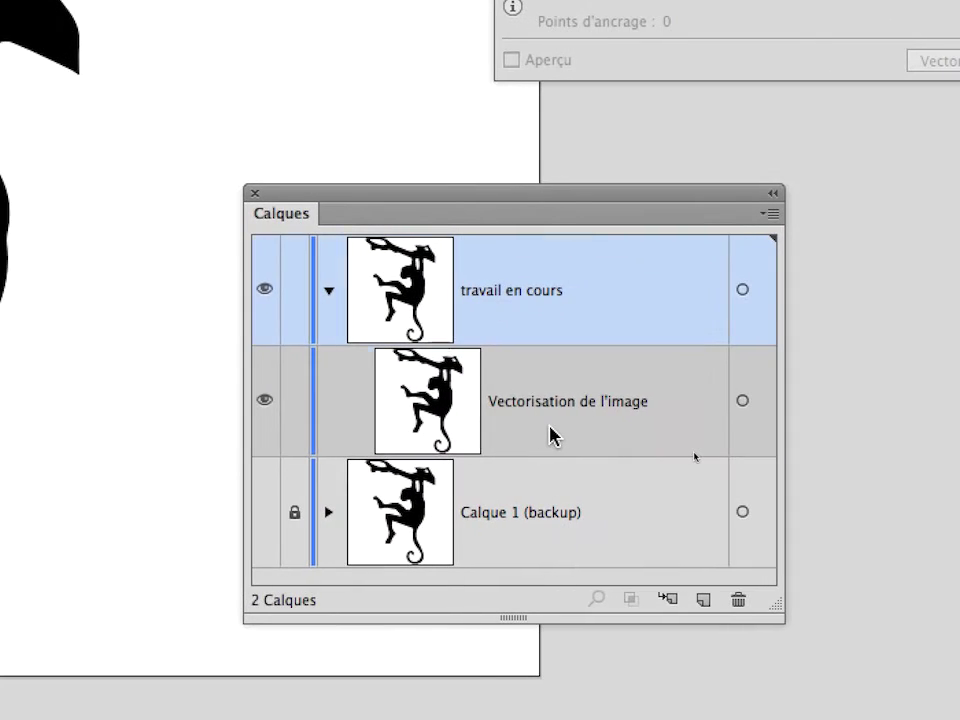
click(552, 435)
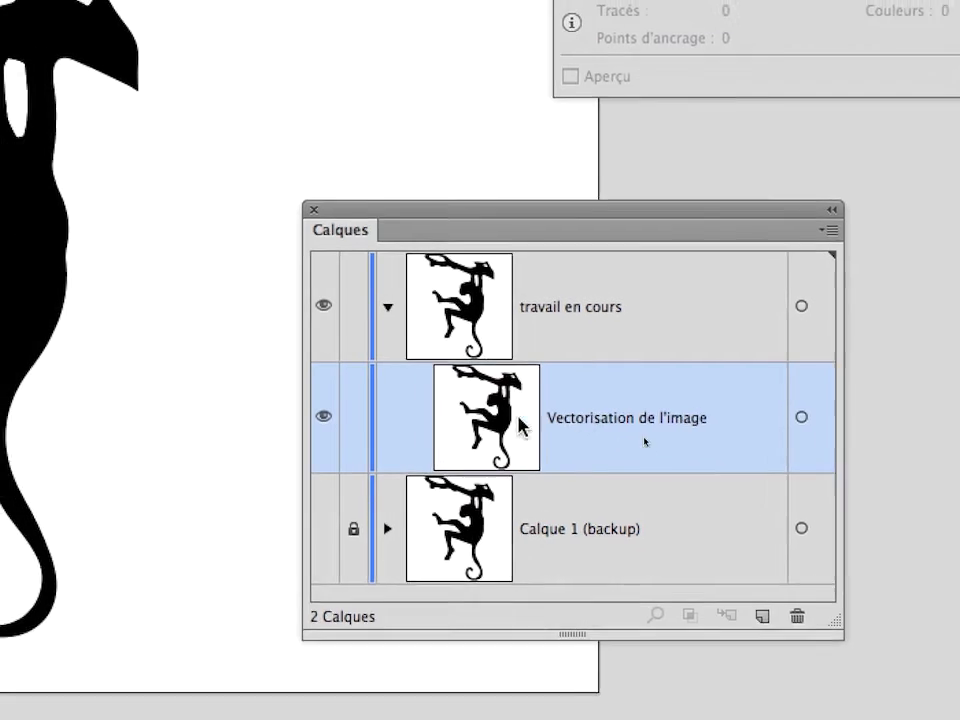
click(339, 386)
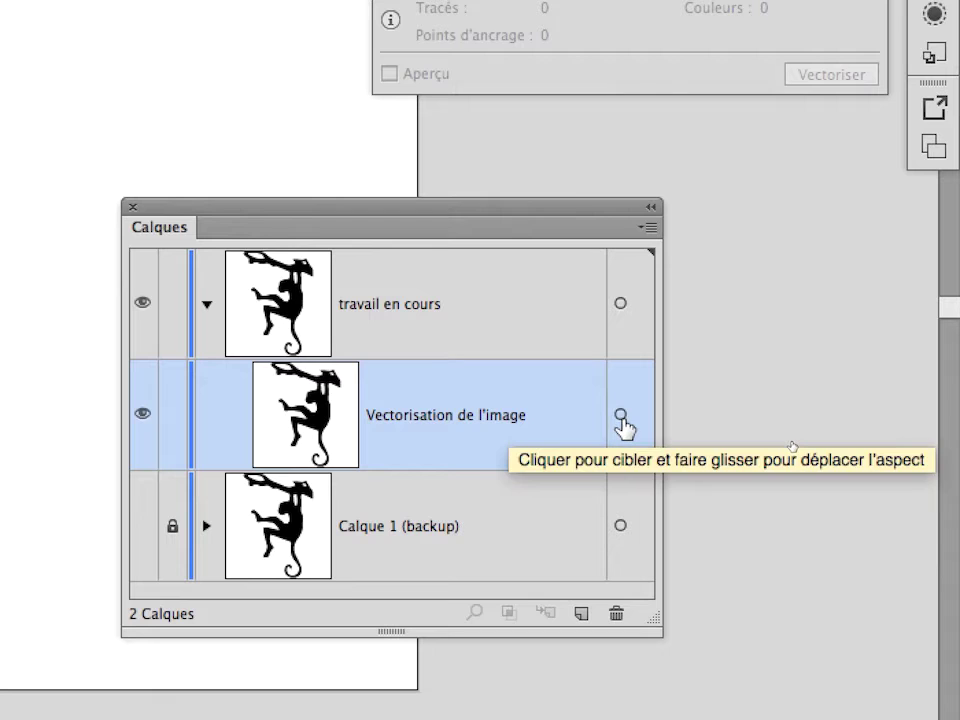
click(621, 415)
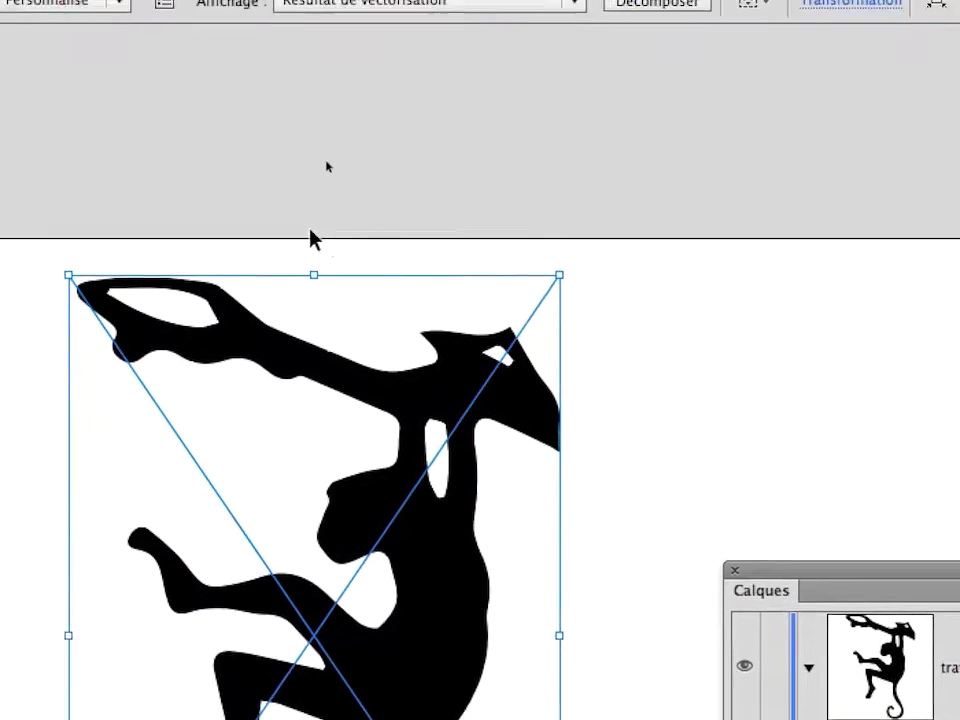
click(290, 222)
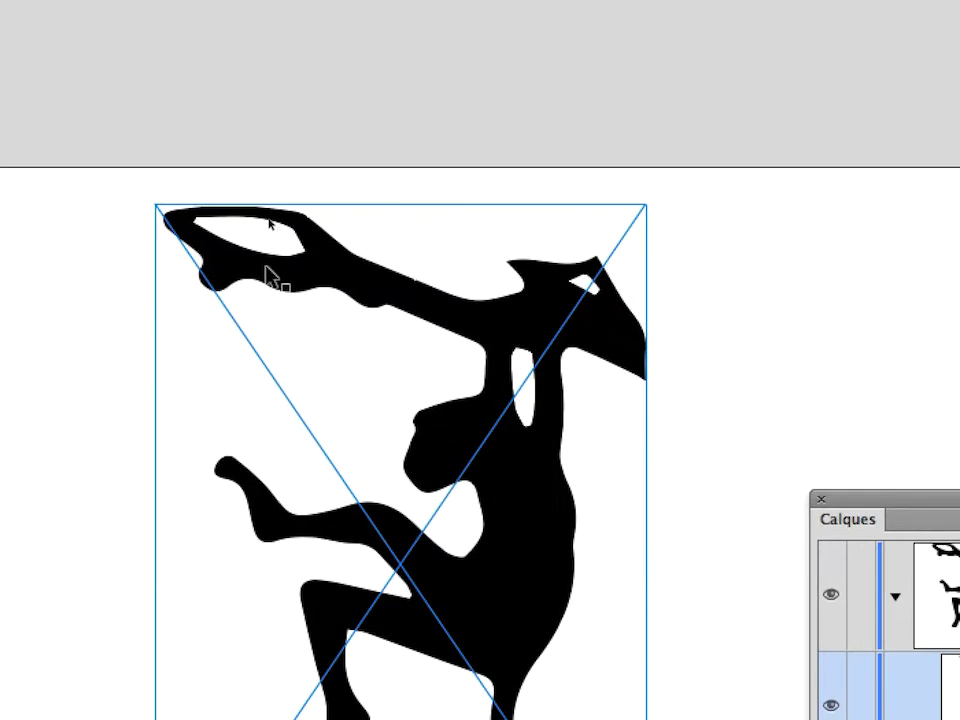
Step: Highlight the Calque 1 (backup) layer, and target the Vectorisation de l'image object again in the layer list
click(480, 385)
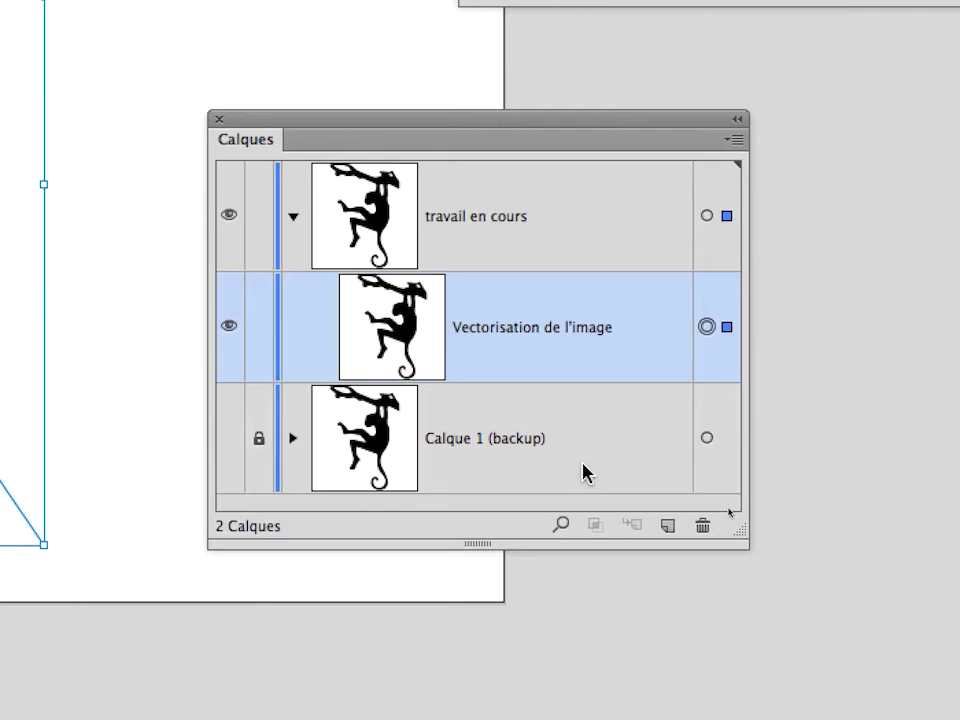
click(466, 518)
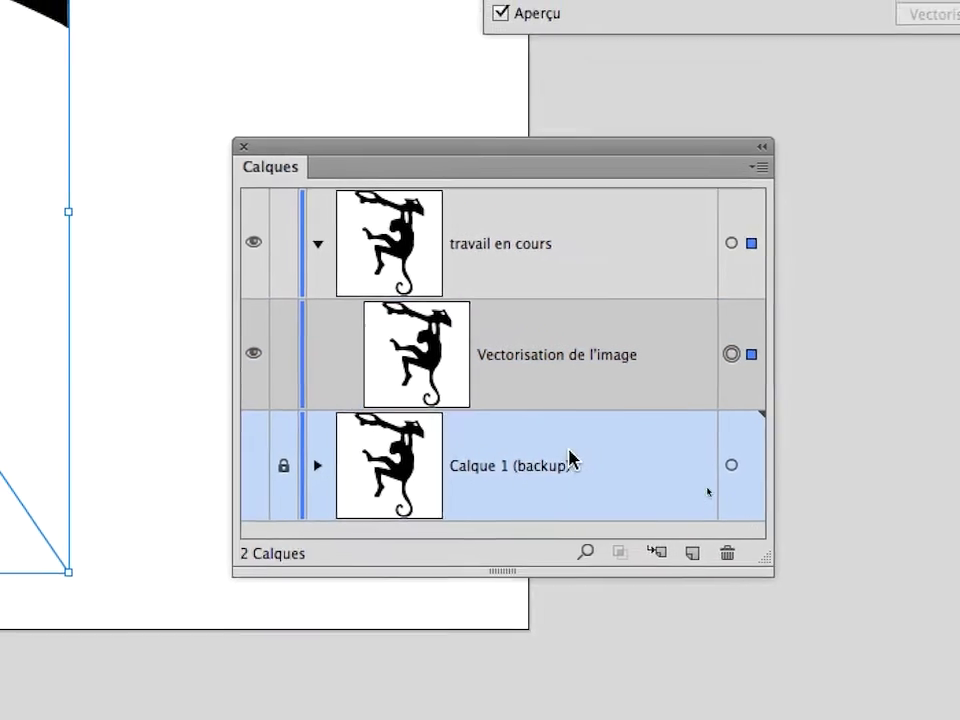
click(417, 330)
click(562, 474)
click(559, 568)
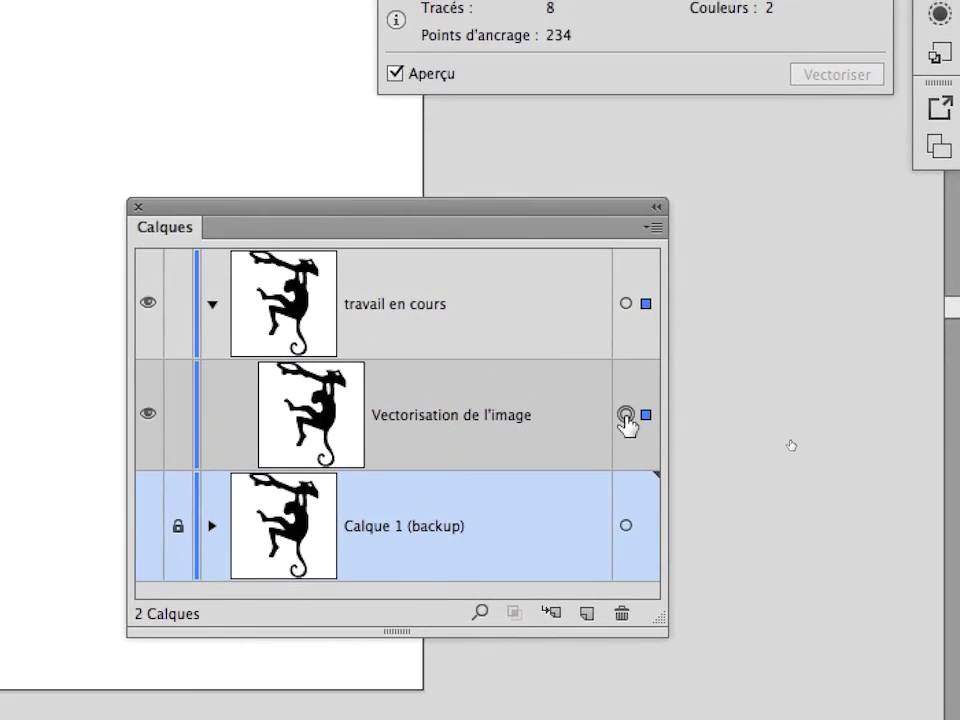
click(626, 416)
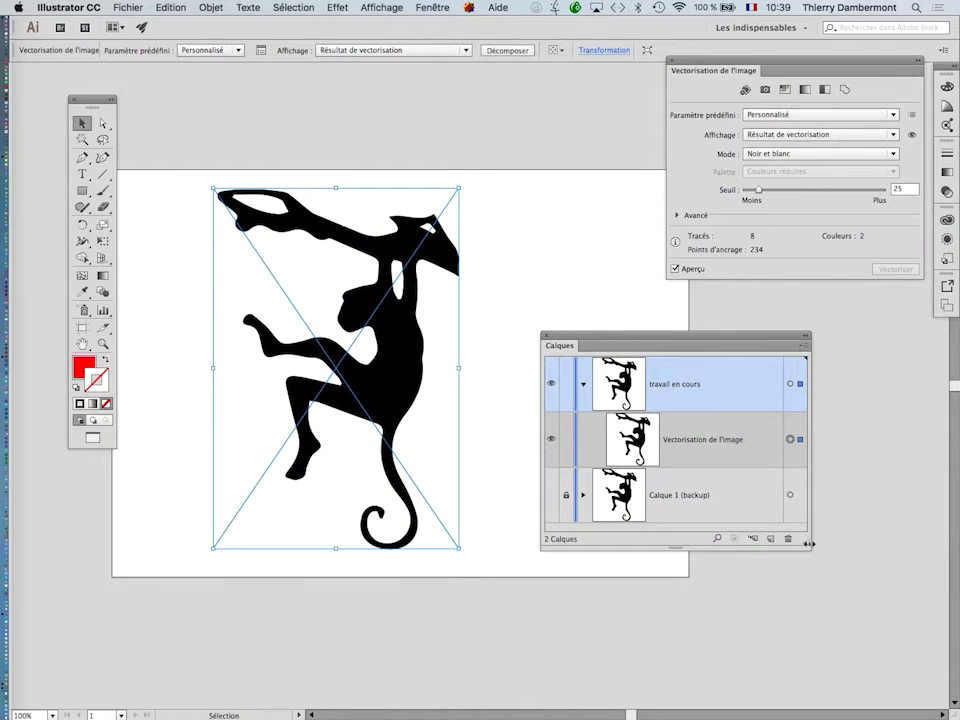
Step: Enlarge the Calques panel and expand the selected image tracing into vector paths with Décomposer
drag(806, 541, 854, 579)
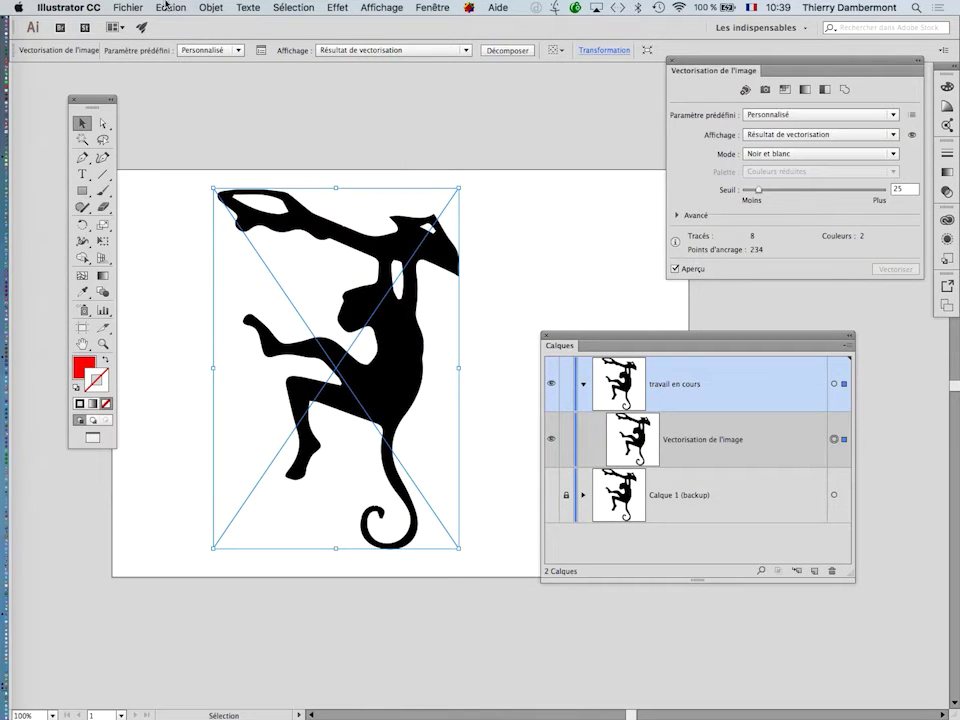
click(212, 8)
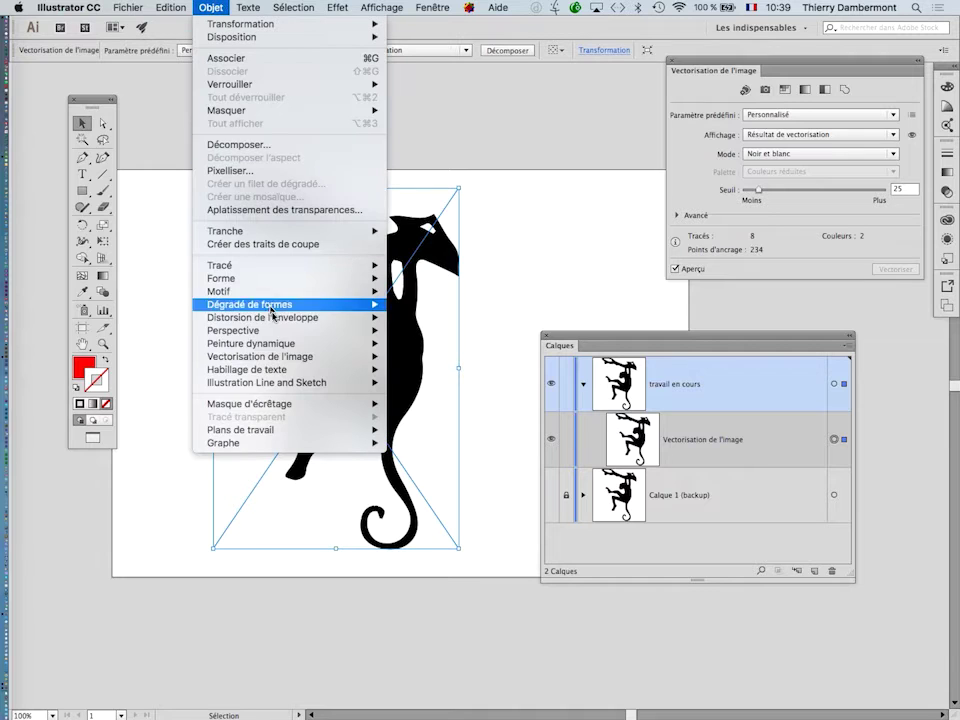
mouse_move(391, 361)
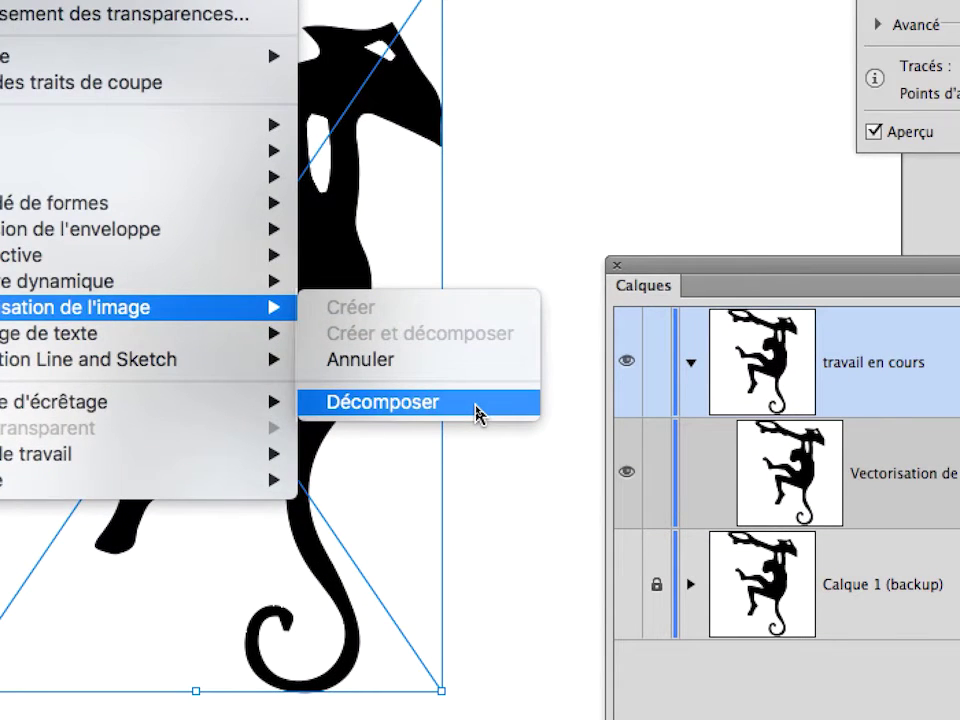
click(477, 405)
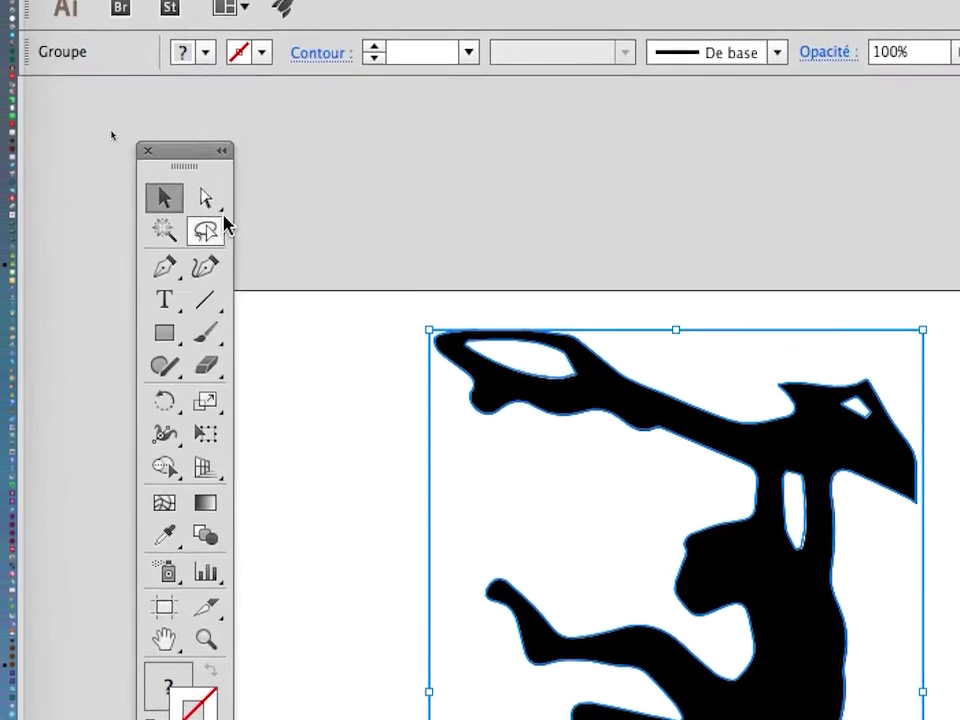
Step: Examine the expanded monkey's anchor points by selecting and deselecting its paths with the Direct Selection tool
click(206, 209)
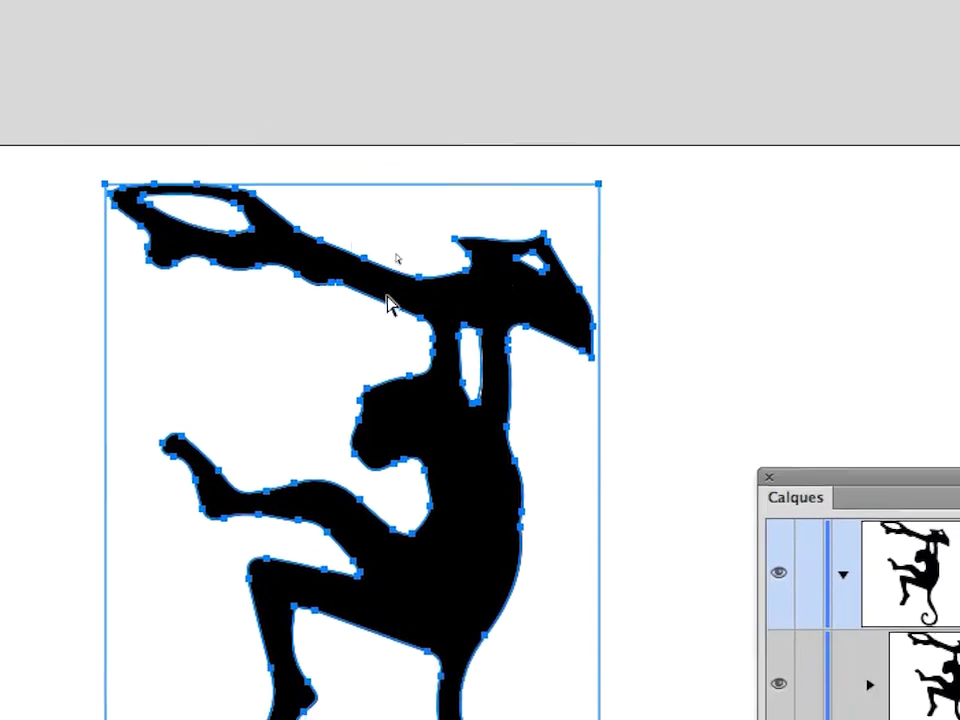
click(597, 349)
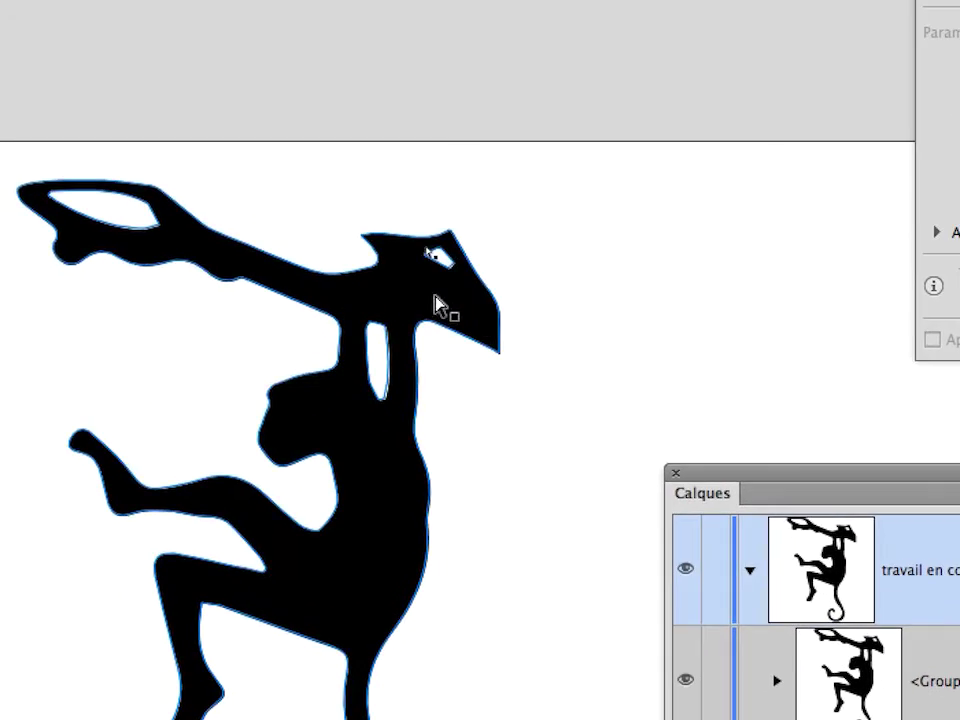
click(391, 283)
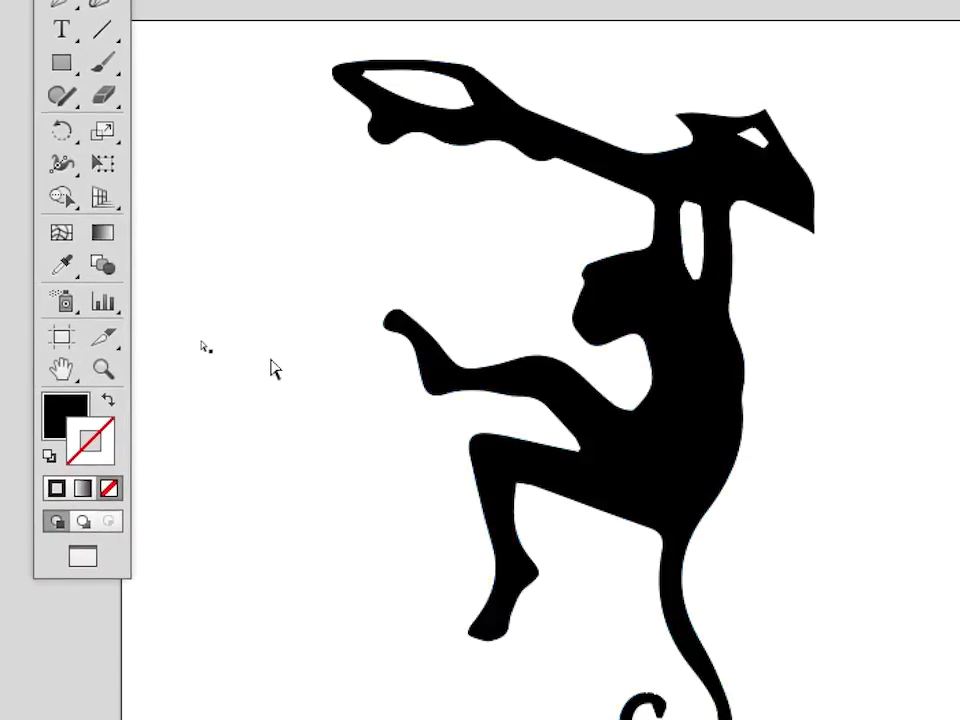
key(a)
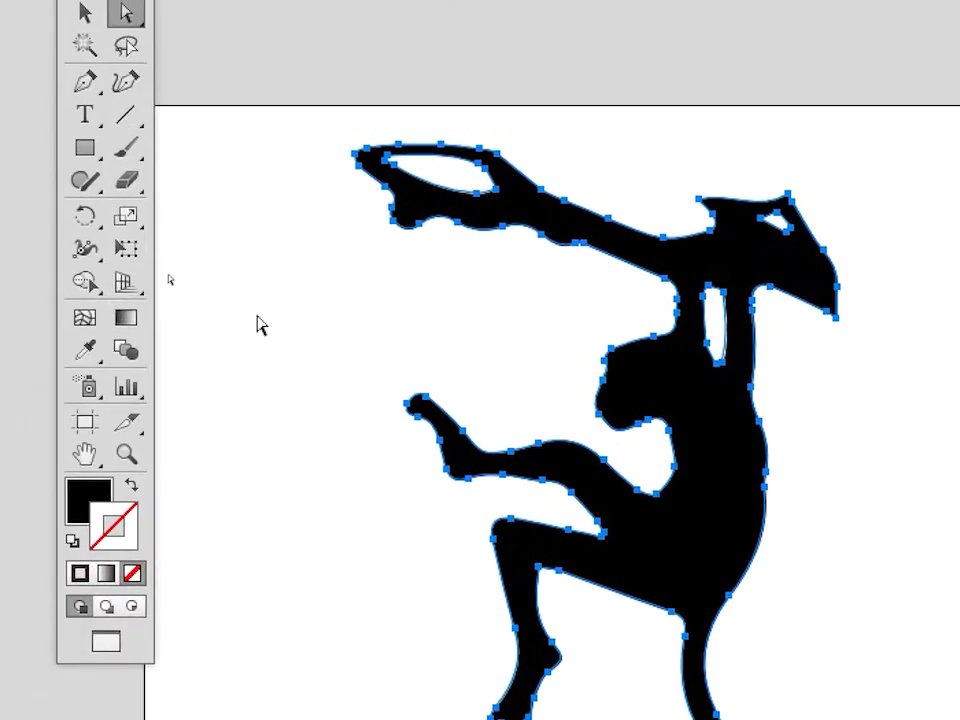
click(63, 15)
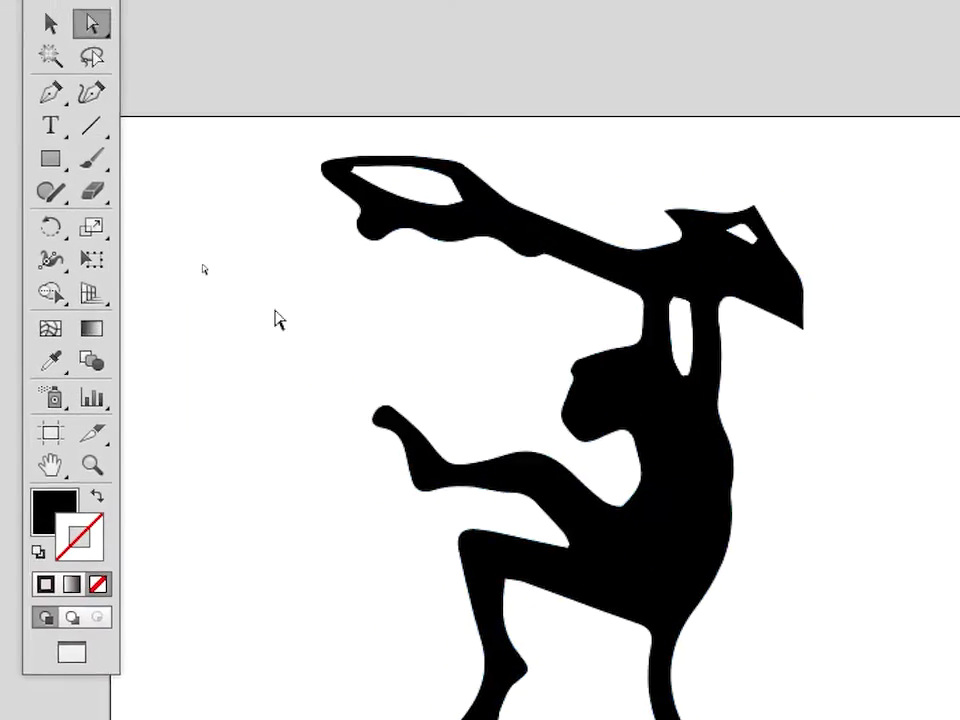
click(372, 230)
key(v)
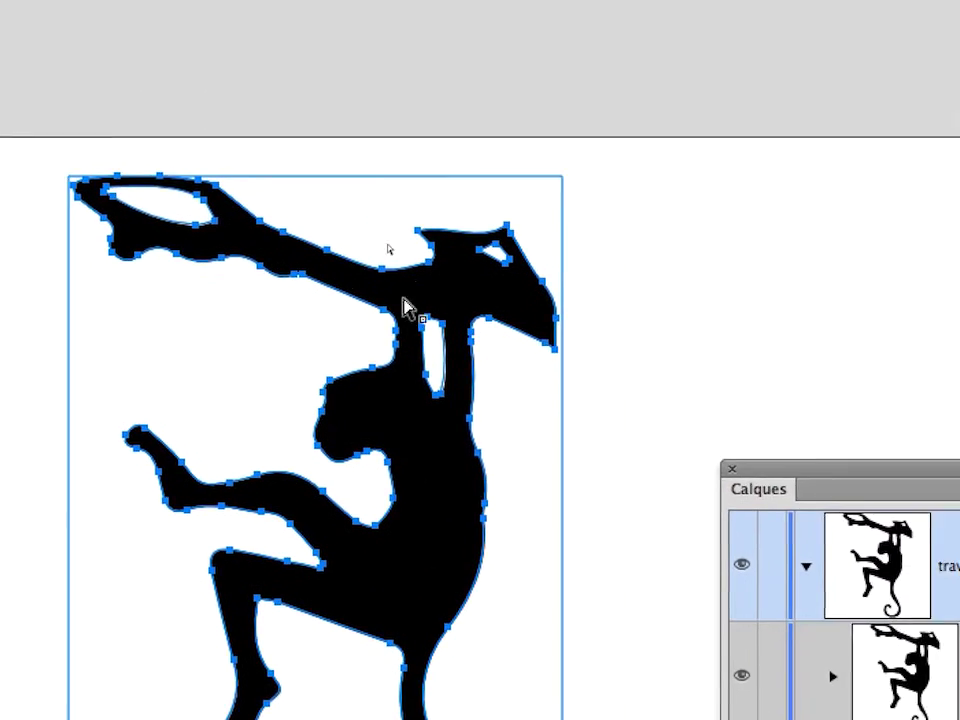
Step: Examine up close the anchor points around the small white opening near the end of the branch
scroll(495, 255, up, 2)
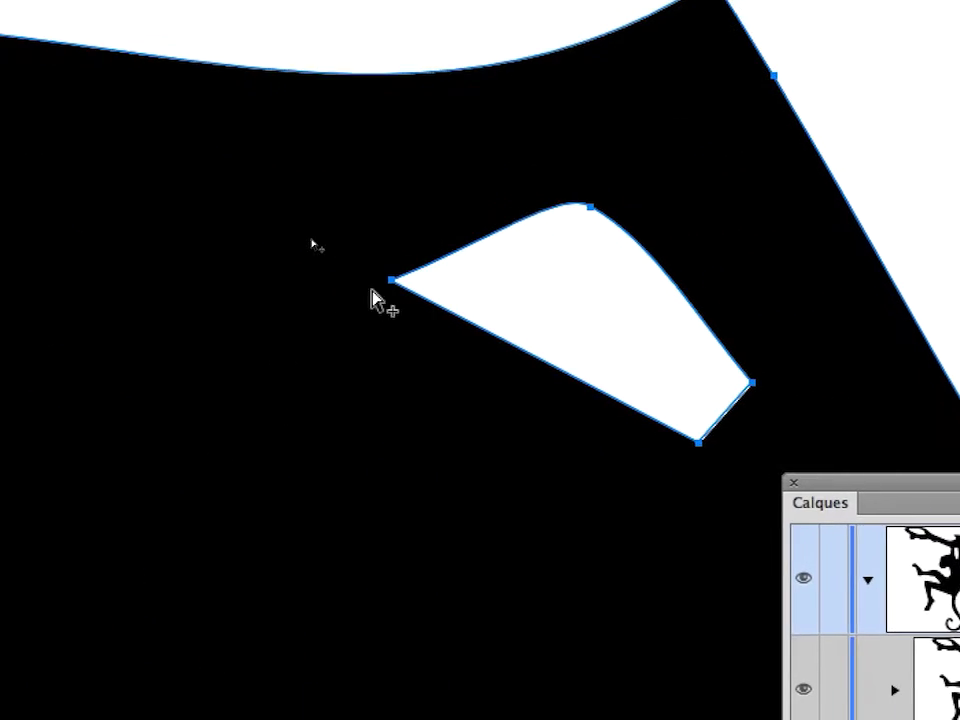
scroll(371, 300, up, 5)
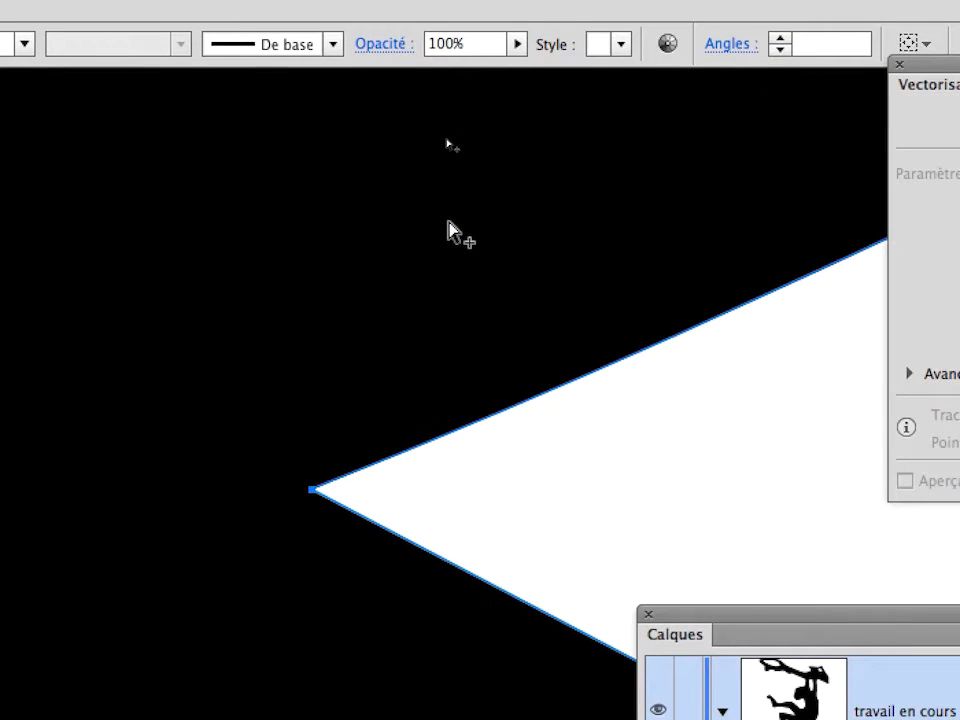
scroll(450, 232, down, 8)
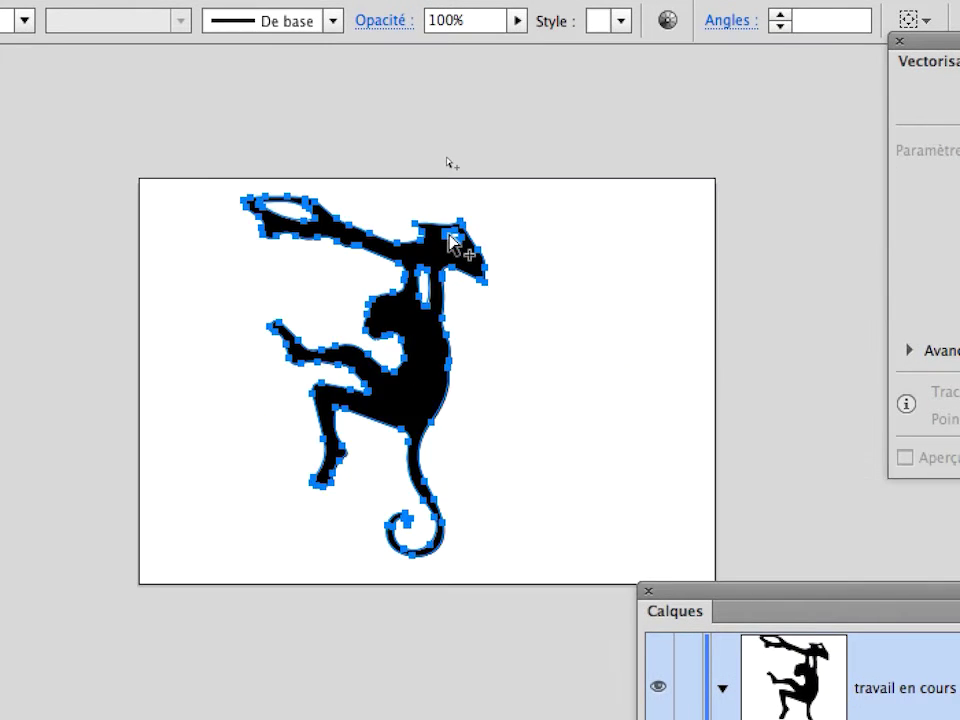
Step: Deselect the monkey shape with the Selection tool and select all the unlocked artwork
scroll(359, 340, up, 2)
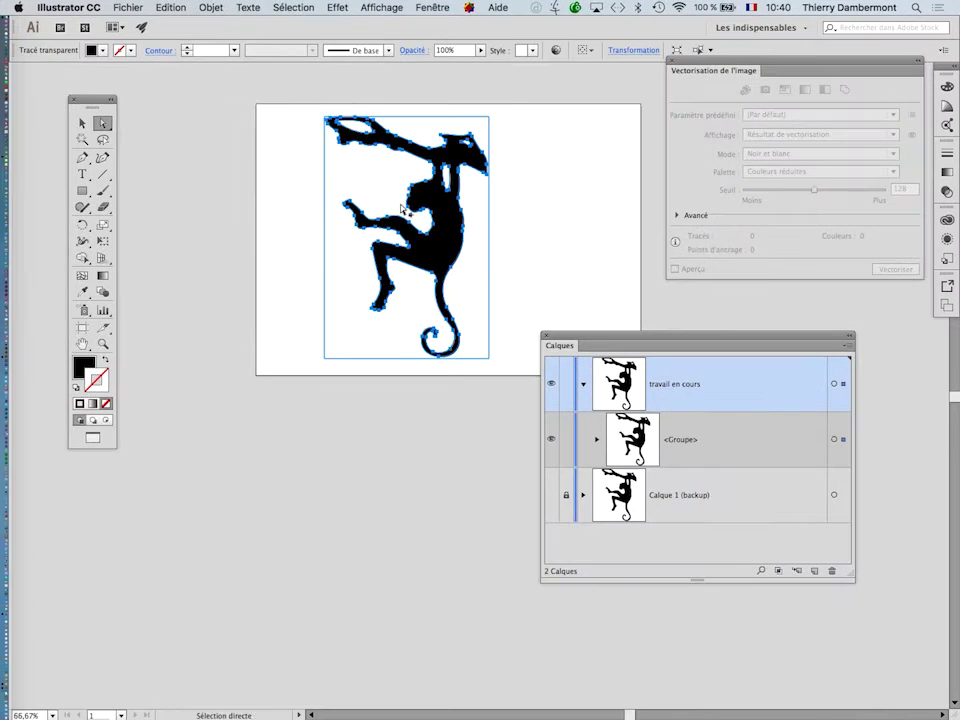
scroll(404, 210, up, 1)
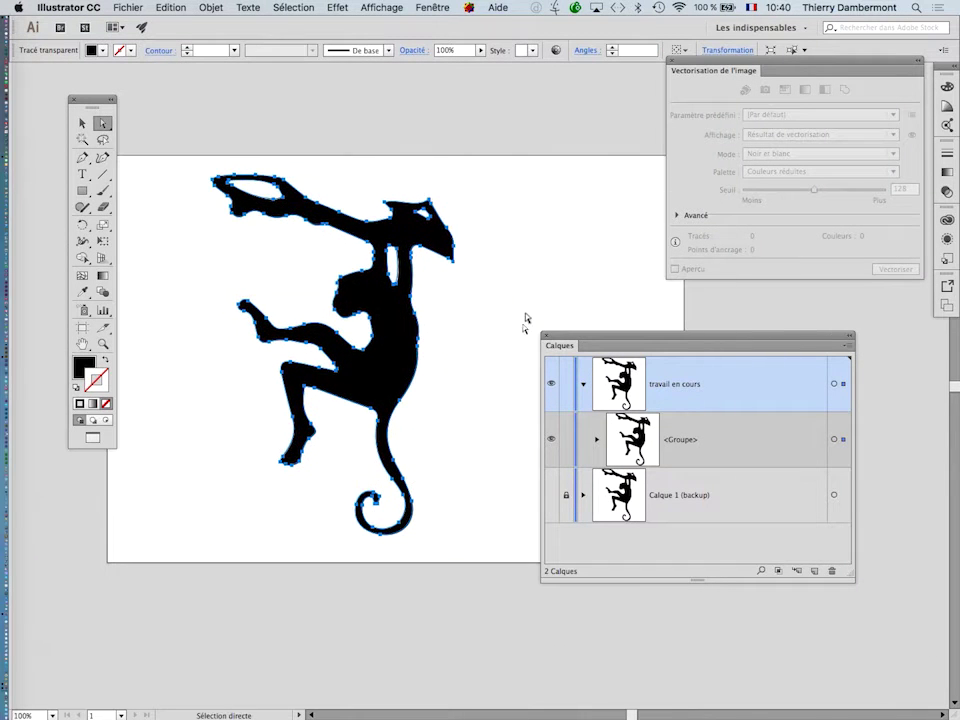
key(super)
click(82, 123)
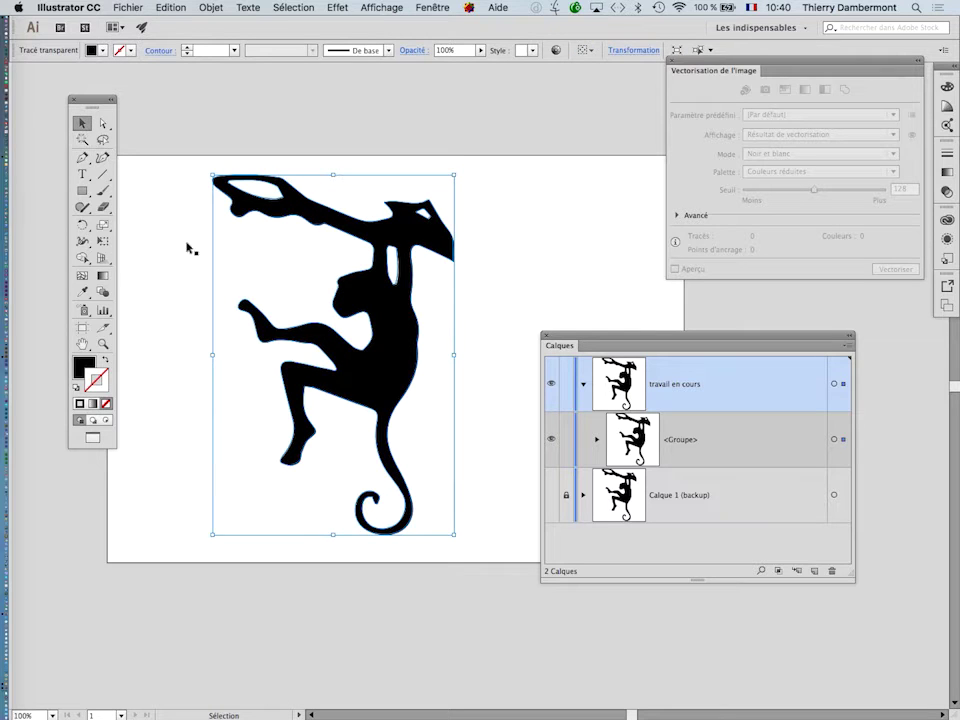
click(491, 262)
key(super+a)
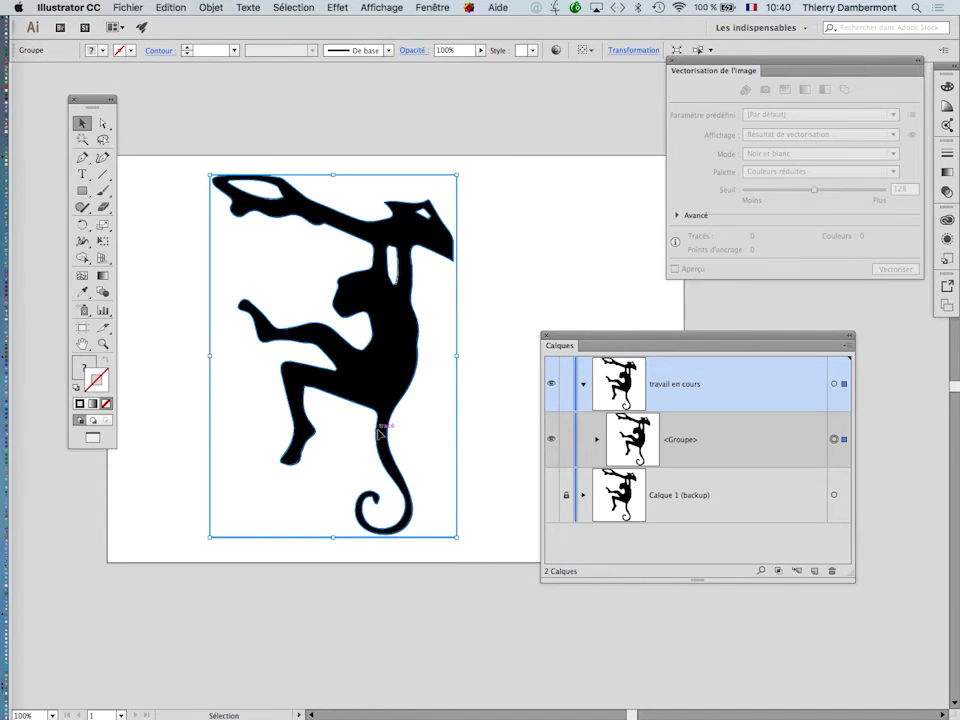
Step: Examine the extent of the expanded group by repeatedly deselecting and reselecting all the artwork
click(393, 561)
key(super+a)
click(384, 562)
key(super+a)
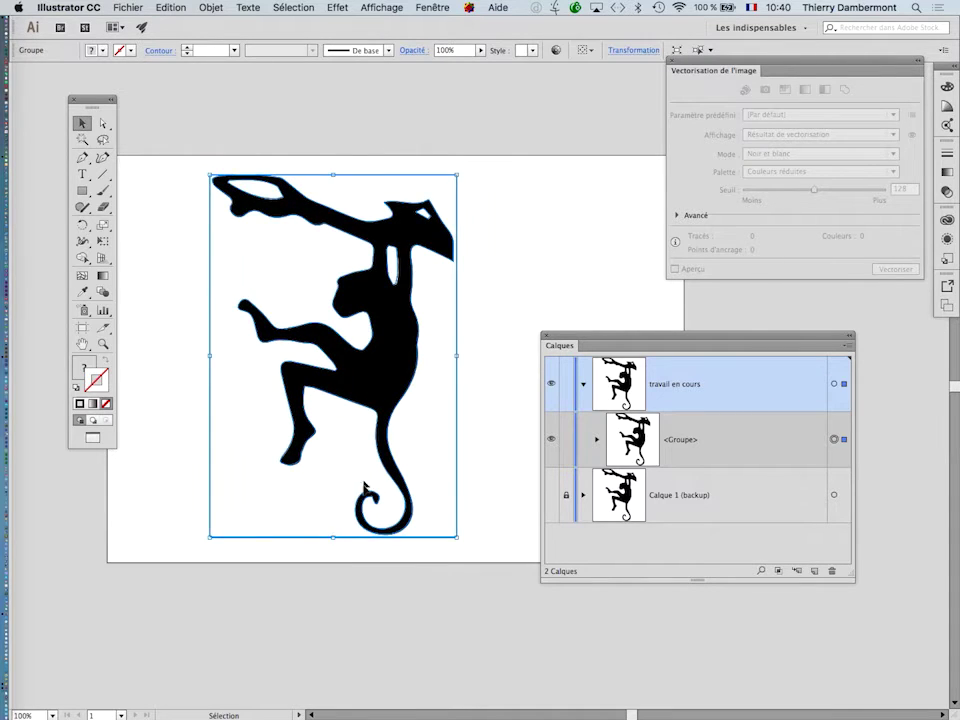
click(255, 547)
key(super+a)
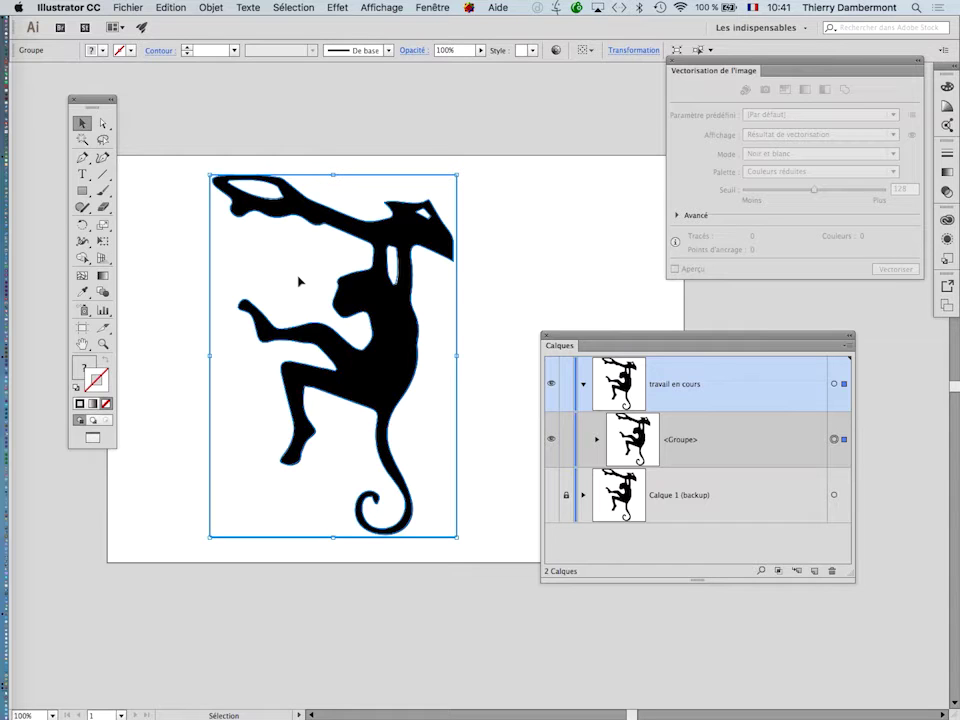
Step: Deselect everything and select the expanded group through the white area between the branch and the raised leg
click(557, 287)
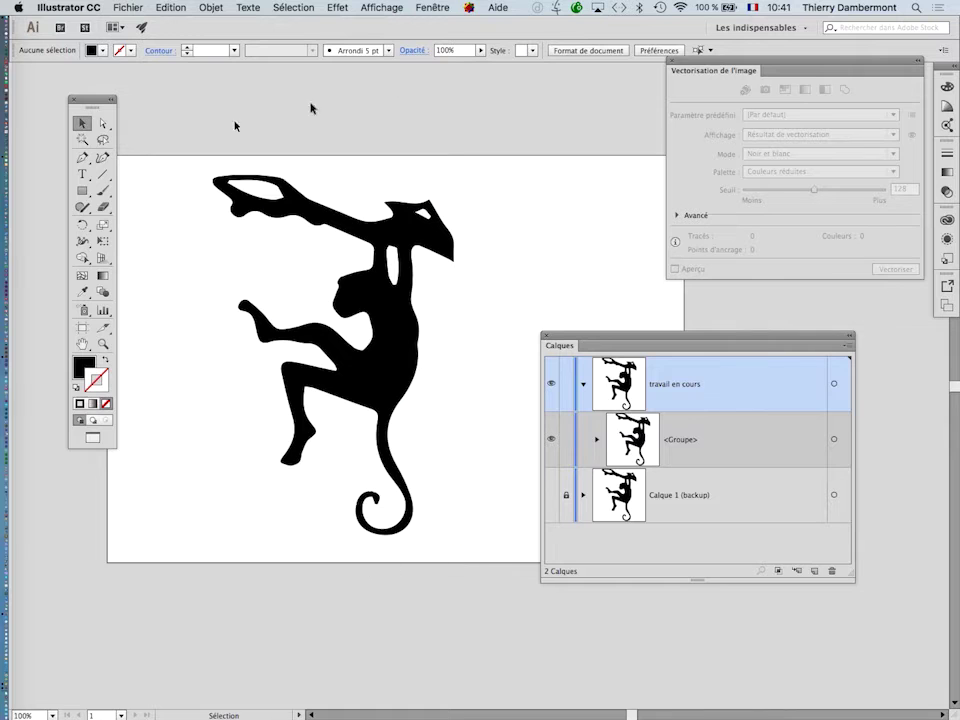
click(266, 255)
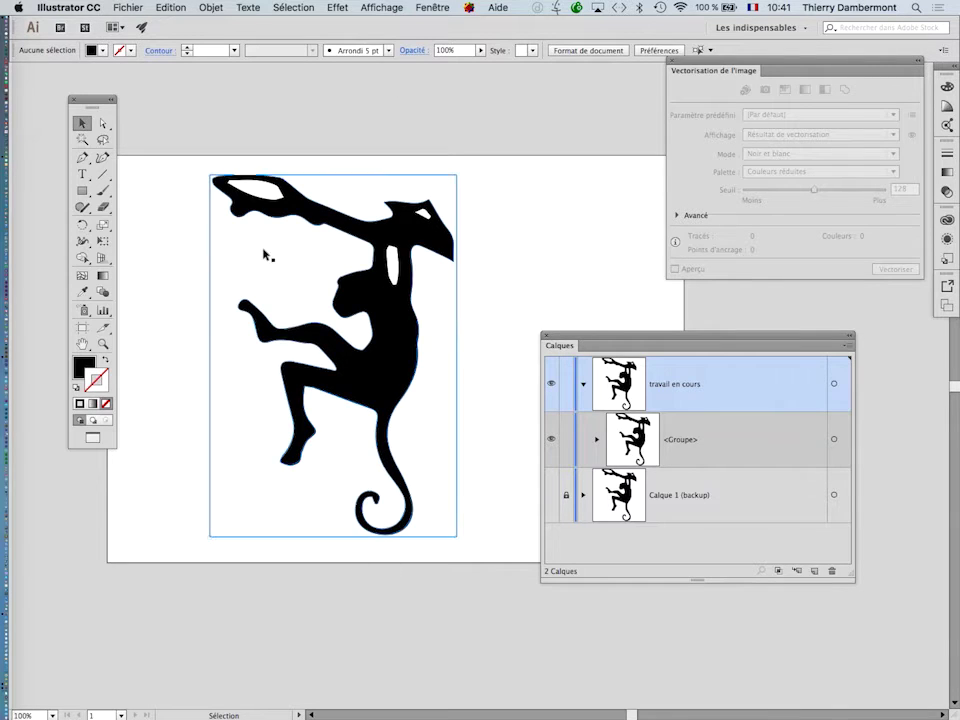
click(266, 255)
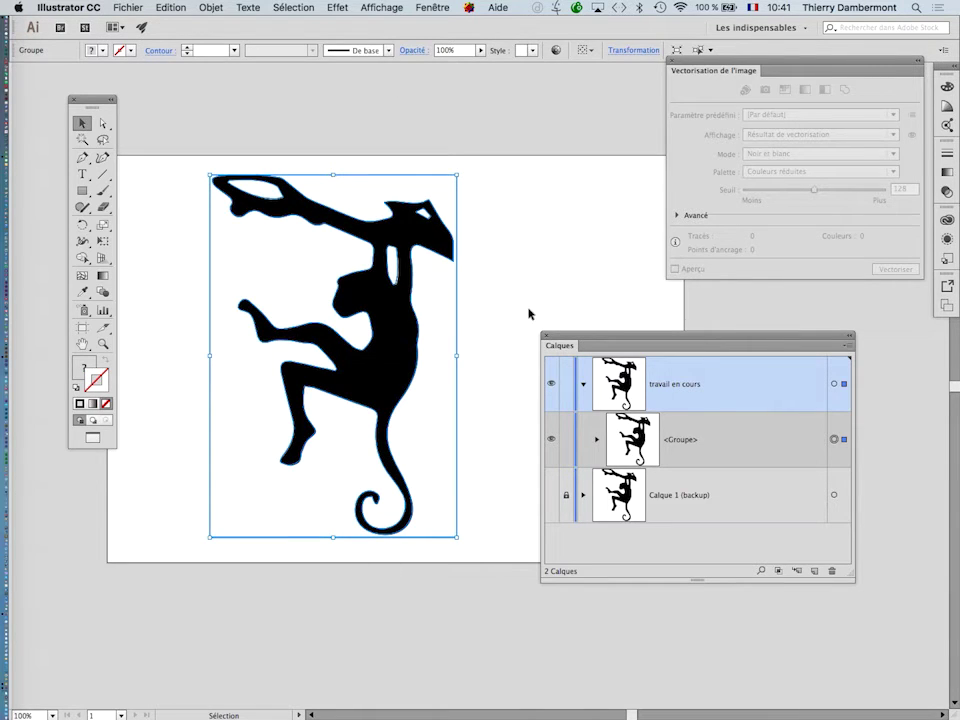
Step: Show the transparency grid (damier de transparence) and move the Tools panel off the artboard
click(394, 7)
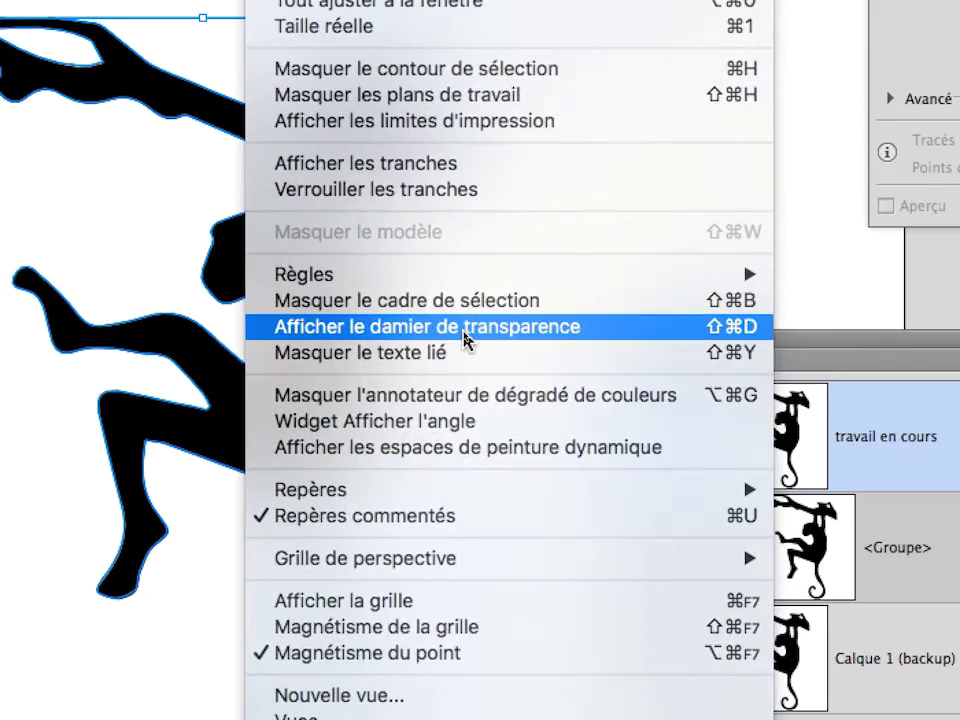
click(465, 338)
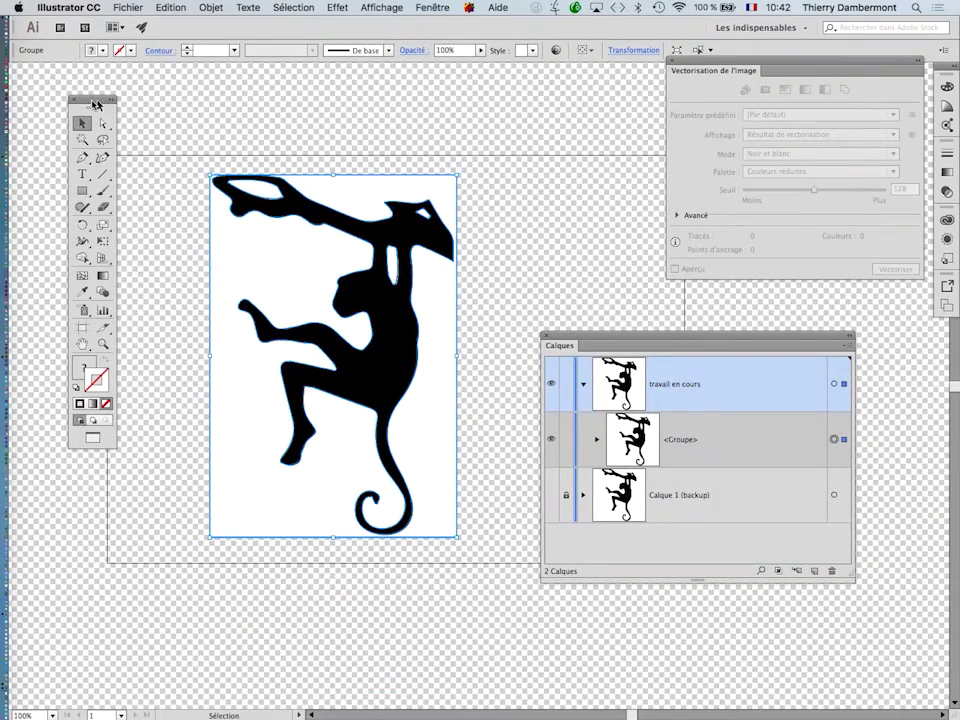
drag(92, 101, 63, 114)
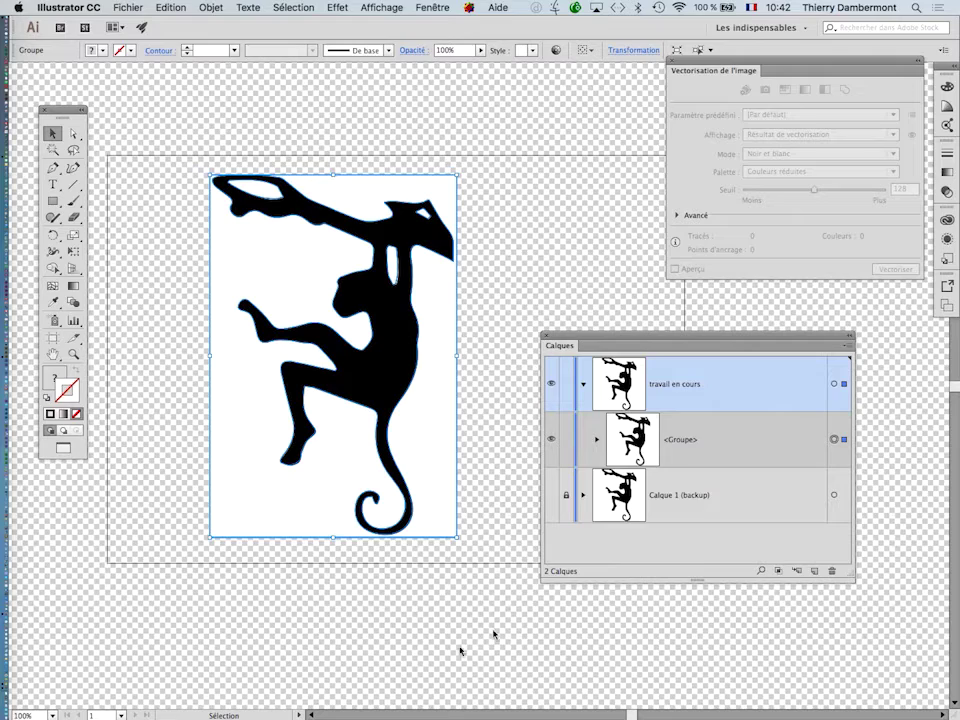
Step: In the document setup, set the transparency grid size to Grande and its colour to Moyenne
click(112, 8)
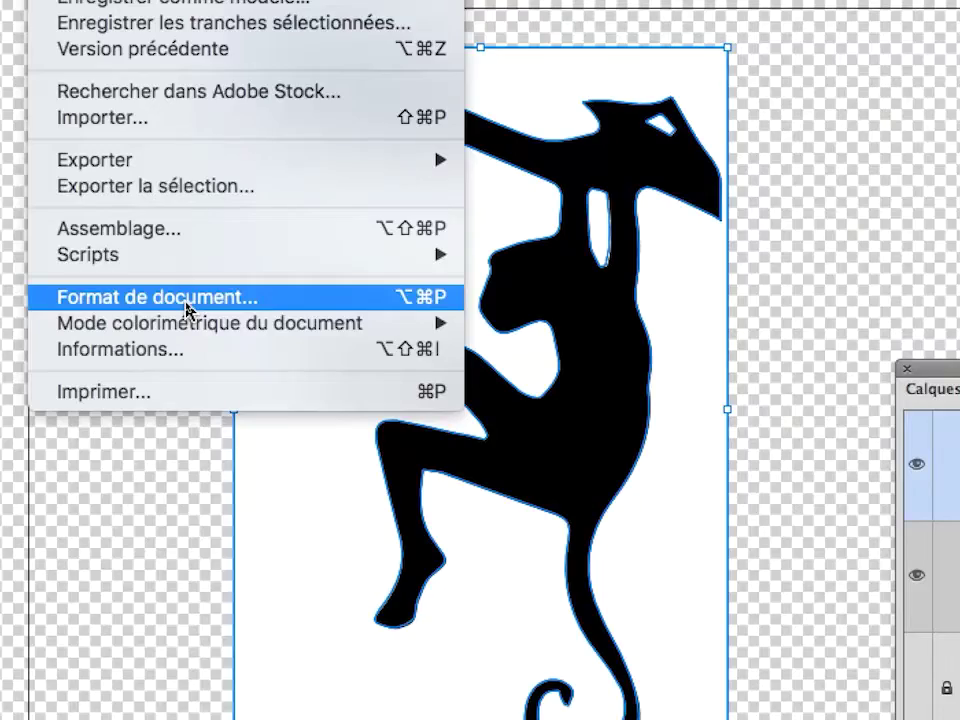
click(187, 305)
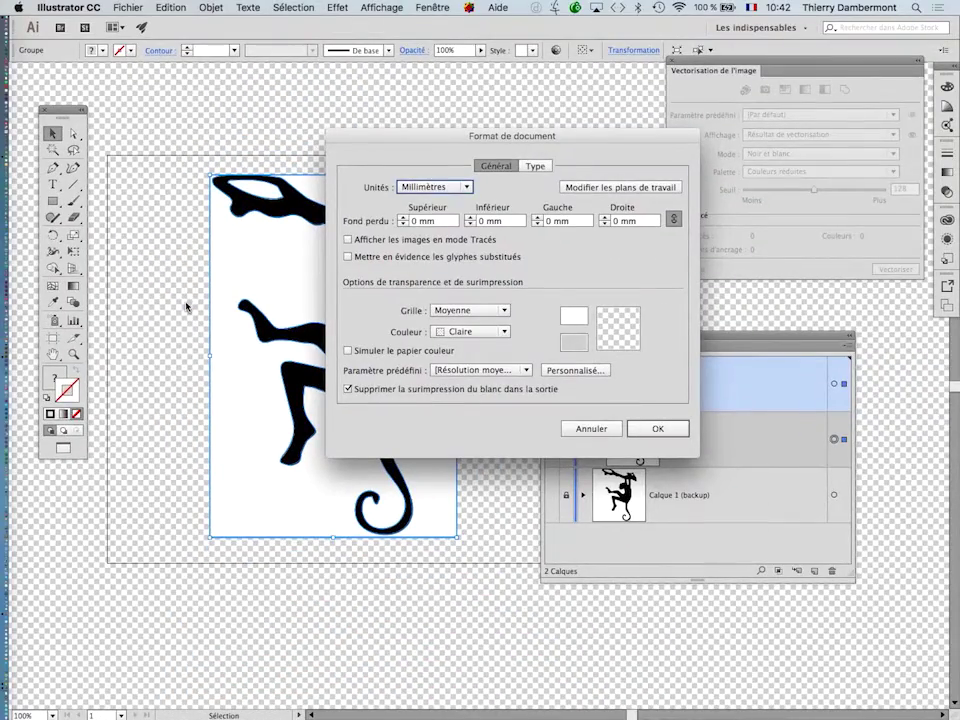
drag(445, 147, 604, 120)
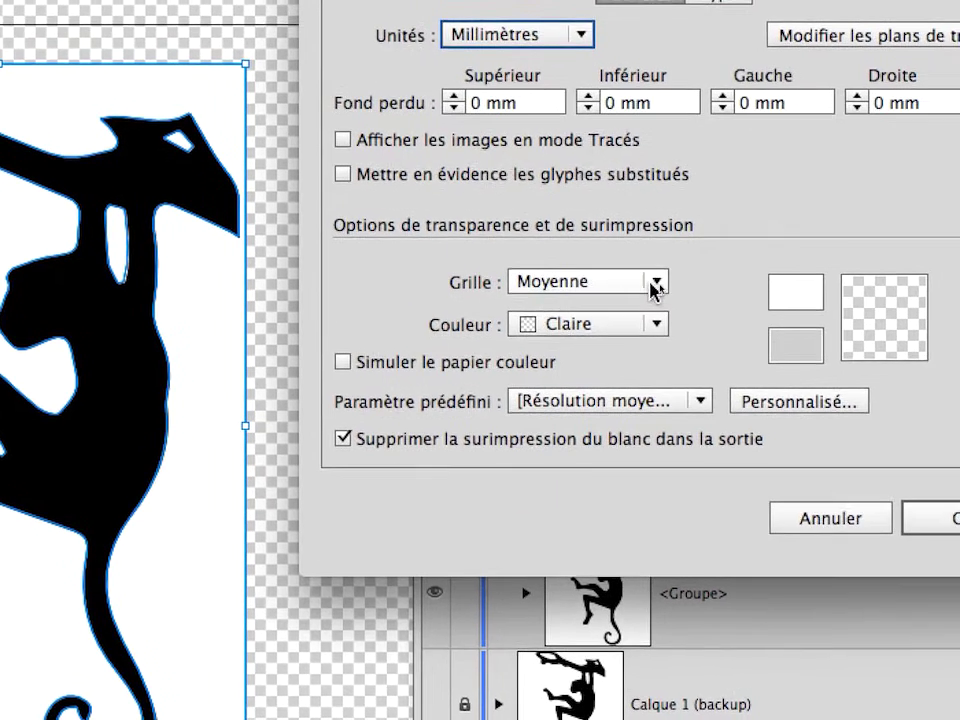
click(656, 287)
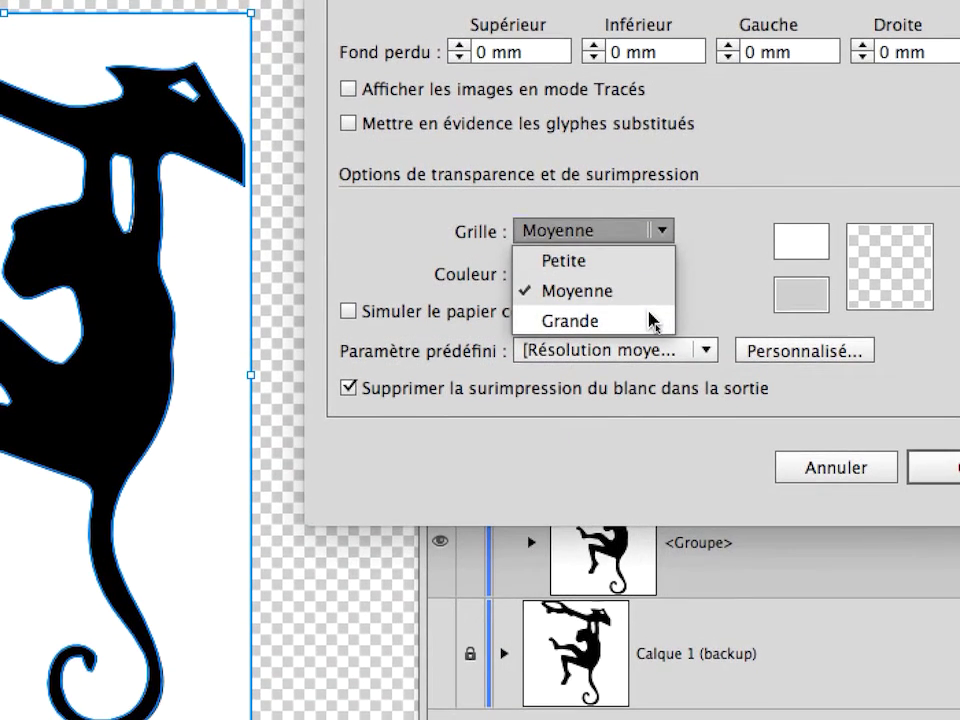
click(652, 320)
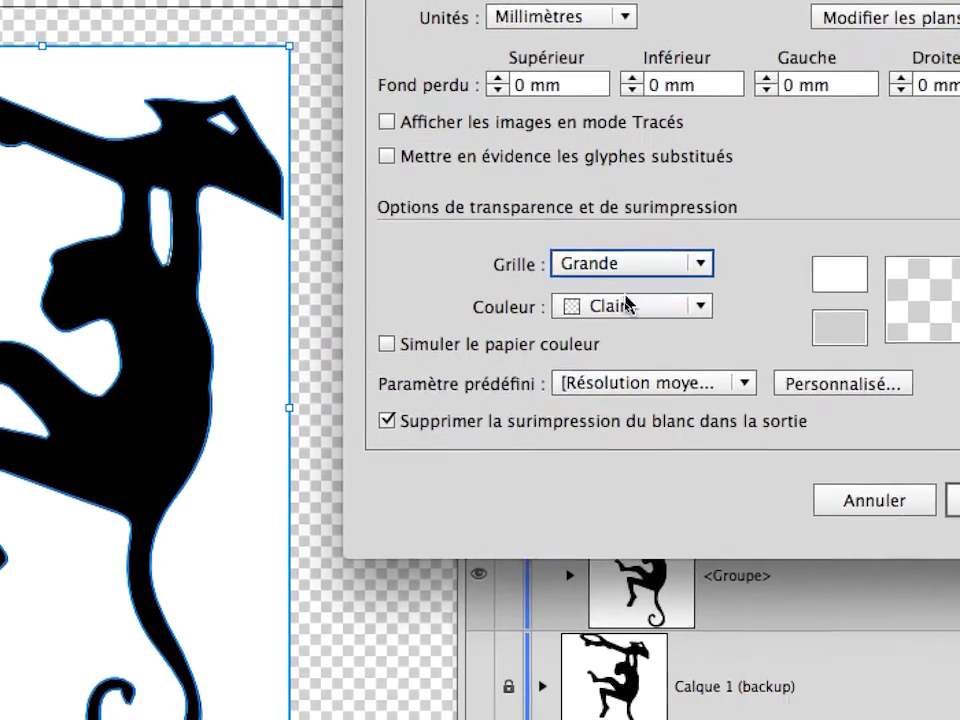
click(626, 302)
click(637, 404)
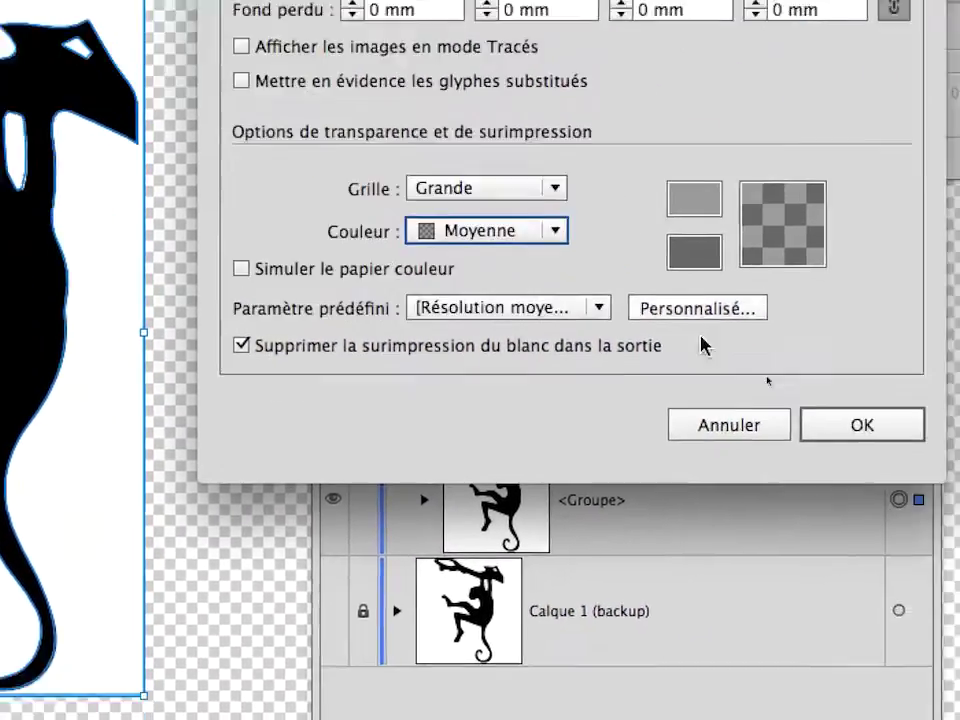
click(752, 374)
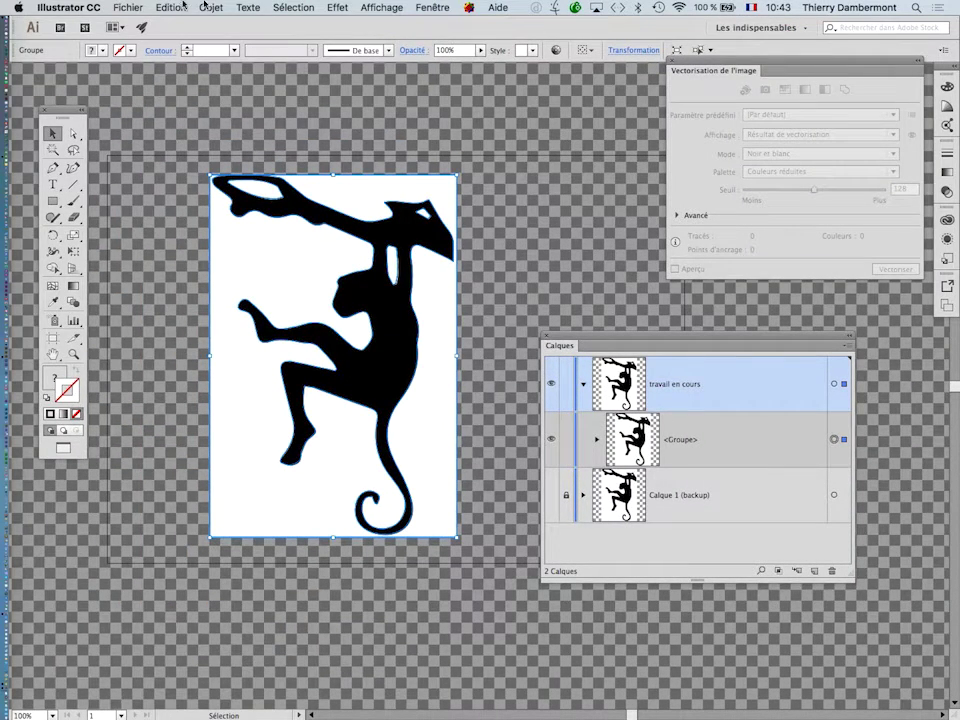
Step: Reopen the document setup and set the transparency grid's lighter colour to a grey of 46% luminosity
click(133, 5)
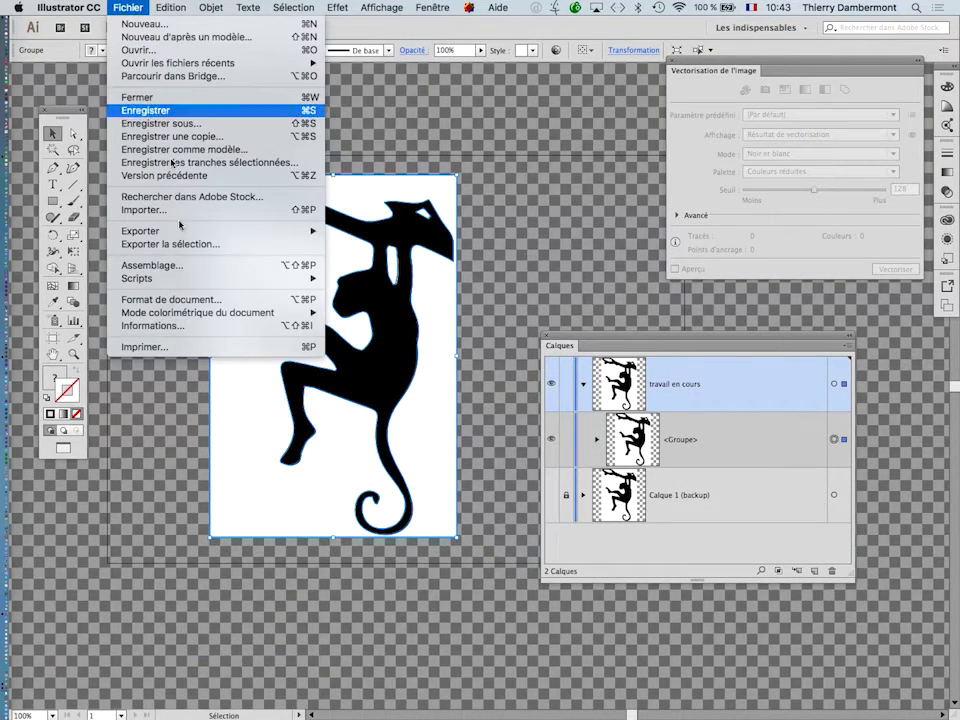
click(214, 300)
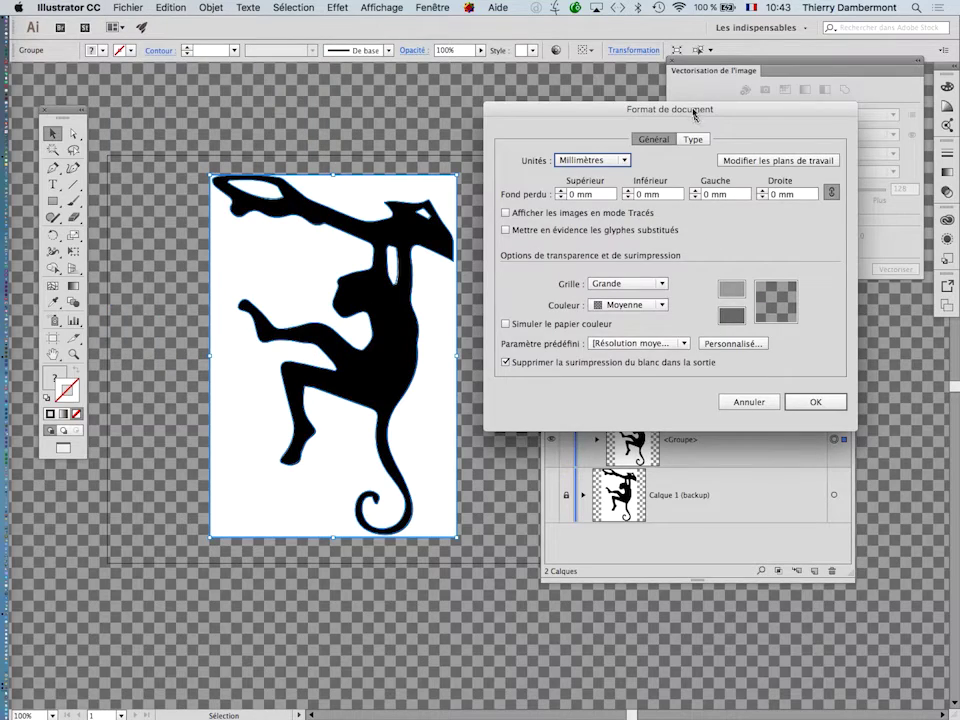
drag(689, 109, 487, 122)
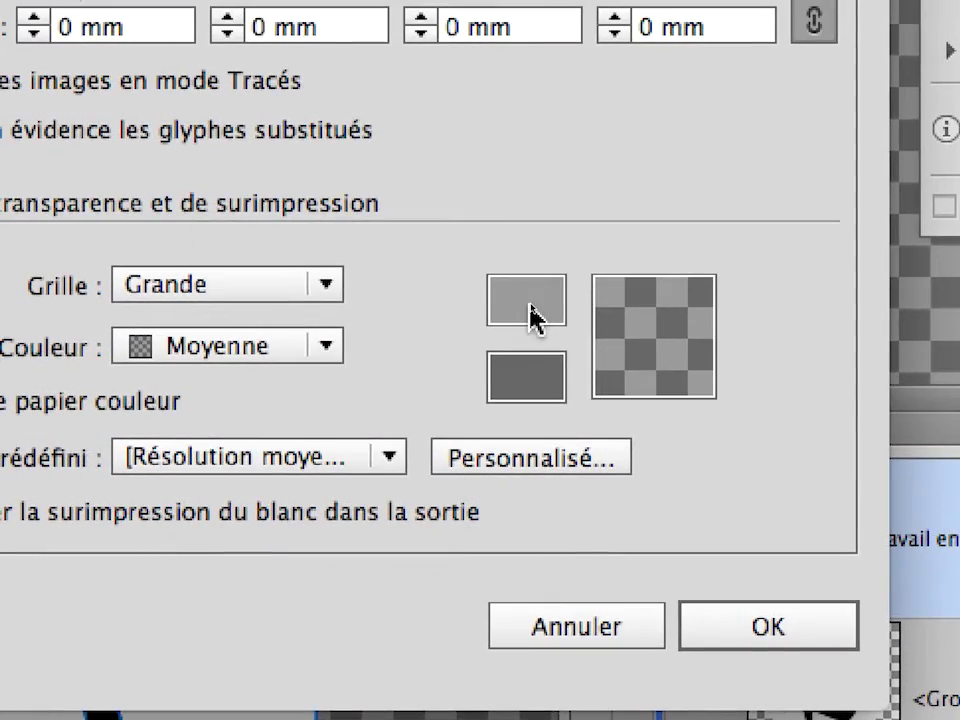
click(530, 320)
drag(425, 268, 389, 268)
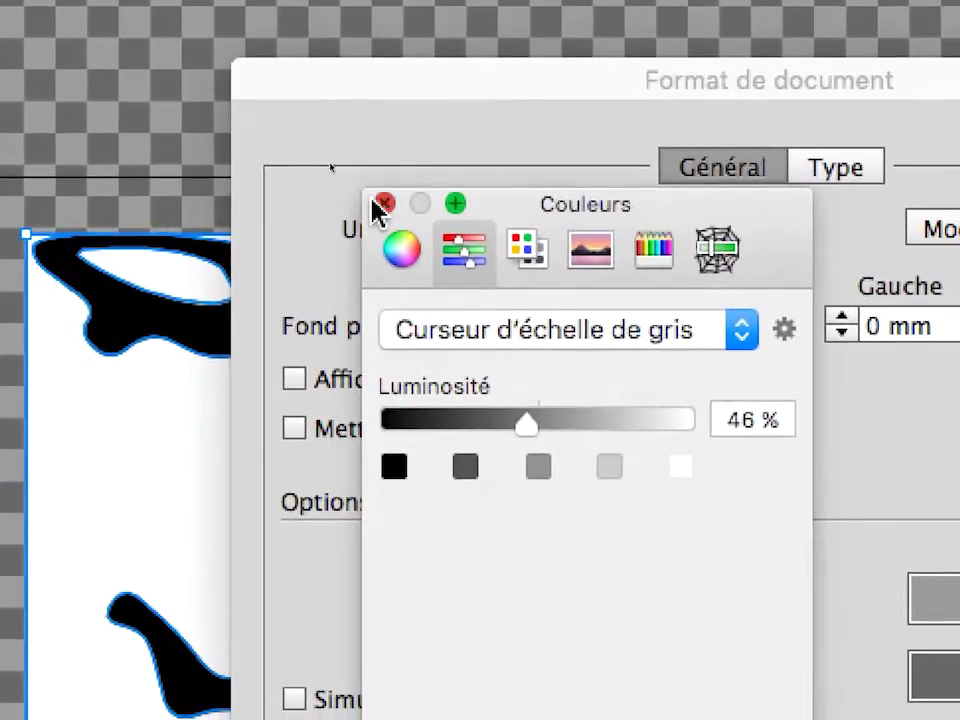
click(338, 220)
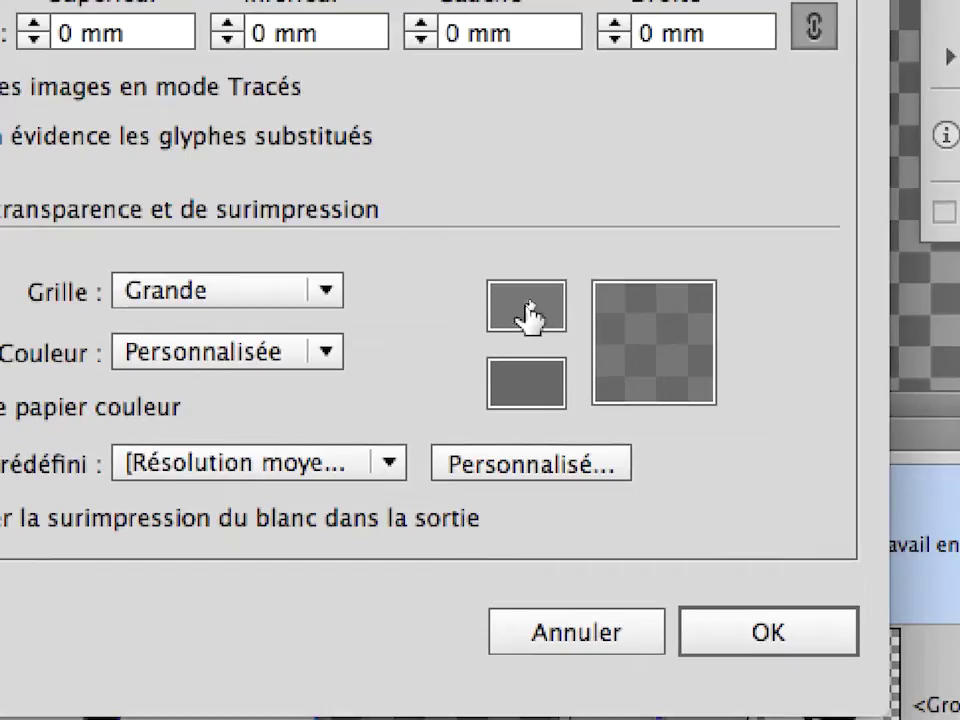
Step: View the lighter grid colour's RVB values, return to greyscale, darken it to nearly match the other grey, and apply the document setup
click(534, 259)
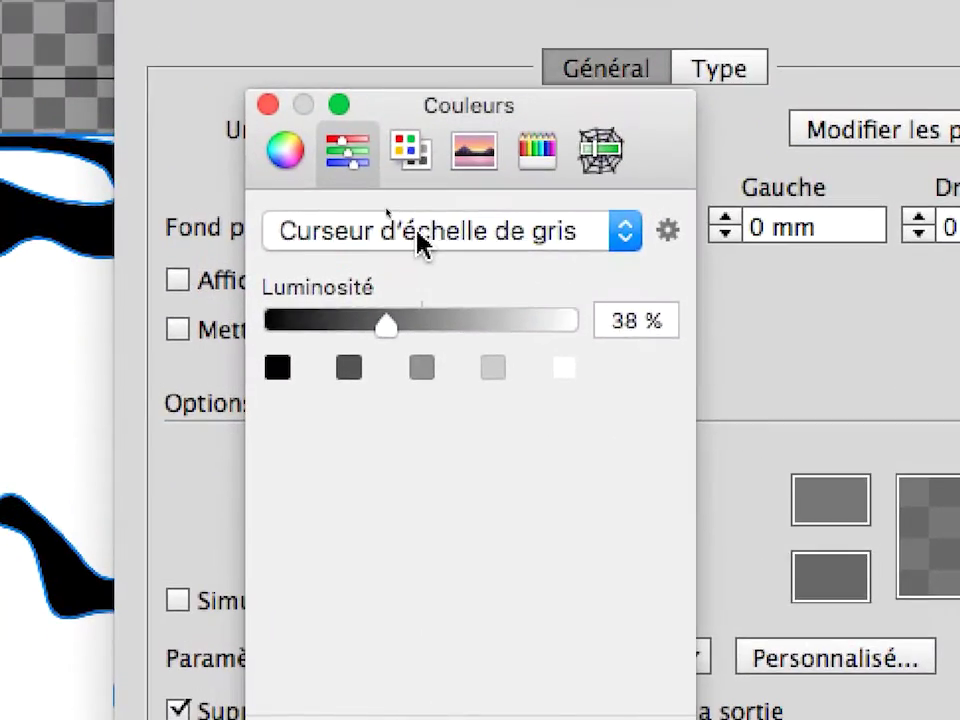
click(407, 144)
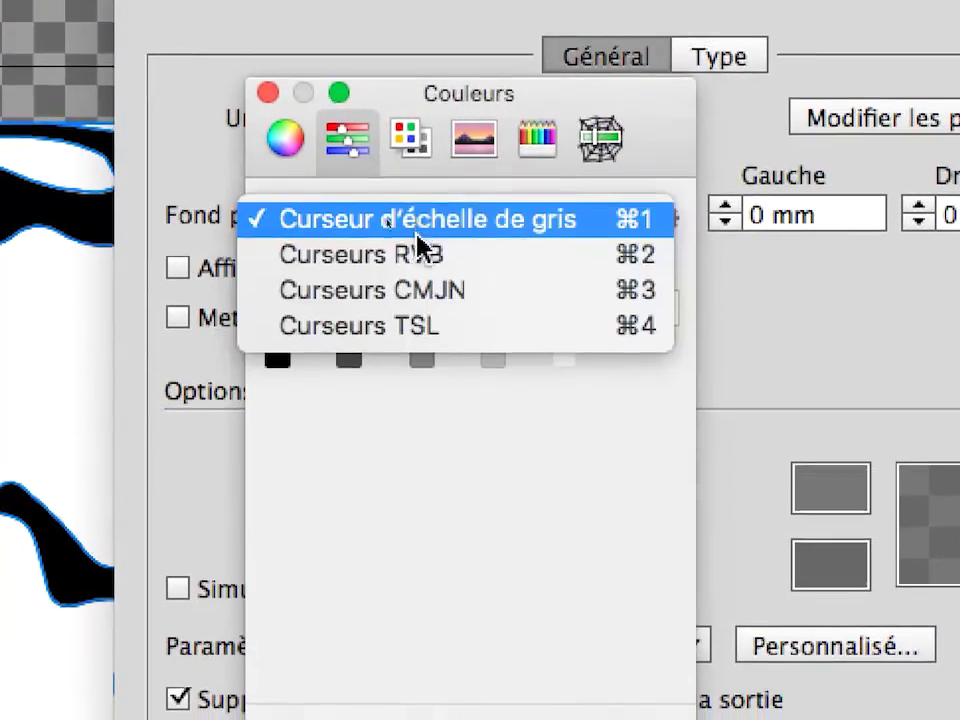
click(407, 177)
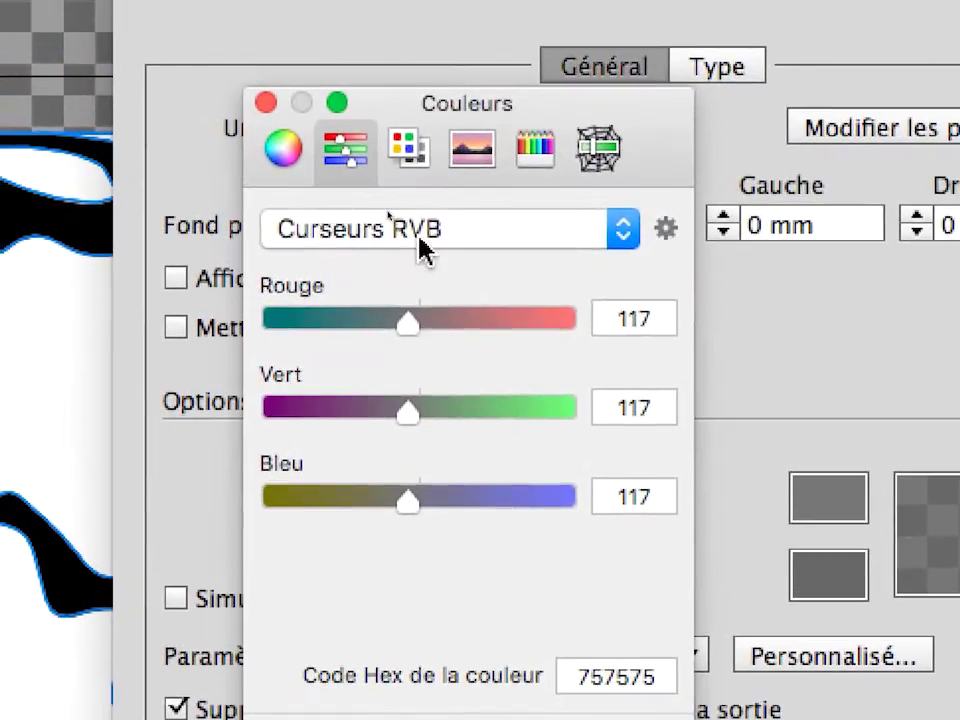
click(415, 172)
click(420, 222)
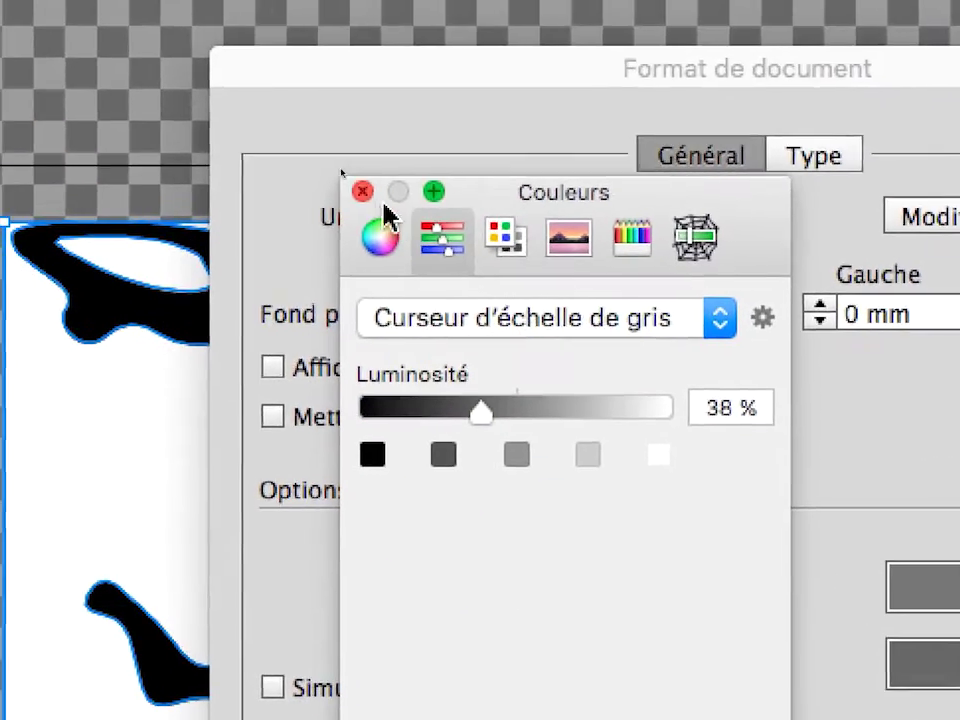
click(362, 190)
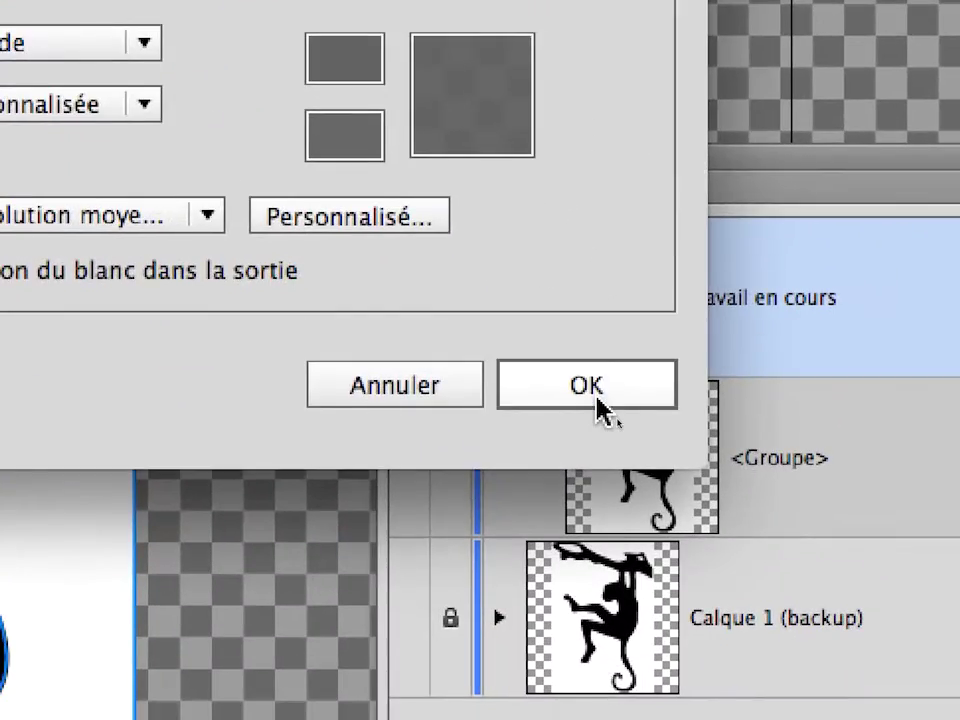
click(597, 398)
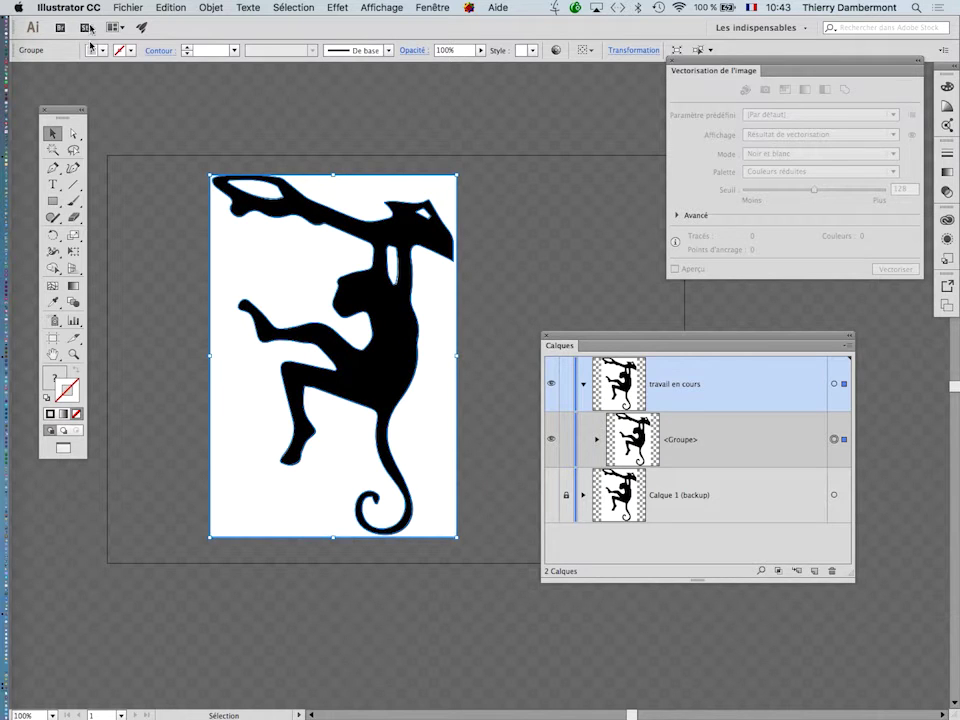
Step: Save the document as a new version named vecto-monkey-03.ai in the B1C1 AI folder, in Illustrator CC format
click(68, 7)
mouse_move(128, 7)
click(160, 123)
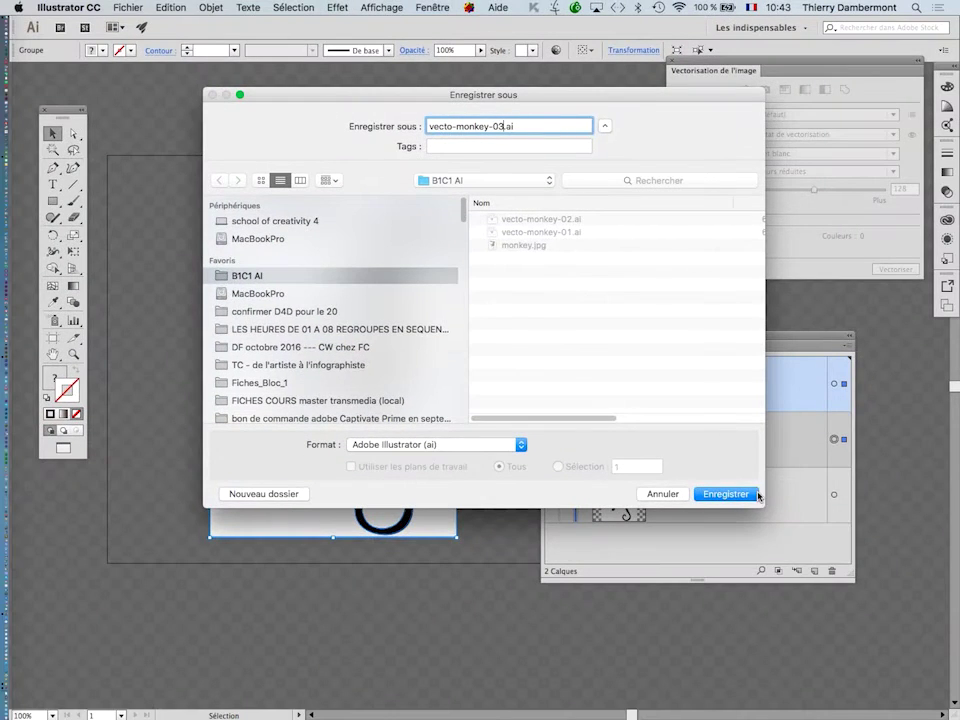
click(757, 494)
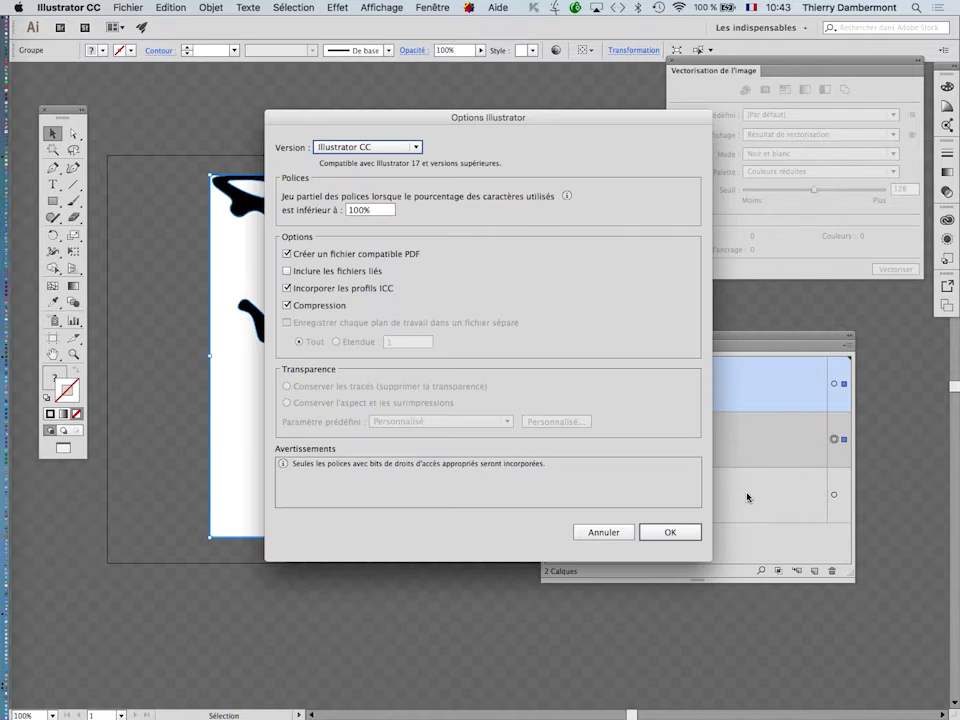
click(672, 533)
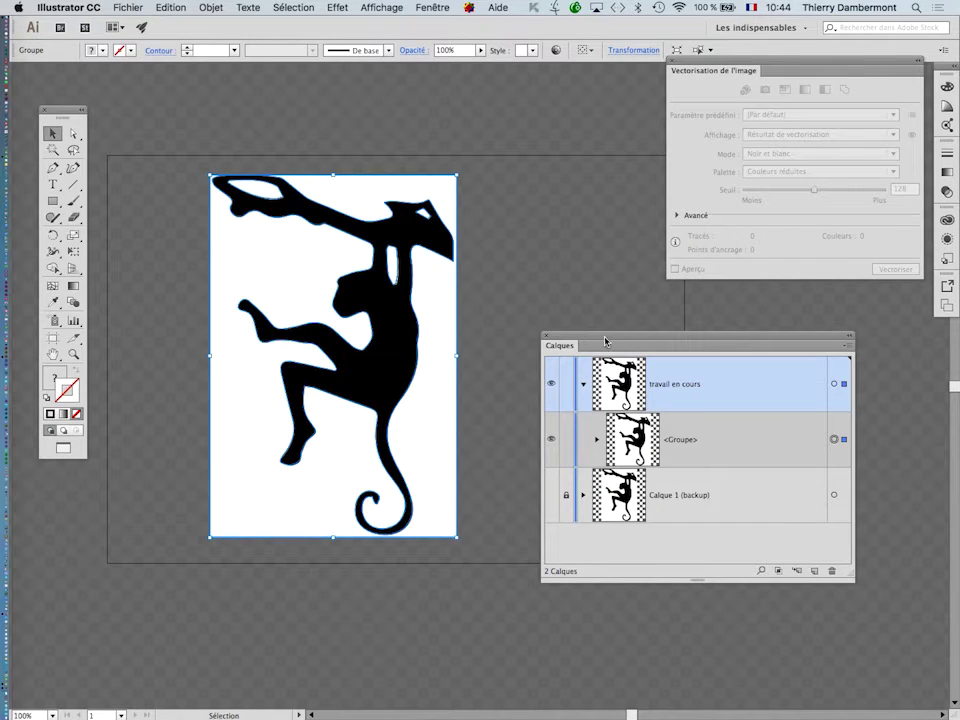
Step: Move the Calques panel higher, beside the monkey, and enlarge it
drag(604, 341, 558, 143)
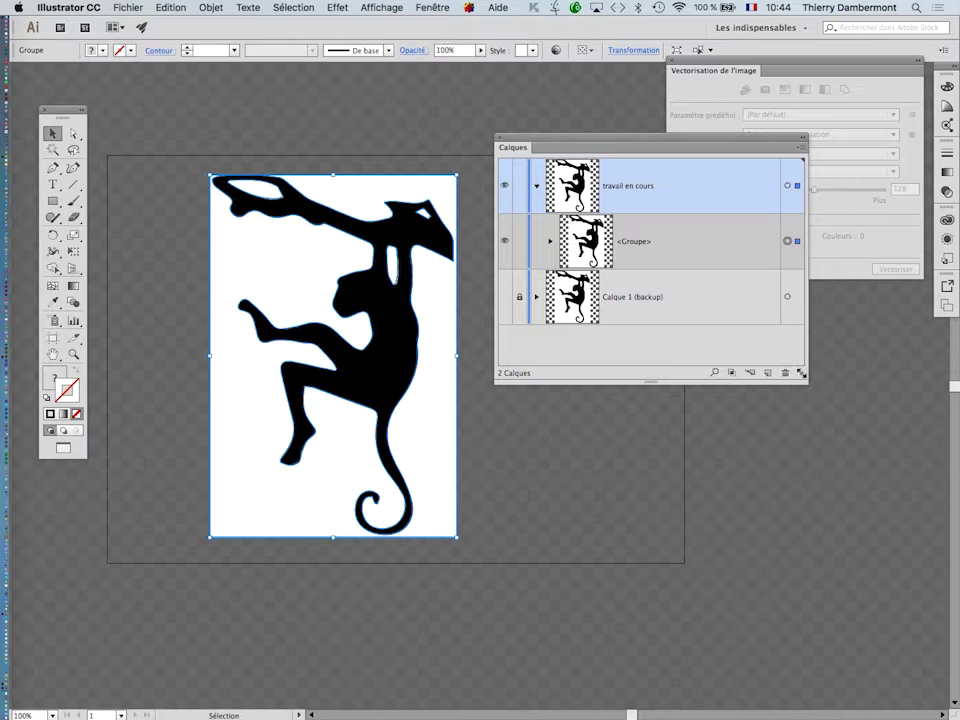
drag(802, 375, 887, 546)
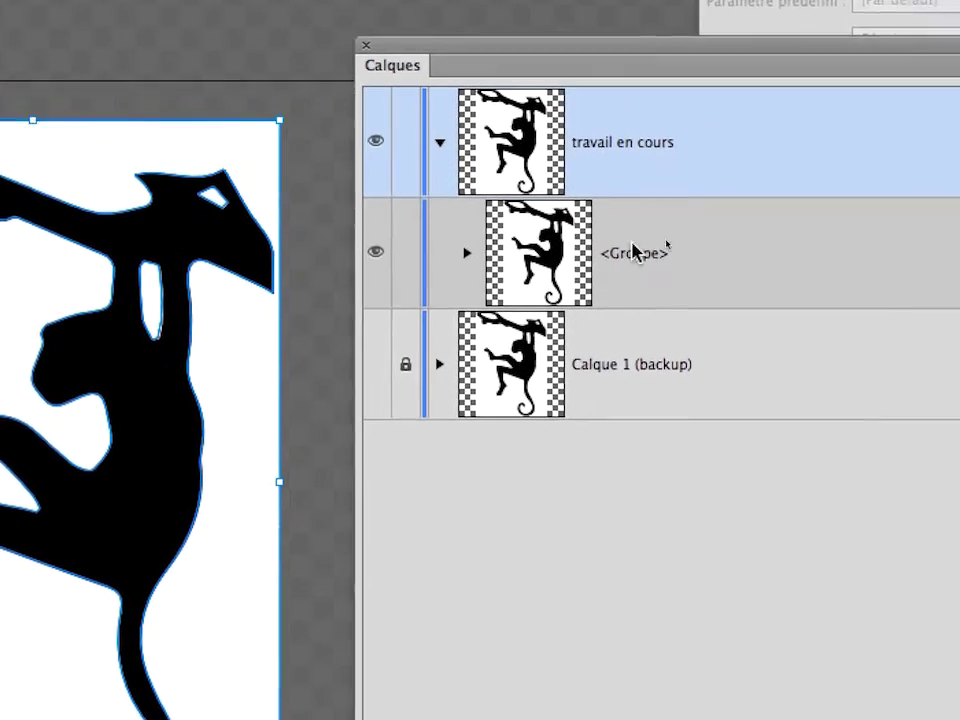
Step: Expand the group inside the travail en cours layer and enlarge the Calques panel to fit all of its paths
click(740, 232)
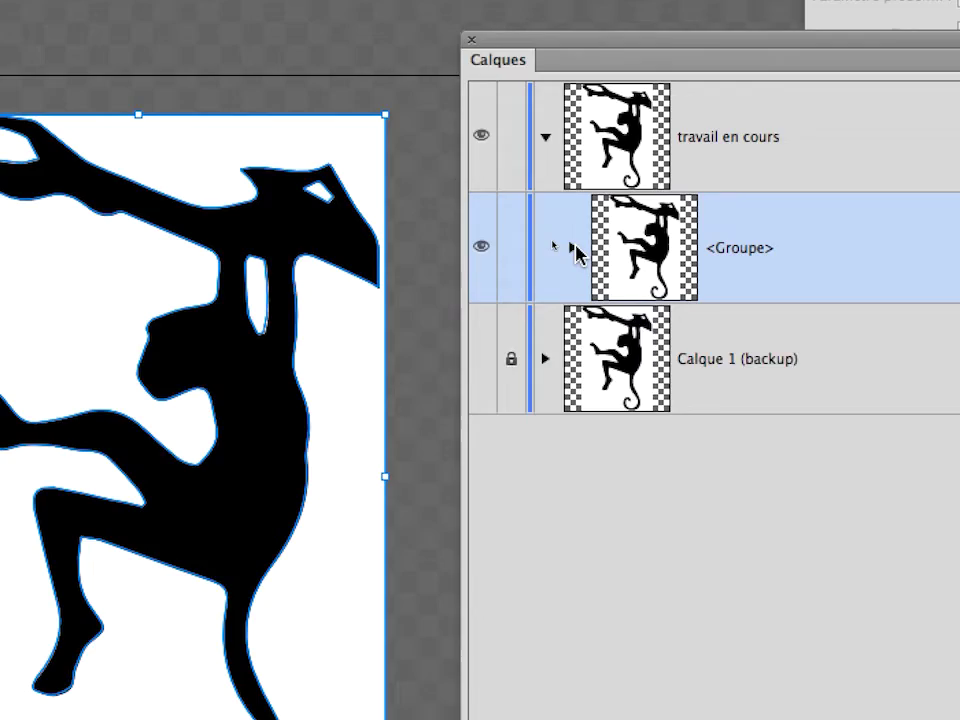
click(486, 245)
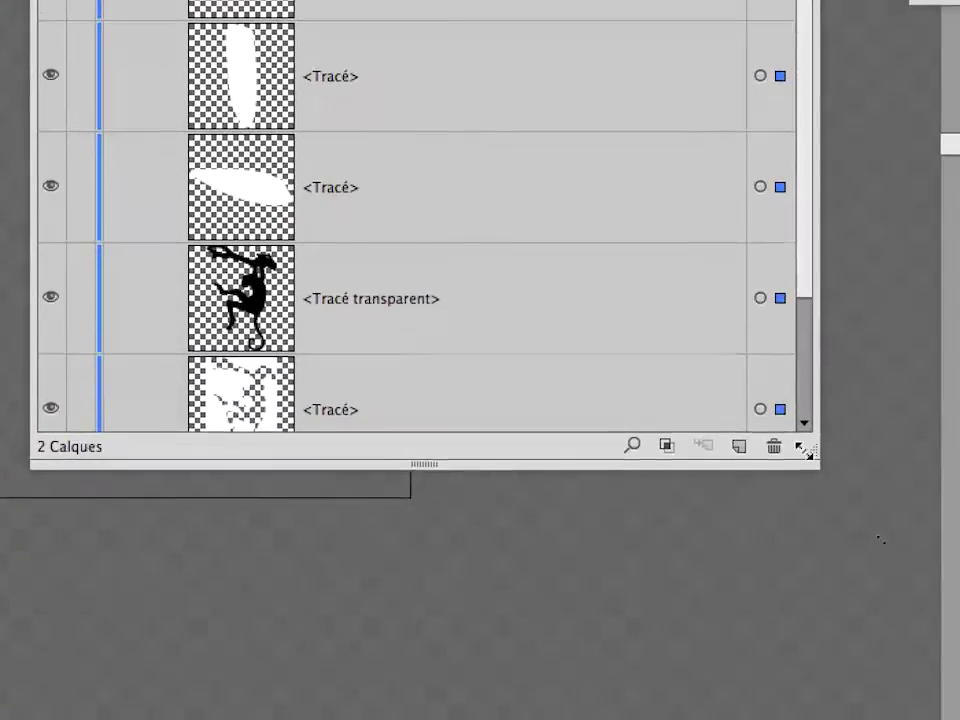
drag(806, 454, 820, 565)
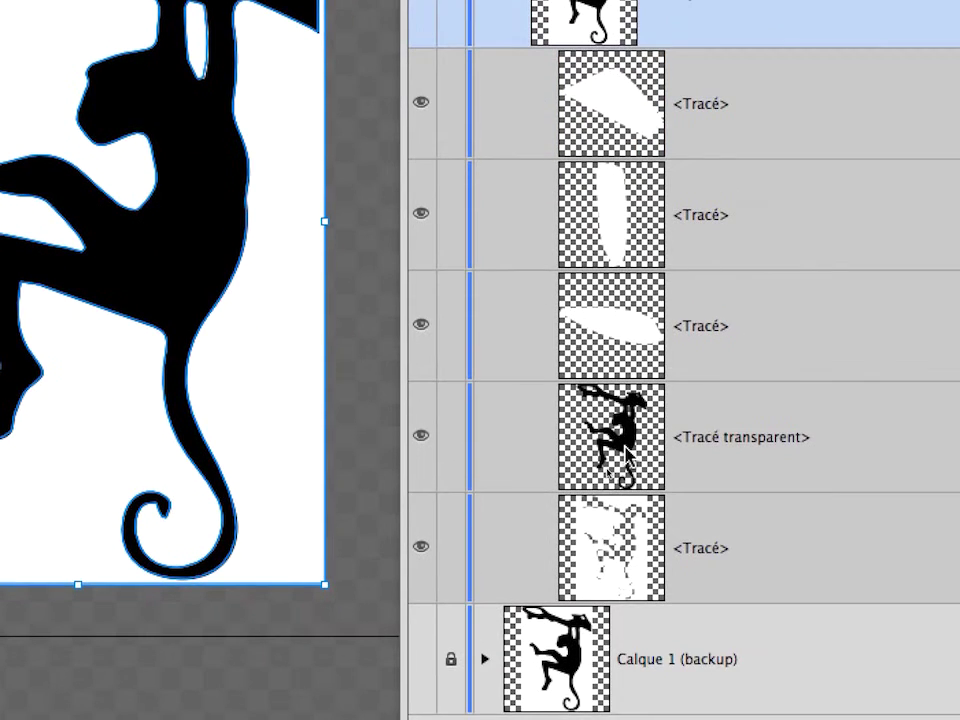
Step: Highlight the group's black transparent path and its white paths one after another to examine how the tracing is composed
click(620, 450)
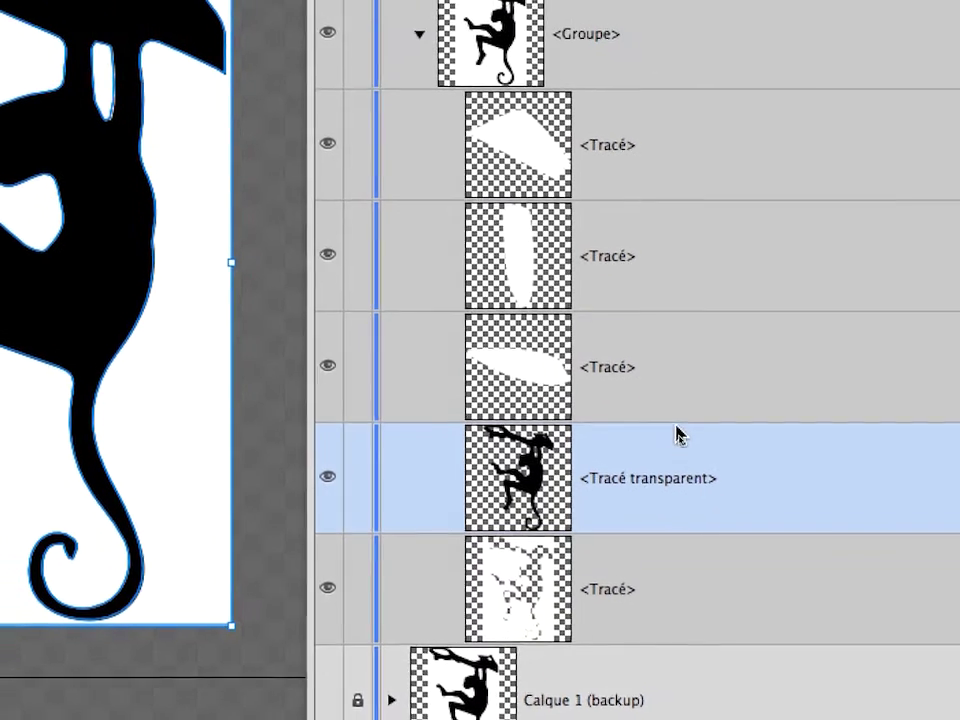
click(640, 300)
click(640, 200)
click(643, 110)
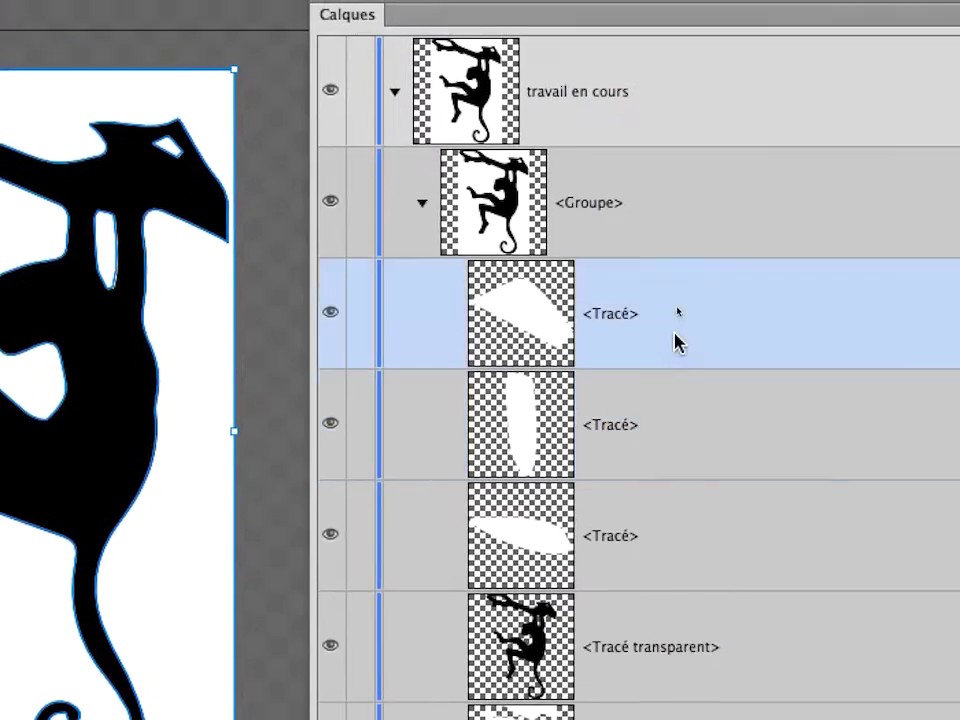
click(673, 486)
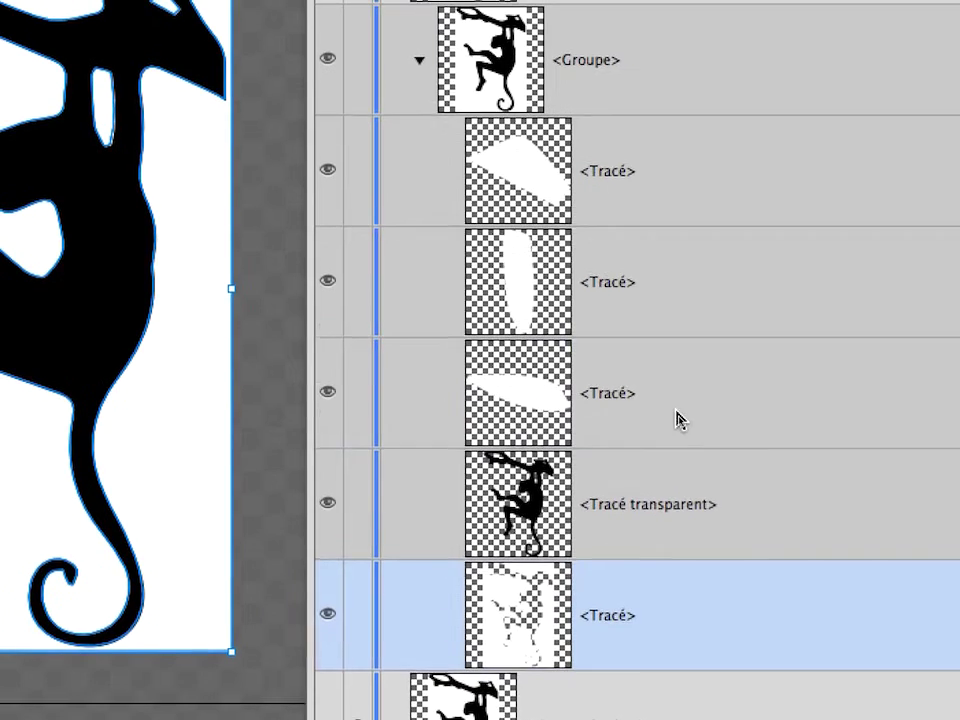
click(677, 250)
click(677, 150)
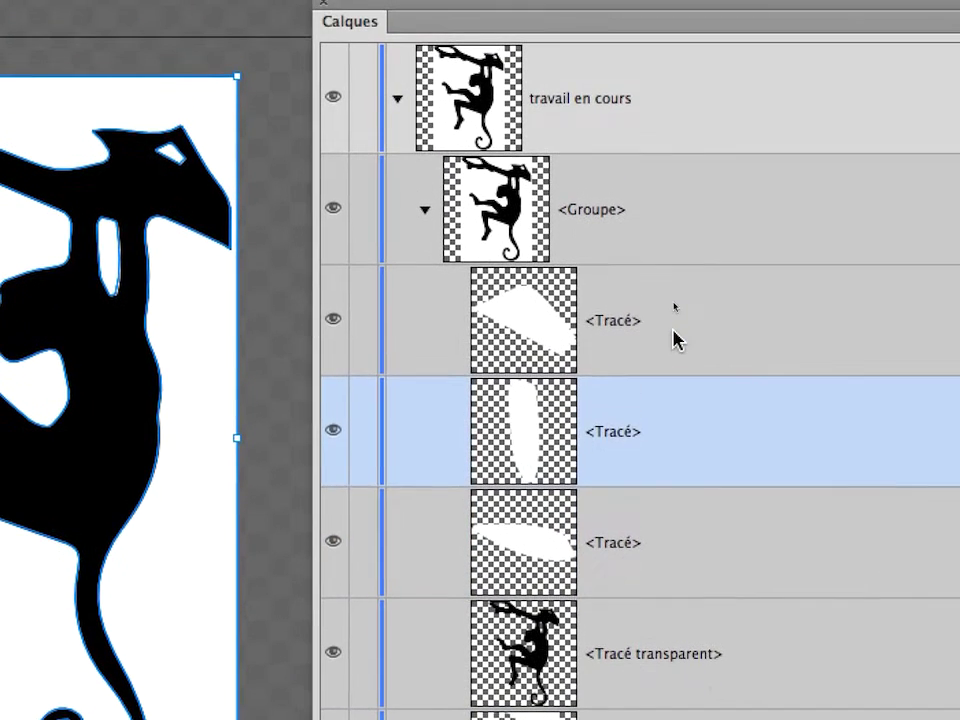
Step: Delete the small white four-sided path near the monkey's hands and inspect the opening up close against the transparency grid
click(673, 340)
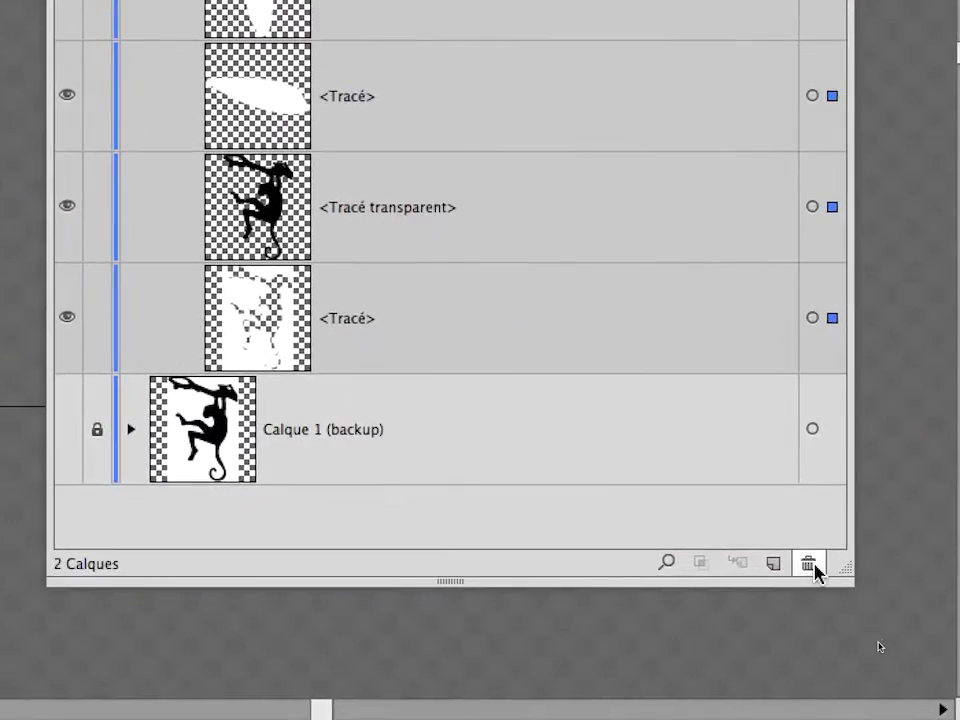
click(814, 564)
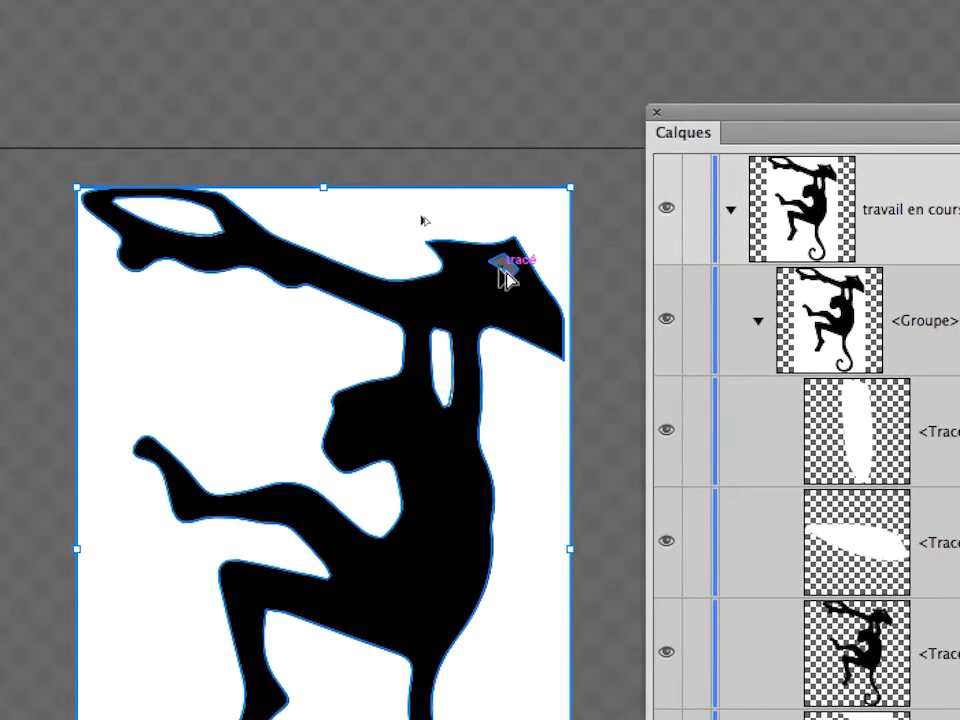
scroll(506, 278, up, 10)
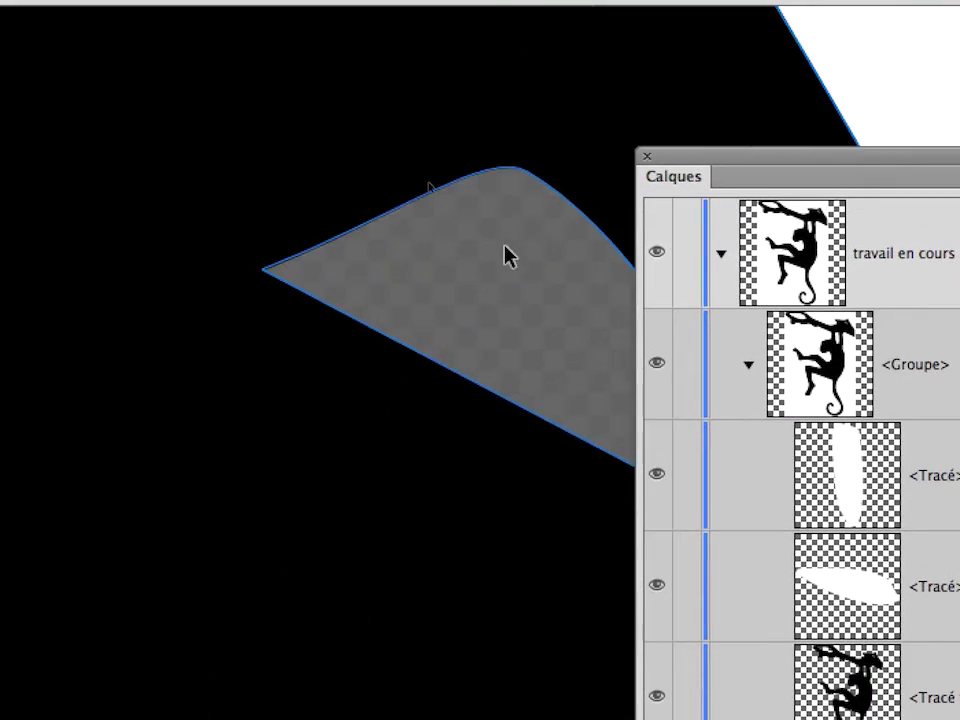
scroll(506, 258, down, 8)
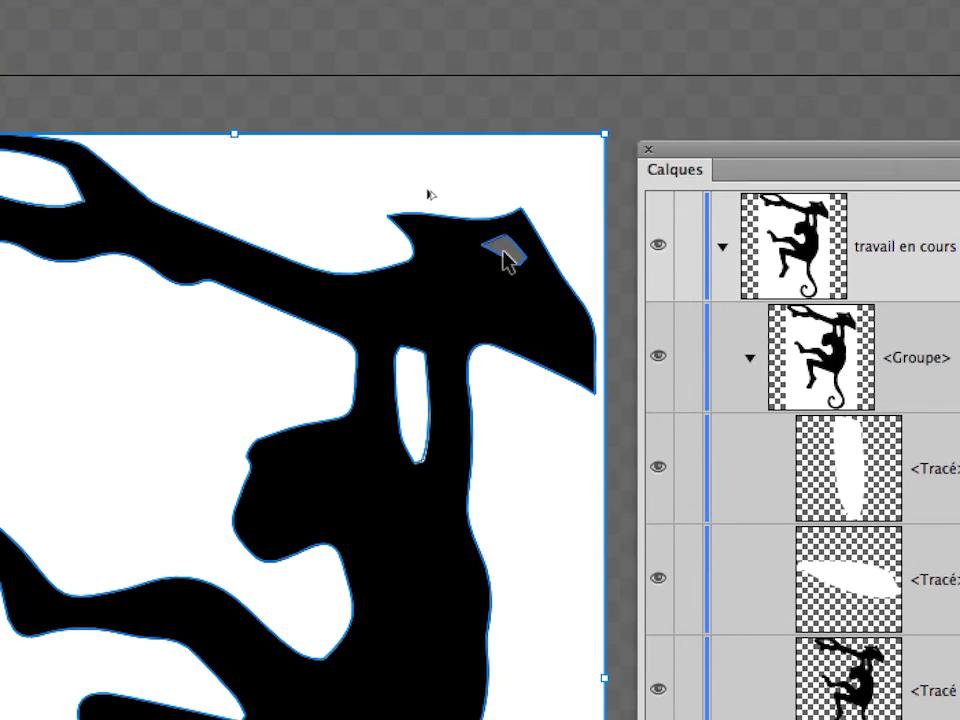
scroll(506, 262, down, 6)
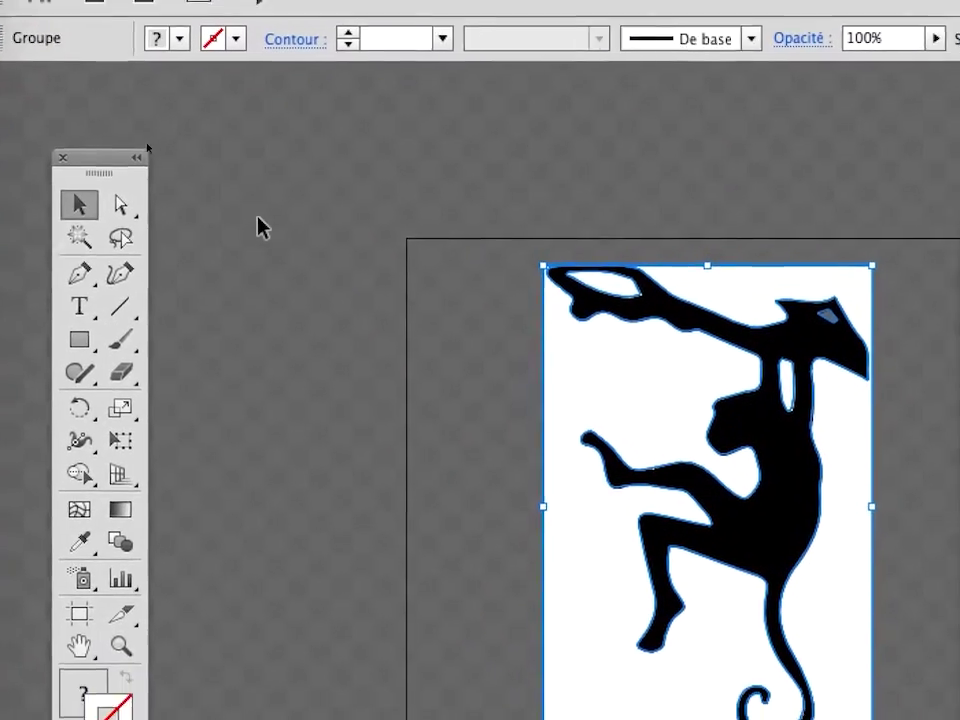
Step: Compare selecting the whole group with the Selection tool and only the white oval in the branch with the Direct Selection tool
click(2, 71)
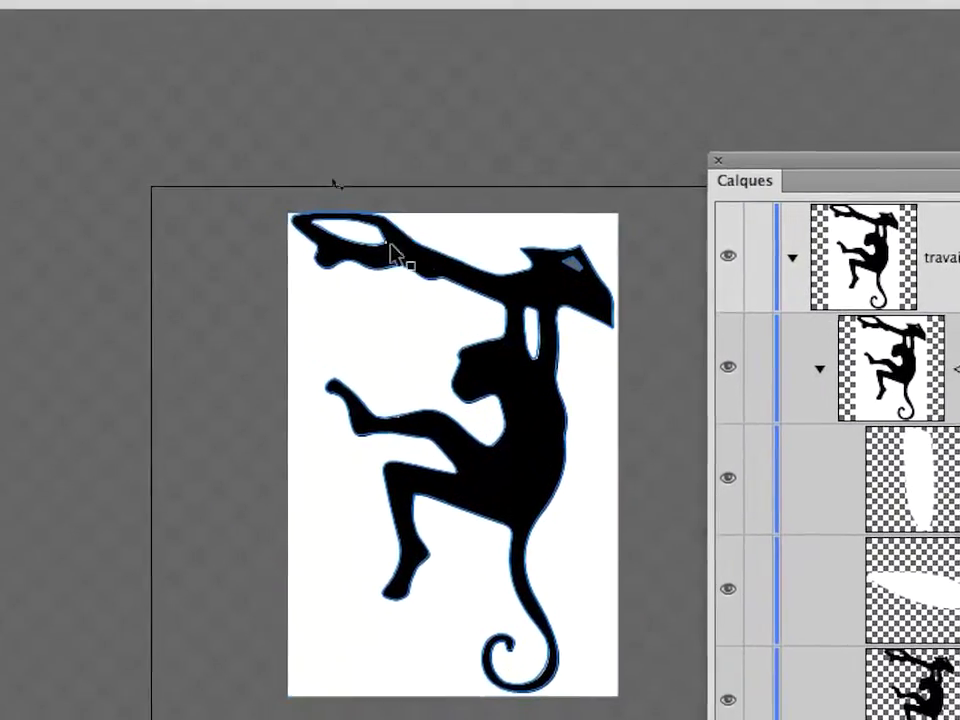
click(380, 245)
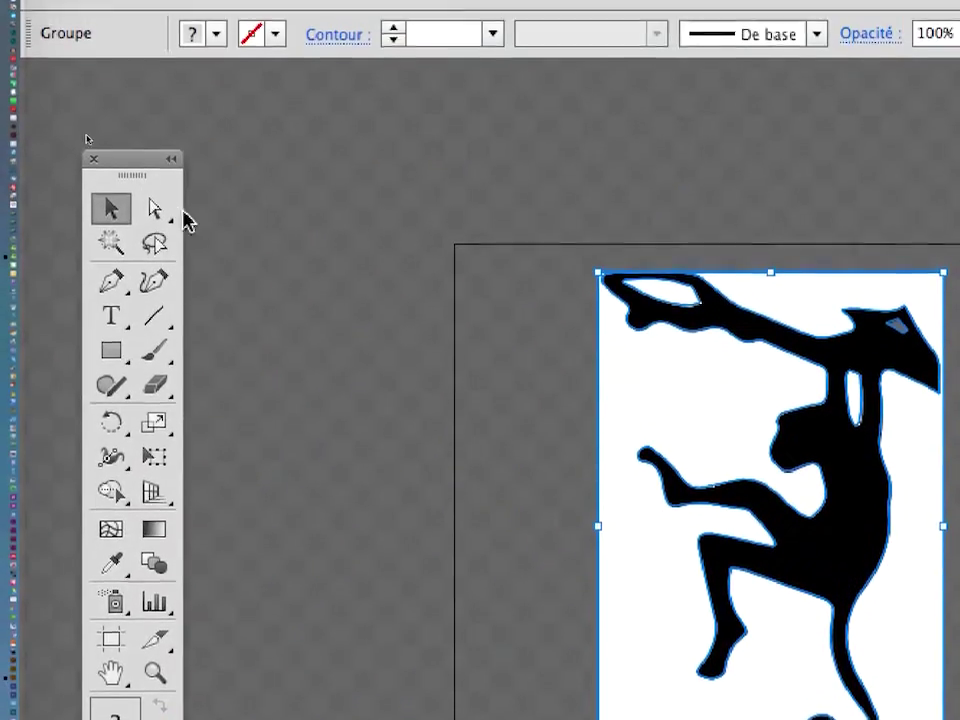
click(157, 209)
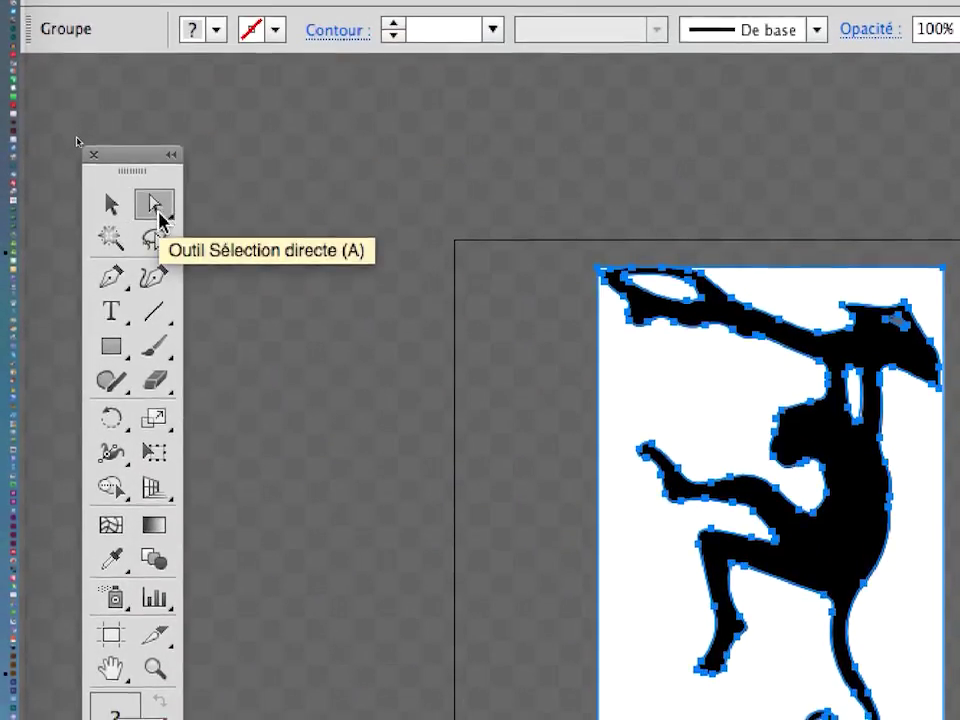
click(634, 181)
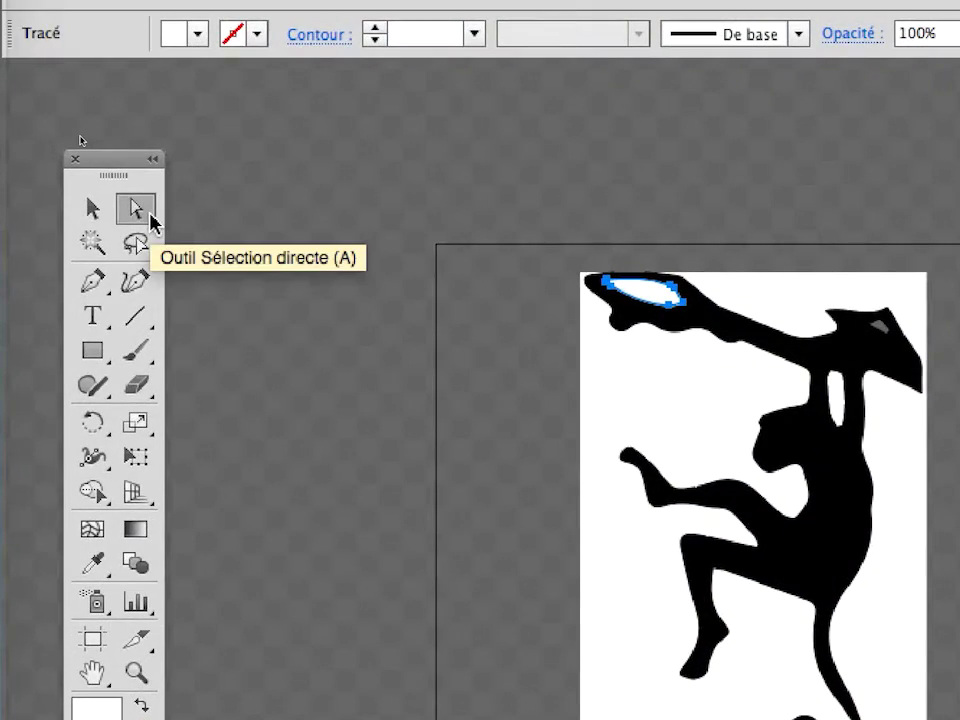
click(102, 211)
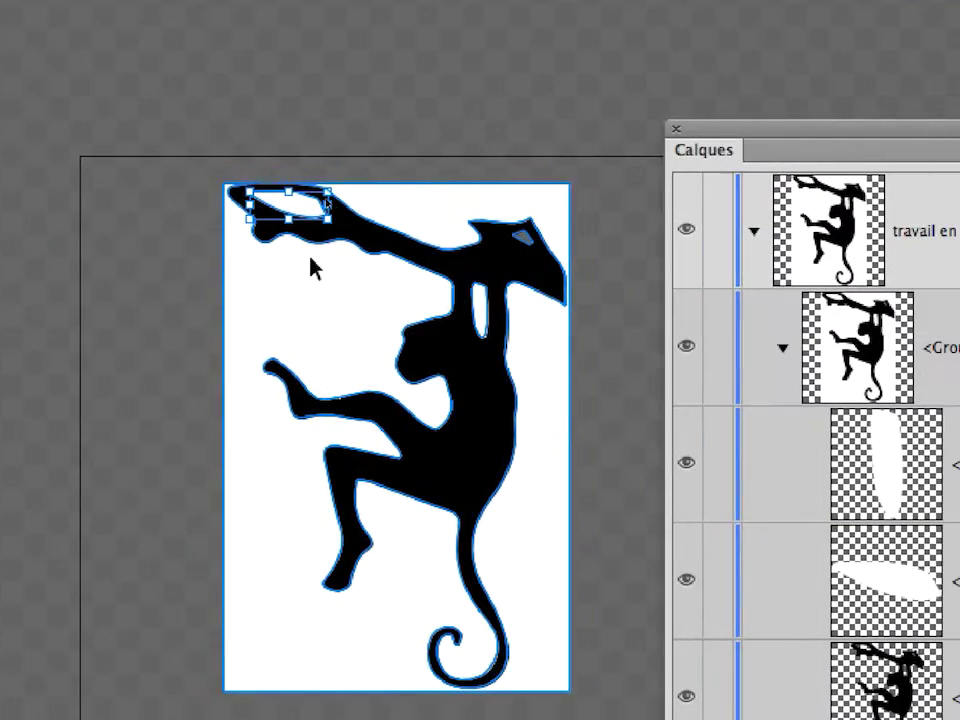
click(310, 268)
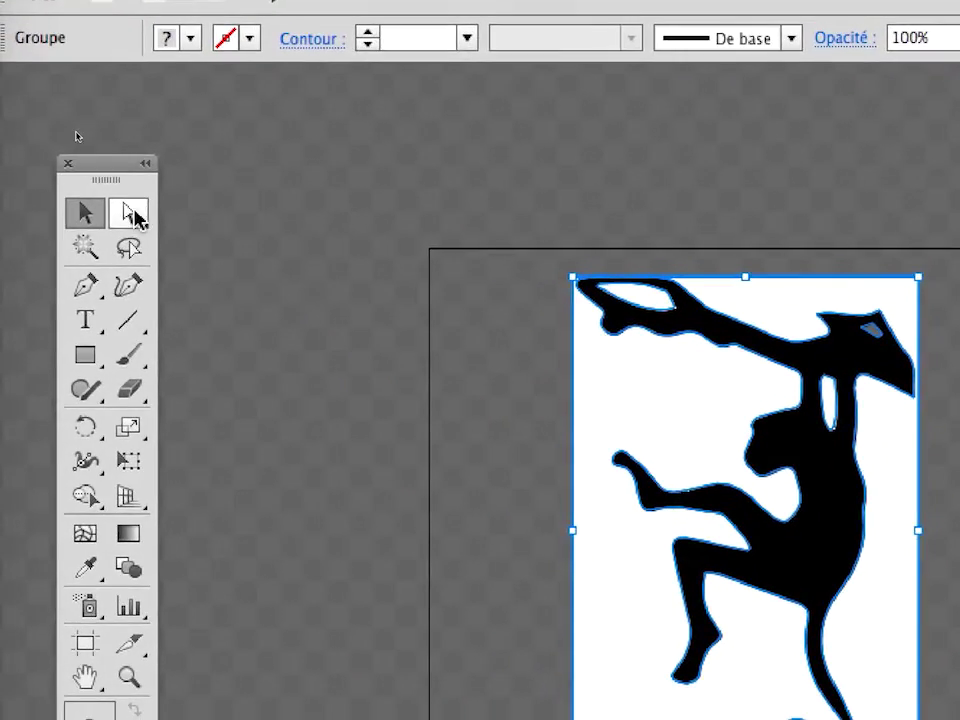
Step: Delete only the white oval in the branch using the Direct Selection tool, and check the opening it leaves
click(130, 213)
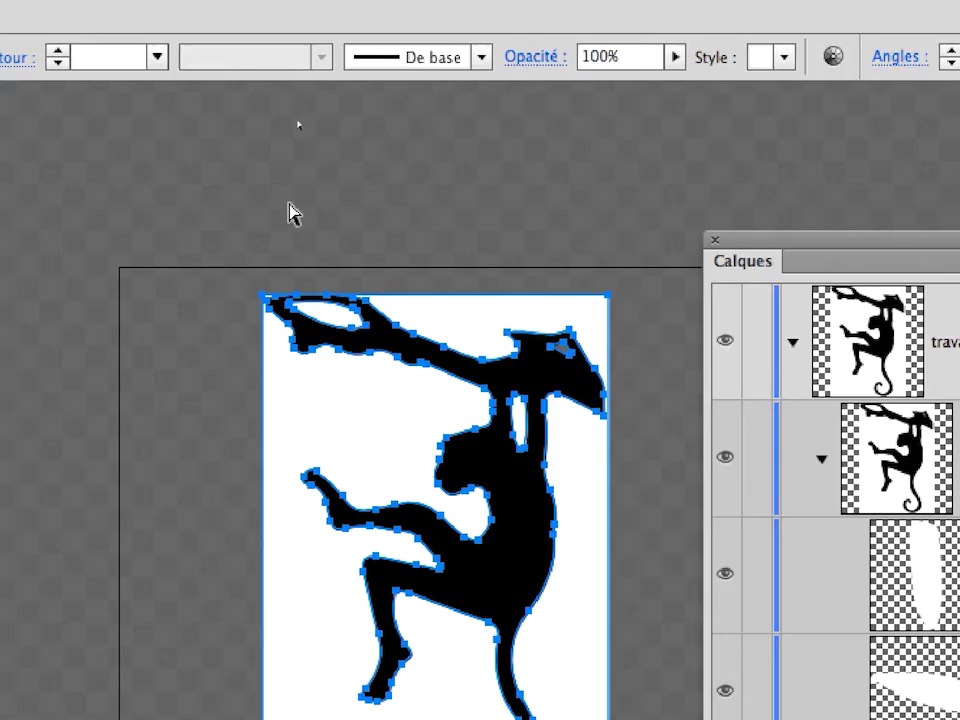
click(257, 133)
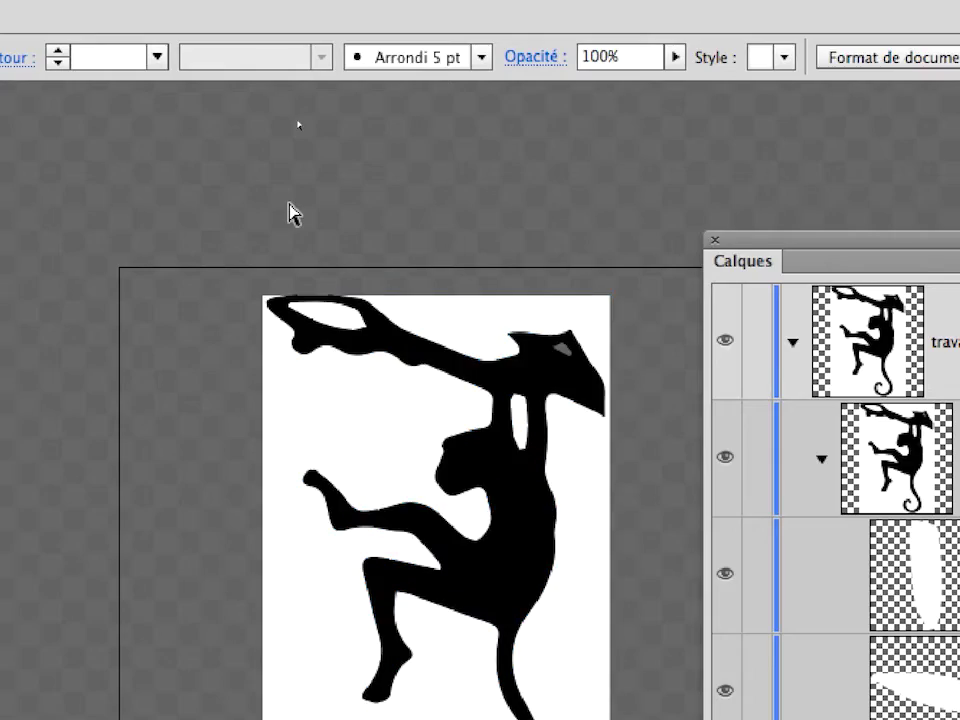
click(332, 328)
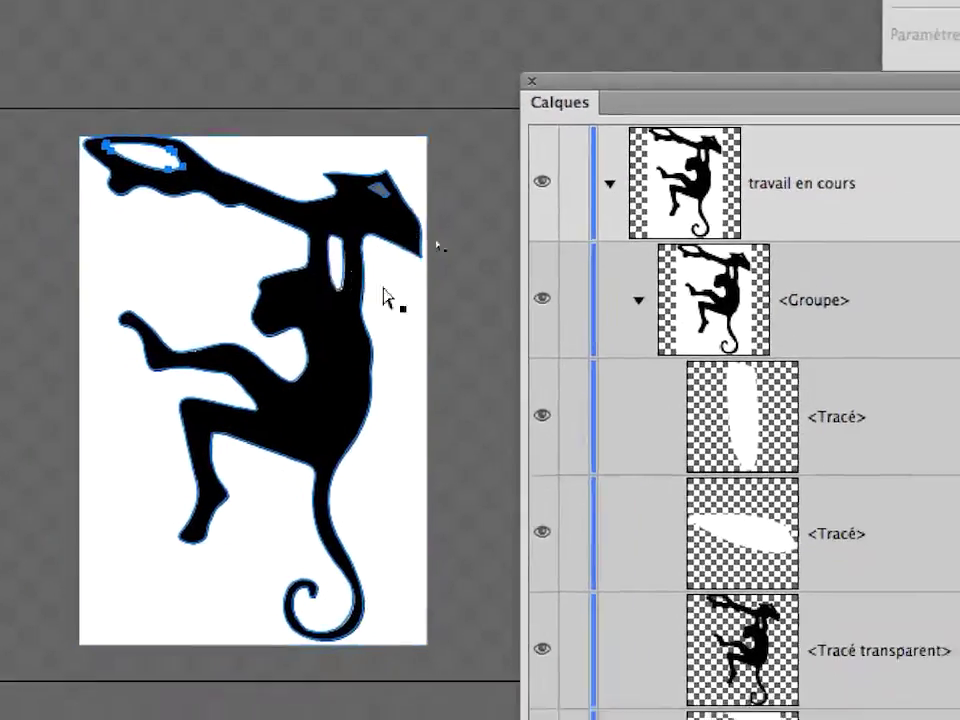
key(Delete)
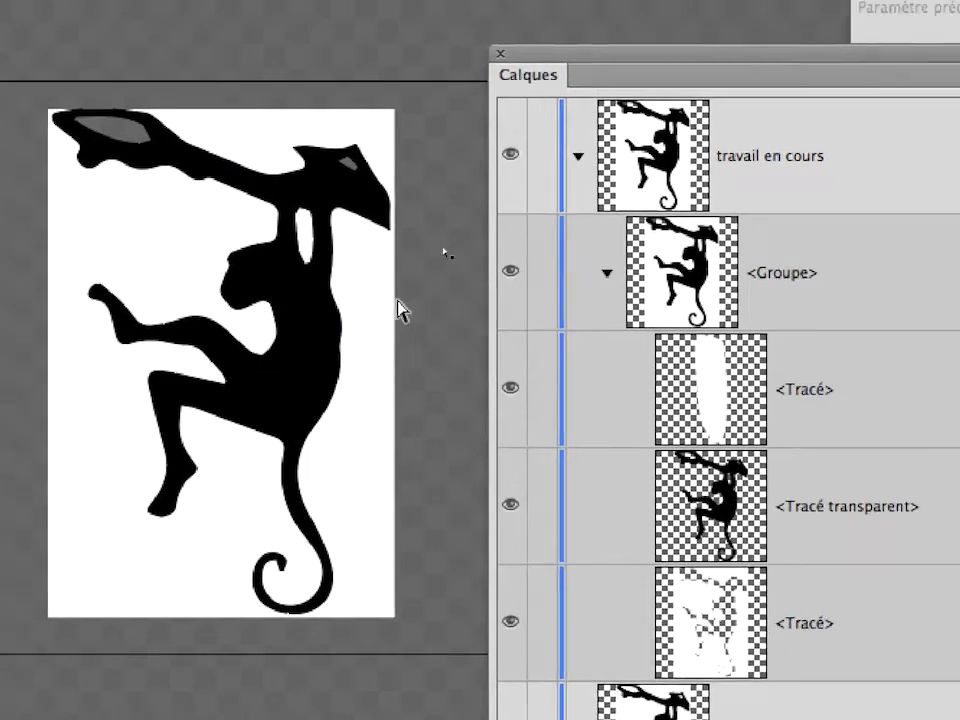
click(102, 128)
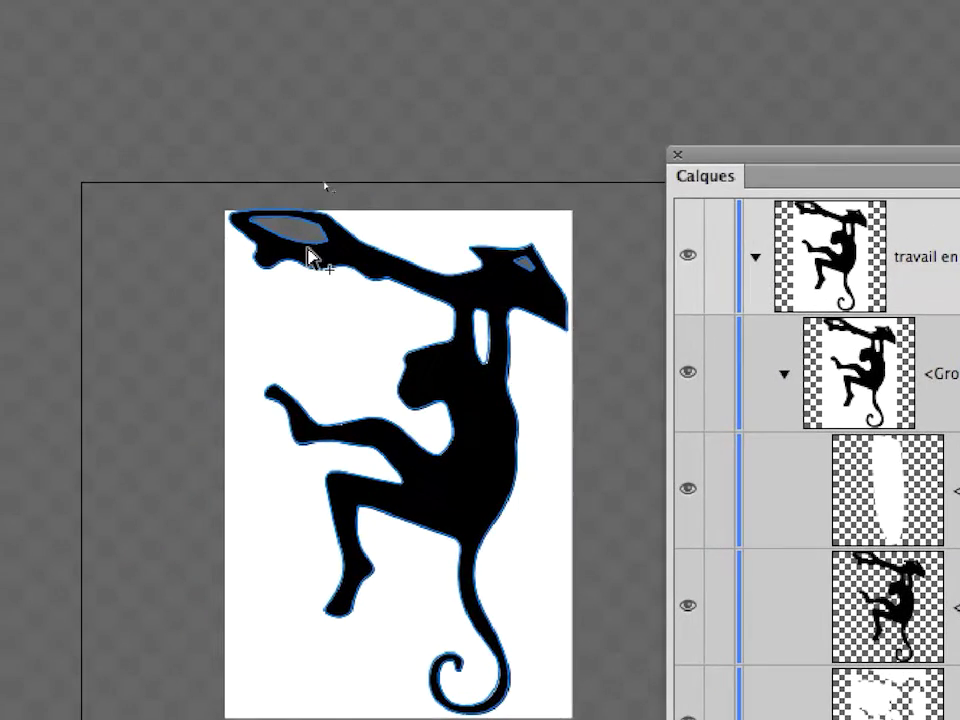
scroll(102, 129, up, 3)
scroll(310, 258, down, 3)
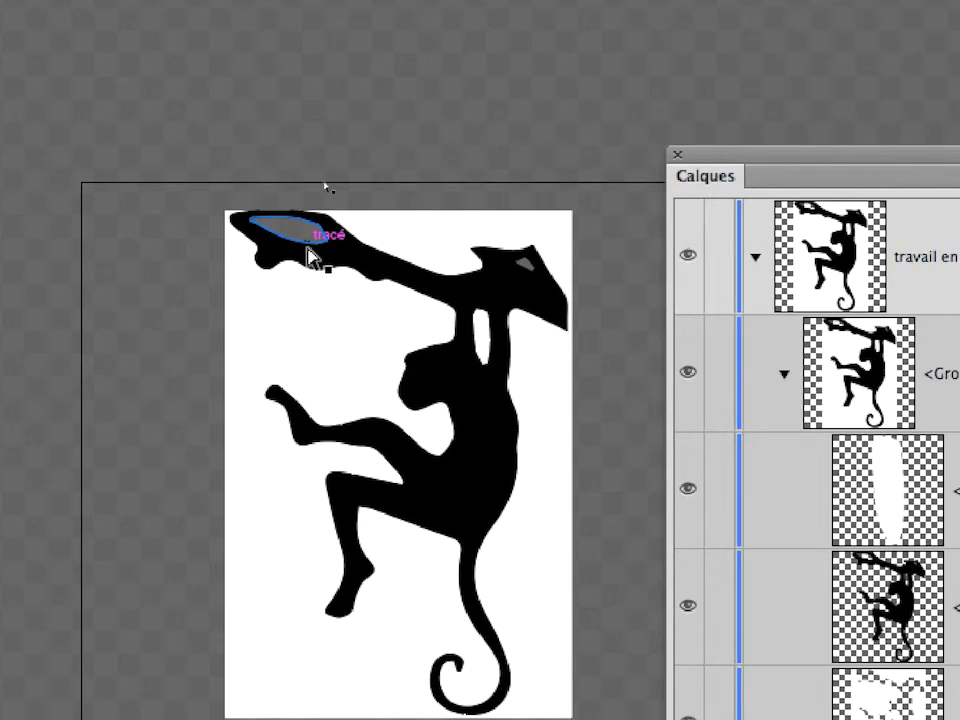
click(310, 258)
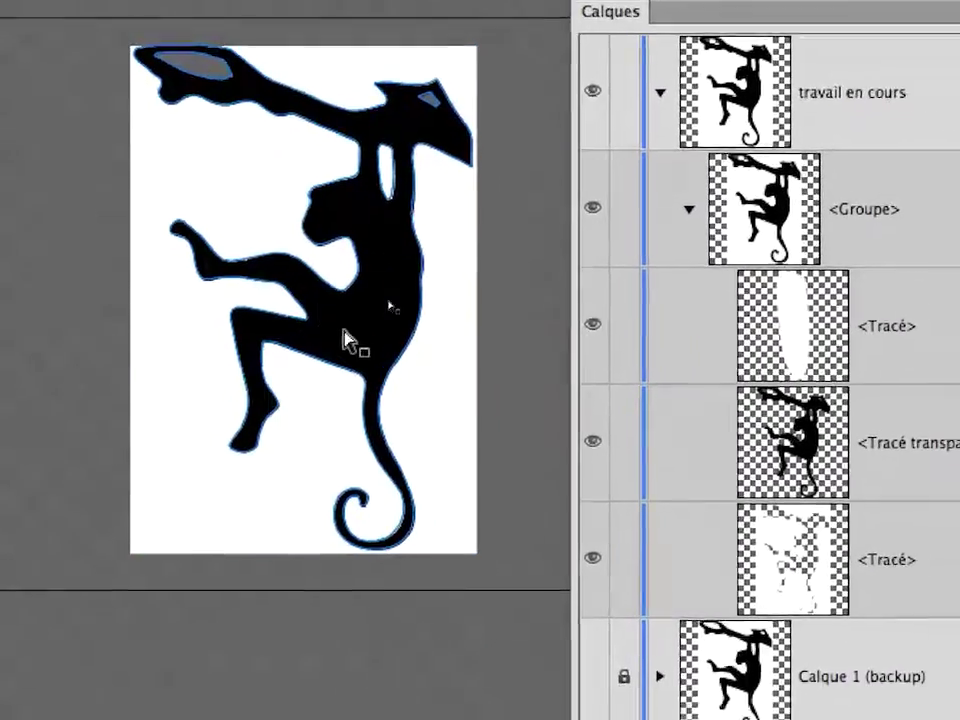
Step: Try deleting the black monkey silhouette on its own and the surrounding white background path, undoing the last deletion
click(787, 565)
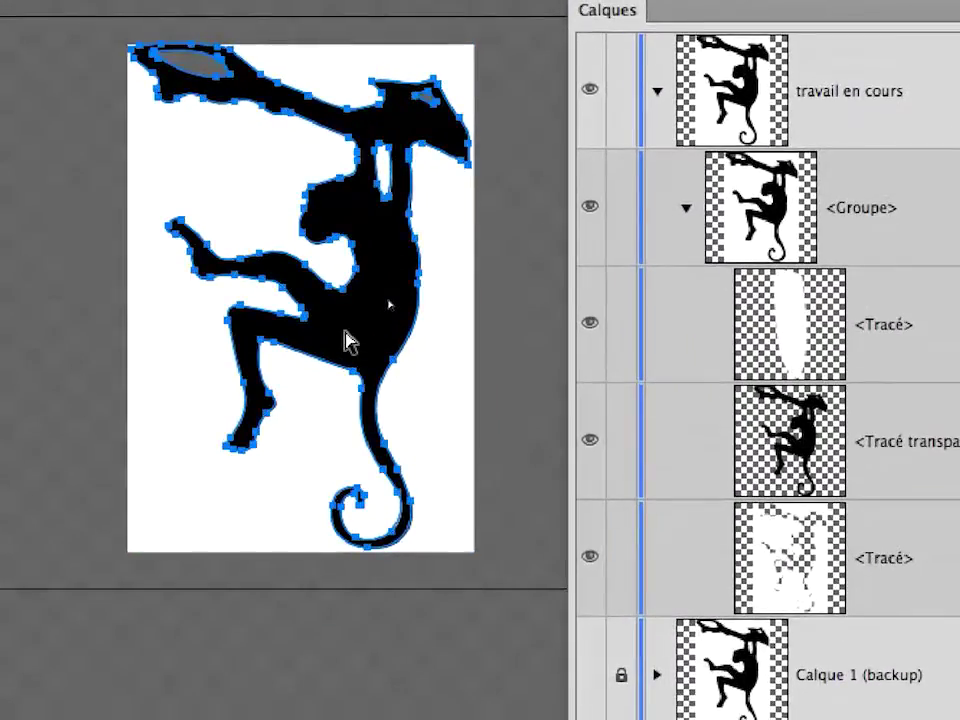
click(347, 340)
key(ctrl+8)
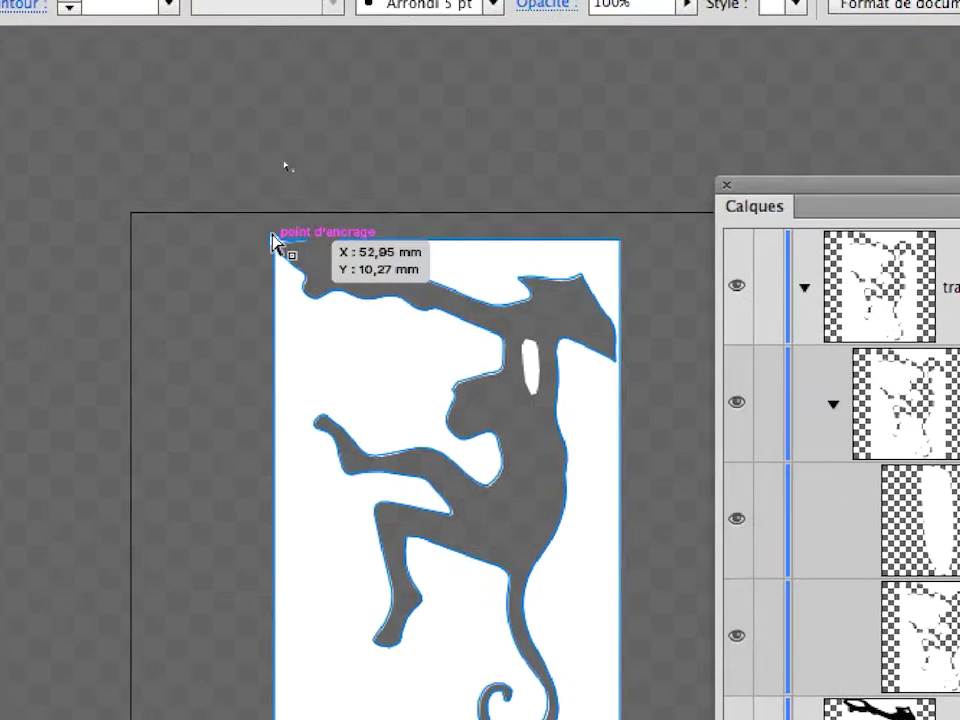
click(273, 243)
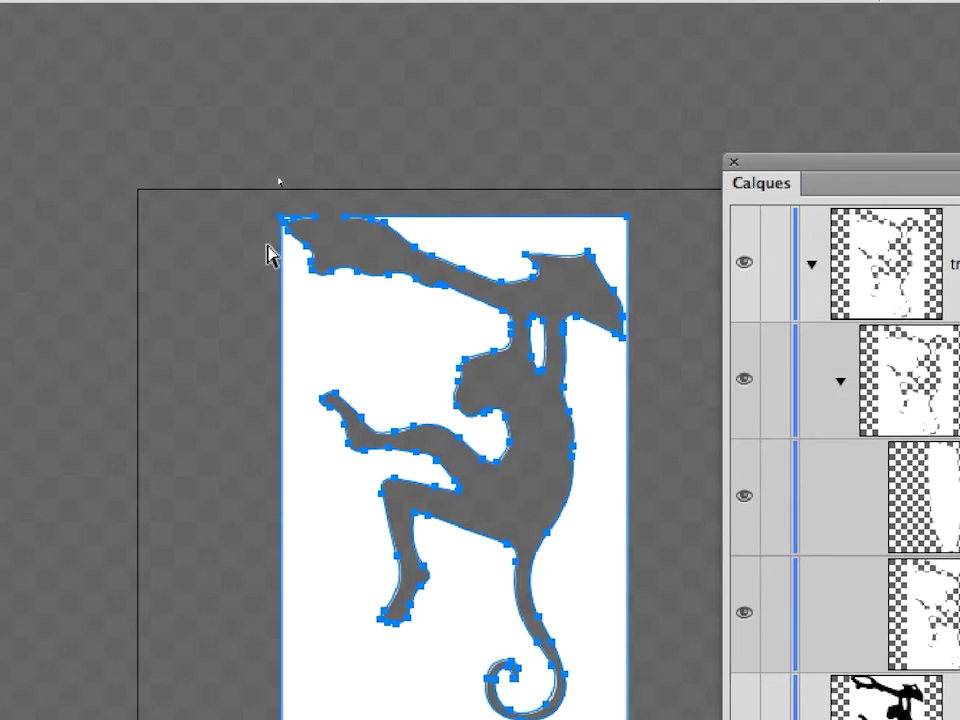
key(Delete)
key(ctrl+z)
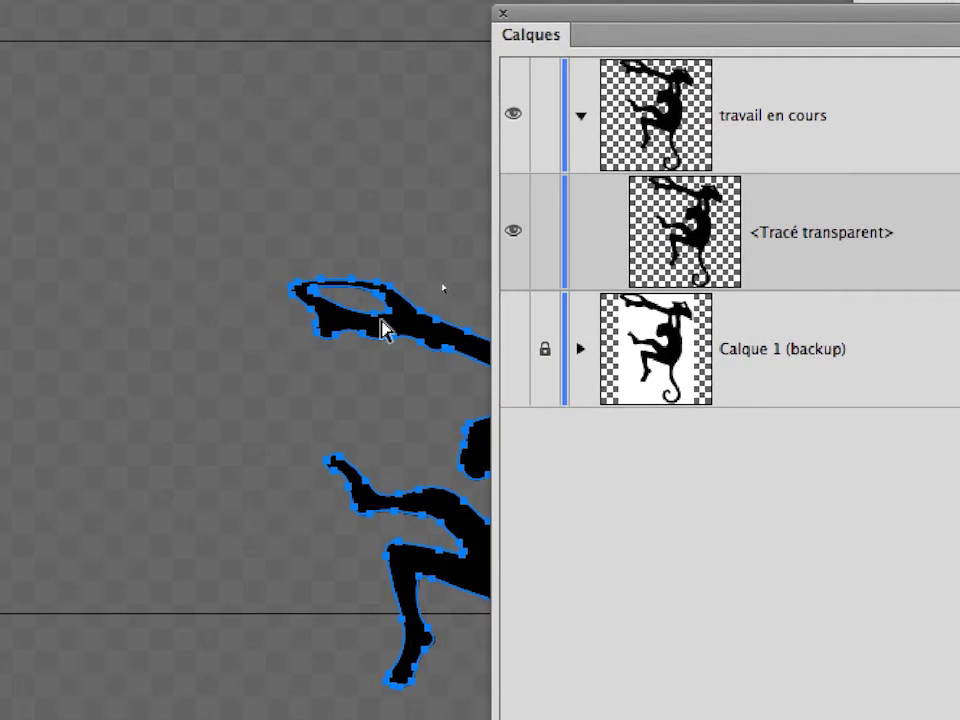
Step: Delete the remaining black silhouette, and undo the deletions until every path of the group is restored
click(382, 318)
key(Delete)
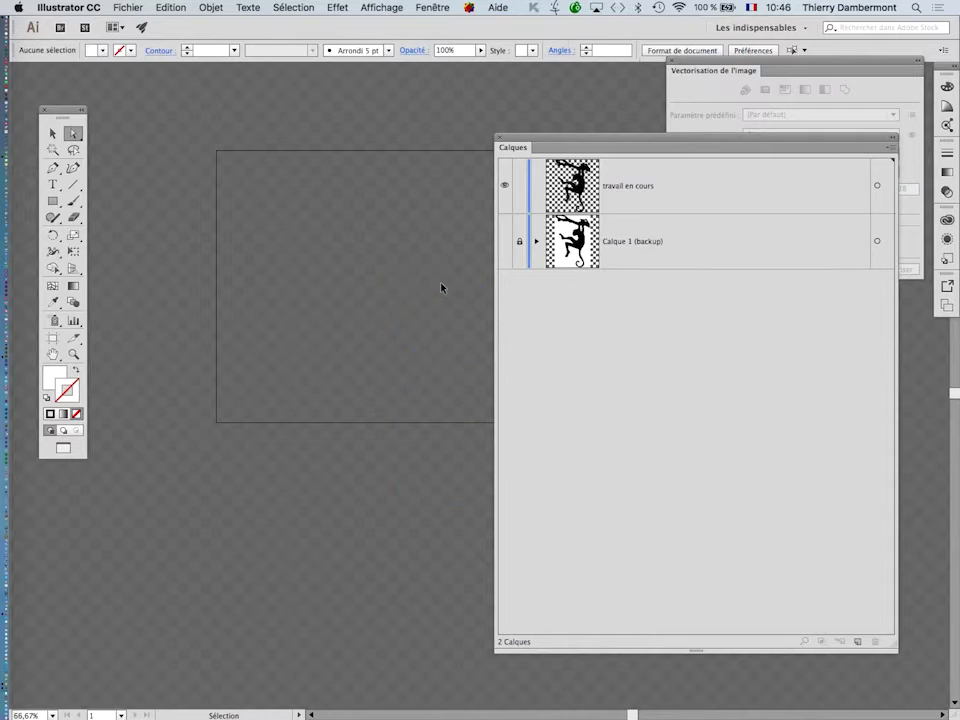
key(ctrl+z)
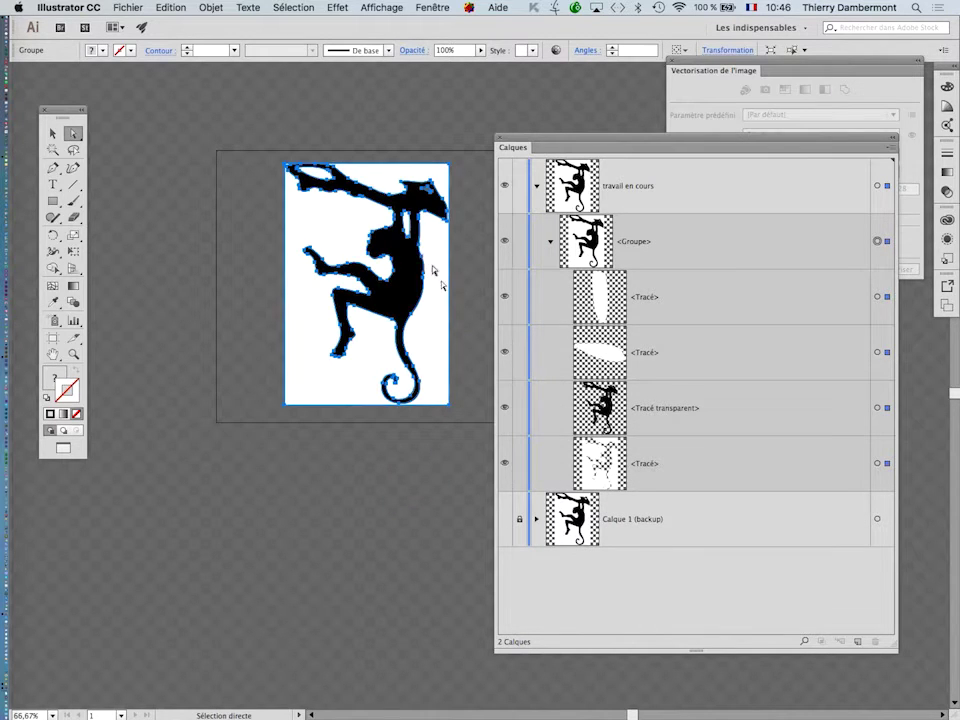
key(ctrl+z)
Step: Cut the black monkey silhouette from the group and delete all the remaining white paths
click(375, 149)
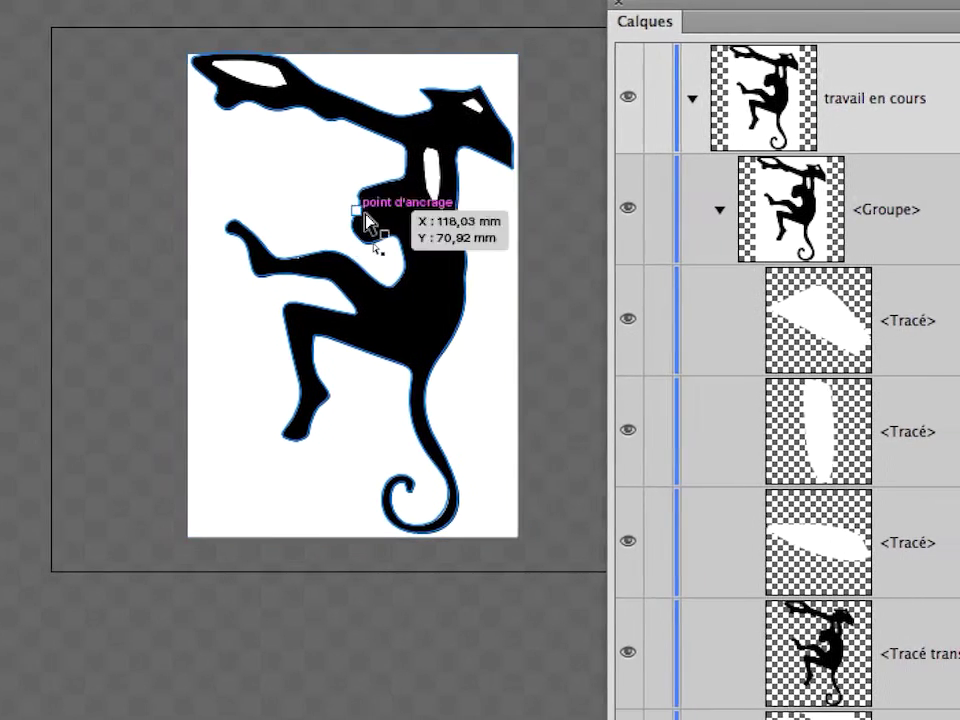
click(528, 359)
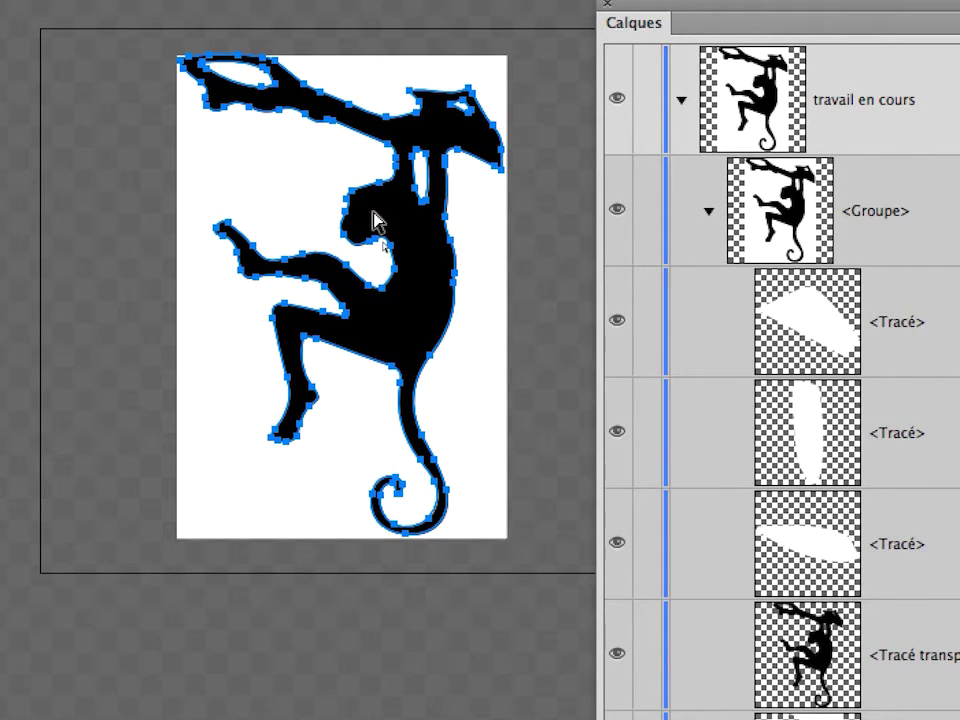
key(super+x)
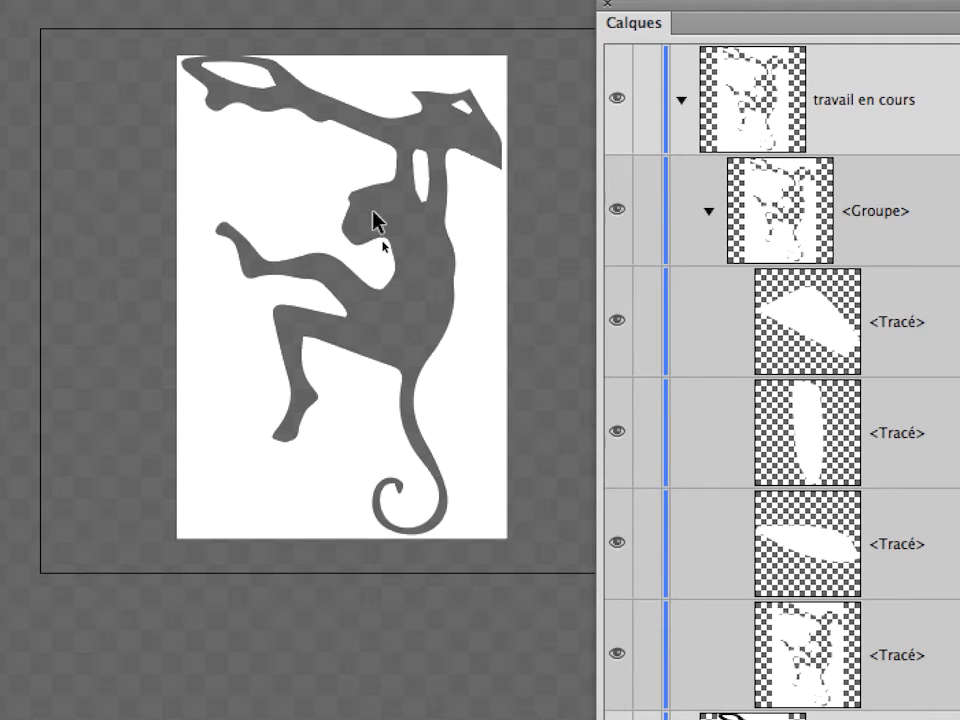
key(super+a)
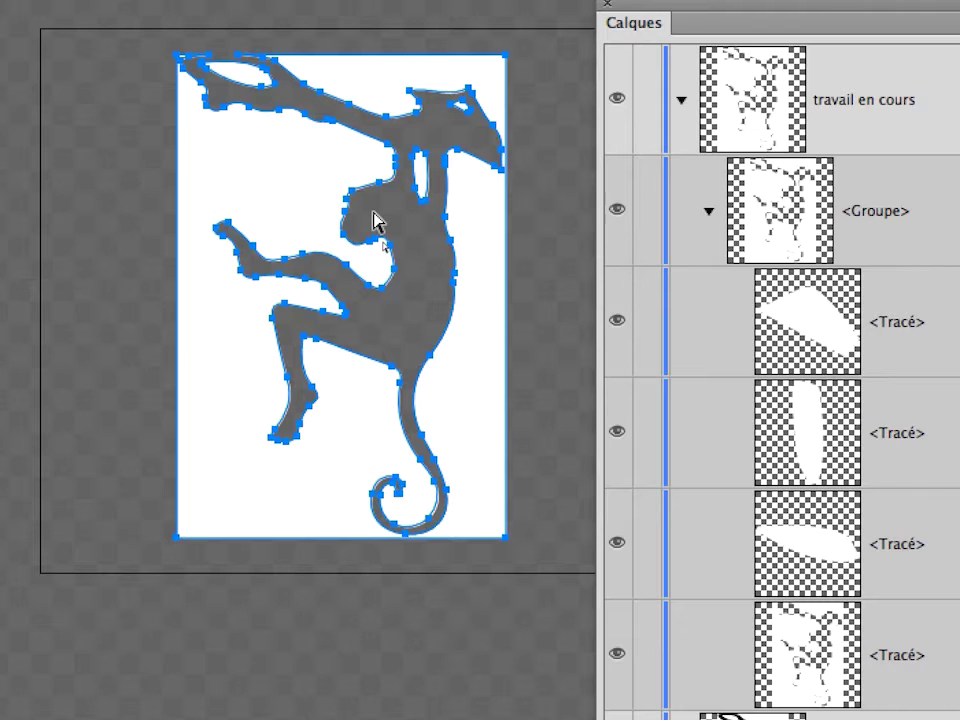
key(Delete)
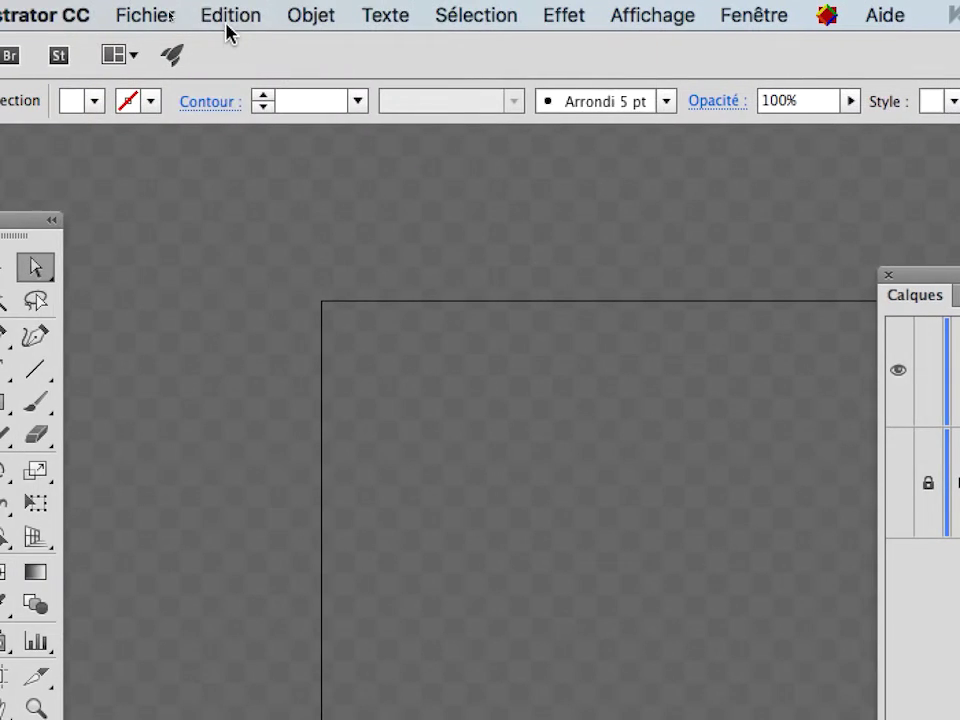
Step: Paste the cut silhouette back in place and move the layers list away from the artwork
click(228, 14)
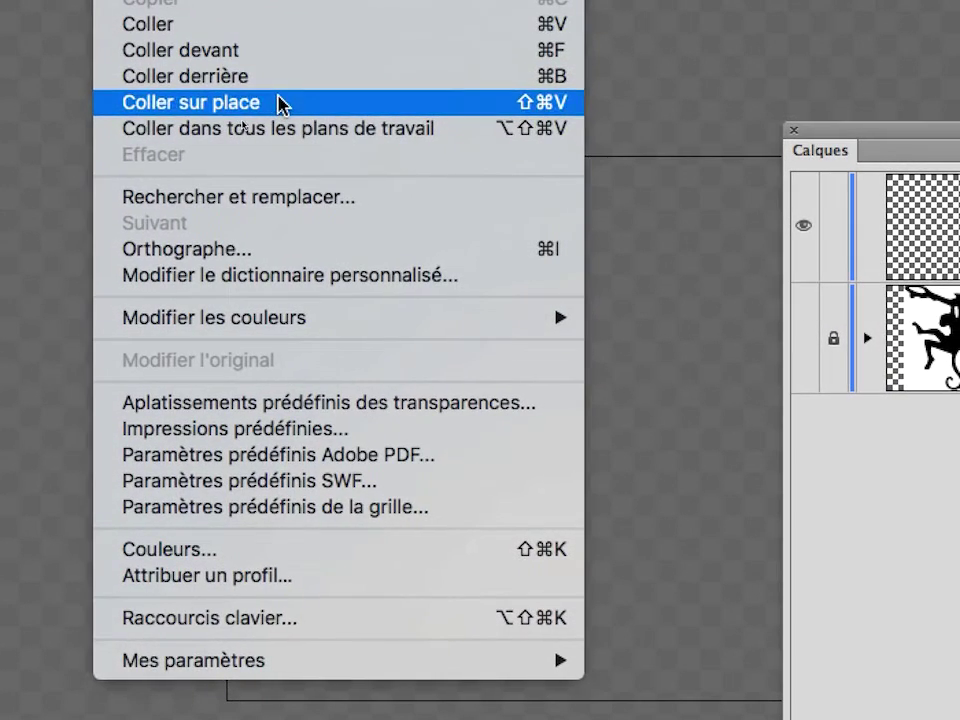
click(355, 177)
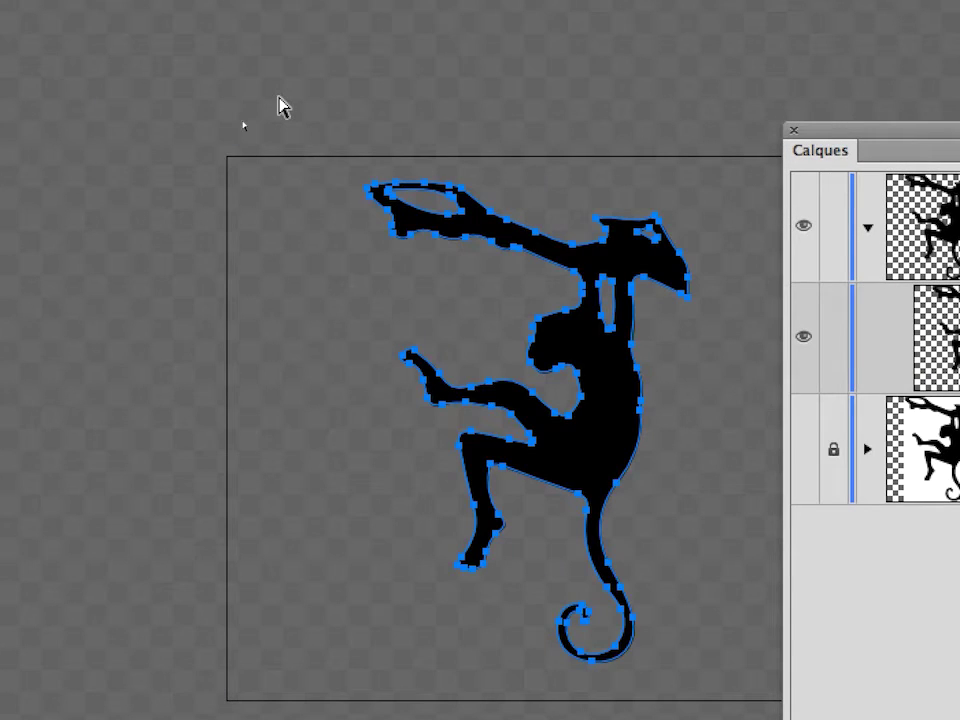
click(279, 99)
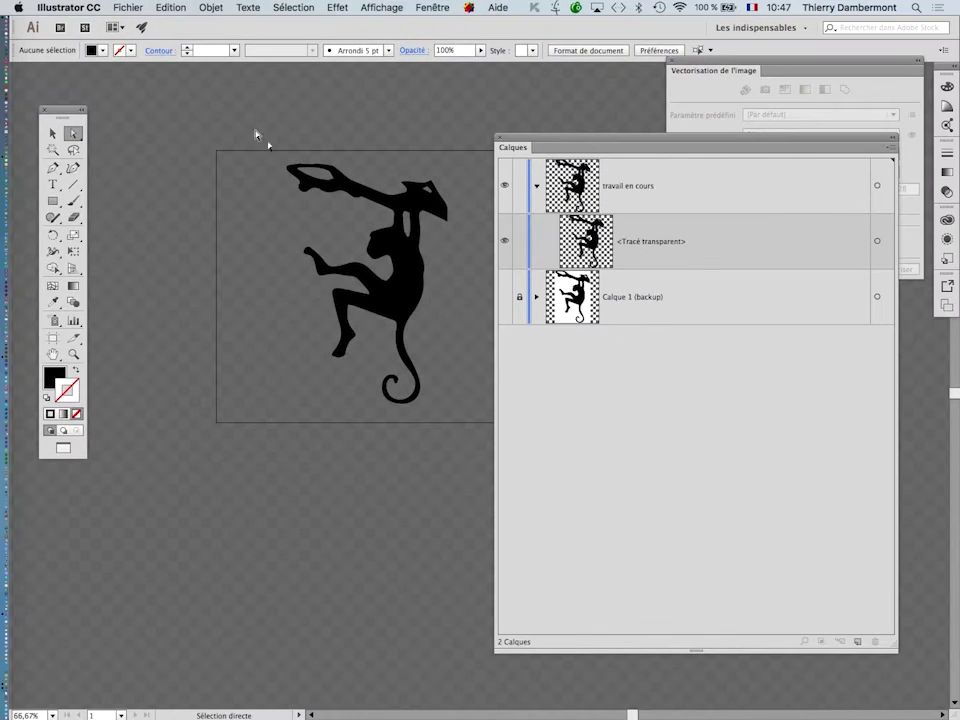
drag(554, 143, 590, 137)
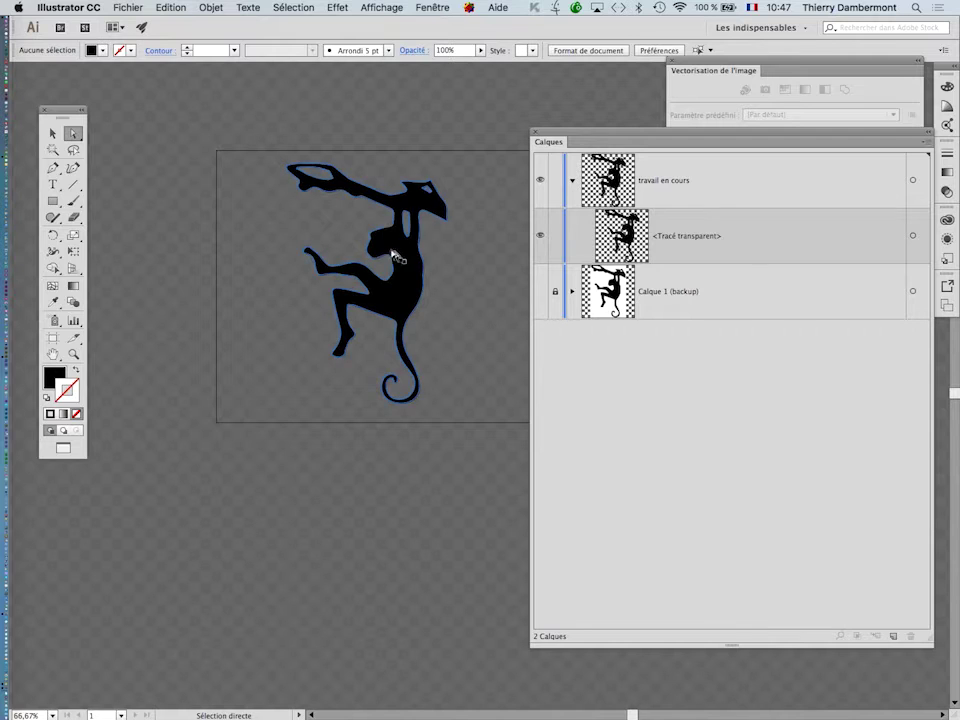
scroll(388, 232, up, 2)
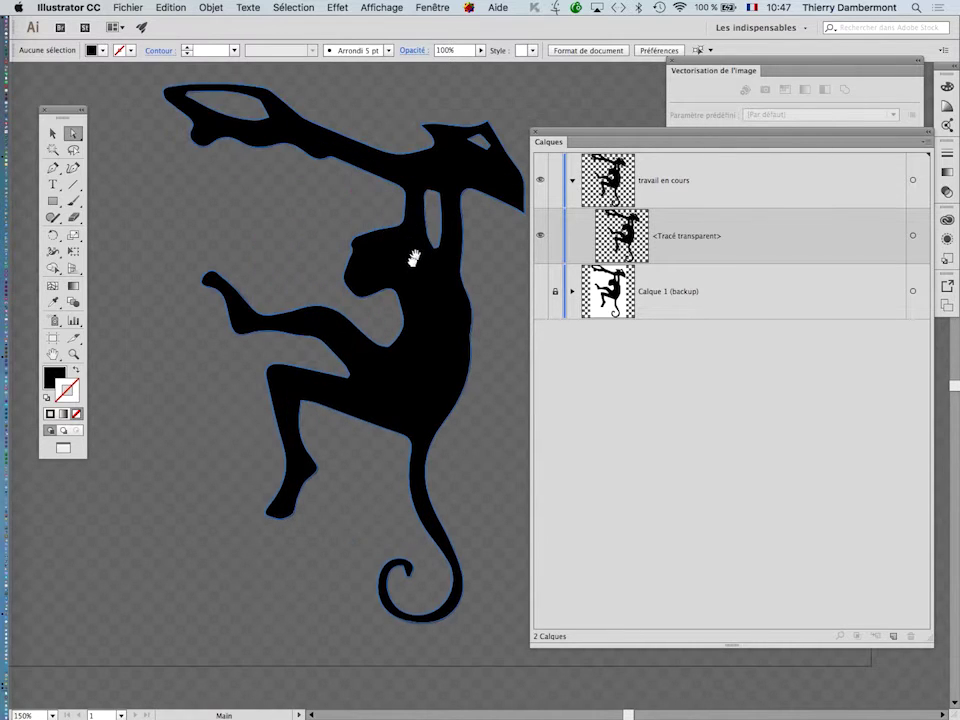
drag(407, 257, 385, 288)
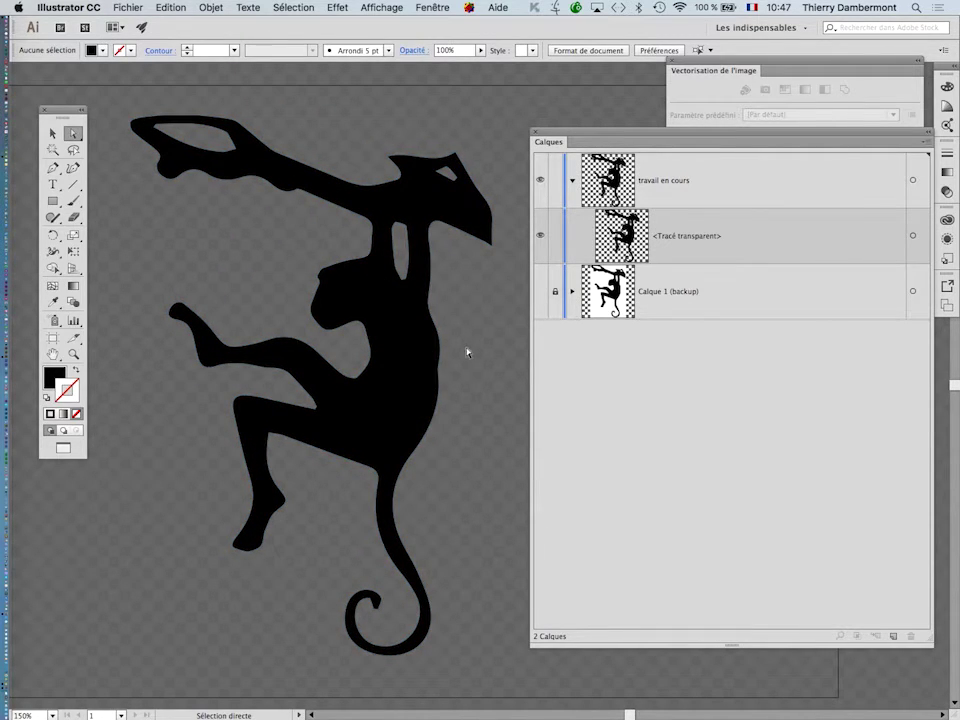
Step: Save the document as a new version named vecto-monkey-04.ai in Adobe Illustrator format
click(446, 375)
click(477, 406)
click(129, 7)
click(167, 124)
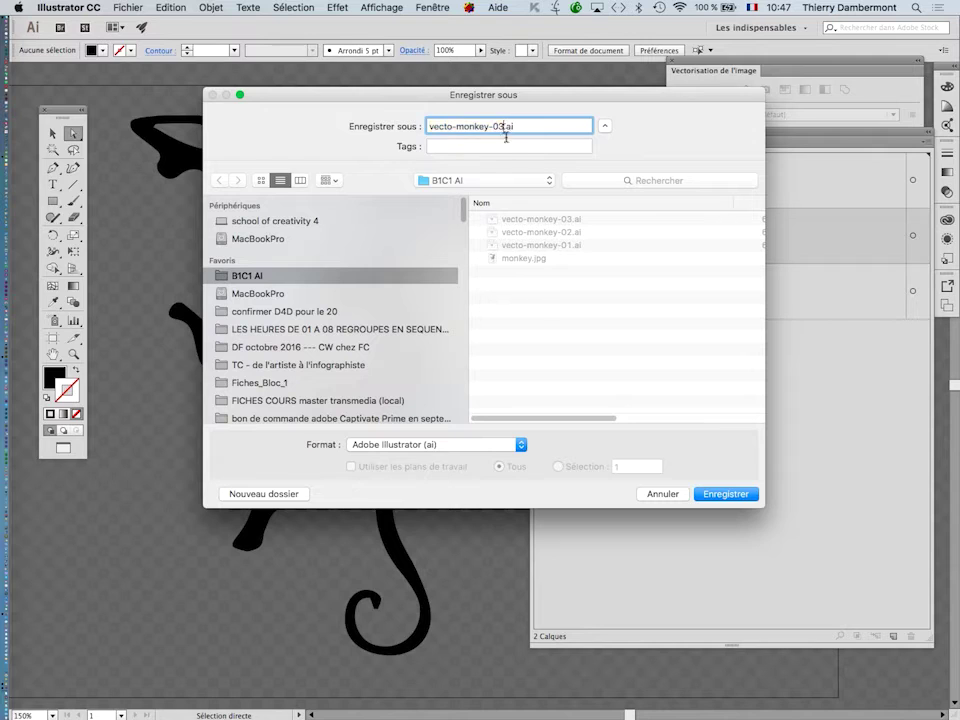
click(503, 127)
key(BackSpace)
text(4)
click(737, 496)
click(688, 532)
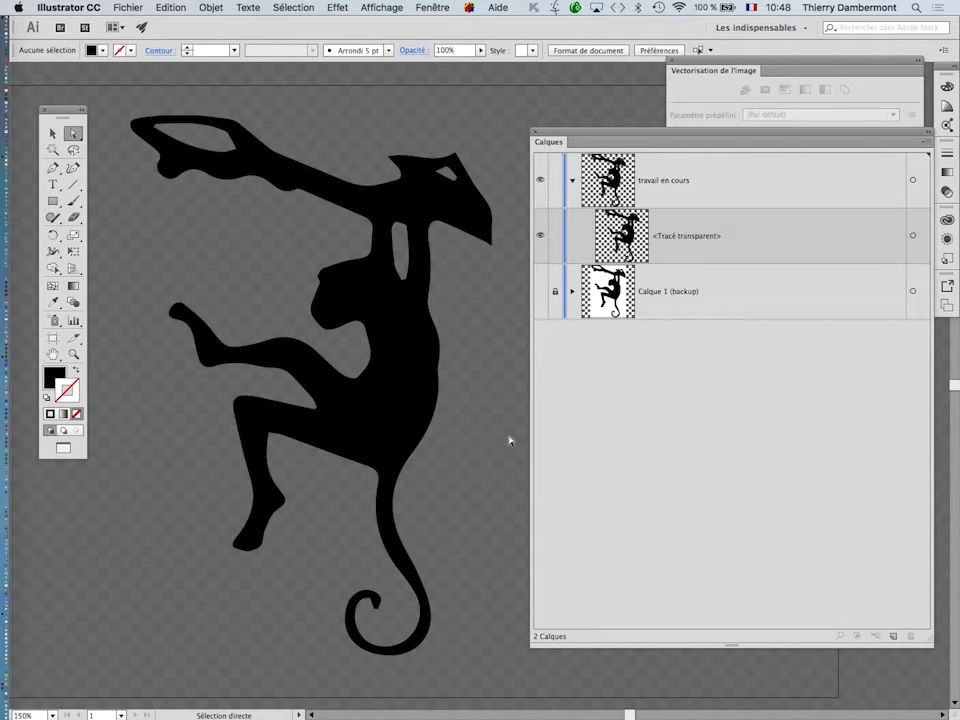
Step: Select the whole silhouette and its compound path entry, and examine its outline and openings up close
click(426, 392)
scroll(426, 392, down, 2)
drag(418, 390, 281, 336)
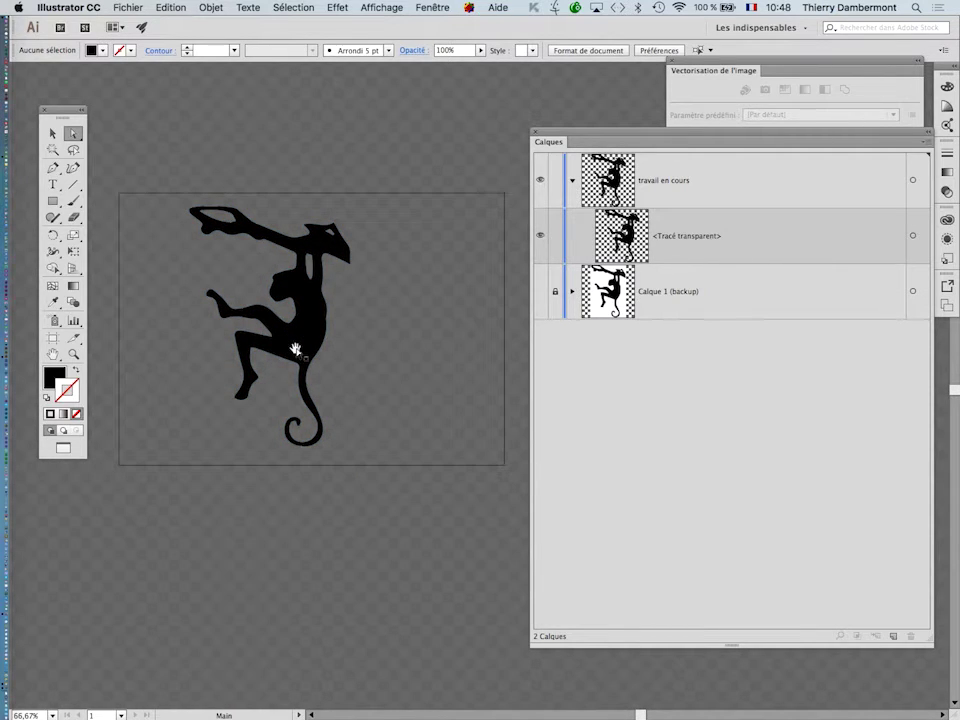
click(291, 350)
click(295, 273)
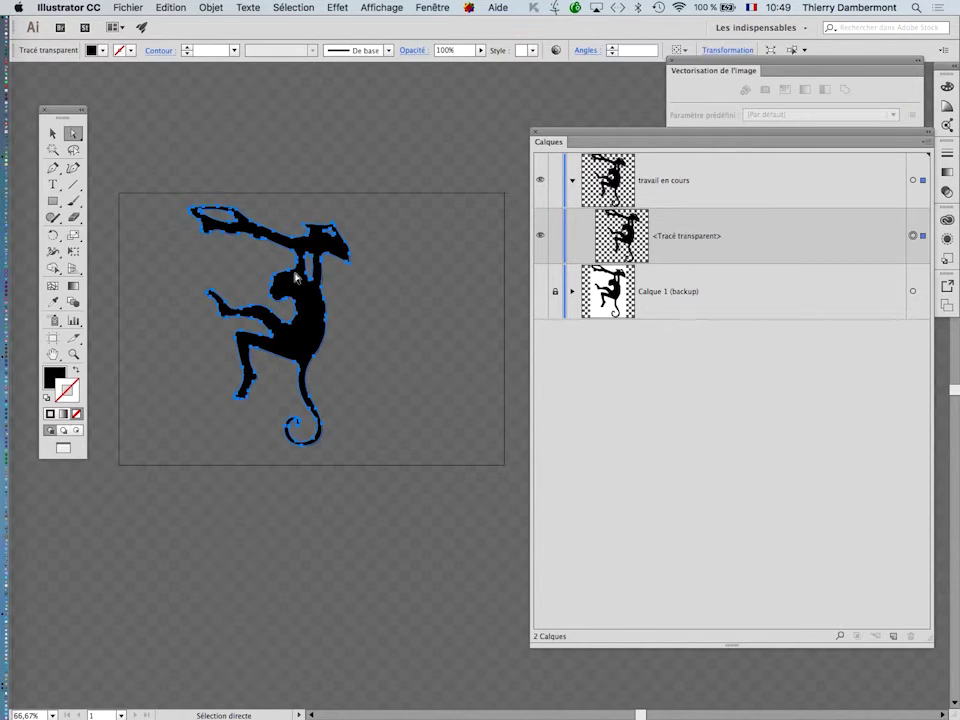
scroll(270, 294, up, 1)
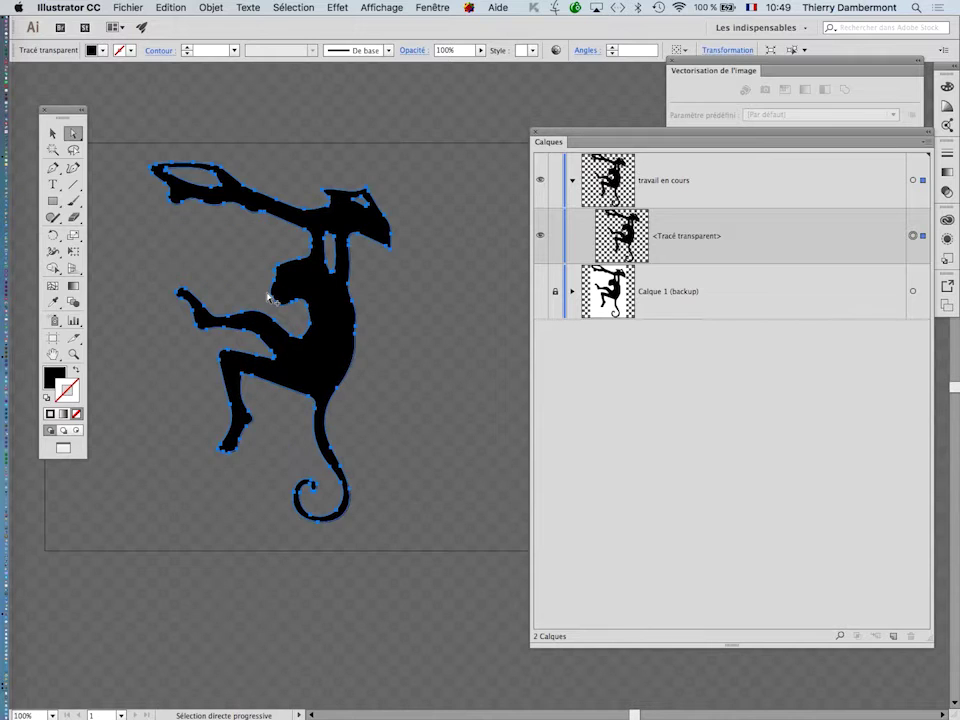
scroll(268, 296, up, 1)
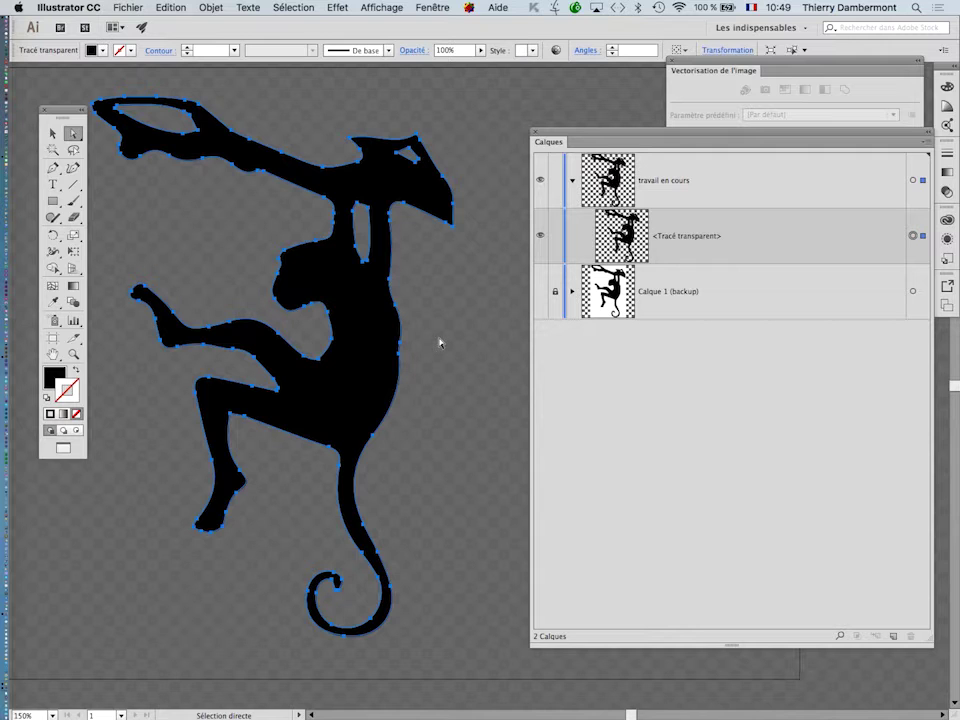
click(710, 249)
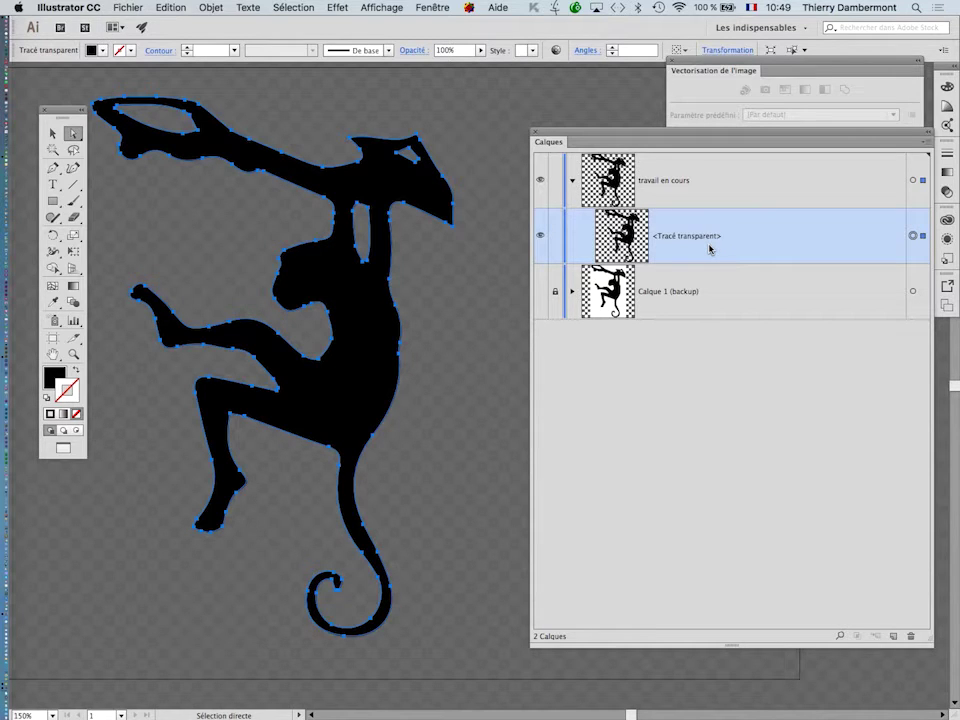
key(v)
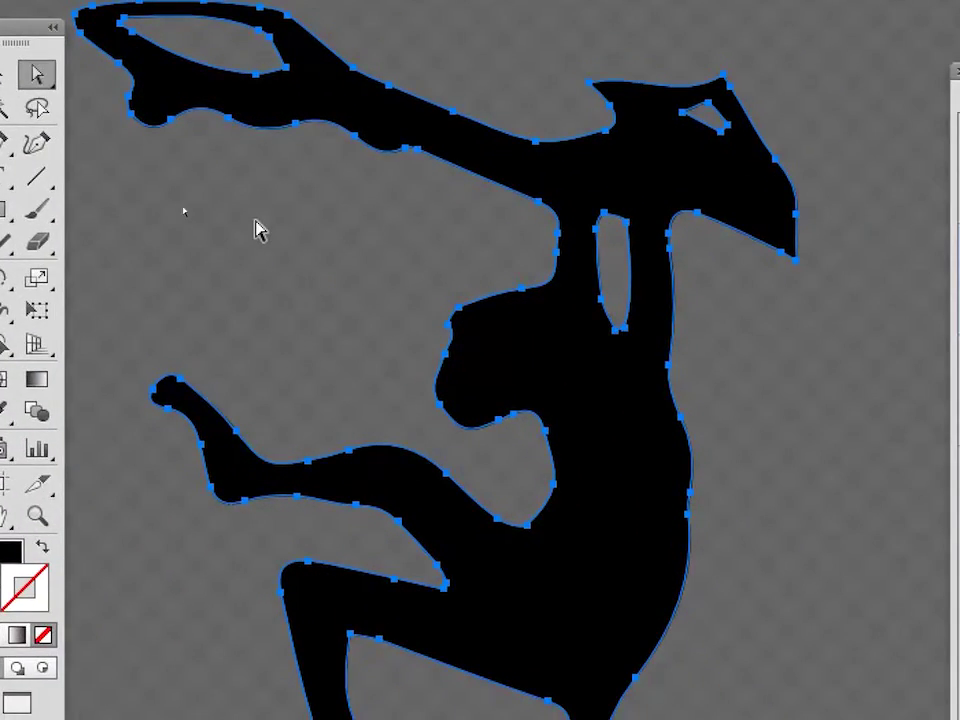
click(257, 229)
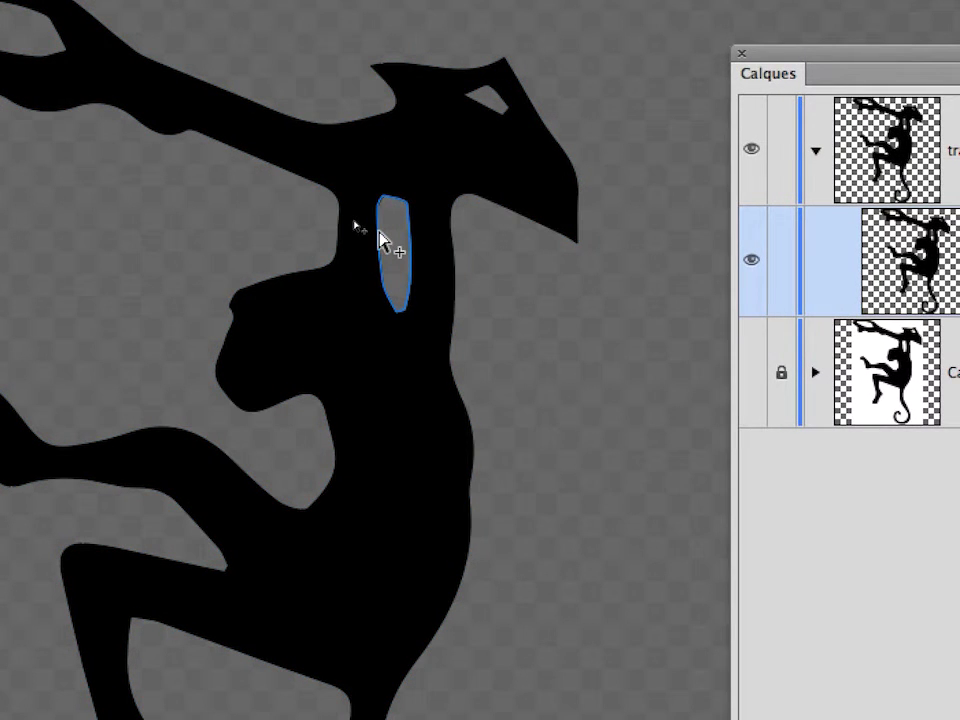
Step: Try moving only the opening between the arms outside the silhouette, across its edge and back inside with the Direct Selection tool
click(378, 231)
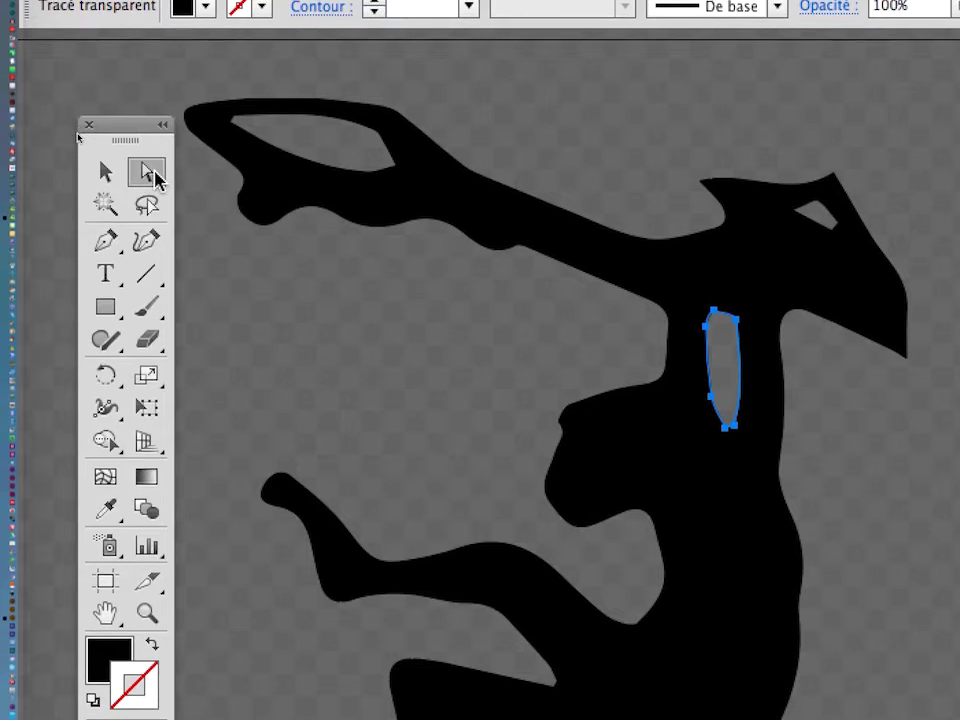
click(155, 177)
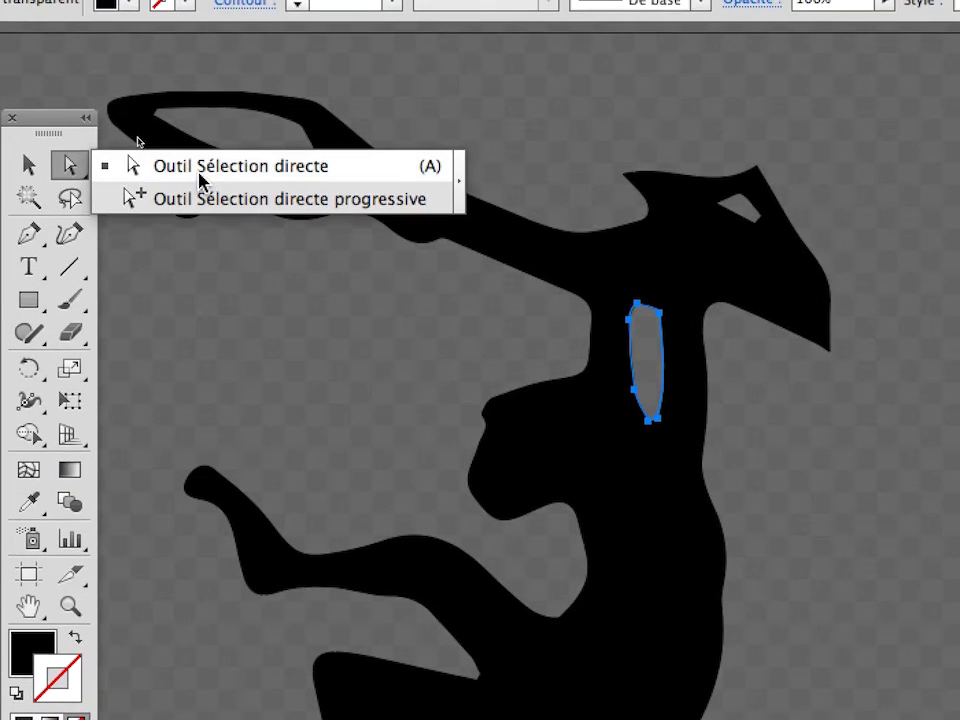
click(199, 170)
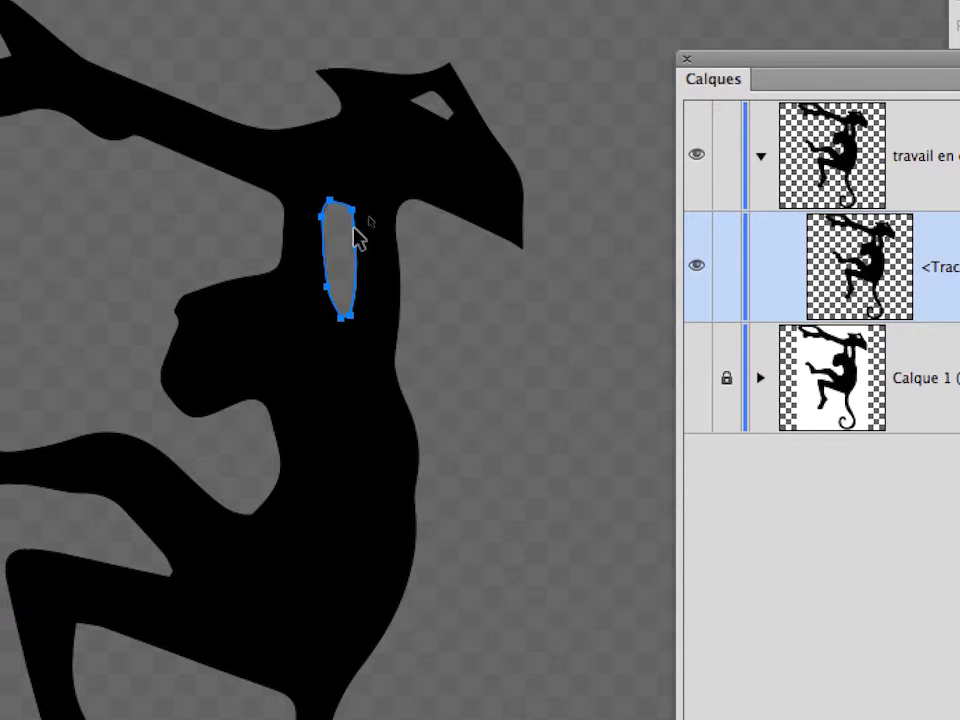
drag(358, 238, 416, 274)
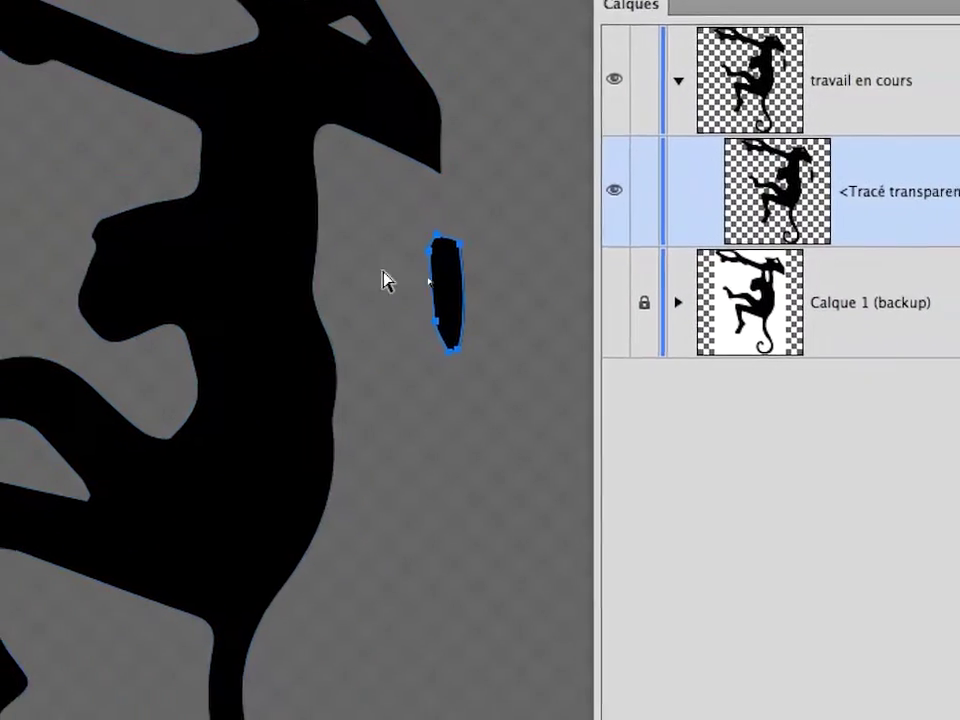
drag(456, 288, 369, 266)
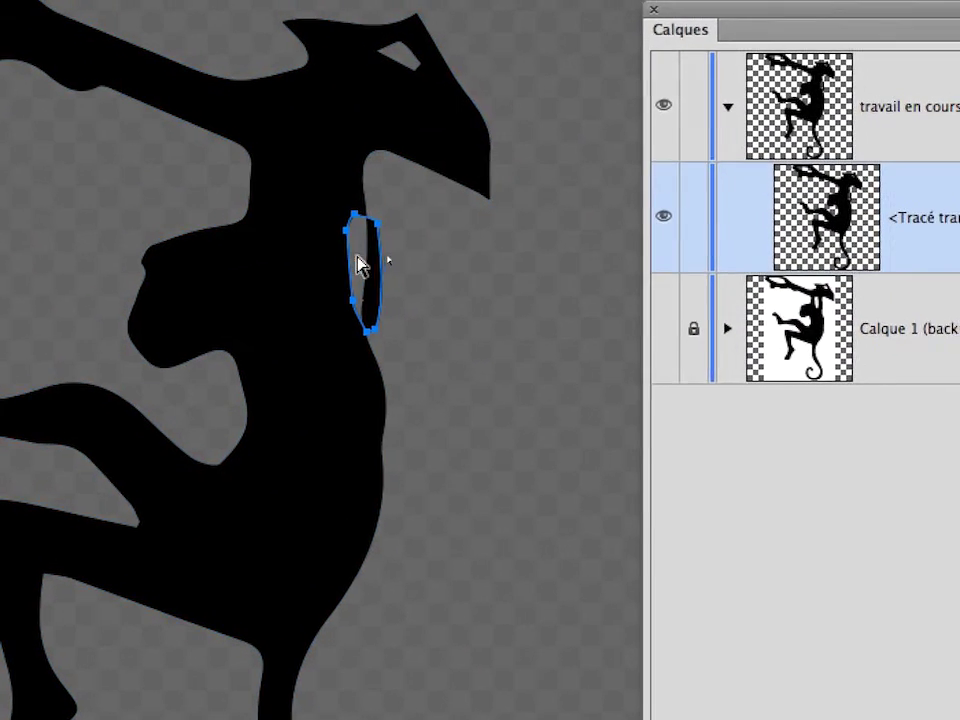
scroll(360, 264, up, 5)
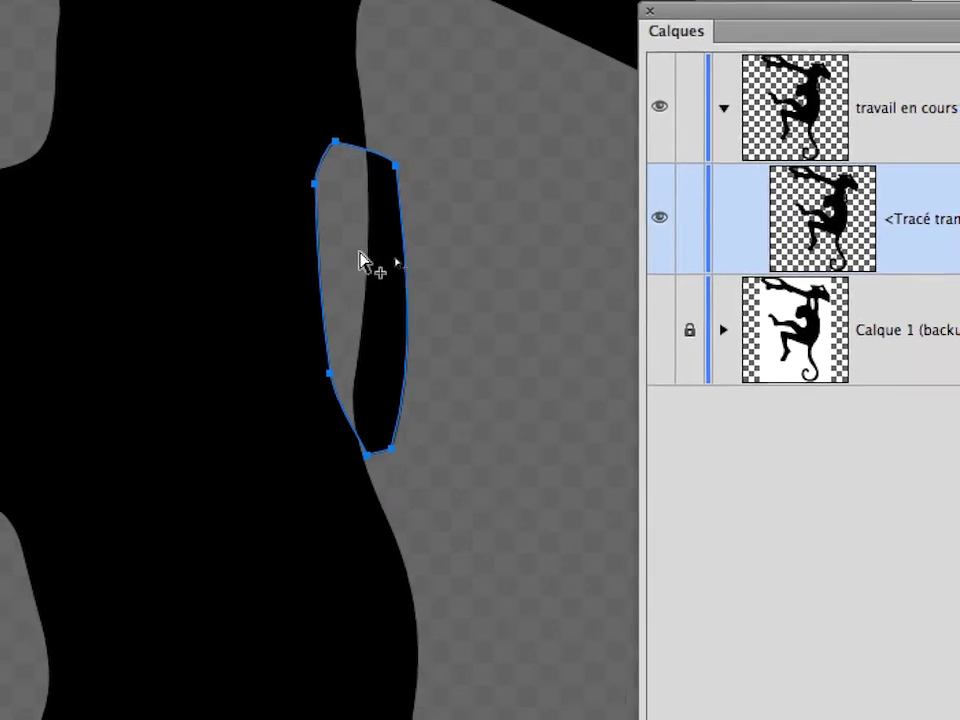
drag(377, 272, 333, 268)
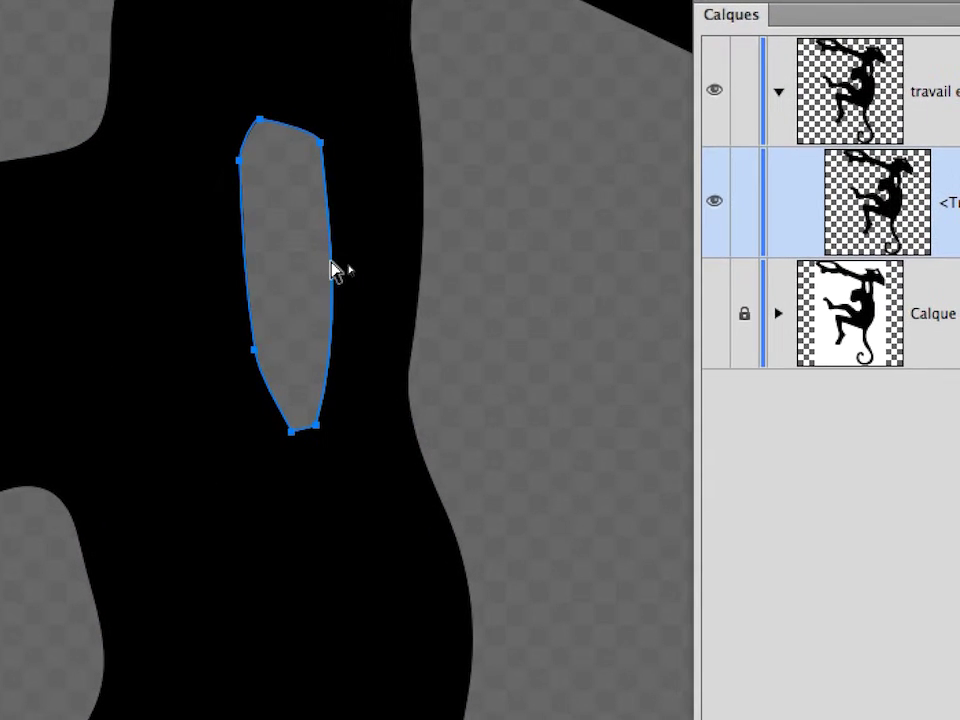
Step: Undo the moves of the opening until it is back between the arms, and deselect it
key(v)
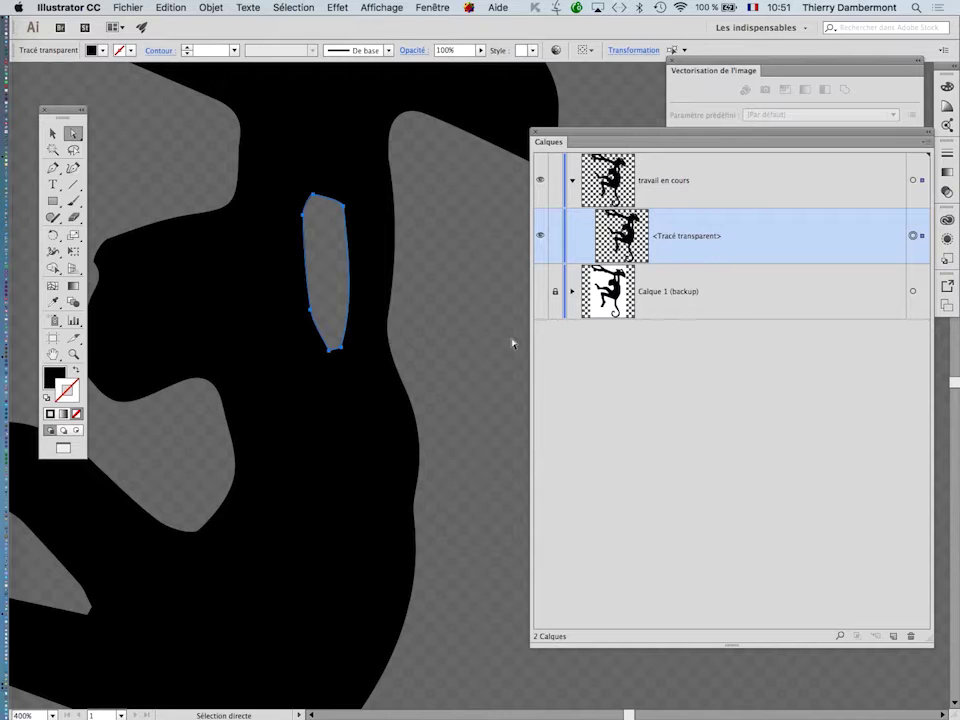
scroll(455, 341, down, 1)
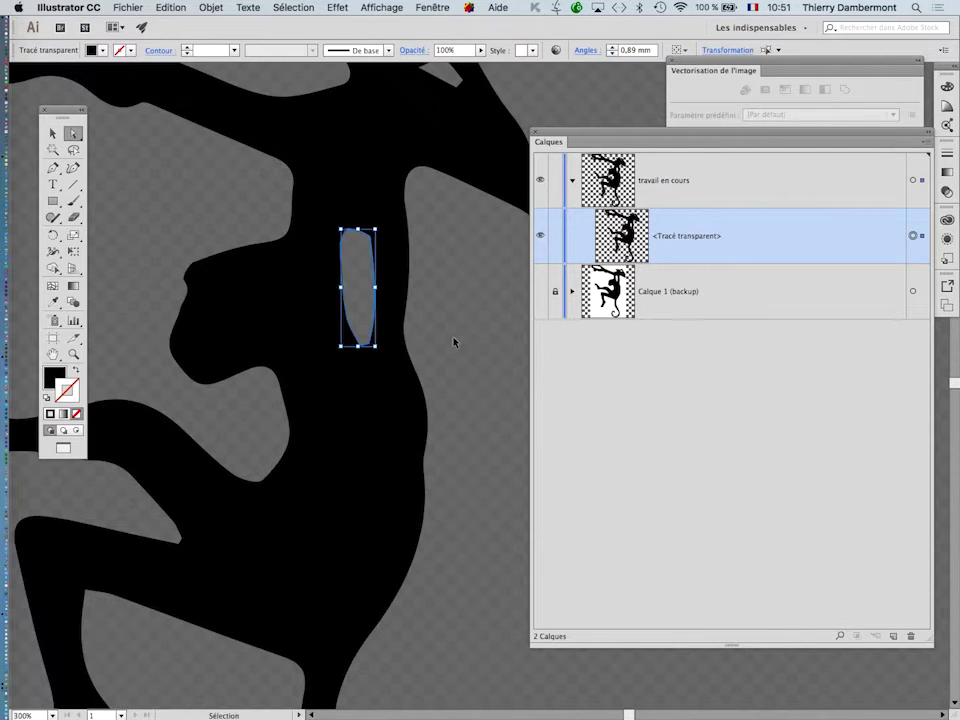
key(super+z)
key(super+z)
key(super+z)
key(super+z)
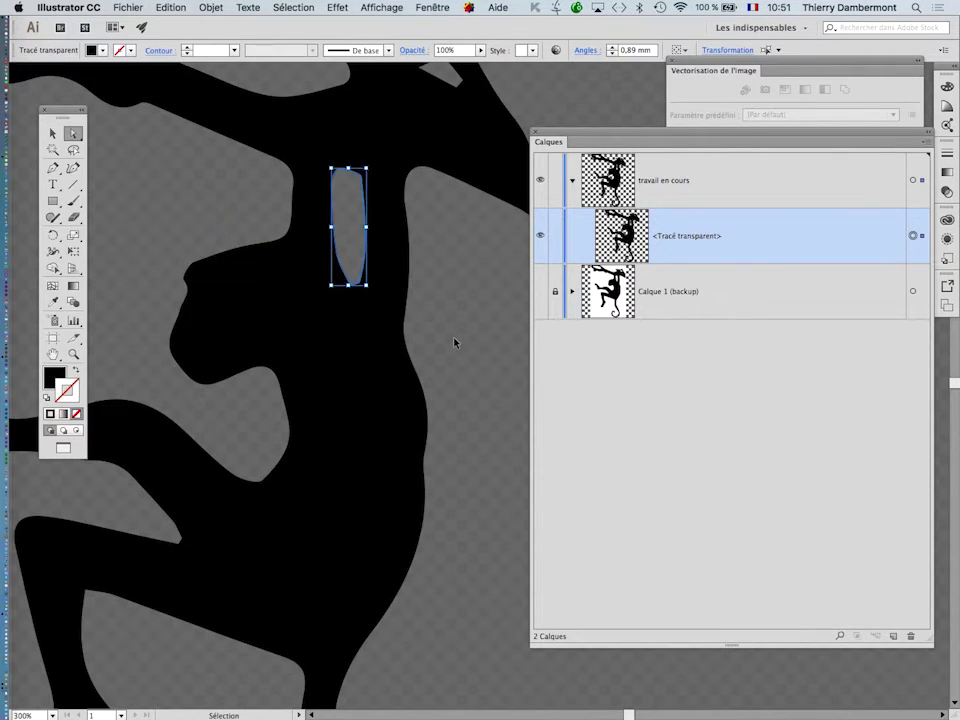
click(466, 306)
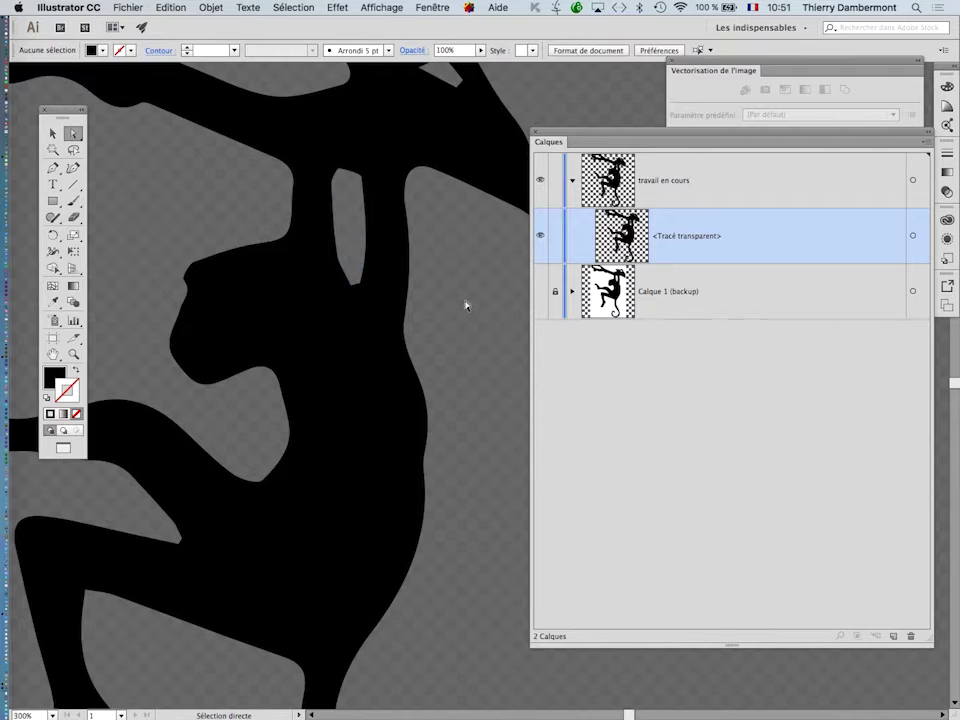
Step: Undo back to before the silhouette was pasted in place, and restore the silhouette on the artboard
key(super+z)
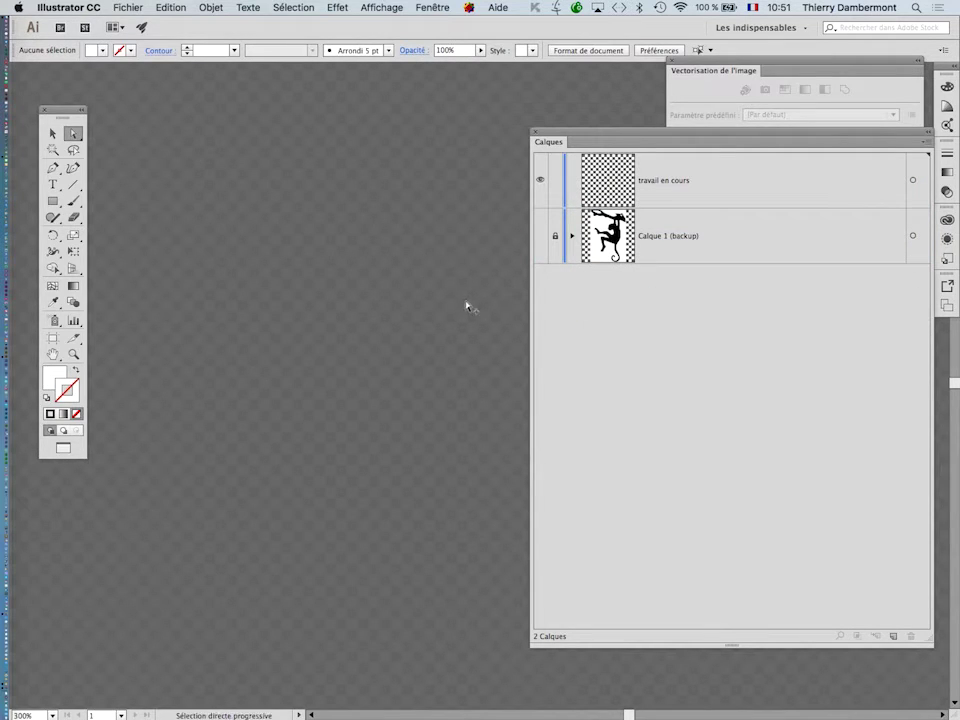
scroll(466, 306, down, 4)
drag(415, 287, 283, 259)
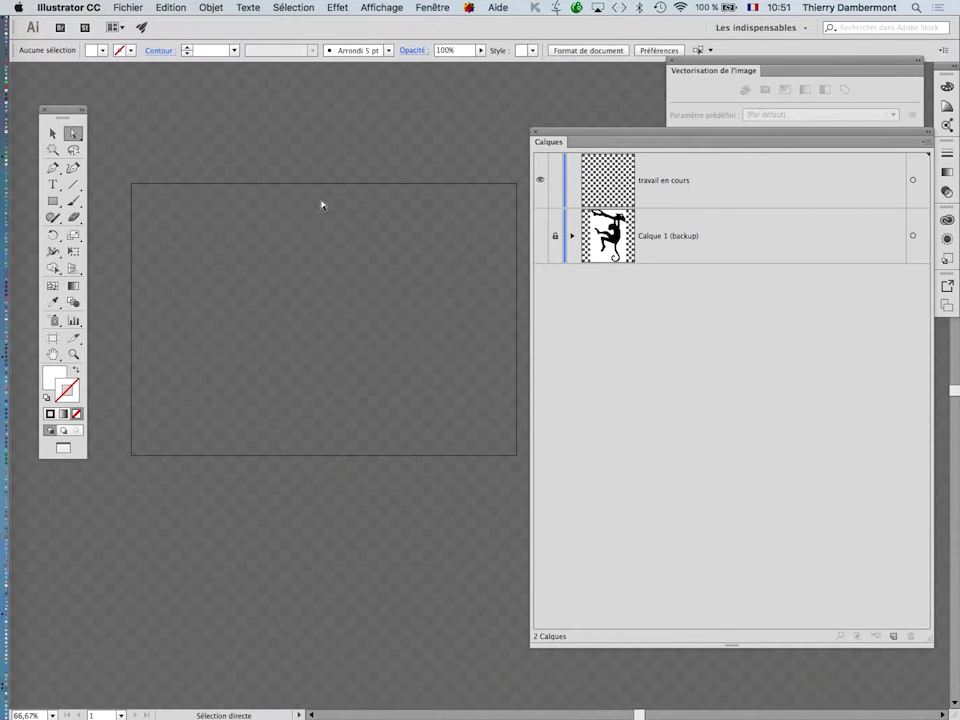
key(super)
key(super+shift+v)
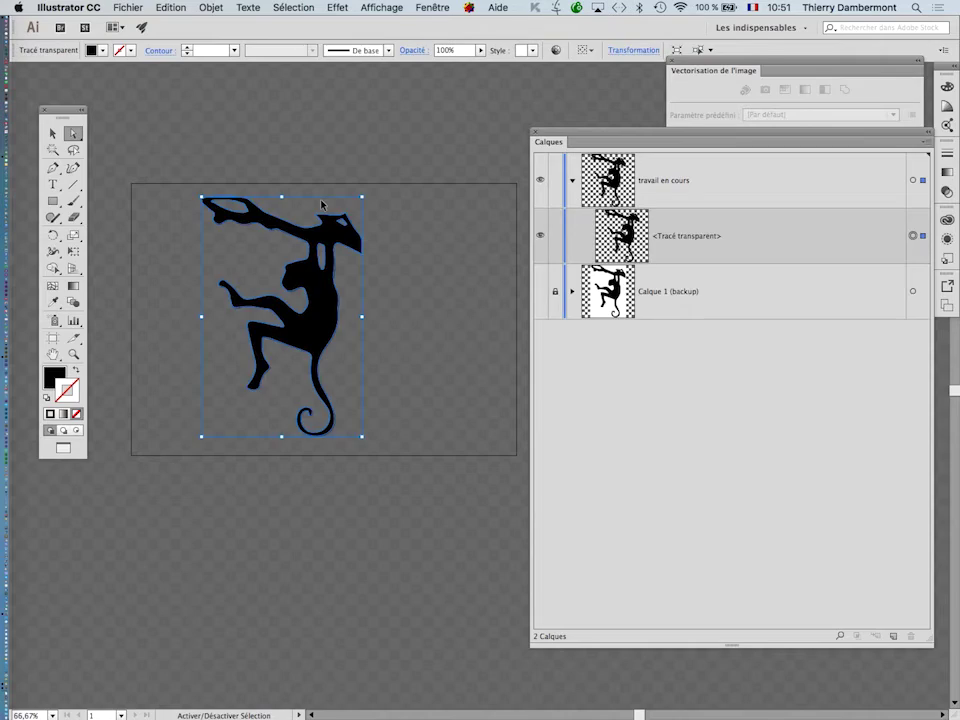
Step: Deselect the silhouette so that nothing is selected on the artboard
click(170, 7)
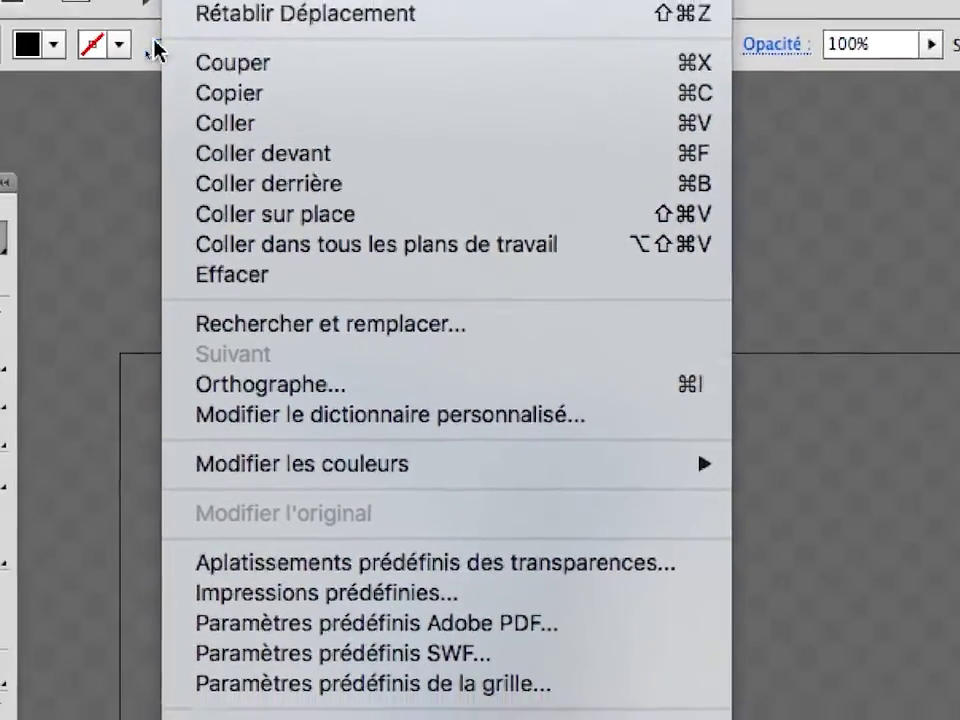
click(27, 167)
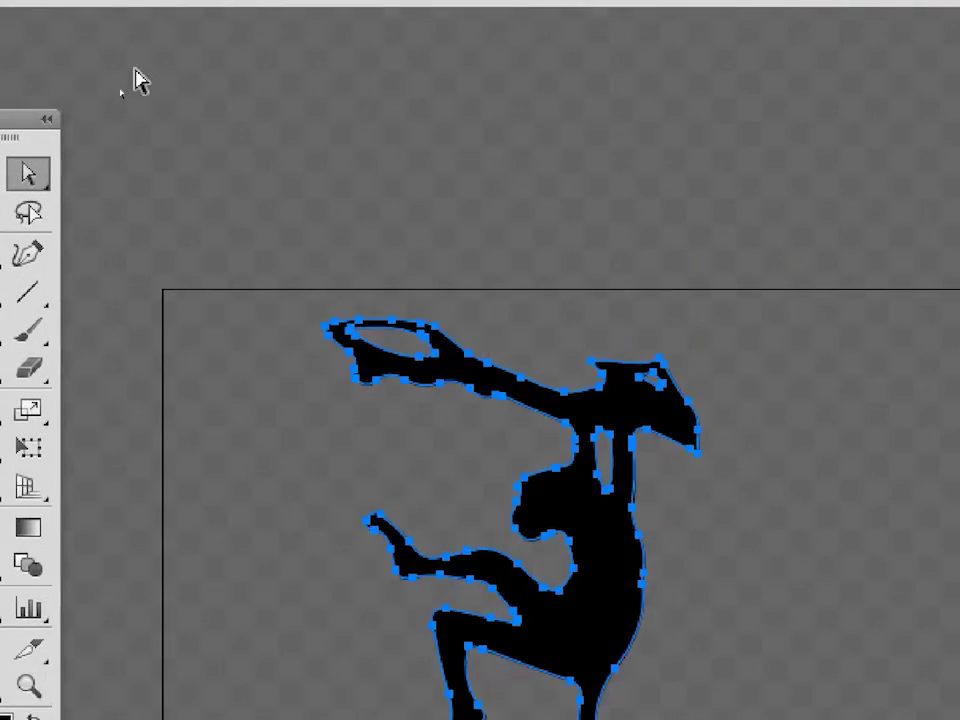
click(138, 82)
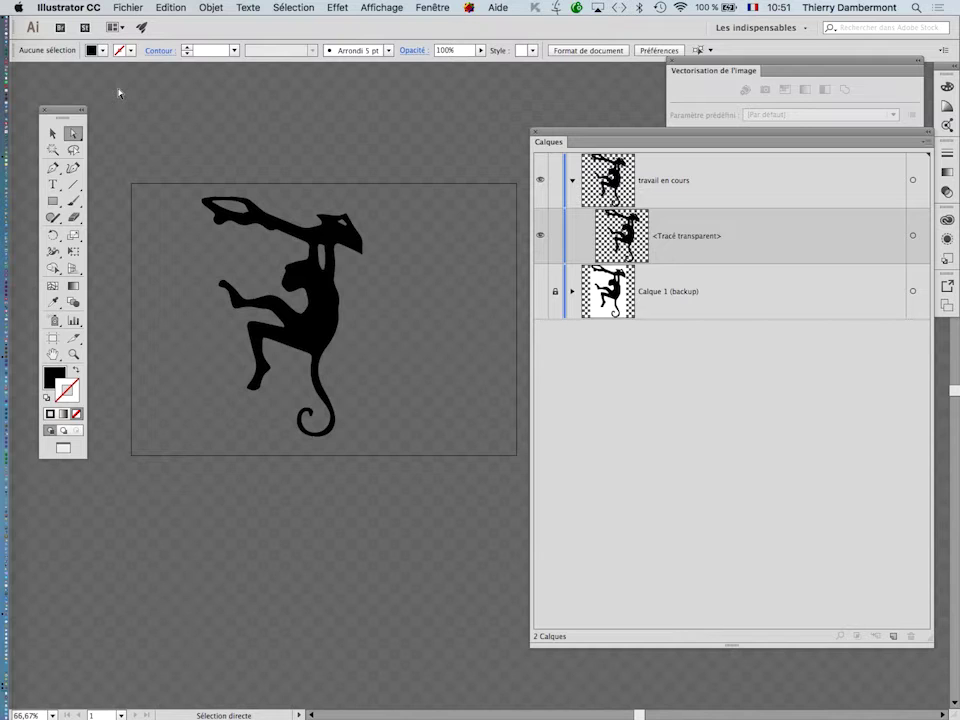
Step: Switch to Firefox and open the lumpy-crowned black tree from the tree "public domain" image results in a new tab
key(super+Tab)
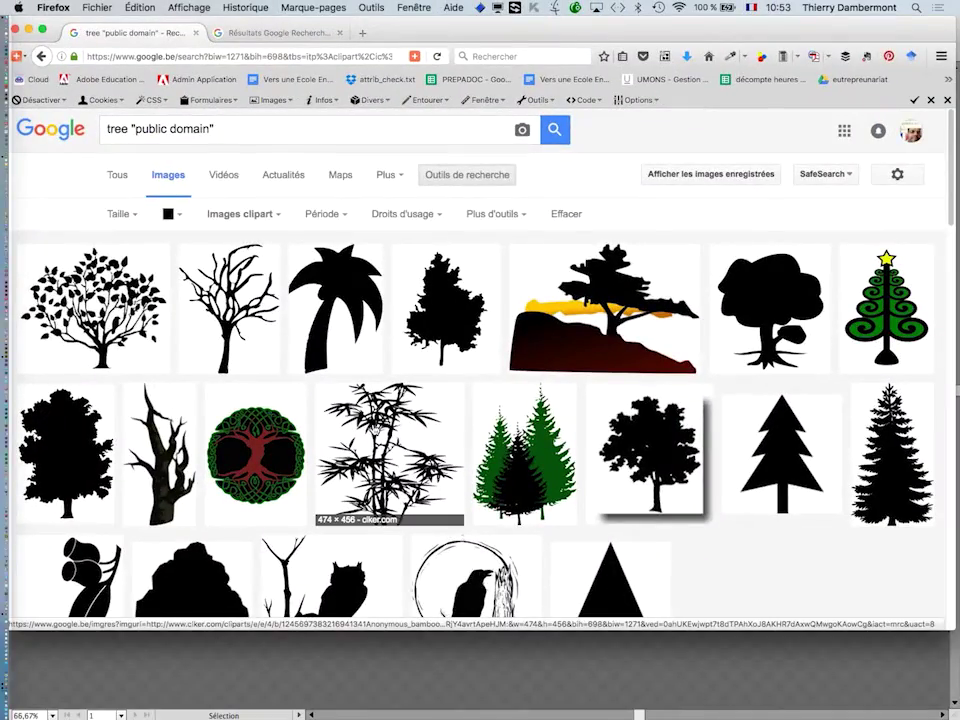
scroll(390, 450, down, 2)
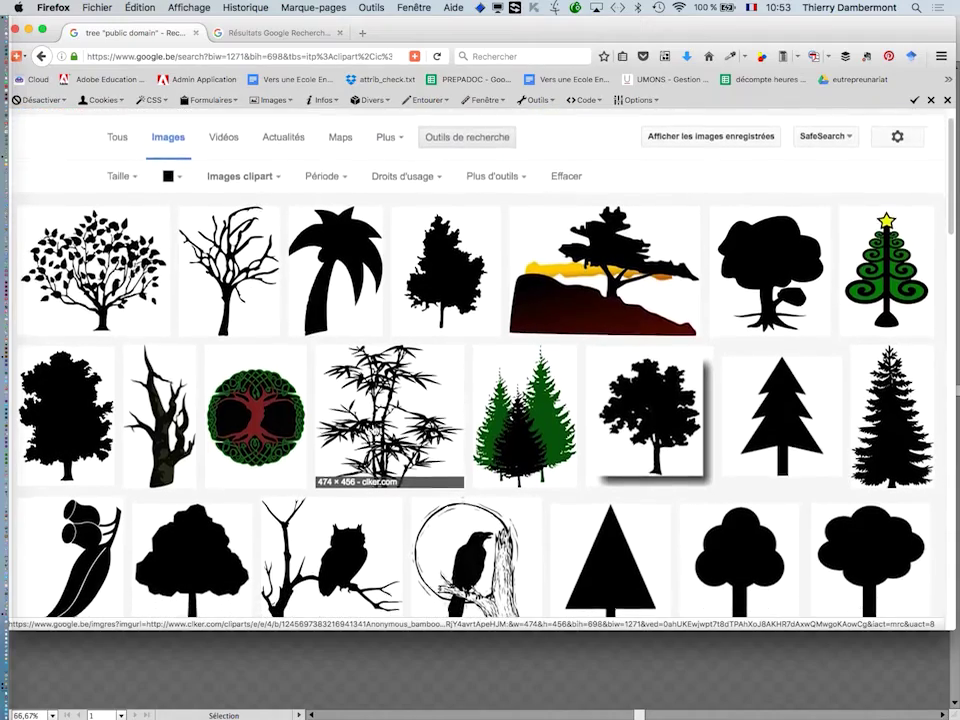
scroll(372, 428, down, 2)
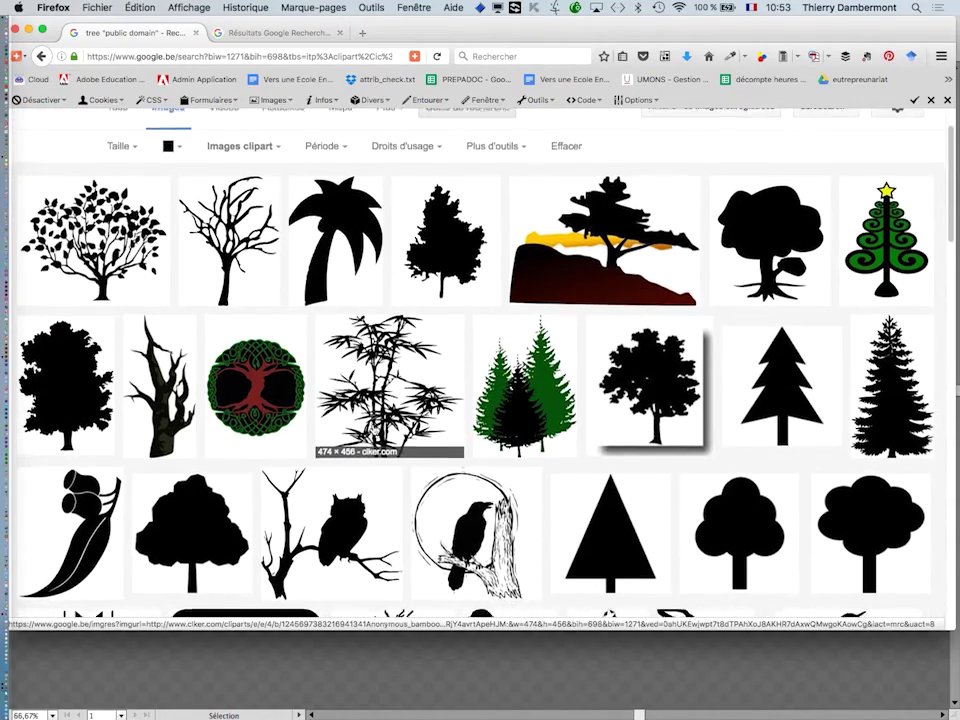
scroll(372, 428, down, 6)
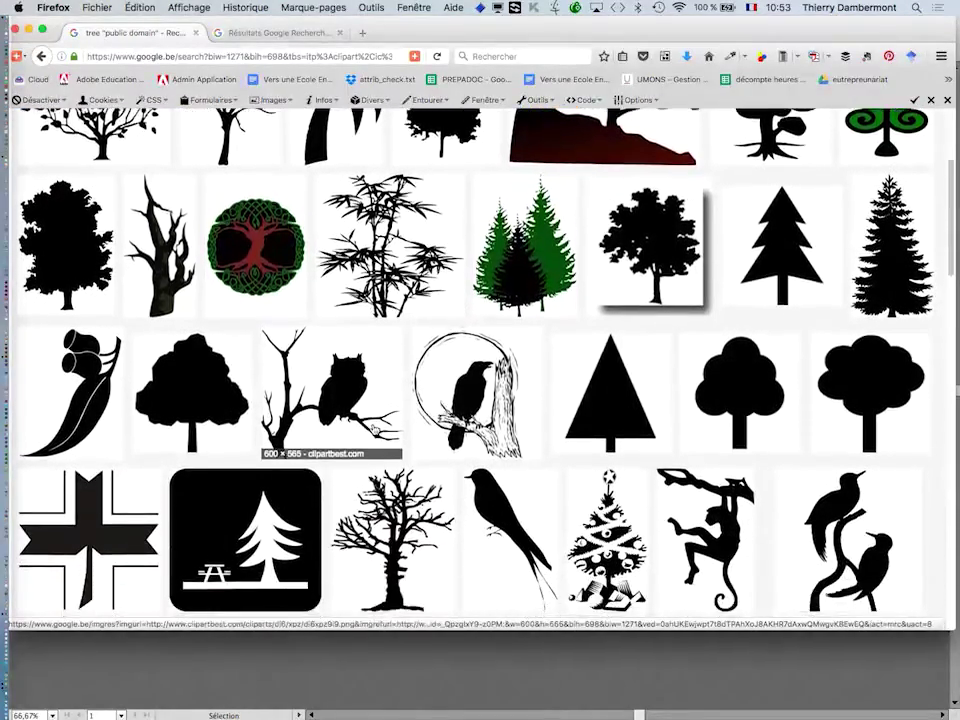
super+click(183, 375)
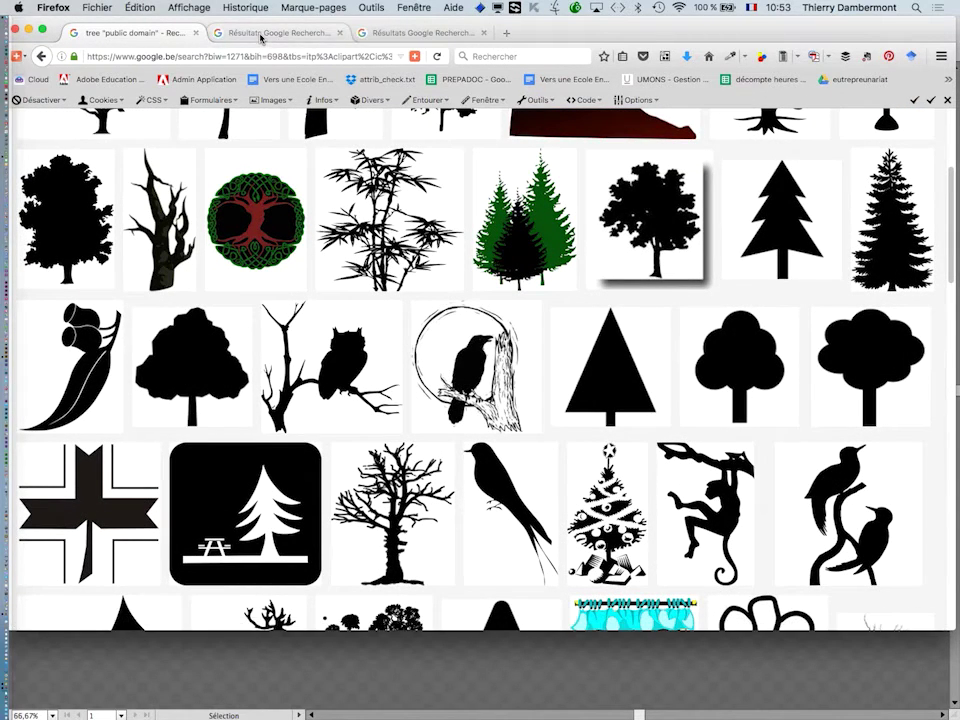
Step: Open the Noun Project tree icon as a full-size image in its own tab
click(261, 36)
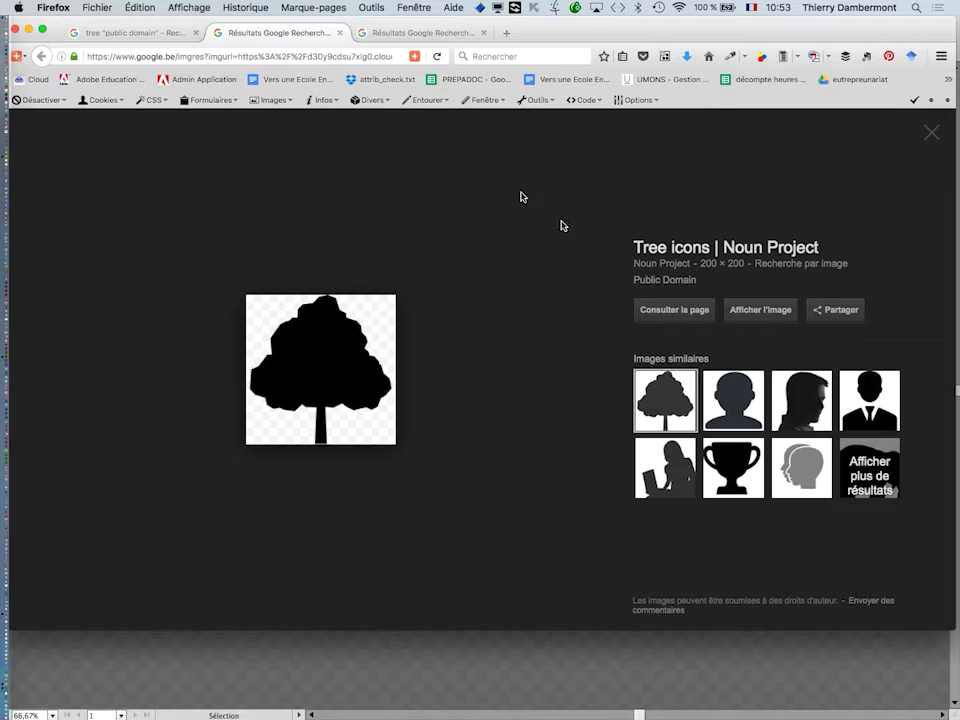
click(756, 311)
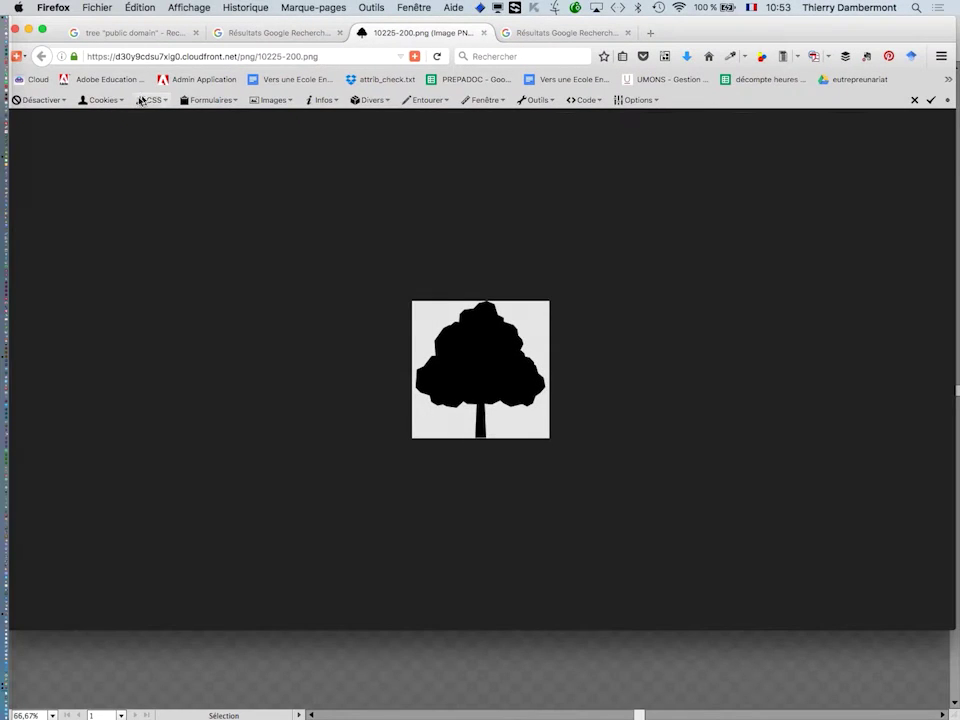
click(268, 33)
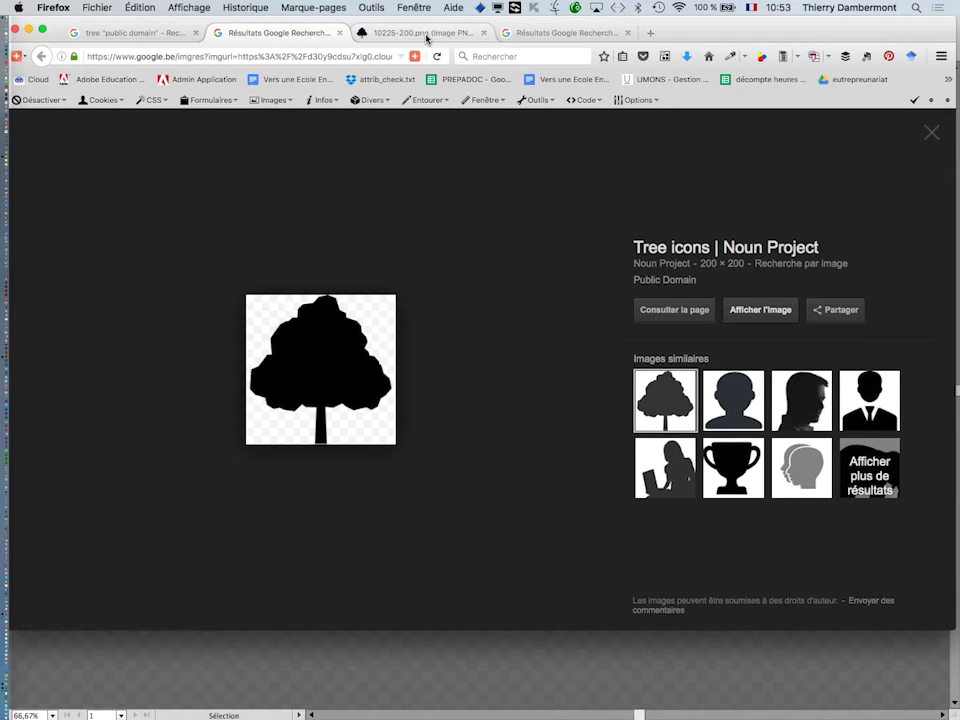
click(426, 36)
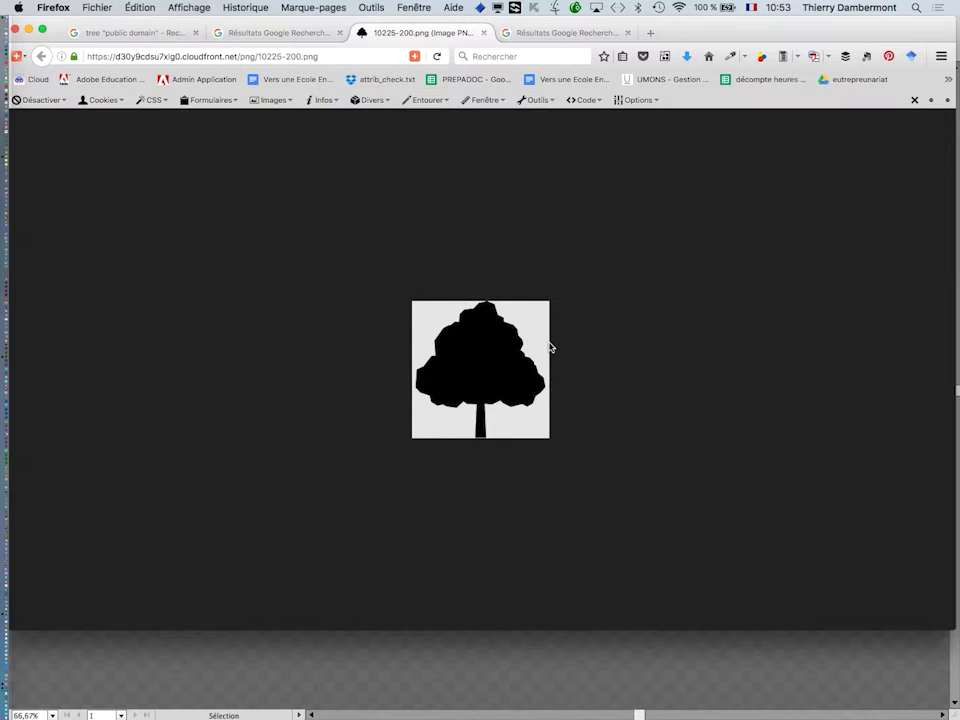
Step: Save the tree image as tree.png in the B1C1 AI folder
right_click(493, 338)
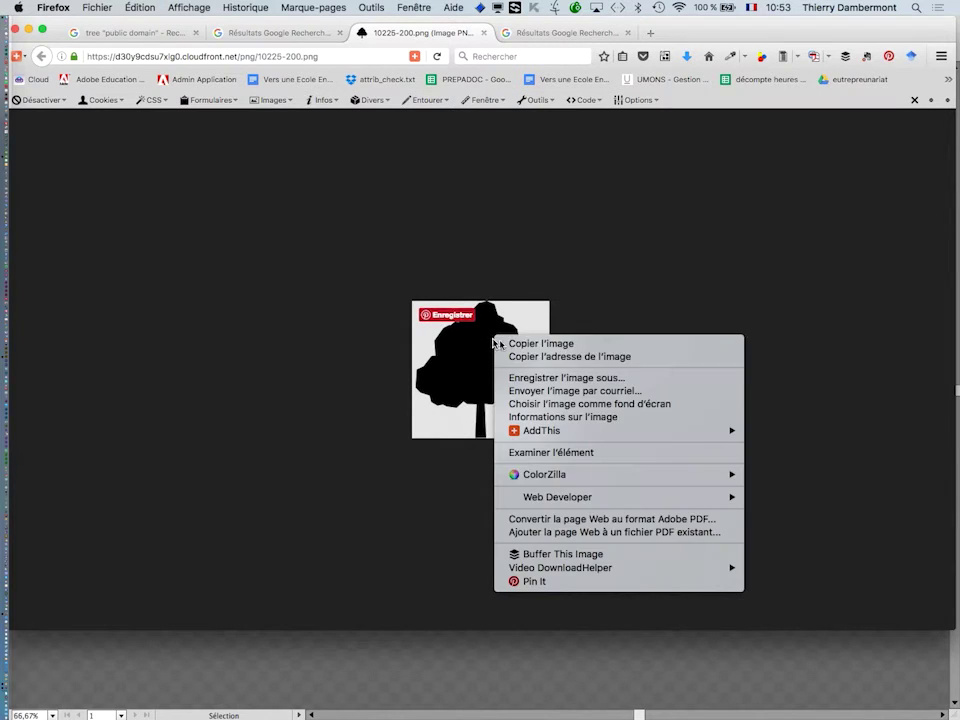
click(553, 377)
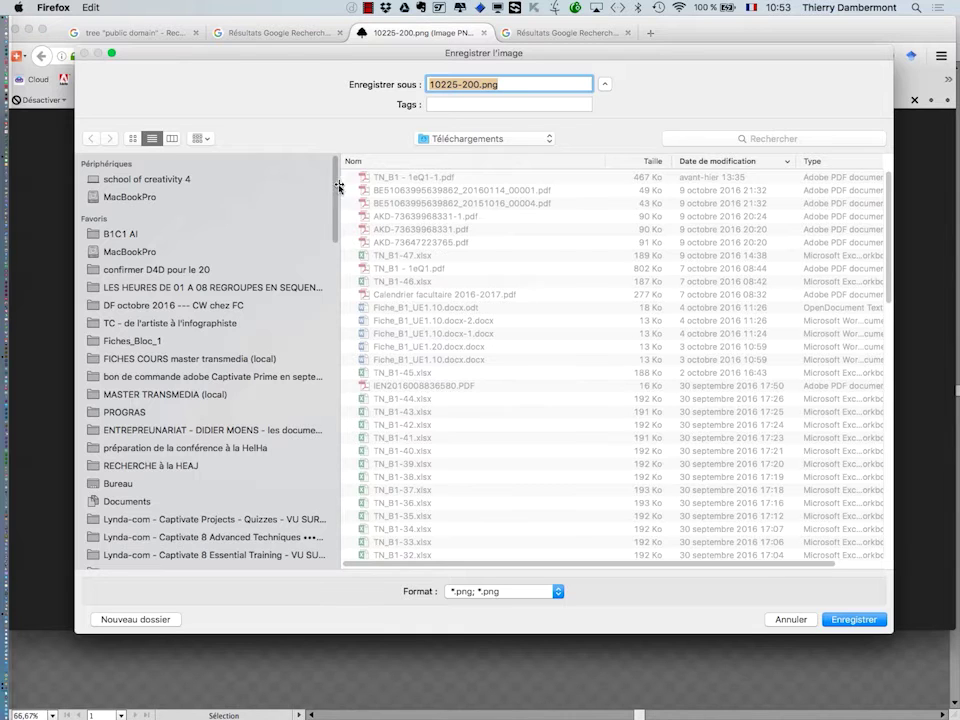
click(185, 243)
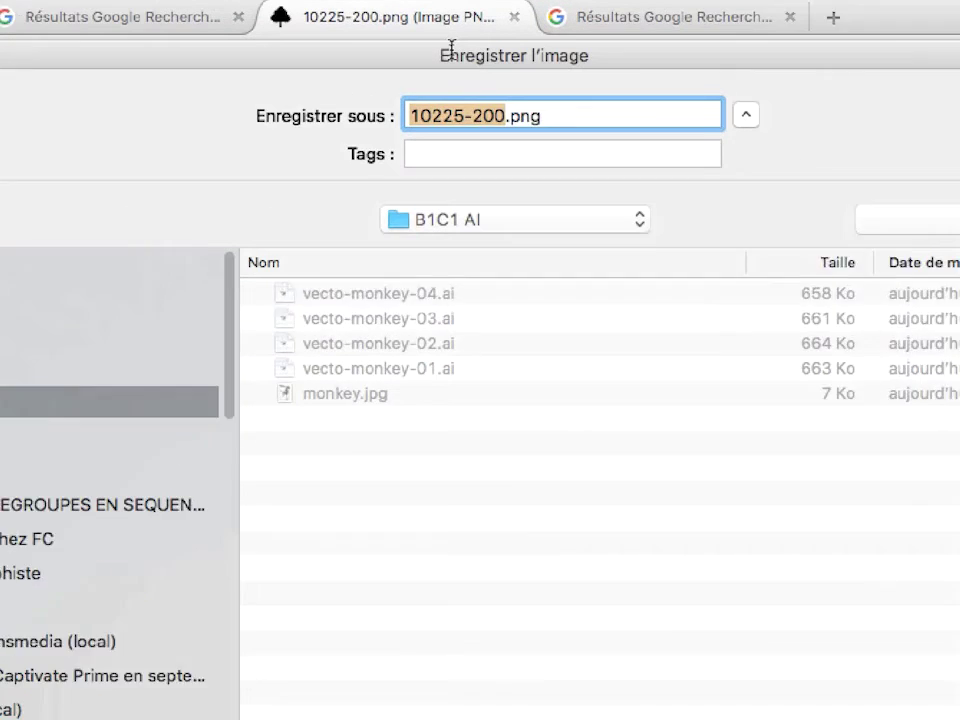
text(tree)
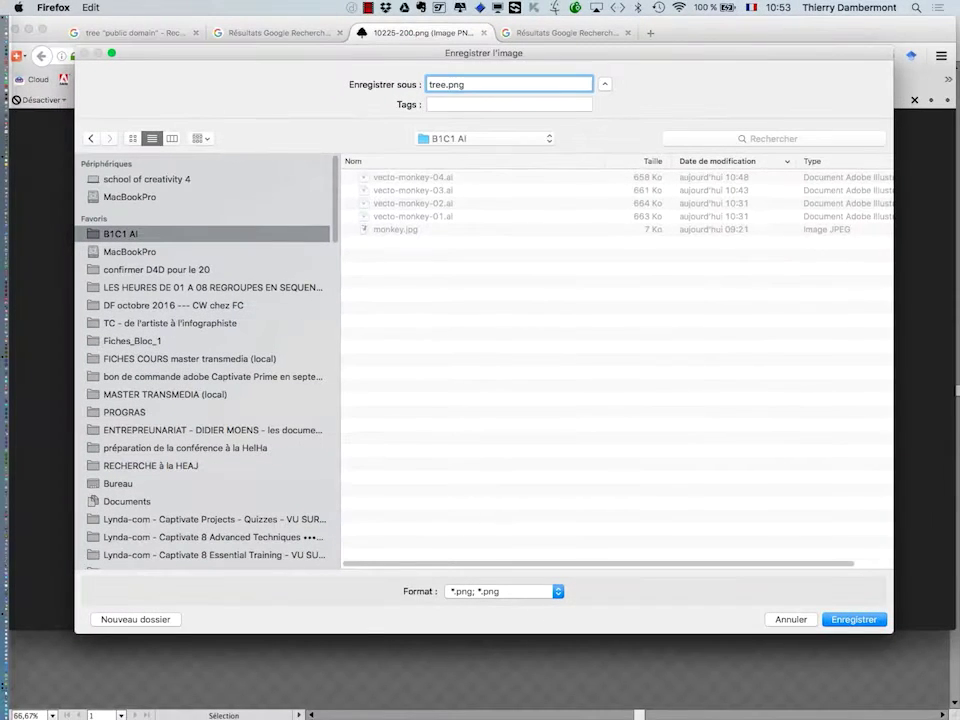
click(854, 619)
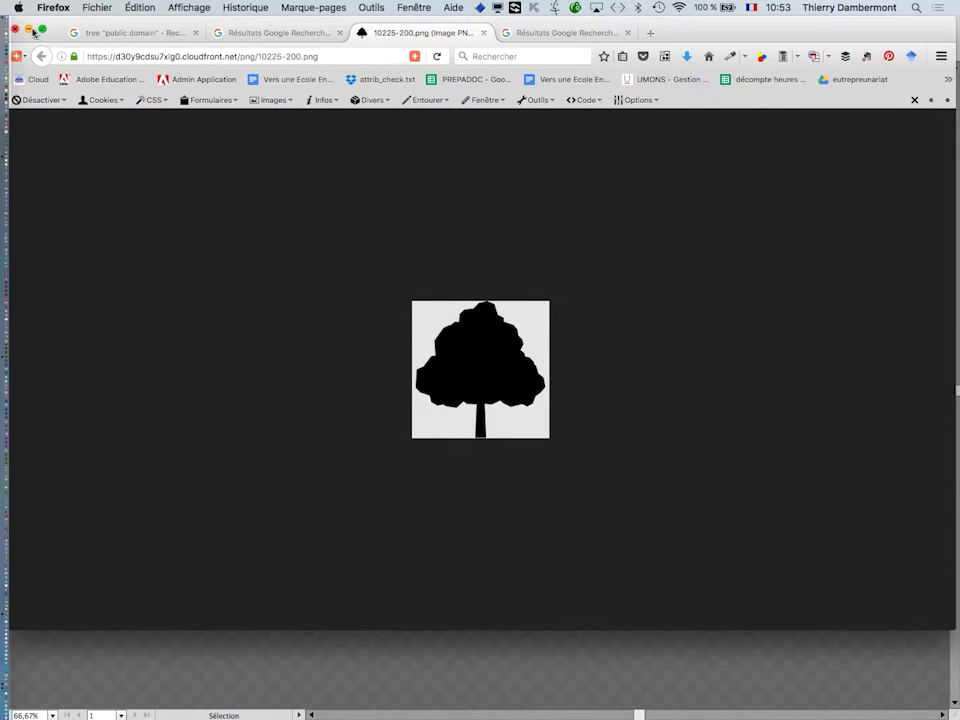
Step: Return to Illustrator, collapse and lock the travail en cours layer, and create a new layer above it
key(super+m)
key(super+Tab)
key(super+Tab)
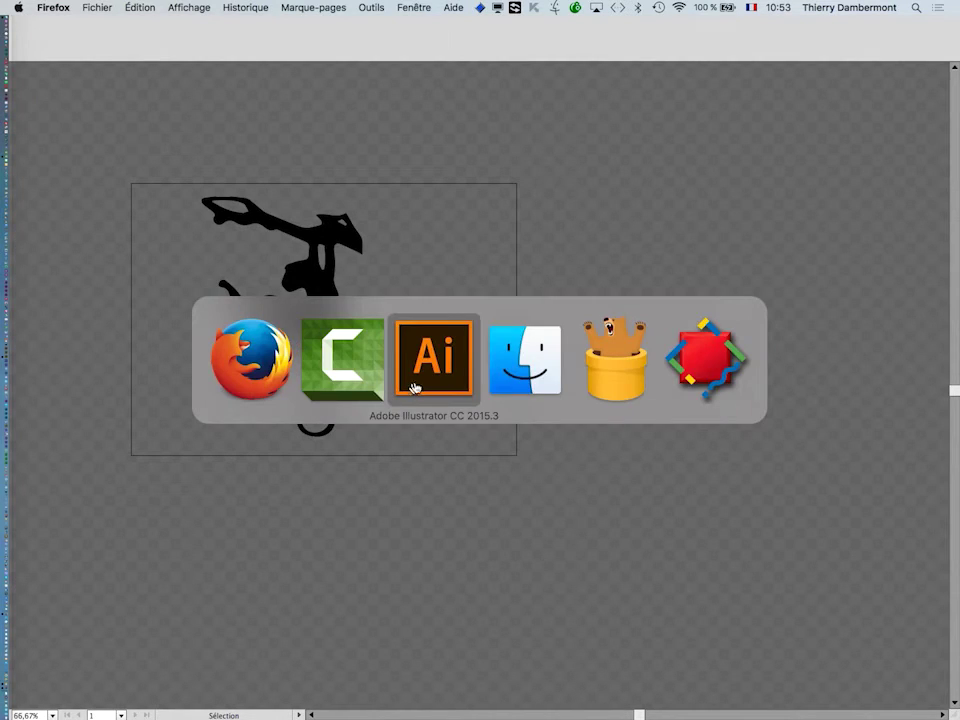
scroll(420, 385, down, 1)
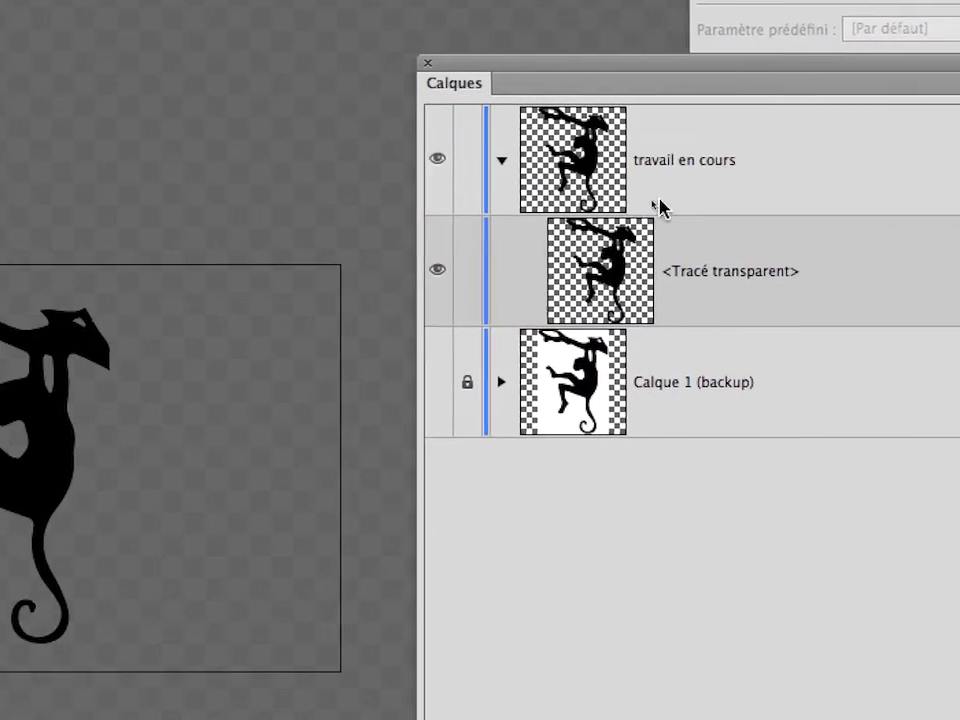
click(501, 160)
click(467, 160)
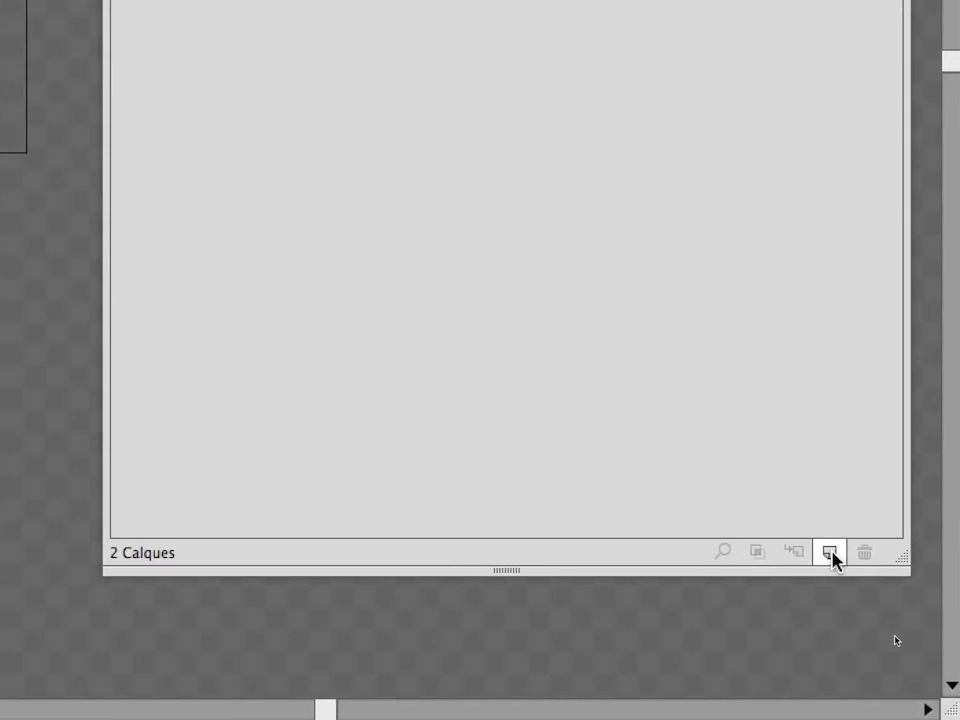
click(836, 553)
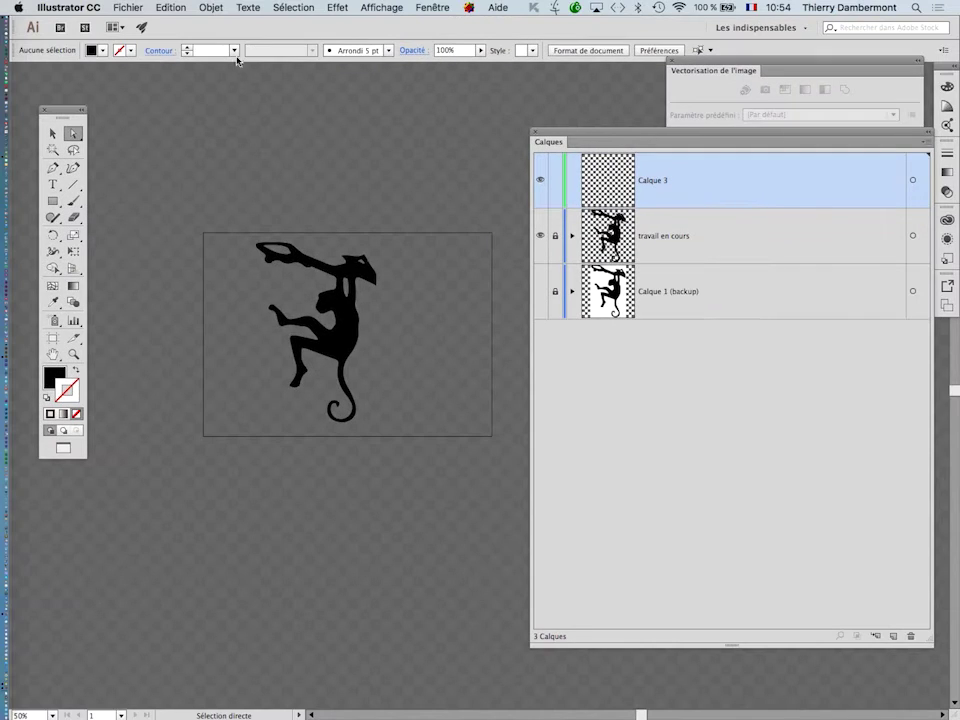
Step: Import tree.png as a linked file on the new layer, placing it large over the monkey and much of the artboard
click(128, 7)
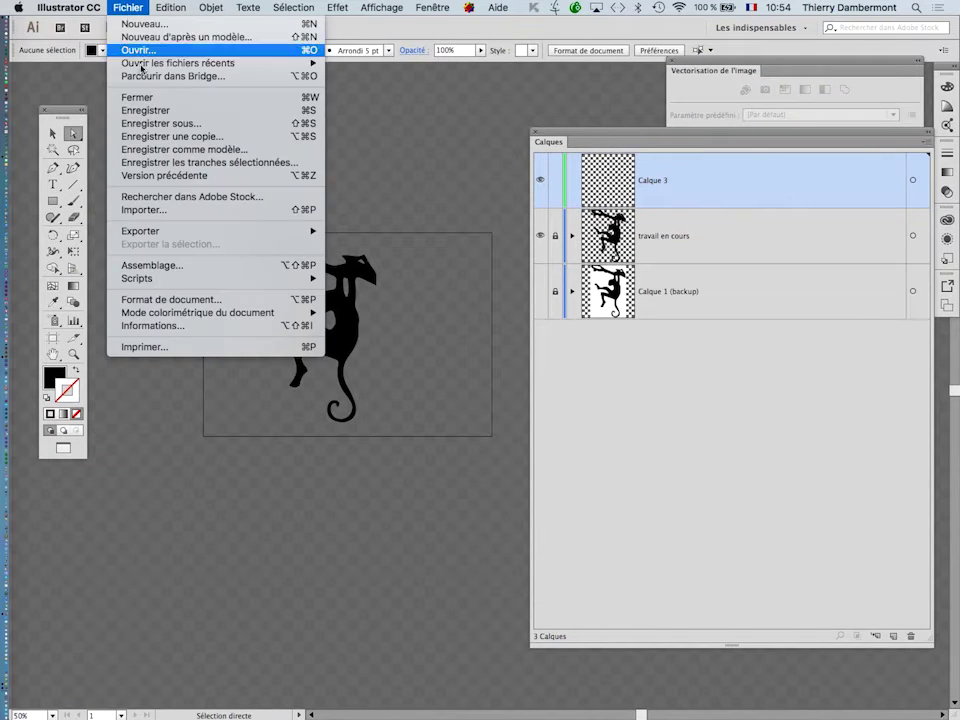
click(192, 210)
click(559, 165)
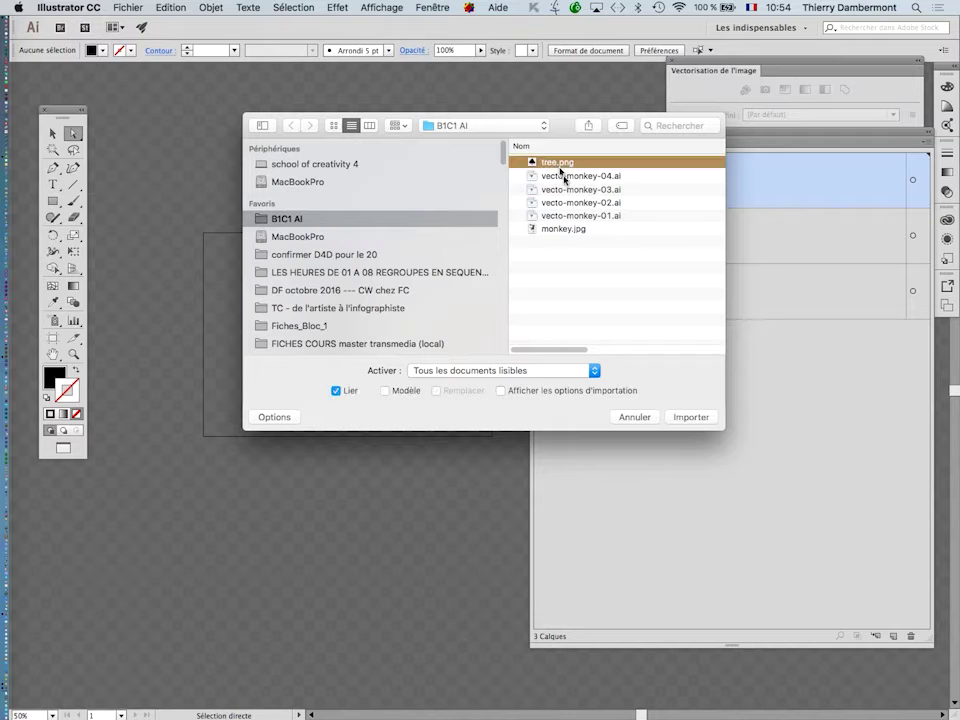
click(691, 417)
drag(152, 158, 452, 493)
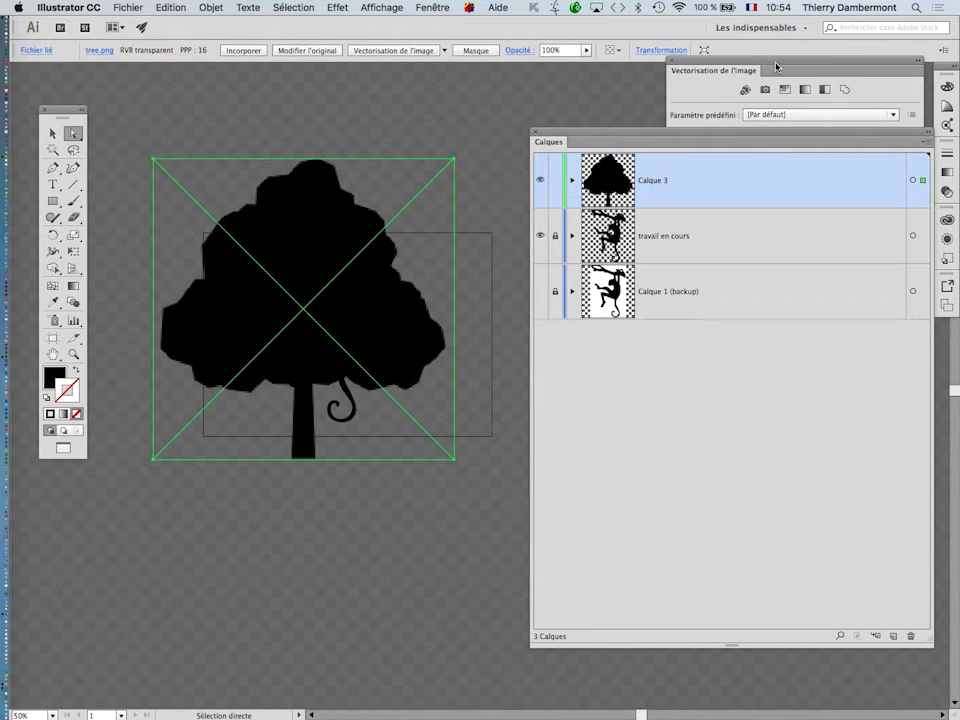
Step: Trace the tree image in black and white, show the advanced tracing options, and enable ignoring white
drag(776, 66, 594, 96)
click(510, 298)
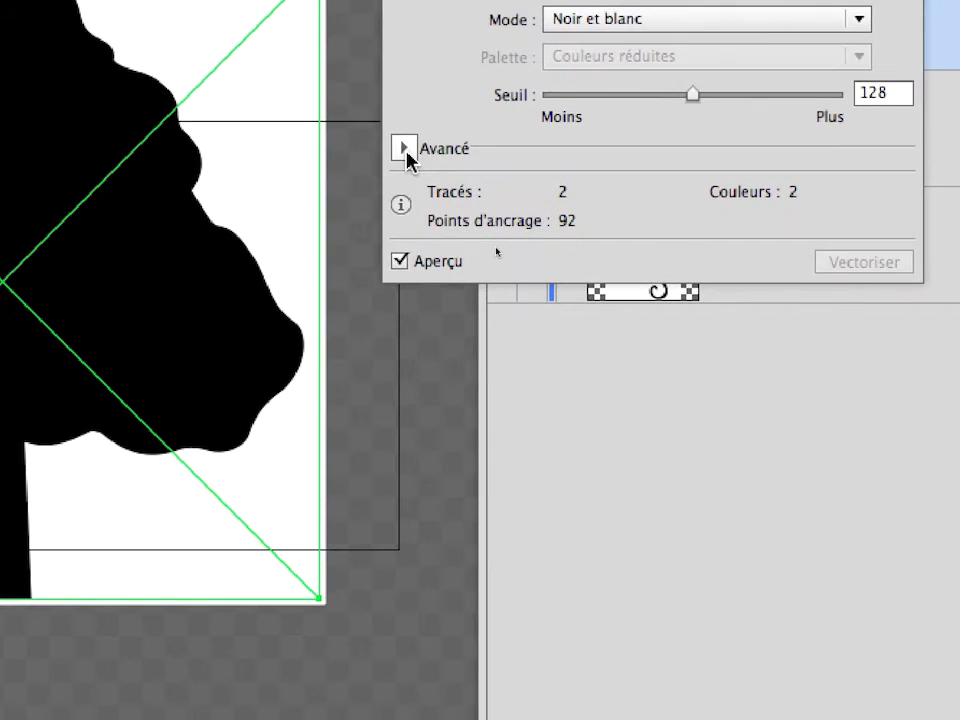
click(406, 150)
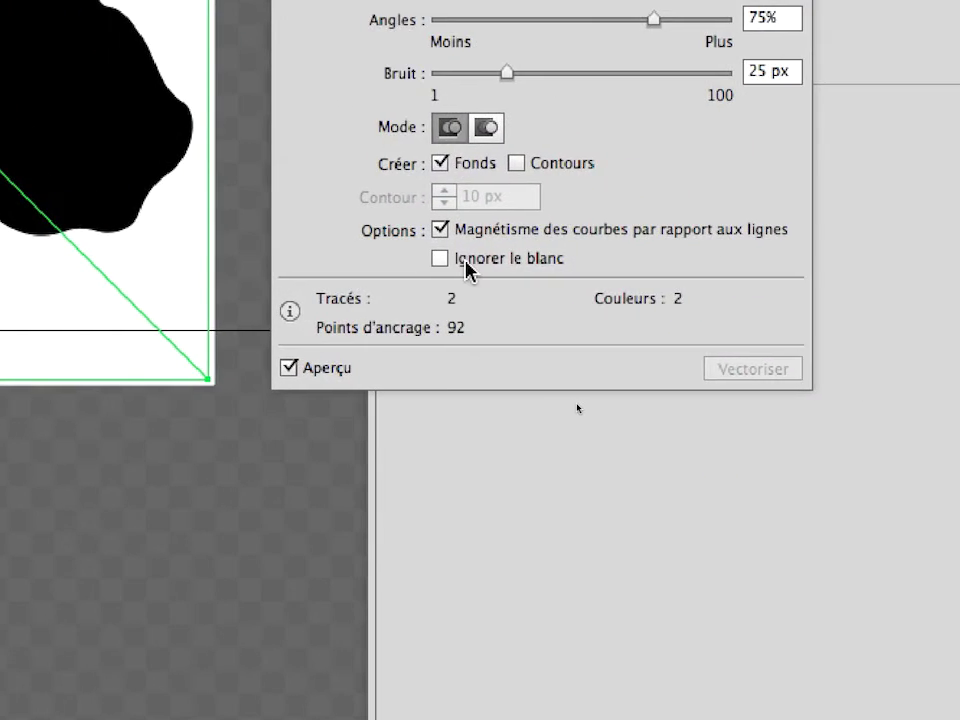
click(579, 481)
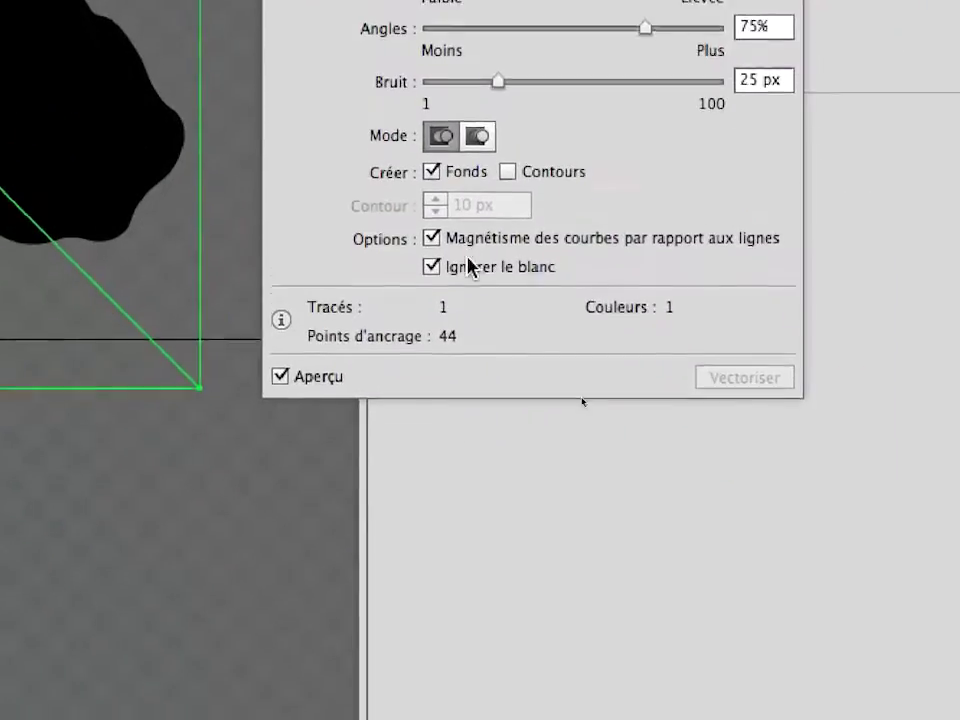
click(467, 268)
click(467, 268)
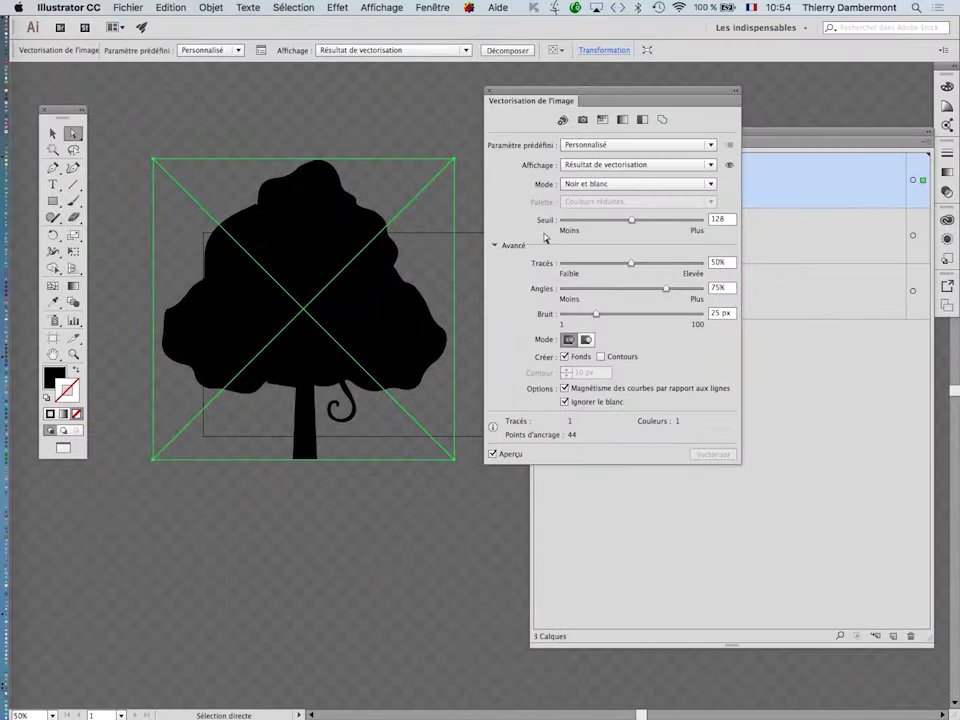
Step: Try a tracing threshold of 173 on the tree, and set it to 67
drag(588, 222, 657, 224)
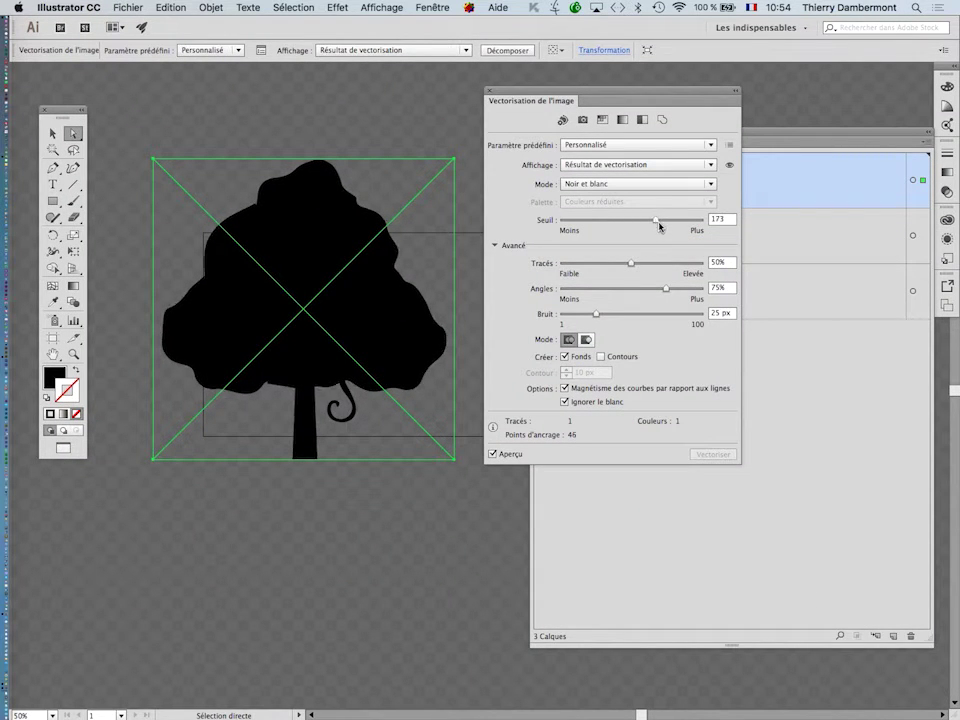
click(599, 222)
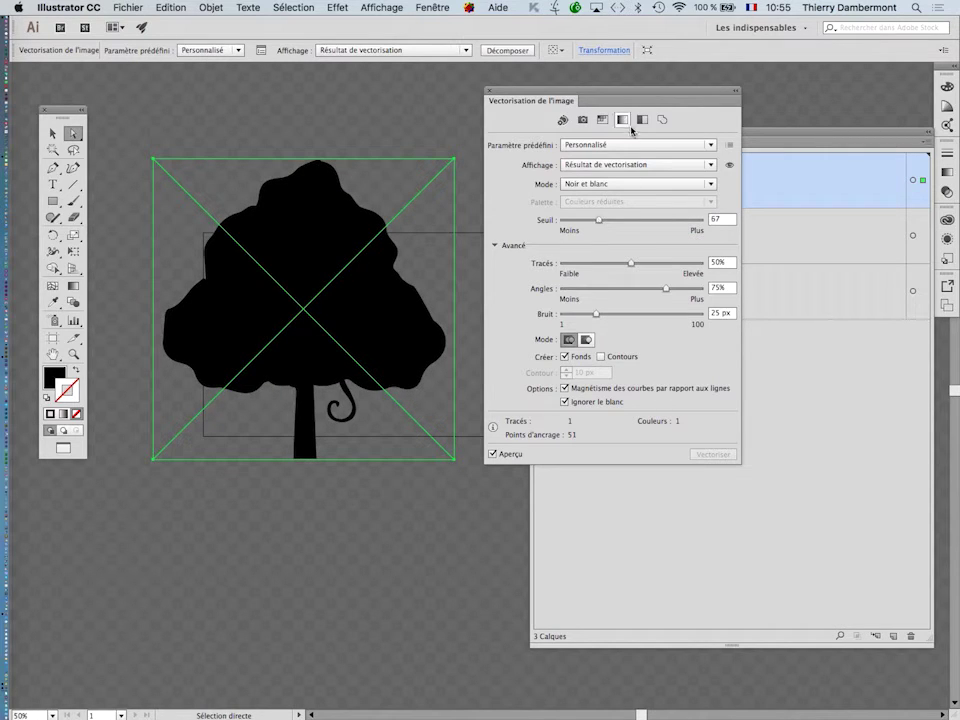
key(super)
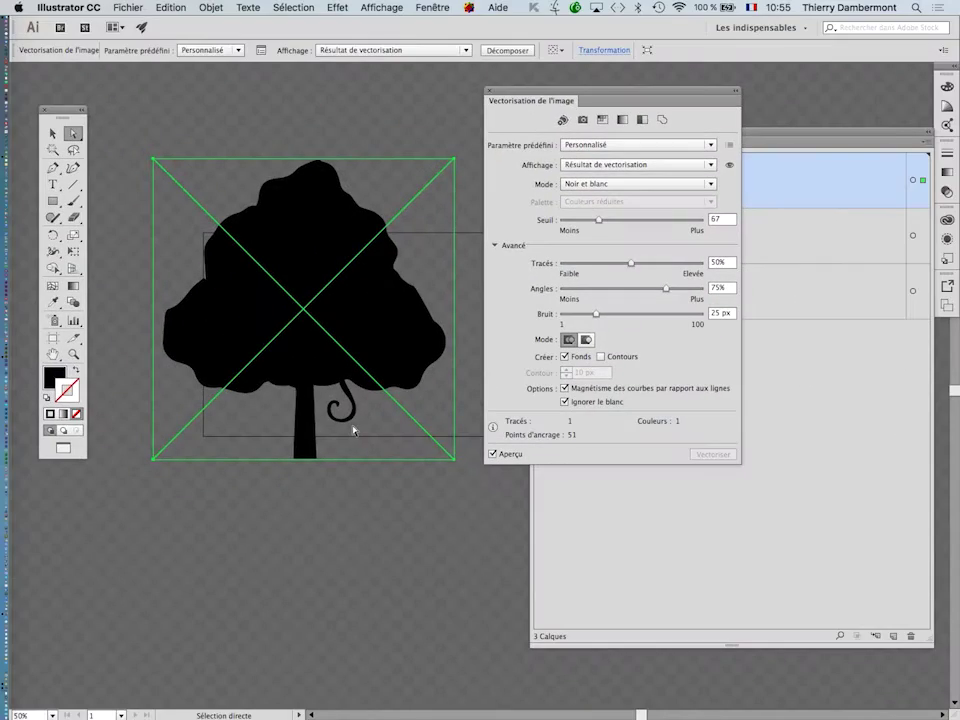
Step: Hide the travail en cours layer and reposition the layer list and tracing settings beside the tree
drag(516, 93, 710, 315)
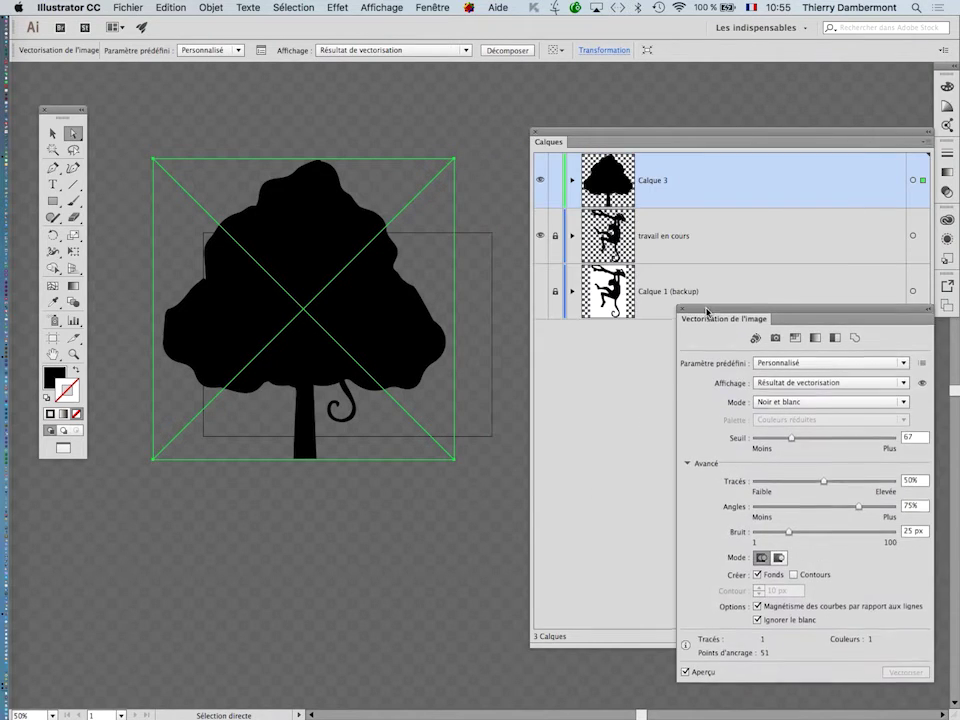
click(539, 236)
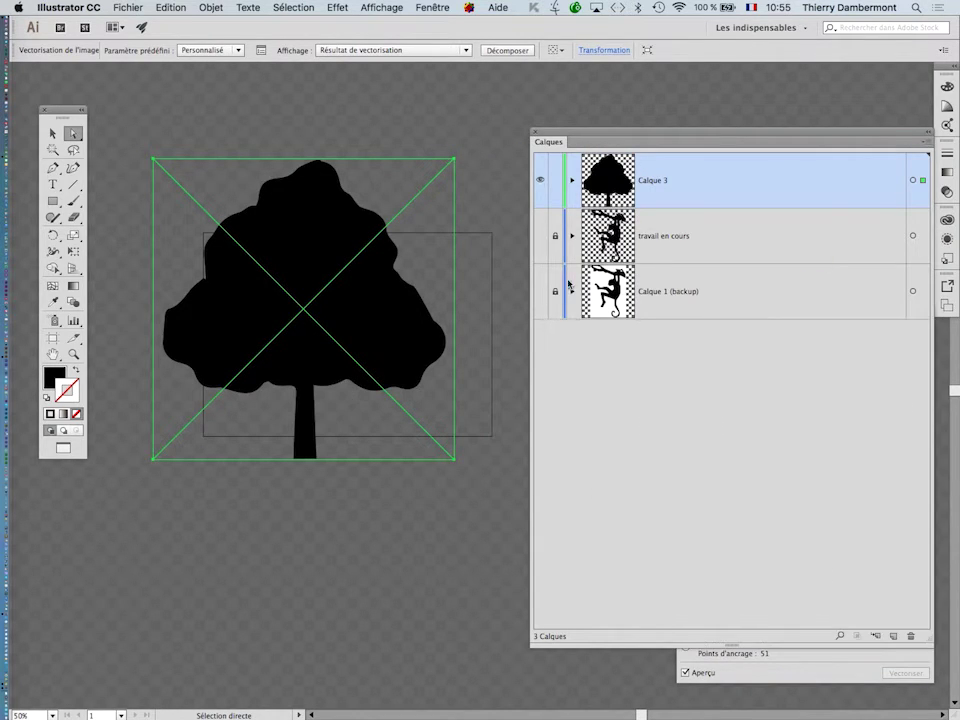
drag(799, 136, 753, 128)
drag(897, 316, 675, 100)
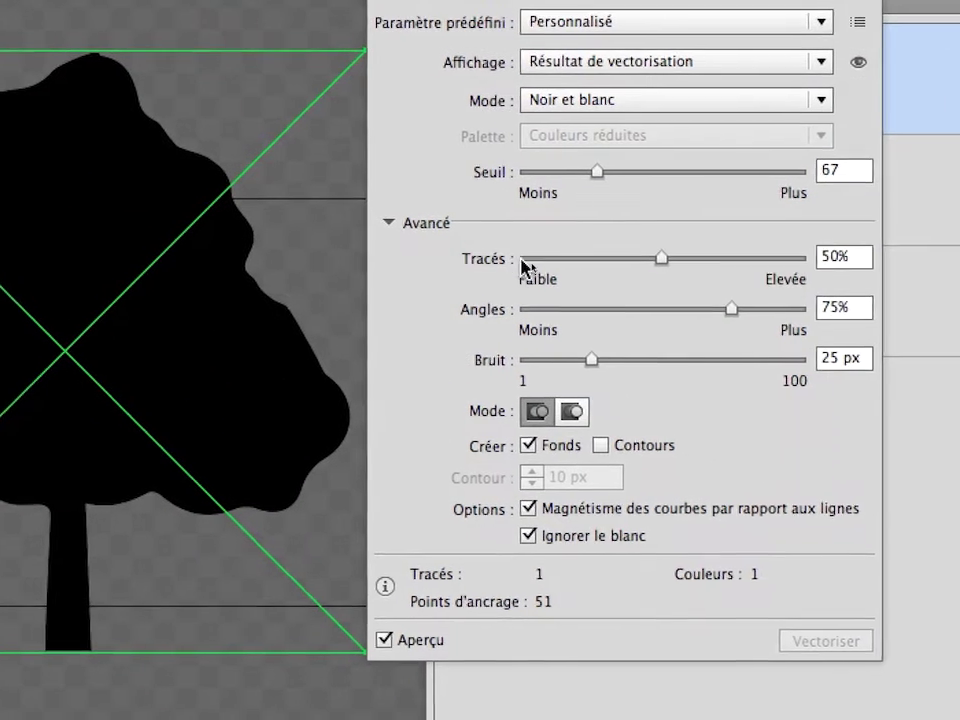
Step: Try path fidelity values of 12% and 75% for the tree tracing, and set it to 88%
click(549, 263)
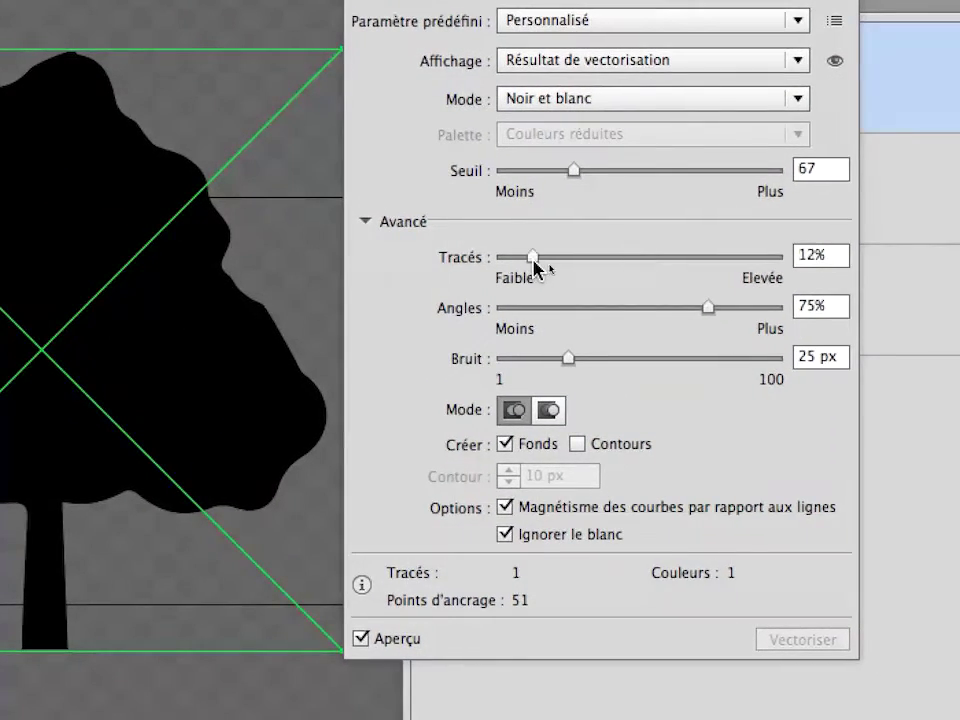
drag(564, 268, 669, 262)
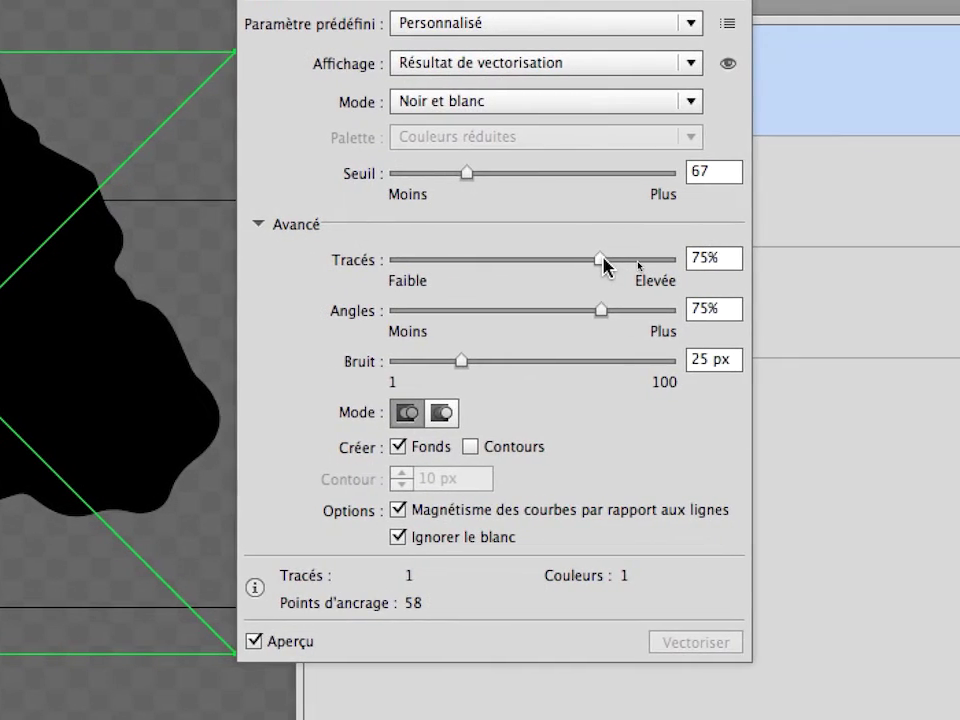
drag(605, 265, 638, 265)
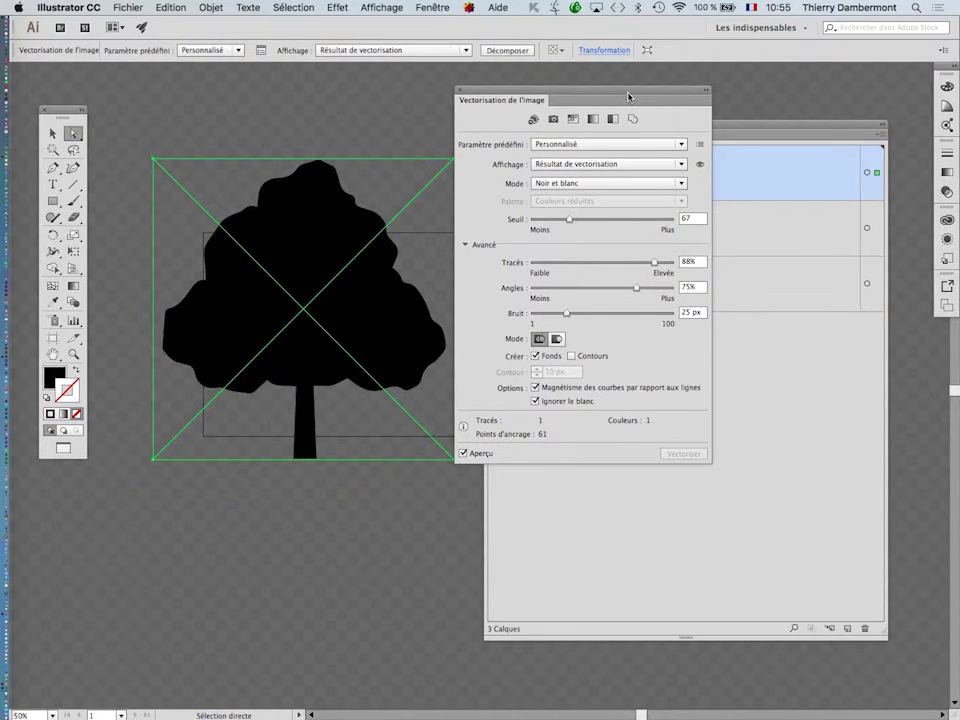
Step: Try the tree tracing with Tracés at 1%, and with Tracés at 87% and Angles at 98%
drag(628, 97, 581, 74)
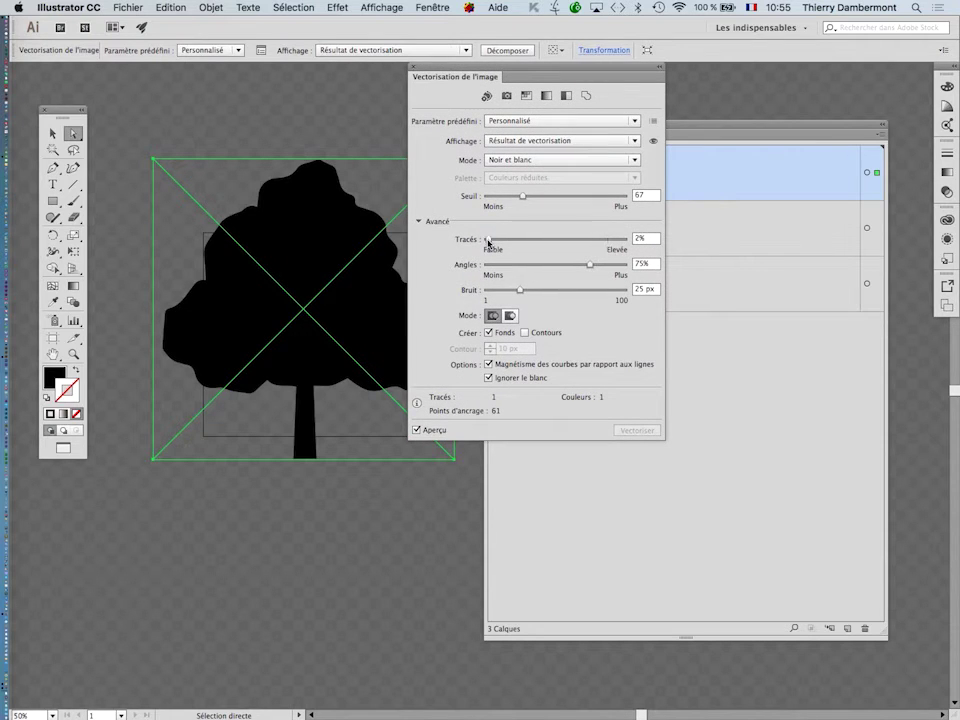
drag(488, 242, 480, 242)
drag(470, 76, 571, 76)
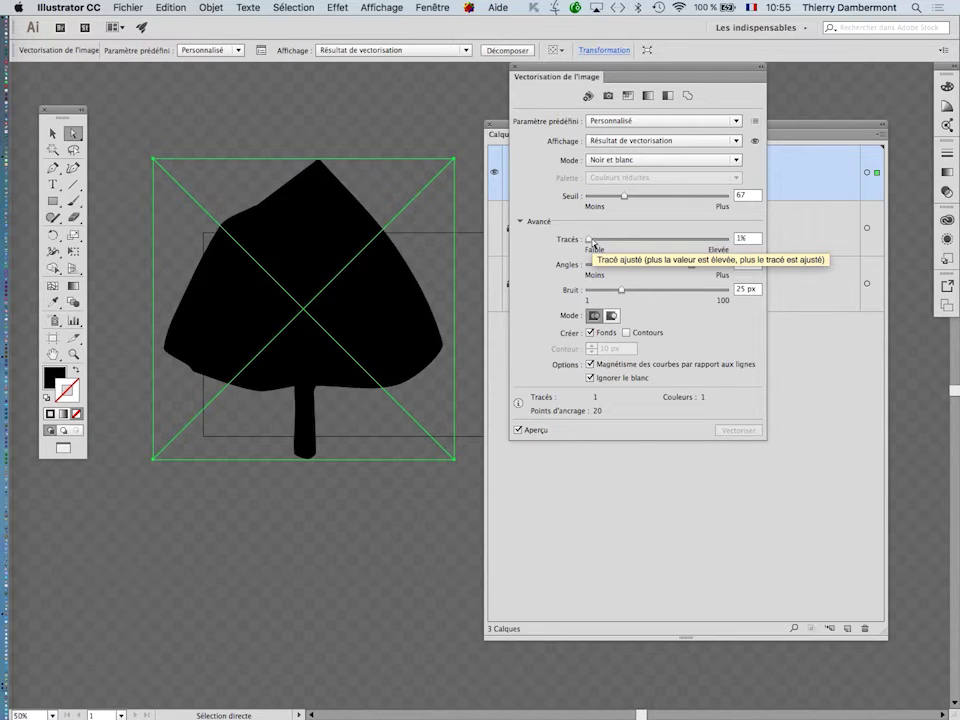
drag(593, 242, 633, 267)
drag(722, 268, 725, 266)
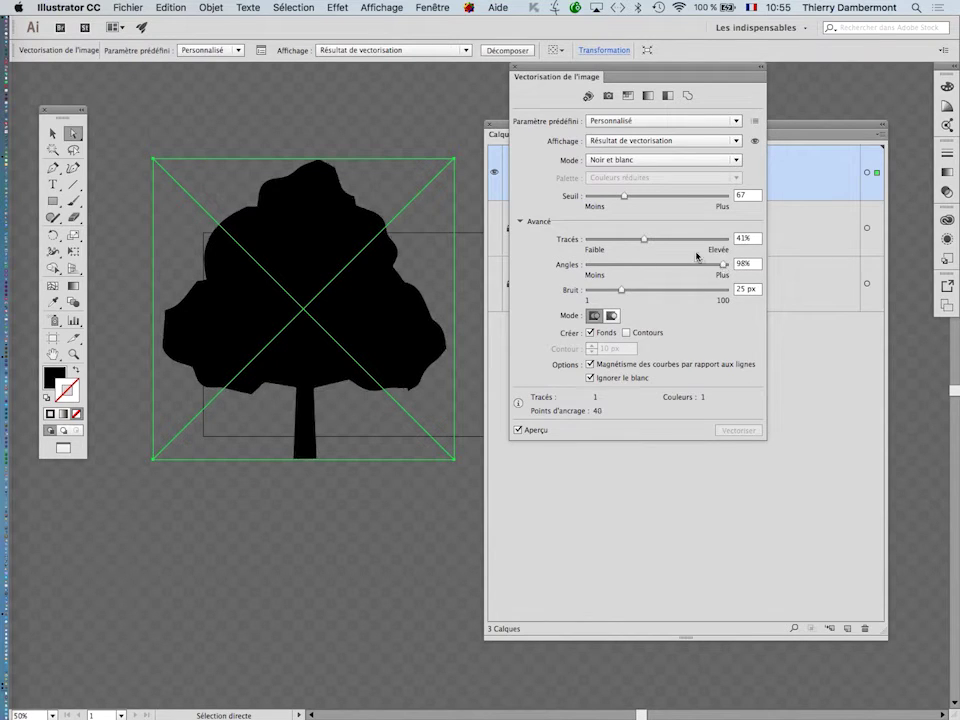
drag(643, 240, 705, 243)
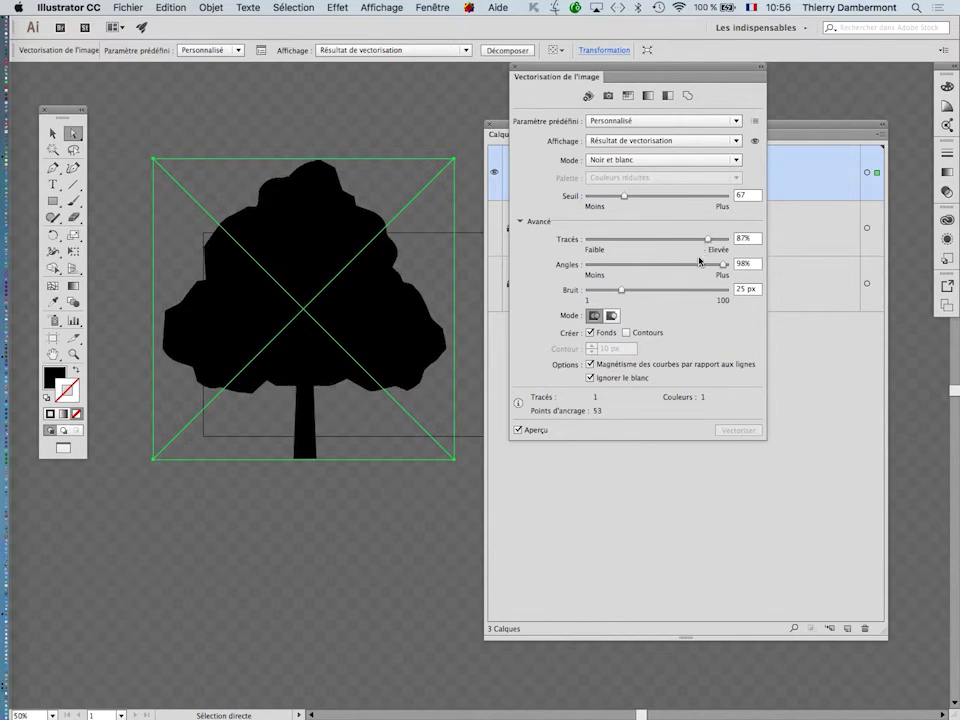
Step: Set the tree tracing to Tracés 9%, Angles 95% and Bruit 49 px
click(601, 242)
mouse_move(632, 264)
mouse_down()
mouse_move(704, 264)
mouse_move(591, 266)
mouse_move(683, 265)
mouse_up()
mouse_move(621, 291)
mouse_down()
mouse_move(724, 292)
mouse_move(603, 290)
mouse_move(652, 290)
mouse_up()
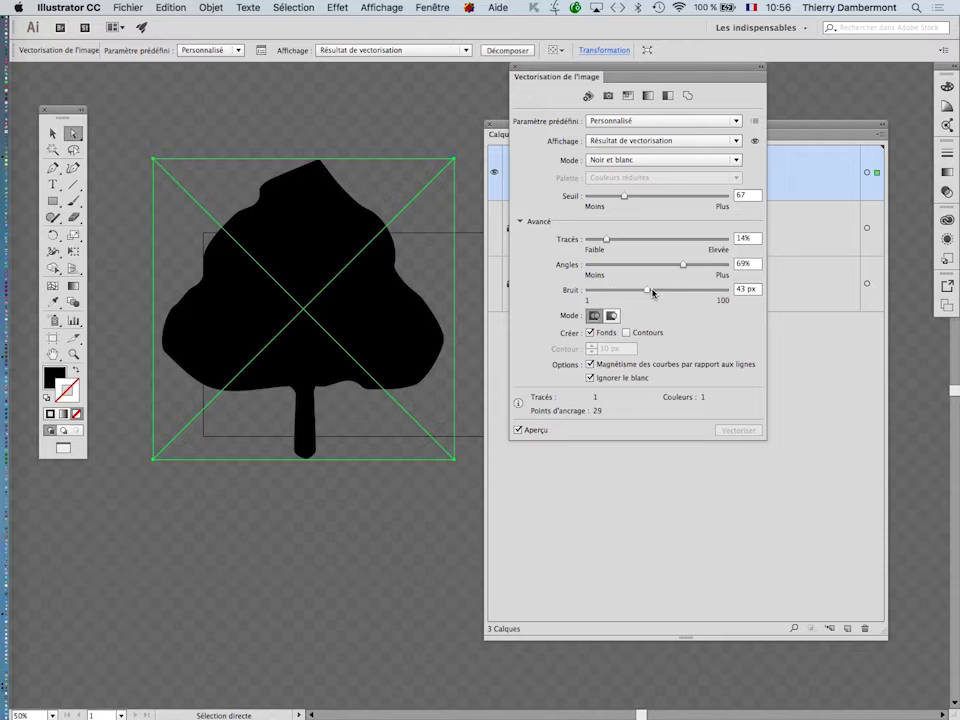
click(640, 241)
drag(640, 240, 601, 241)
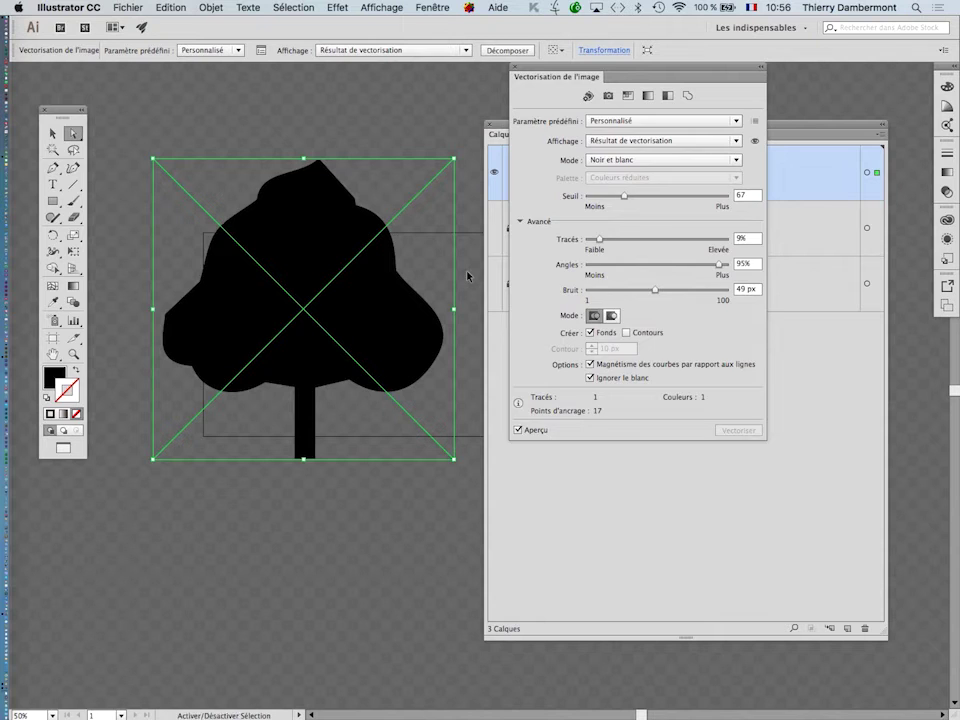
Step: Collapse the image tracing panel below the tree and place the layers panel beside the artwork
click(497, 134)
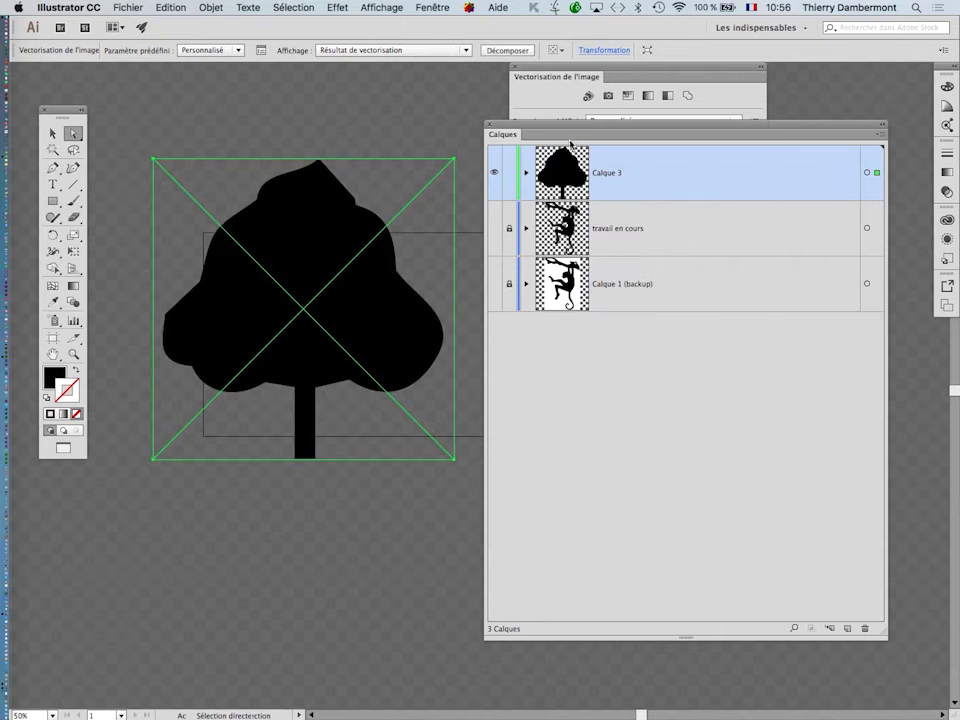
drag(570, 129, 796, 494)
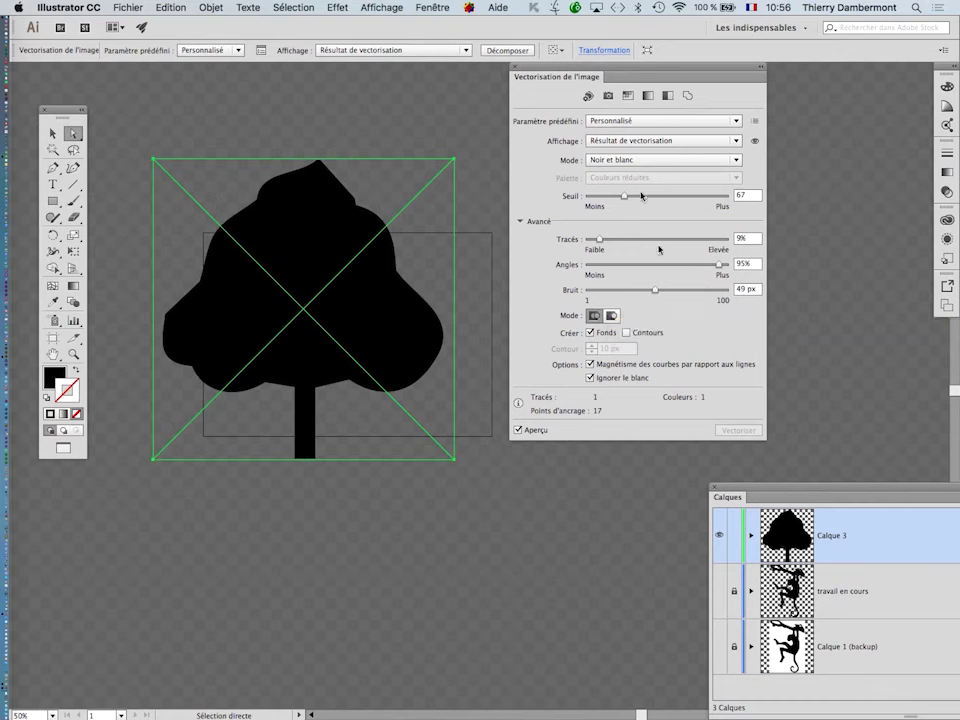
drag(634, 68, 613, 87)
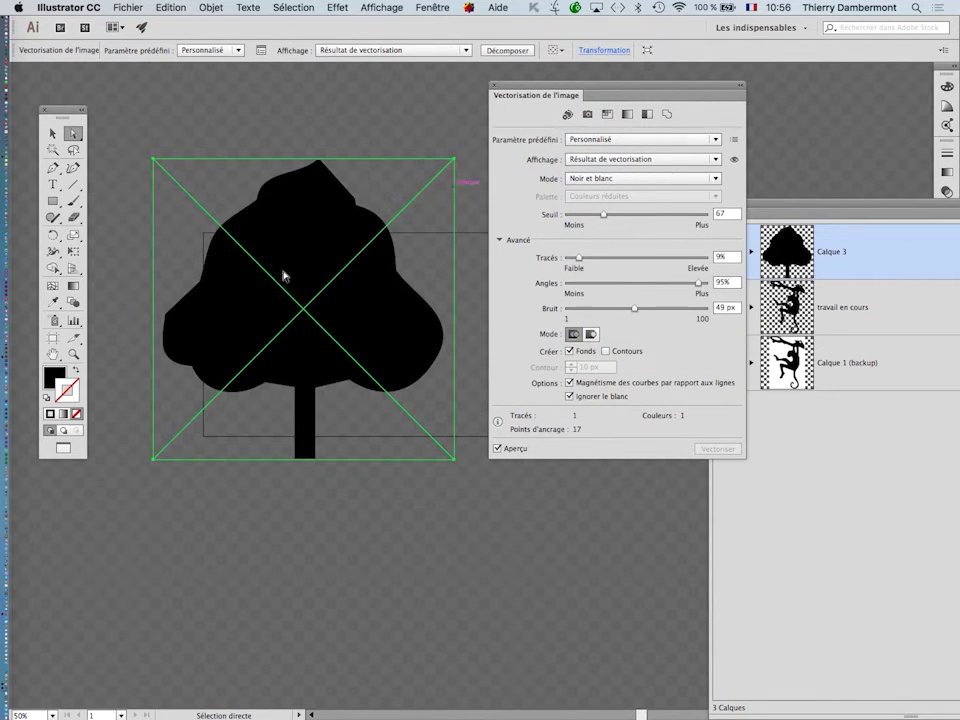
click(211, 7)
click(207, 7)
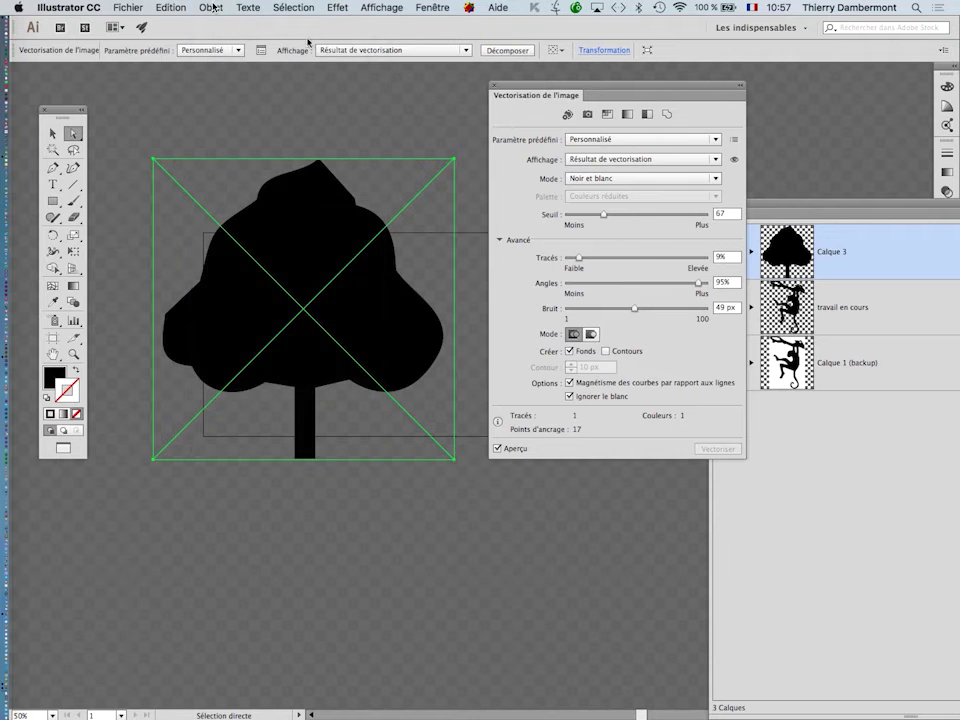
drag(652, 90, 281, 489)
double_click(281, 489)
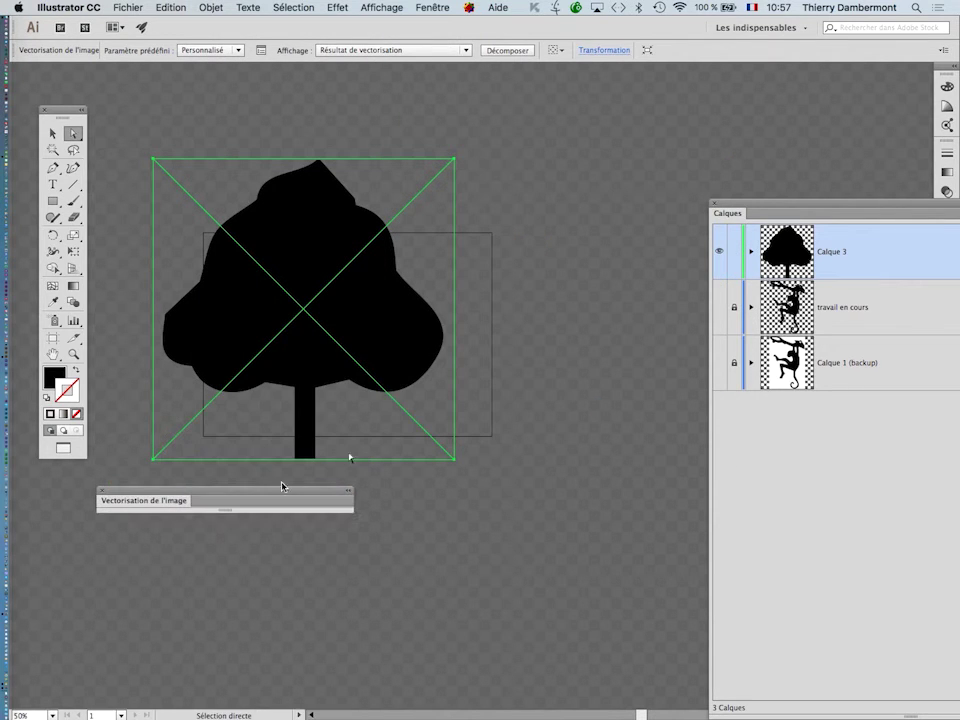
drag(782, 207, 555, 125)
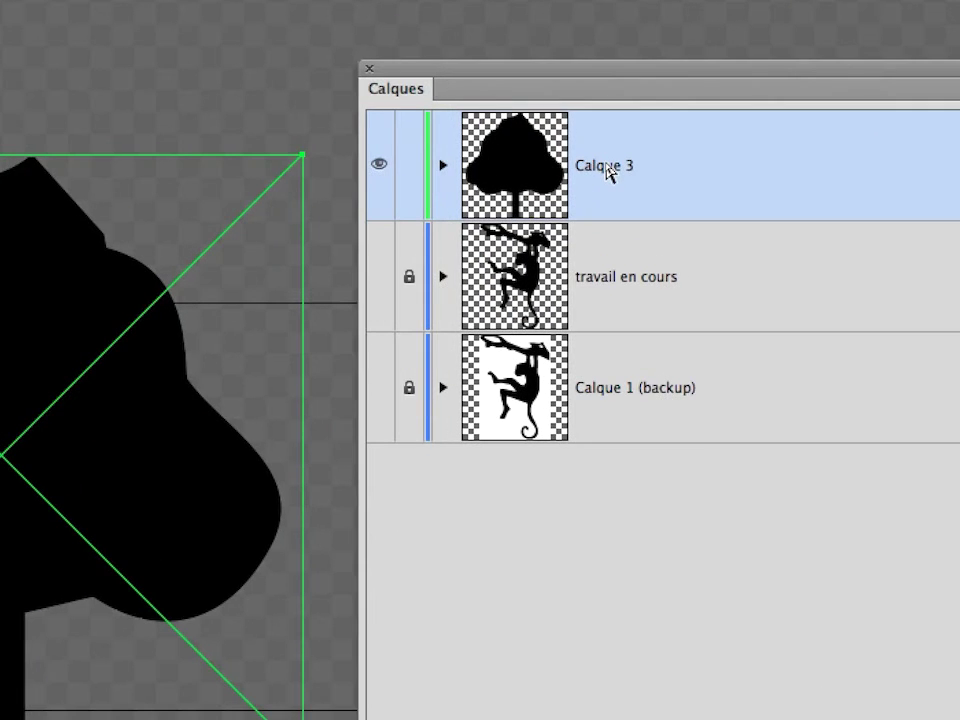
Step: Rename the tree layer Calque 3 as "Calque 3 (backup)"
double_click(605, 166)
click(622, 163)
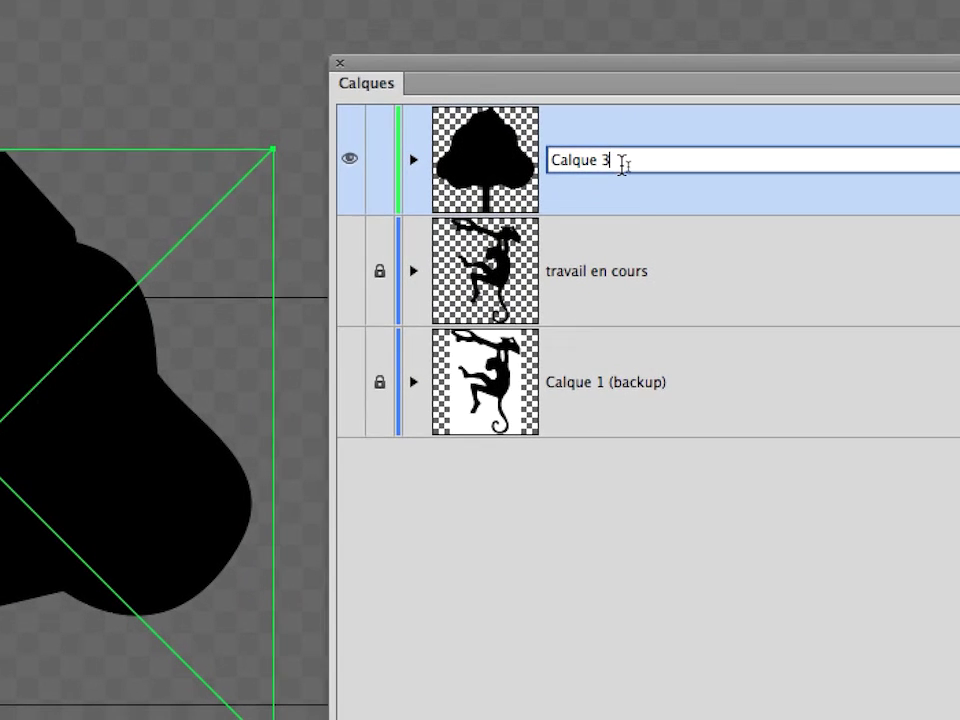
text((backu)
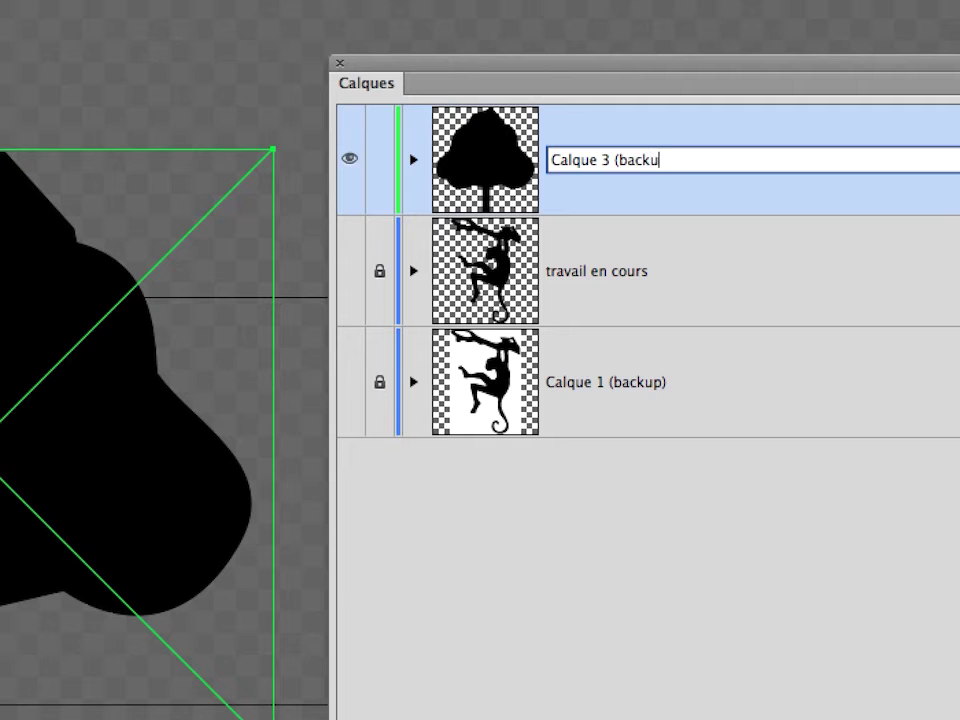
text(p))
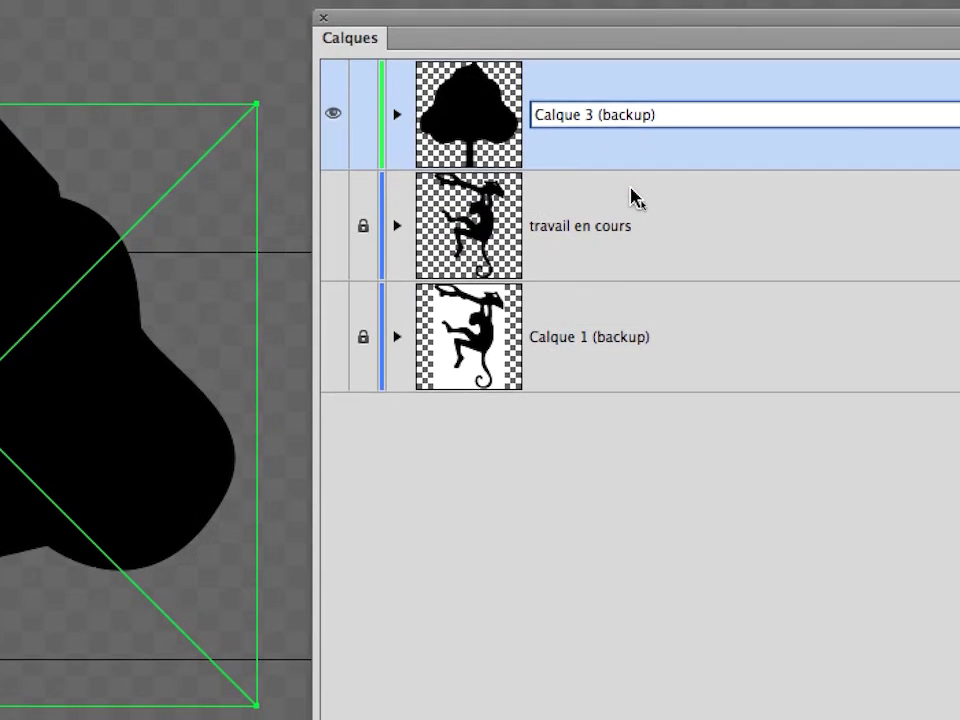
click(643, 243)
Step: Duplicate the tree backup layer and name the copy "travail en cours arbre"
drag(710, 182, 819, 246)
drag(745, 242, 774, 516)
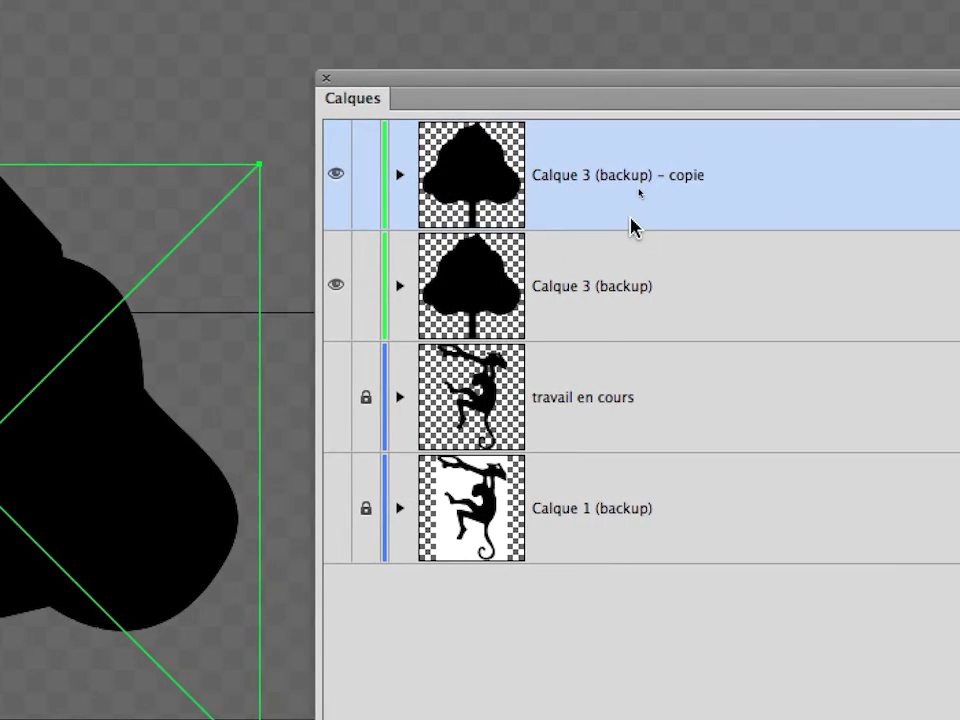
double_click(644, 175)
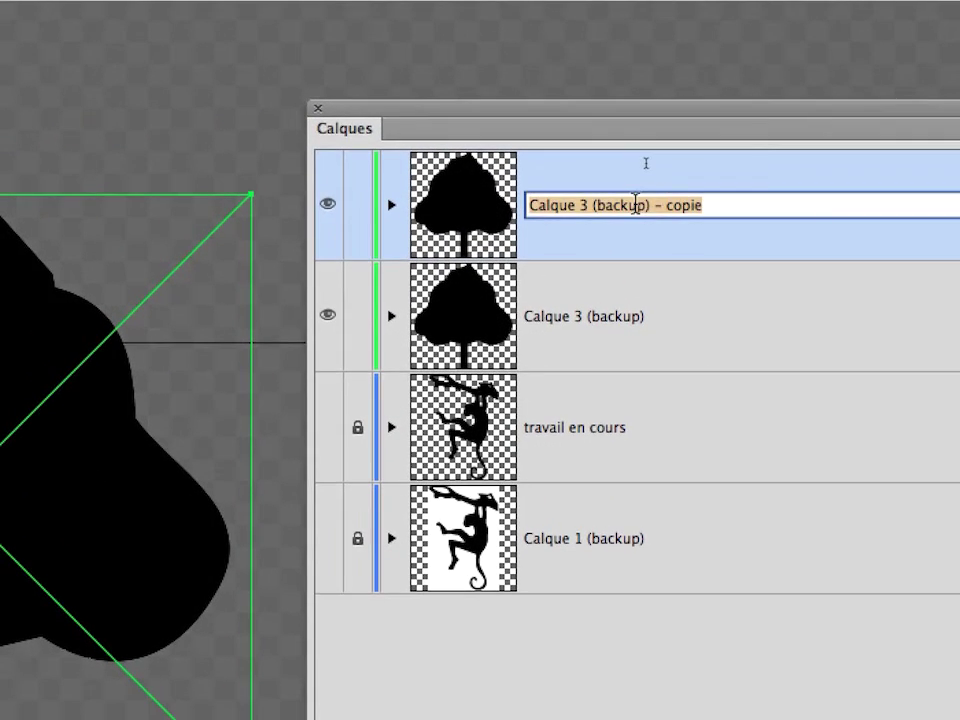
text(travail en cours arbre)
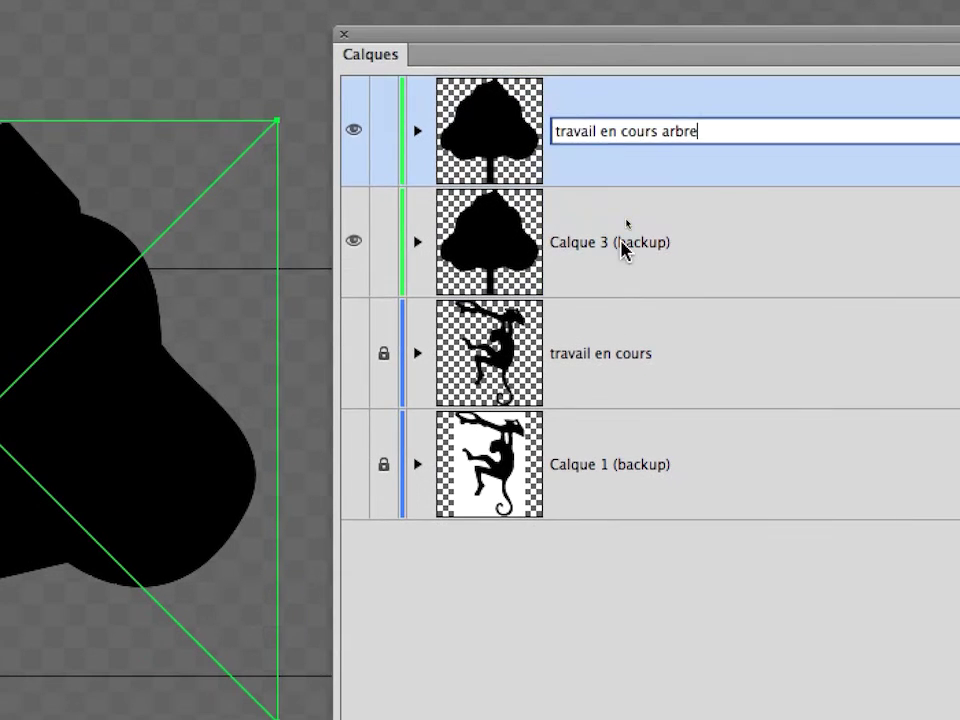
Step: Rename the original tree layer "Calque 3 (backup)" as "(backup arbre)"
click(589, 324)
double_click(587, 318)
drag(619, 245, 553, 247)
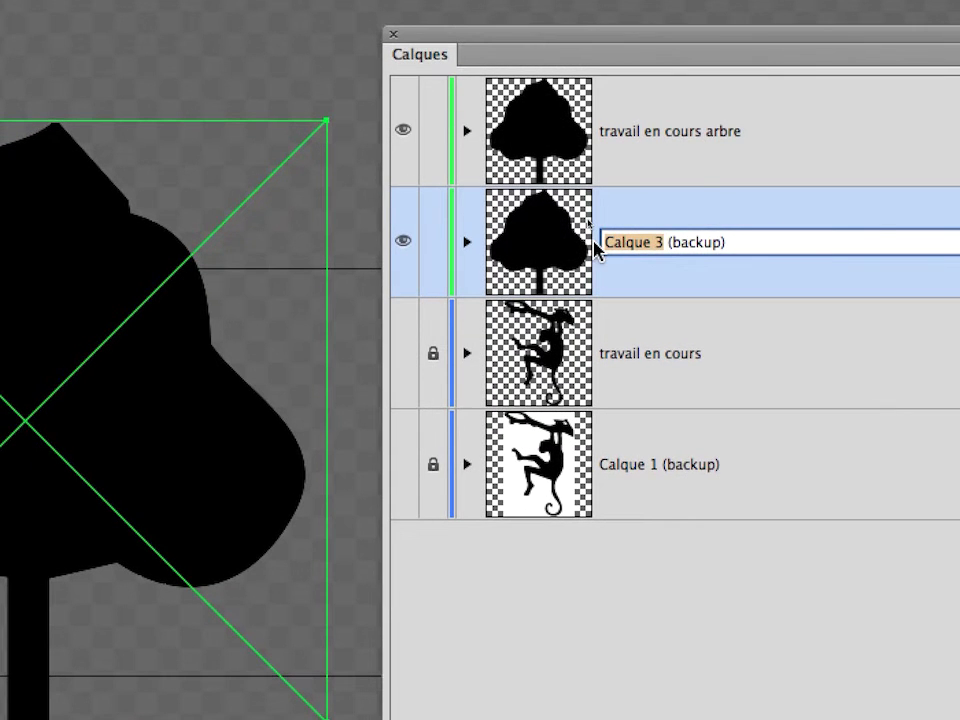
key(BackSpace)
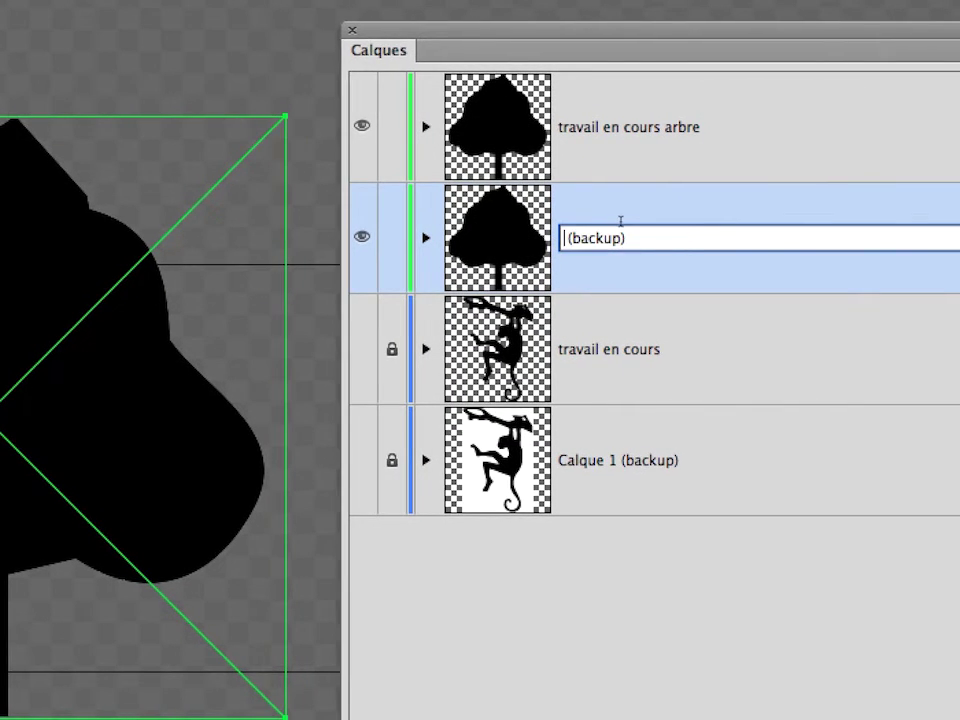
key(Delete)
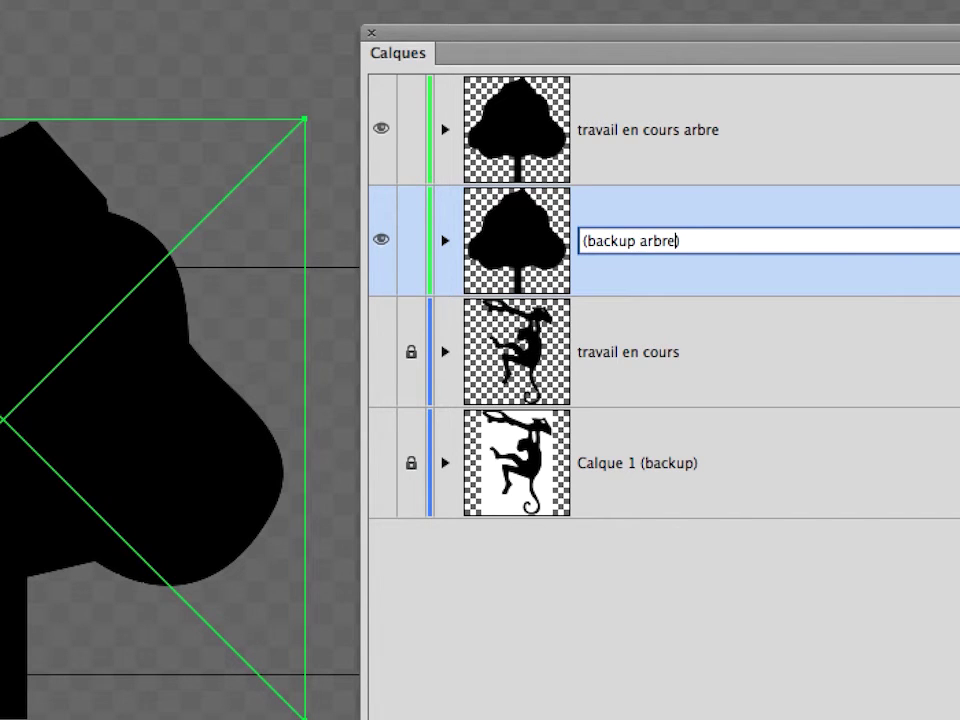
Step: Rename the monkey backup layer "Calque 1 (backup)" as "(backup singe)"
double_click(627, 458)
double_click(631, 466)
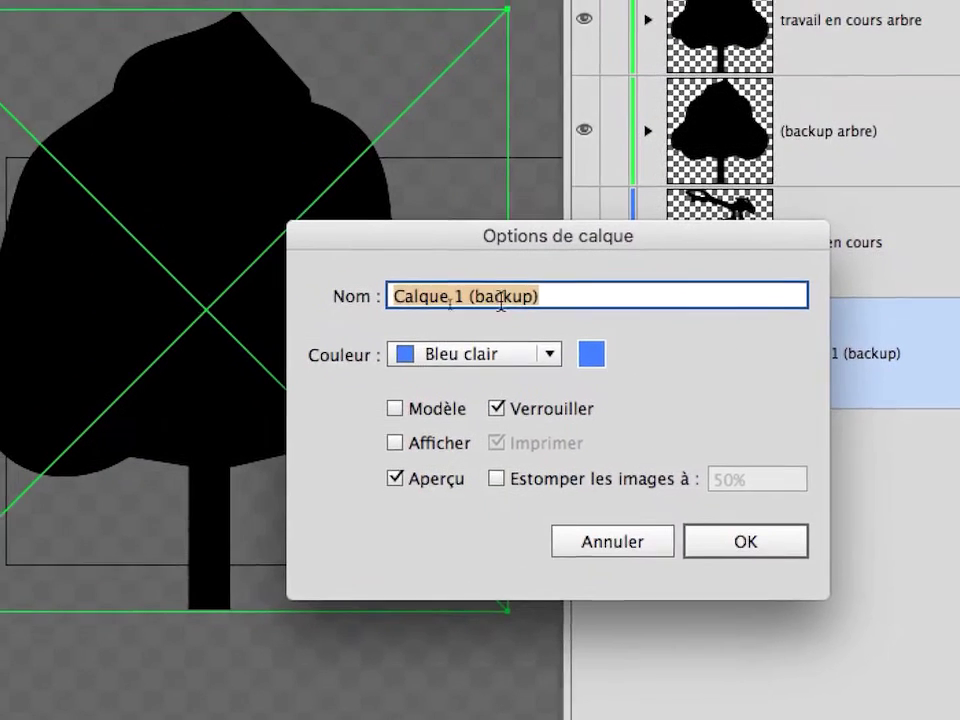
click(267, 261)
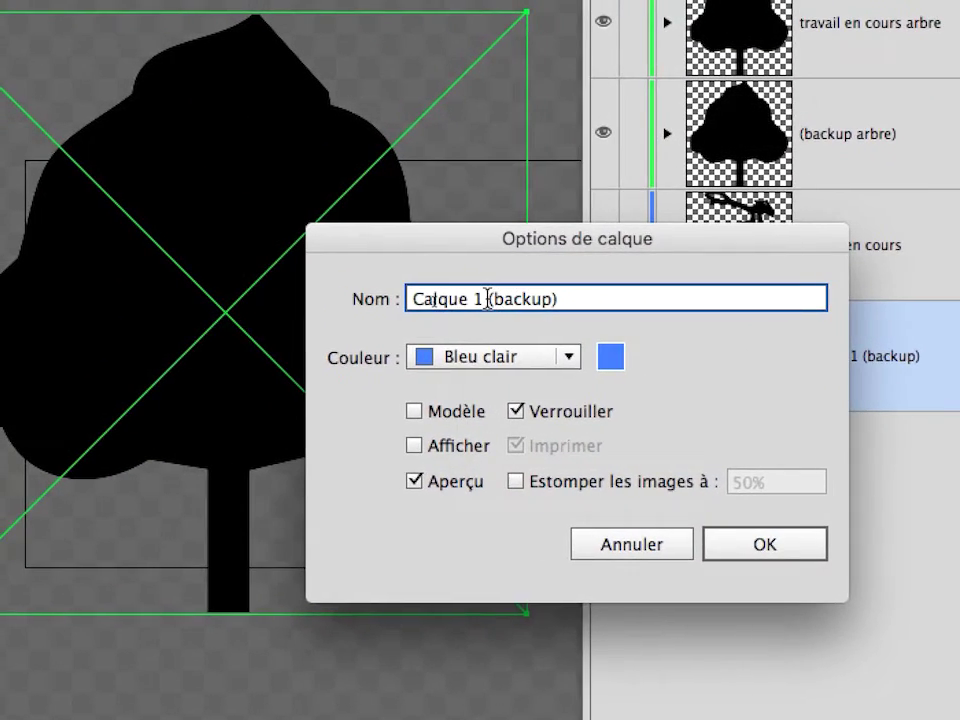
drag(487, 299, 414, 299)
key(BackSpace)
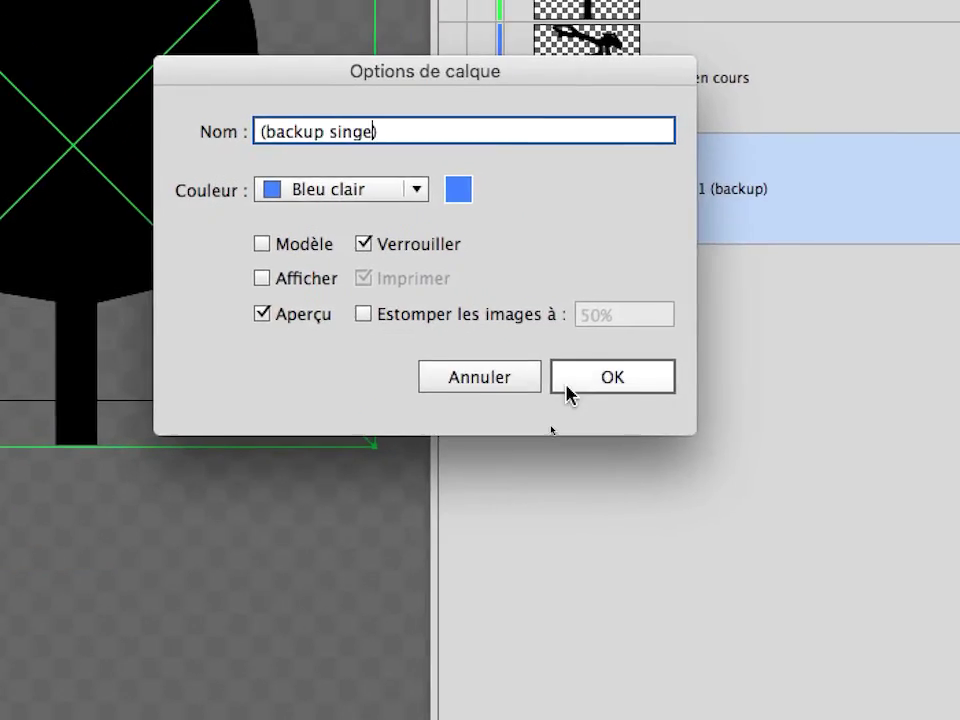
click(722, 556)
Step: Move the "(backup arbre)" layer directly above "(backup singe)", then hide and lock it
click(618, 245)
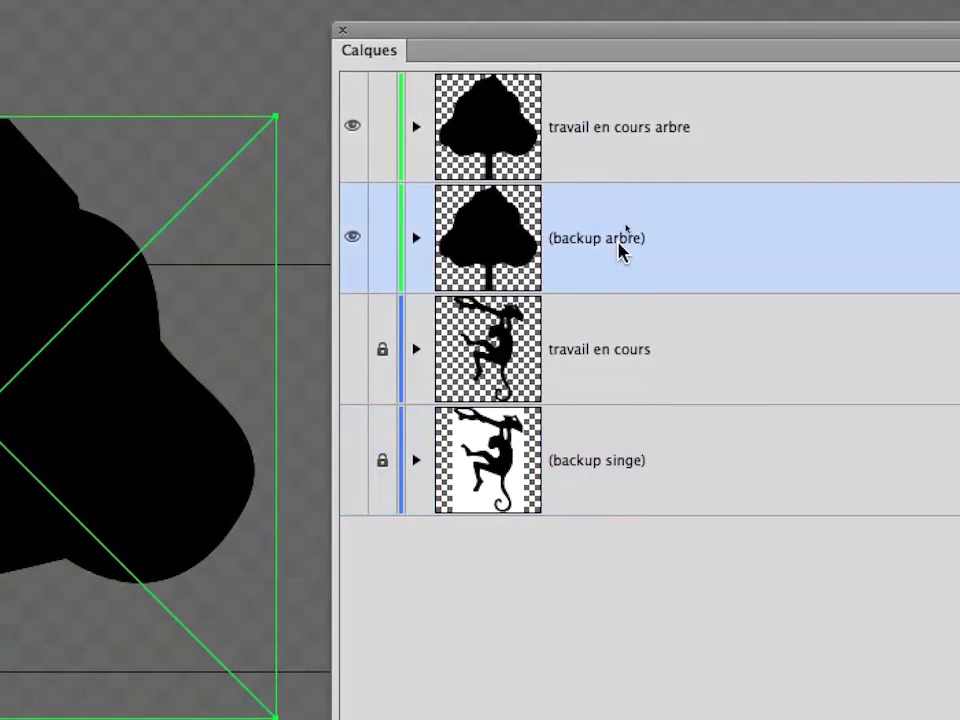
drag(620, 250, 619, 401)
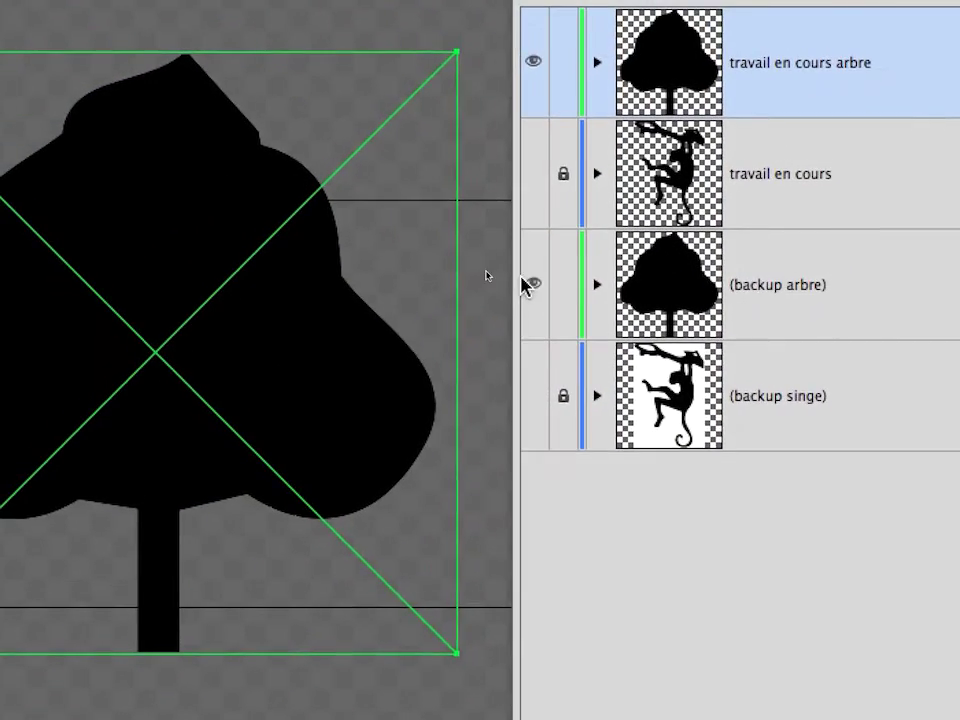
click(532, 284)
click(562, 286)
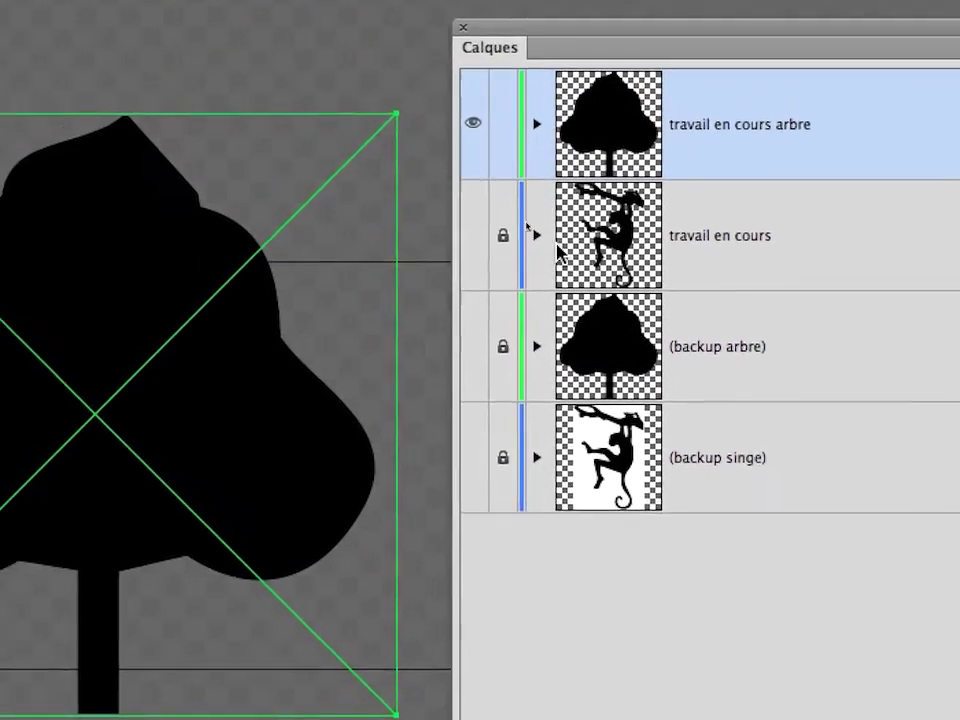
Step: Show and unlock the monkey layer "travail en cours" and make it the active layer, with the layers panel clear of the artwork
click(473, 235)
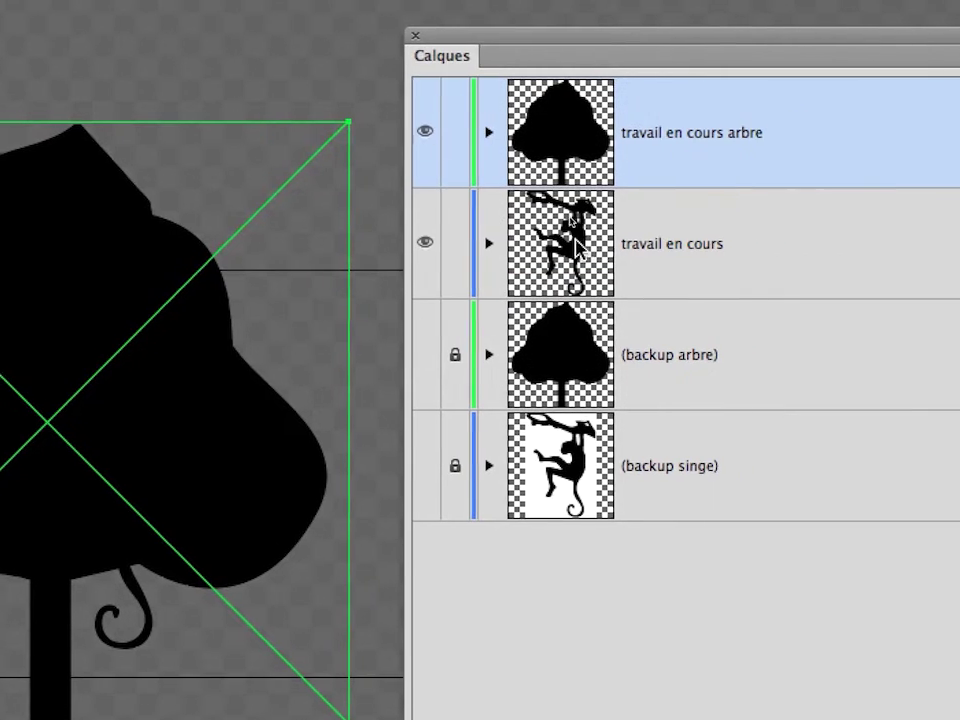
click(627, 242)
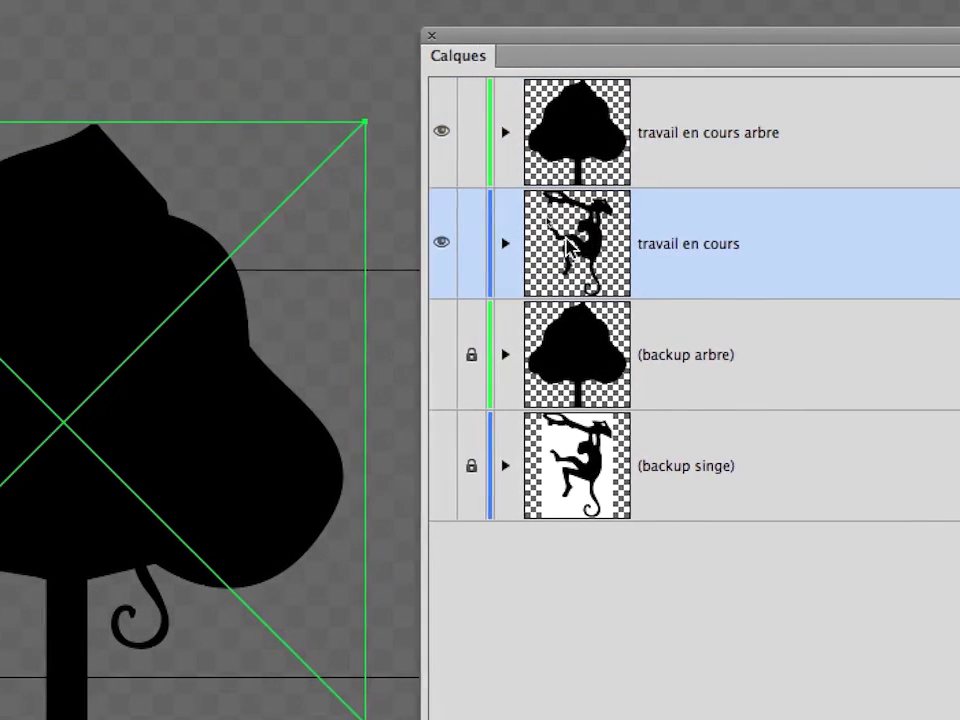
click(568, 143)
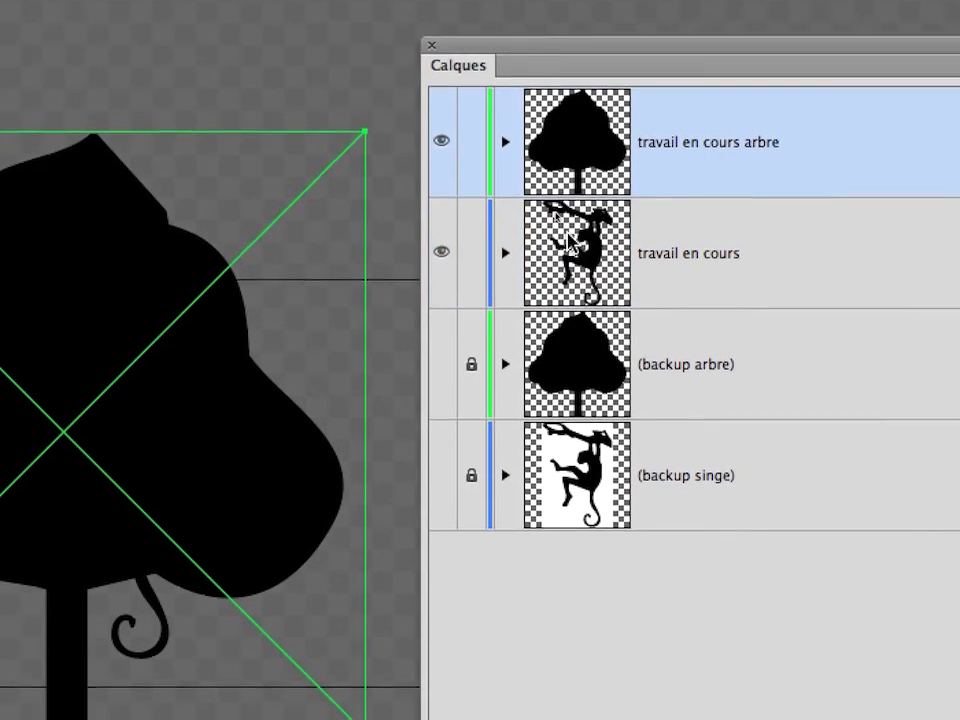
click(570, 243)
click(561, 140)
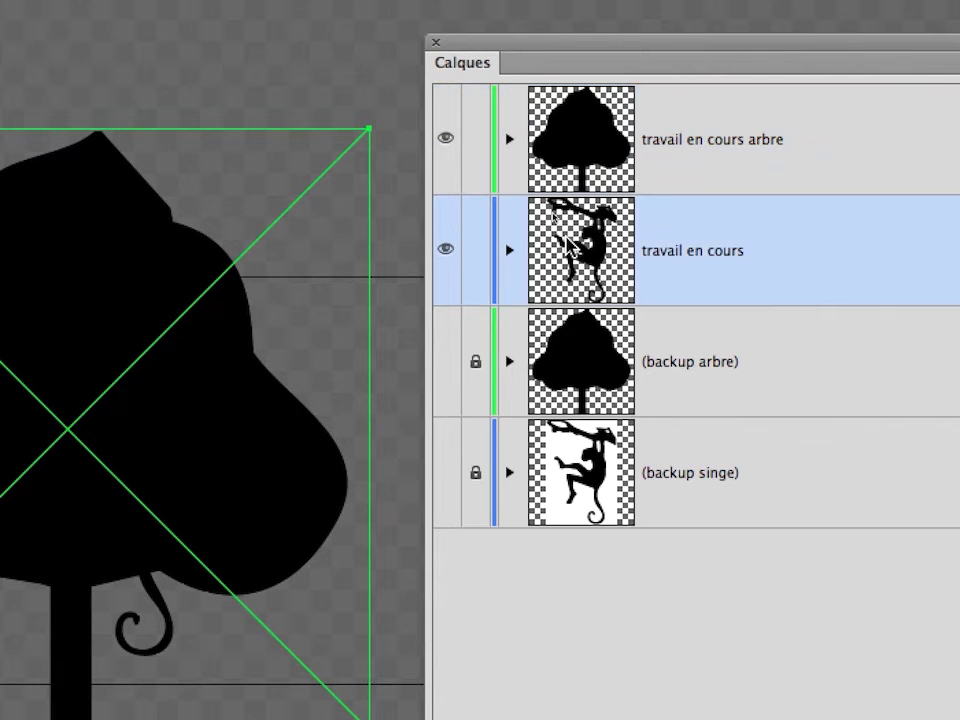
click(570, 148)
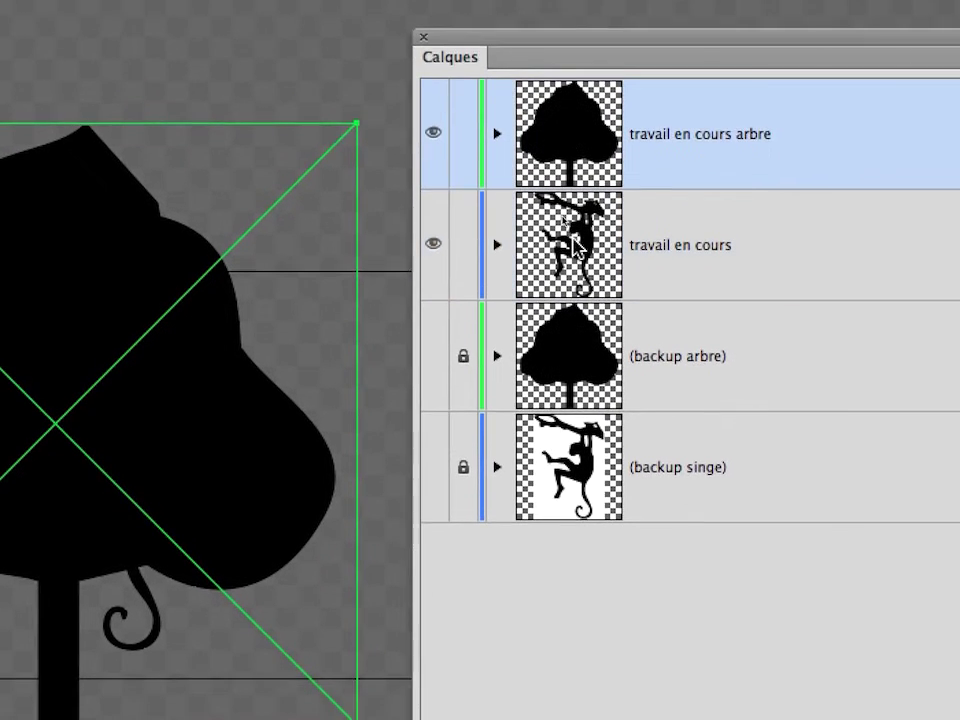
click(540, 288)
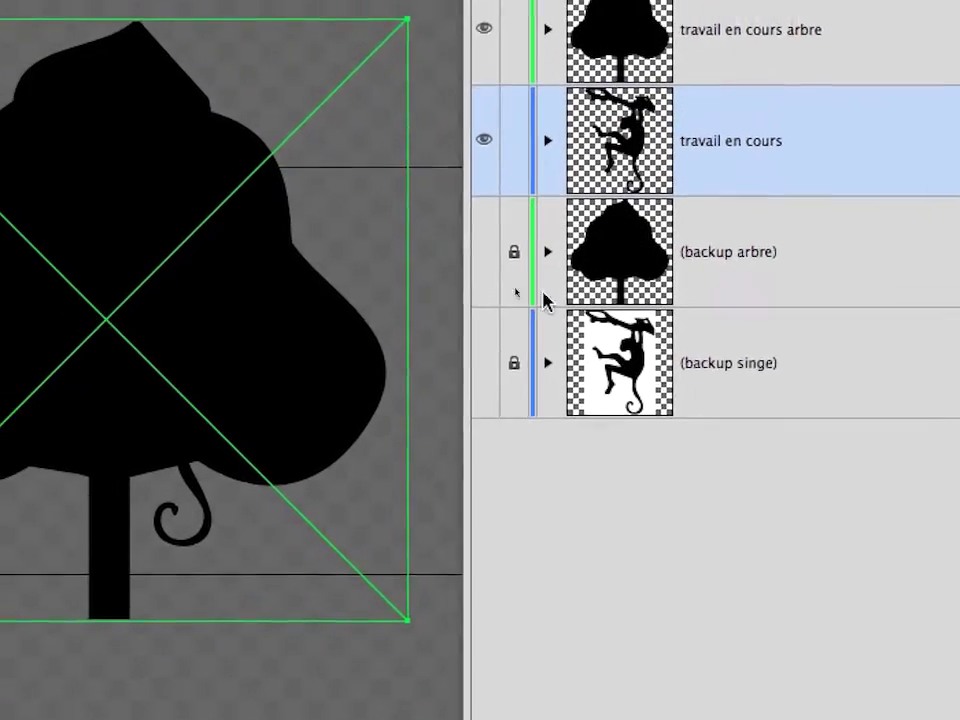
click(536, 322)
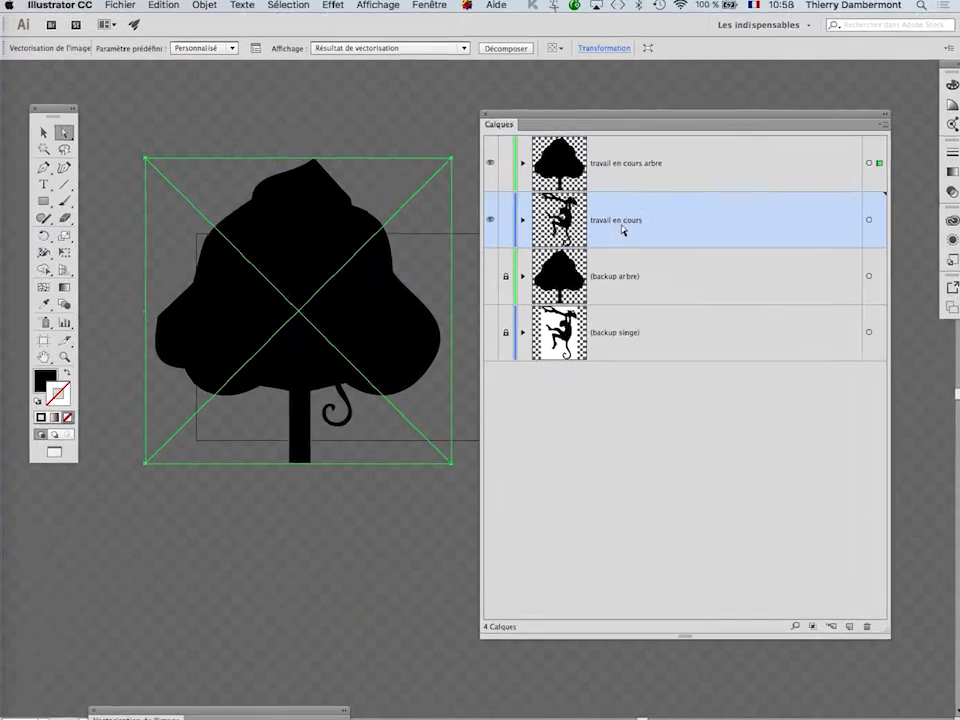
drag(632, 117, 660, 100)
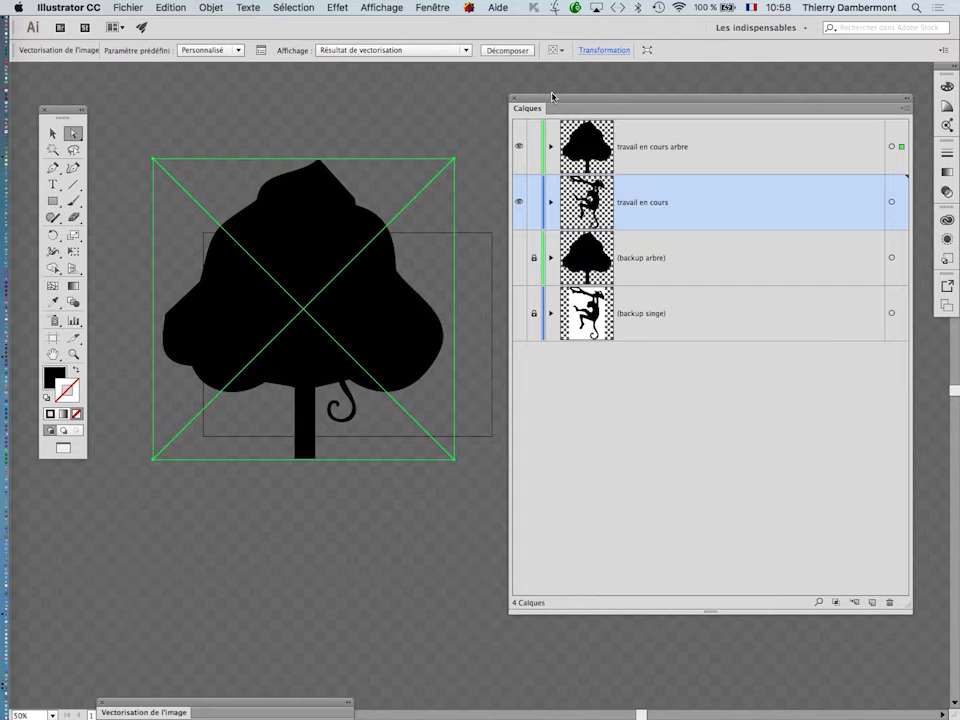
Step: Enter isolation mode on the tree tracing, then return to the full document
click(53, 133)
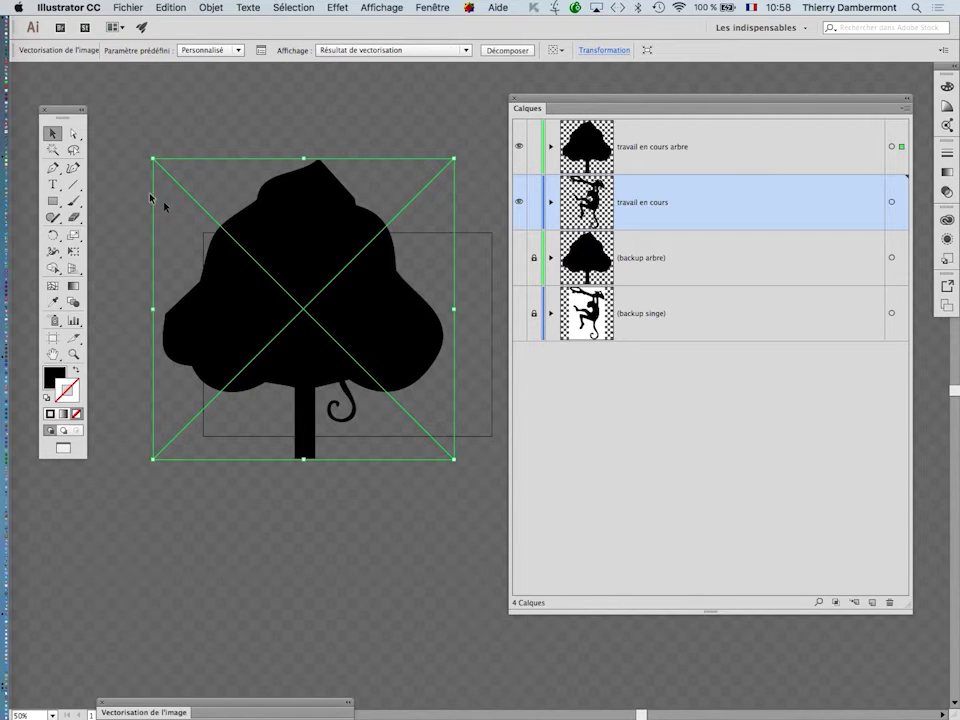
double_click(257, 222)
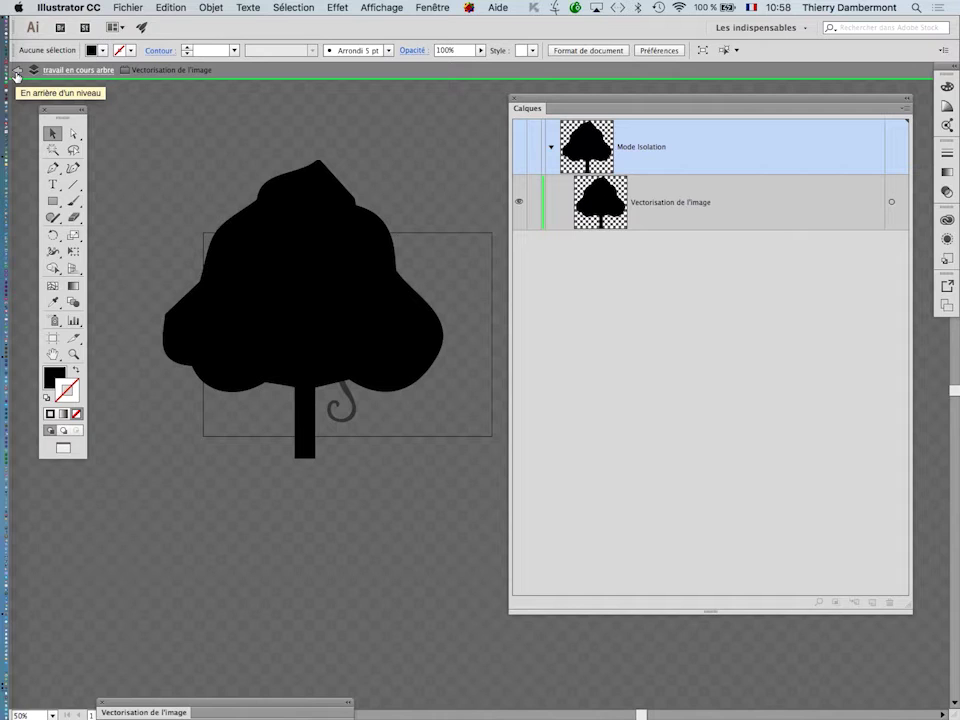
click(16, 75)
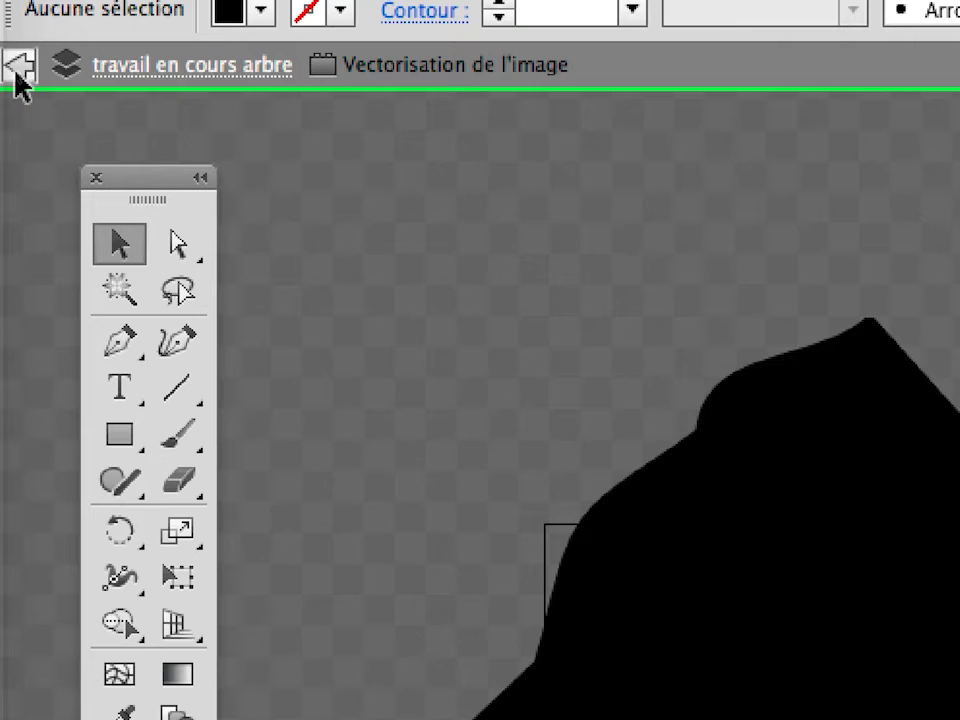
click(18, 68)
click(18, 70)
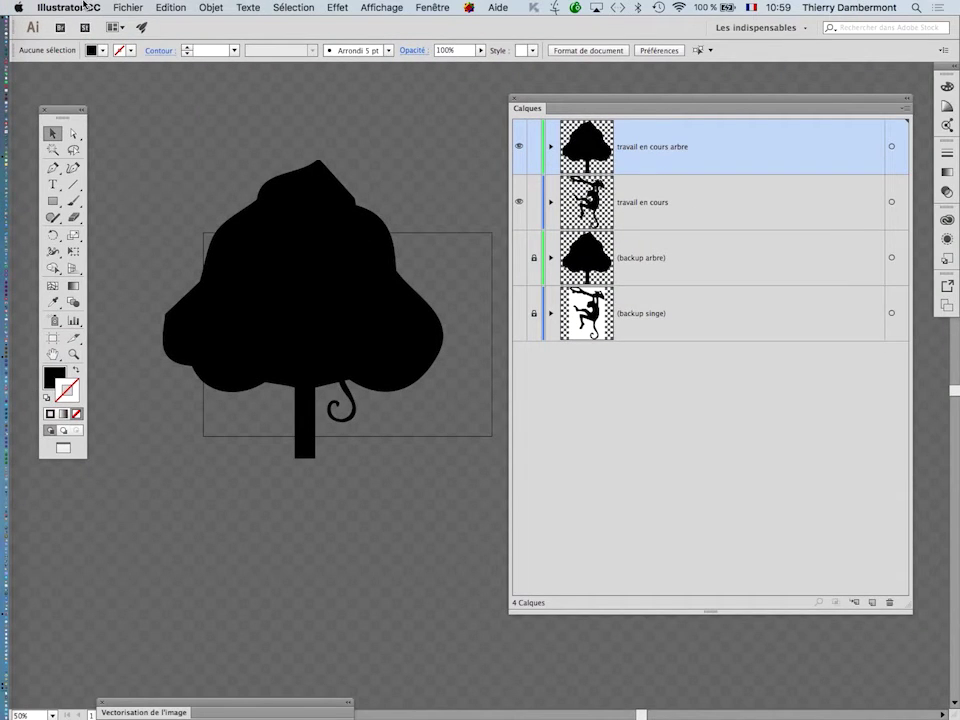
Step: Turn off the "Cliquer deux fois pour isoler" option in the general preferences
click(86, 7)
mouse_move(93, 47)
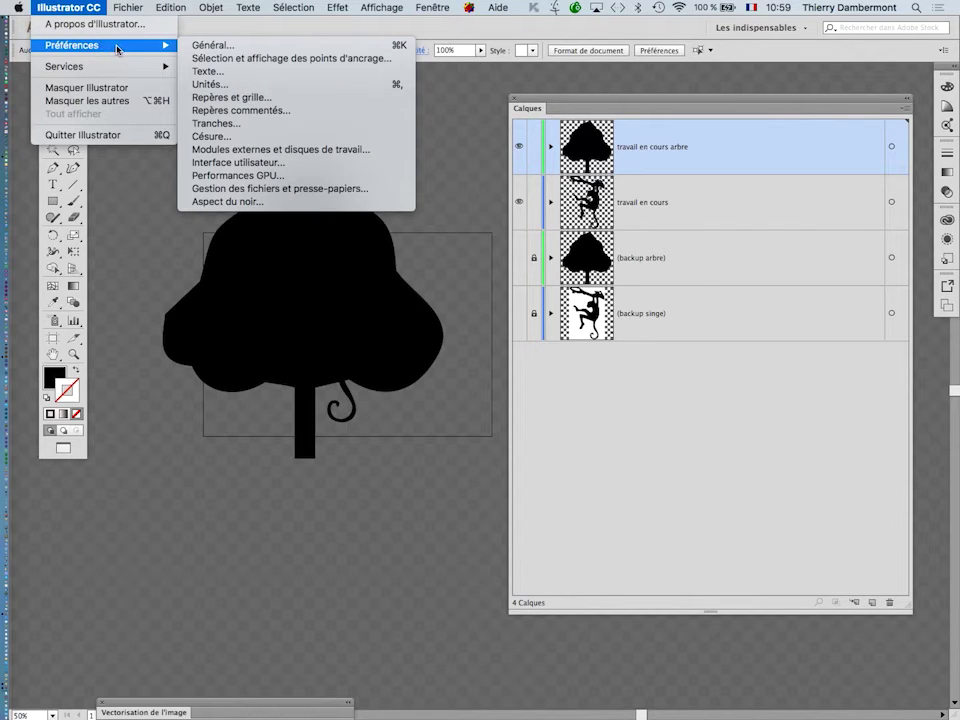
click(197, 47)
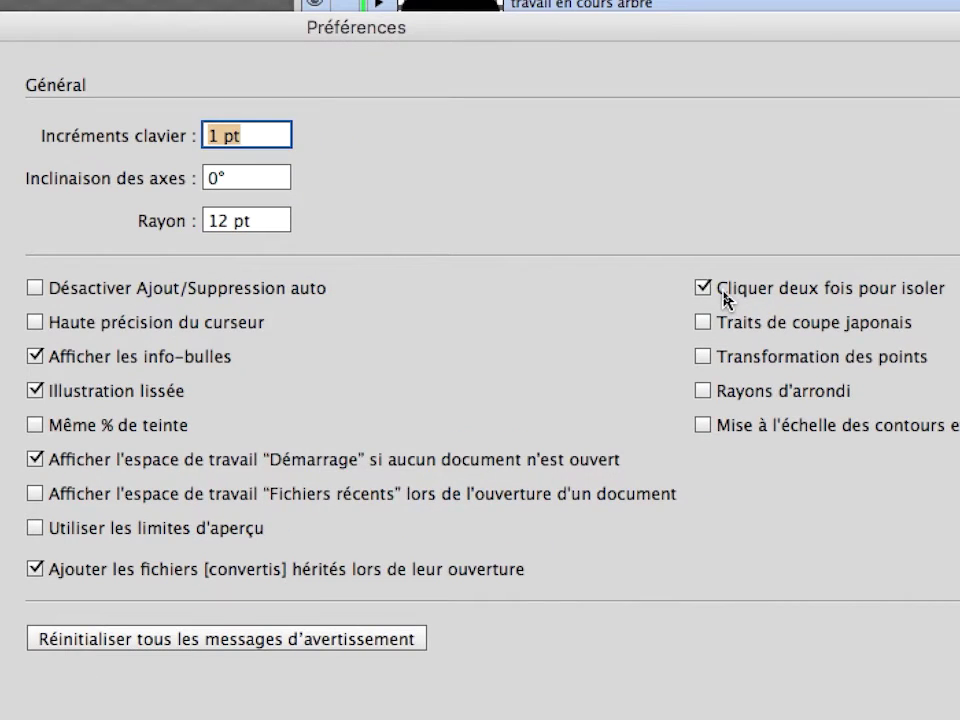
click(724, 292)
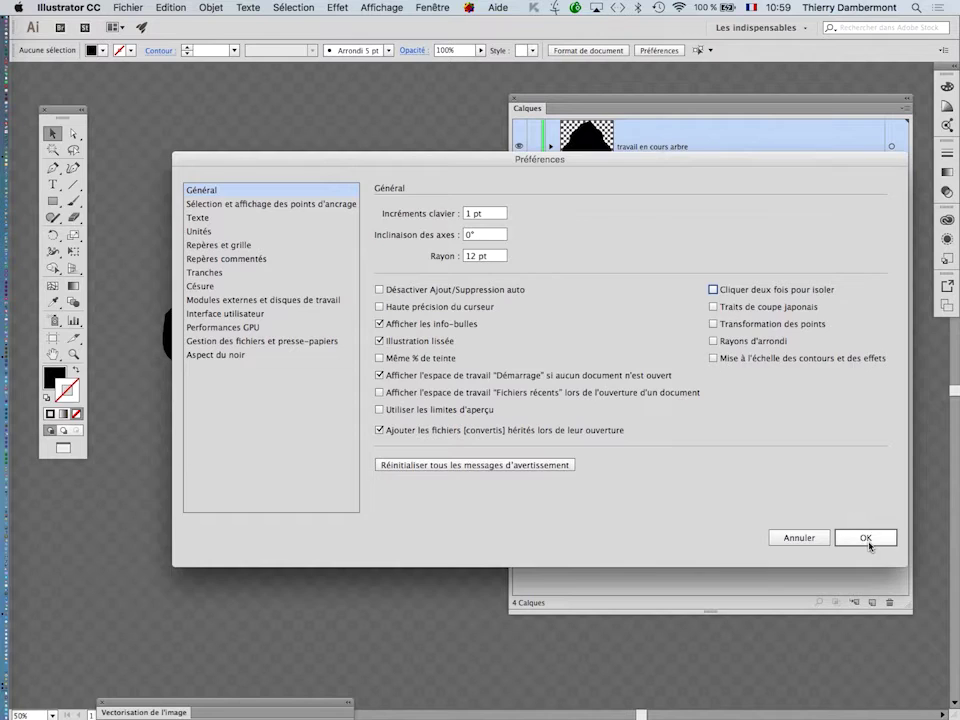
click(866, 545)
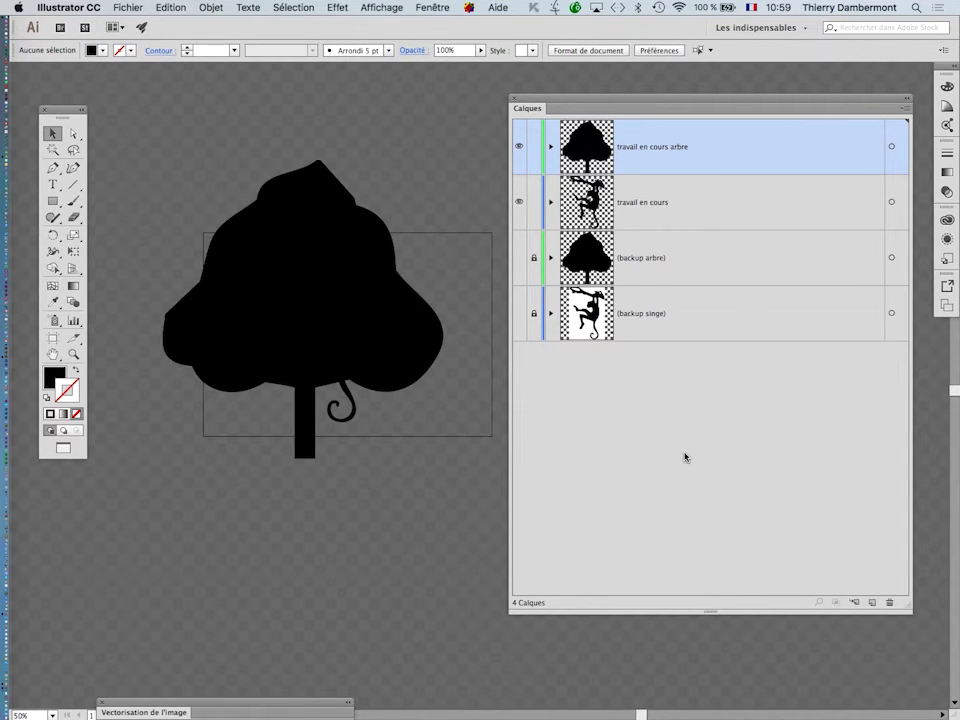
Step: Check the state of the "Cliquer deux fois pour isoler" option in the general preferences, then close them
click(75, 6)
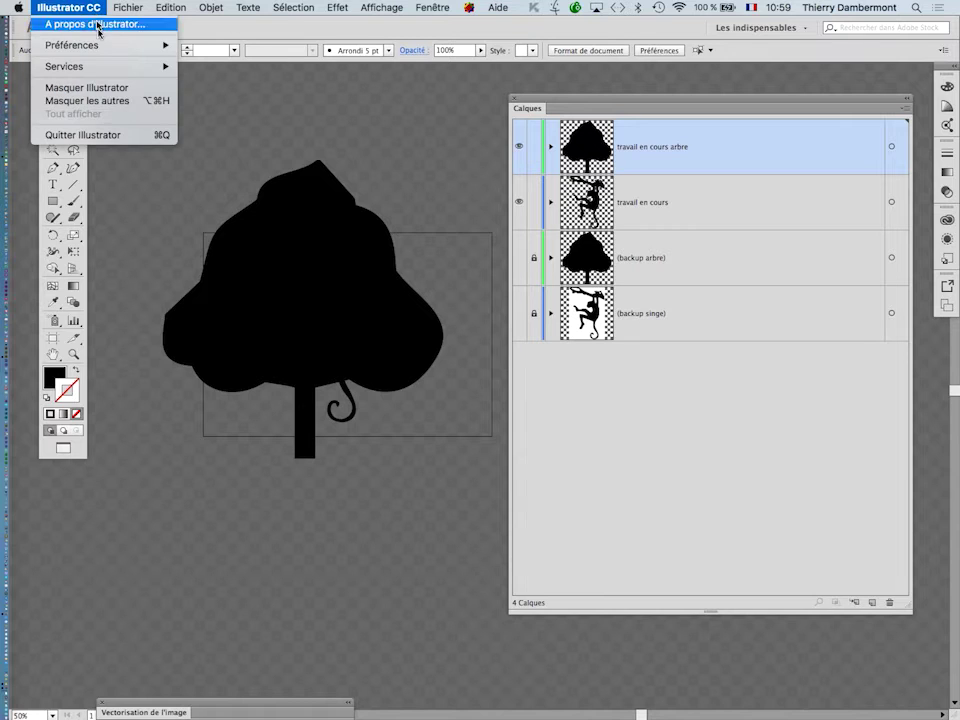
mouse_move(106, 50)
click(208, 45)
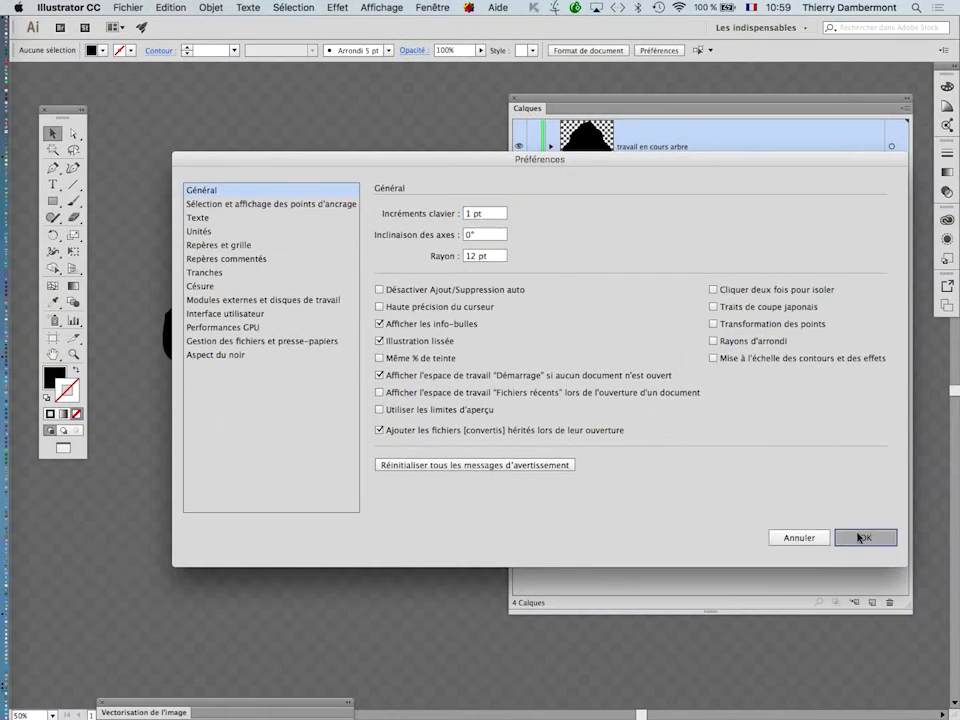
click(862, 537)
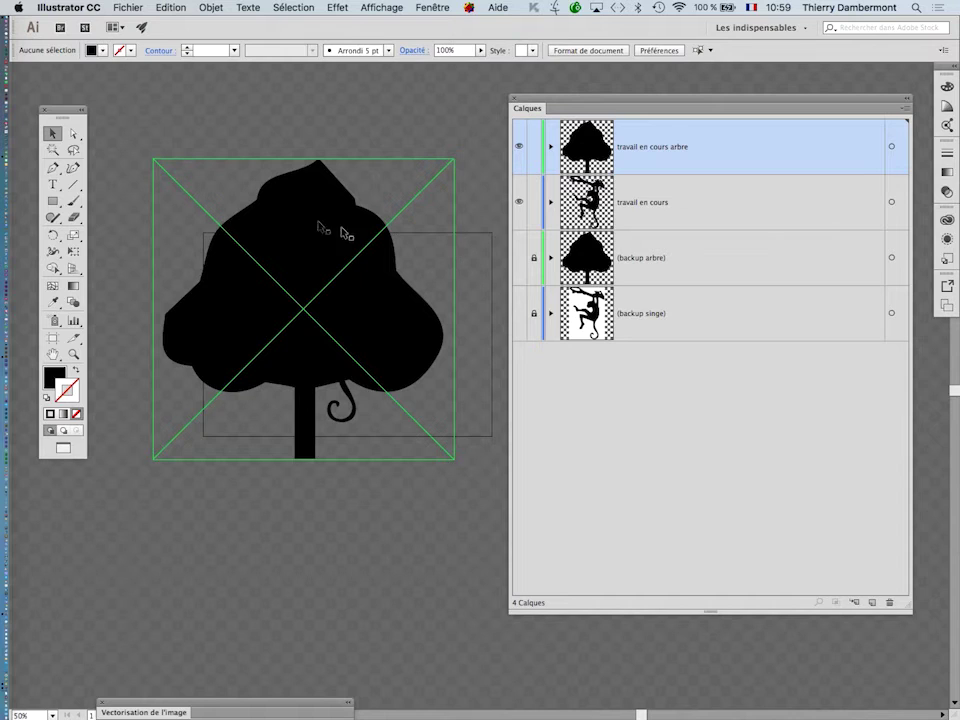
Step: Nudge the tree tracing slightly upward and expand it into vector paths with Décomposer
click(284, 218)
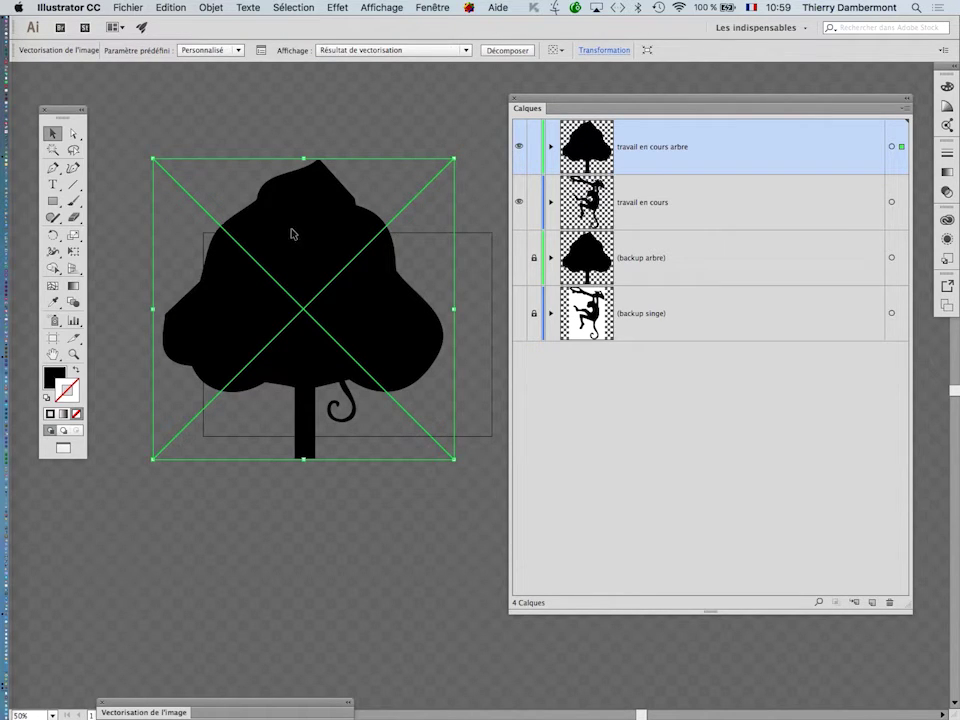
drag(291, 231, 289, 228)
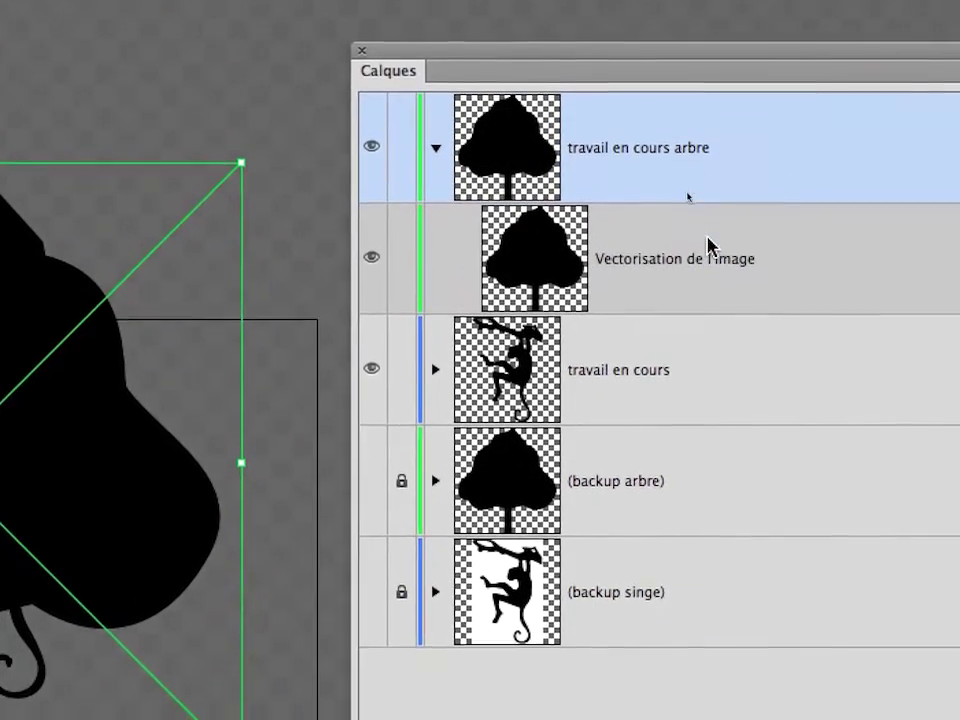
click(719, 300)
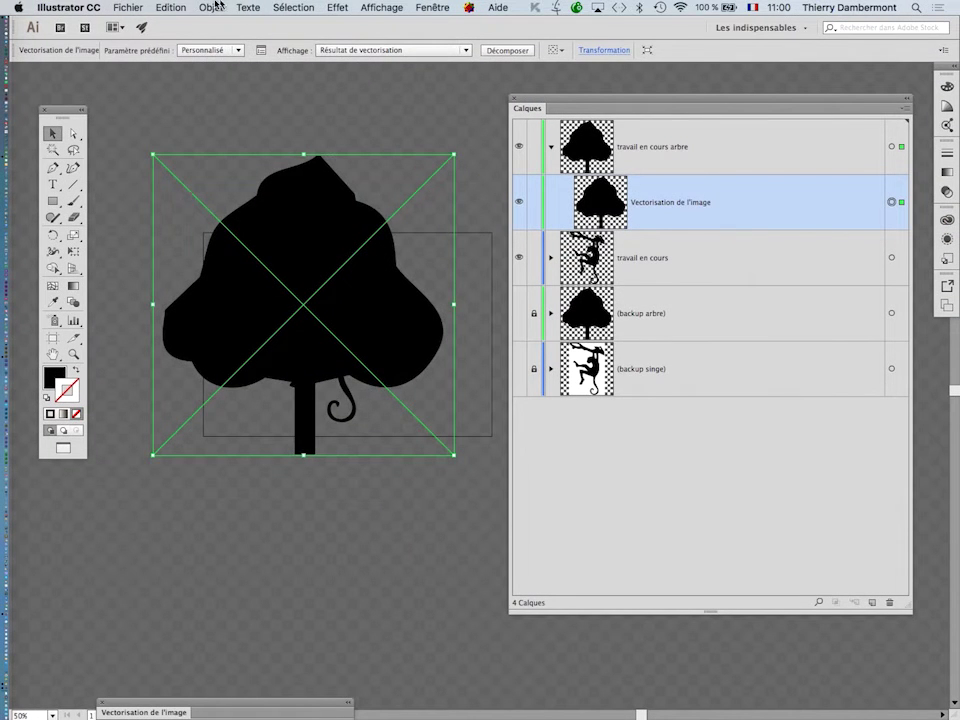
click(207, 8)
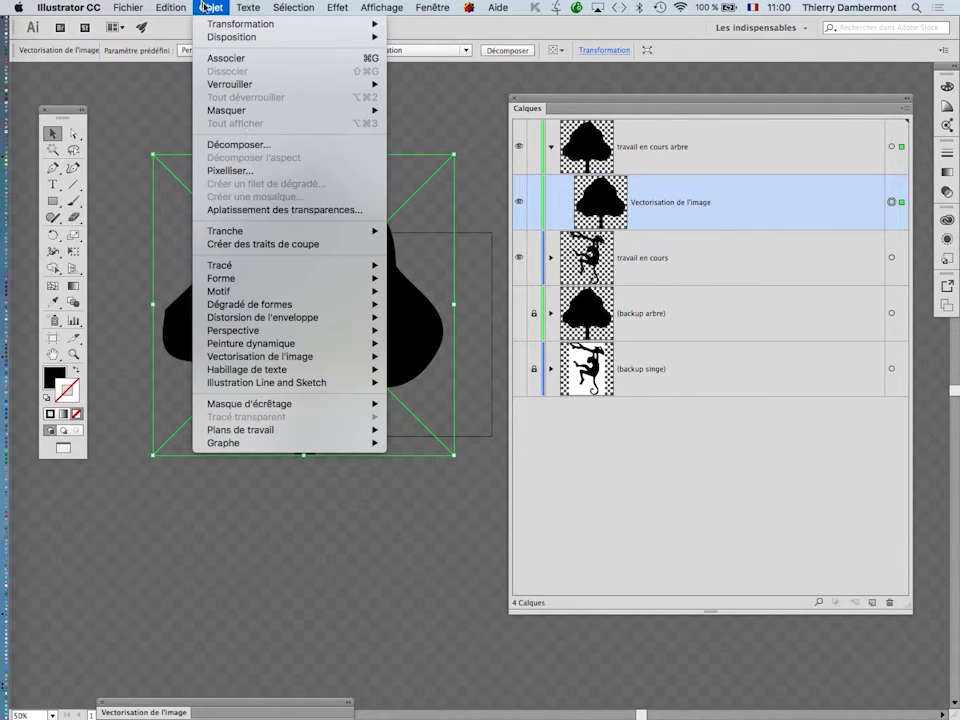
mouse_move(292, 363)
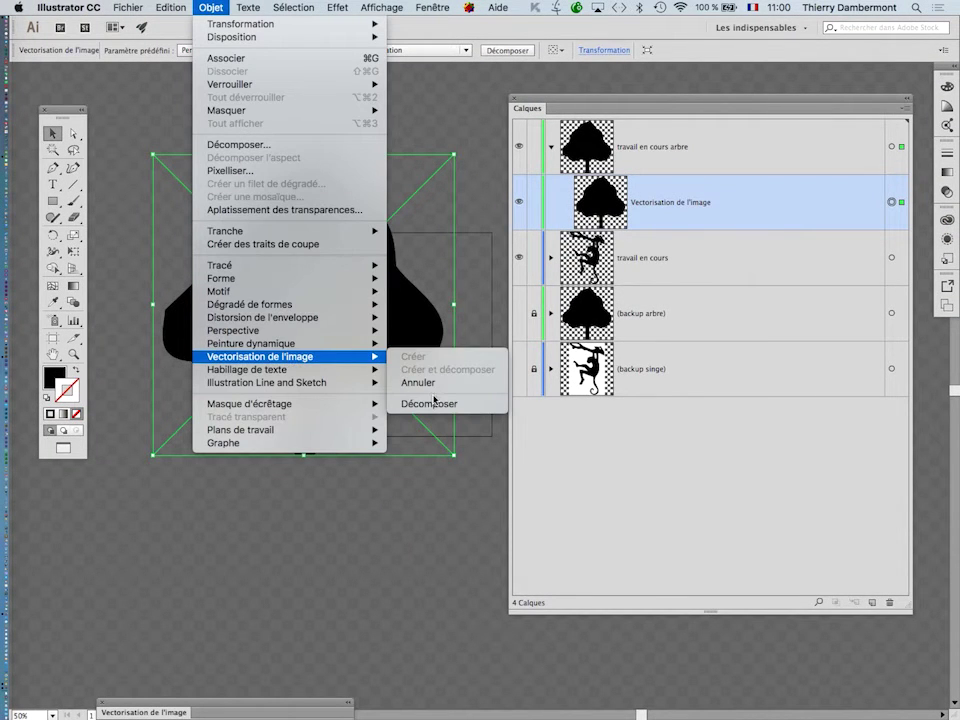
click(437, 404)
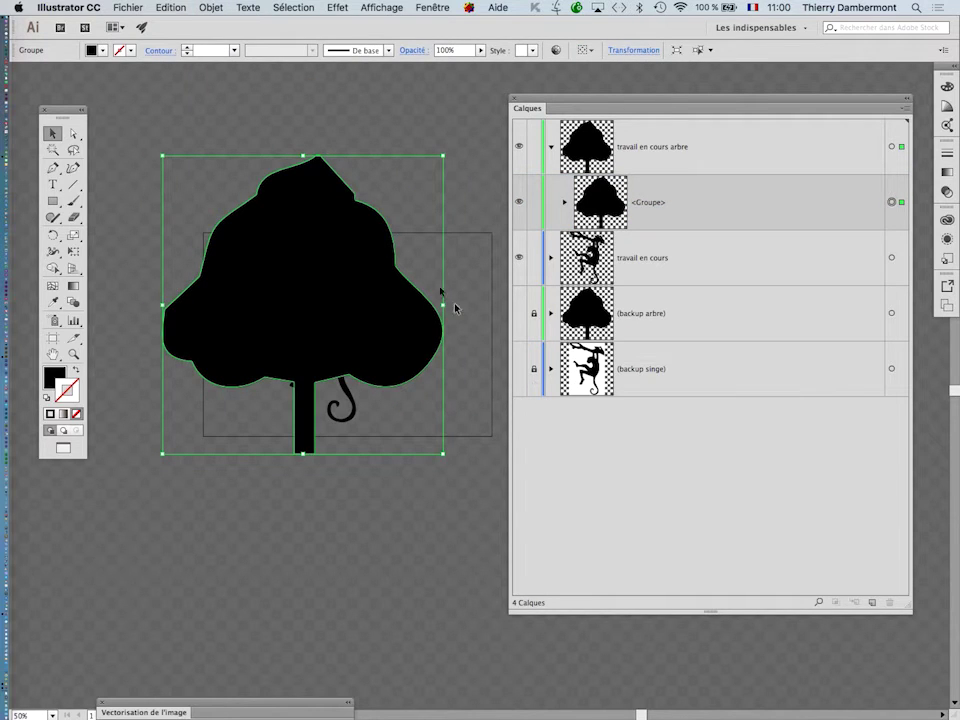
Step: Deselect the tree and reveal the path inside its group under "travail en cours arbre"
click(424, 537)
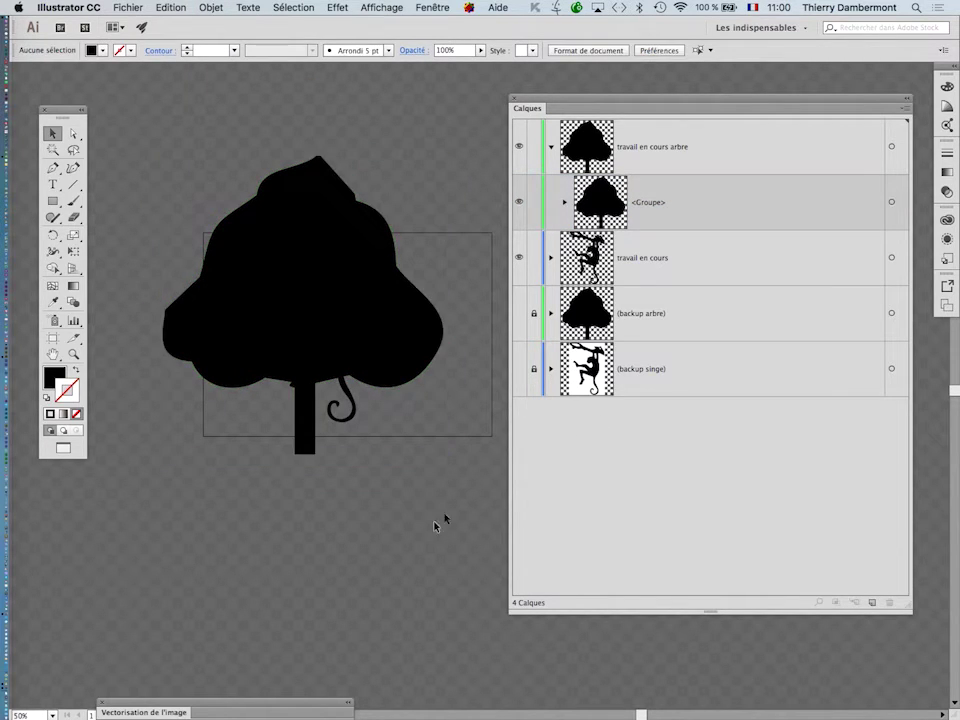
click(647, 212)
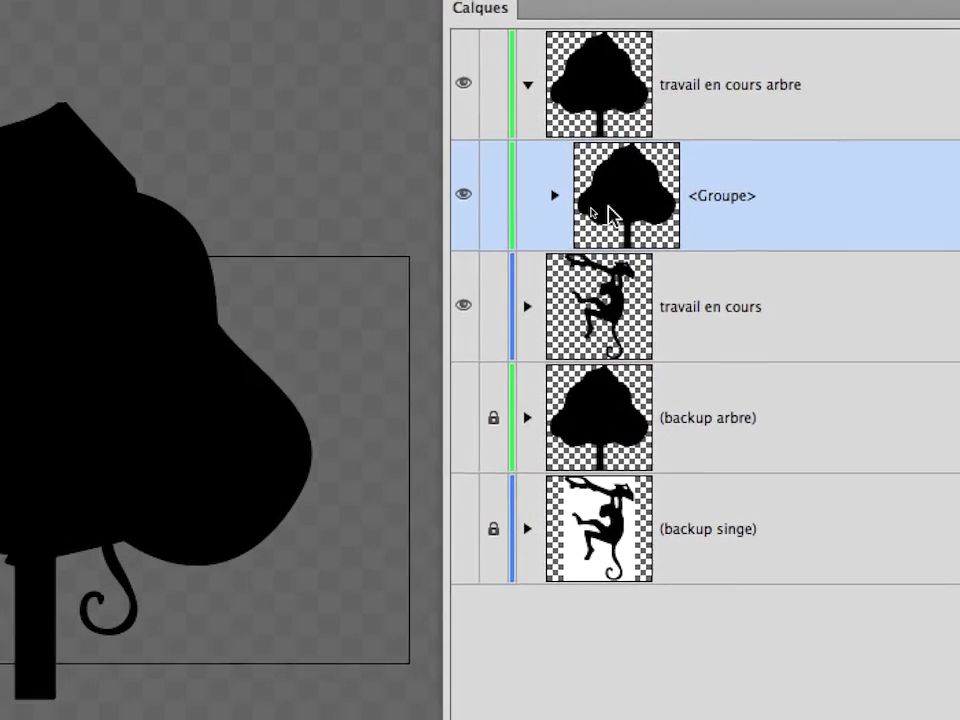
click(556, 196)
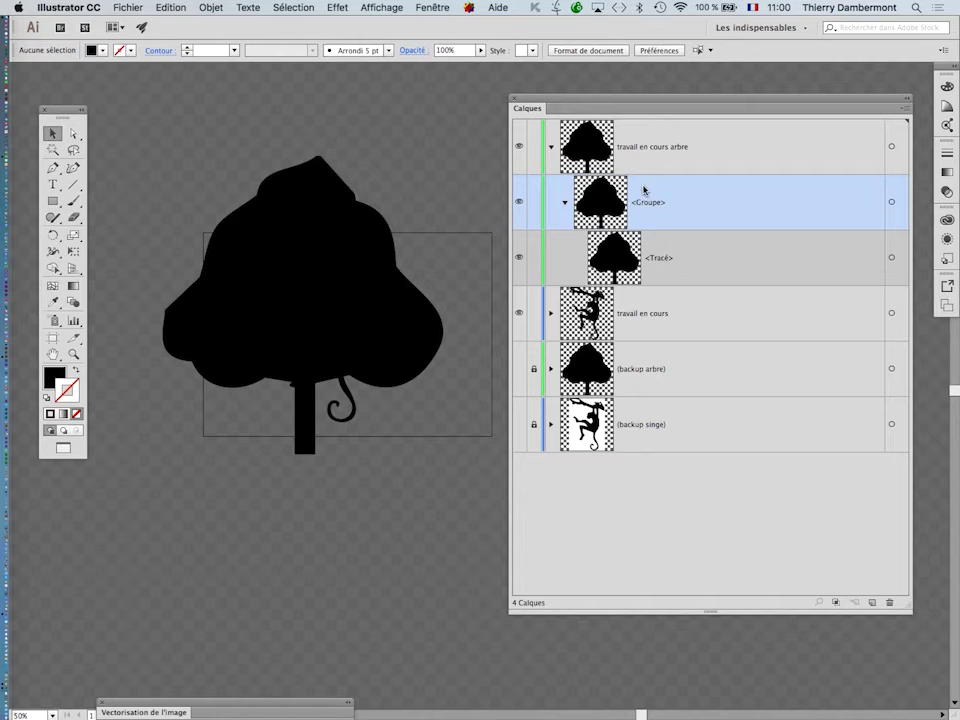
Step: Save the document as a new version named vecto-monkey-05.ai with the default Illustrator CC options
click(127, 6)
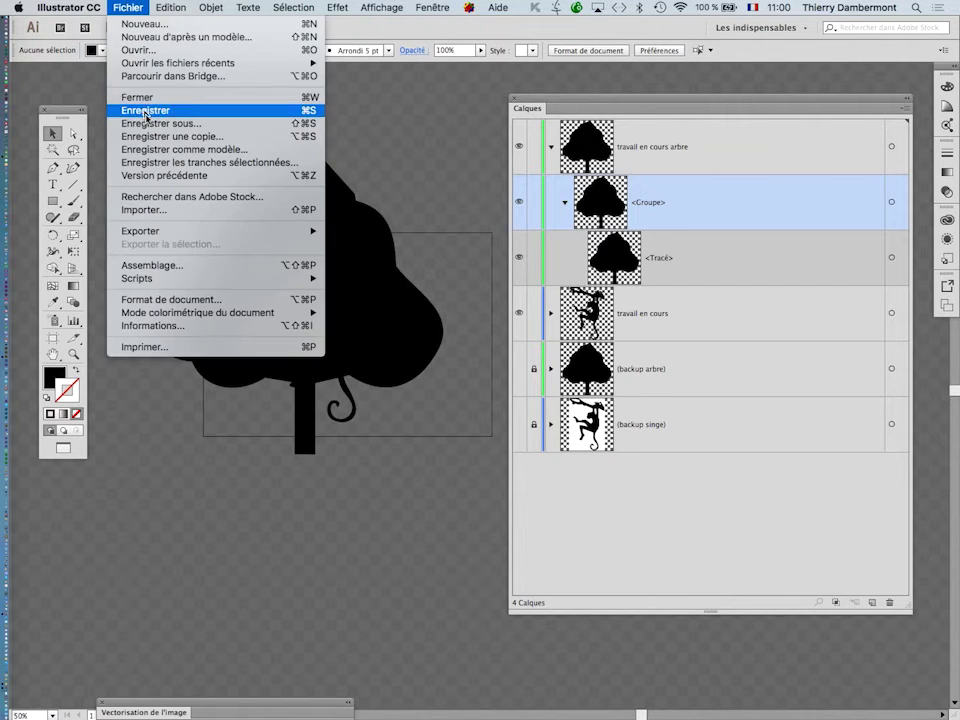
click(146, 122)
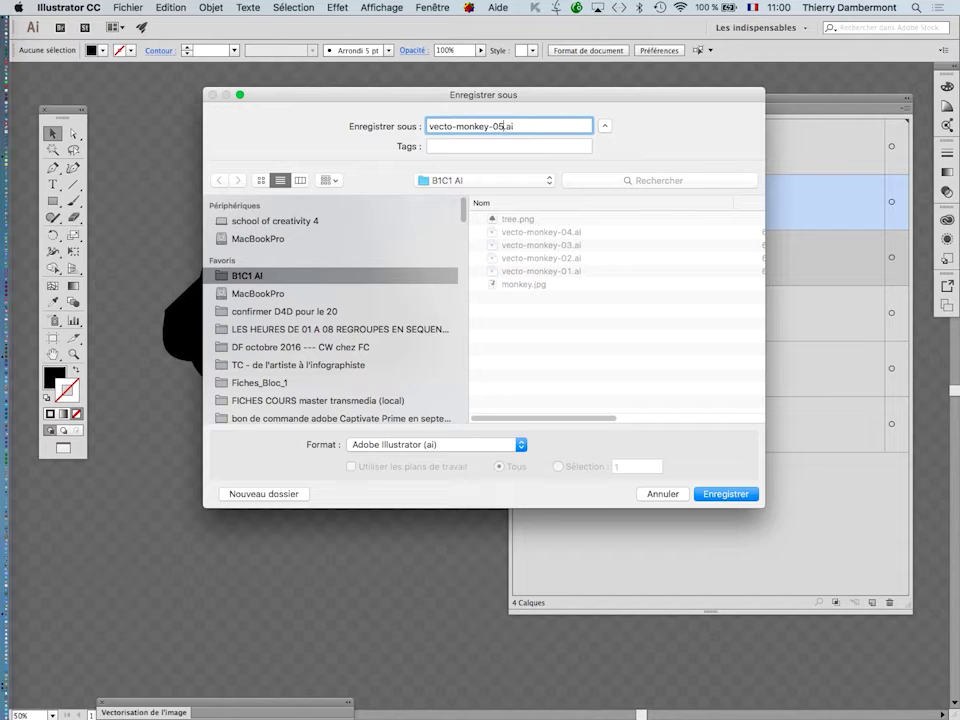
key(Return)
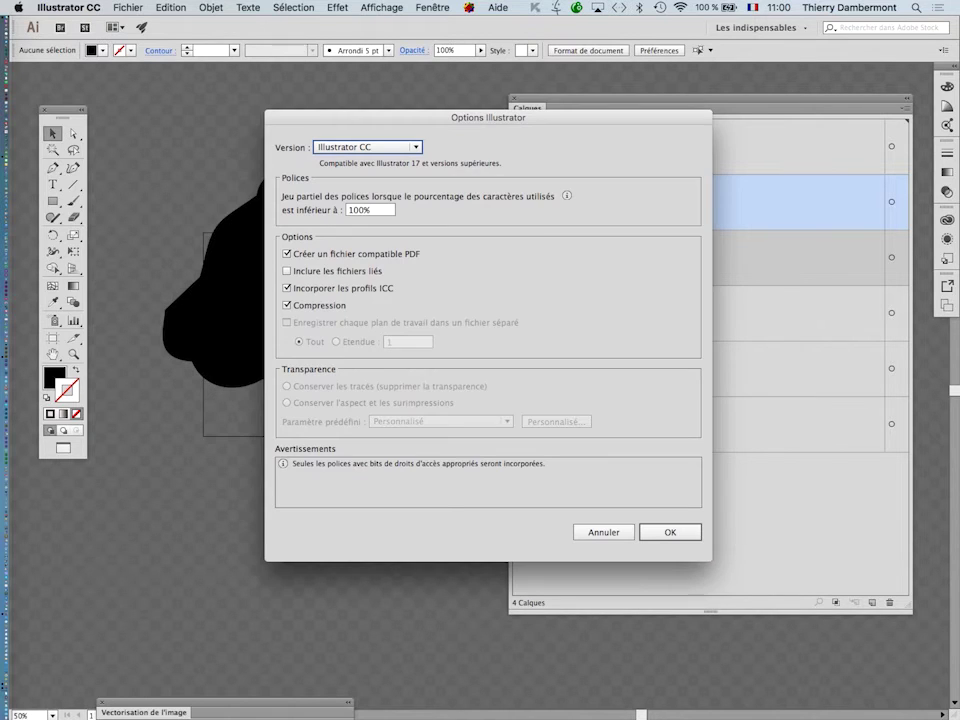
click(659, 536)
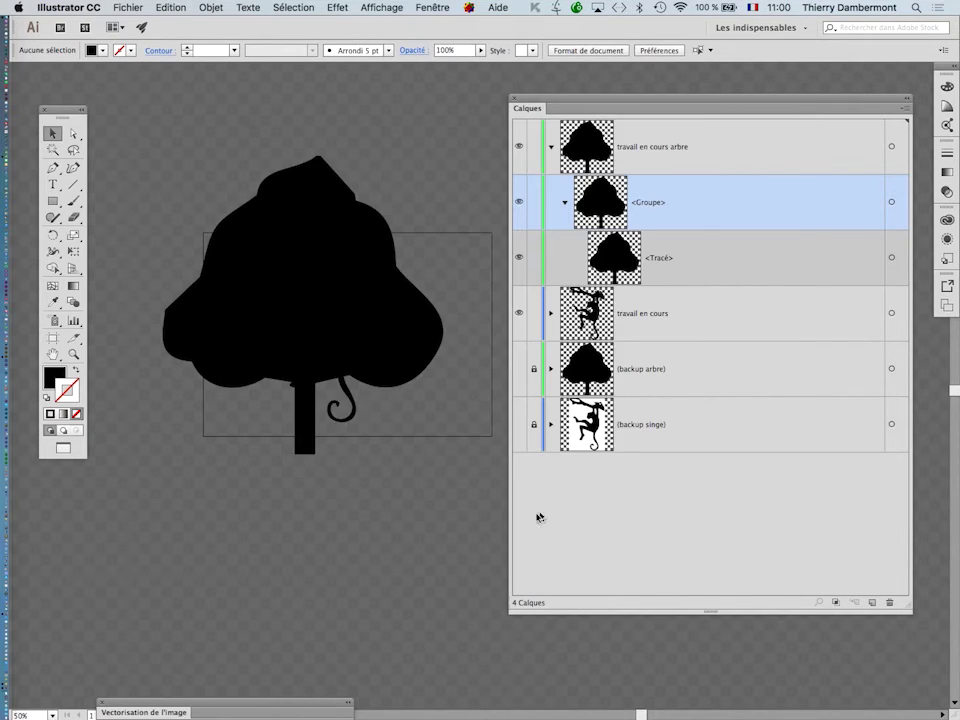
Step: Compare the tree's expanded path with the contents of the "(backup arbre)" layer, then collapse the backup layer
click(677, 280)
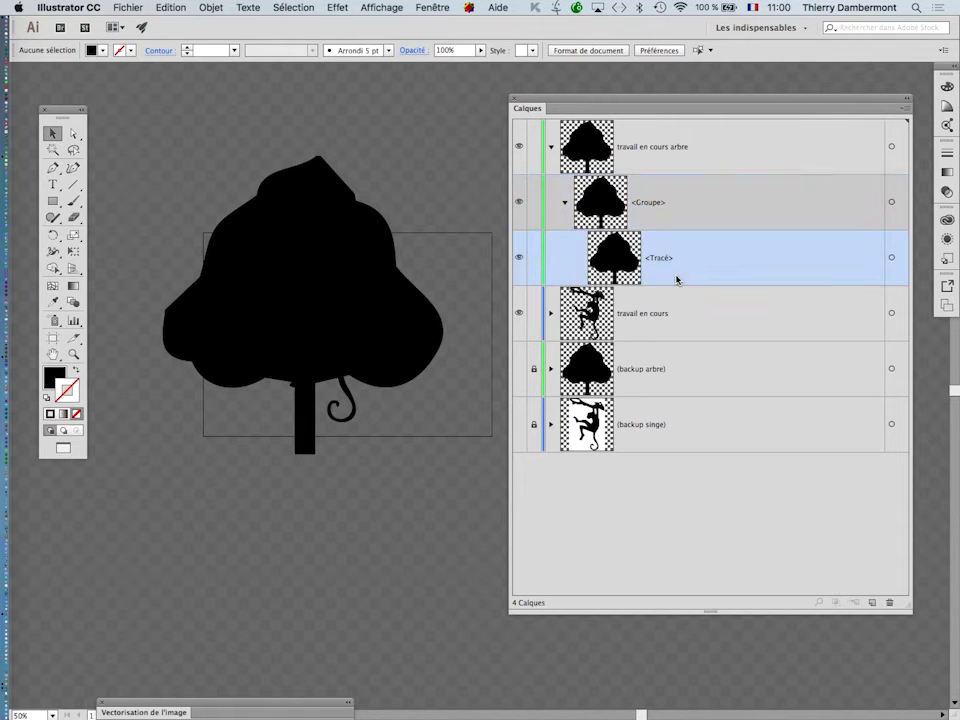
click(690, 378)
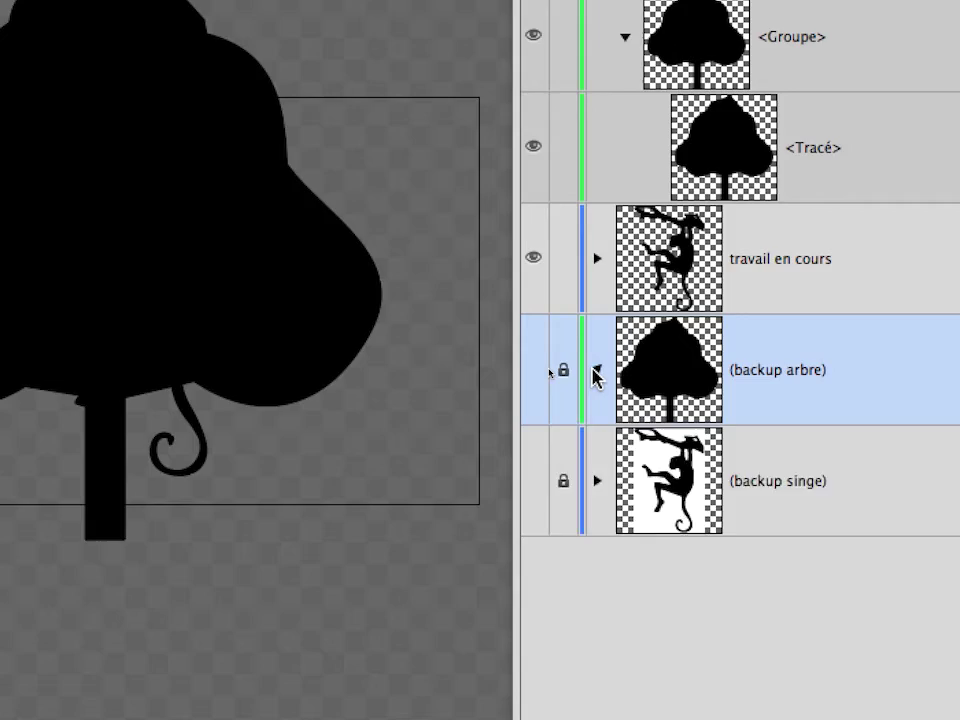
click(597, 373)
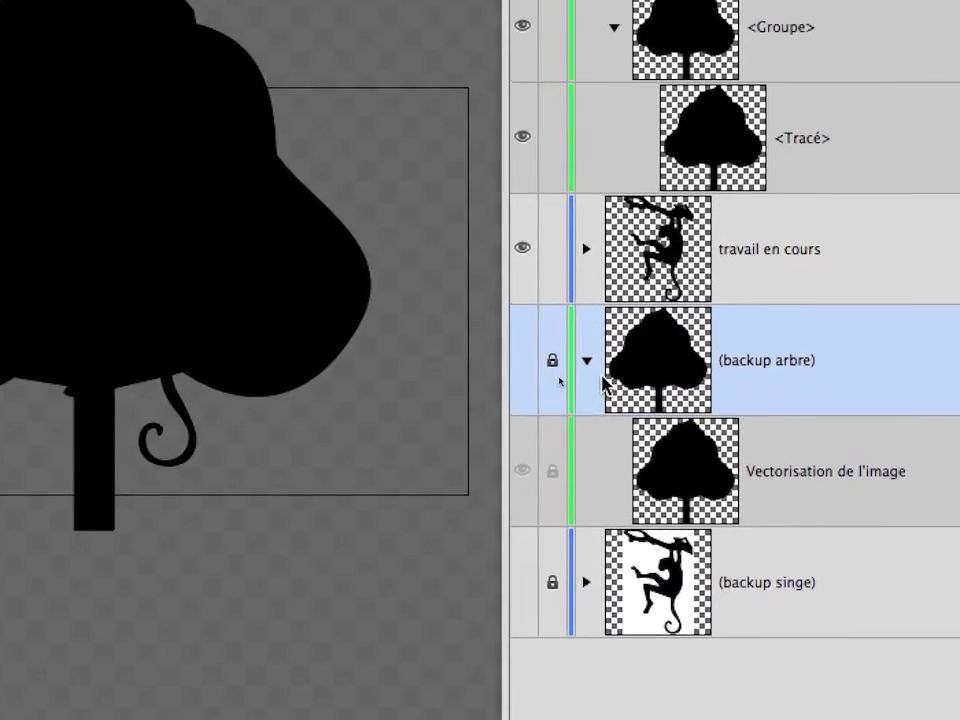
click(588, 361)
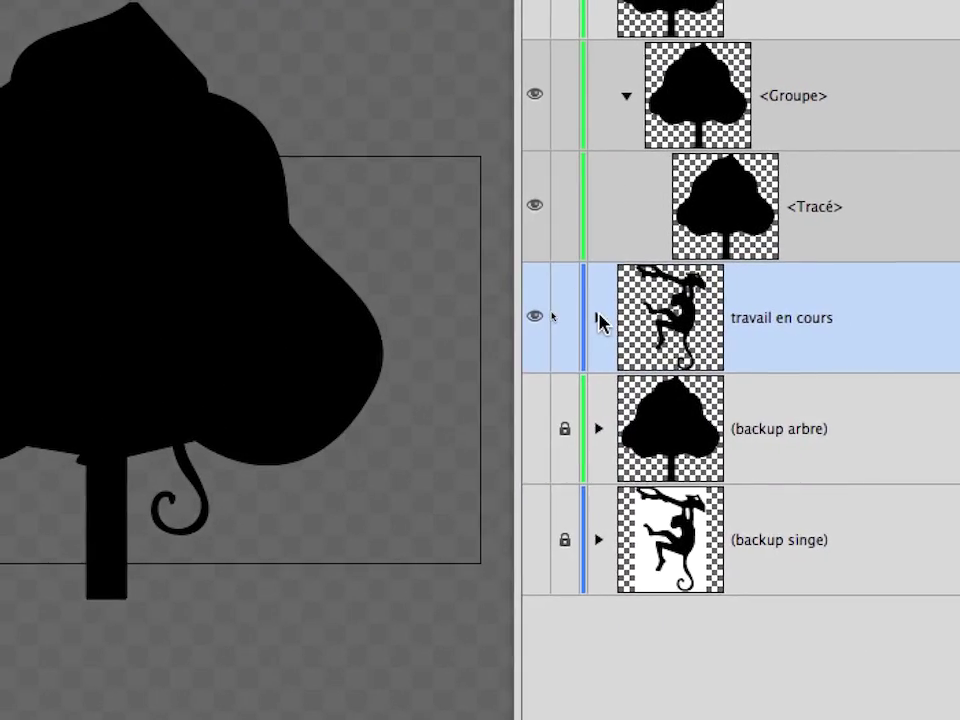
Step: Reveal and select the monkey's compound path inside "travail en cours", and rename its parent layer "travail en cours singe"
click(598, 320)
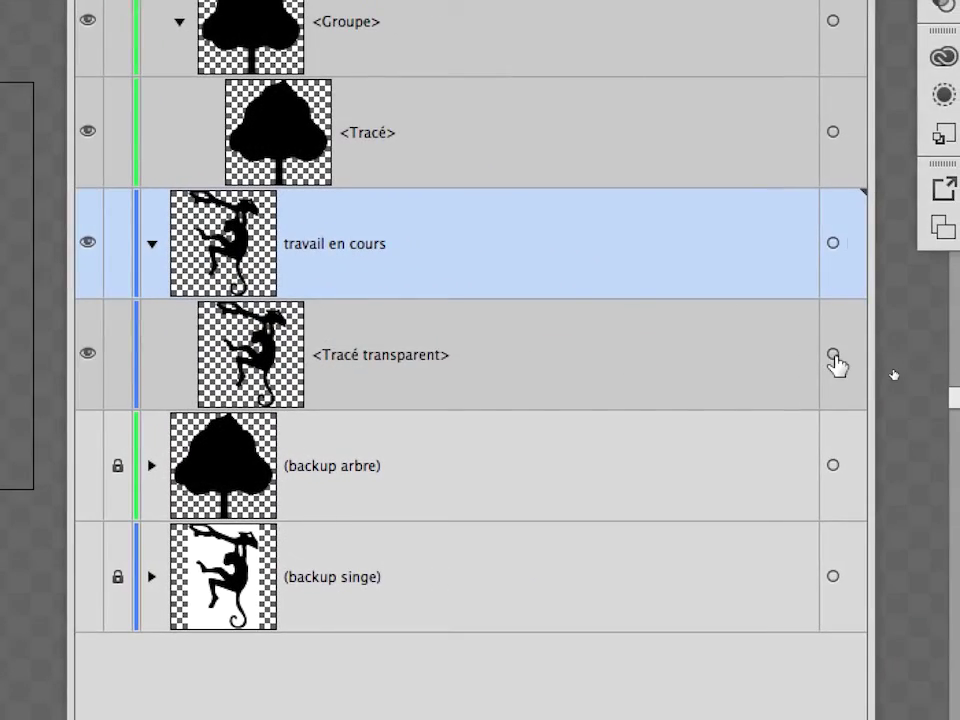
click(833, 356)
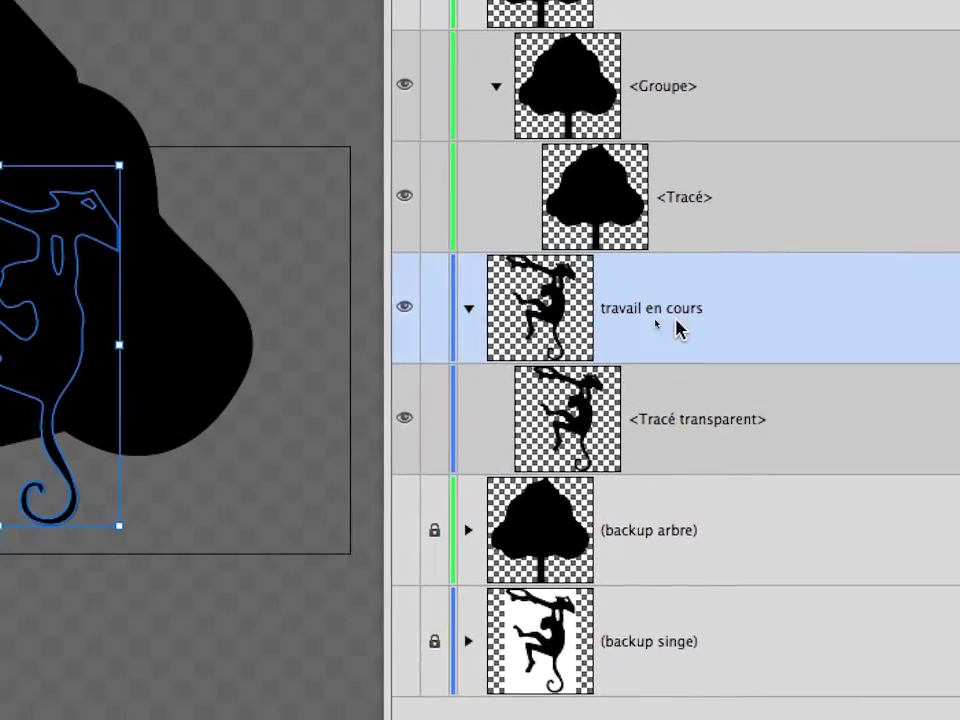
double_click(472, 366)
click(689, 316)
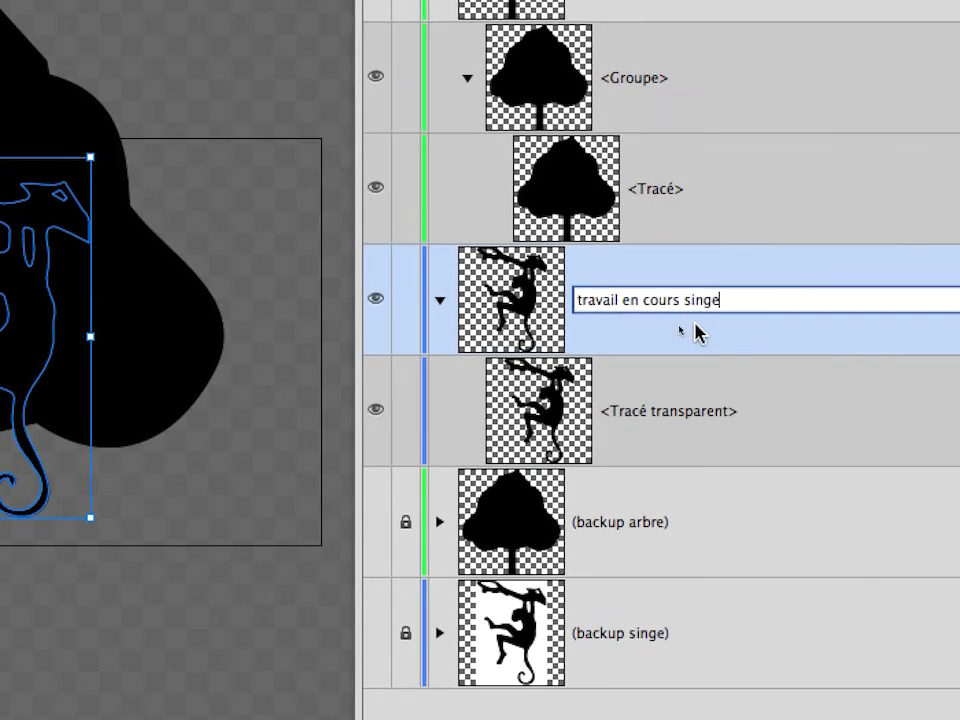
key(Return)
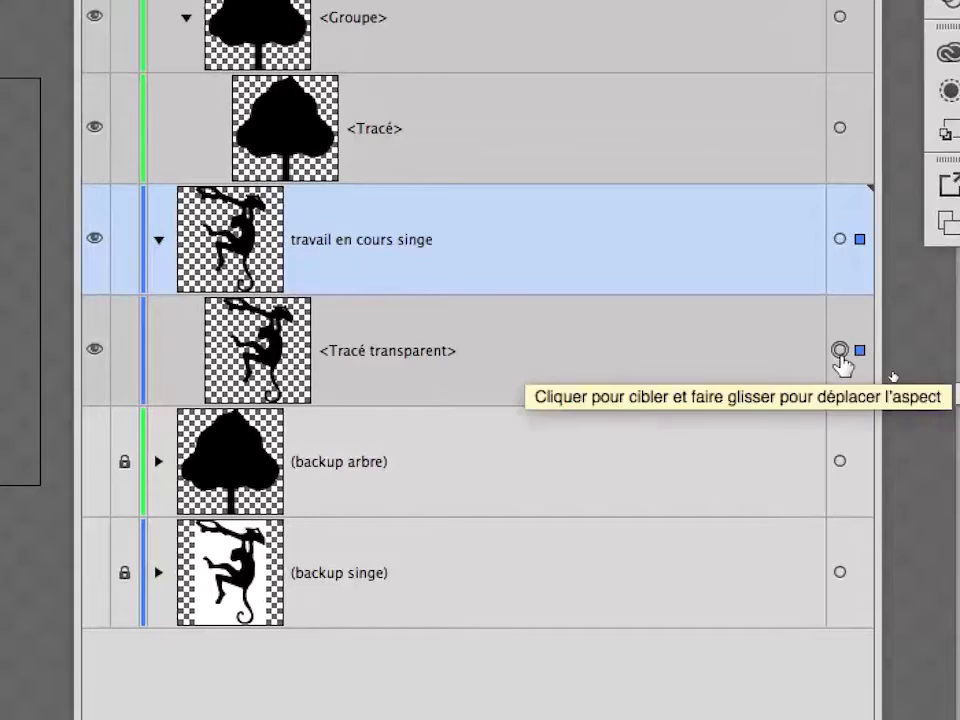
Step: Target the monkey's compound path in "travail en cours singe" and bring the tools next to the artwork with the Selection tool active
click(840, 350)
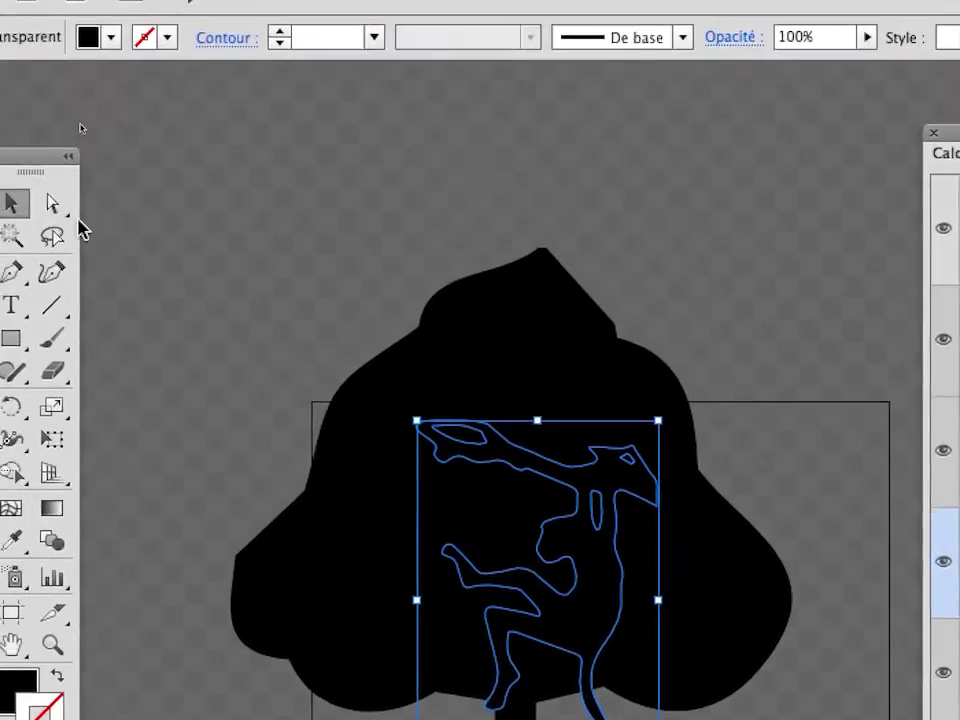
drag(66, 204, 182, 193)
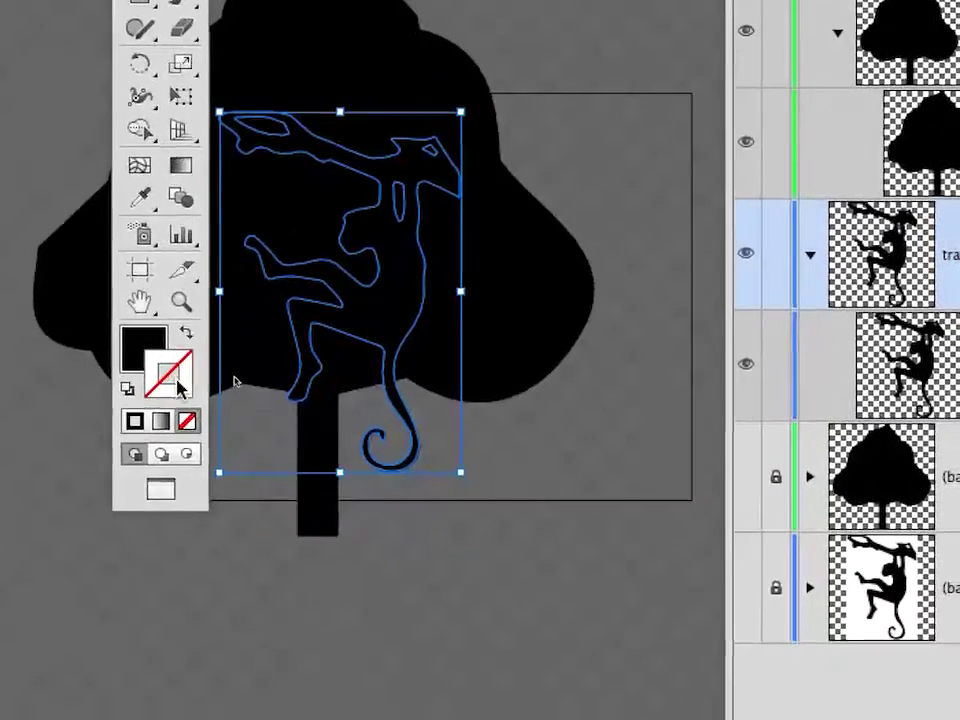
key(a)
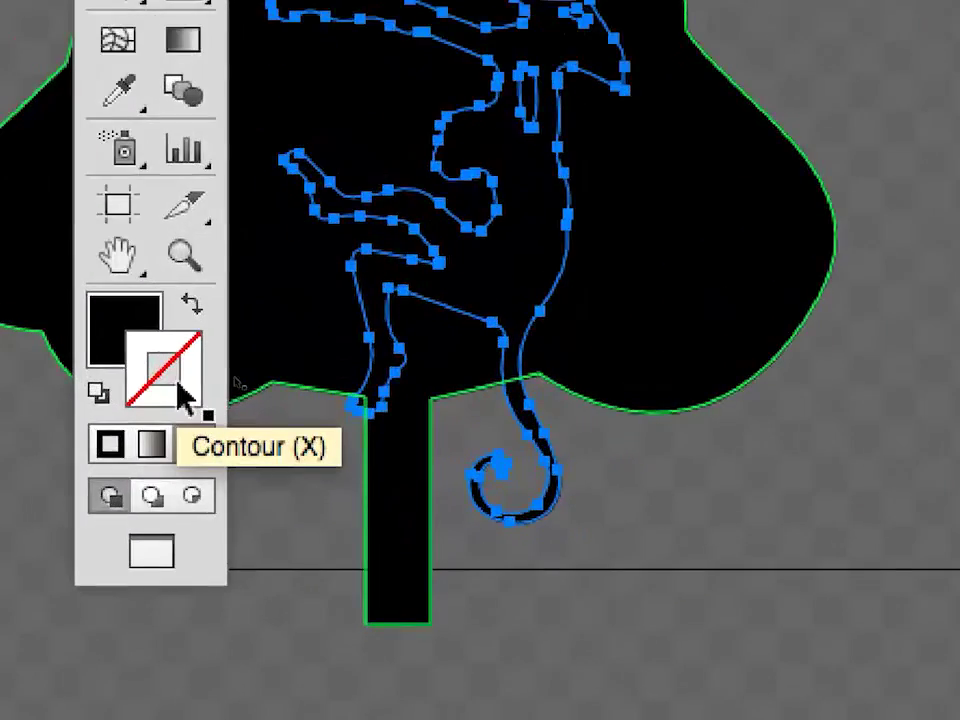
key(v)
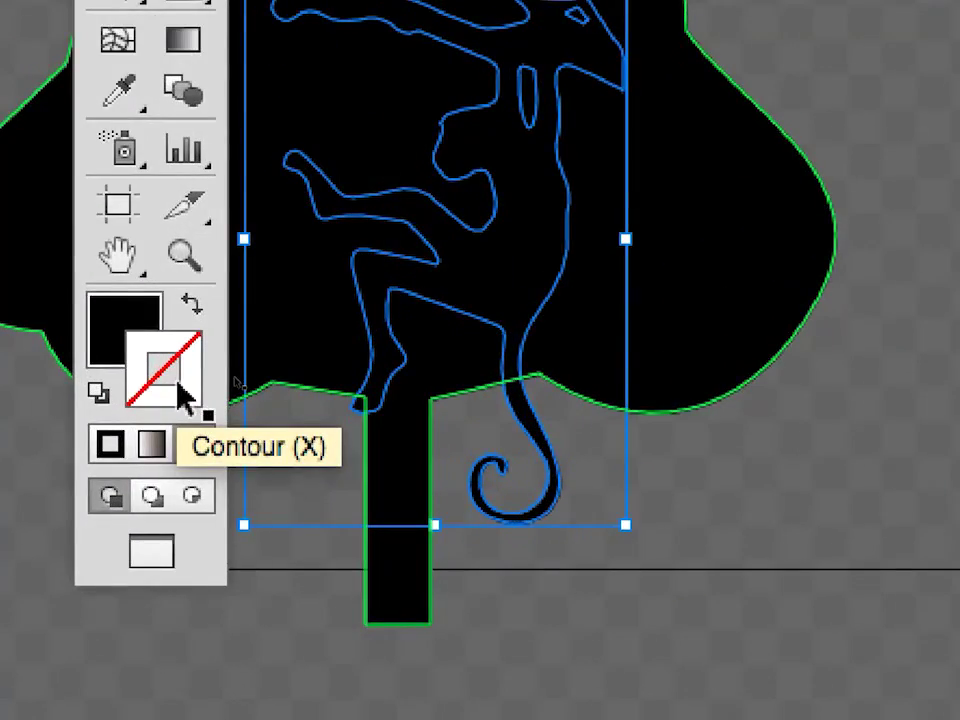
Step: Try swapping the monkey's fill and stroke, restore the black fill without a stroke, and make the stroke attribute active
click(117, 350)
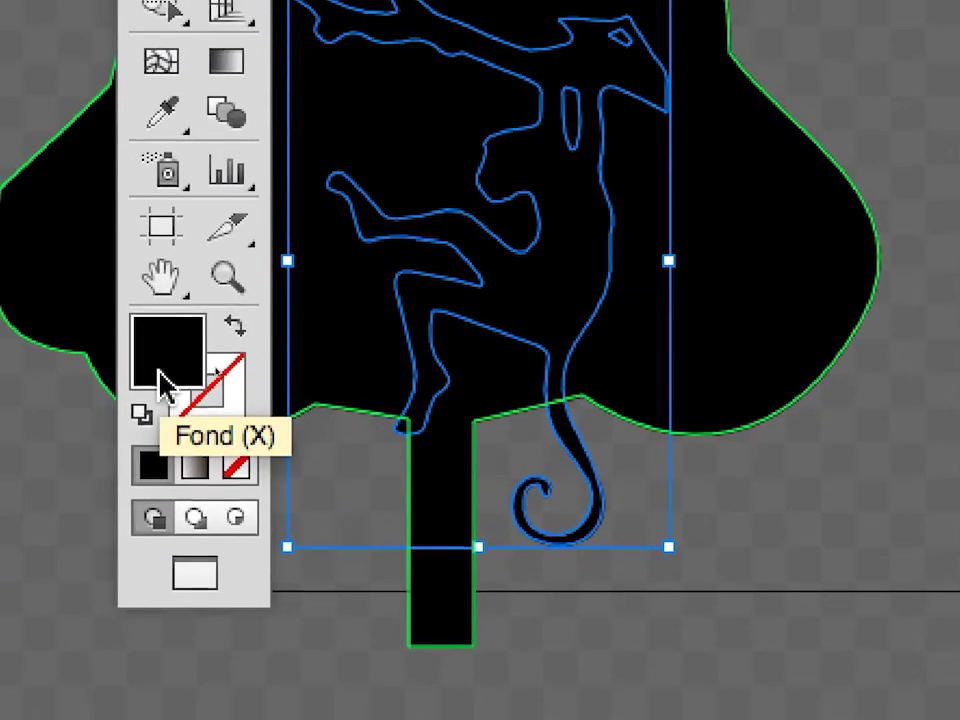
click(238, 418)
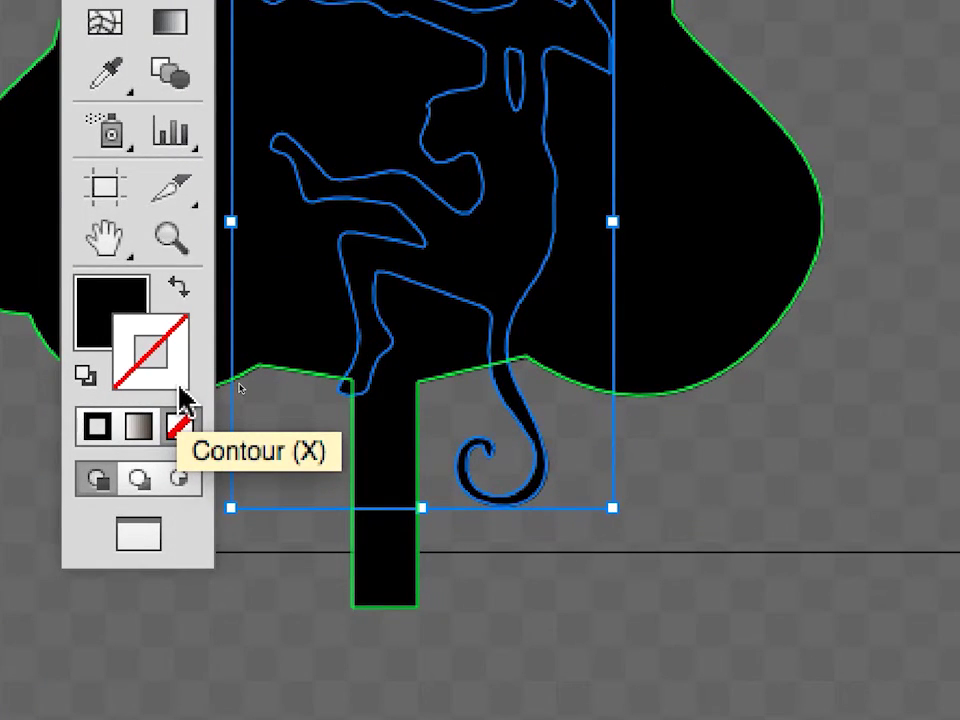
click(125, 305)
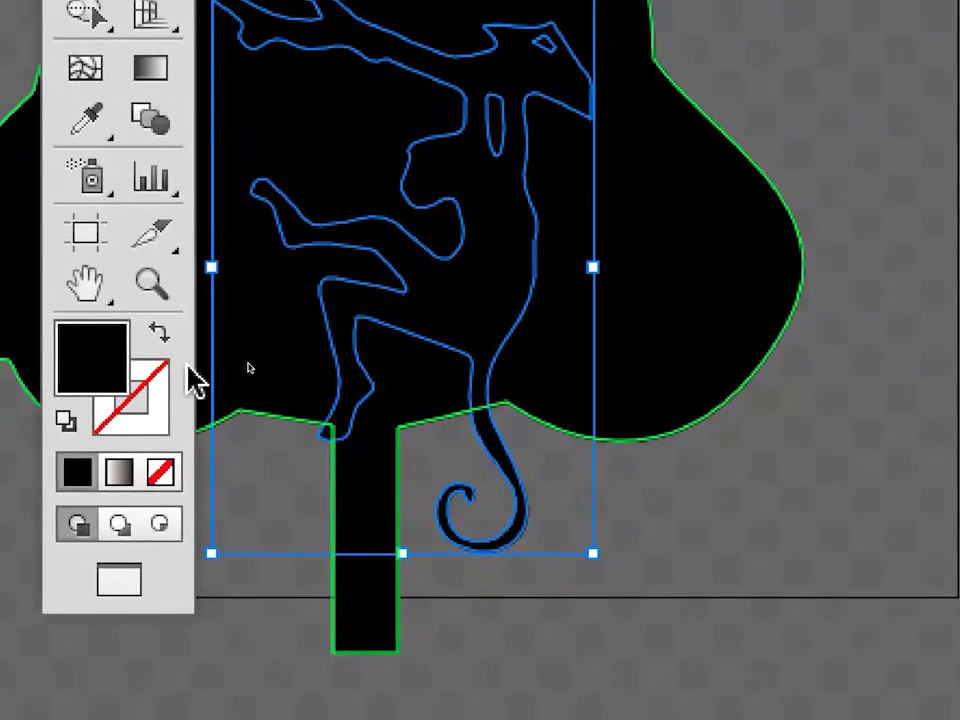
click(160, 334)
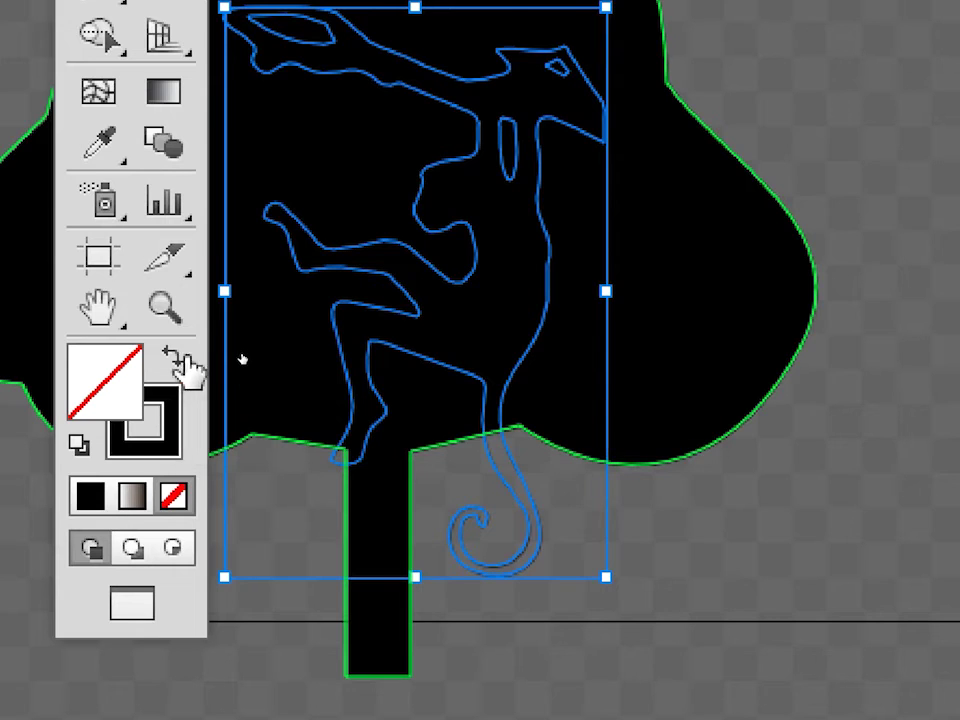
click(176, 362)
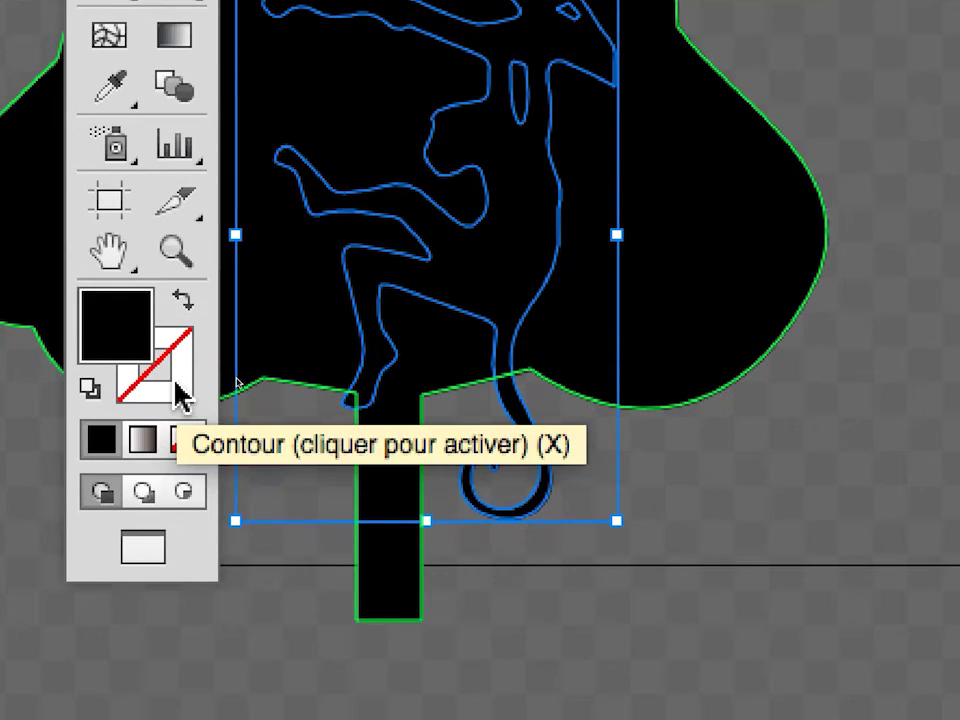
click(176, 384)
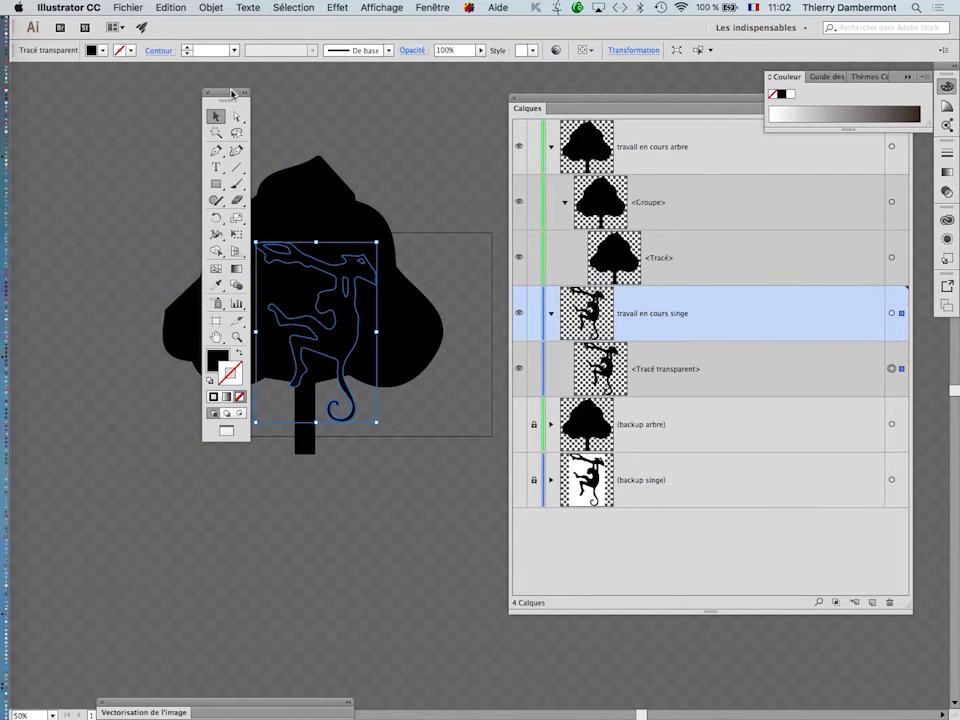
Step: Display the colour swatches beside the artwork and apply a white stroke to the monkey's compound path
drag(231, 93, 137, 90)
drag(694, 101, 514, 421)
click(430, 8)
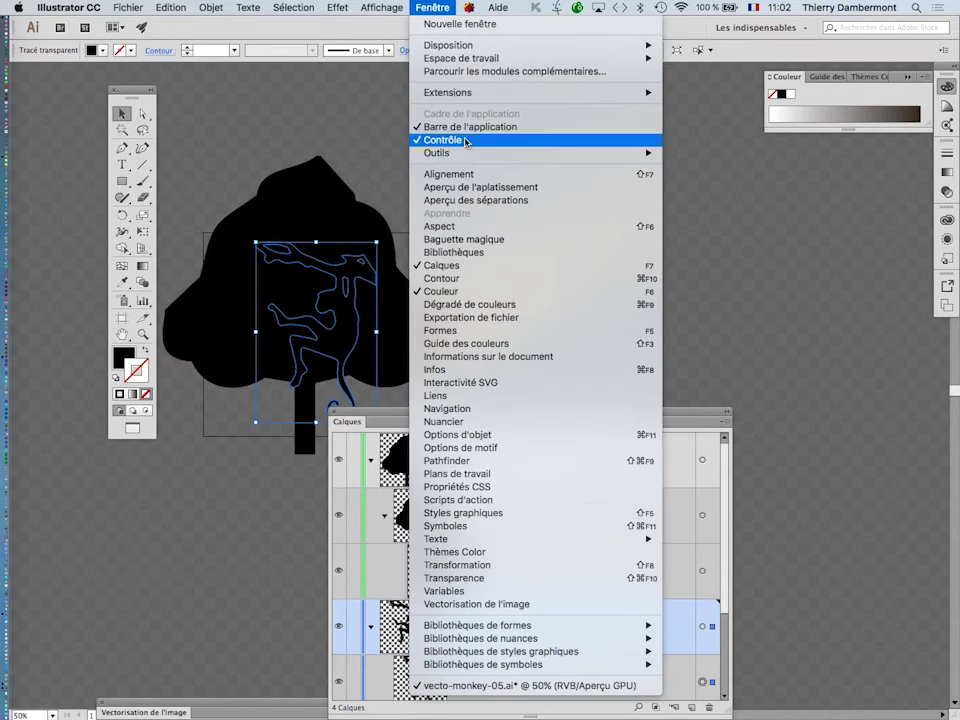
click(455, 421)
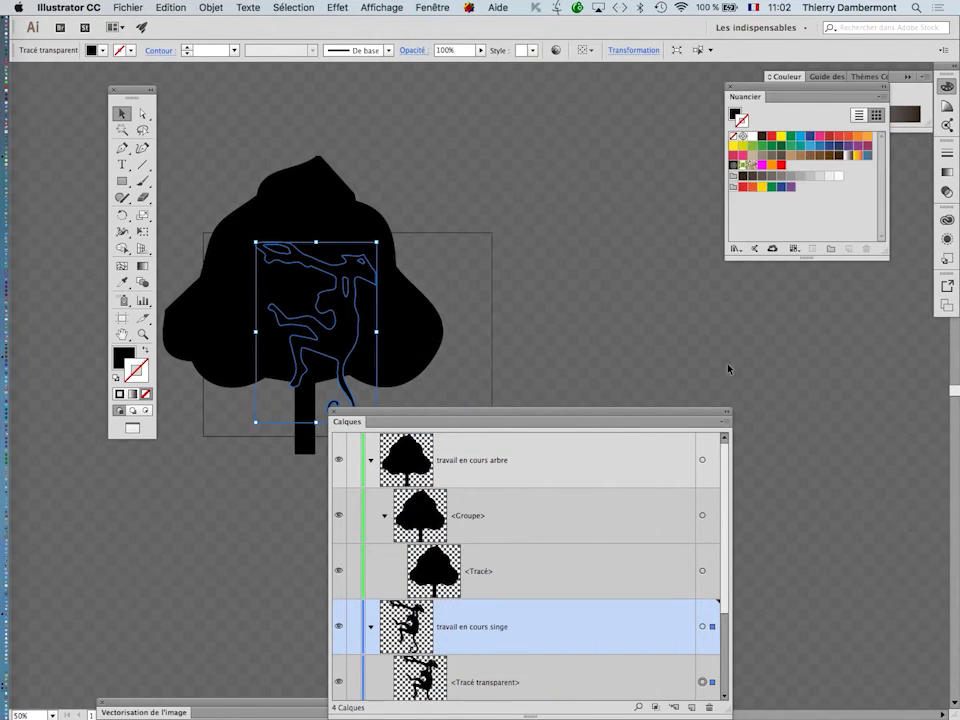
drag(754, 91, 463, 199)
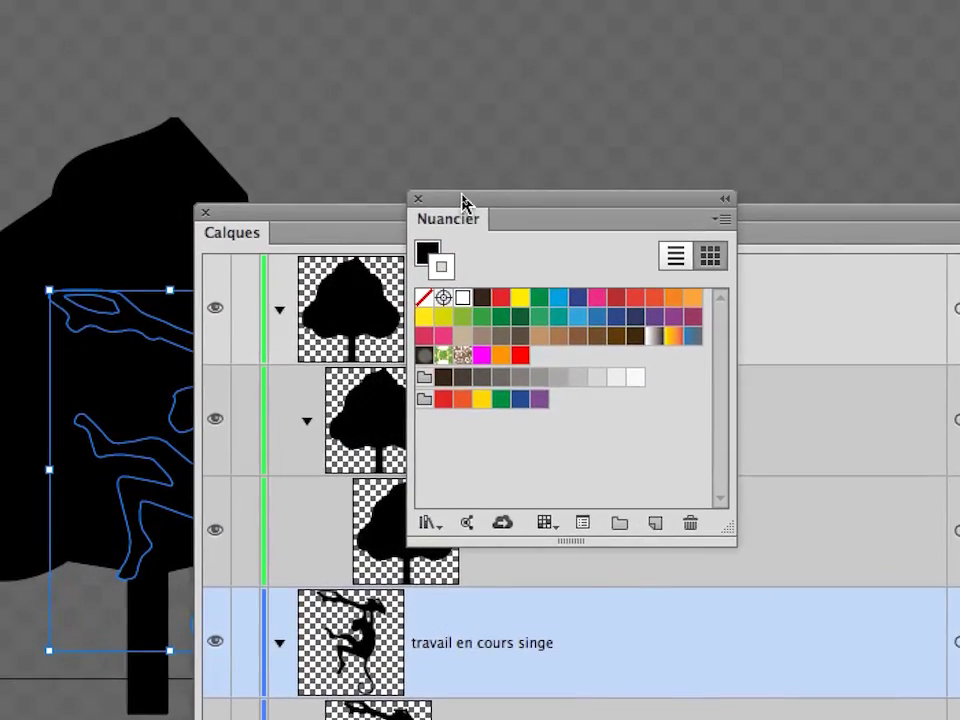
drag(463, 137, 474, 146)
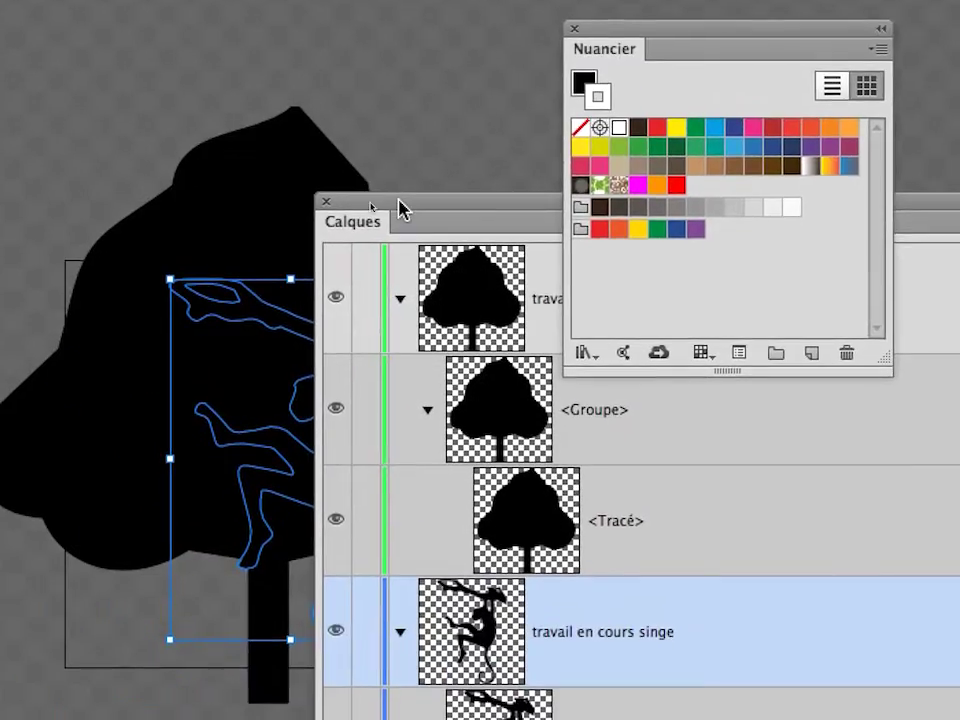
Step: Uncover the monkey's curled tail and examine its white outline at close range
drag(399, 209, 911, 459)
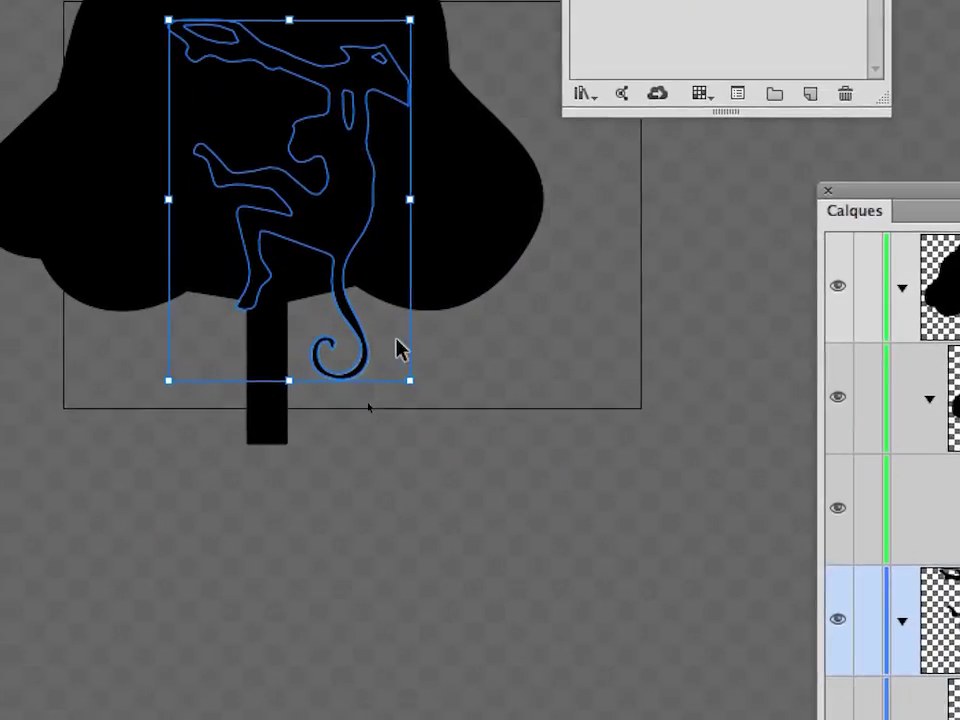
scroll(378, 352, up, 4)
scroll(378, 352, up, 3)
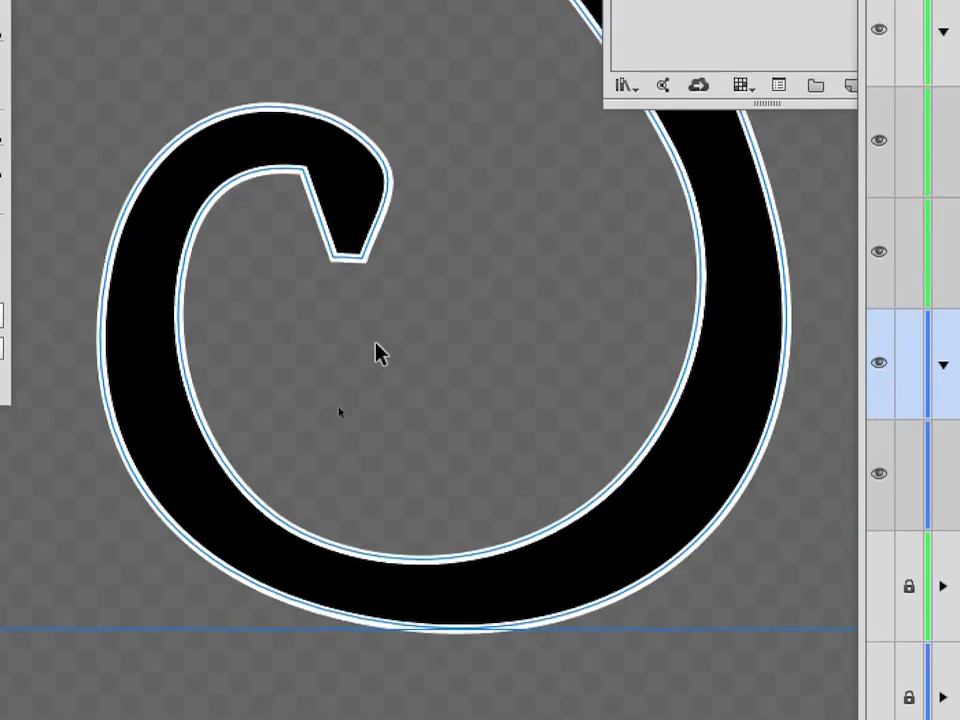
scroll(359, 292, up, 3)
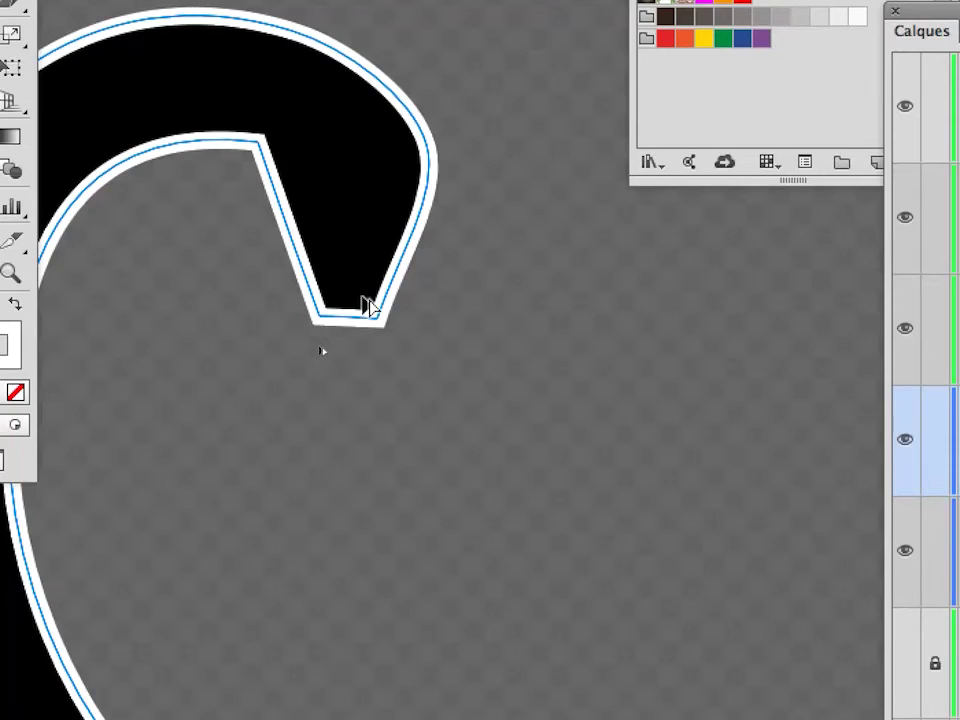
scroll(366, 305, down, 6)
scroll(370, 310, down, 3)
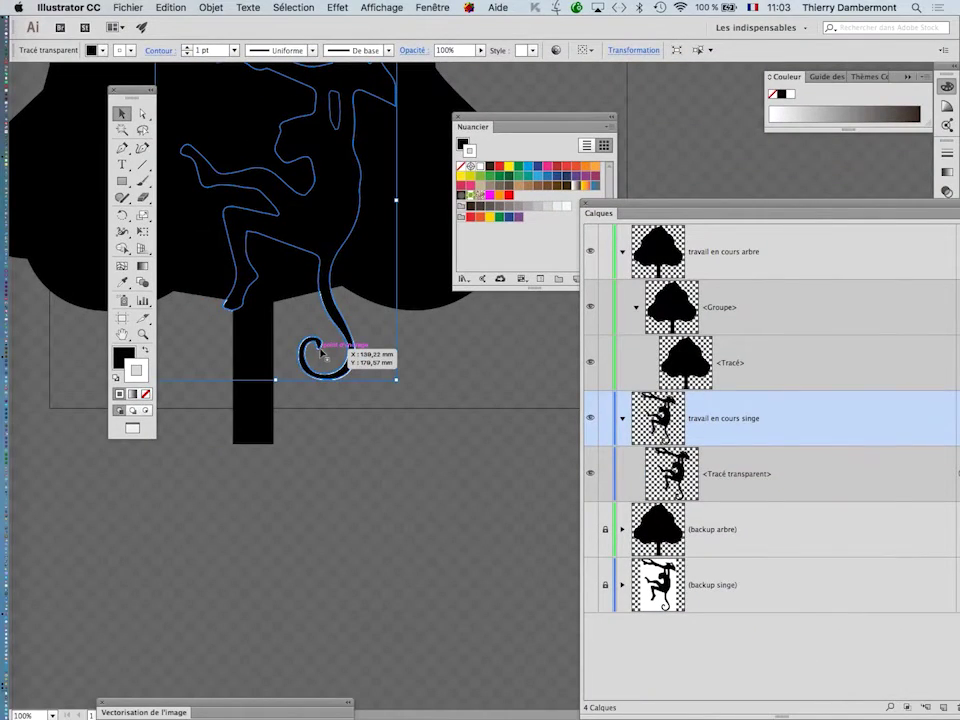
Step: Arrange the tools, colour swatches and layer list around the artwork so the monkey and tree crown are unobstructed
drag(647, 208, 697, 154)
drag(533, 123, 621, 106)
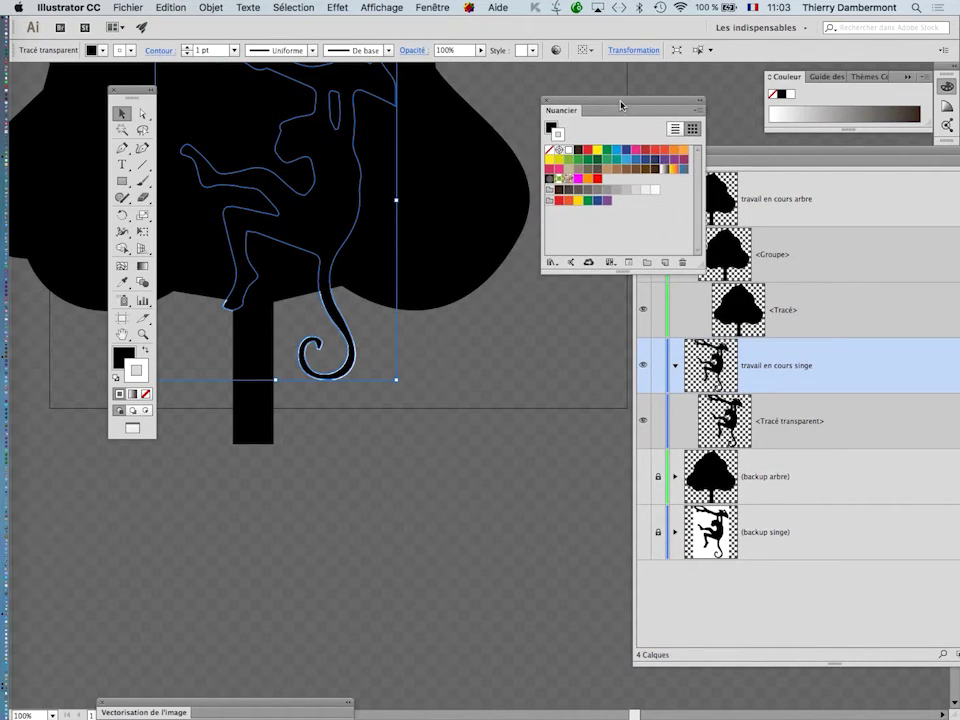
scroll(478, 196, down, 2)
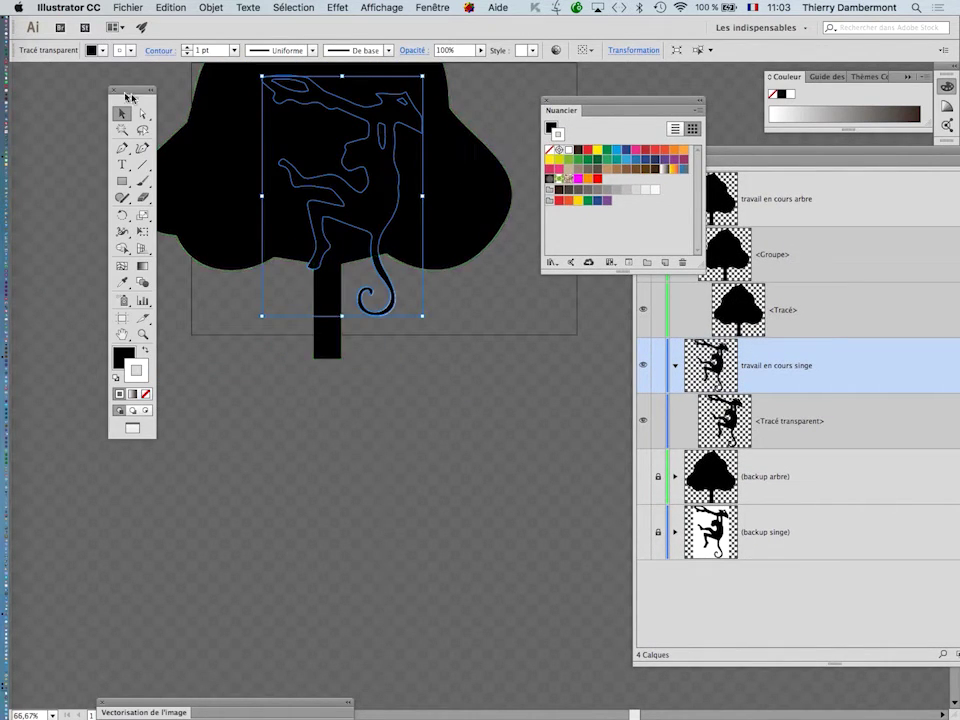
drag(128, 96, 82, 100)
scroll(265, 265, up, 1)
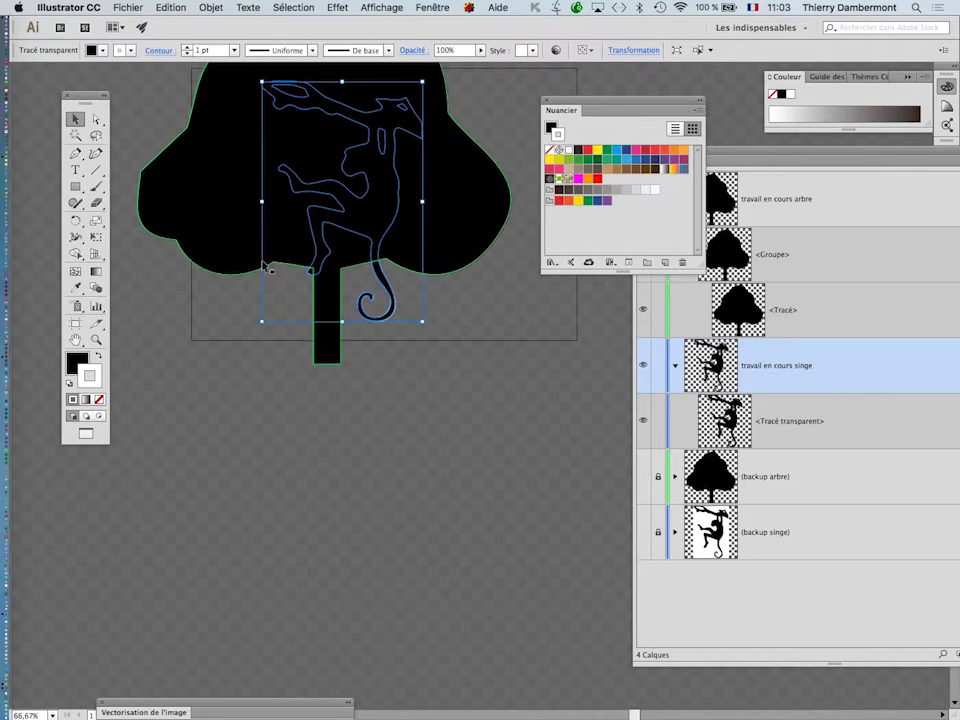
scroll(265, 265, up, 5)
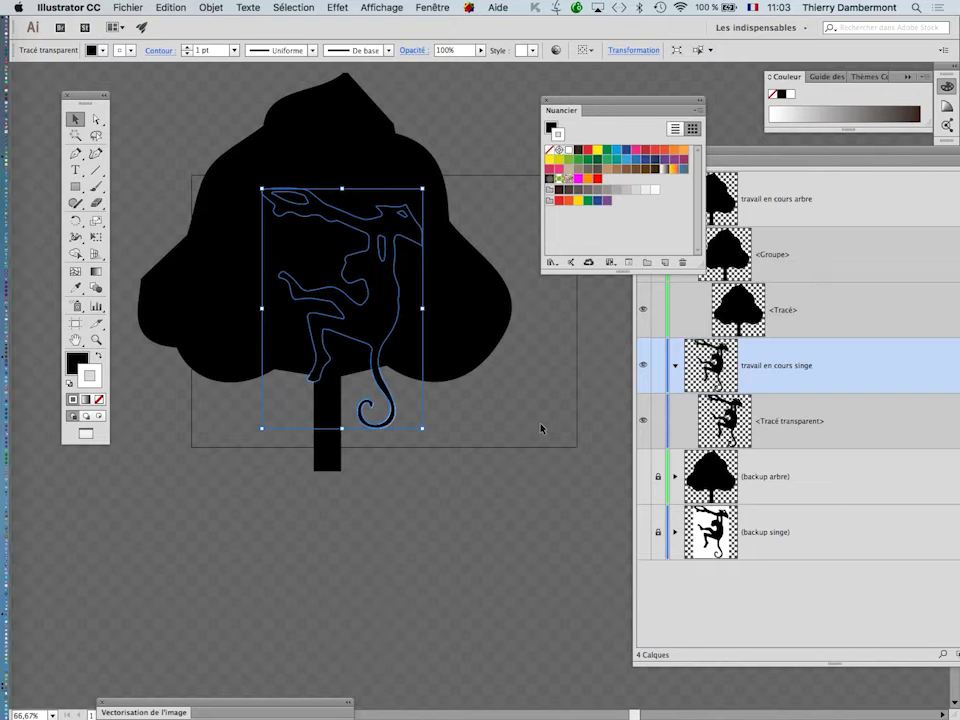
drag(606, 101, 392, 441)
drag(708, 151, 619, 95)
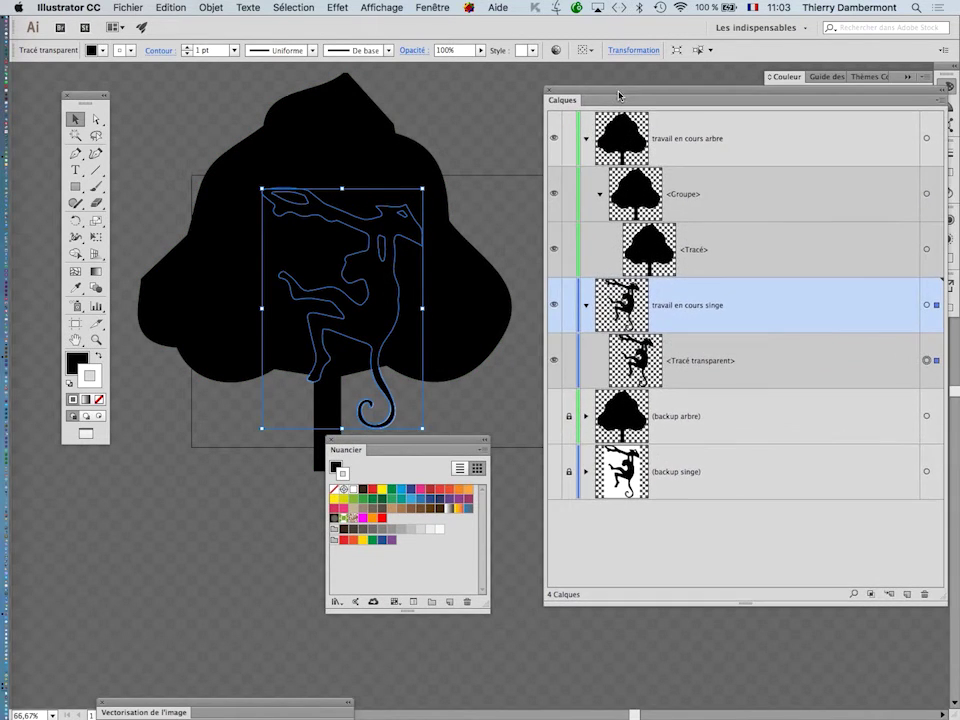
drag(463, 444, 321, 488)
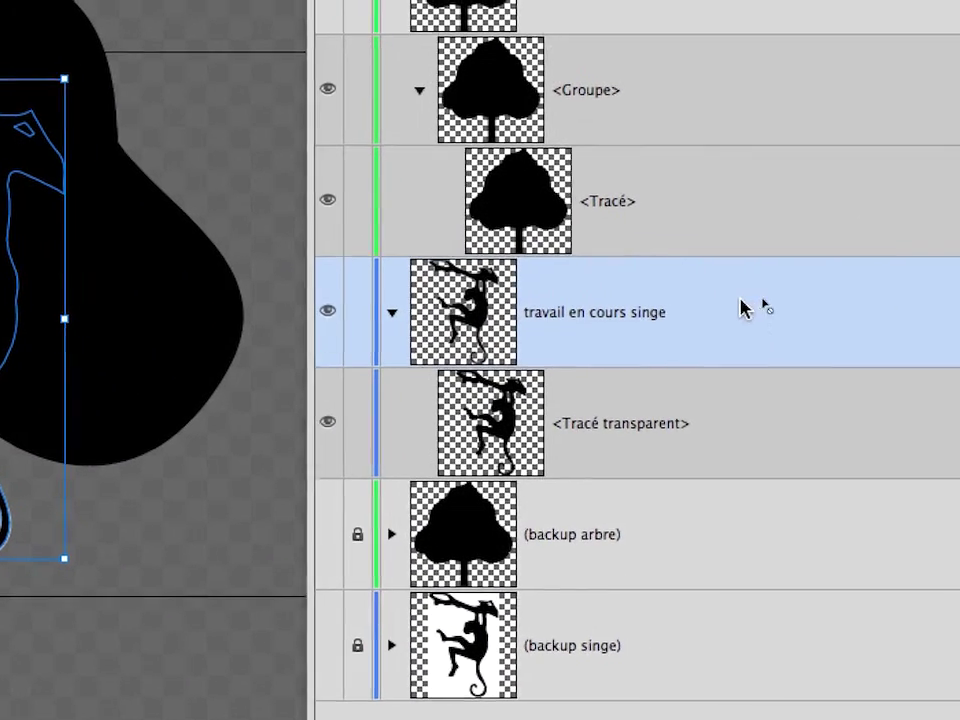
Step: Review the stacking order of the monkey's layer and compound path against the tree's group and layer
click(716, 414)
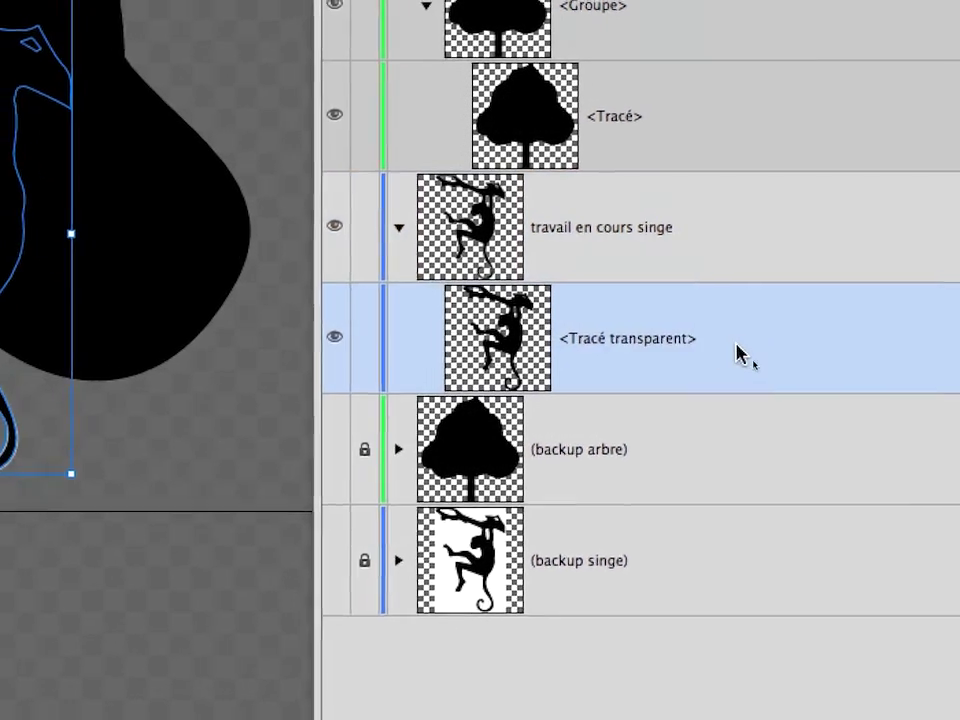
click(722, 299)
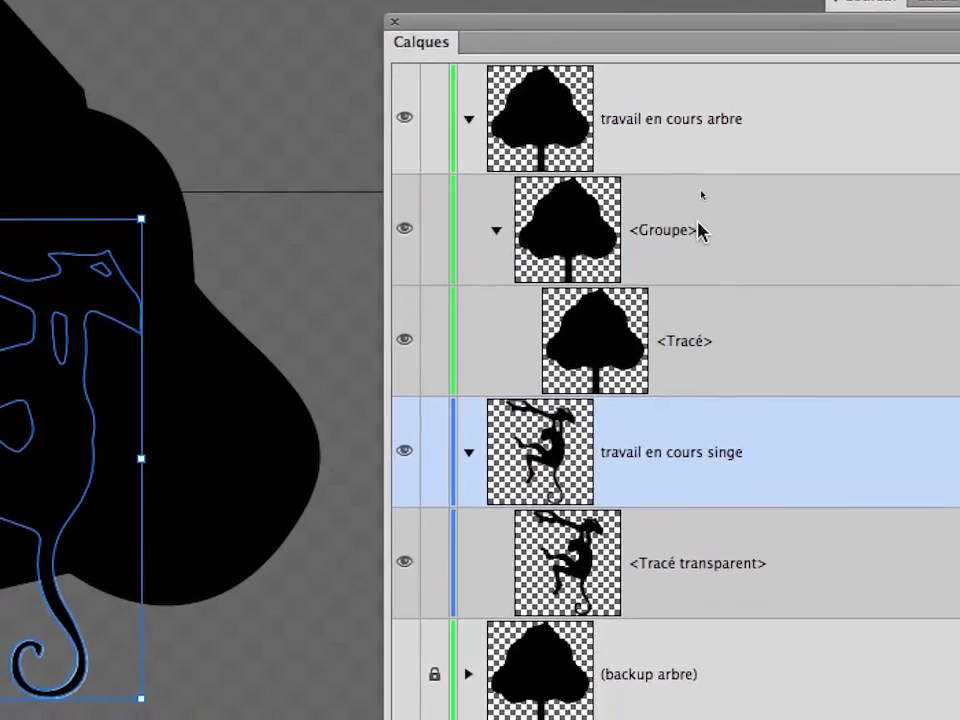
click(635, 262)
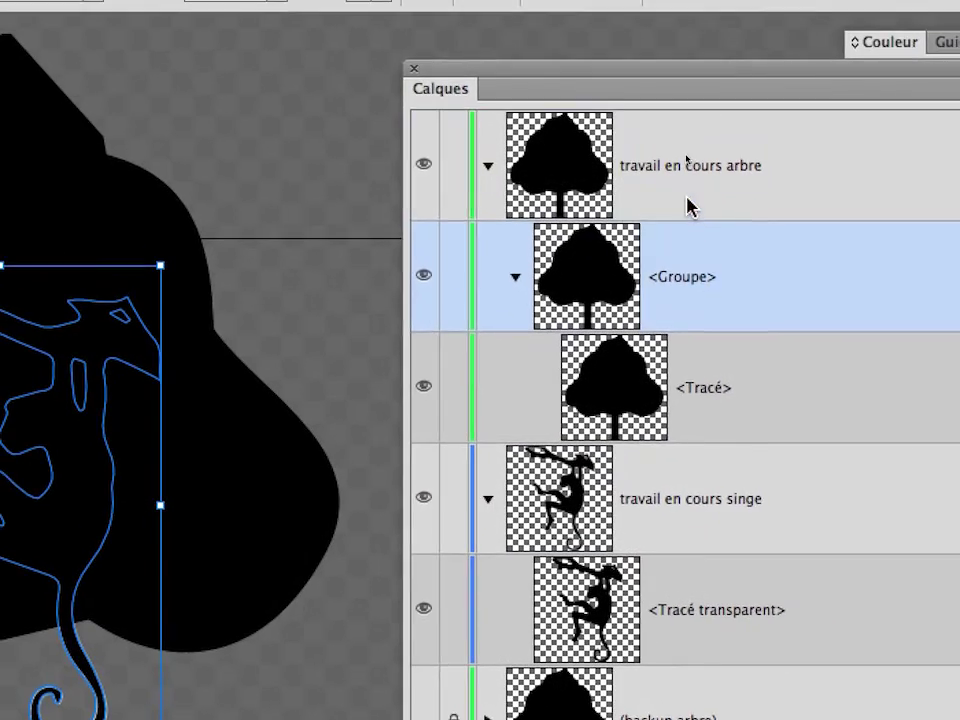
click(630, 120)
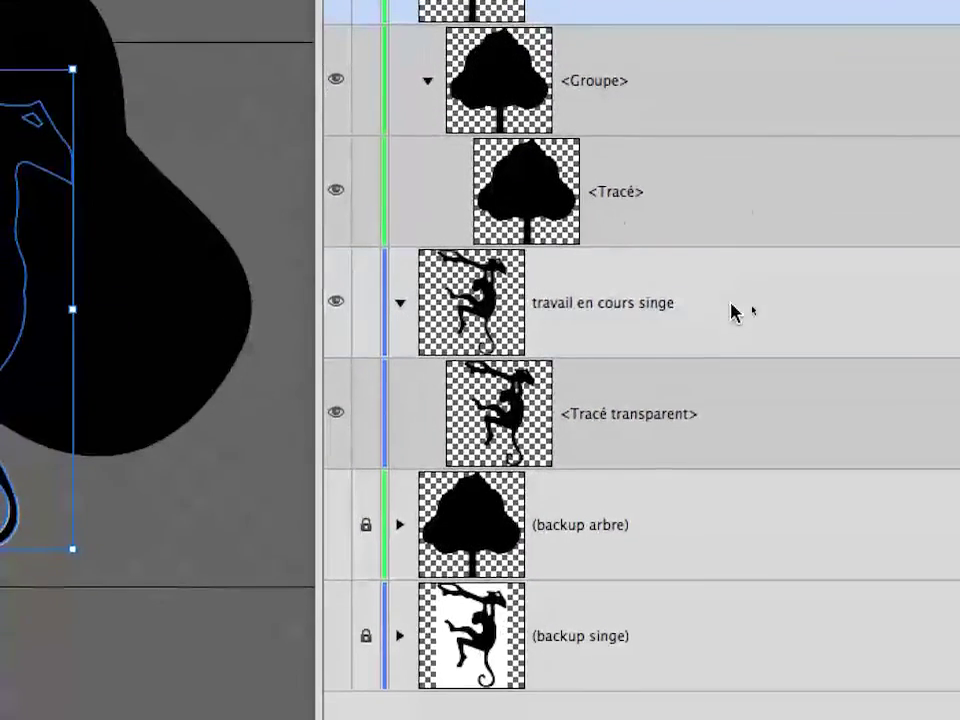
Step: Move "travail en cours singe" above "travail en cours arbre" and collapse both working layers
click(732, 312)
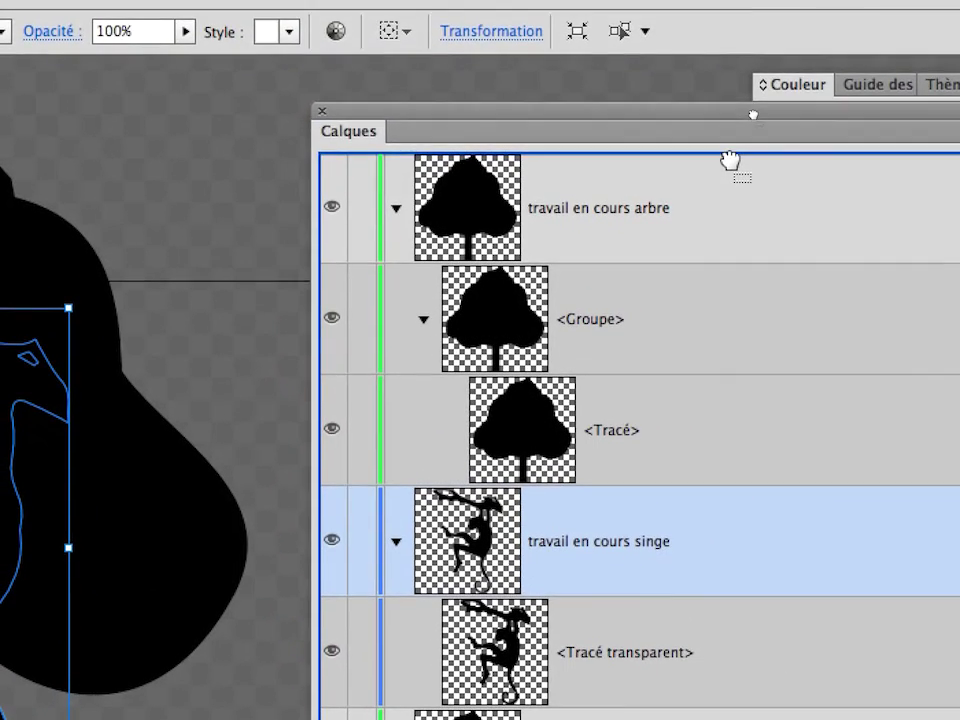
drag(730, 157, 731, 161)
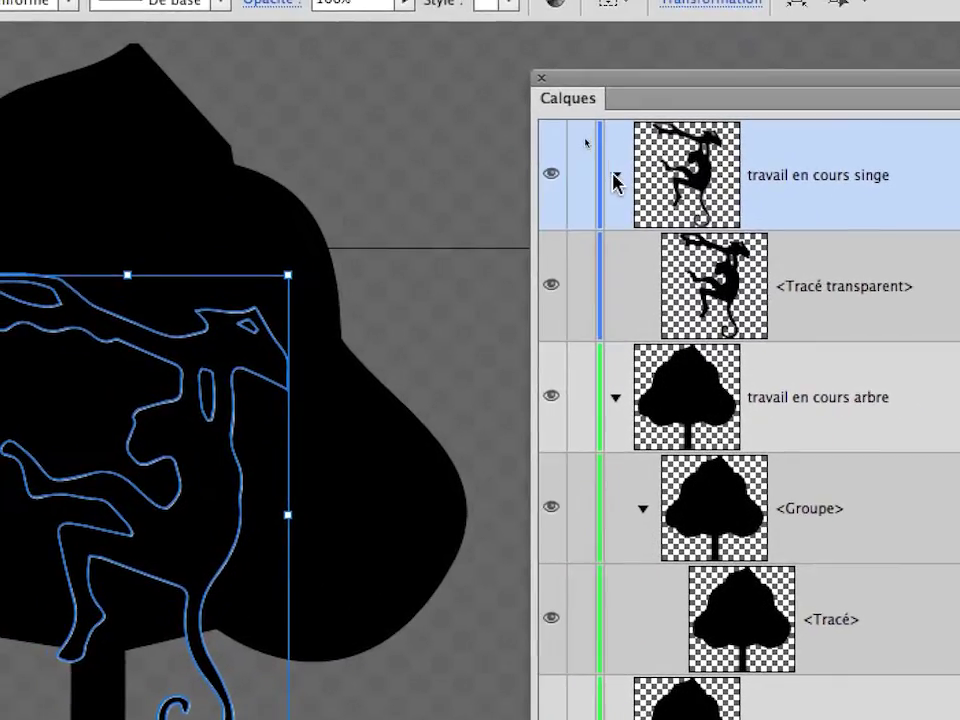
click(410, 146)
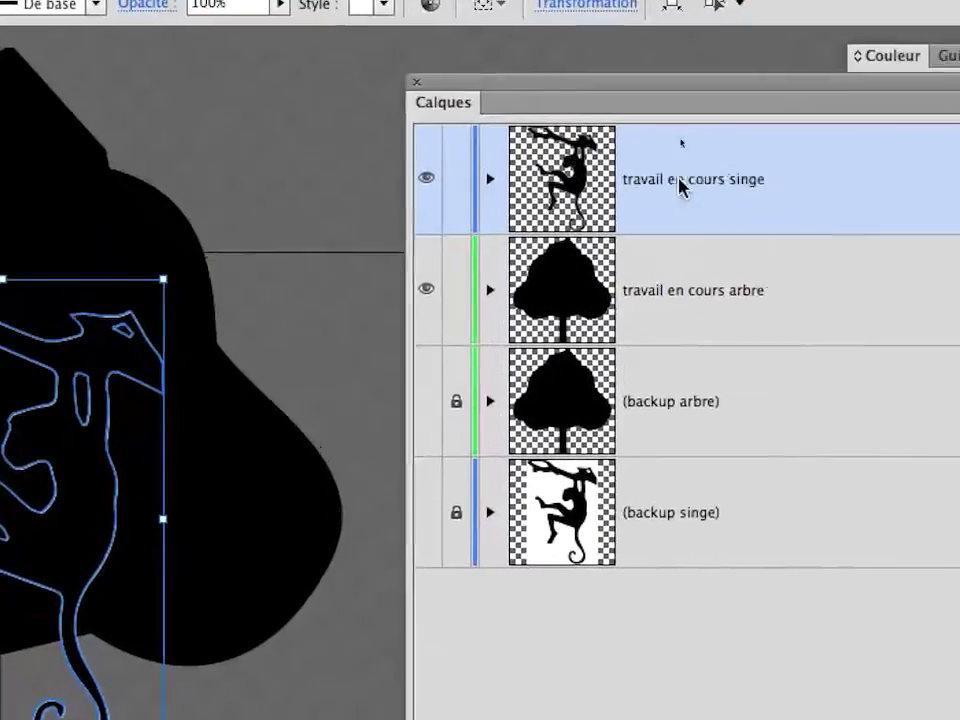
Step: Move "travail en cours singe" back below "travail en cours arbre" and try raising it above the tree again
drag(802, 93, 805, 249)
drag(683, 240, 683, 243)
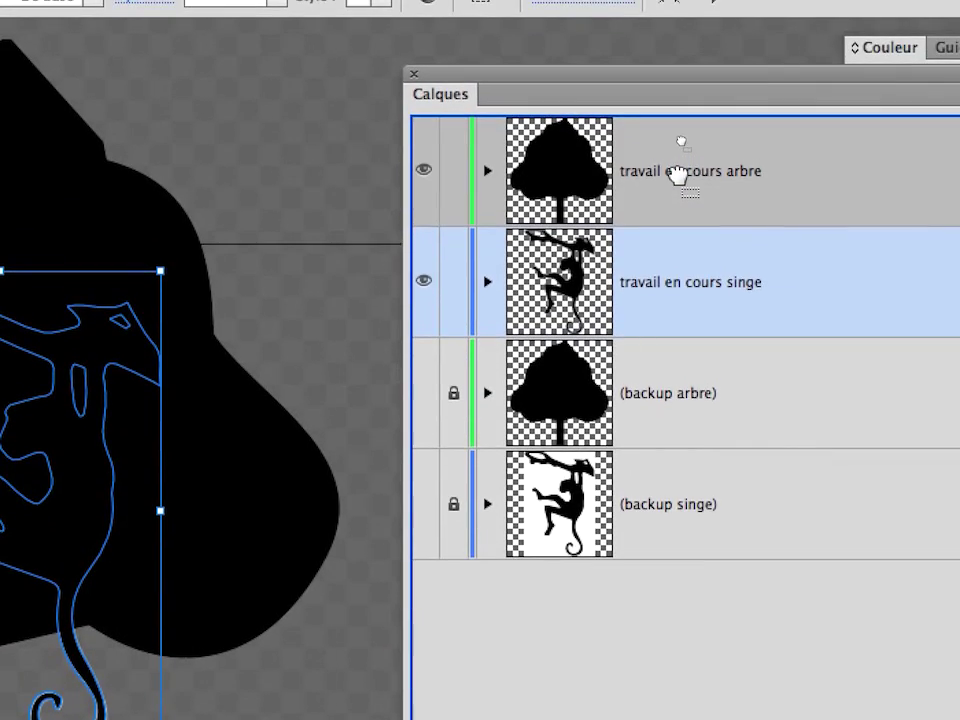
drag(680, 175, 678, 176)
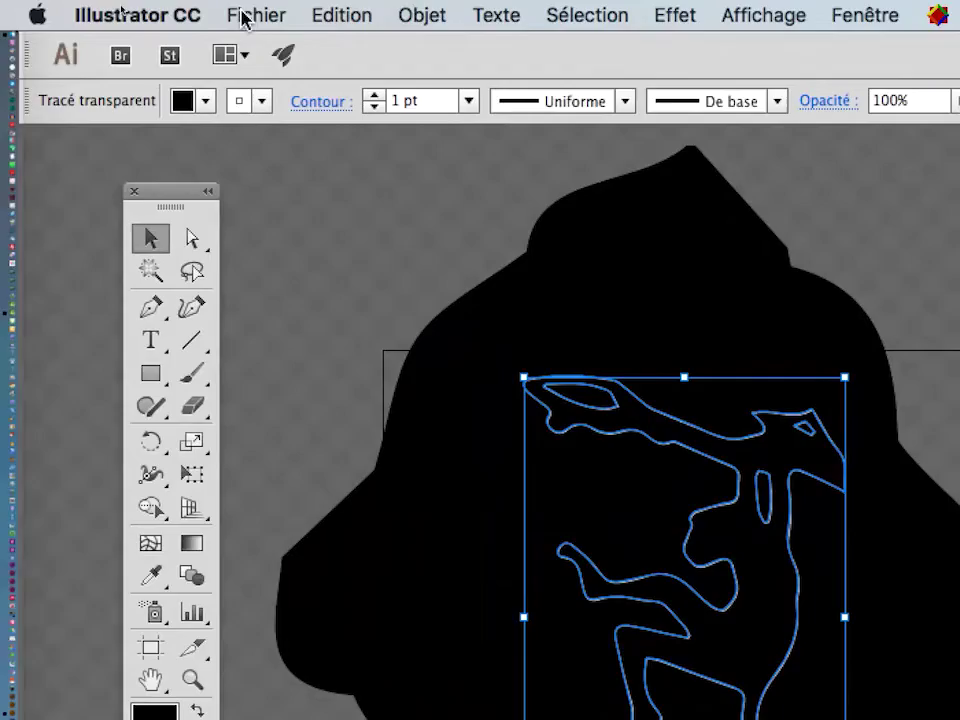
click(313, 15)
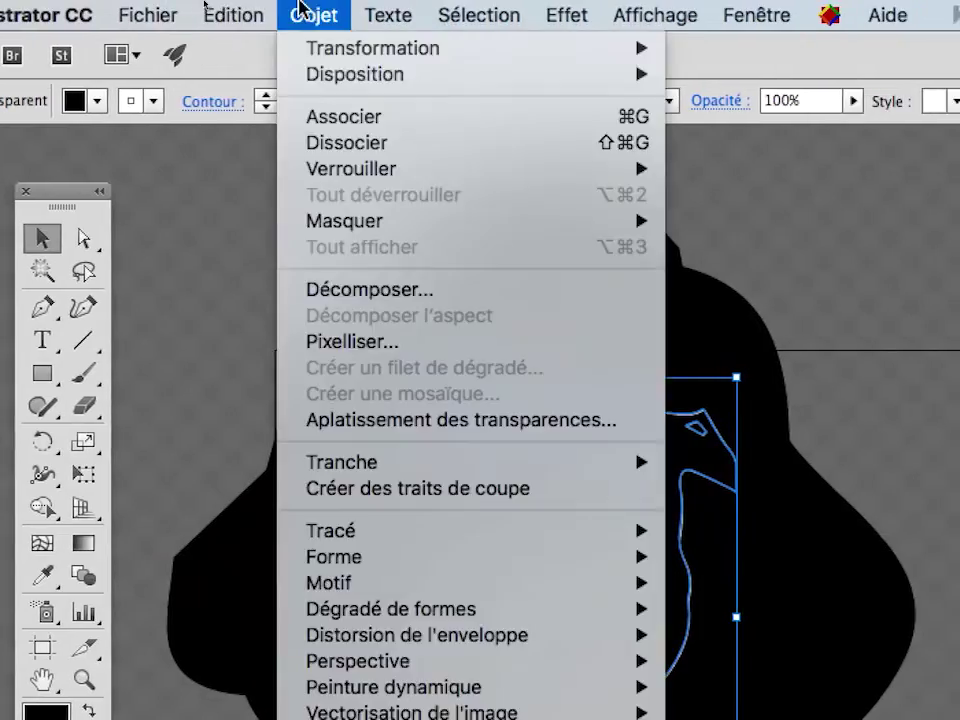
mouse_move(231, 15)
click(285, 24)
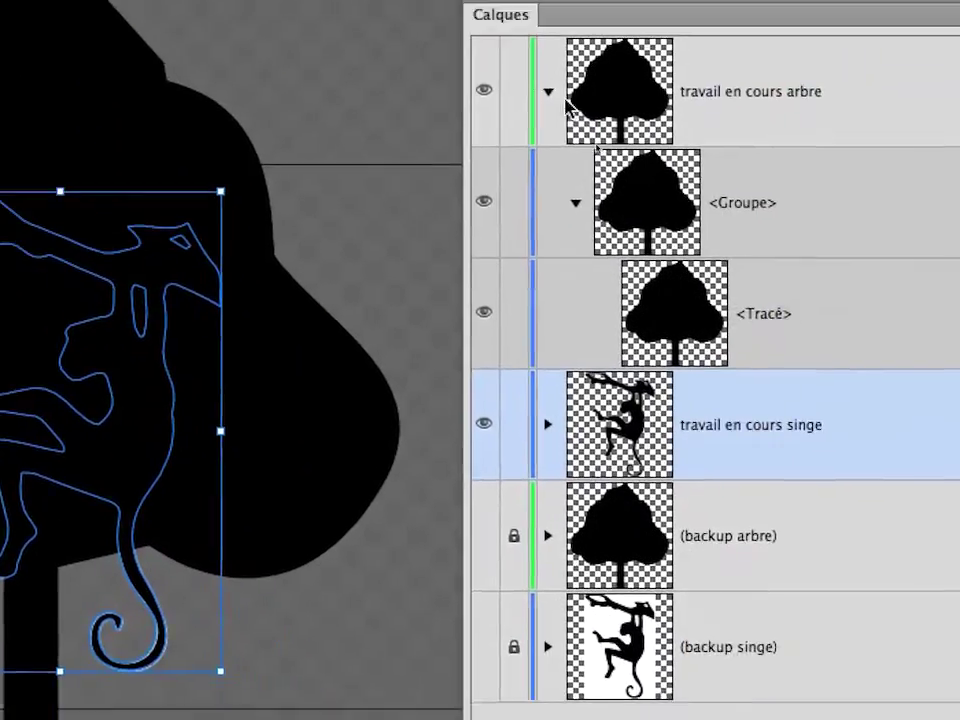
Step: Collapse "travail en cours arbre", move "travail en cours singe" above it, and clear the artwork selection
click(556, 97)
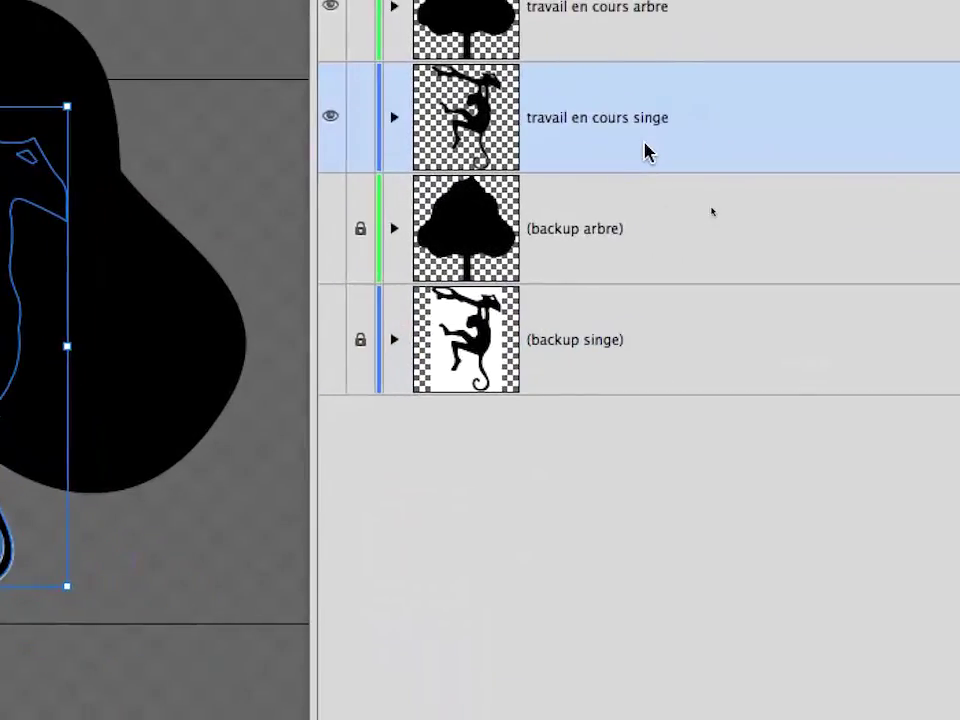
drag(799, 237, 797, 227)
drag(643, 140, 645, 0)
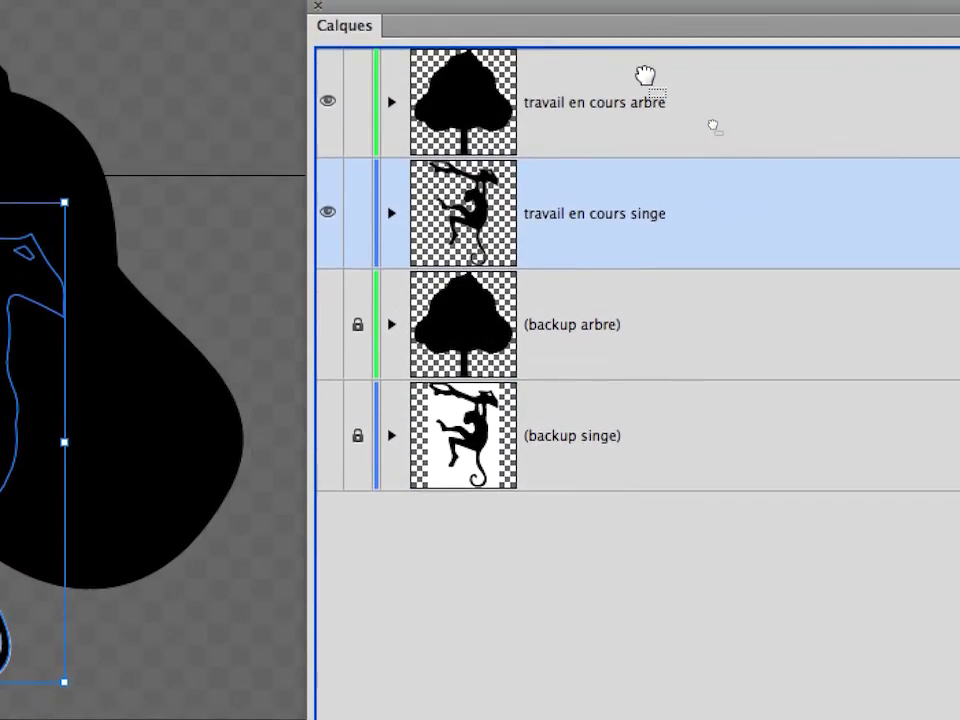
mouse_move(645, 76)
mouse_down()
mouse_move(645, 51)
mouse_move(643, 86)
mouse_move(643, 70)
mouse_up()
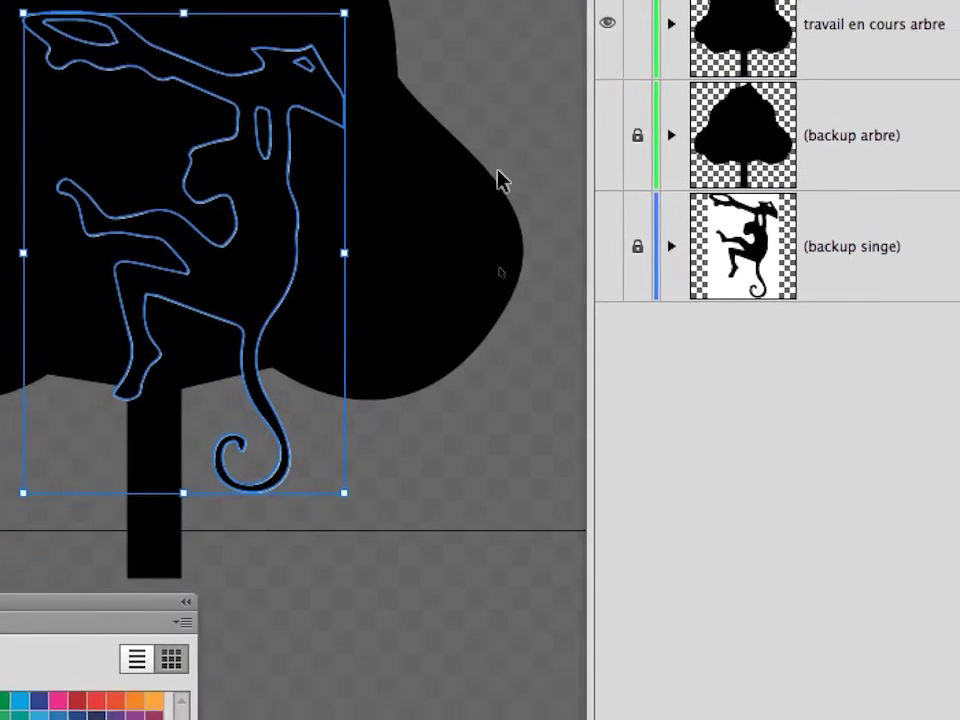
click(328, 266)
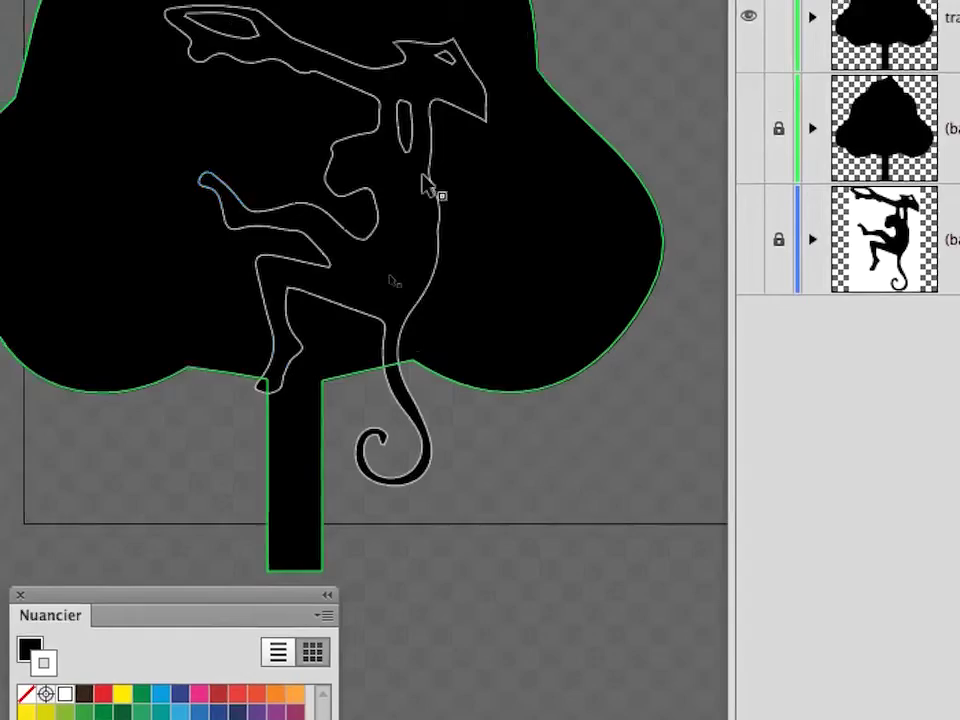
click(422, 176)
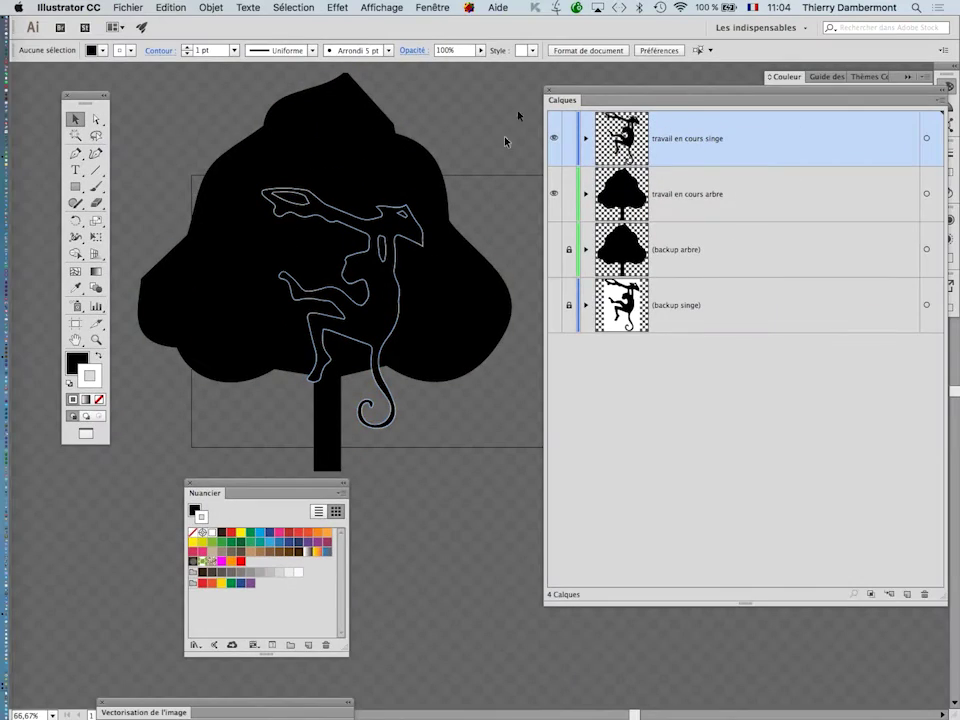
Step: Hide the transparency grid and move the colour swatches below the toolbox, away from the artwork
click(379, 6)
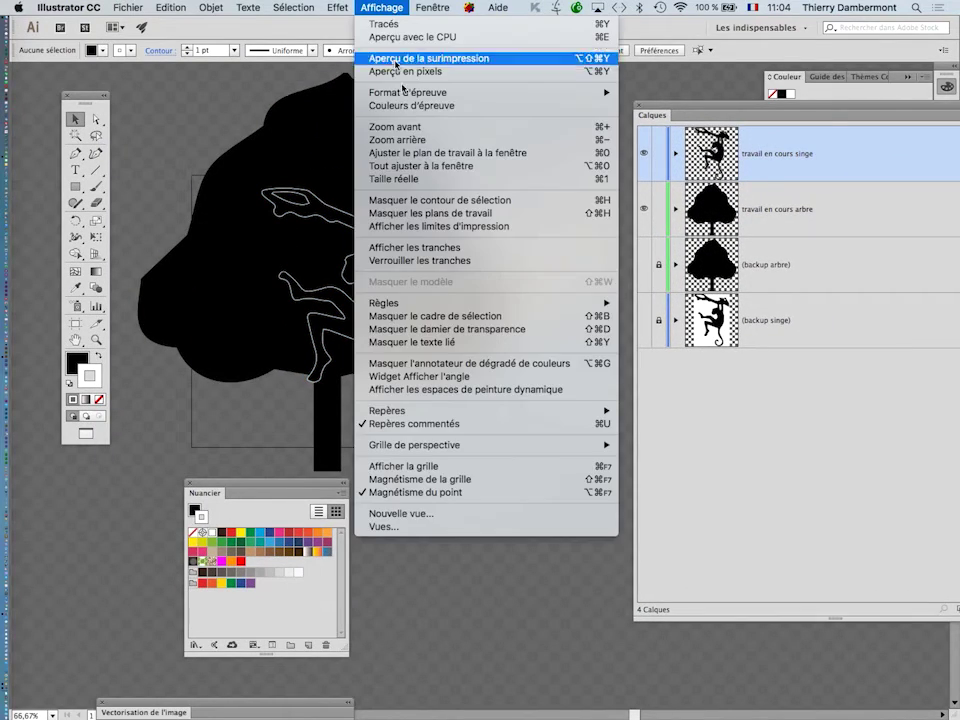
click(455, 330)
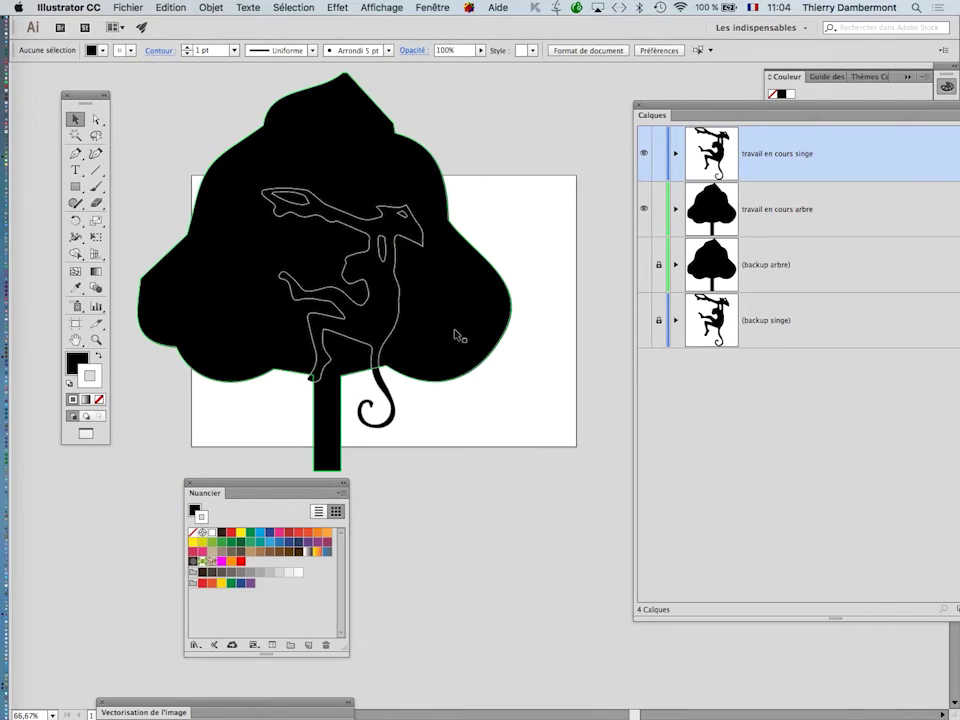
scroll(455, 333, down, 1)
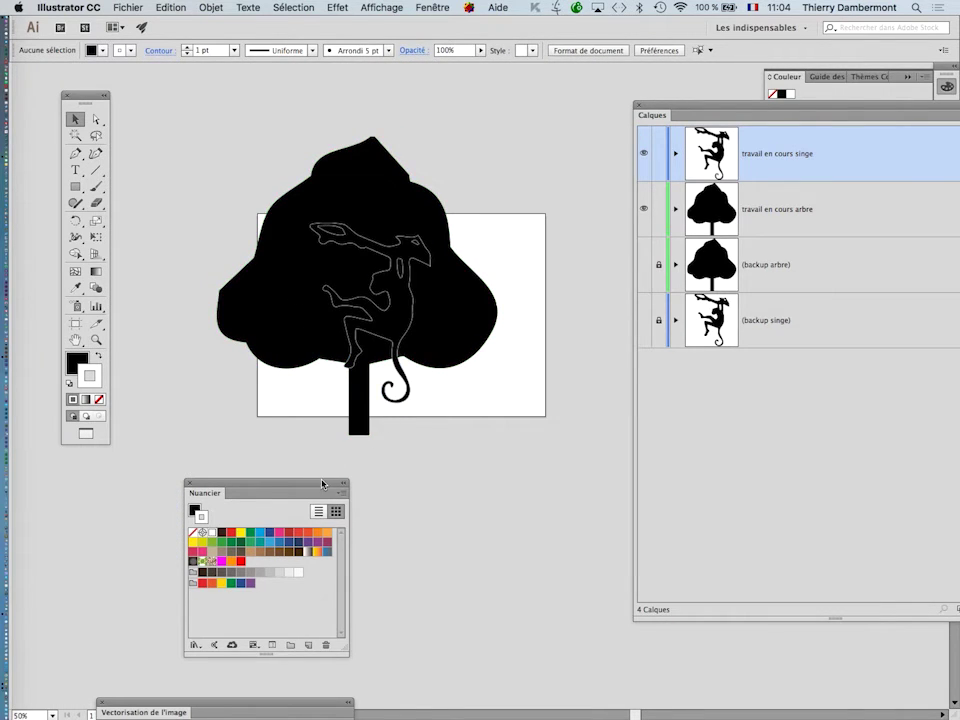
drag(322, 484, 199, 491)
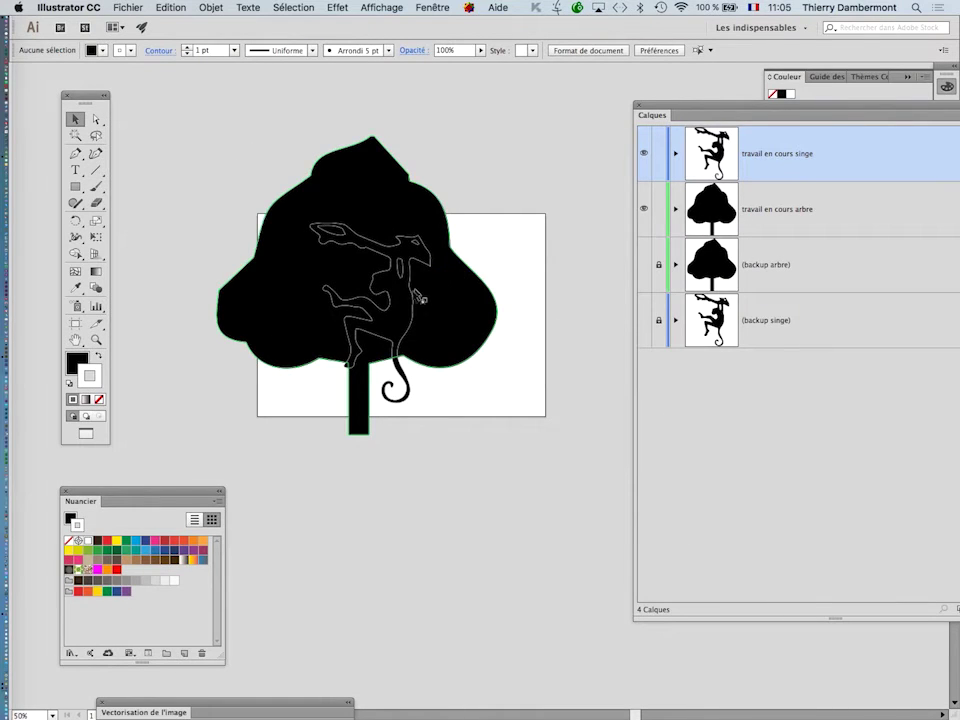
Step: Select the monkey and the tree together
click(393, 301)
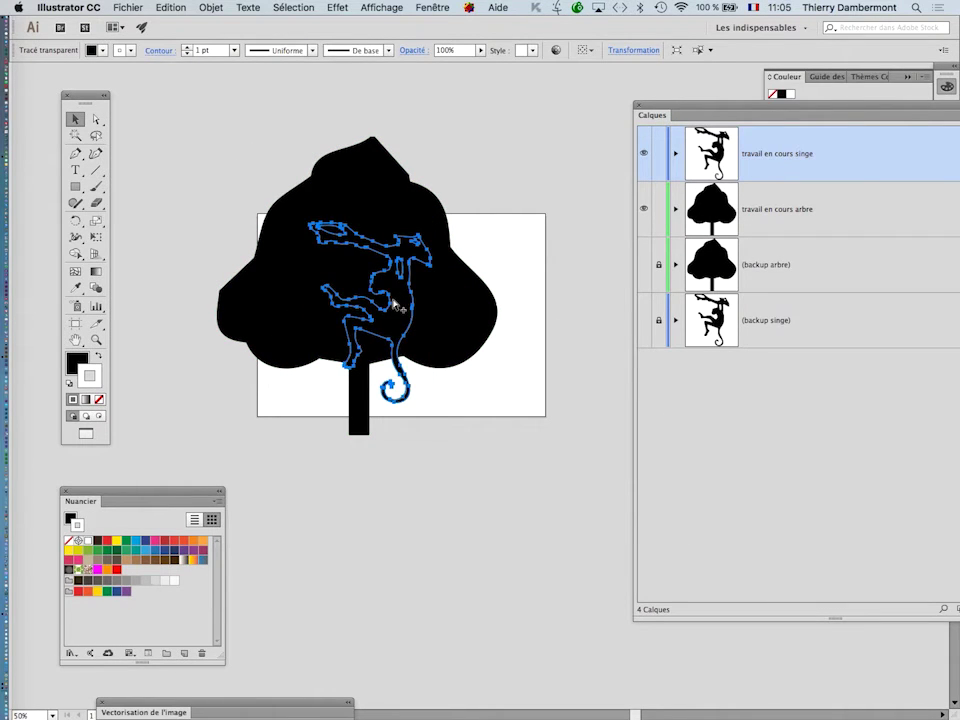
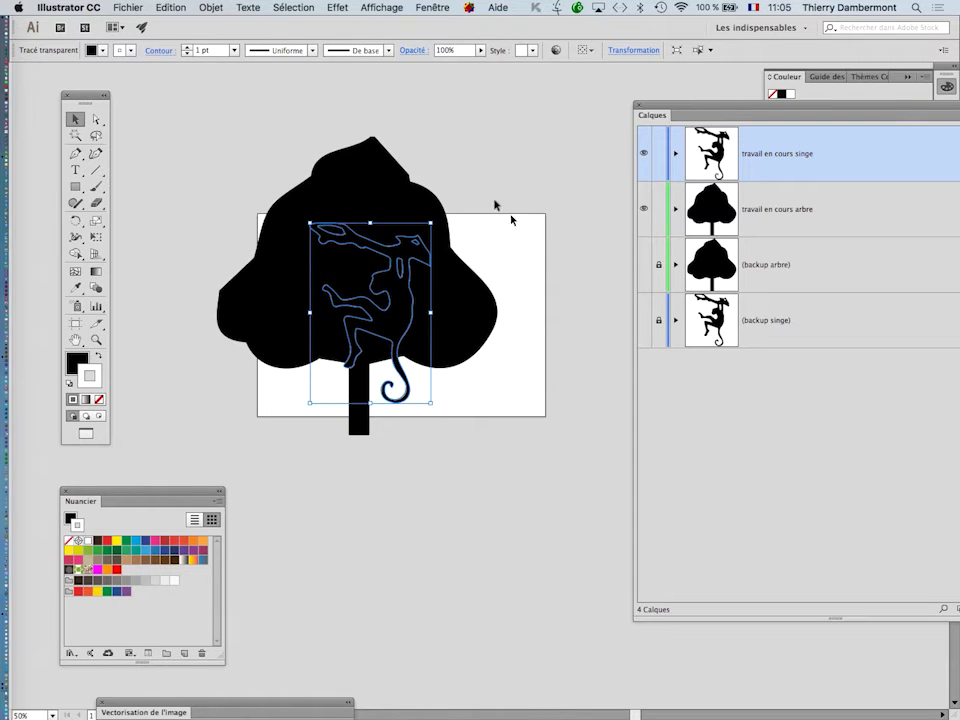
drag(320, 196, 330, 205)
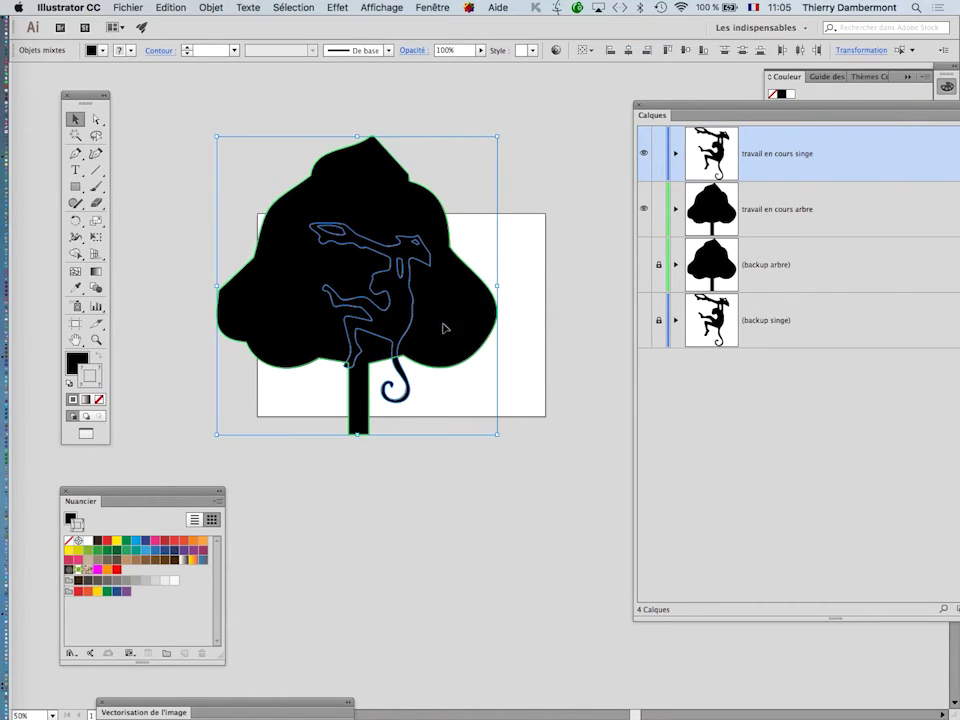
click(194, 178)
key(super+a)
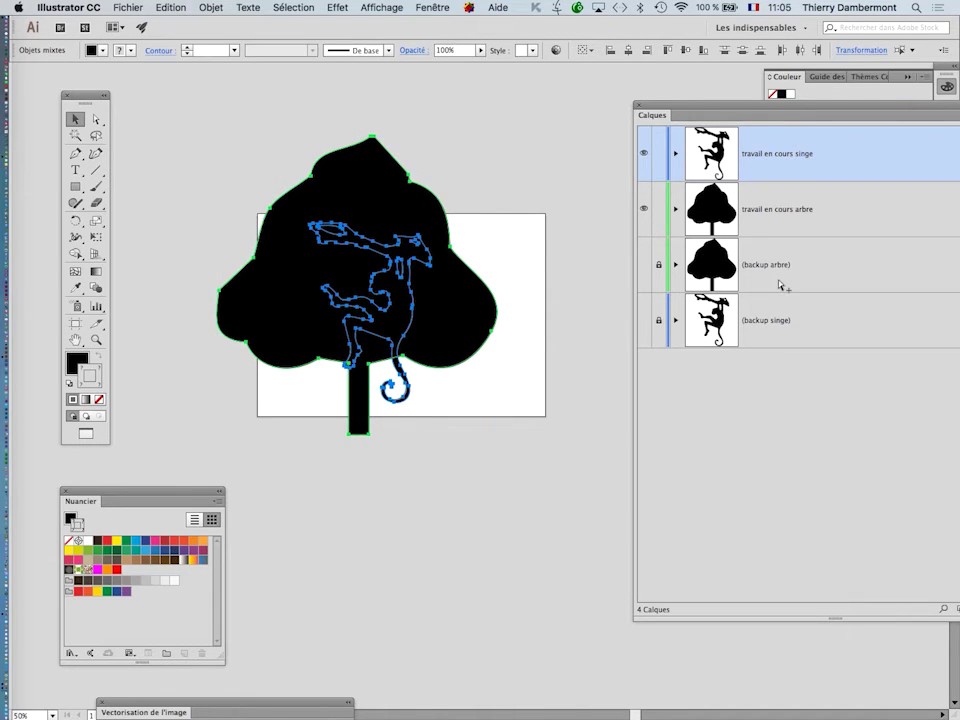
key(alt+super+8)
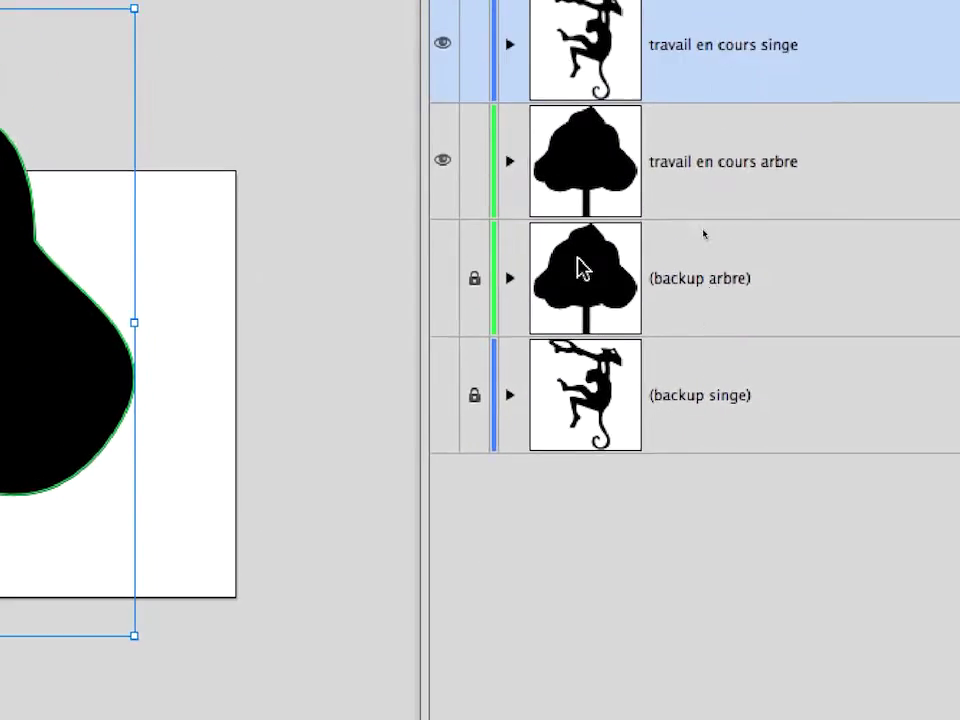
key(alt+super+8)
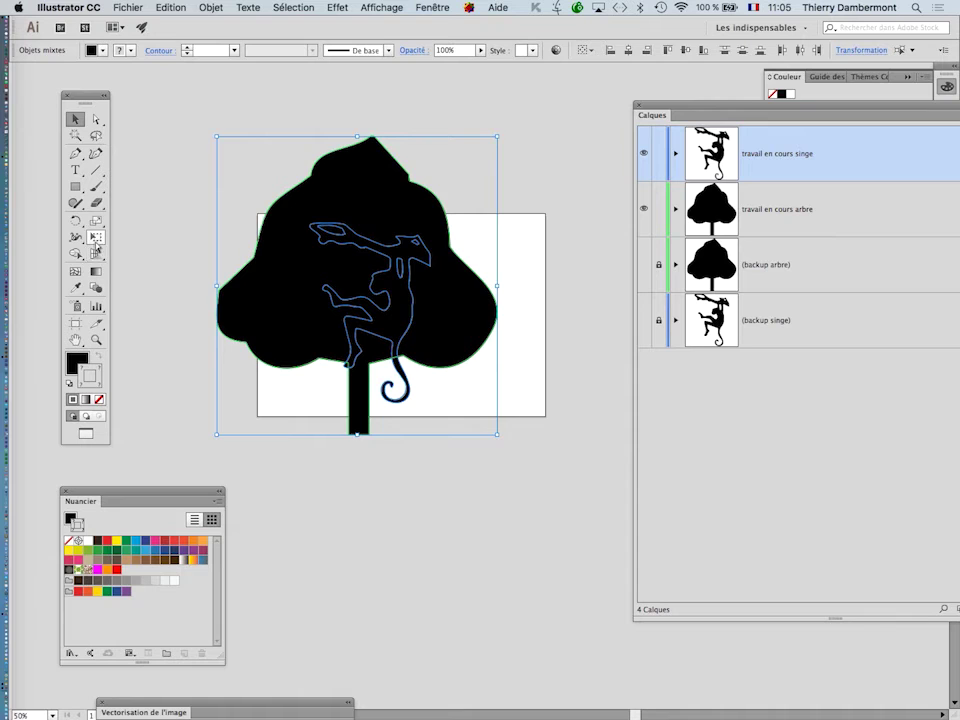
key(super)
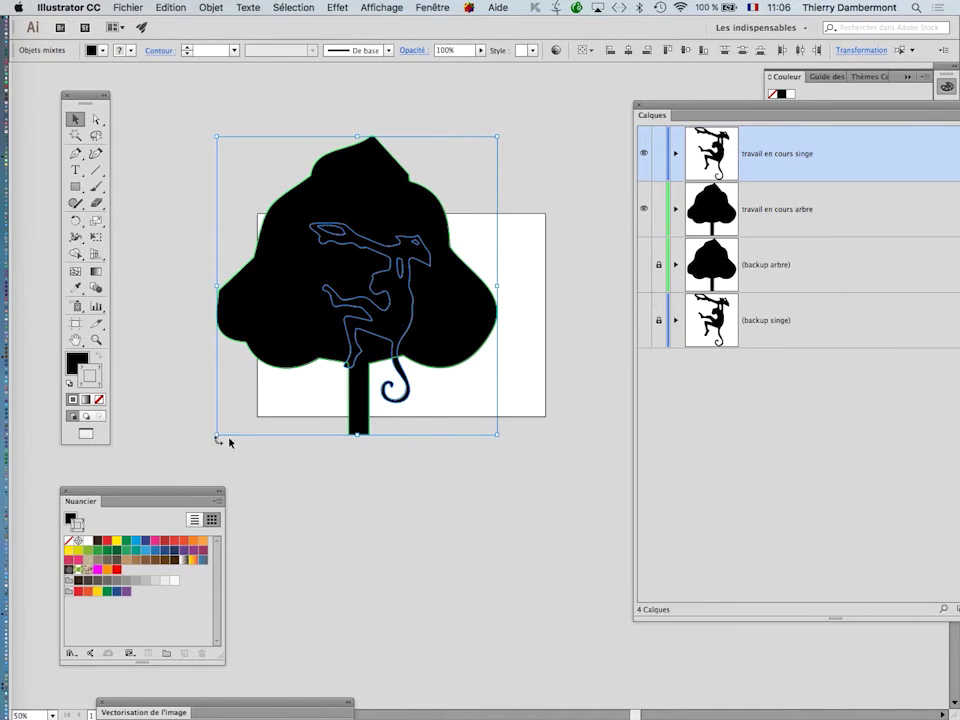
Step: Hide the selection bounding box and shift the toolbox slightly towards the artwork
click(381, 7)
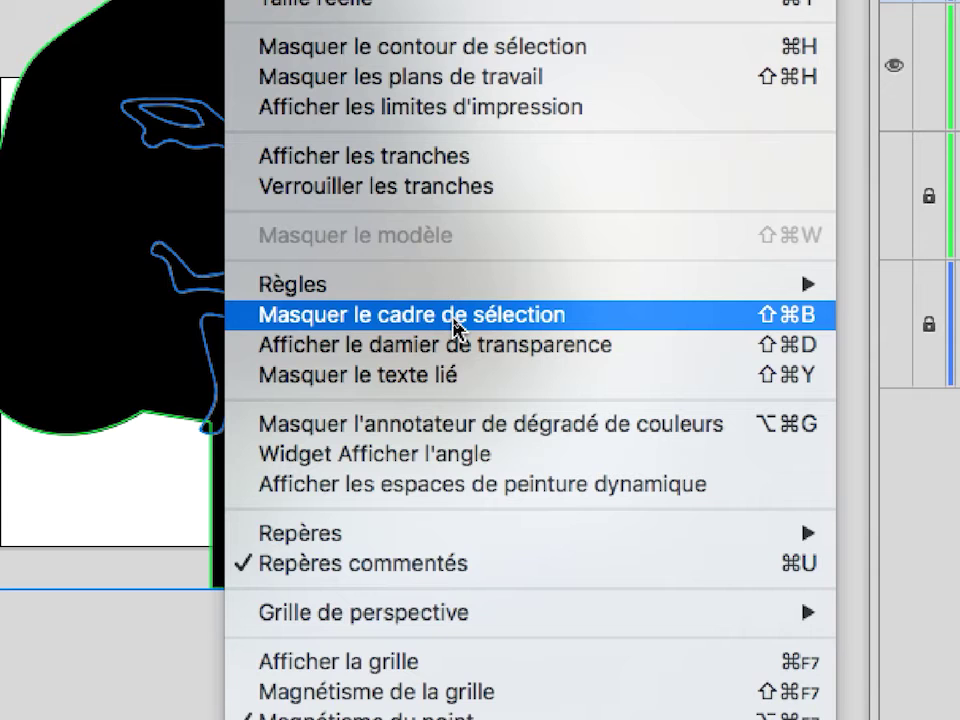
click(455, 316)
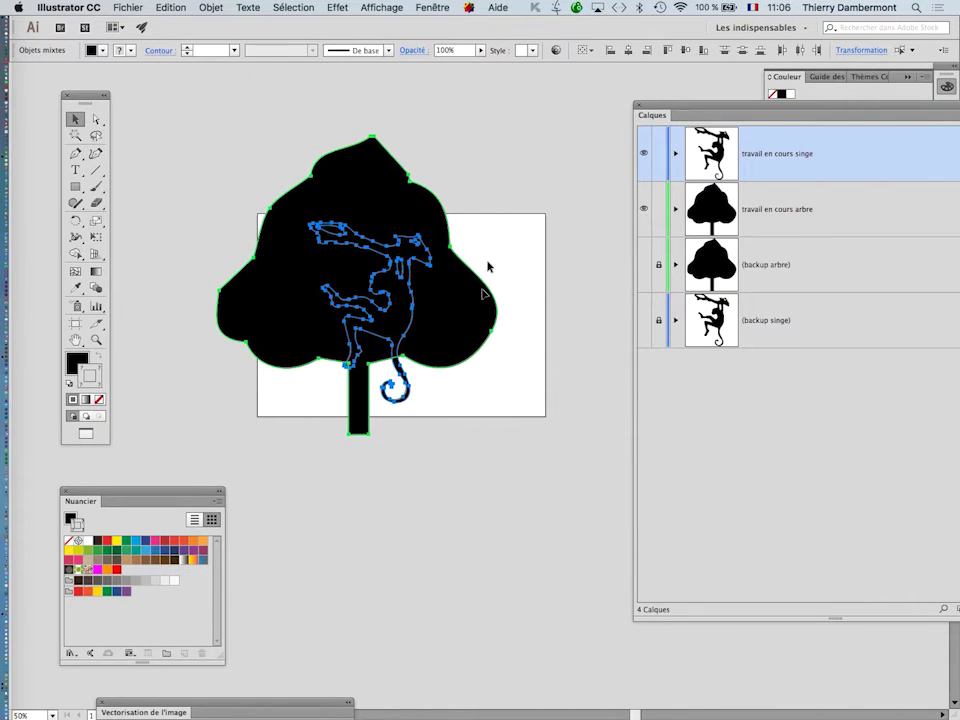
drag(81, 97, 115, 85)
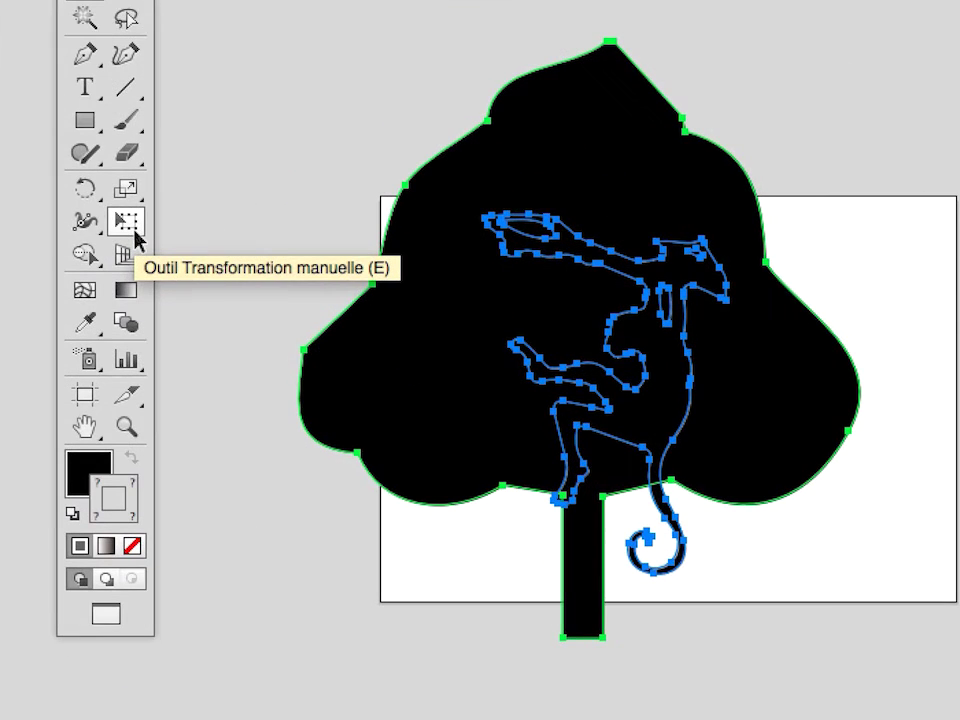
Step: Use Free Transform to scale the monkey and tree down together and place them inside the artboard
click(127, 222)
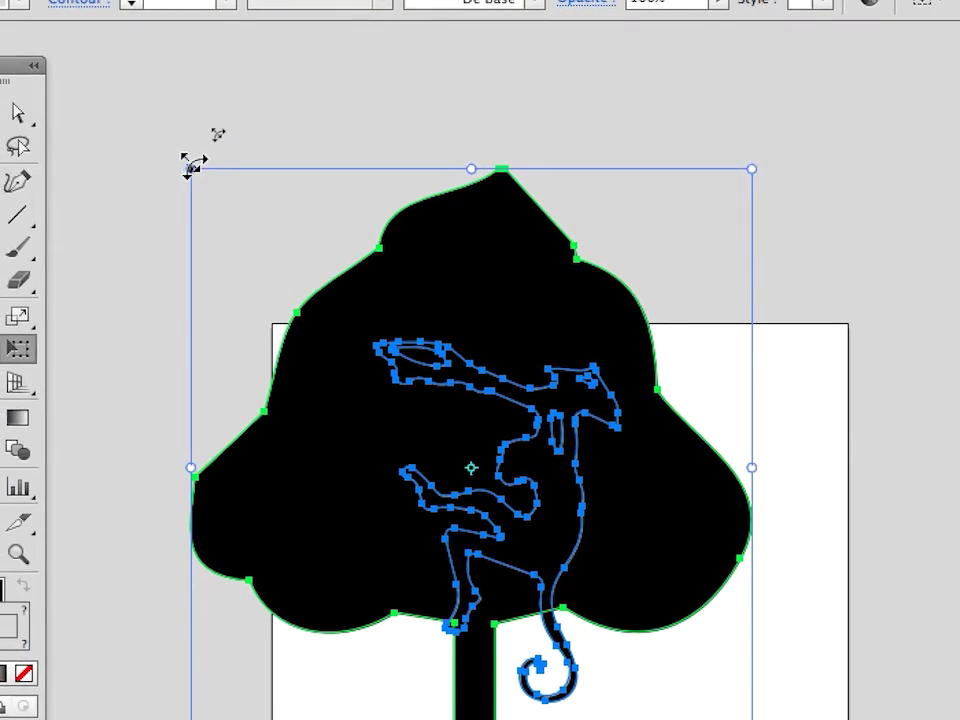
drag(193, 166, 471, 506)
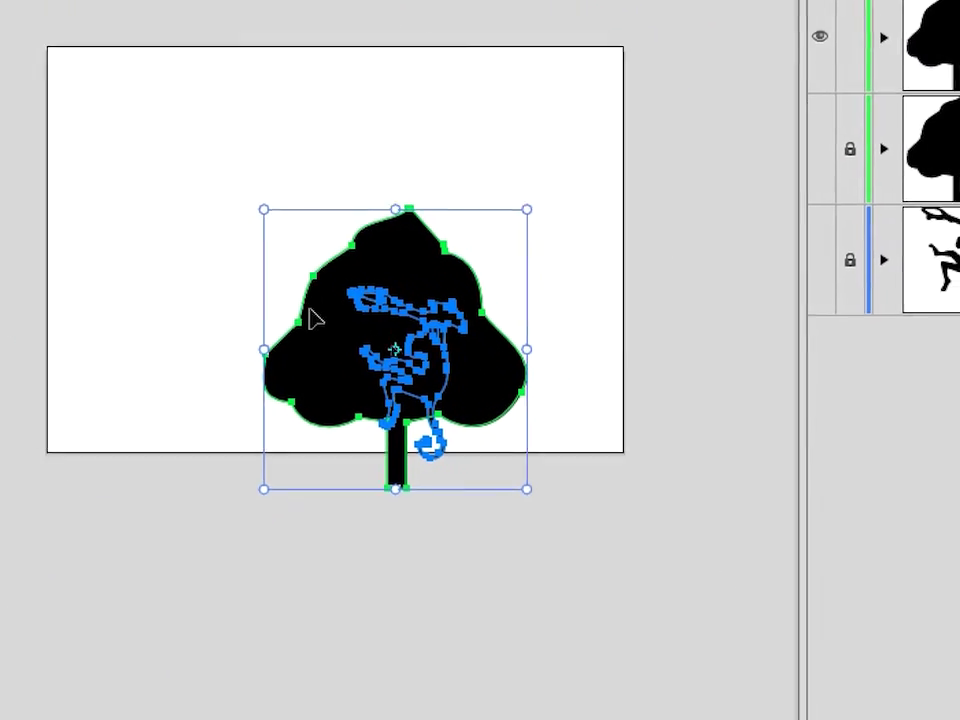
drag(372, 381, 306, 281)
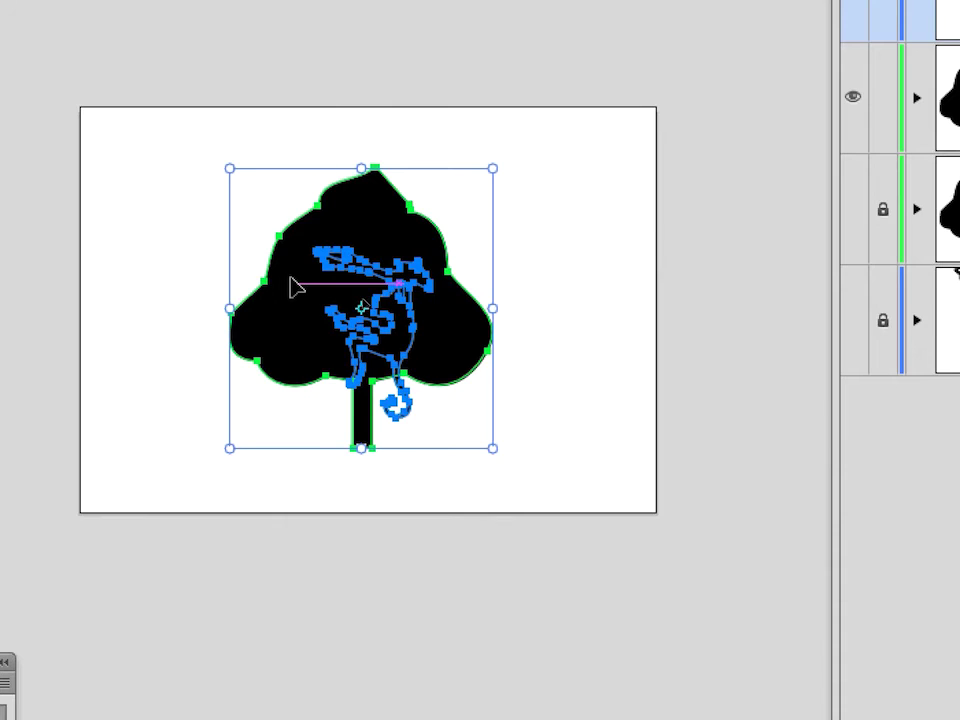
drag(230, 172, 209, 223)
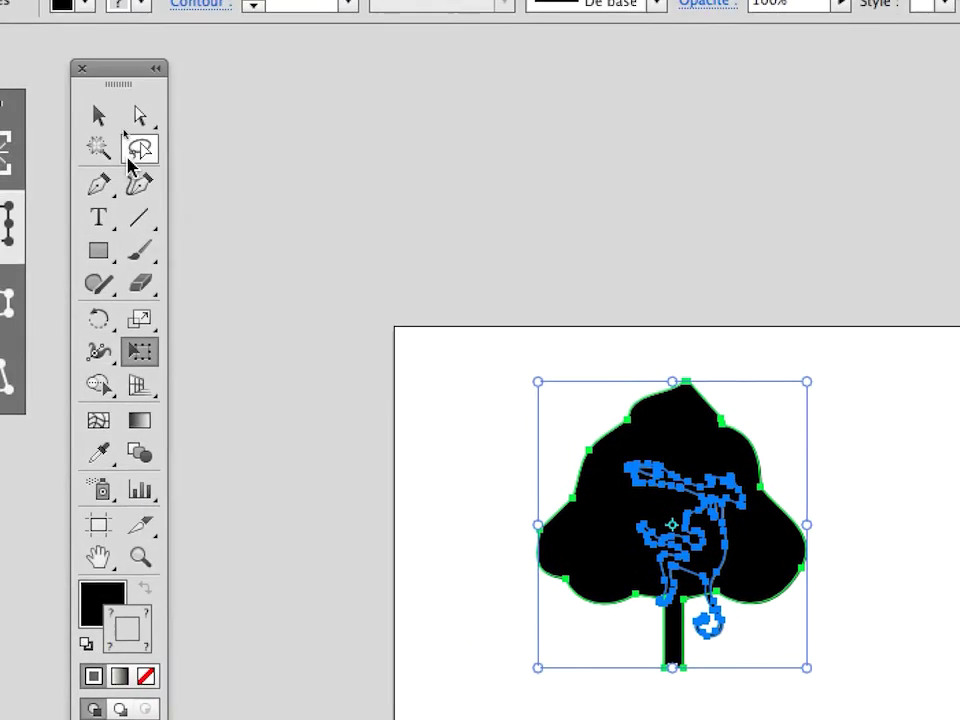
Step: Deselect the artwork and reselect both the tree and the monkey with the Selection tool
click(99, 116)
click(441, 221)
drag(486, 344, 843, 659)
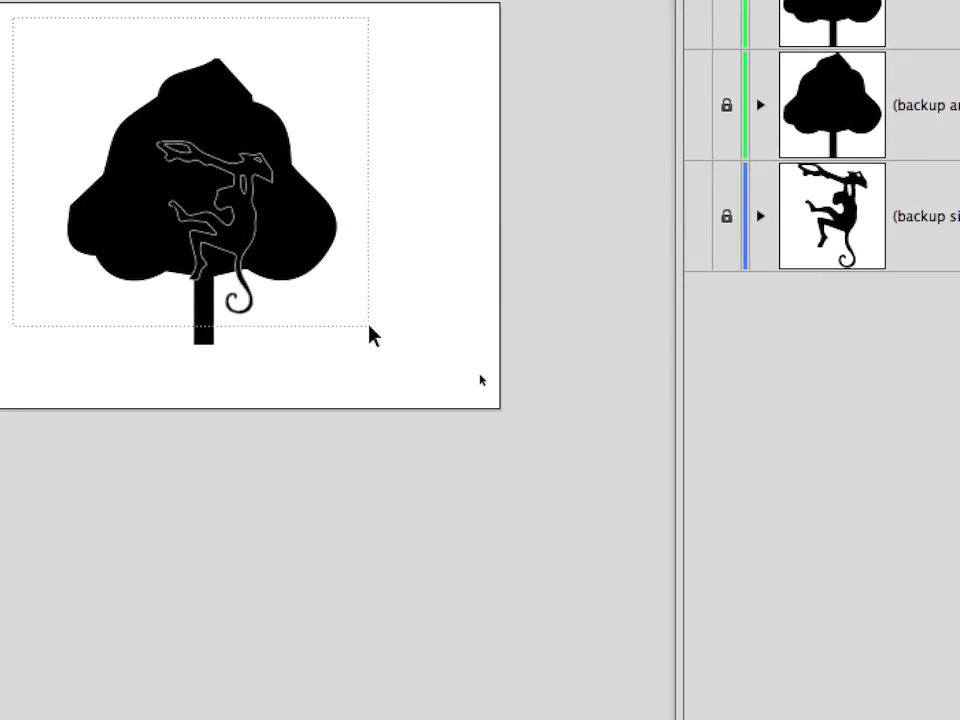
drag(372, 336, 372, 336)
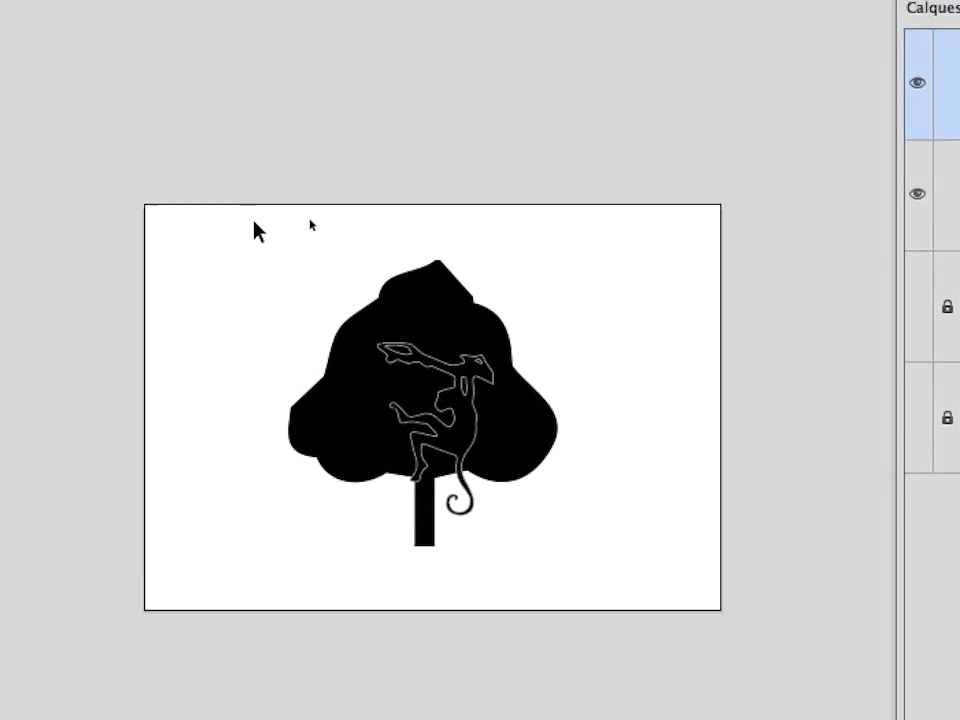
drag(32, 28, 414, 364)
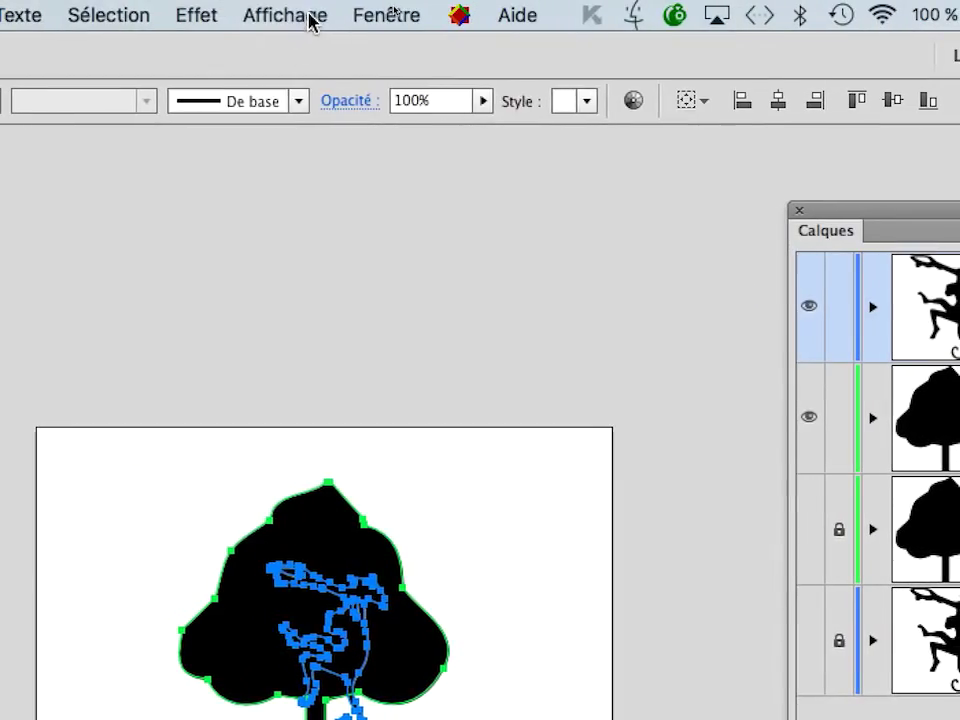
Step: Examine the display options for where the selection bounding box is shown or hidden
click(311, 17)
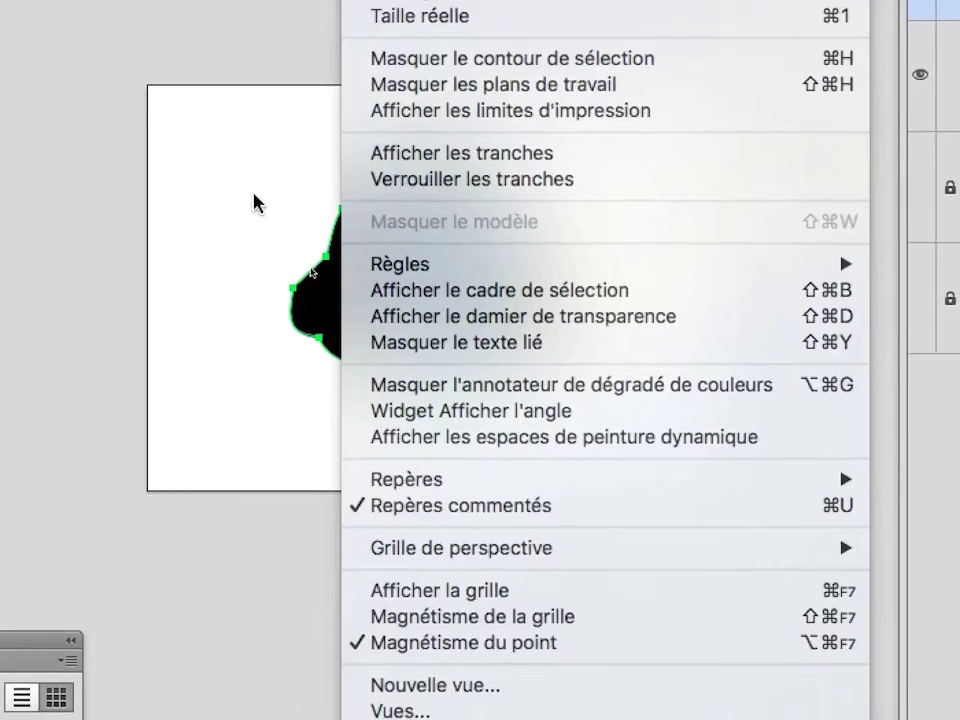
click(80, 289)
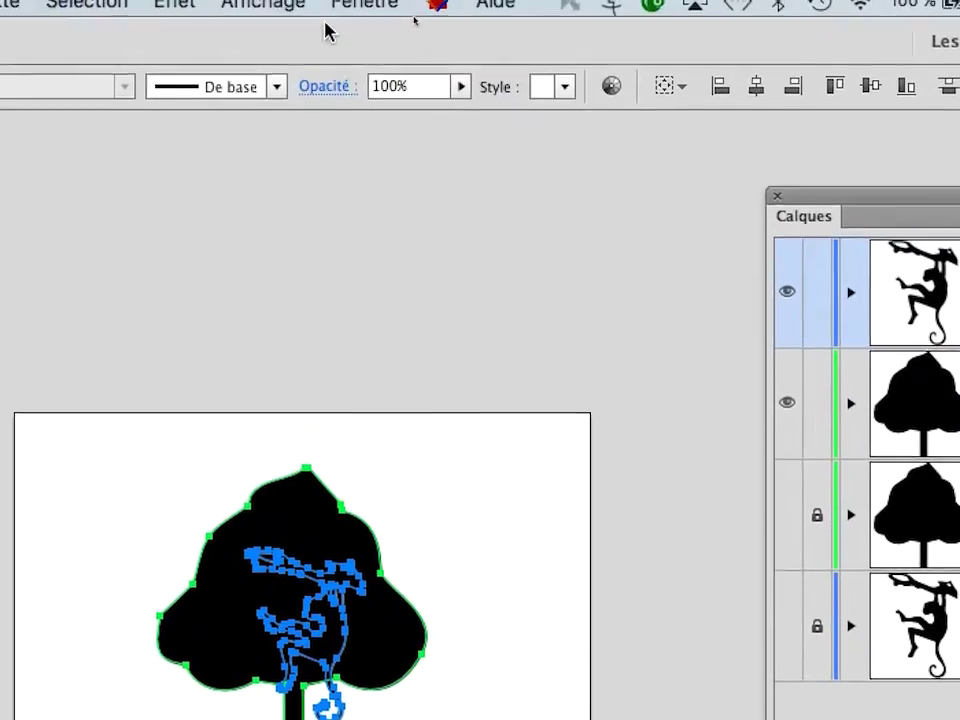
click(290, 5)
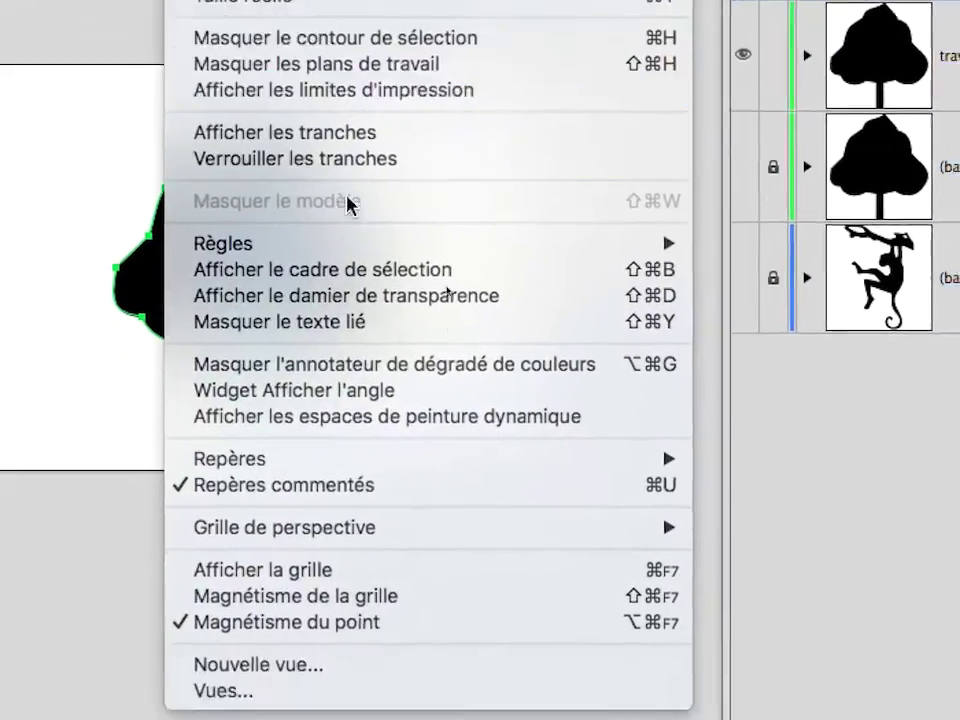
click(225, 215)
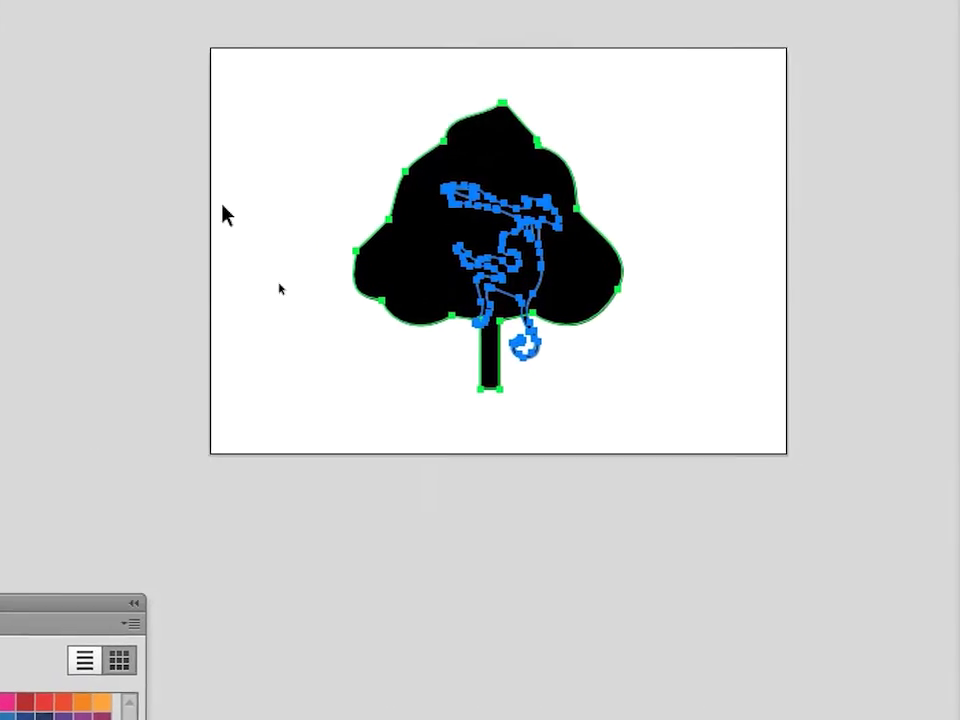
Step: Shrink the selected monkey and tree further with Free Transform and move the toolbox over the artboard's edge
drag(322, 136, 560, 368)
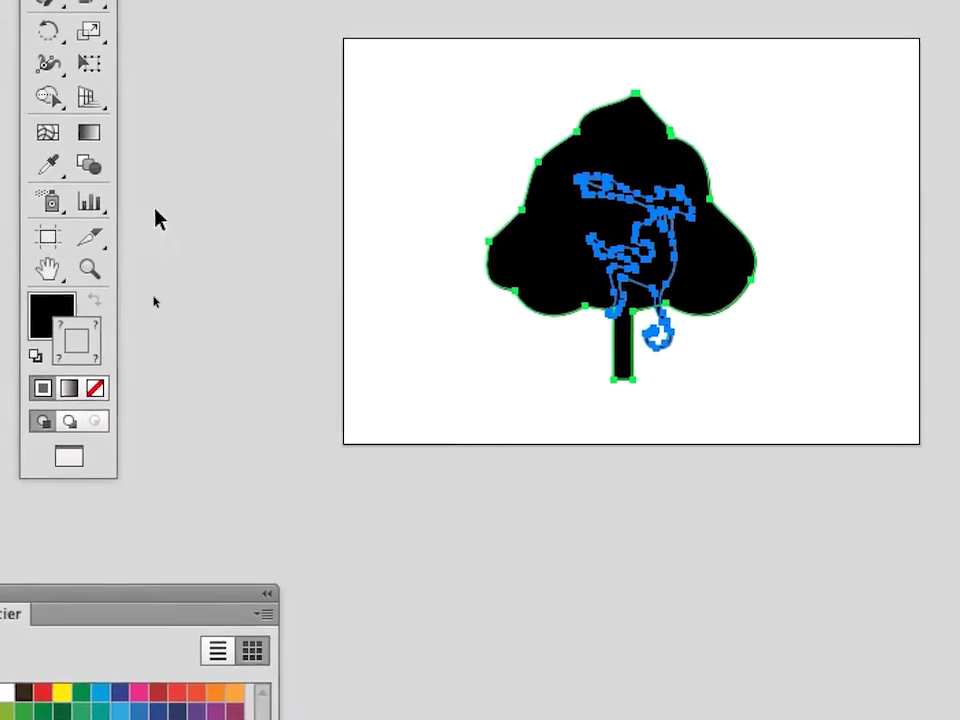
click(90, 66)
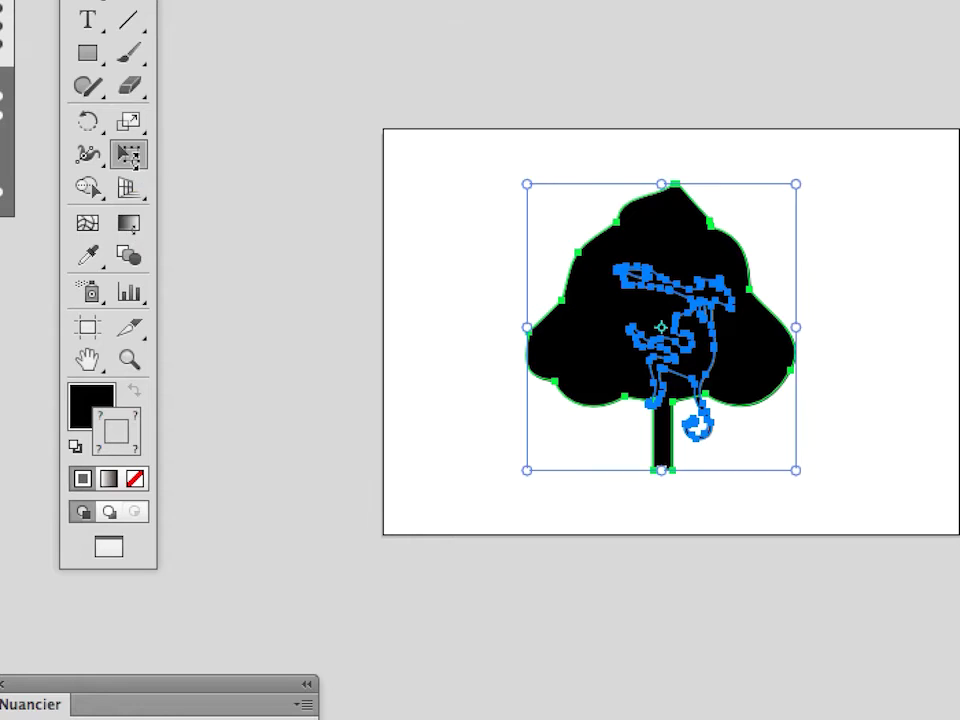
drag(527, 184, 537, 192)
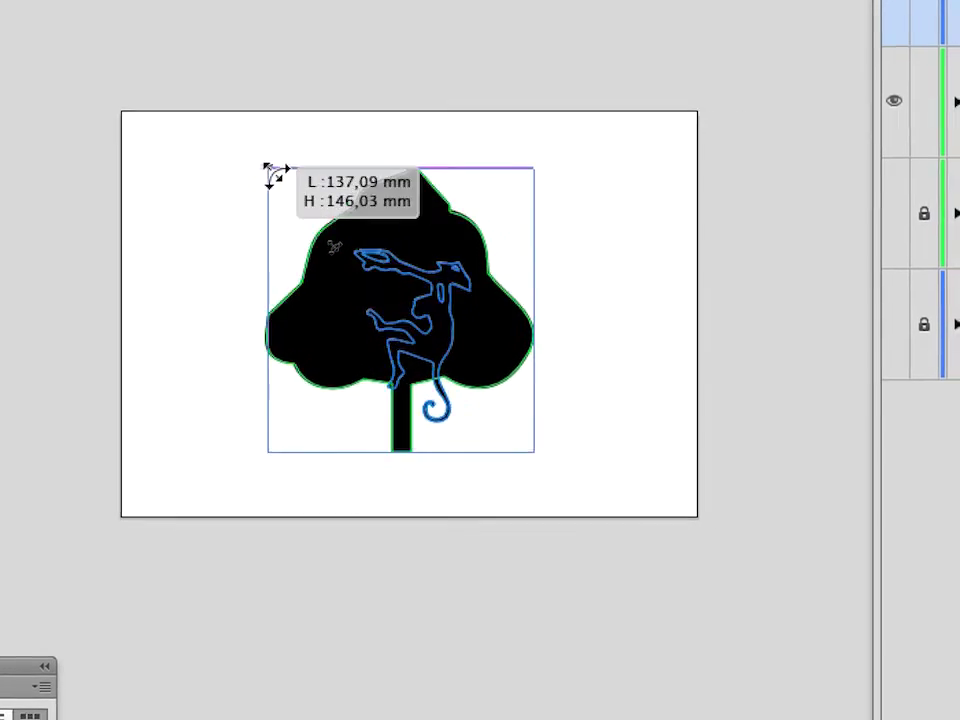
drag(274, 175, 340, 258)
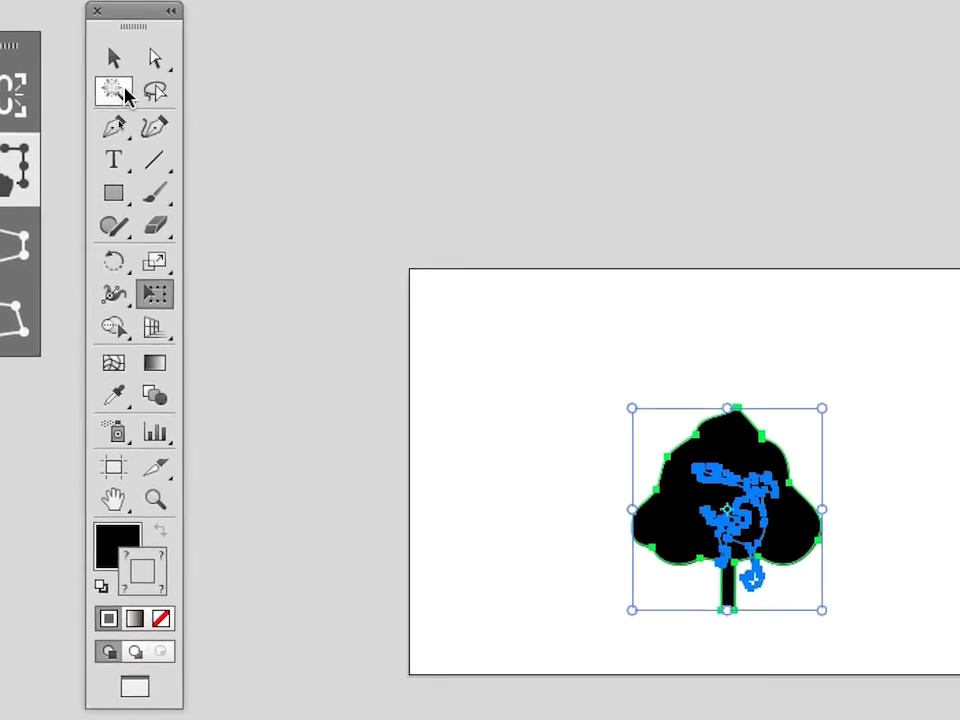
drag(128, 68, 355, 130)
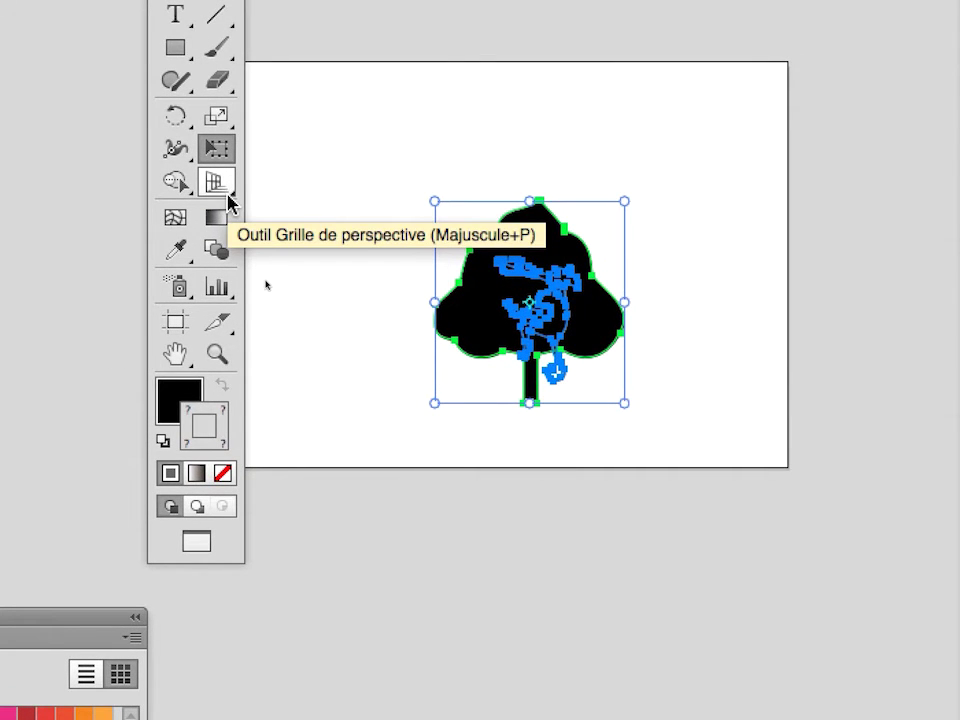
Step: Display the perspective grid over the artwork, hide it again with the grid widget, and clear the selection
click(228, 203)
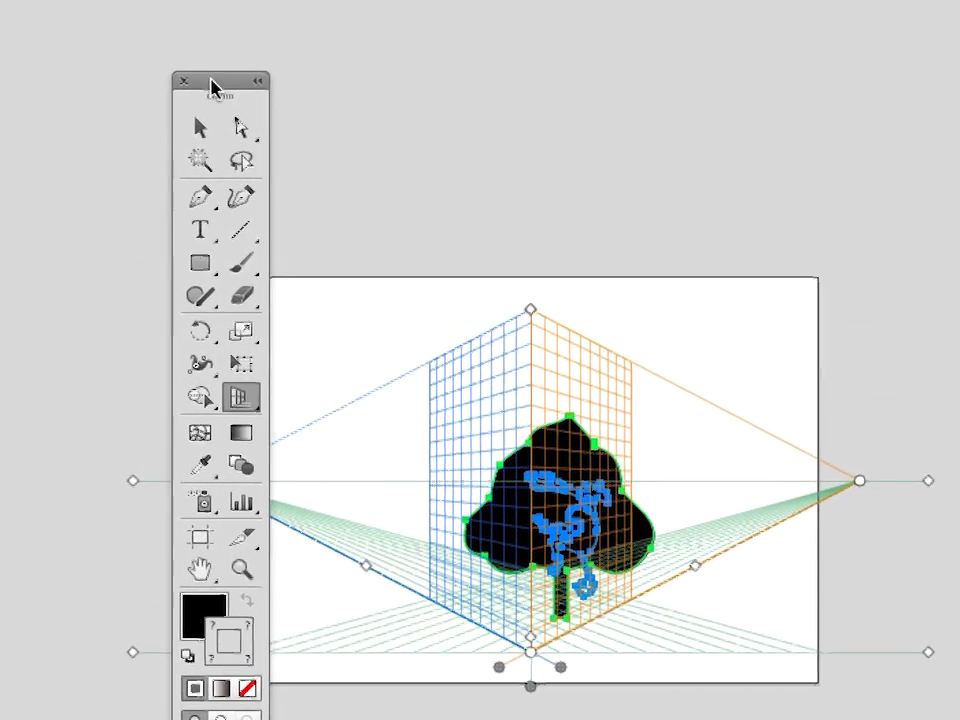
drag(214, 88, 130, 75)
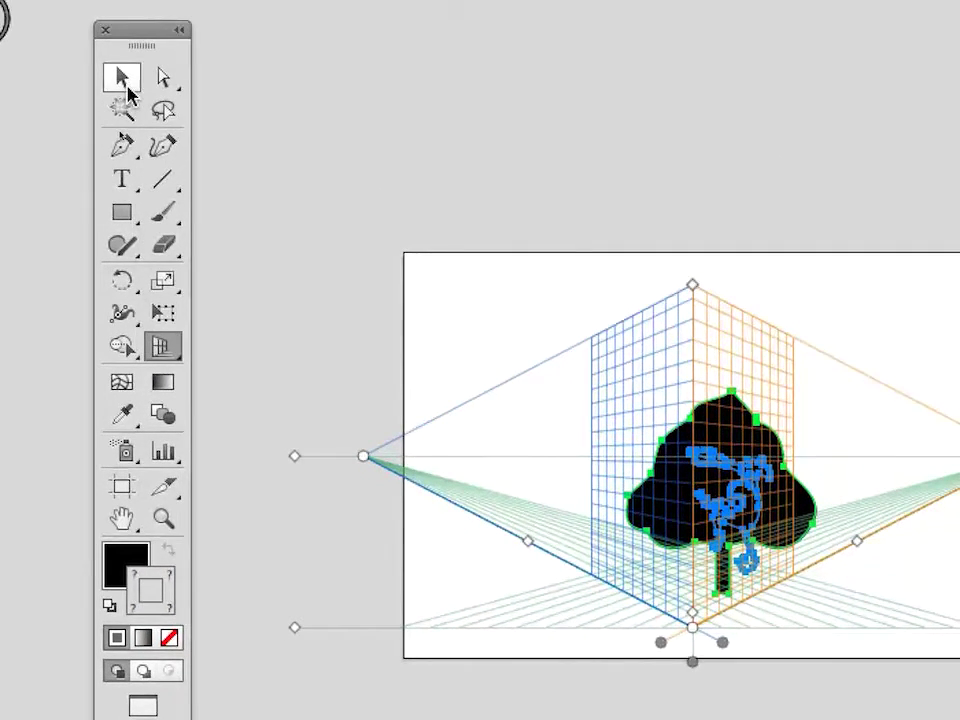
click(127, 92)
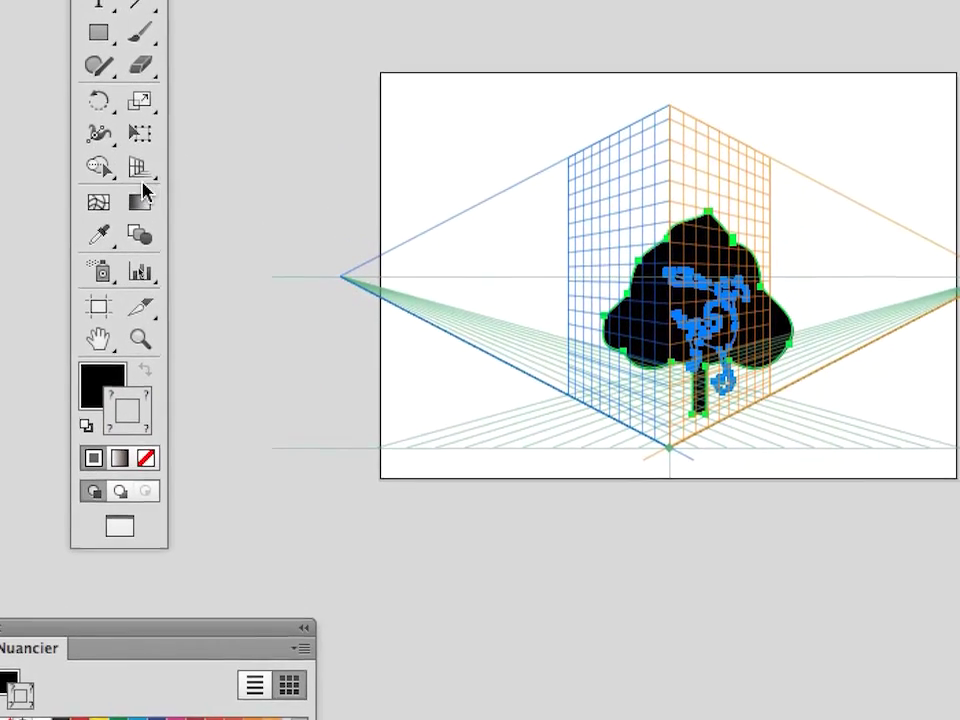
click(136, 266)
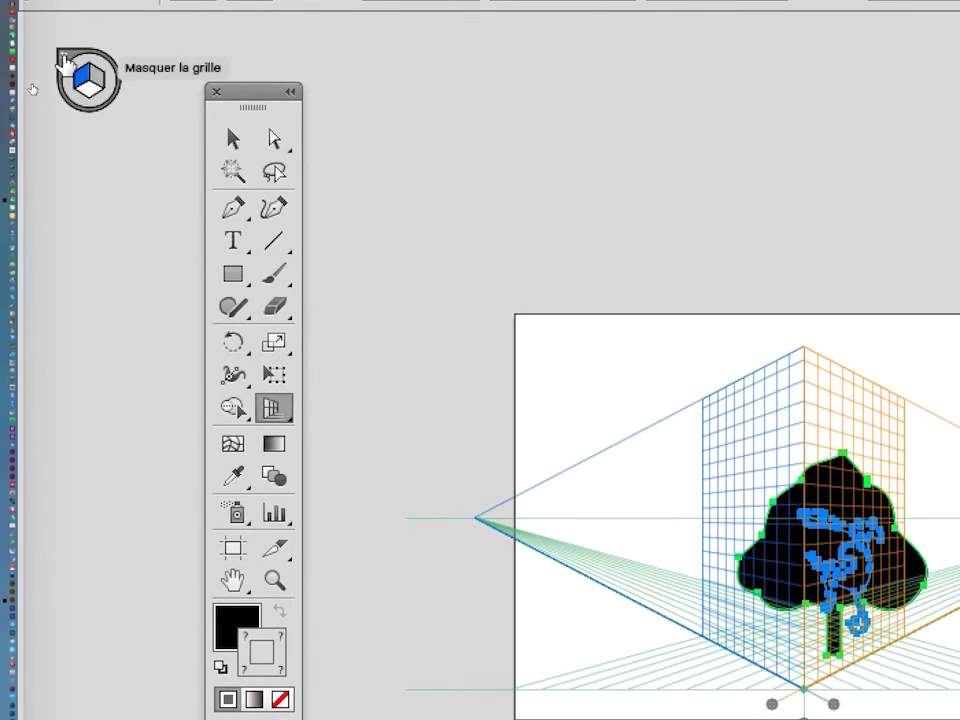
click(64, 62)
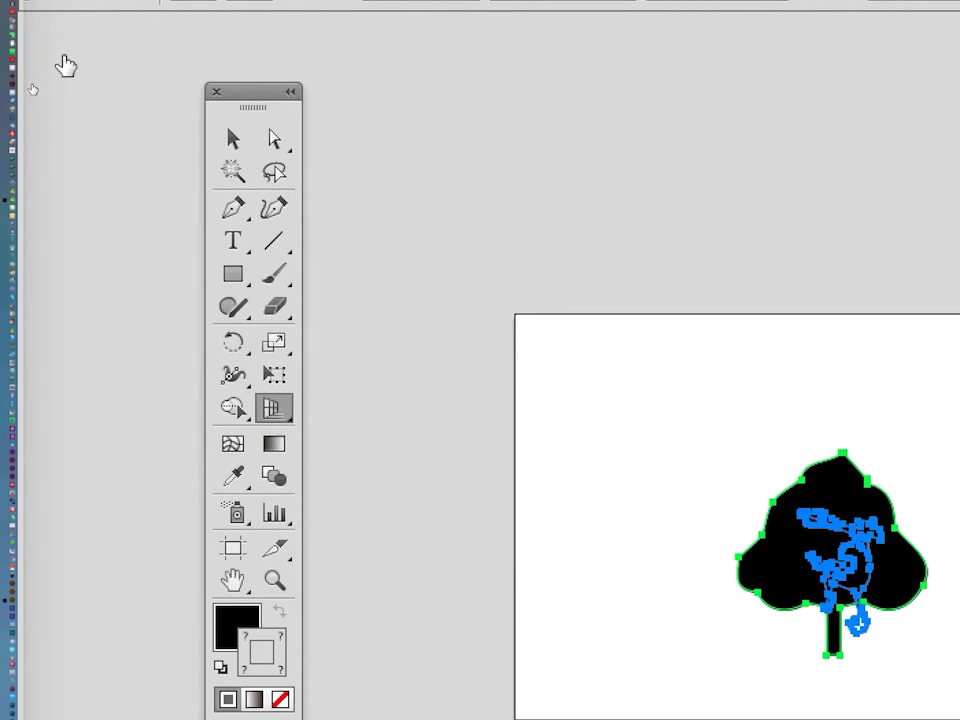
click(233, 138)
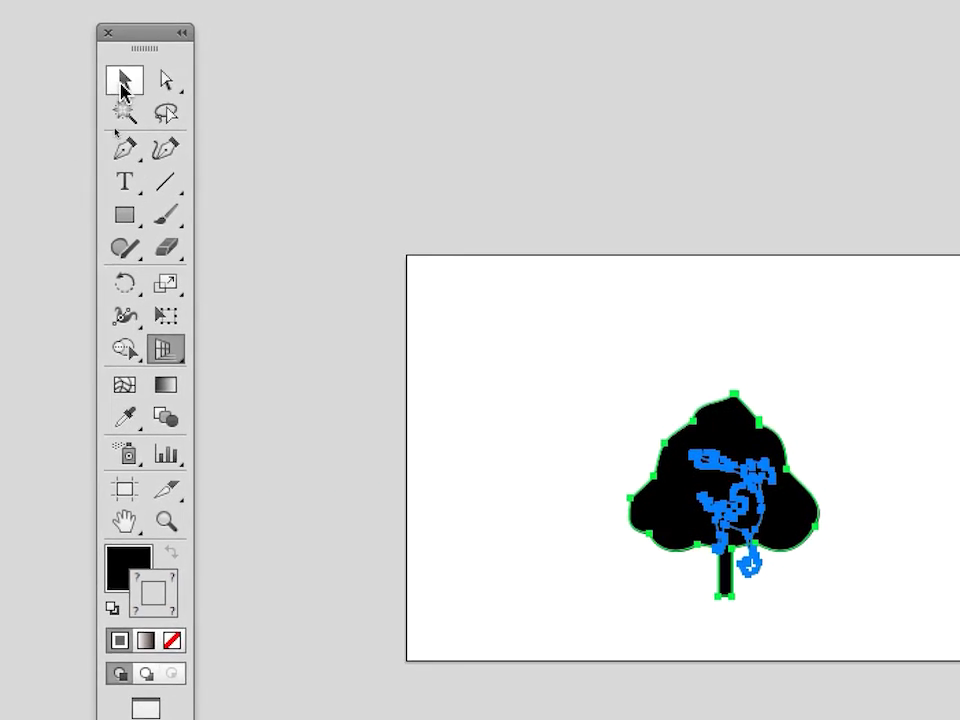
click(597, 225)
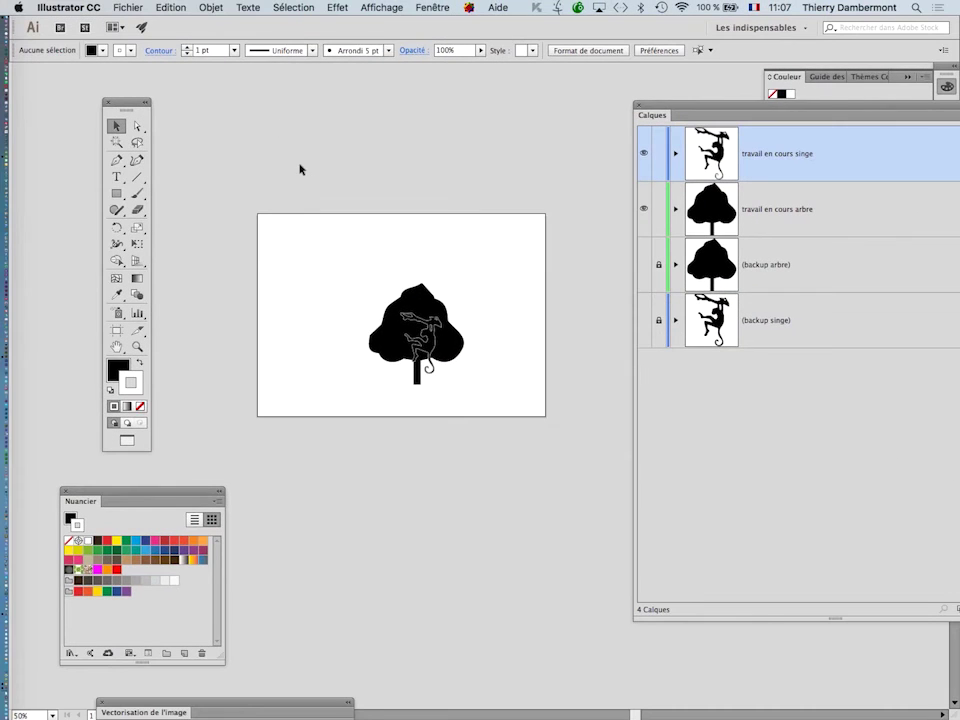
Step: Save the document under the new name vecto-monkey-06.ai in the B1C1 AI folder with the default Illustrator options
click(126, 8)
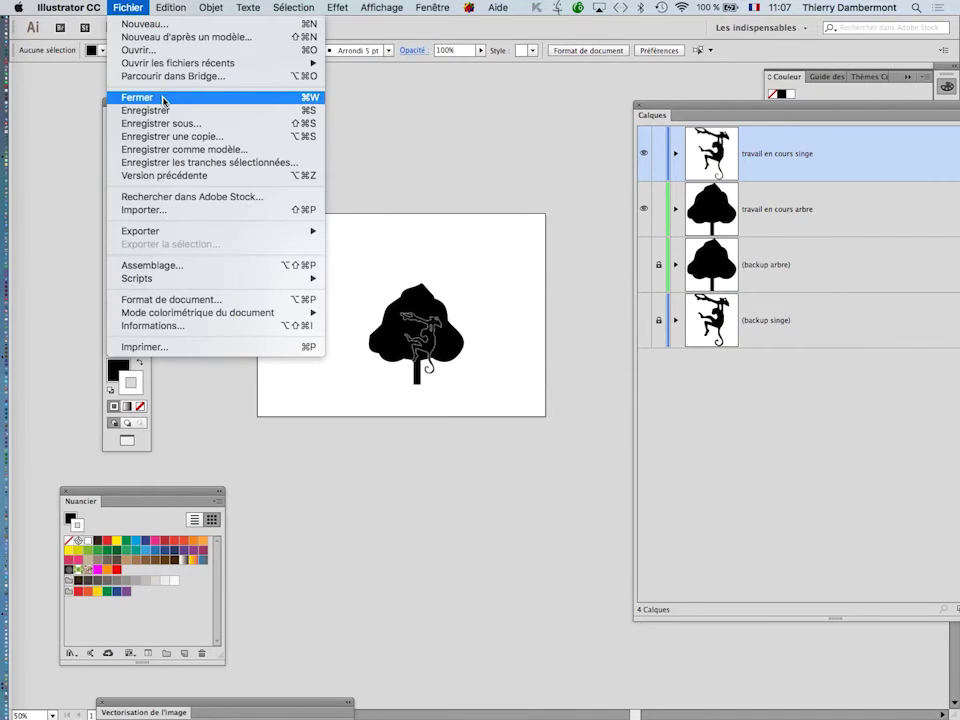
click(167, 122)
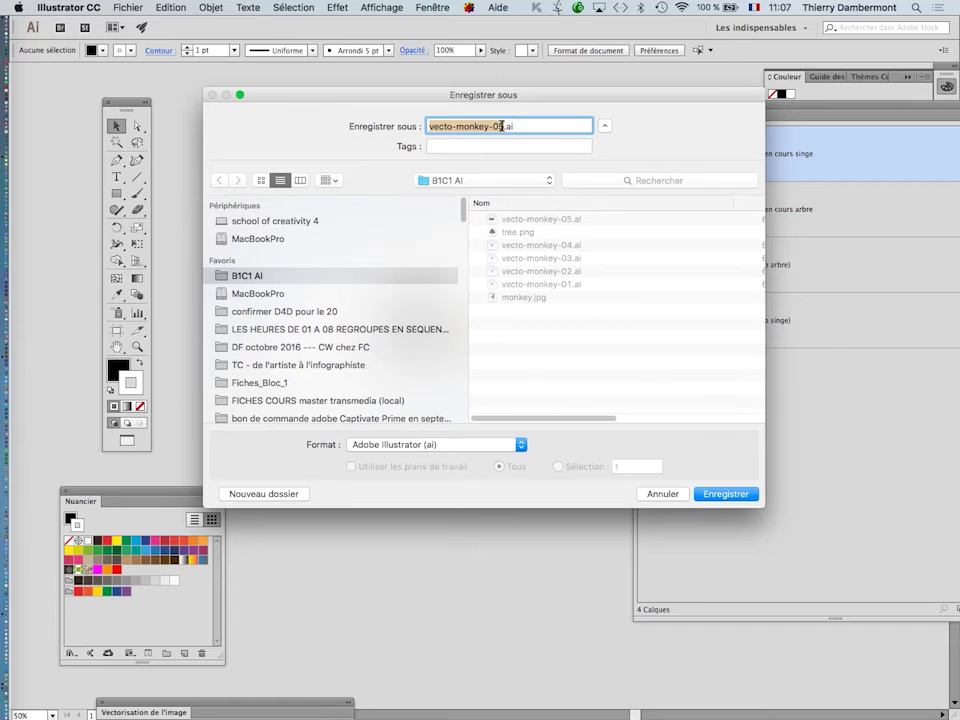
click(502, 126)
text(6)
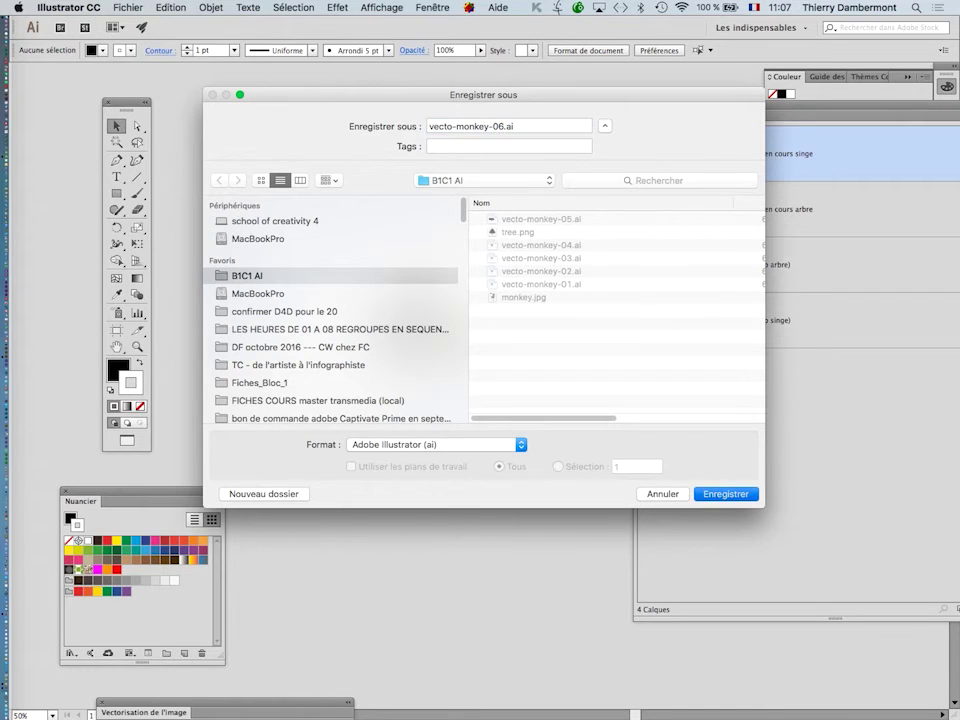
key(Return)
click(659, 538)
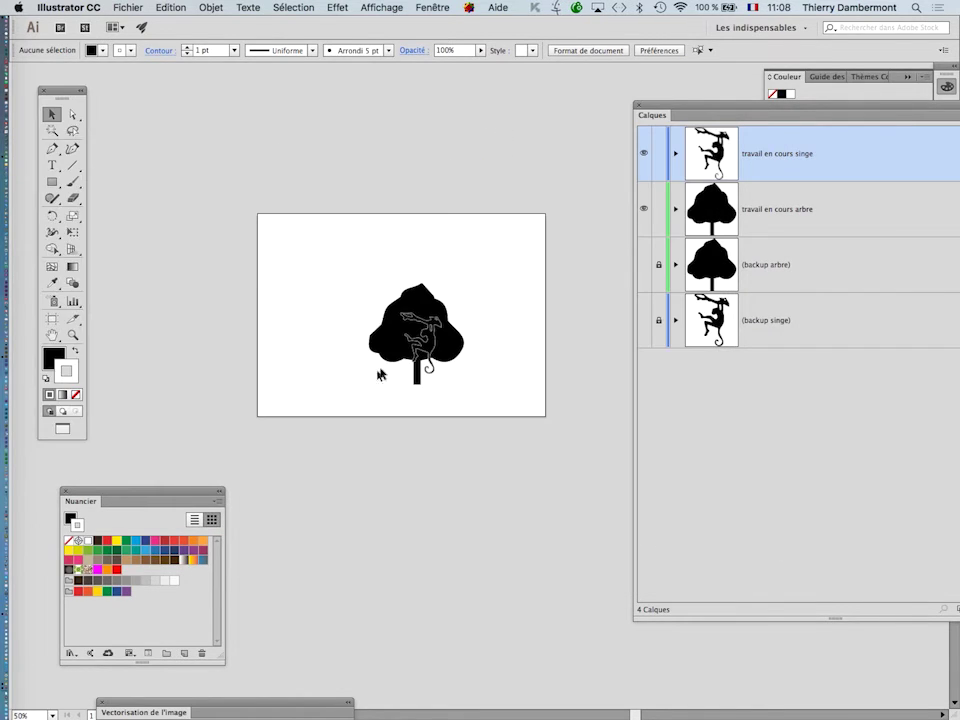
Step: Examine the monkey's white outline against the black tree up close, selecting the monkey to inspect its path
key(ctrl+plus)
scroll(393, 360, up, 2)
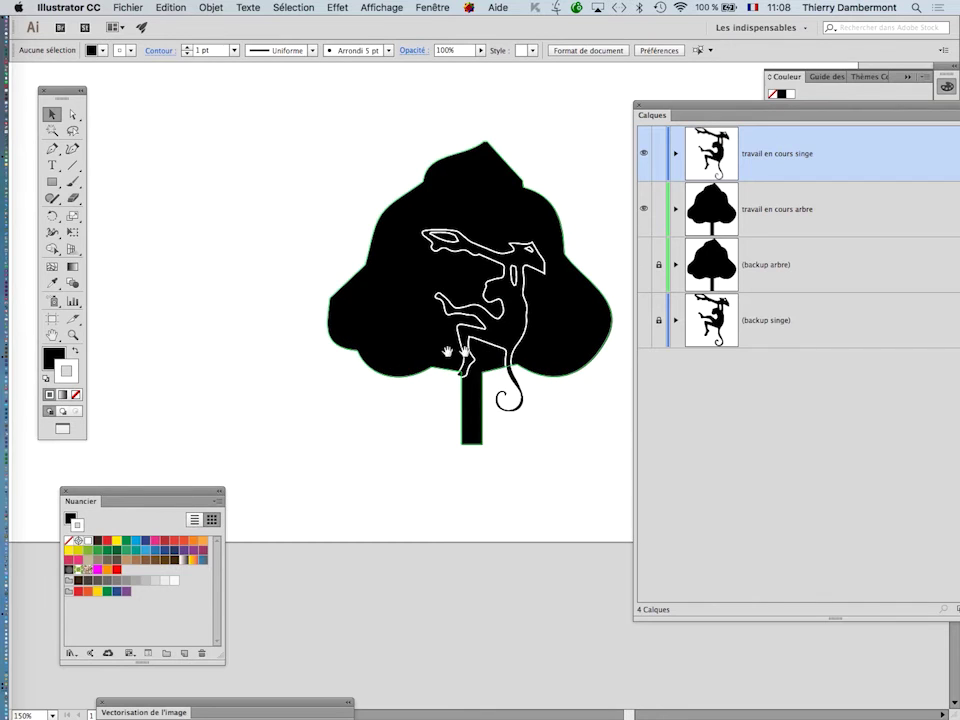
drag(447, 352, 242, 446)
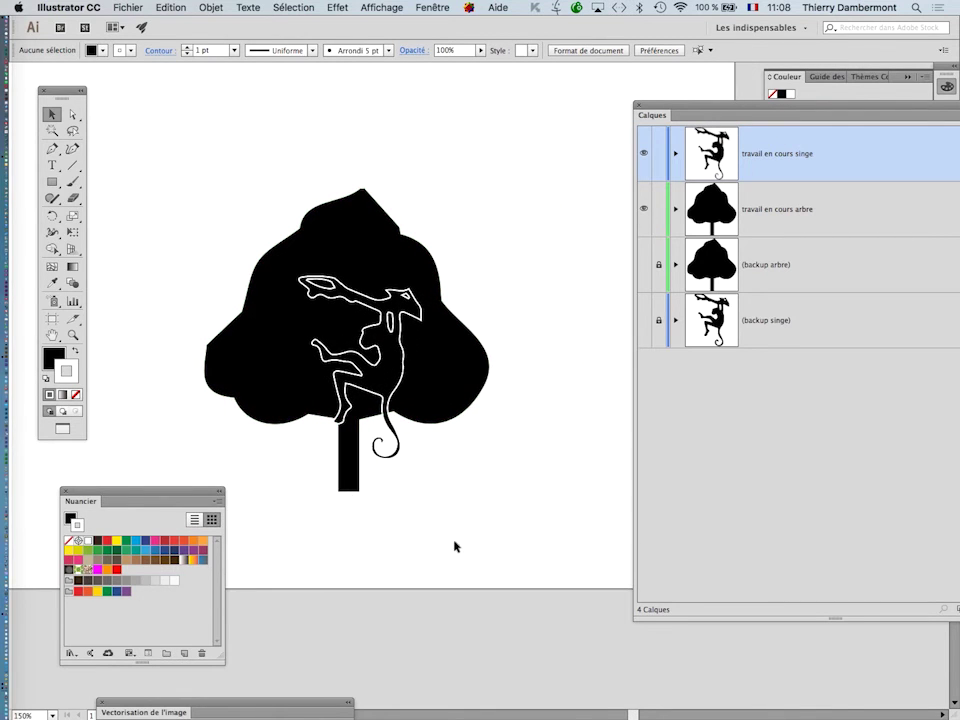
click(385, 370)
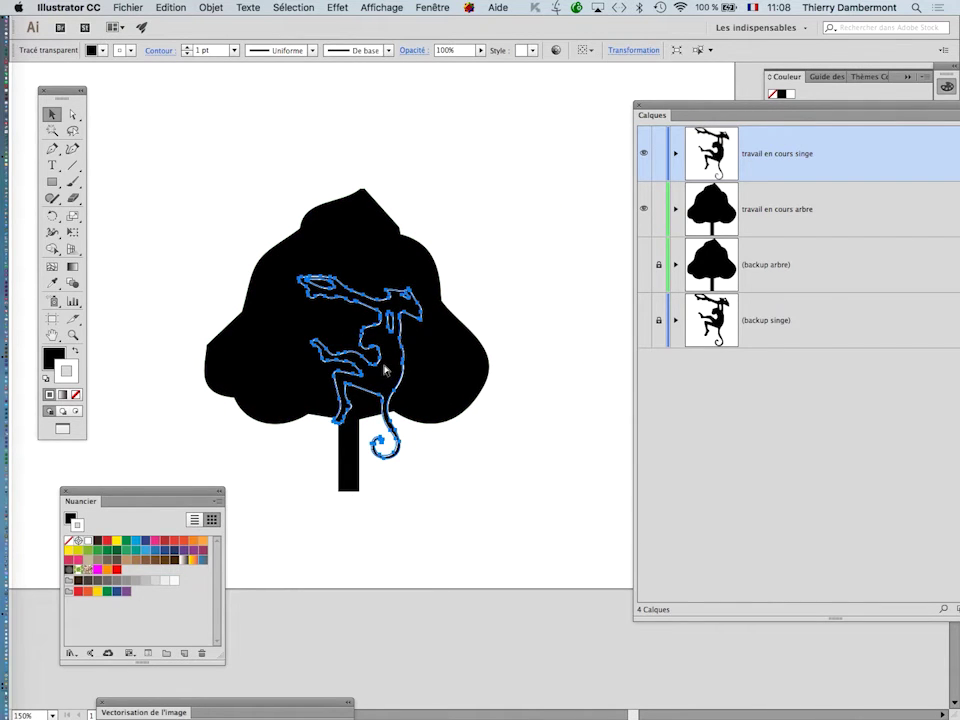
scroll(530, 300, down, 2)
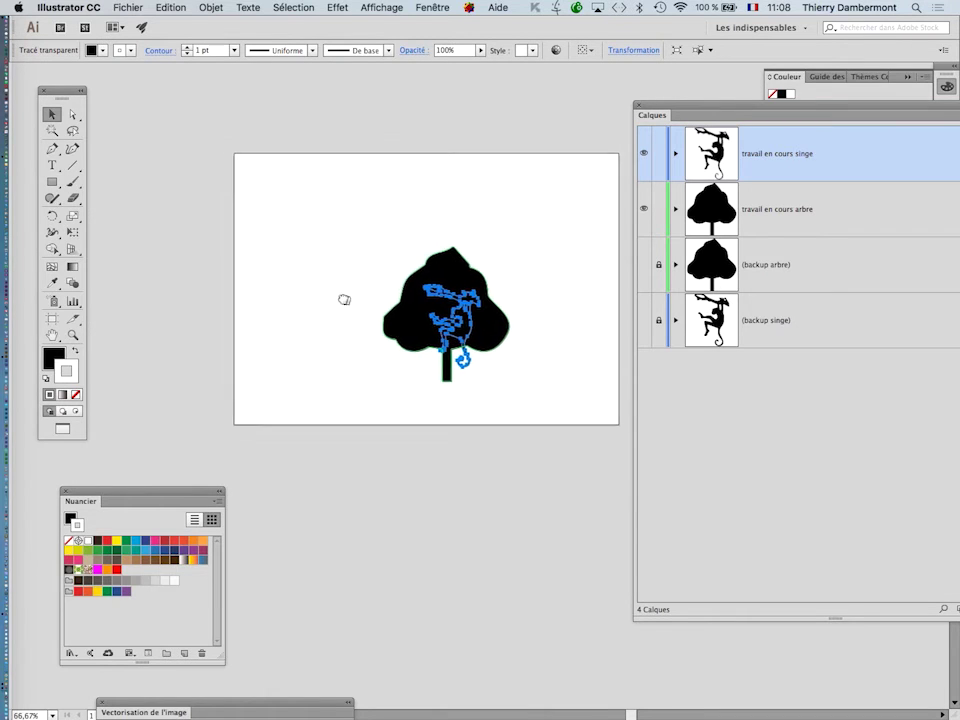
drag(343, 300, 300, 280)
scroll(433, 357, down, 1)
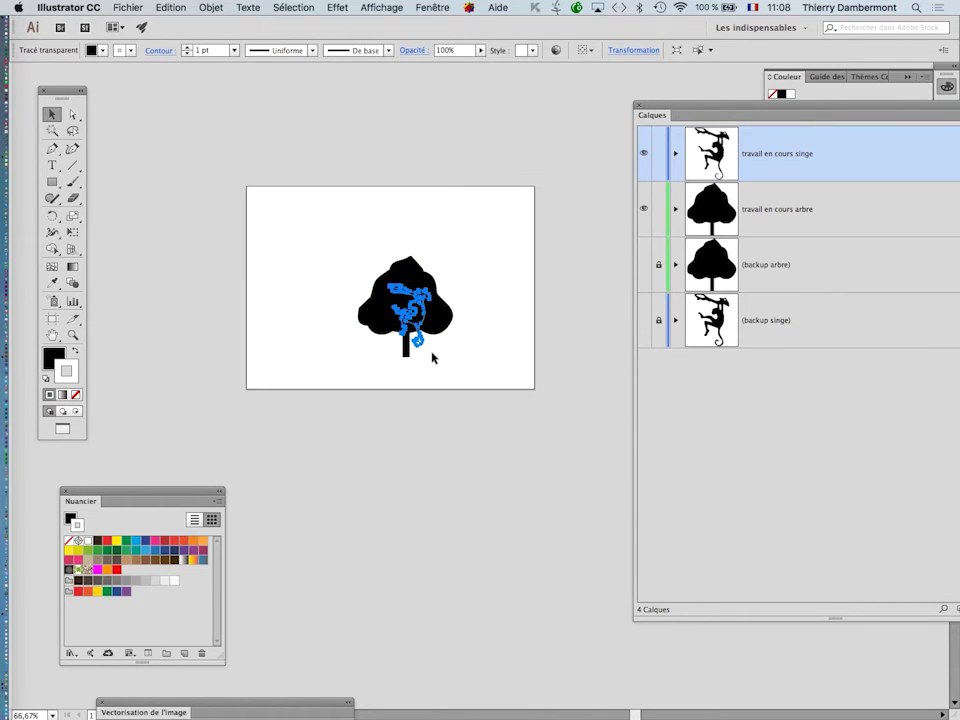
Step: Select the tree and monkey together, enlarge them beyond the artboard with Free Transform, and deselect them
drag(356, 246, 423, 381)
click(72, 232)
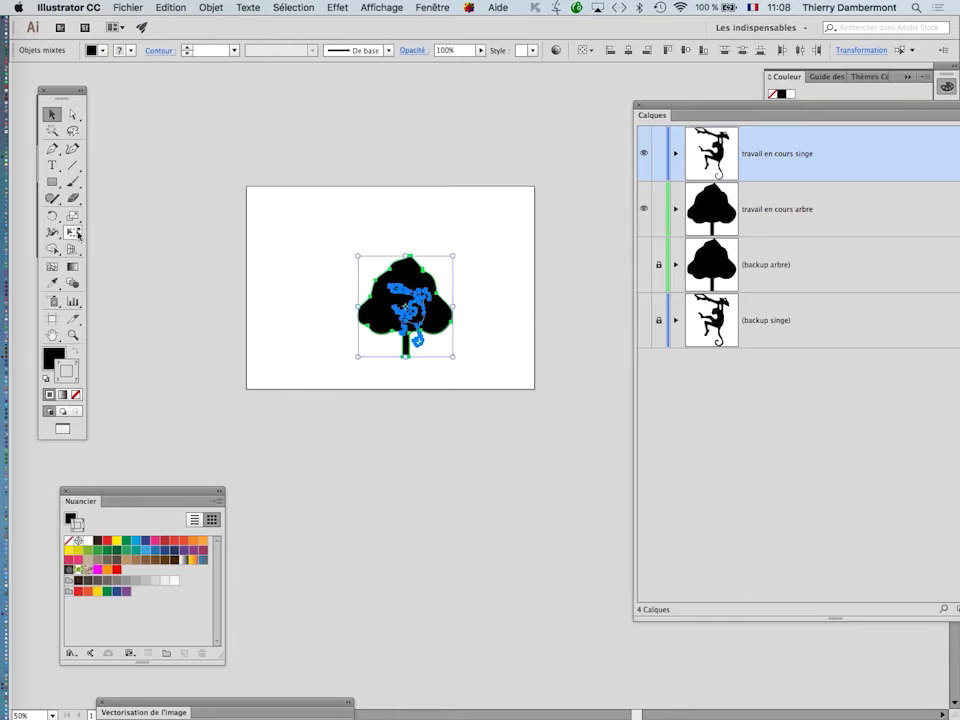
drag(359, 255, 224, 114)
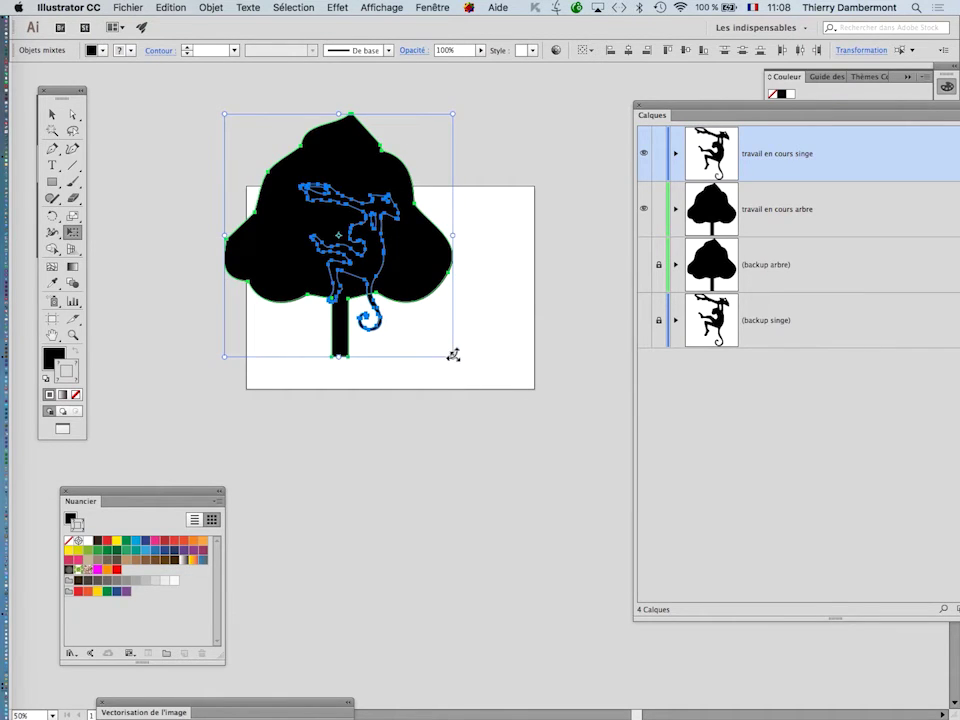
drag(452, 354, 489, 394)
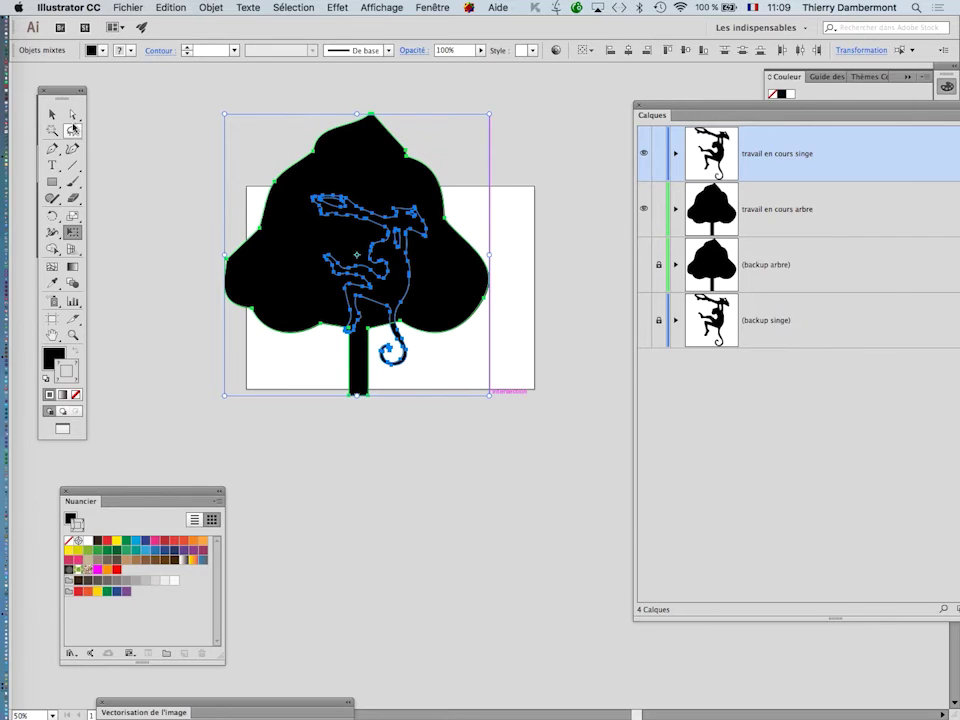
click(52, 114)
click(141, 146)
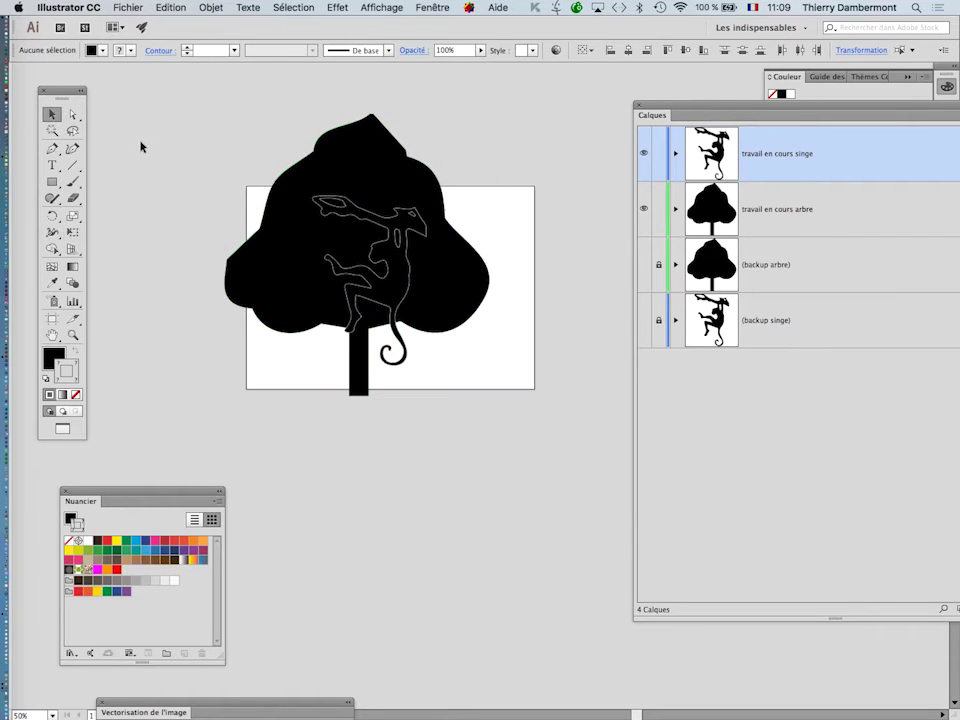
Step: Enlarge Plan de travail 1 with the Artboard tool until it surrounds the whole tree with a margin, and exit artboard editing
click(53, 320)
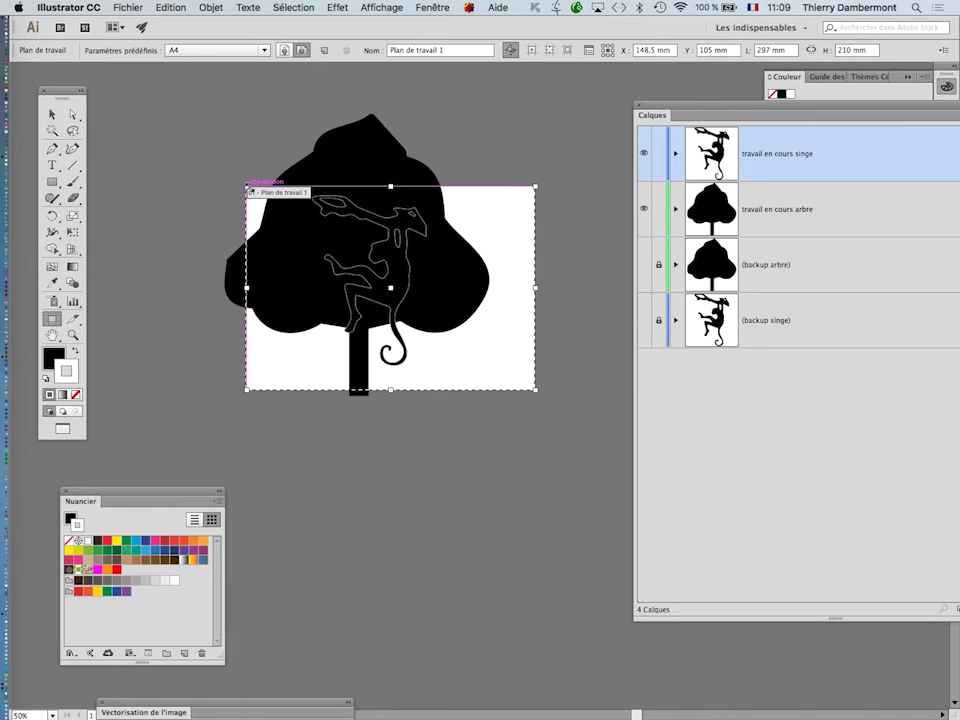
drag(246, 186, 175, 91)
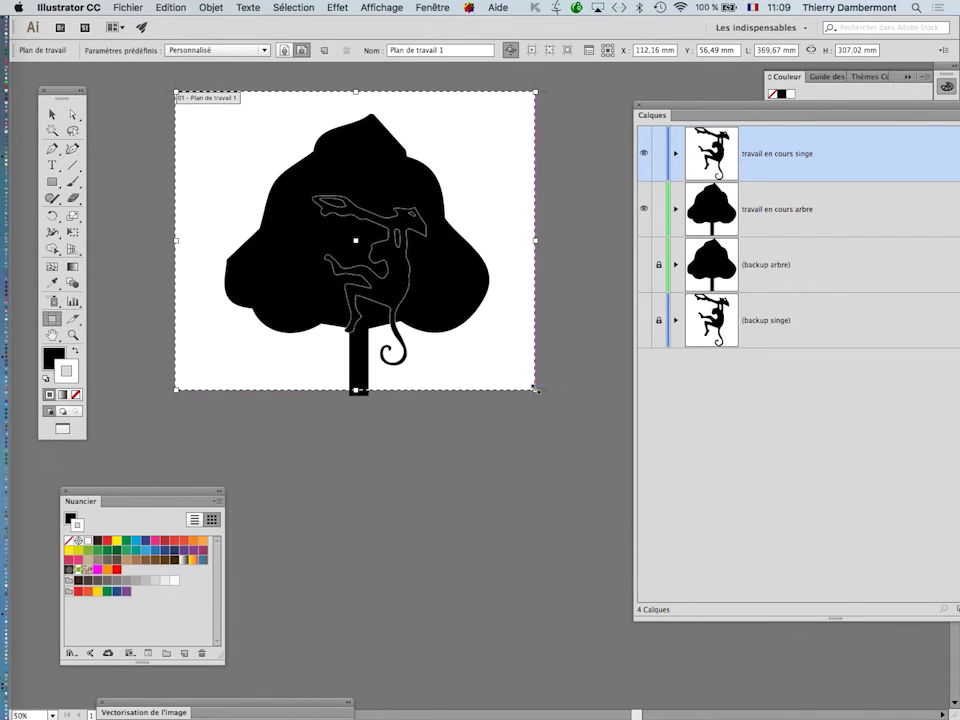
drag(536, 391, 551, 443)
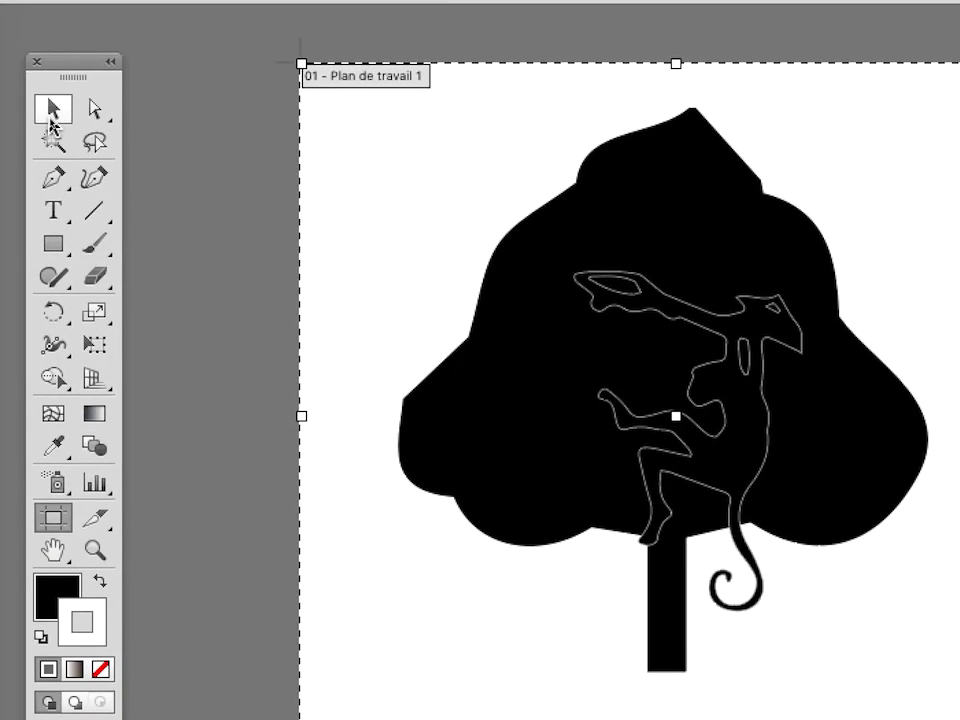
click(50, 119)
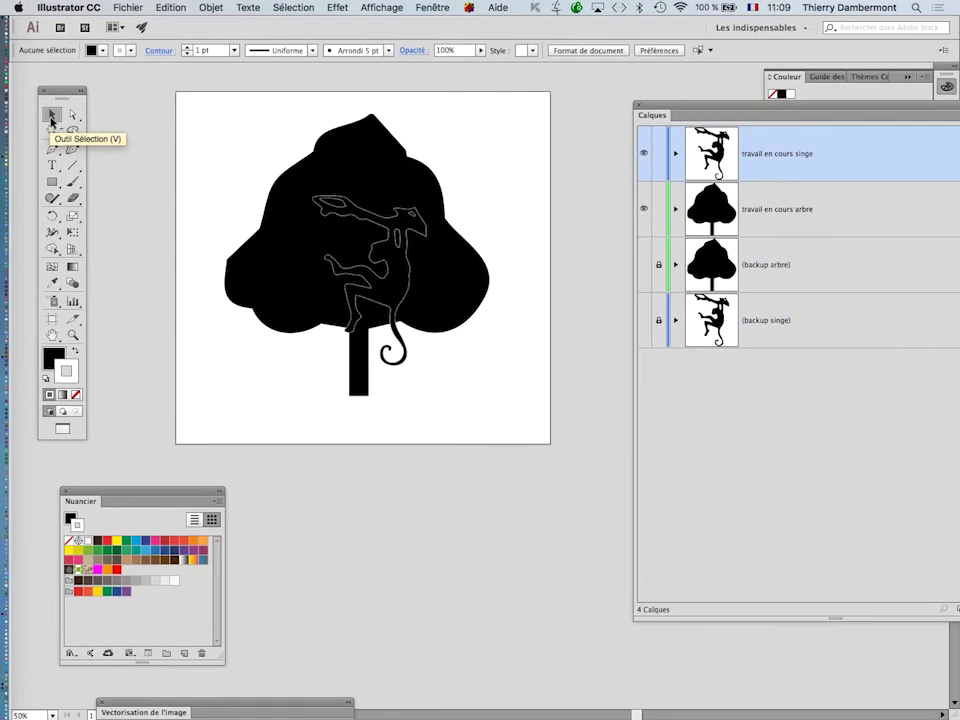
Step: Save the document as vecto-monkey-07.ai in the B1C1 AI folder, keeping the Illustrator CC version and default options
click(128, 7)
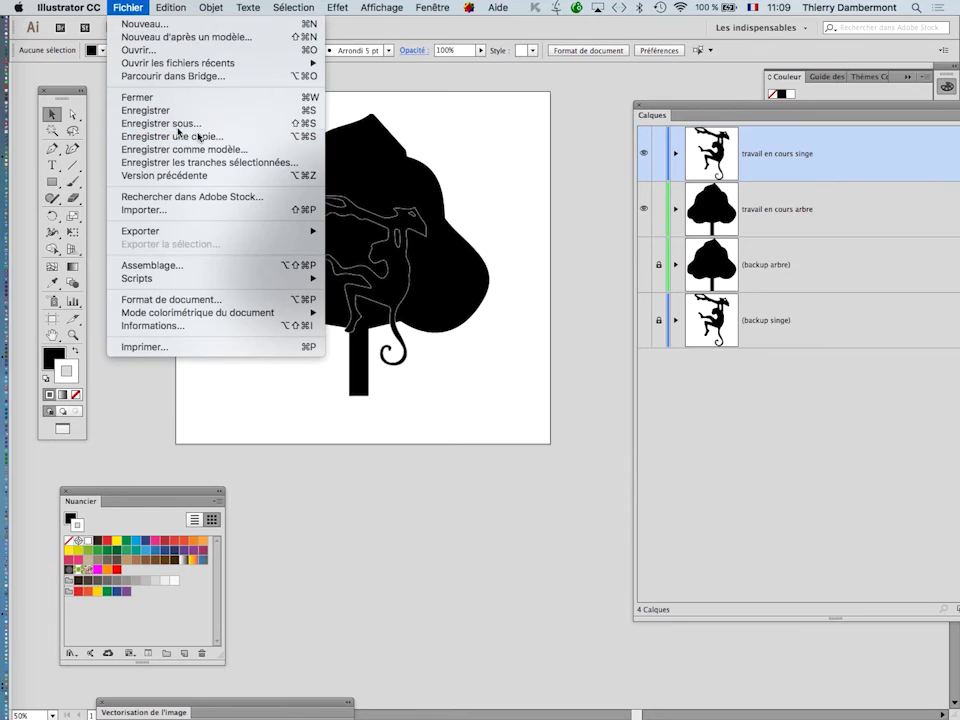
click(178, 124)
click(506, 127)
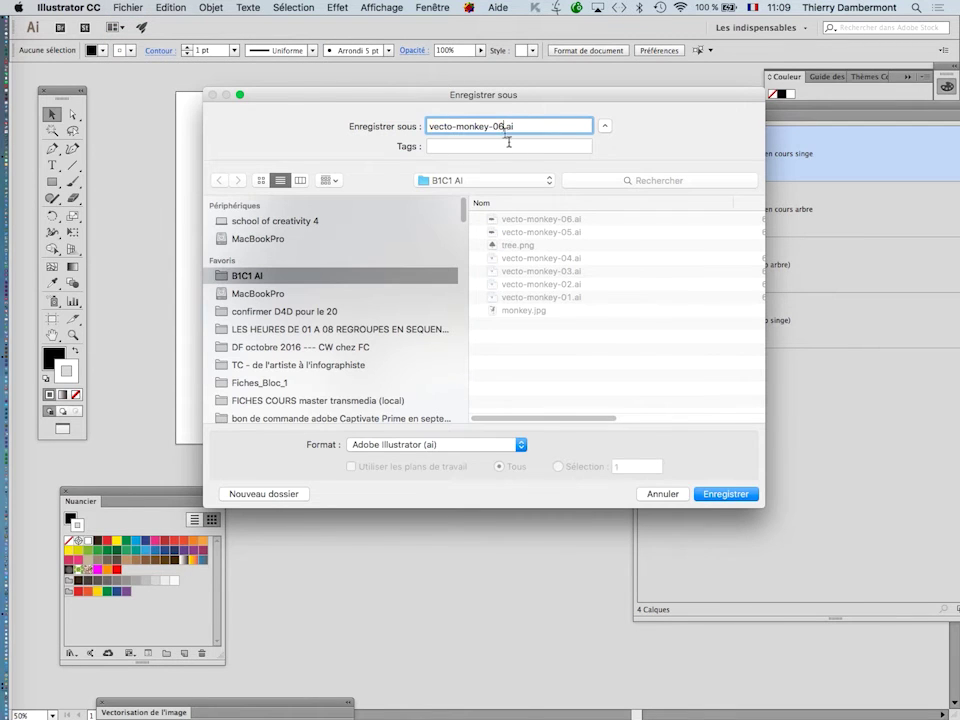
key(BackSpace)
text(7)
click(740, 495)
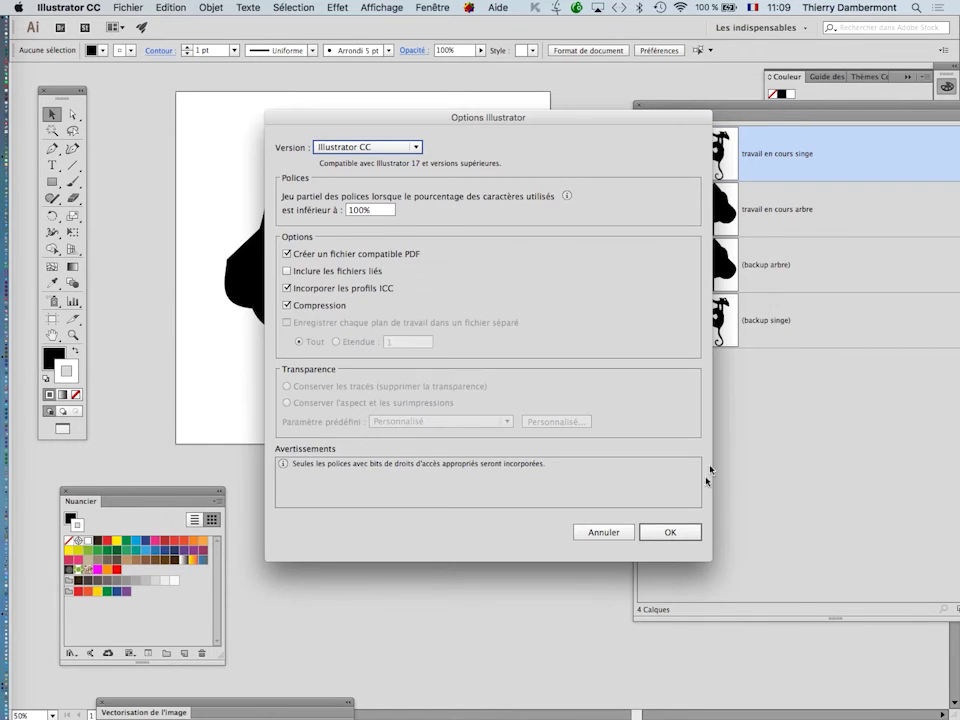
click(677, 537)
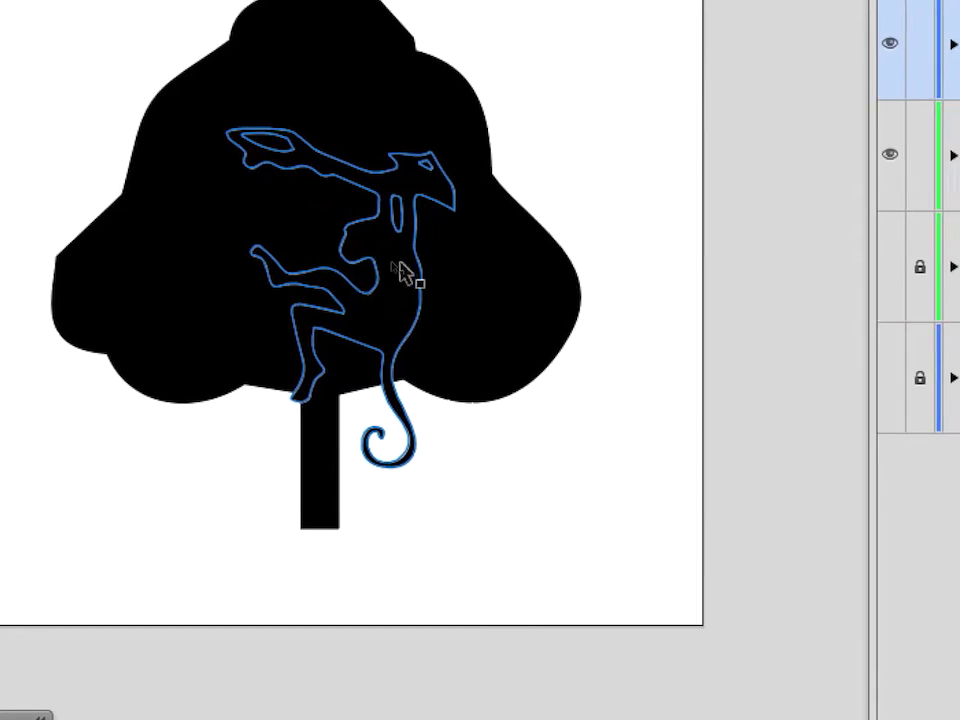
Step: Select the monkey silhouette in the tree and open the Contour panel
click(406, 268)
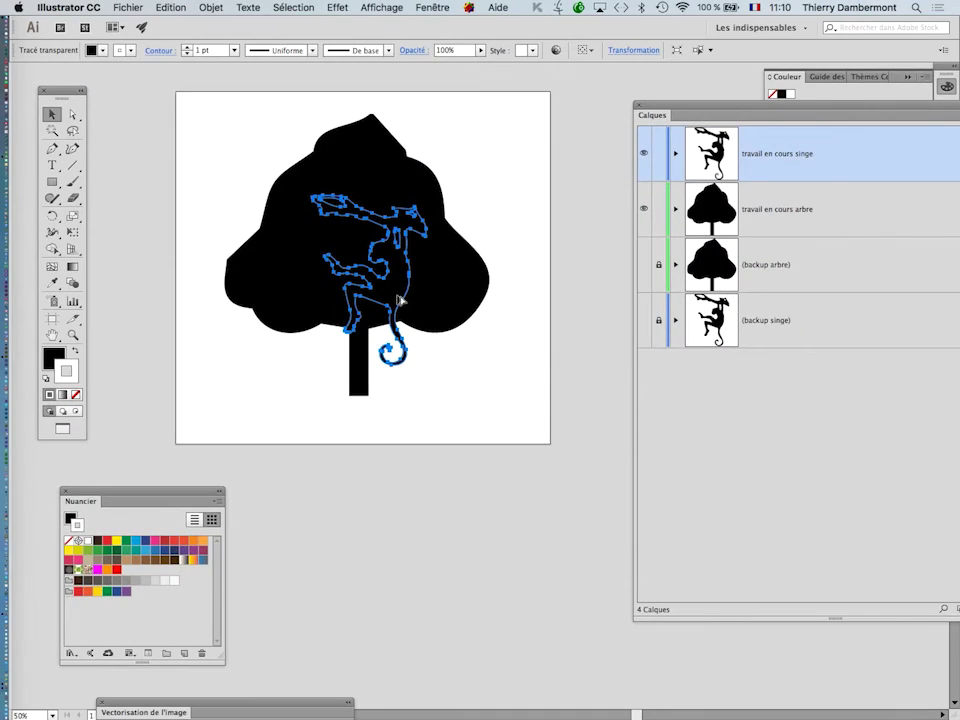
key(super+equal)
key(super+equal)
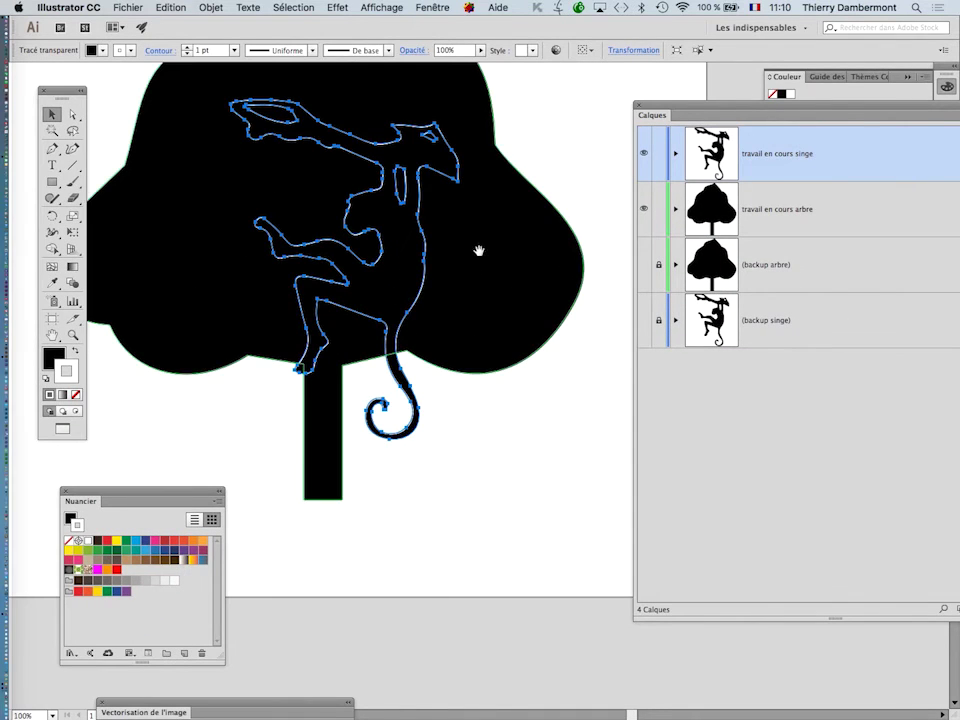
drag(478, 251, 493, 321)
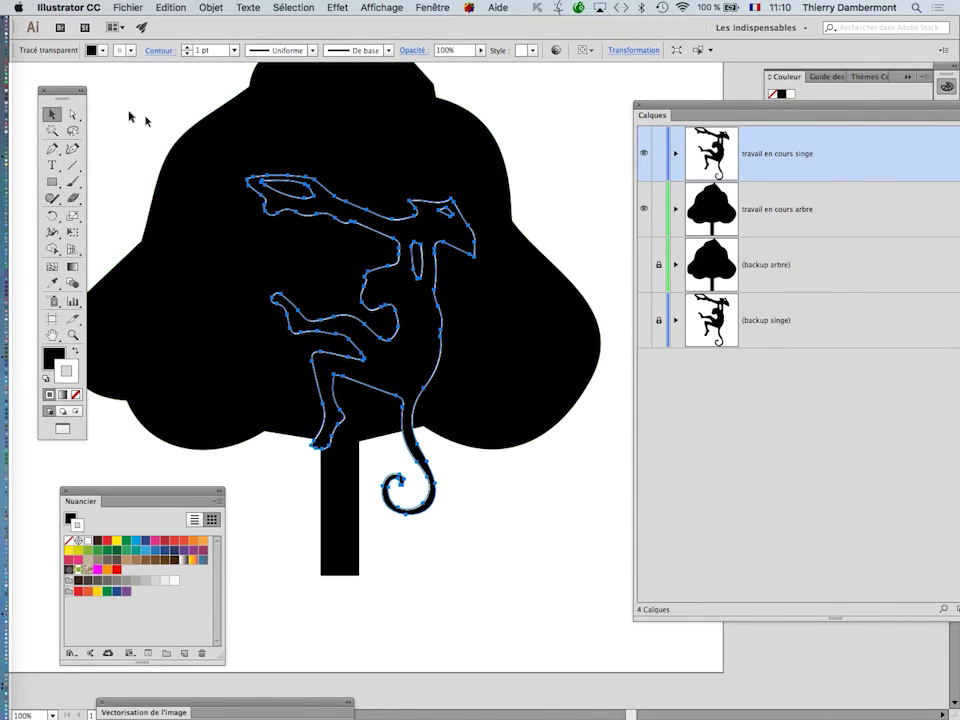
click(508, 508)
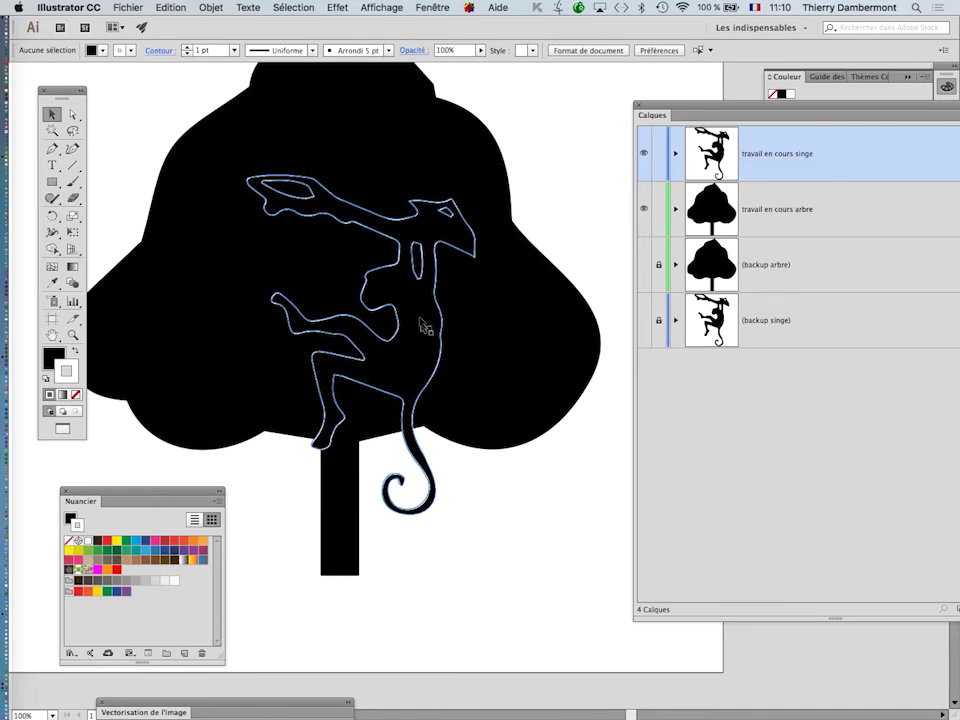
click(418, 314)
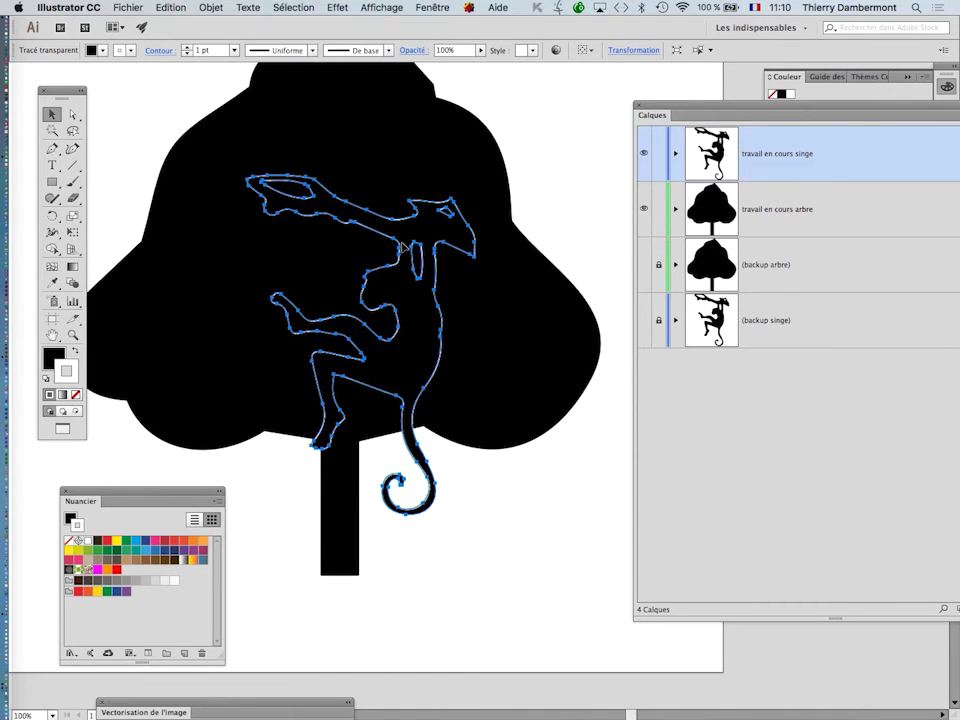
click(432, 8)
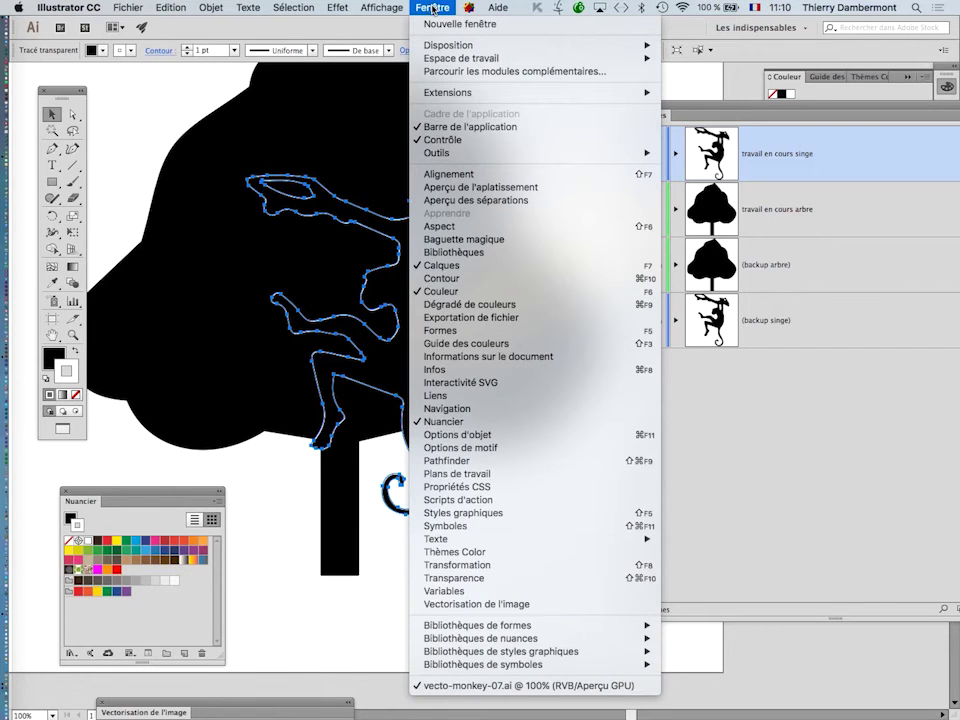
click(481, 283)
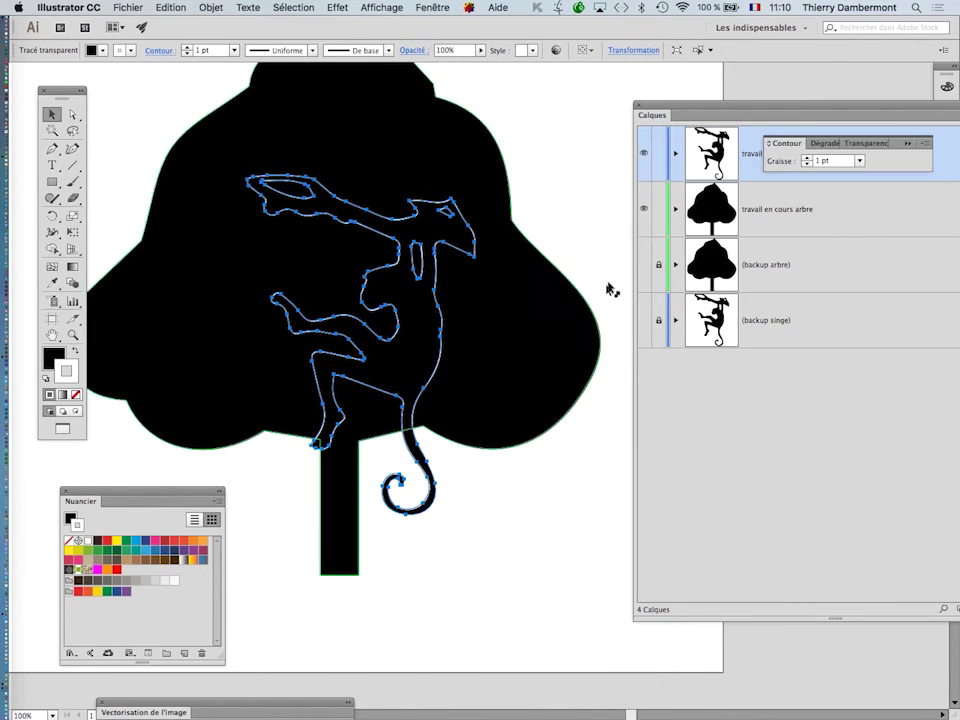
Step: Detach the Contour panel from its group, put away the remaining panels, and place Contour beside the monkey
drag(782, 143, 493, 165)
click(793, 142)
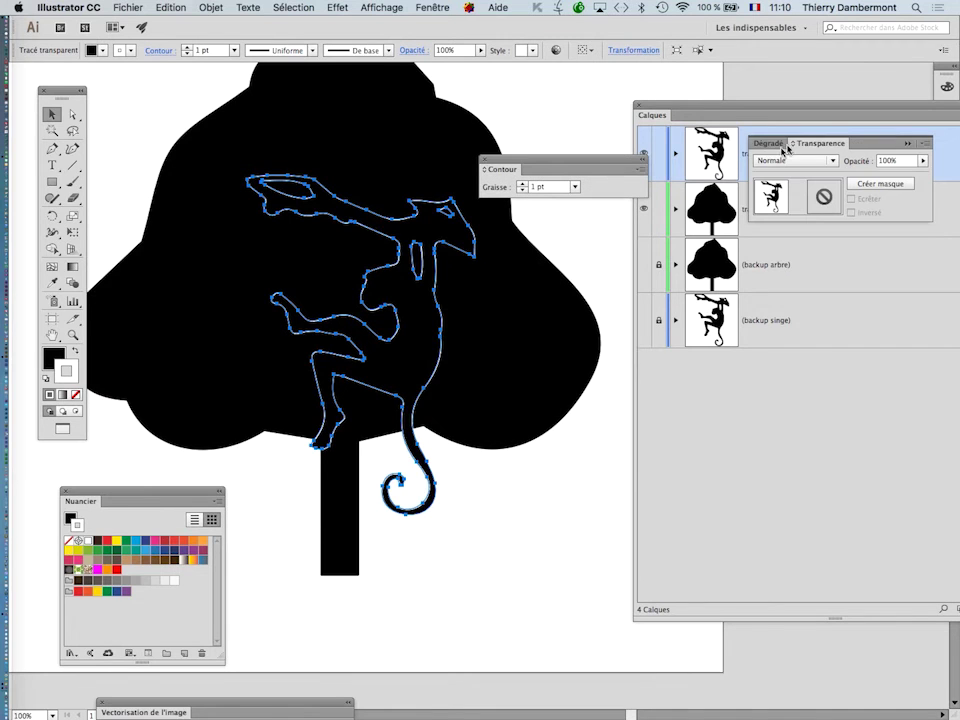
click(907, 143)
drag(742, 103, 702, 555)
drag(576, 163, 596, 268)
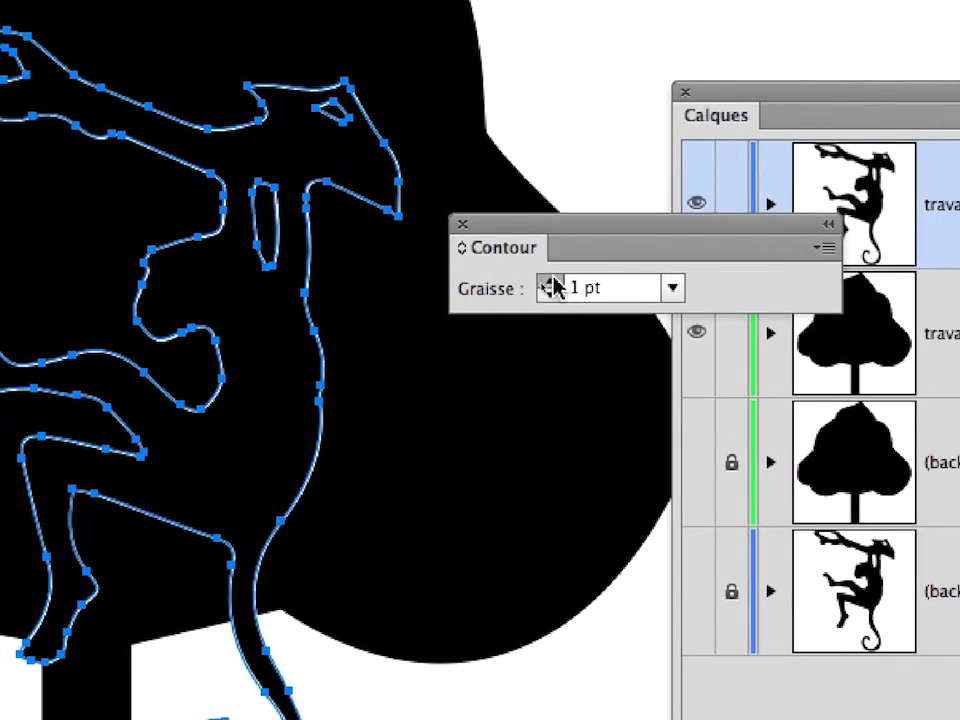
Step: Set the weight of the monkey's white outline to 10 pt and expand the Contour panel to its full options
click(553, 284)
click(553, 284)
click(553, 284)
click(553, 284)
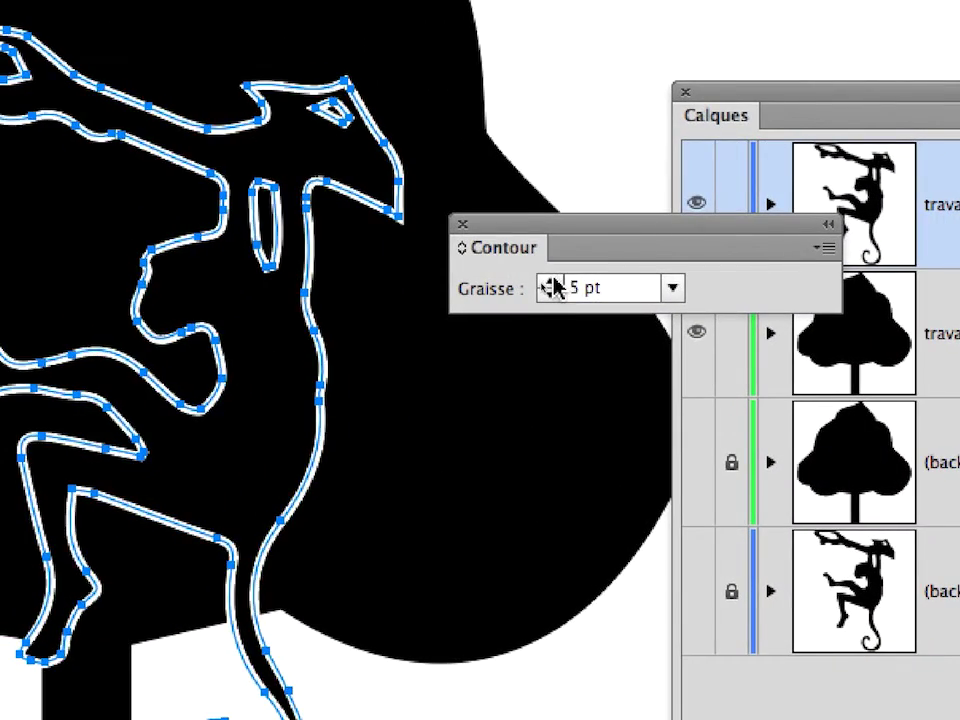
click(553, 284)
click(553, 284)
click(553, 284)
click(553, 284)
click(550, 282)
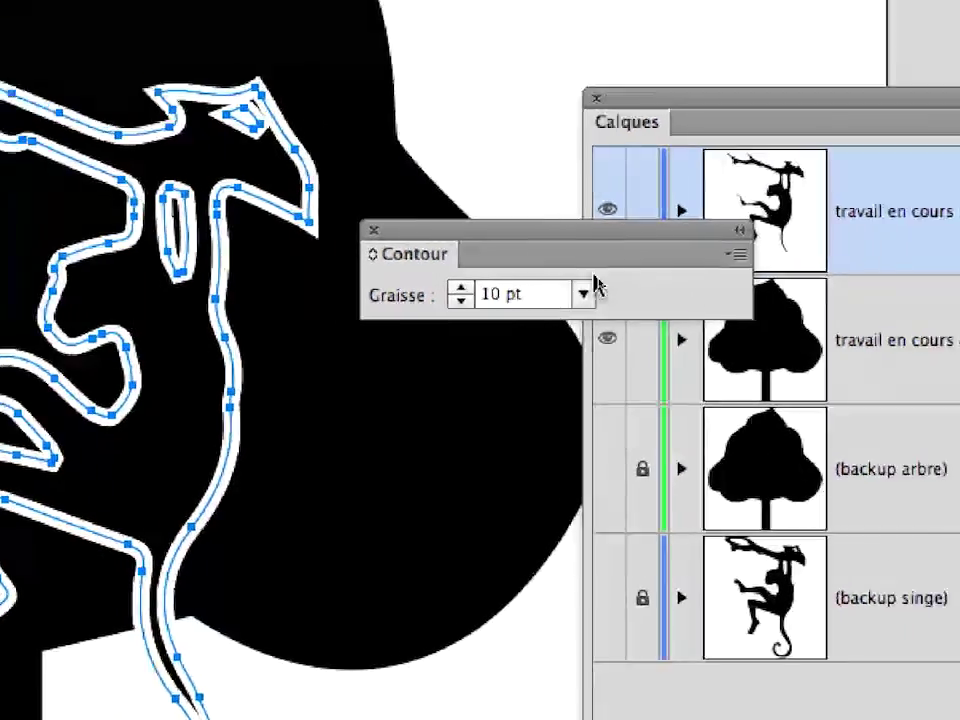
click(692, 276)
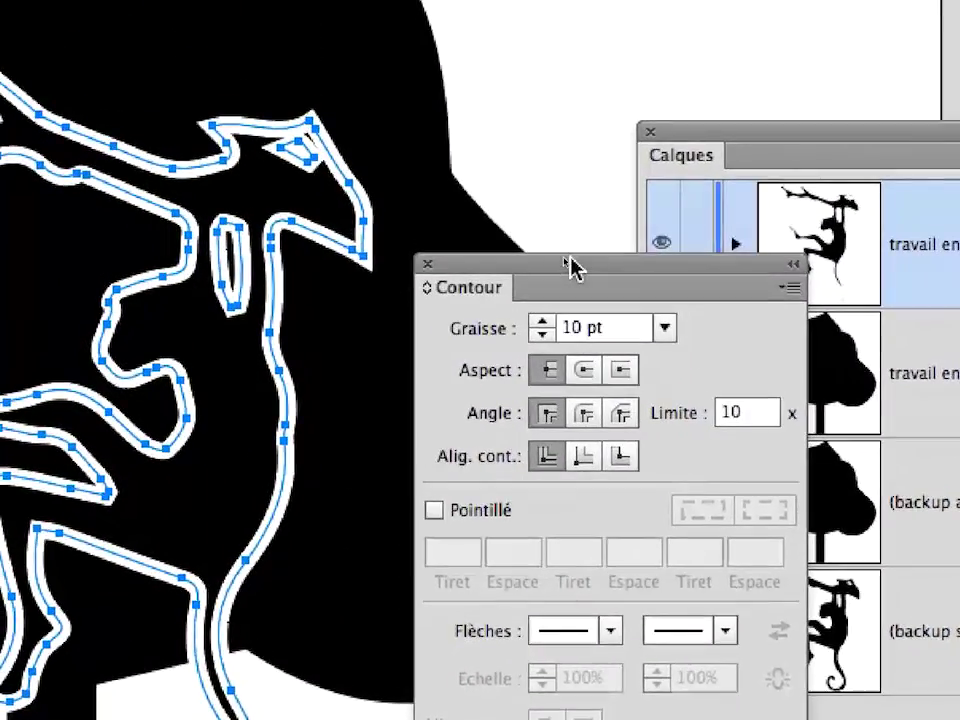
drag(570, 265, 570, 0)
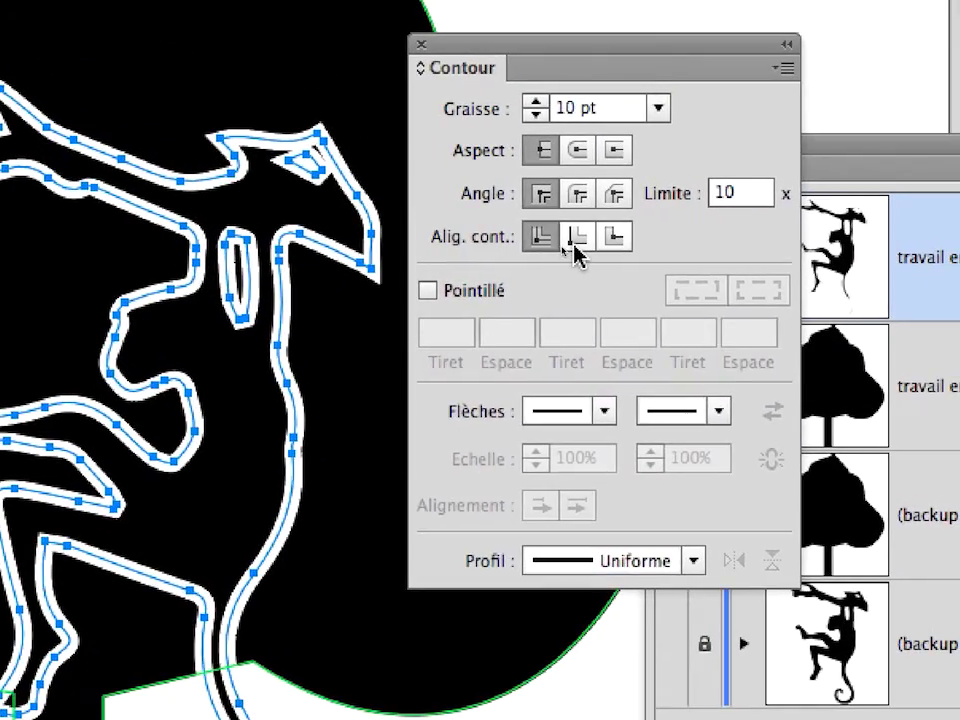
Step: Try the monkey's outline aligned inside and outside its path, return it to centred alignment, and check the tail with nothing selected
click(852, 193)
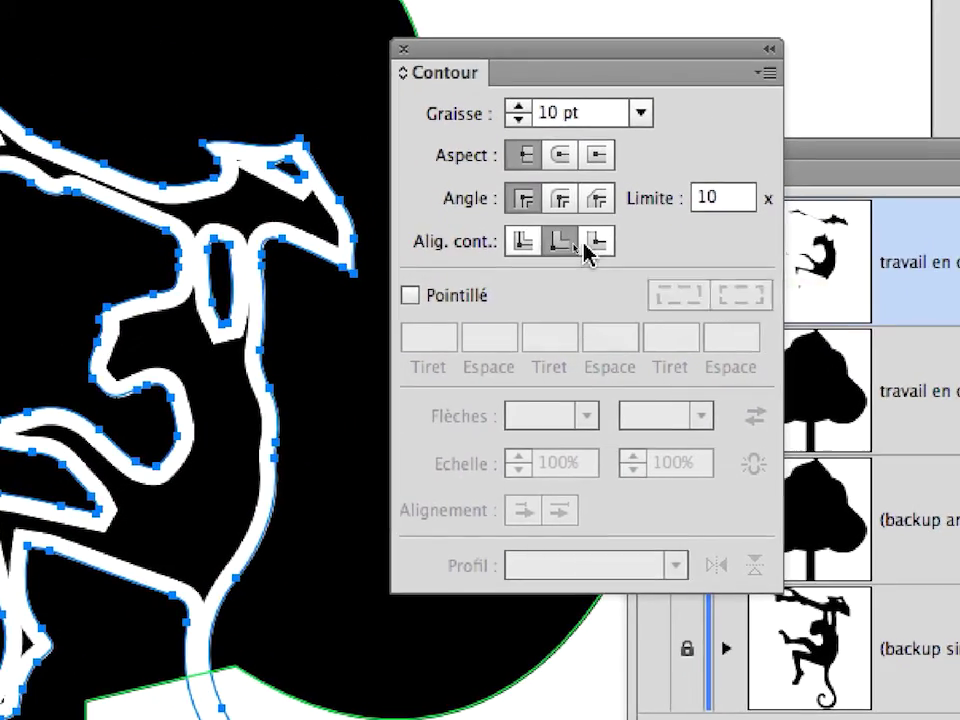
click(608, 241)
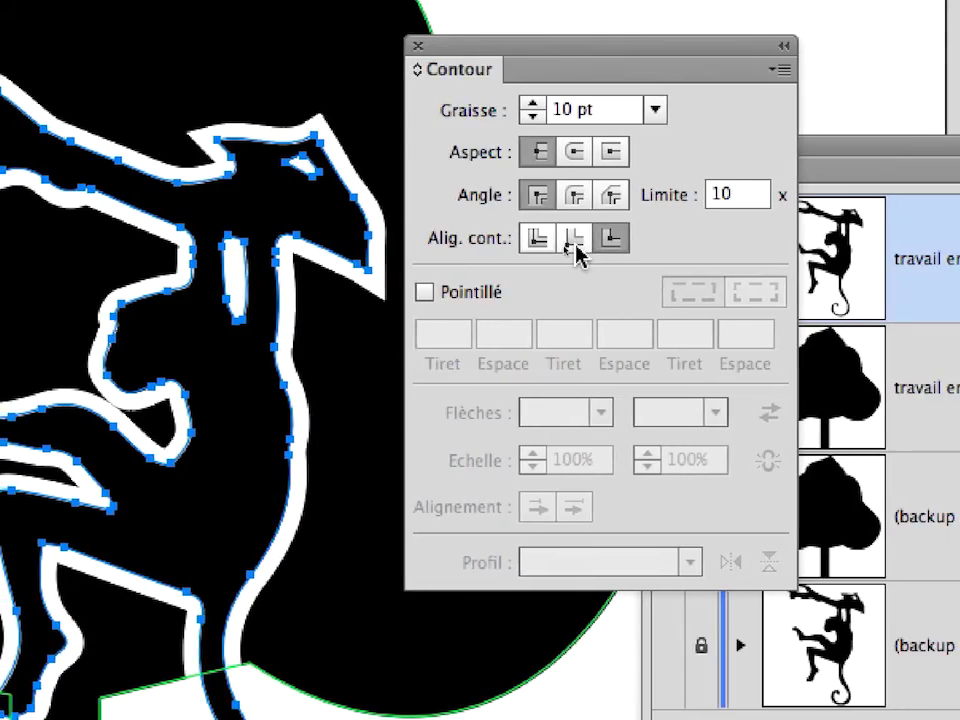
click(519, 240)
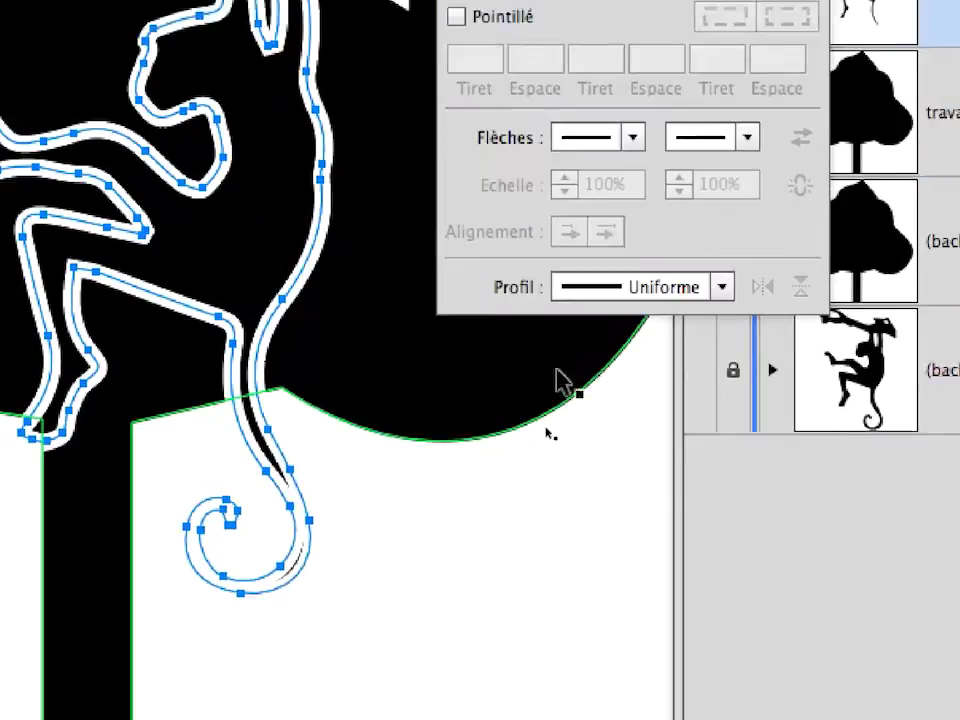
click(561, 395)
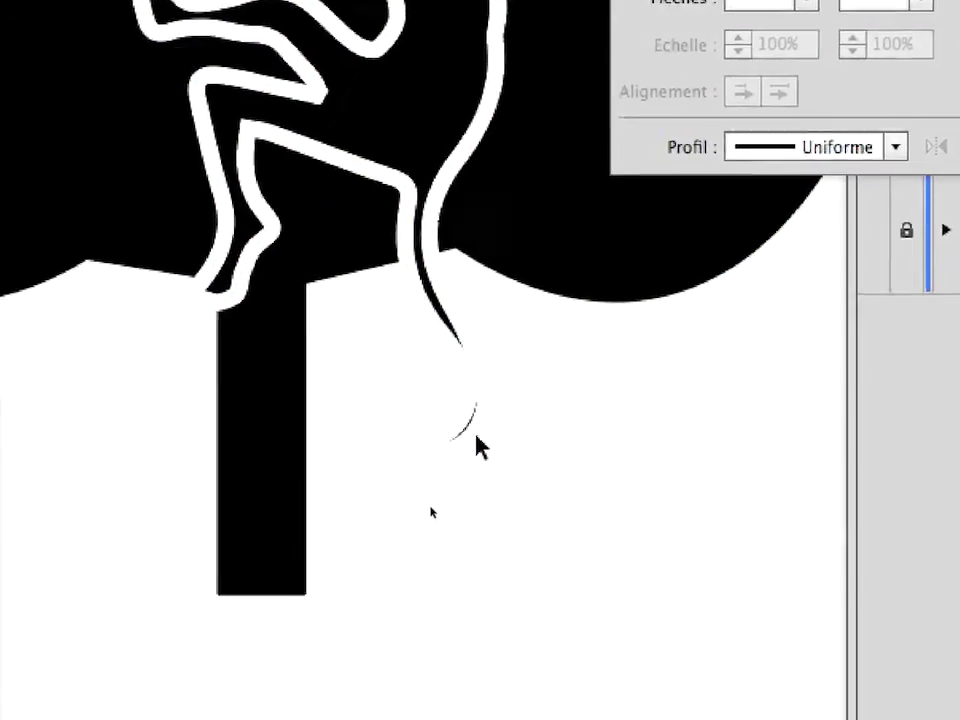
click(479, 418)
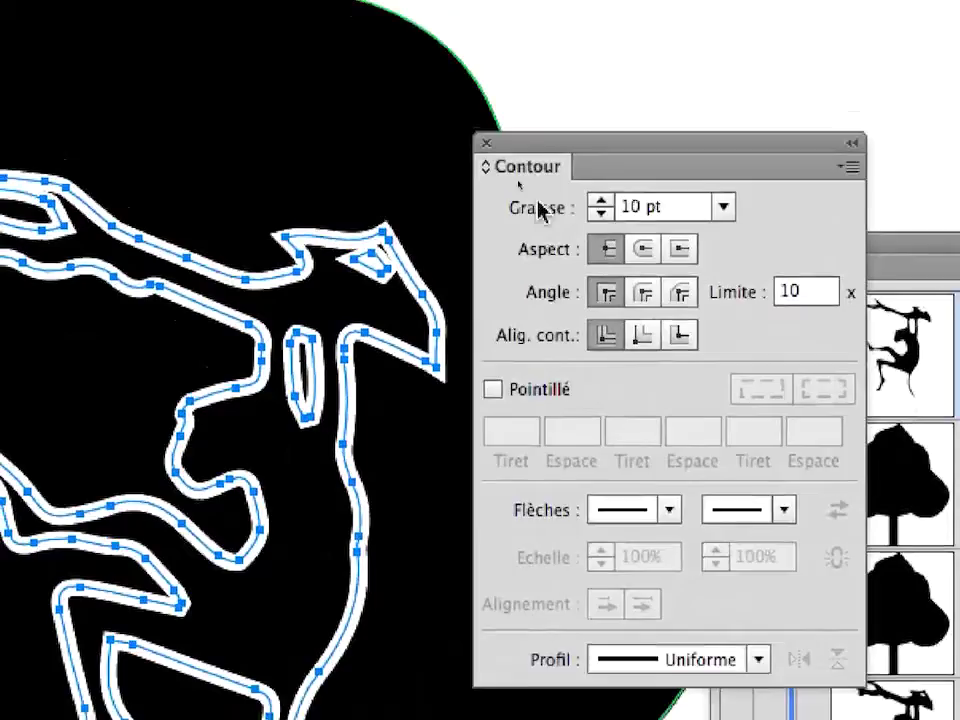
Step: Align the monkey's outline to the inside of its path, reduce its weight to 2 pt, and deselect it
drag(540, 189, 515, 370)
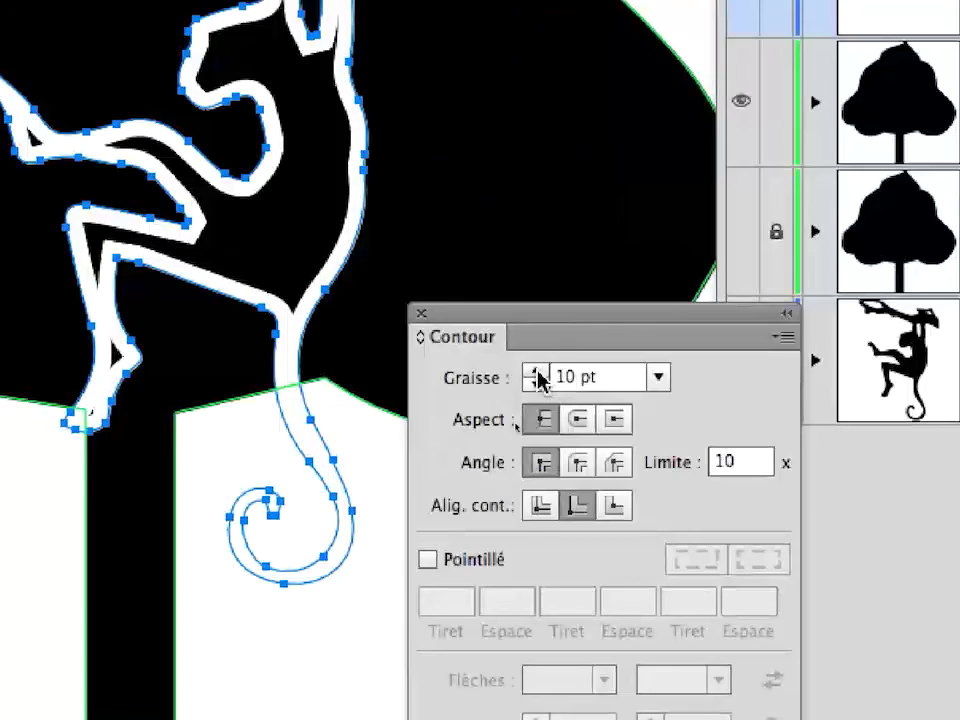
click(540, 300)
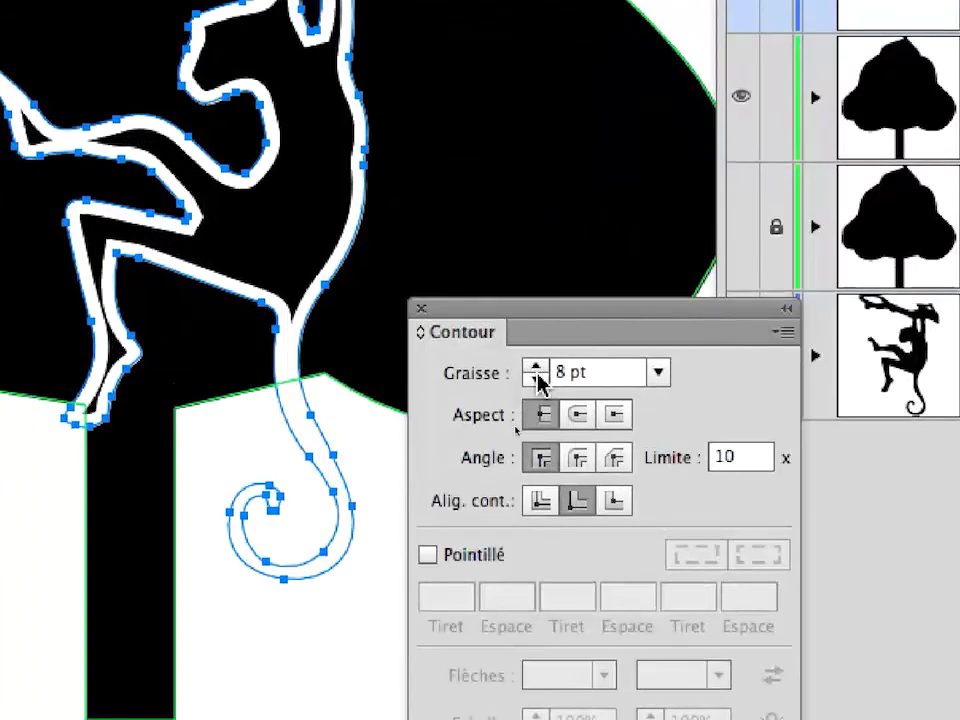
click(537, 379)
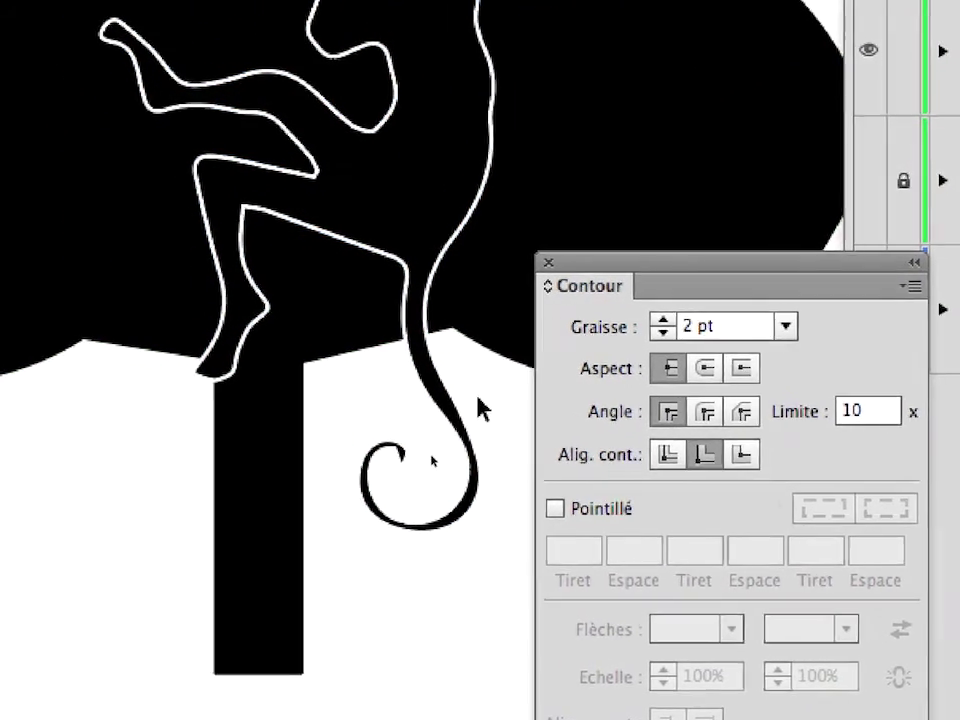
Step: Select the monkey again, align its outline to the outside of the path, and set the weight to 10 pt
click(428, 388)
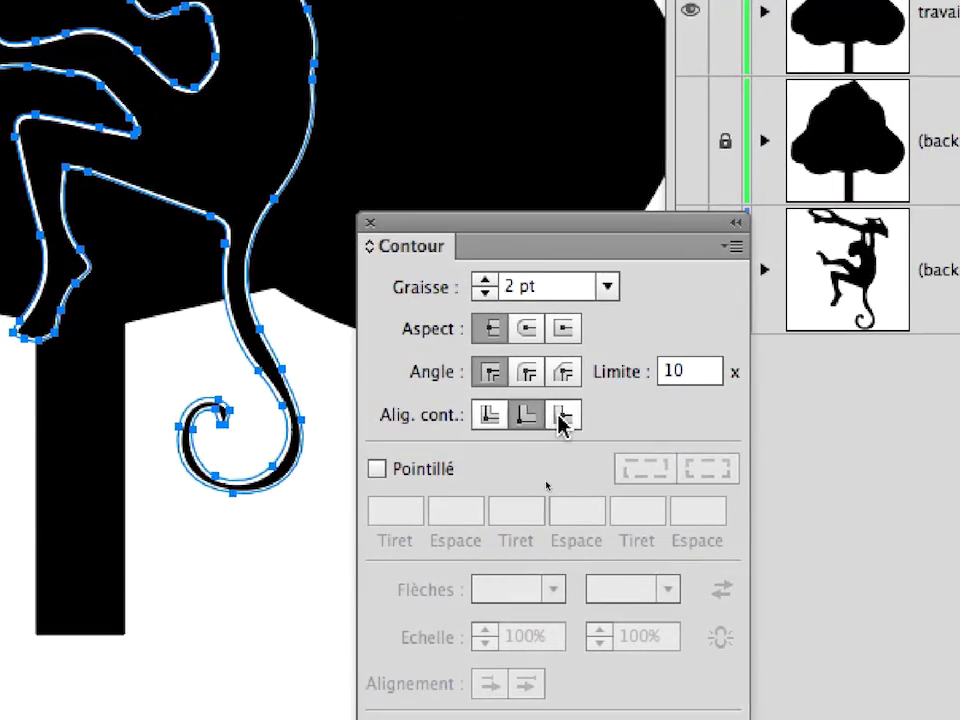
click(603, 420)
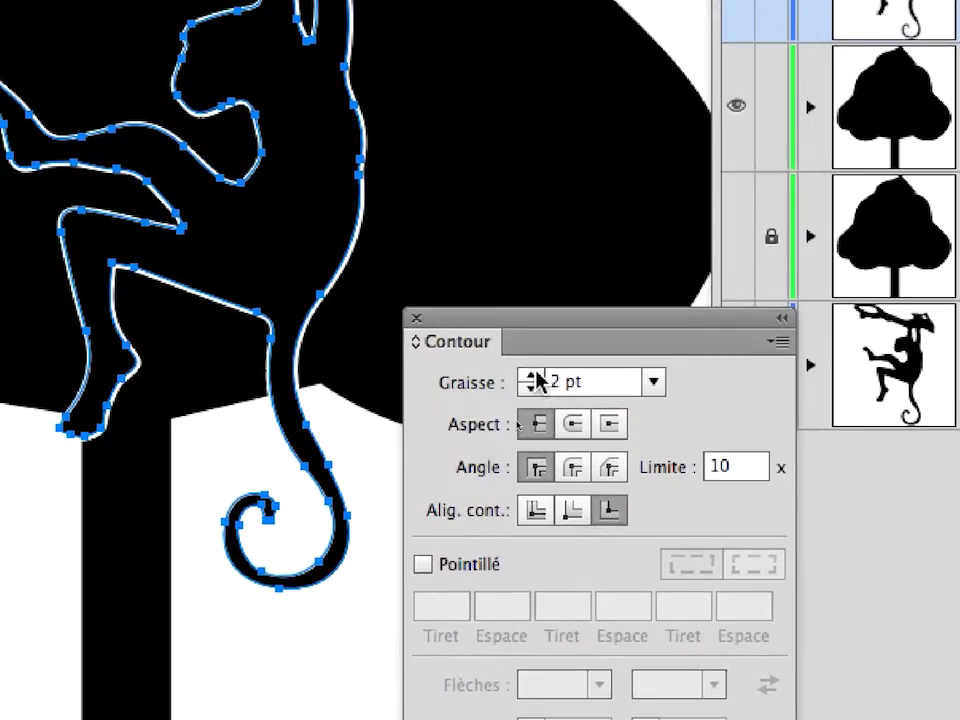
click(502, 342)
click(502, 342)
click(535, 376)
click(535, 376)
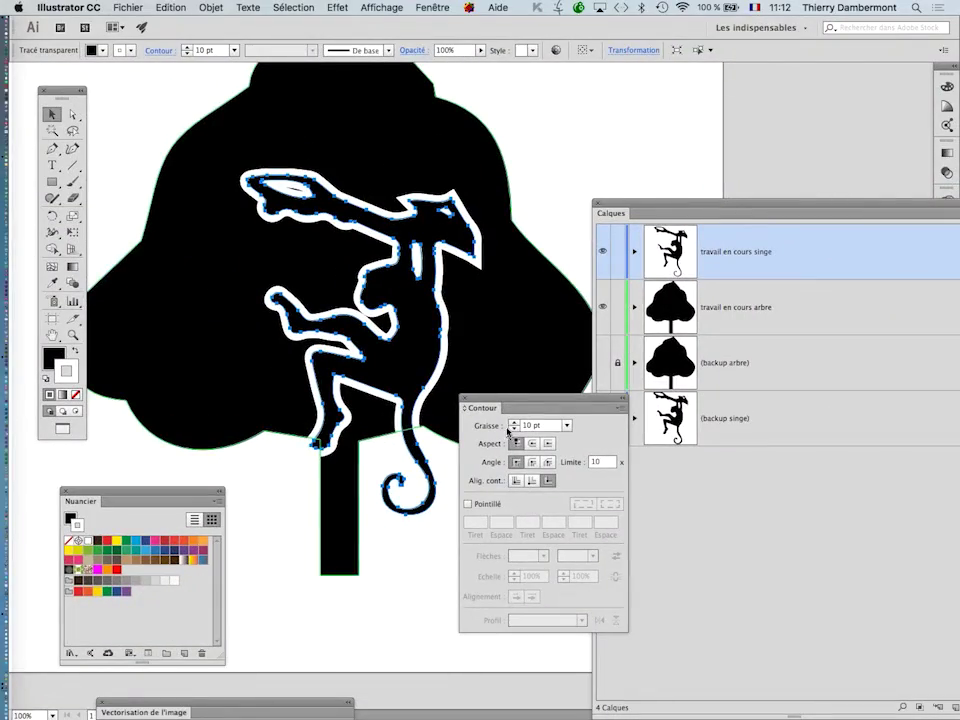
Step: Move the Calques and Contour panels clear of the artwork, collapse Contour, and deselect the monkey
drag(622, 207, 727, 252)
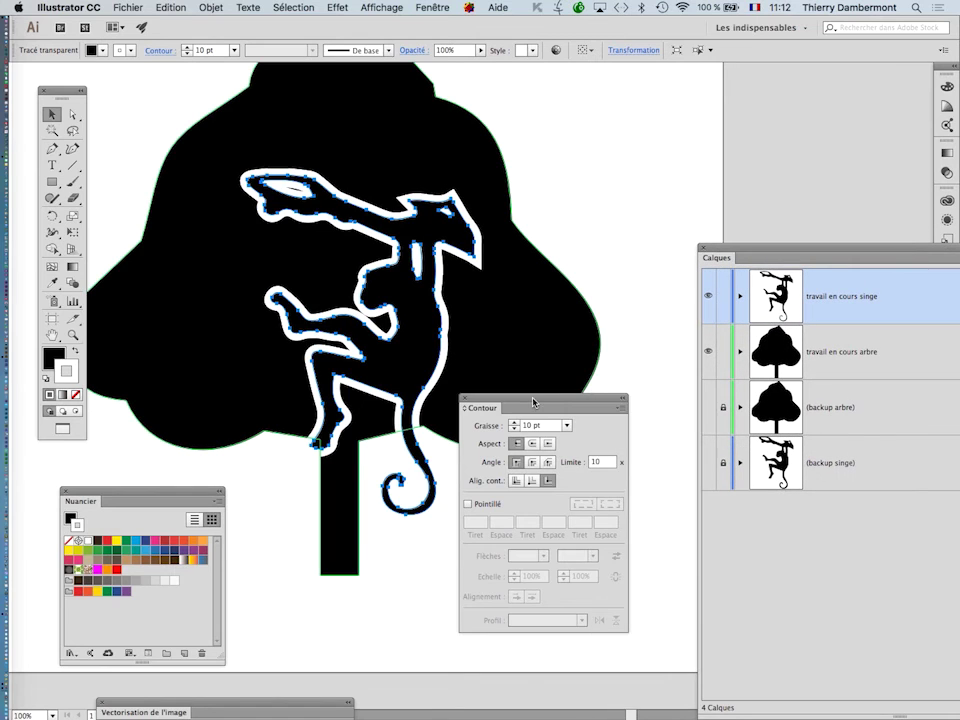
drag(533, 402, 601, 585)
click(607, 430)
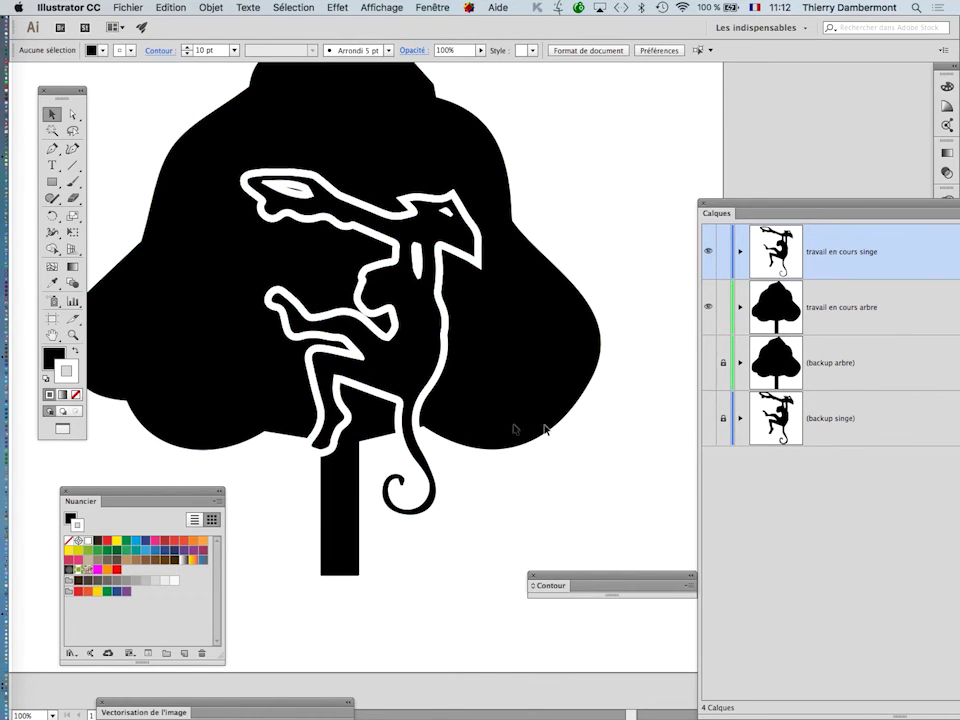
Step: Move the monkey around the tree to test its outline, leaving it higher in the crown with its tail inside the foliage
scroll(445, 413, down, 1)
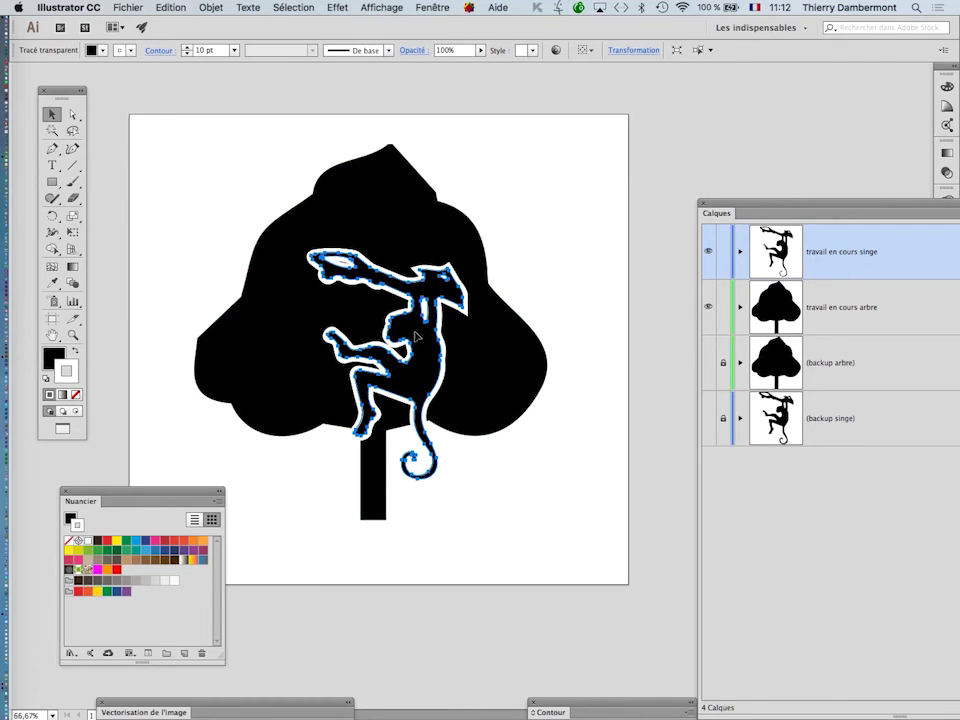
drag(463, 359, 466, 372)
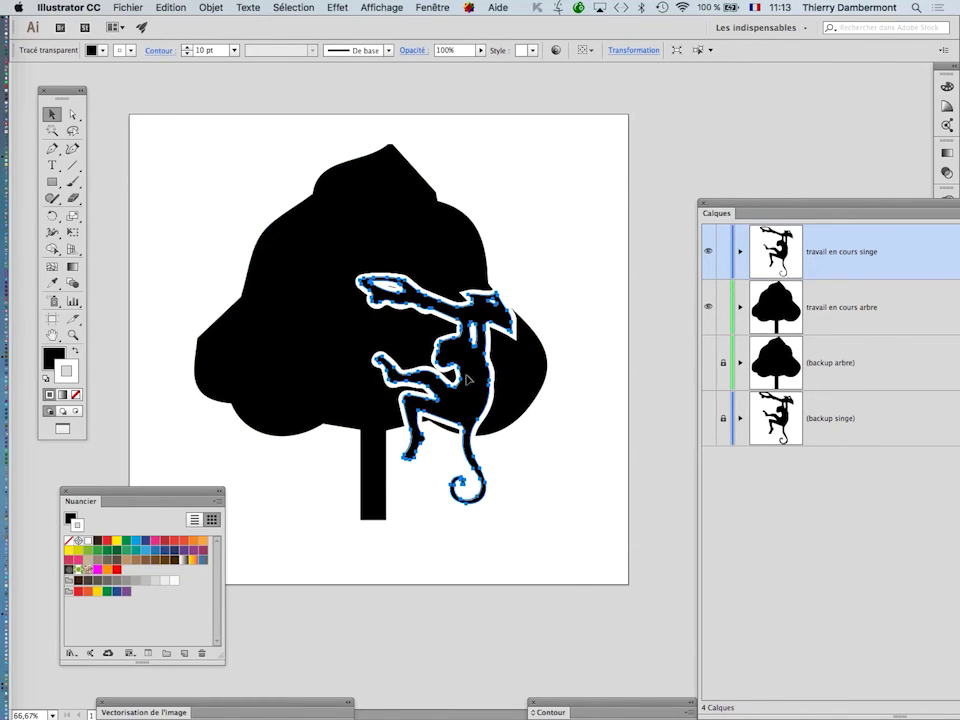
drag(487, 283, 489, 284)
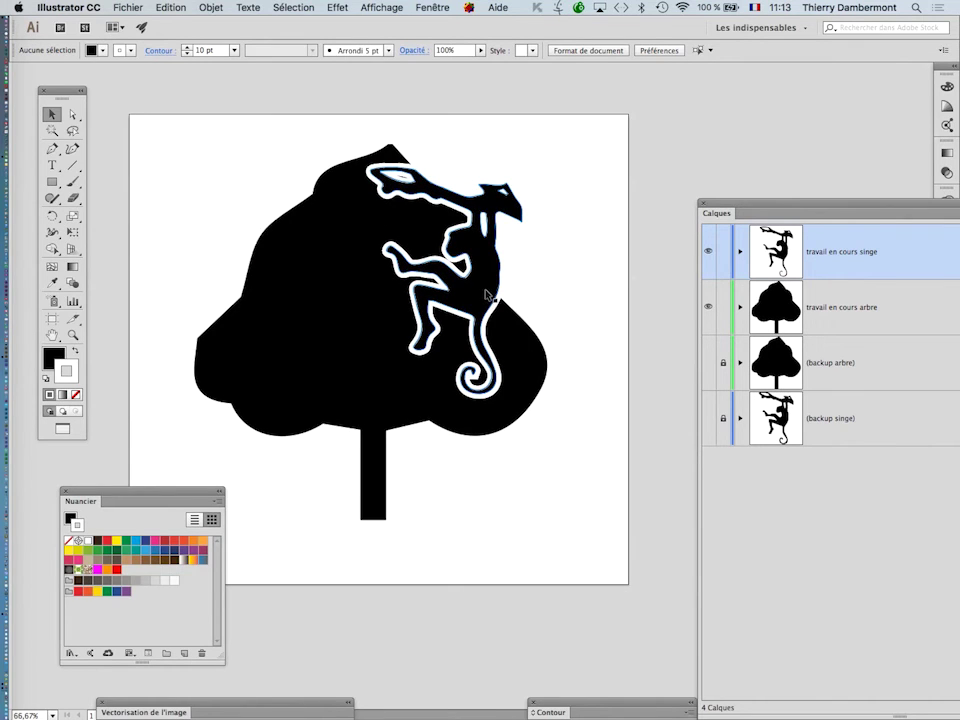
drag(490, 280, 470, 316)
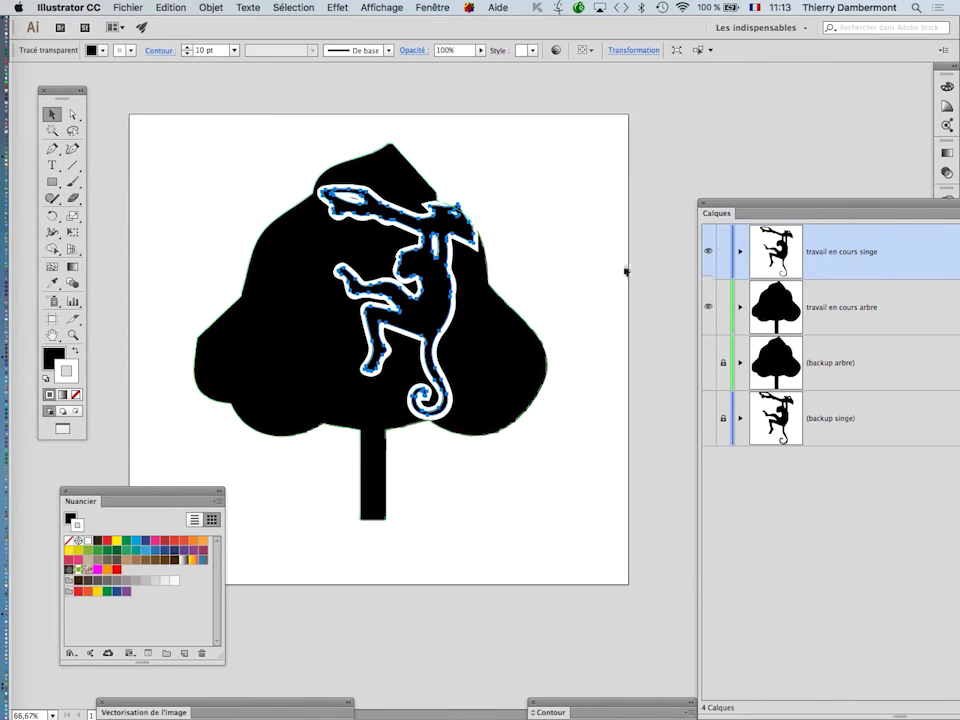
Step: Lock the layer travail en cours arbre and hide it briefly to view the monkey alone
drag(741, 212, 598, 93)
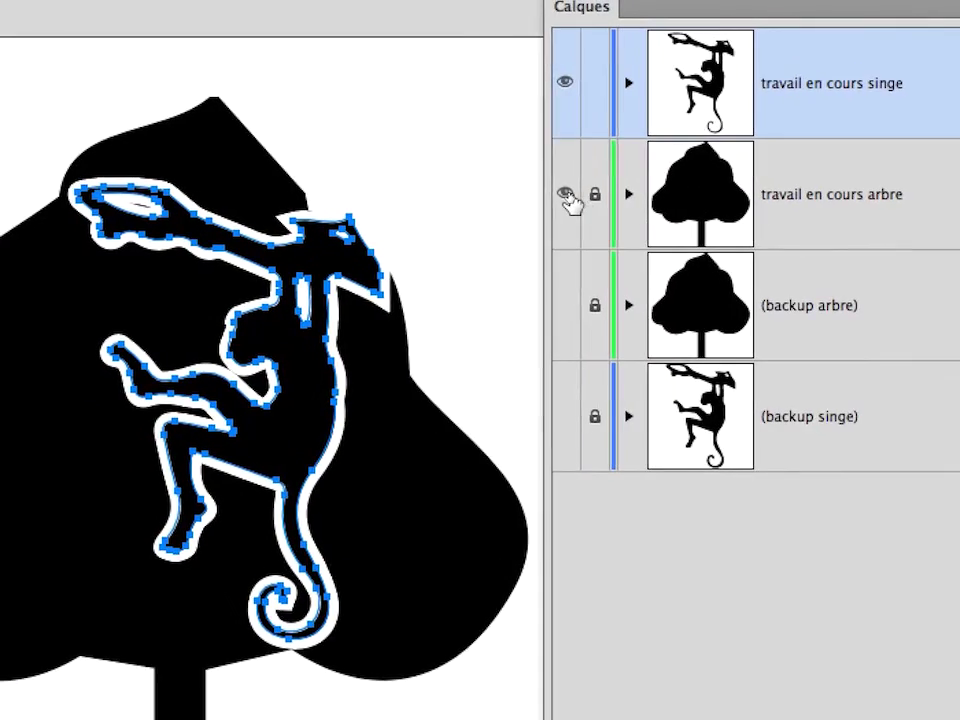
click(378, 190)
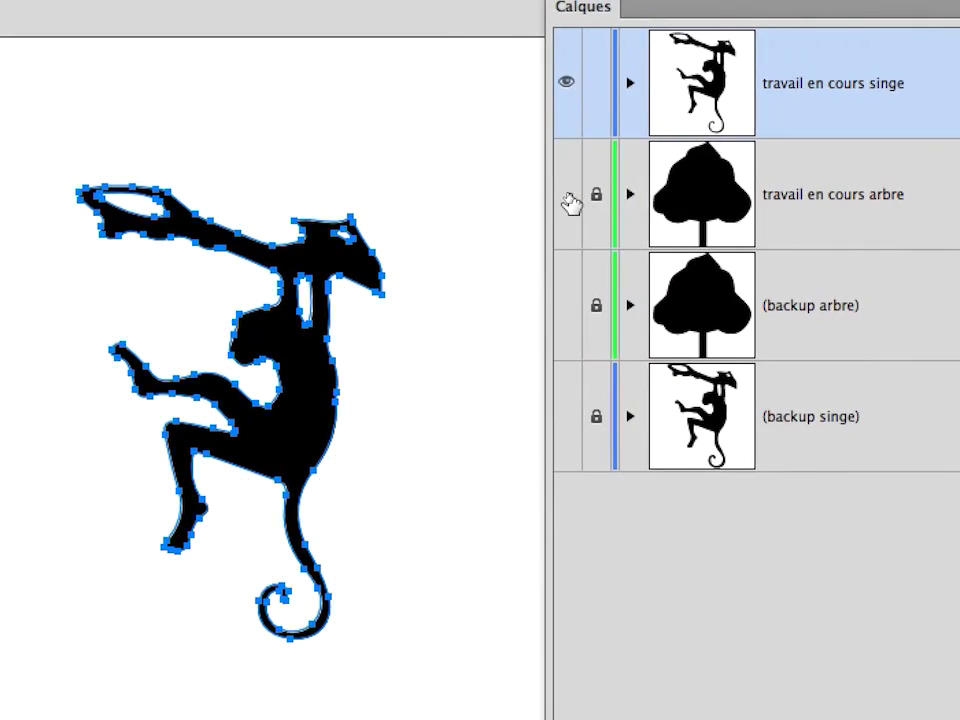
click(568, 200)
Step: Make travail en cours arbre the active layer and deselect the monkey
click(740, 200)
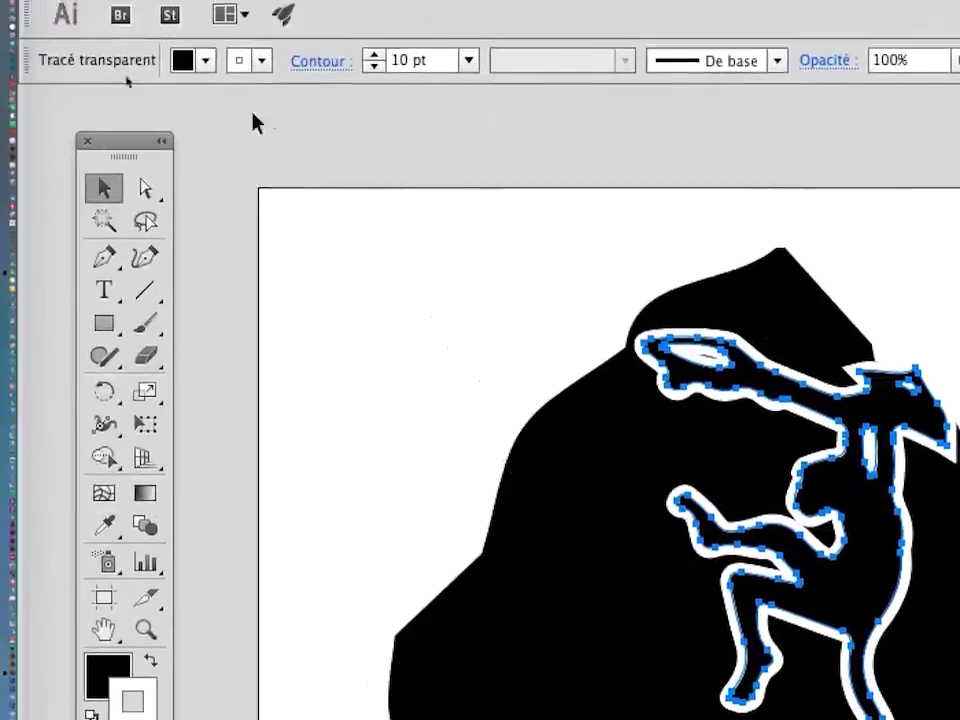
click(145, 187)
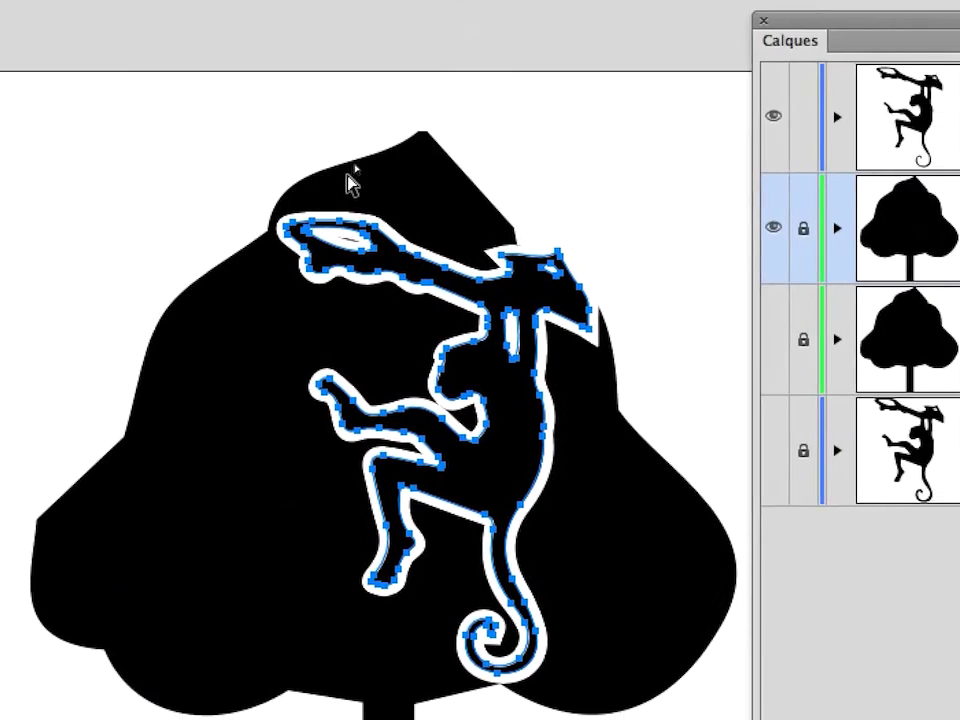
click(530, 127)
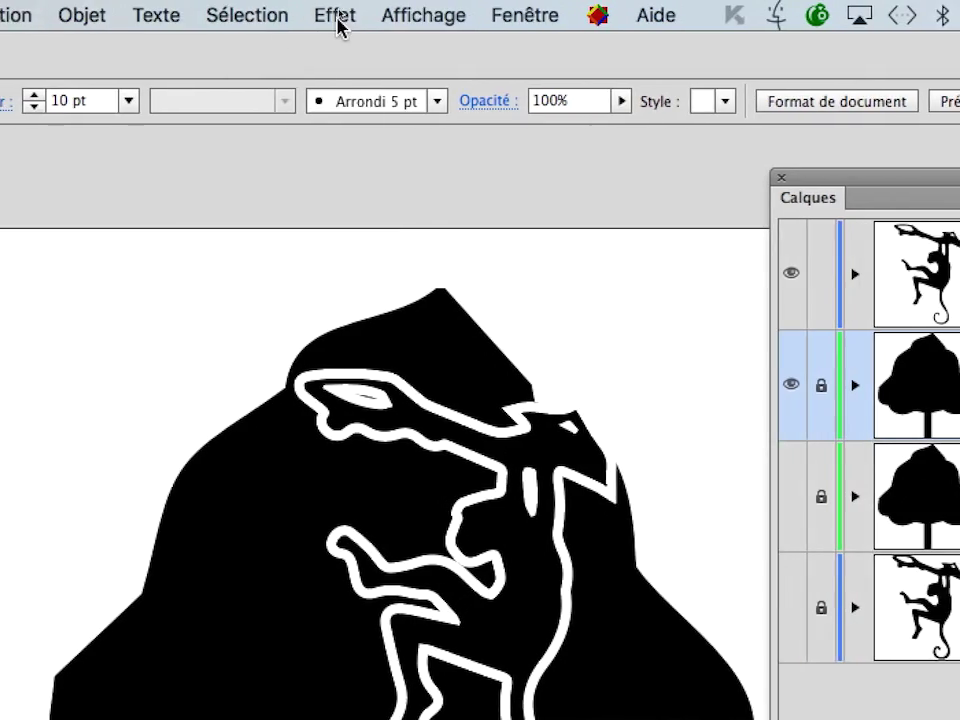
Step: Switch the display to the Tracés outline mode so only the paths of the tree and monkey are drawn
click(368, 15)
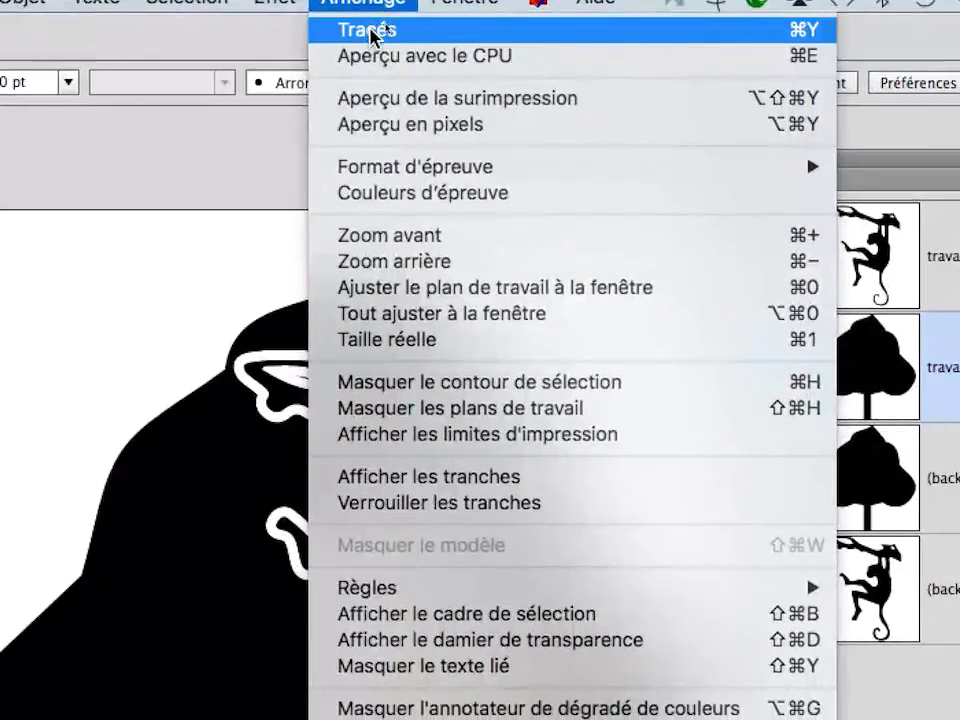
click(372, 37)
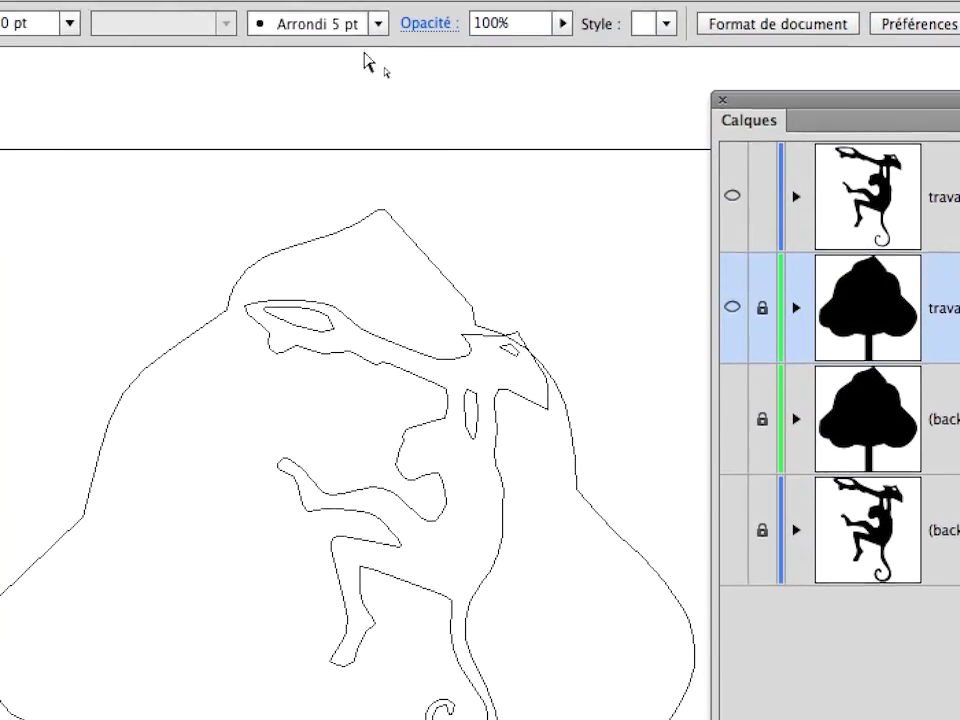
click(369, 17)
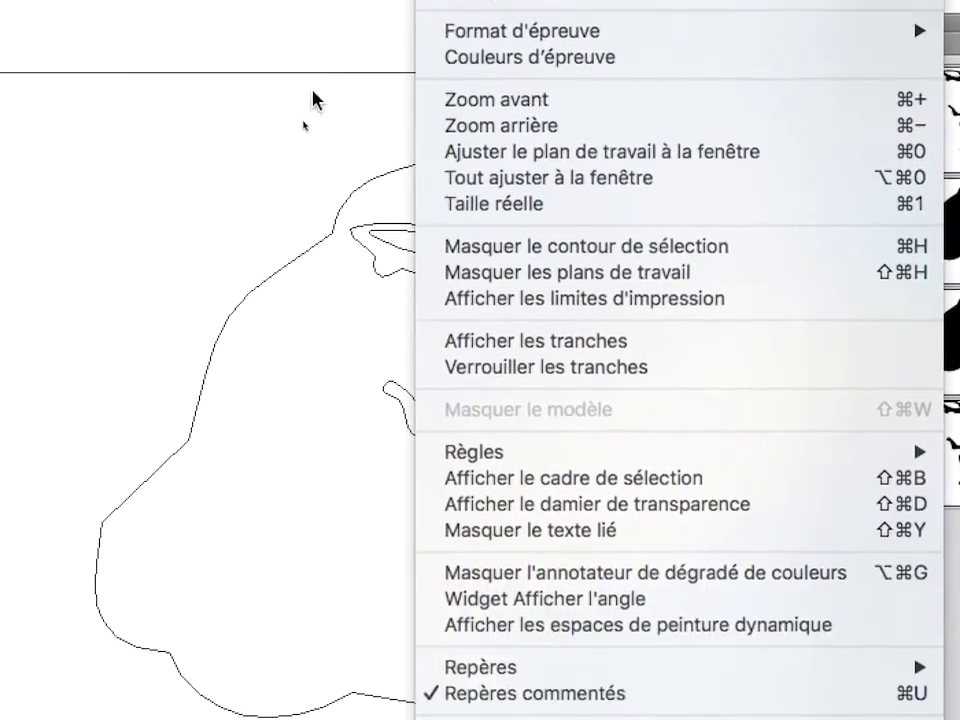
key(Escape)
scroll(343, 146, down, 3)
scroll(343, 146, up, 5)
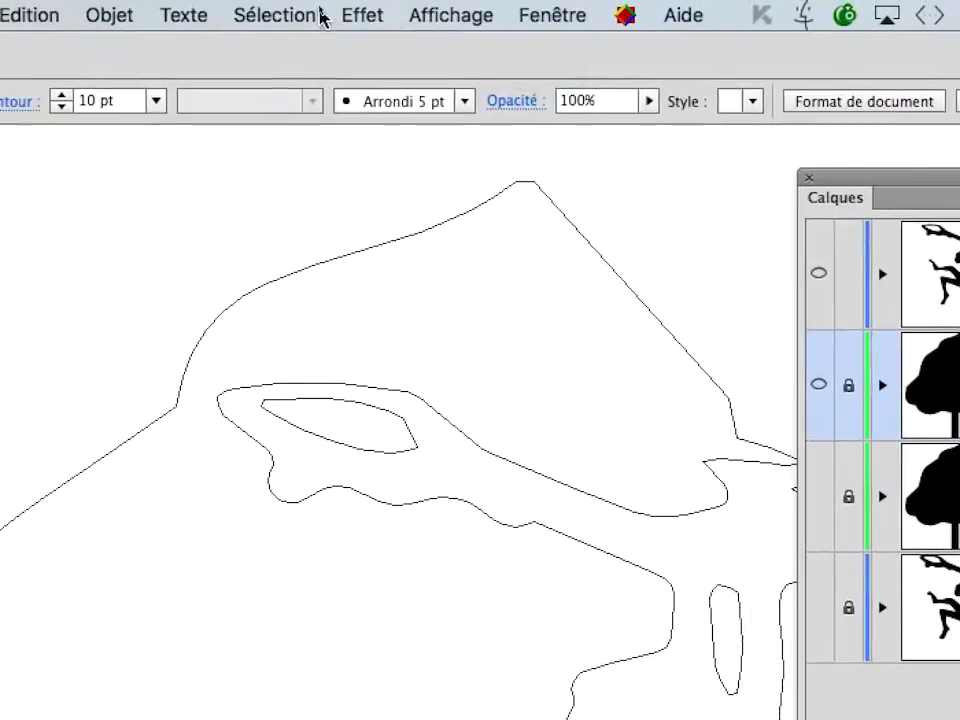
click(451, 15)
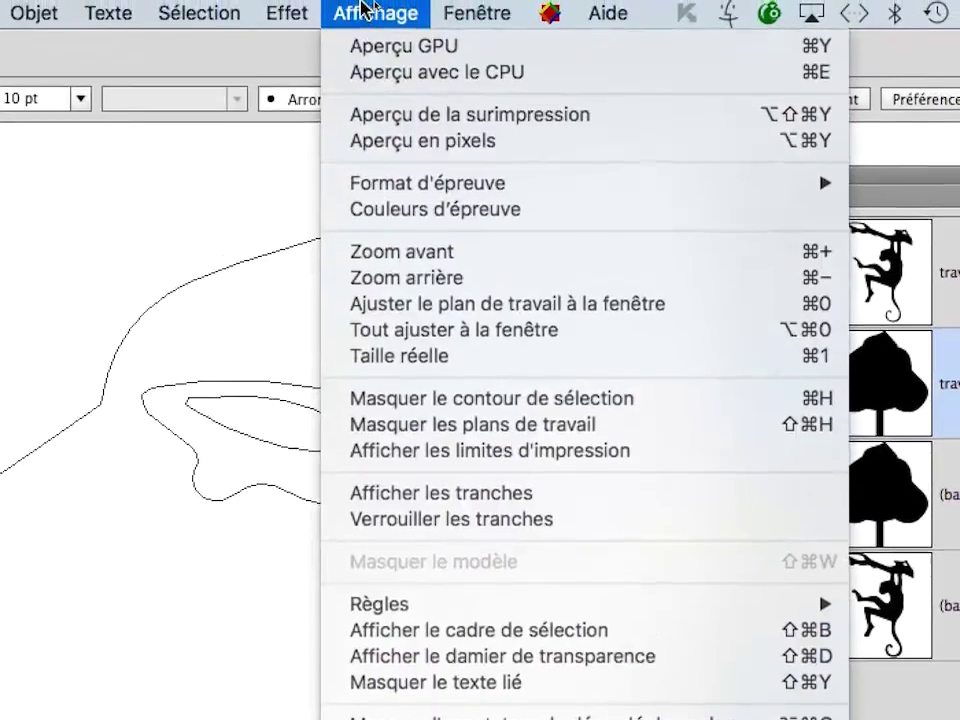
key(Escape)
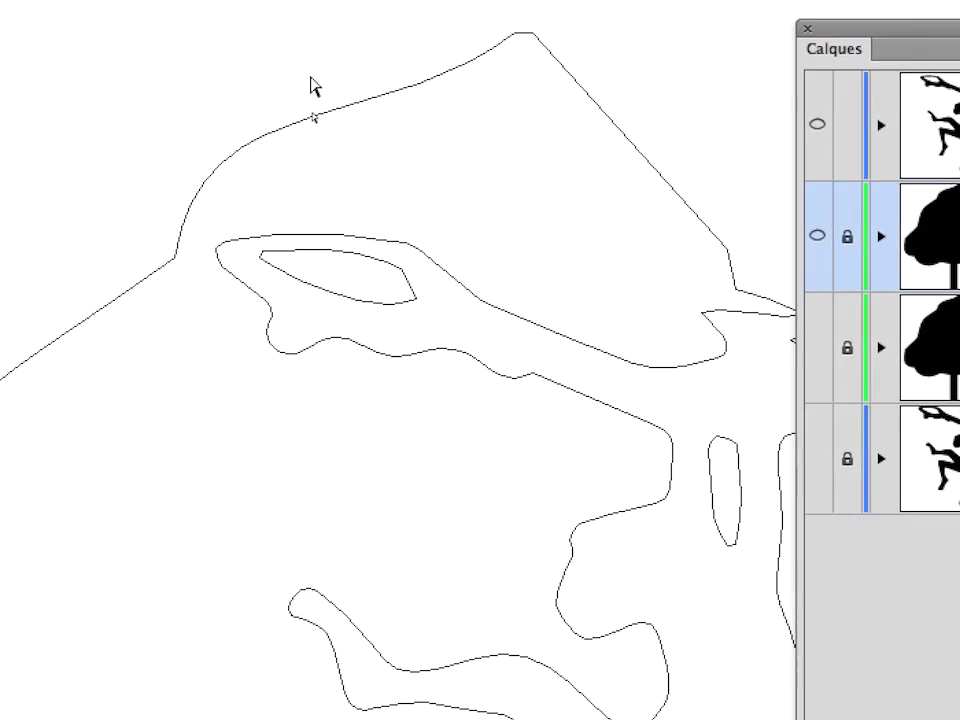
Step: Delete the branch's leaf-like end with its inner hole and the middle section up to the monkey's hands
drag(254, 120, 517, 313)
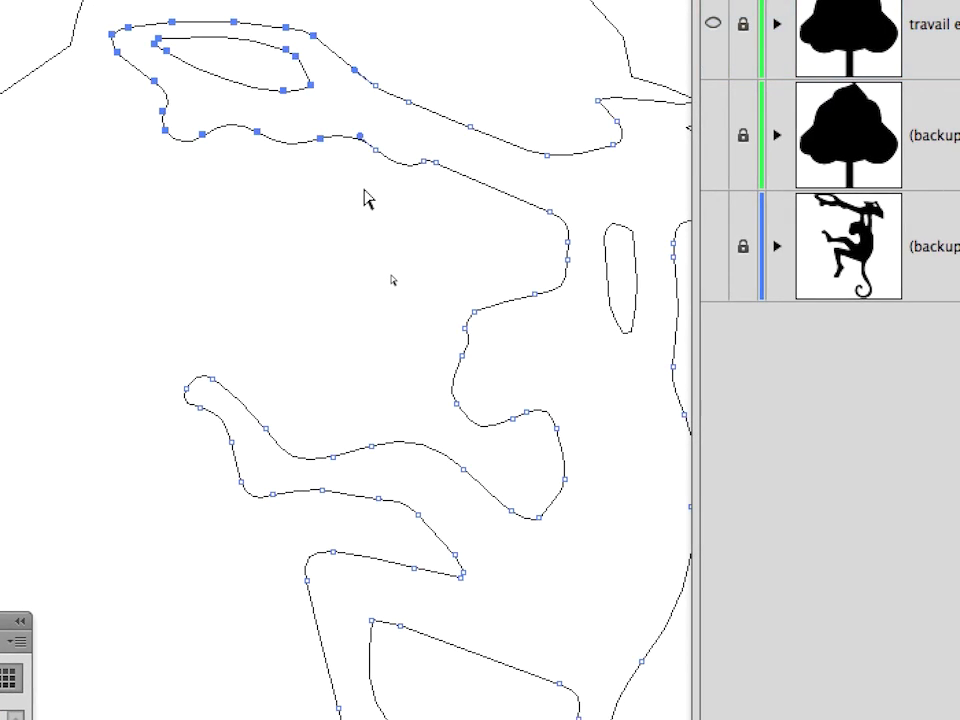
key(Delete)
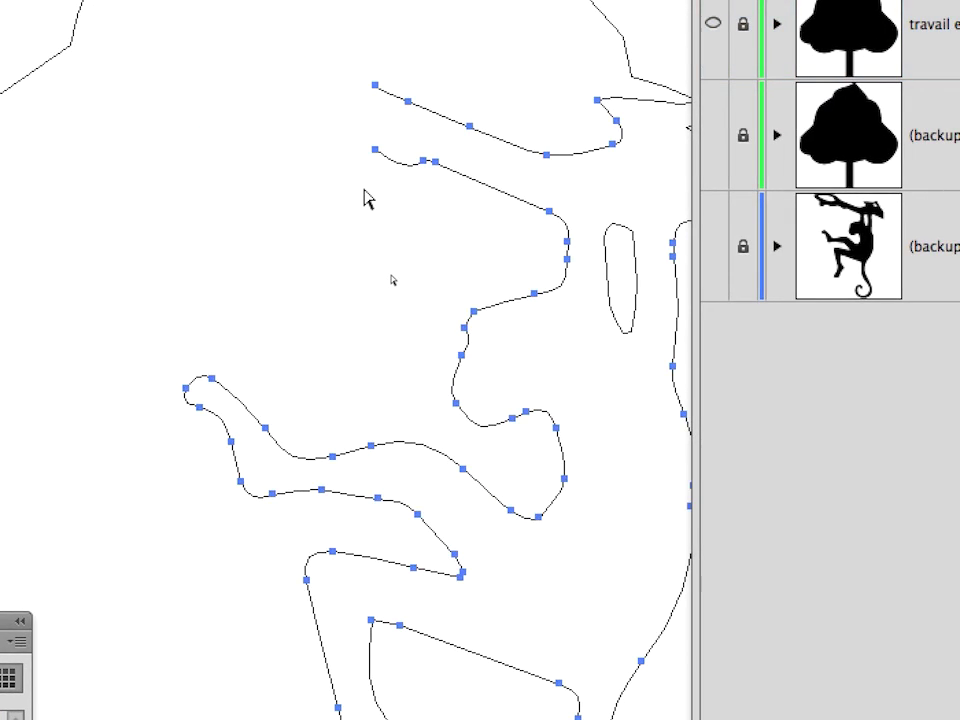
mouse_move(562, 199)
mouse_down()
mouse_move(332, 190)
mouse_move(278, 174)
mouse_move(354, 165)
mouse_up()
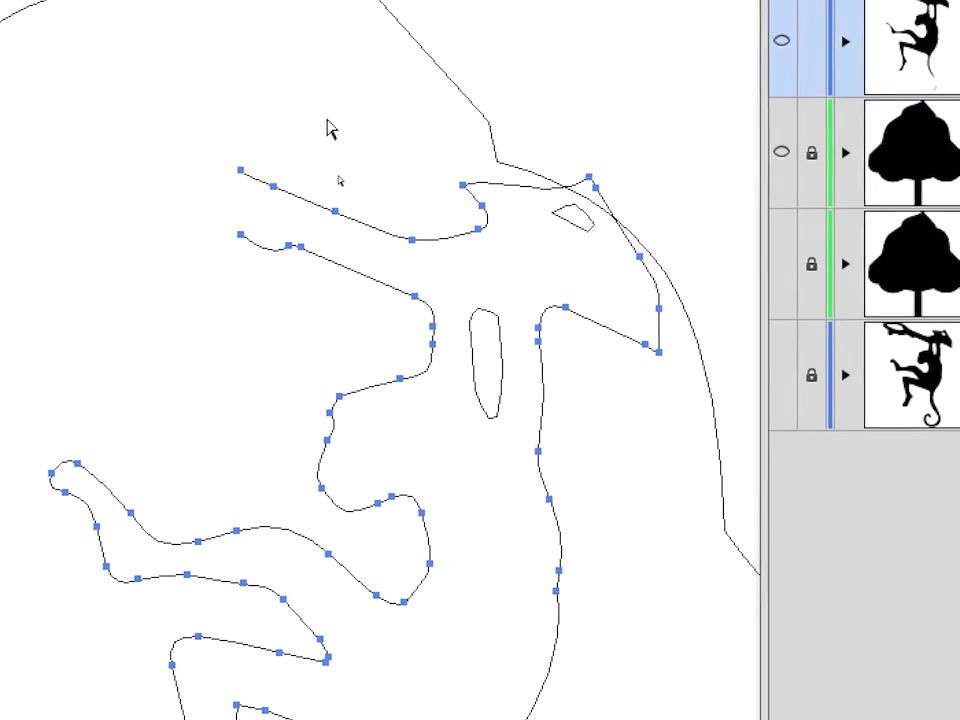
click(326, 128)
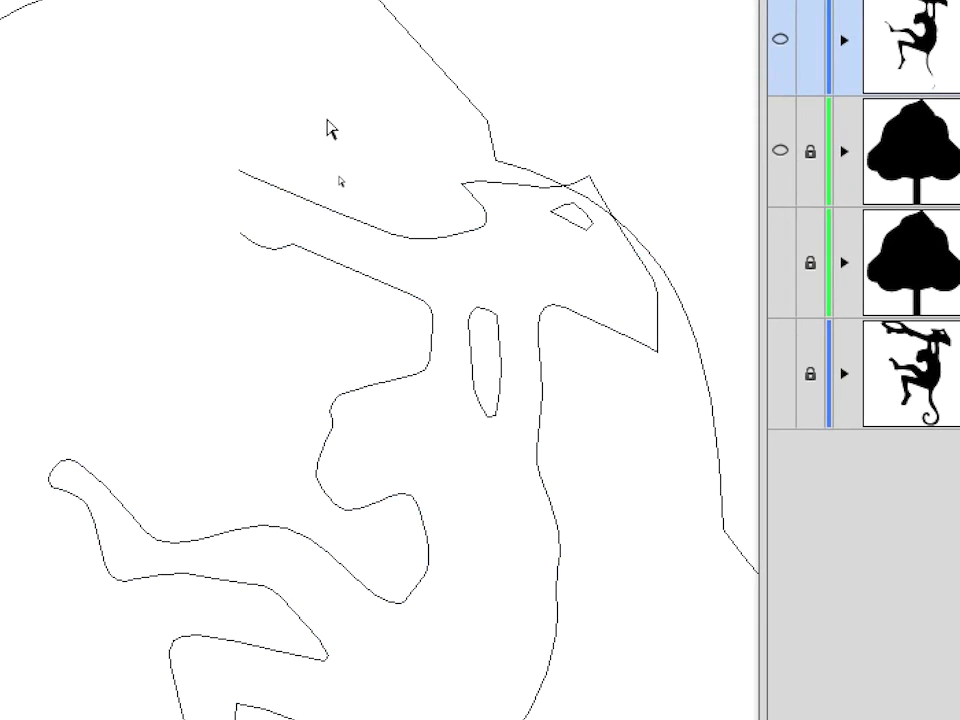
drag(221, 120, 461, 317)
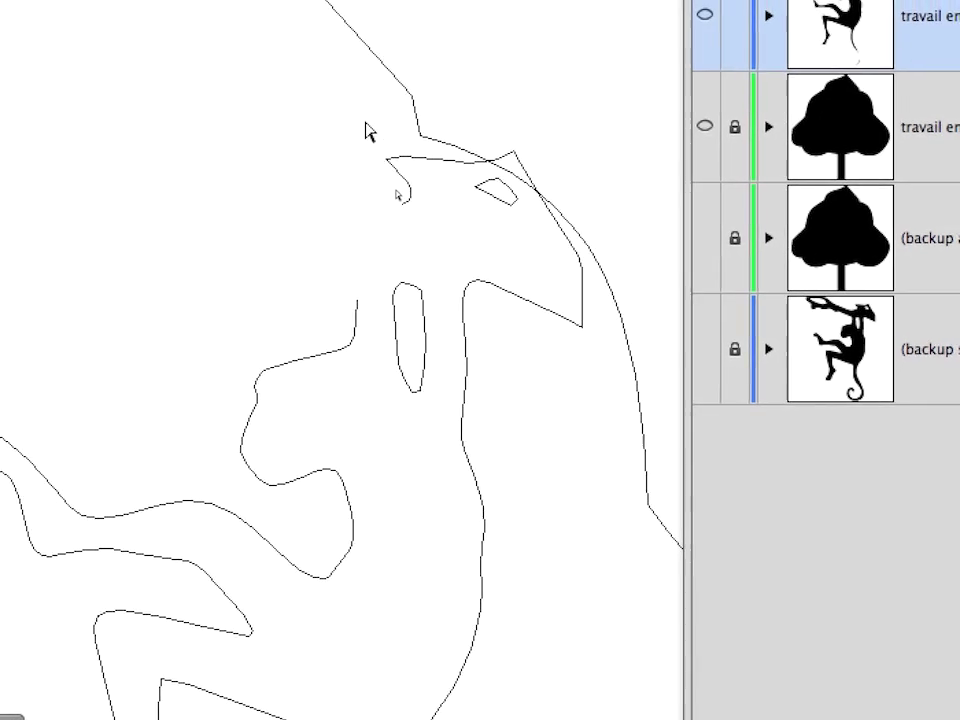
Step: Delete the rest of the branch above and beside the monkey's arms, including its small hole, and deselect the open path
drag(367, 131, 590, 279)
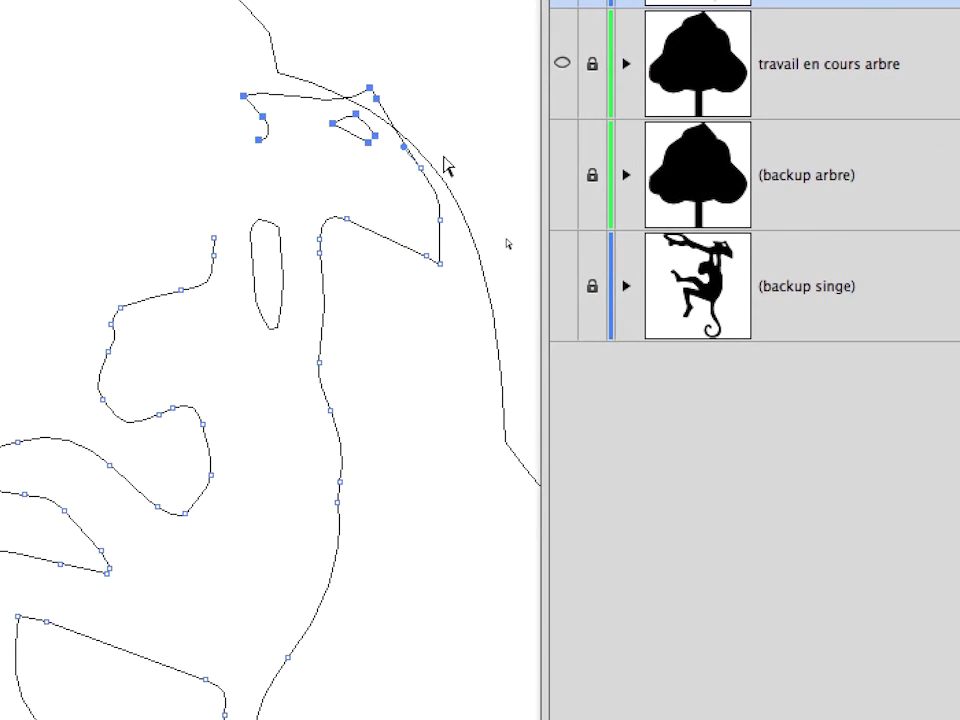
key(Delete)
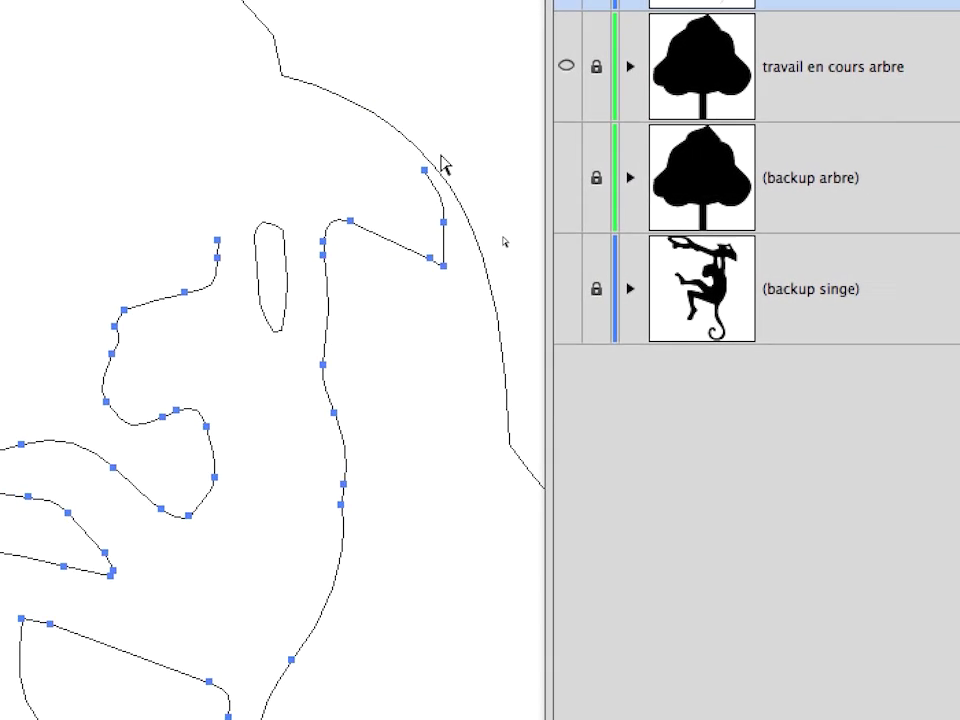
drag(410, 142, 466, 257)
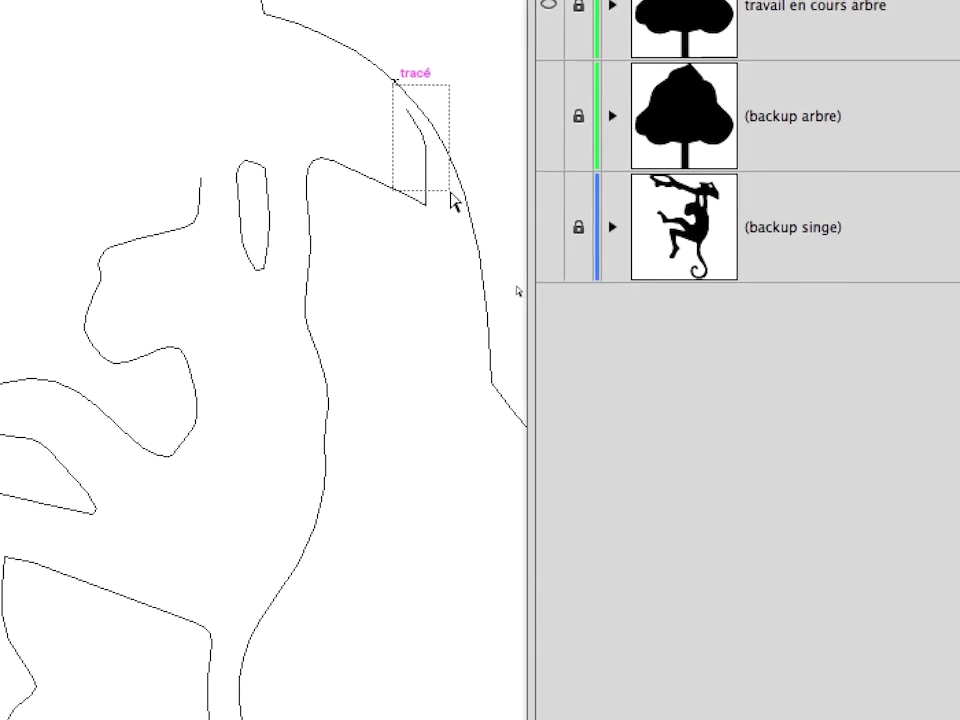
drag(455, 203, 461, 214)
key(Delete)
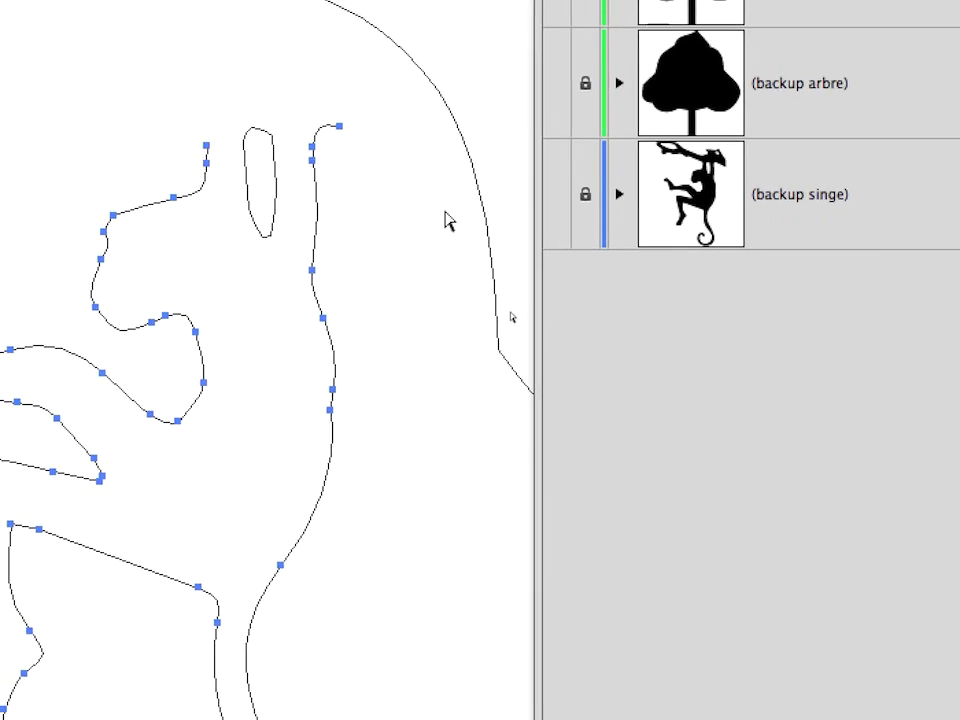
click(447, 222)
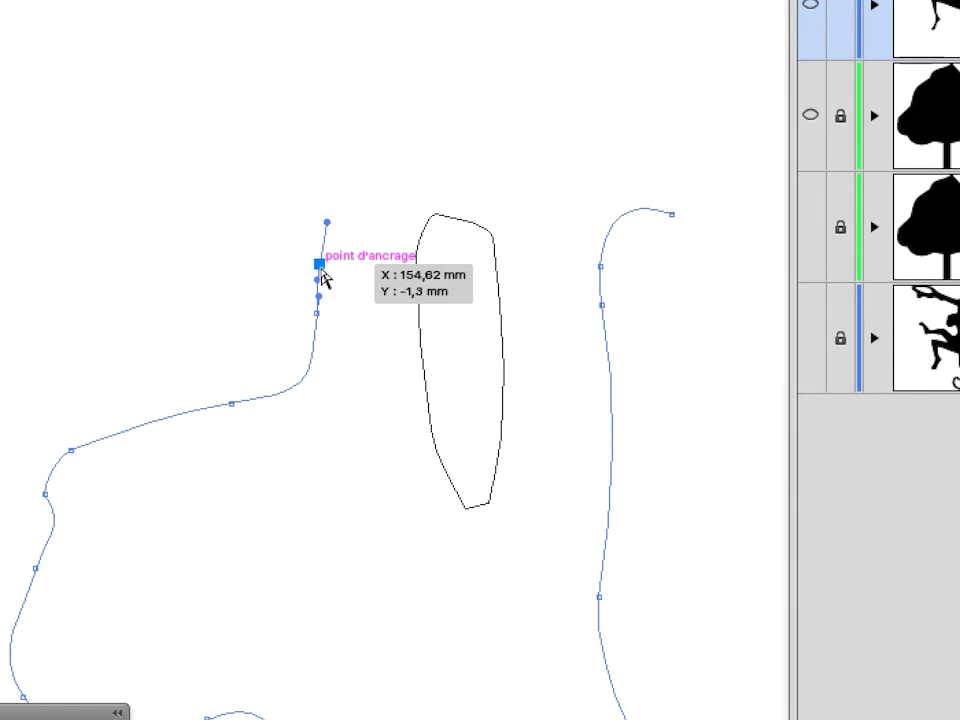
Step: Tilt the direction handles of the open end anchor on the head-side arm and reselect that anchor
scroll(322, 272, up, 2)
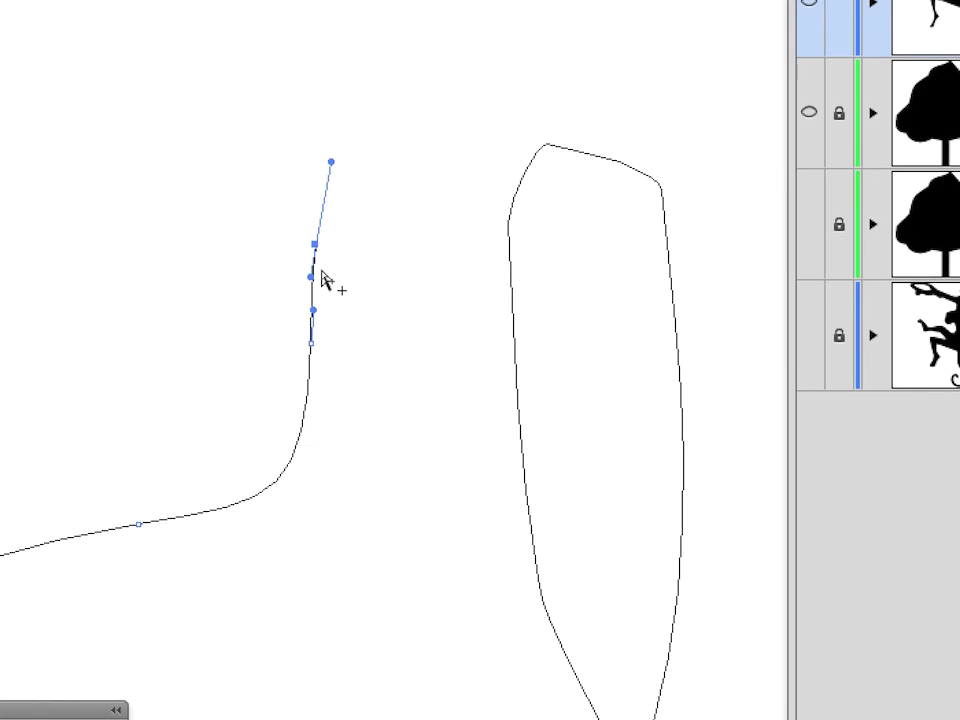
mouse_move(295, 282)
mouse_down()
mouse_move(227, 258)
mouse_move(313, 294)
mouse_move(326, 279)
mouse_move(304, 279)
mouse_up()
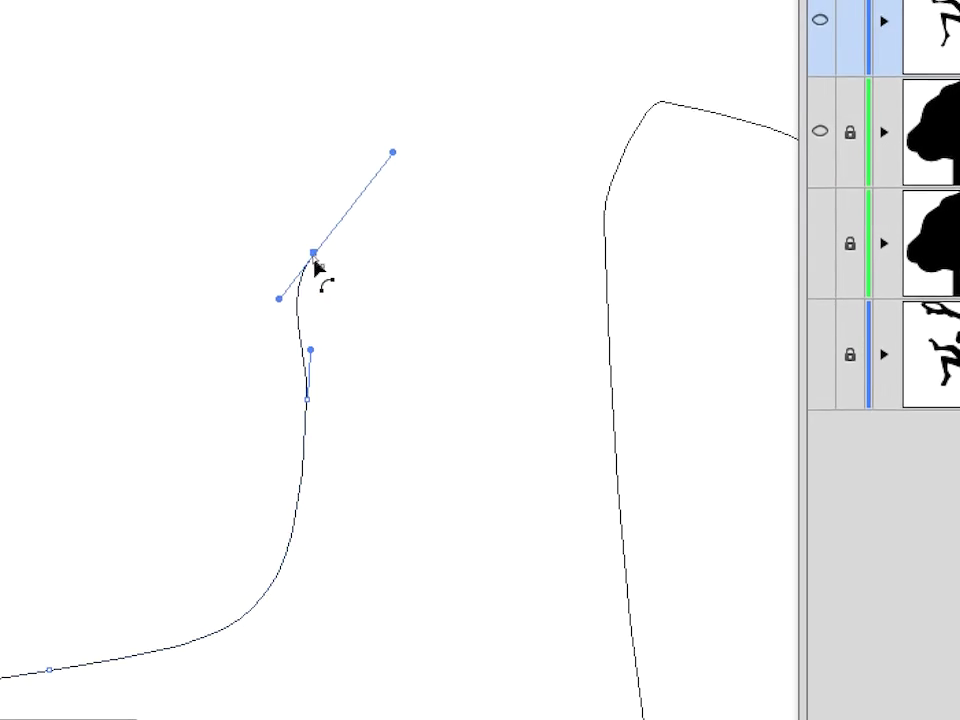
scroll(318, 270, up, 3)
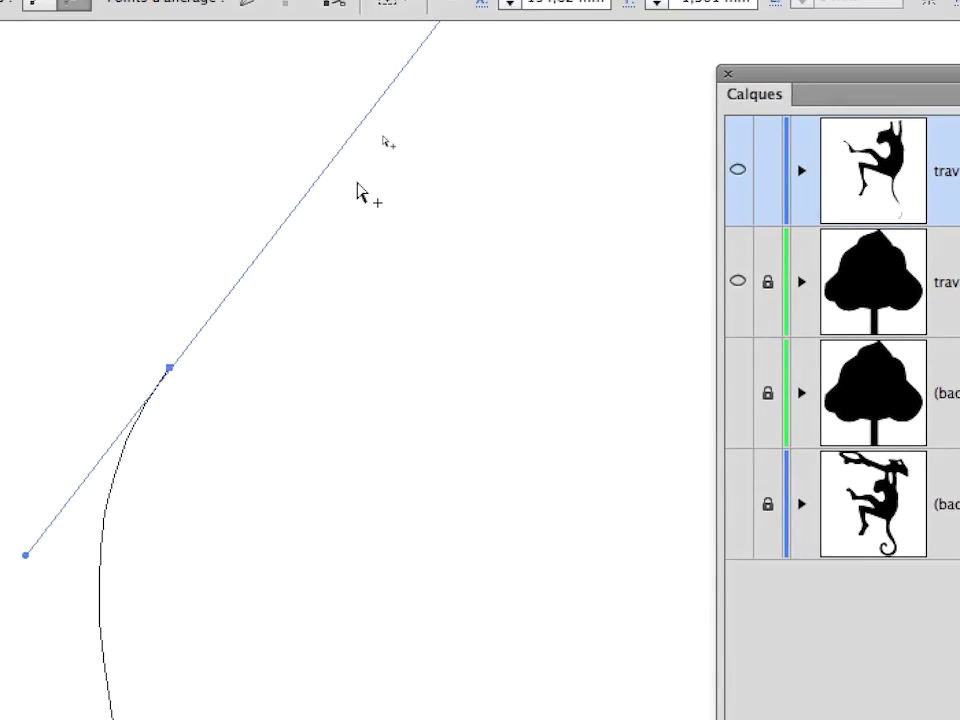
scroll(437, 109, down, 2)
drag(437, 92, 334, 353)
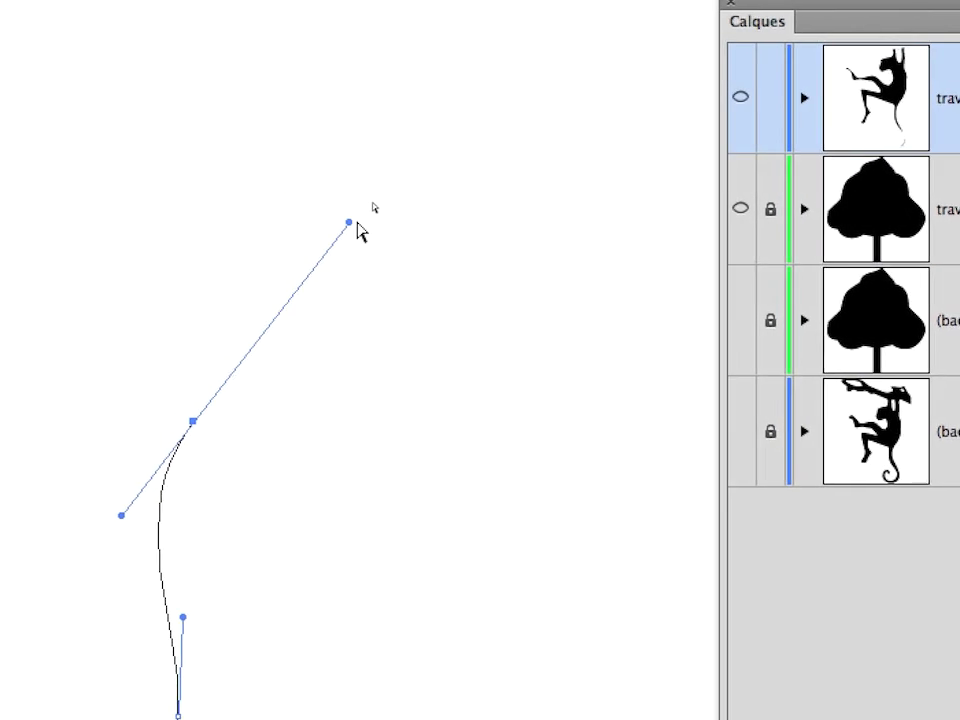
click(245, 403)
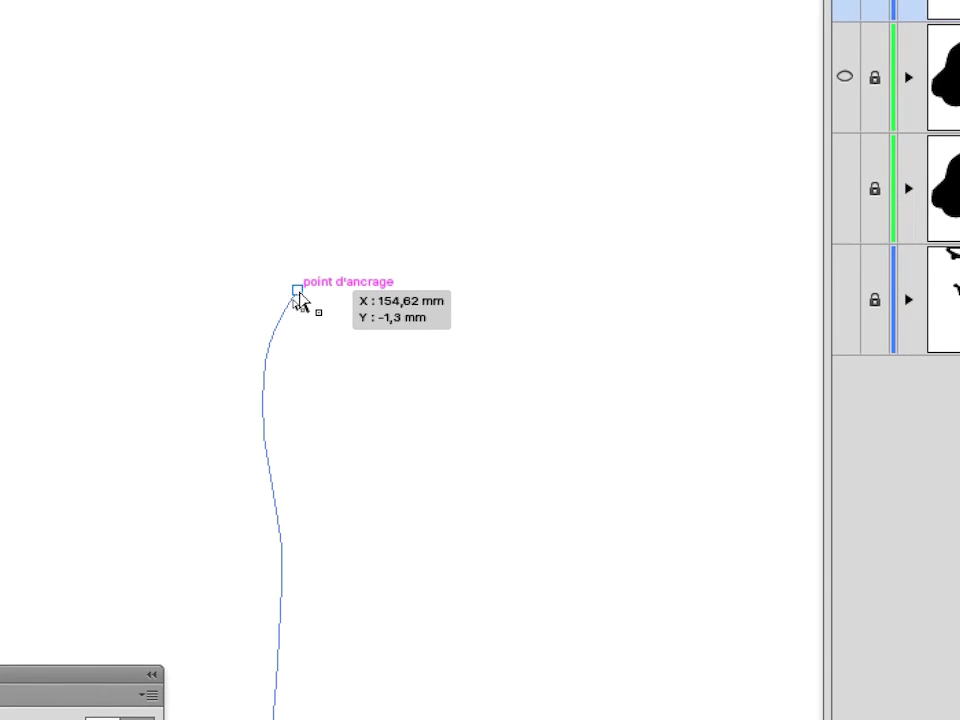
click(298, 292)
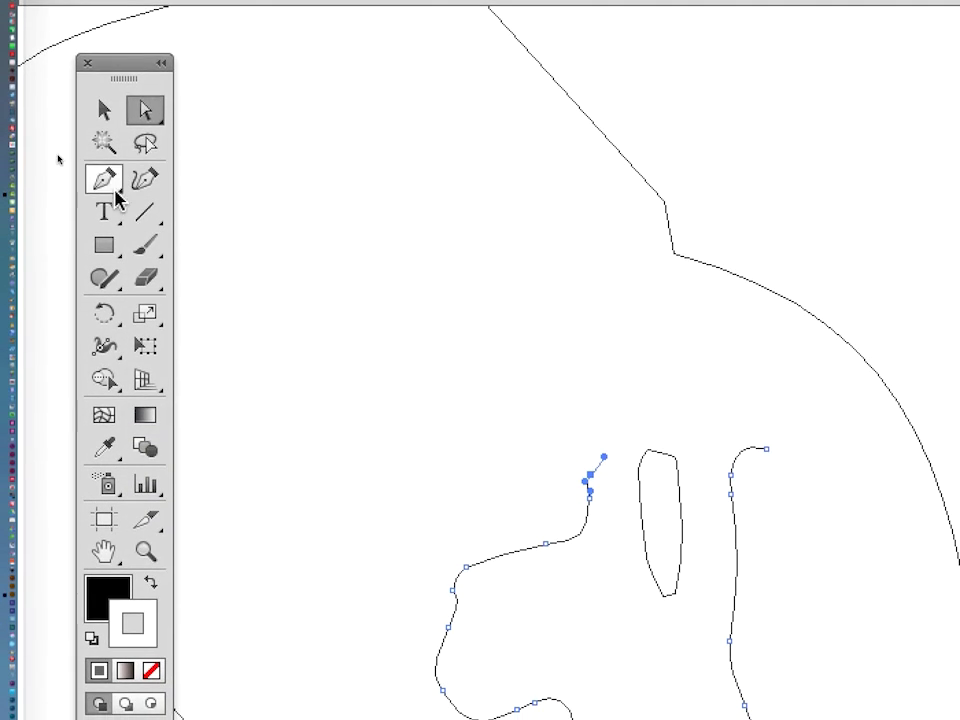
Step: Extend the path from the head-side arm's open end with the Pen tool, drawing the first hand and the gap beside it
click(105, 179)
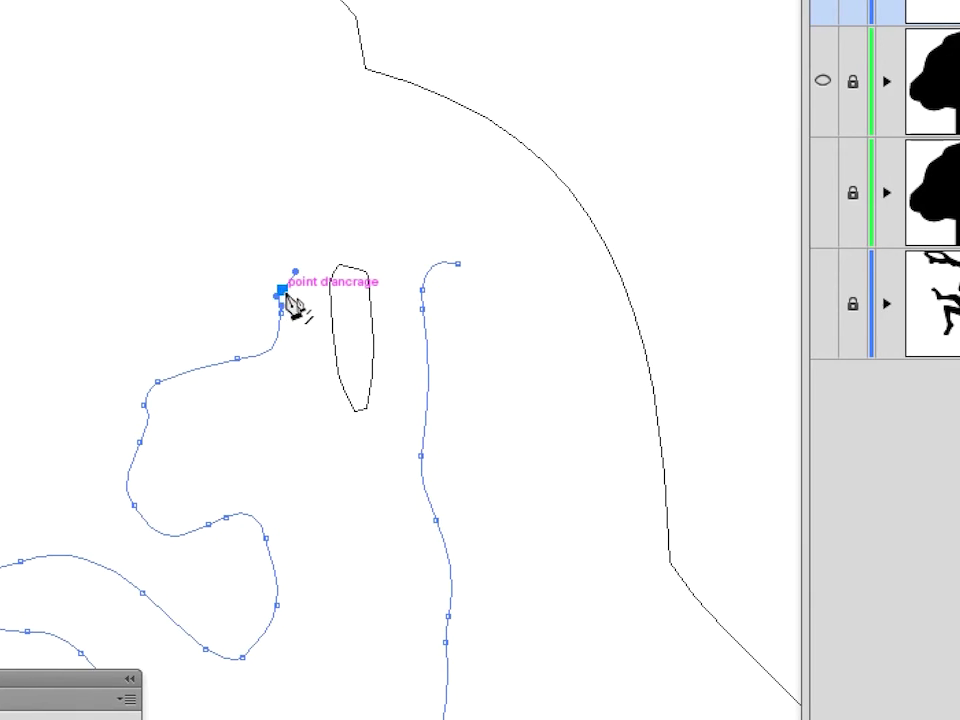
scroll(288, 303, up, 1)
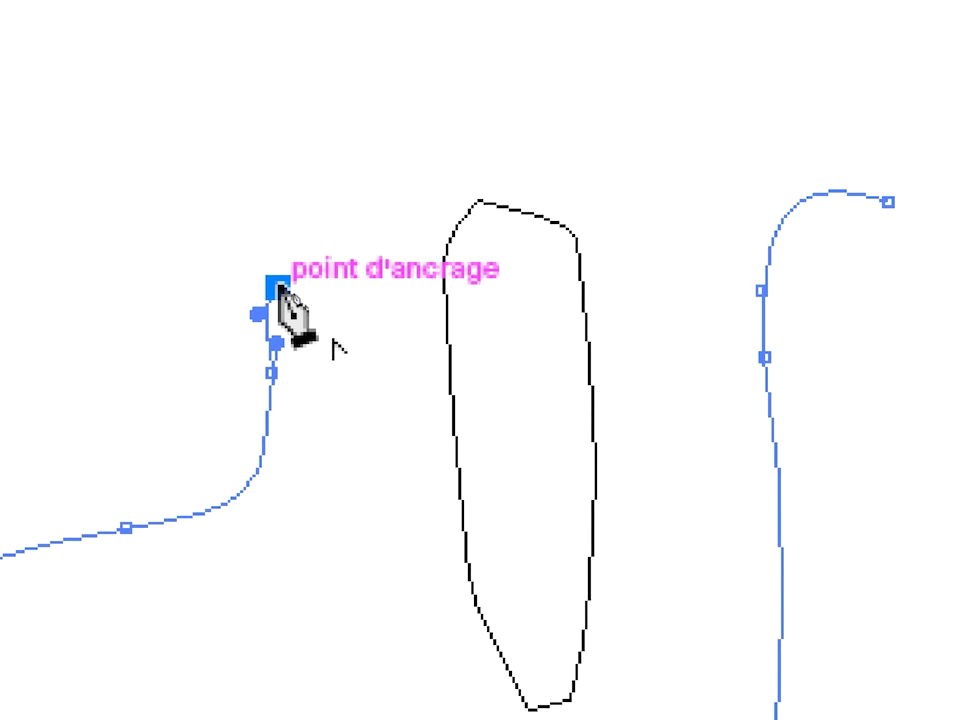
drag(272, 290, 279, 246)
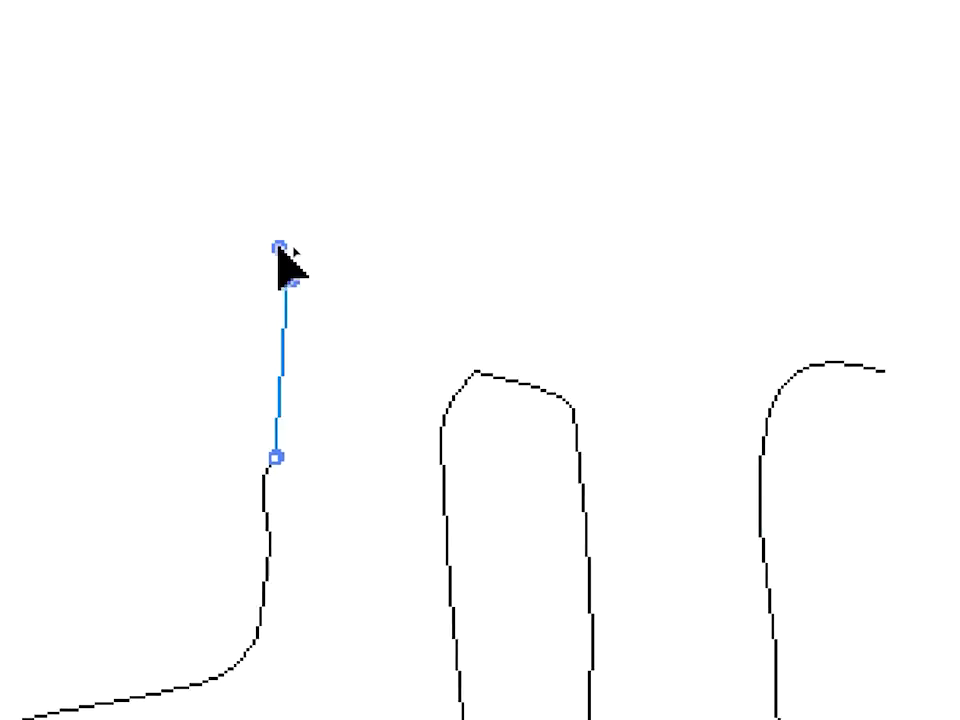
drag(275, 121, 318, 90)
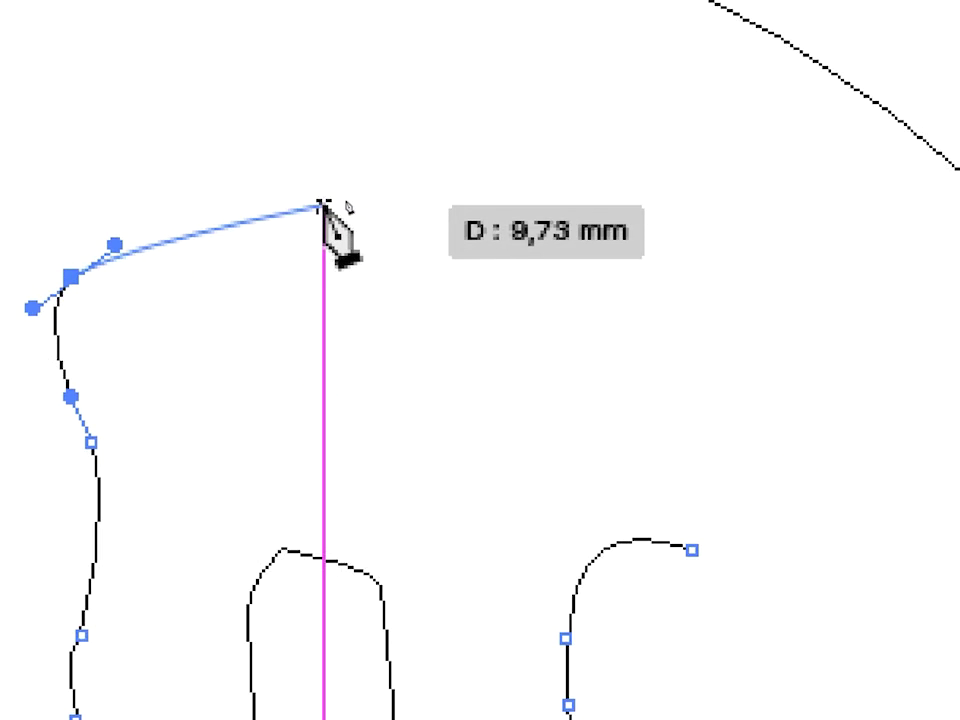
drag(329, 216, 350, 277)
drag(284, 333, 290, 386)
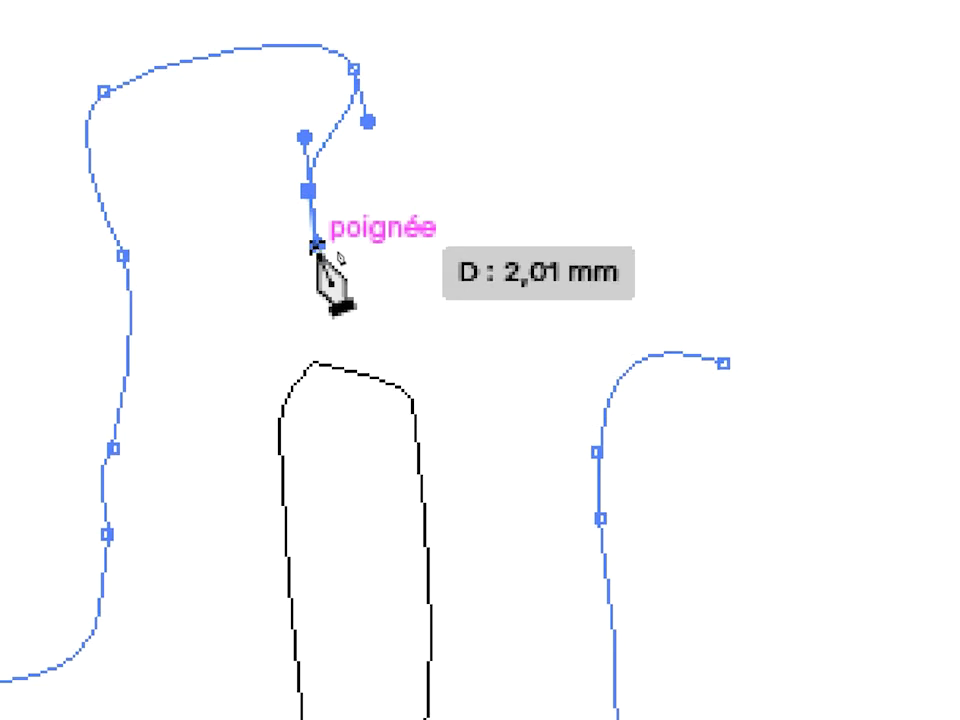
drag(516, 277, 552, 274)
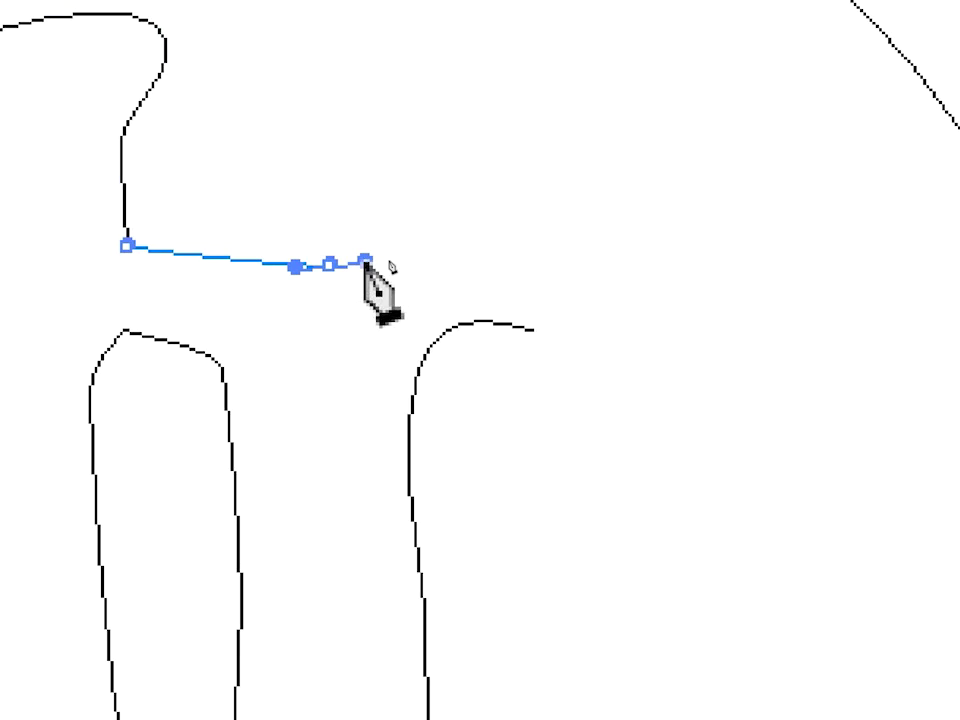
Step: Draw the second hand's curved outline and close the path on the open end anchor of the back-side arm
drag(367, 252, 350, 228)
drag(305, 145, 306, 95)
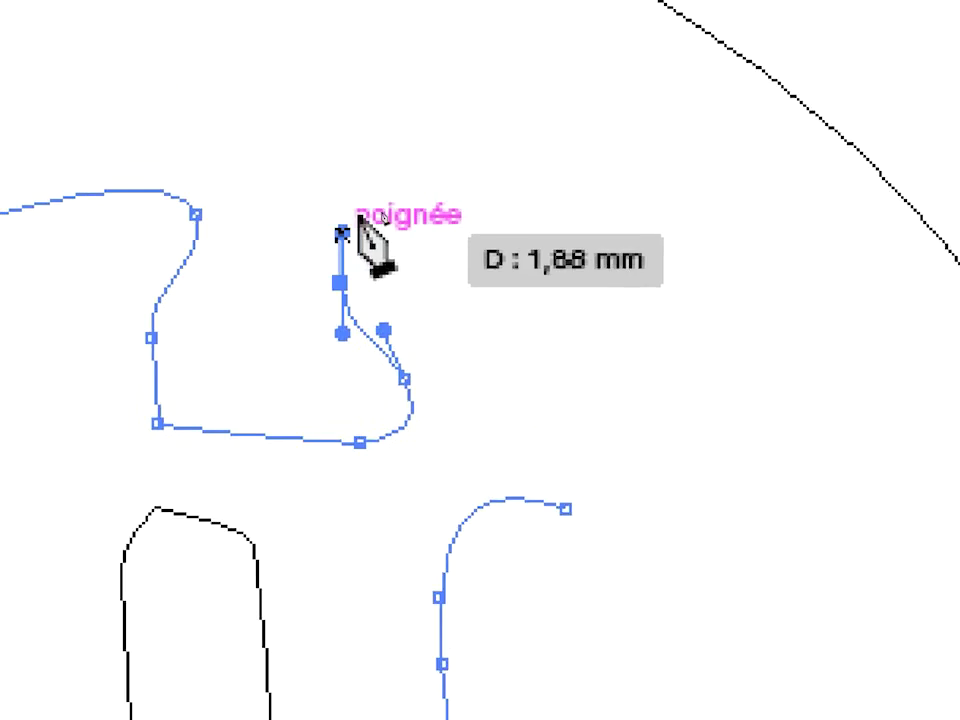
drag(363, 55, 394, 64)
mouse_move(374, 211)
mouse_down()
mouse_move(392, 221)
mouse_move(396, 240)
mouse_up()
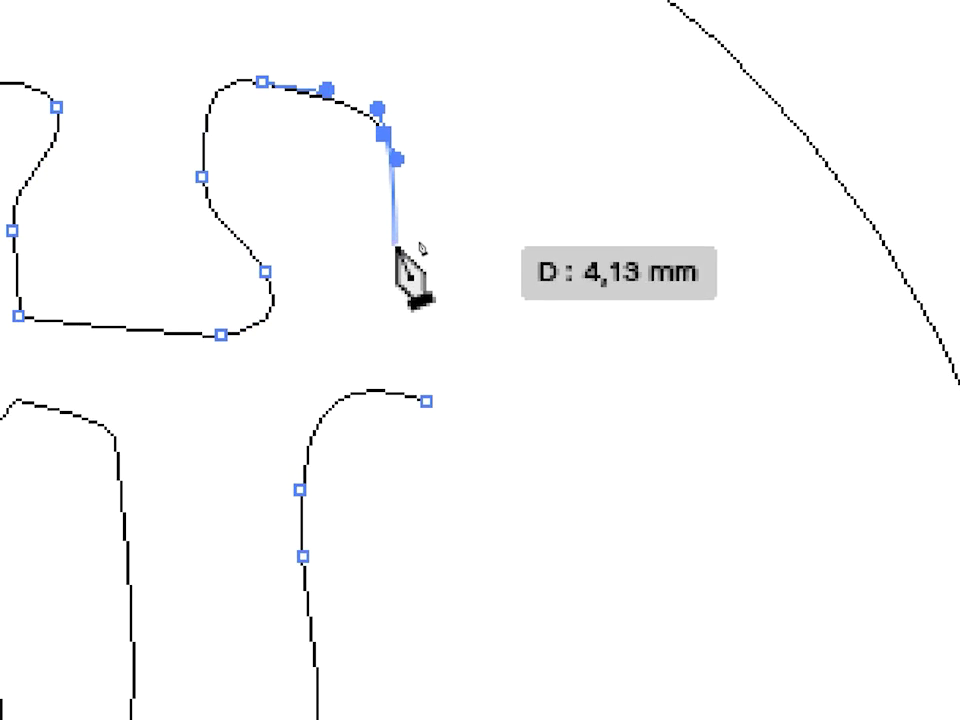
click(425, 390)
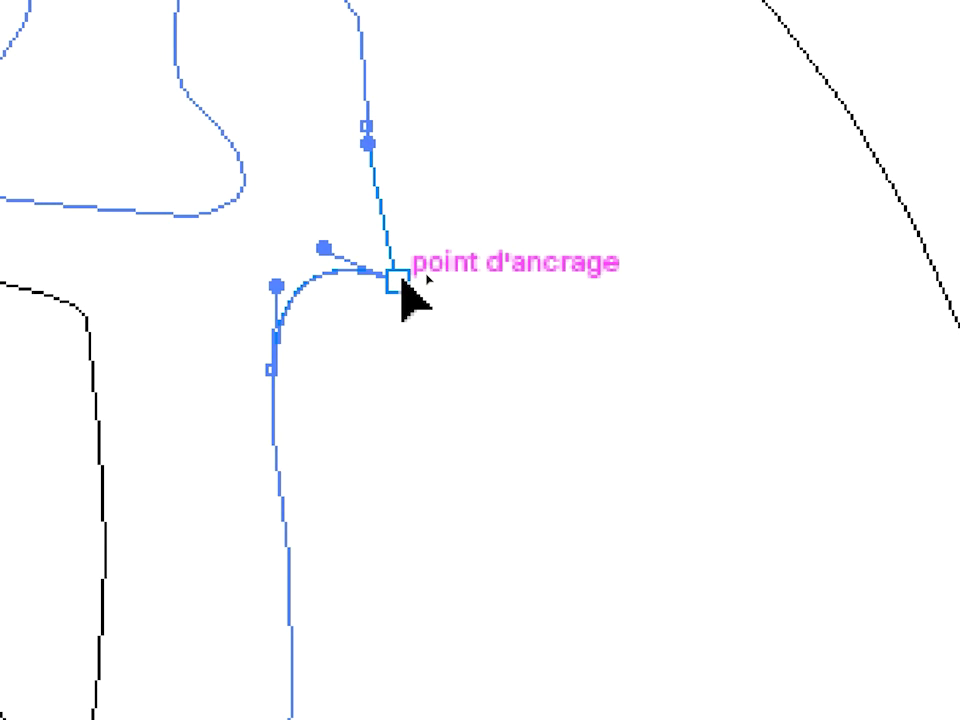
drag(400, 284, 387, 287)
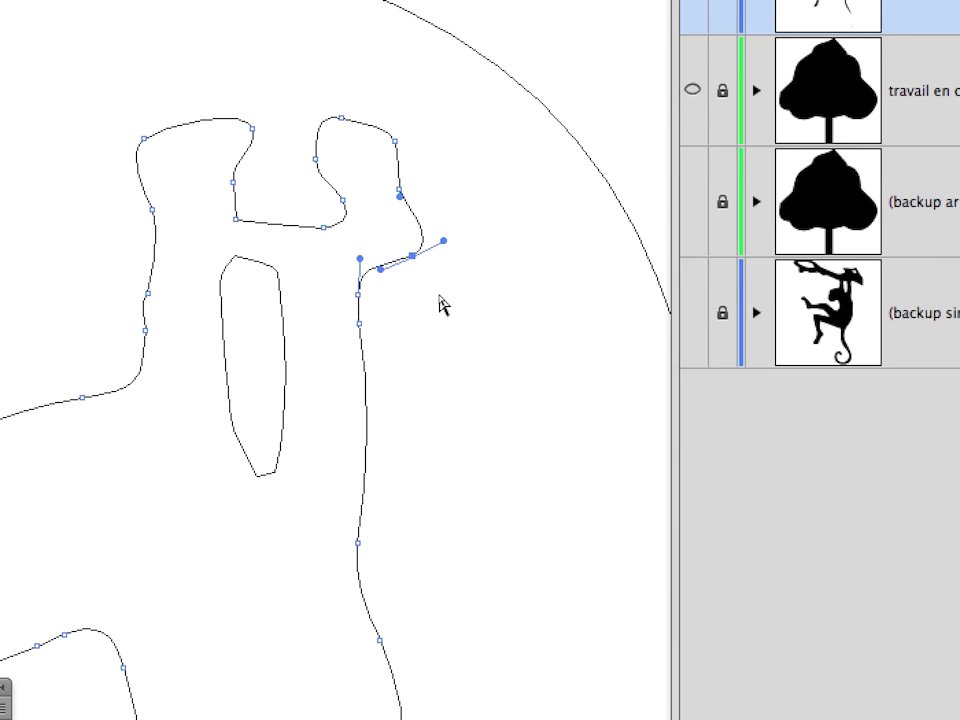
Step: Move the closing anchor at the second hand's wrist up and inward to smooth the contour, and deselect the path
click(440, 299)
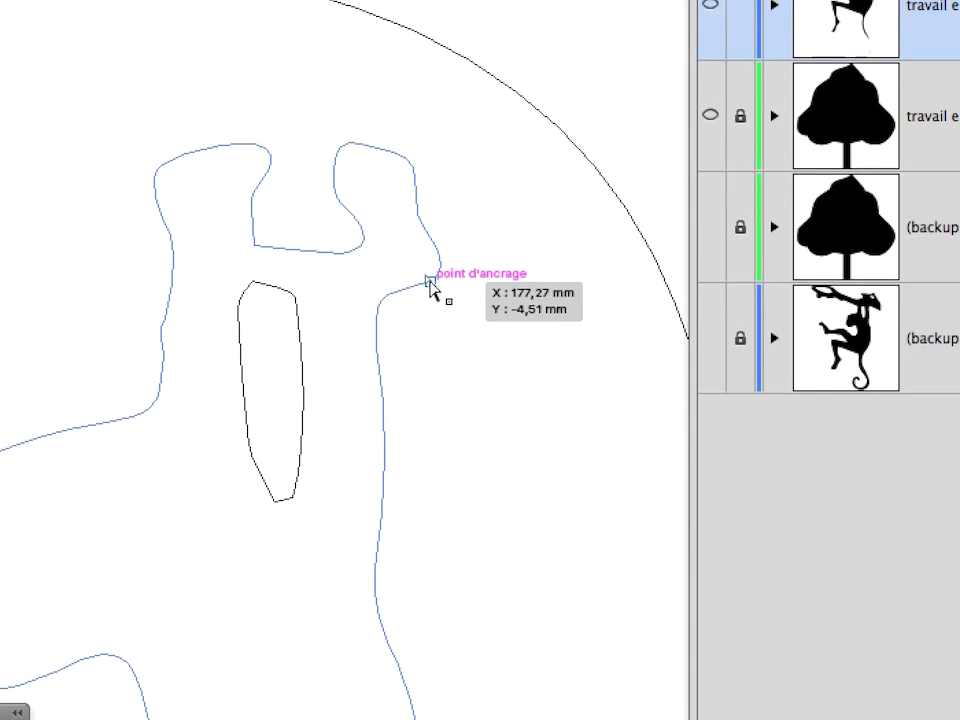
mouse_move(430, 283)
mouse_down()
mouse_move(418, 270)
mouse_move(442, 245)
mouse_move(428, 274)
mouse_up()
click(432, 280)
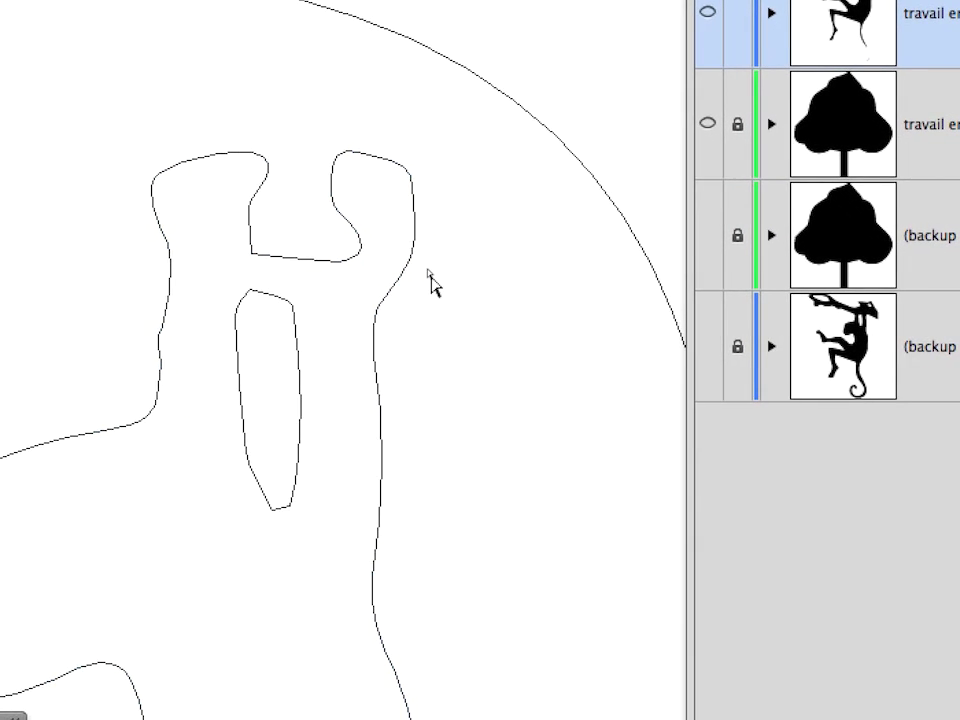
Step: Move the outer wrist anchor of the head-side arm about 3 mm inward, shift the forearm anchors inward and smooth out the notch
drag(150, 156, 195, 290)
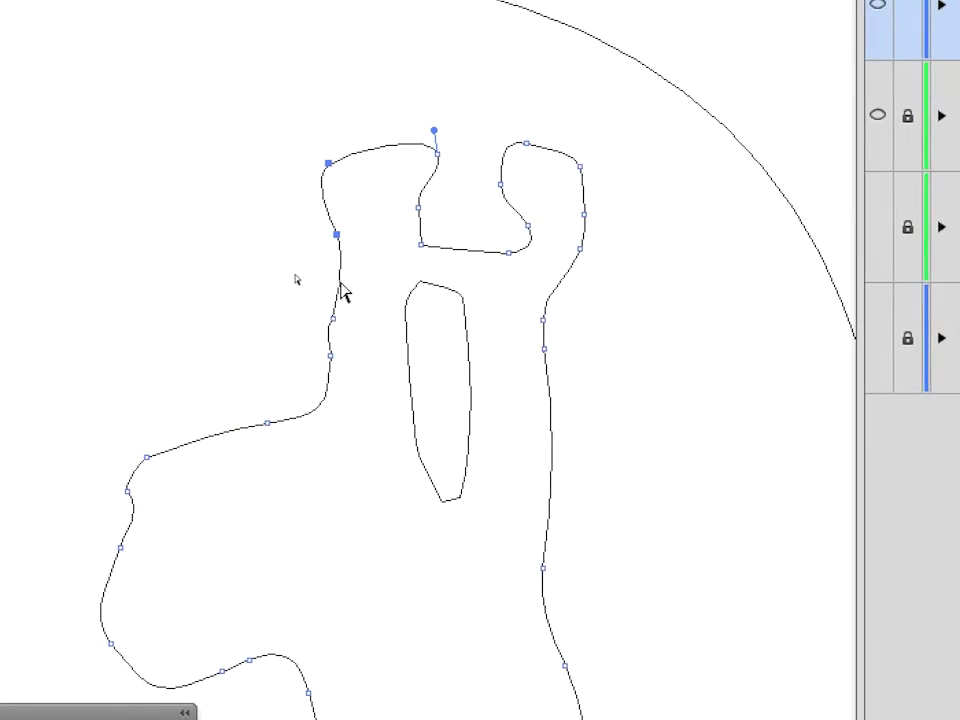
drag(336, 236, 343, 306)
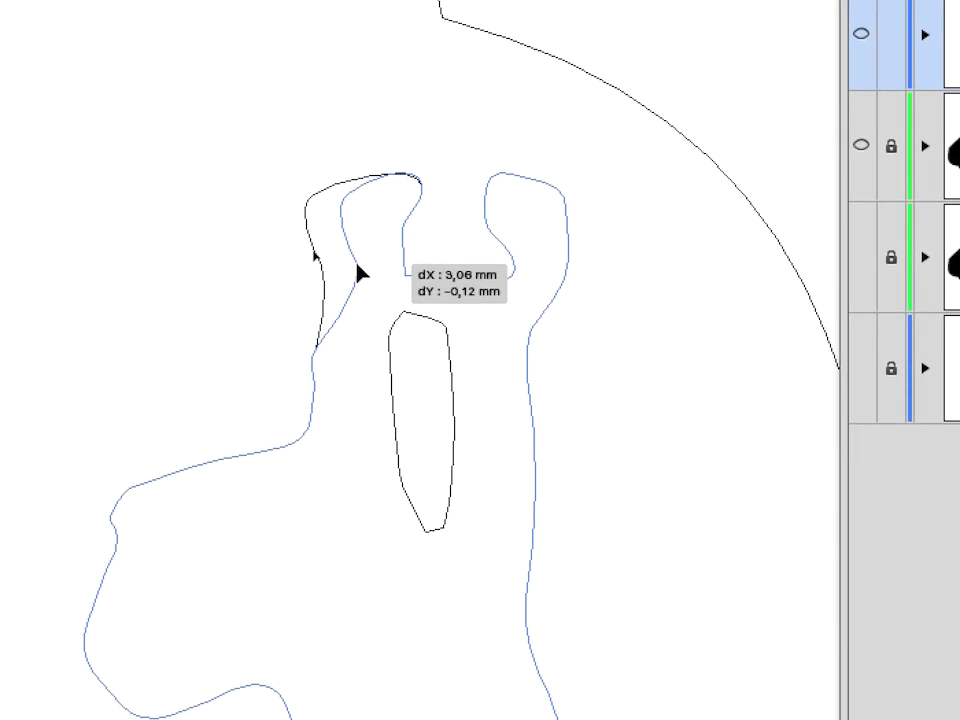
click(340, 311)
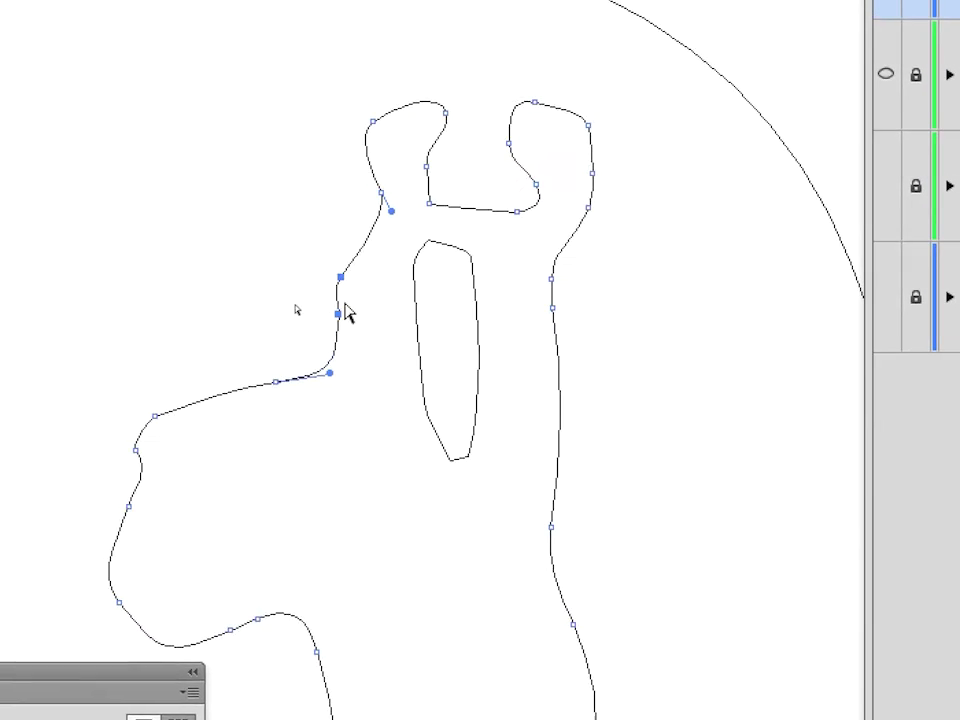
drag(343, 289, 354, 340)
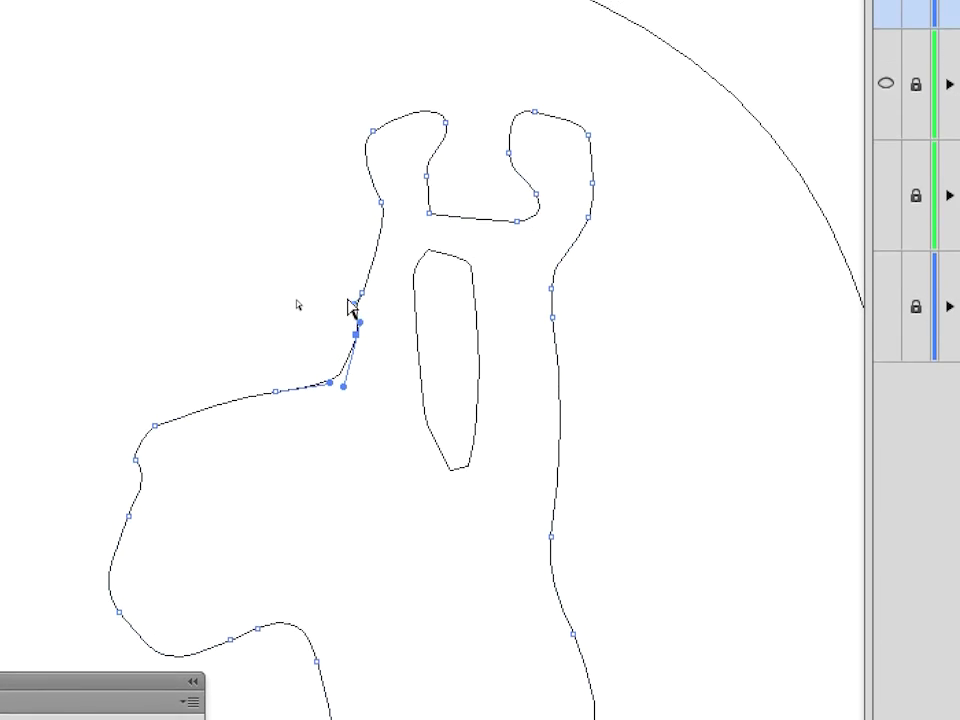
drag(354, 311, 340, 284)
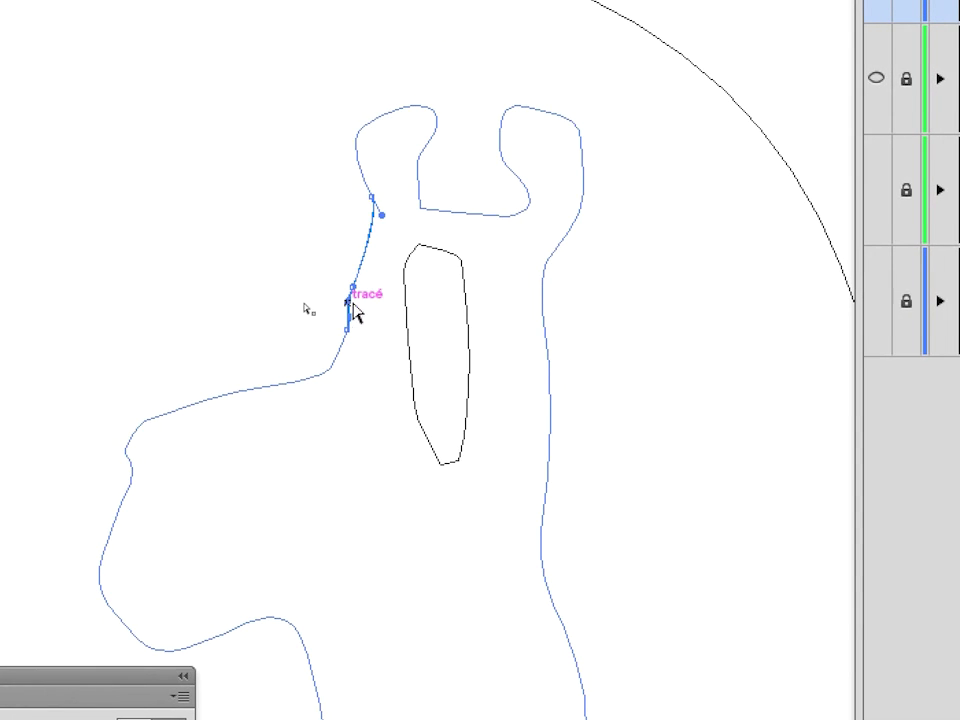
click(328, 284)
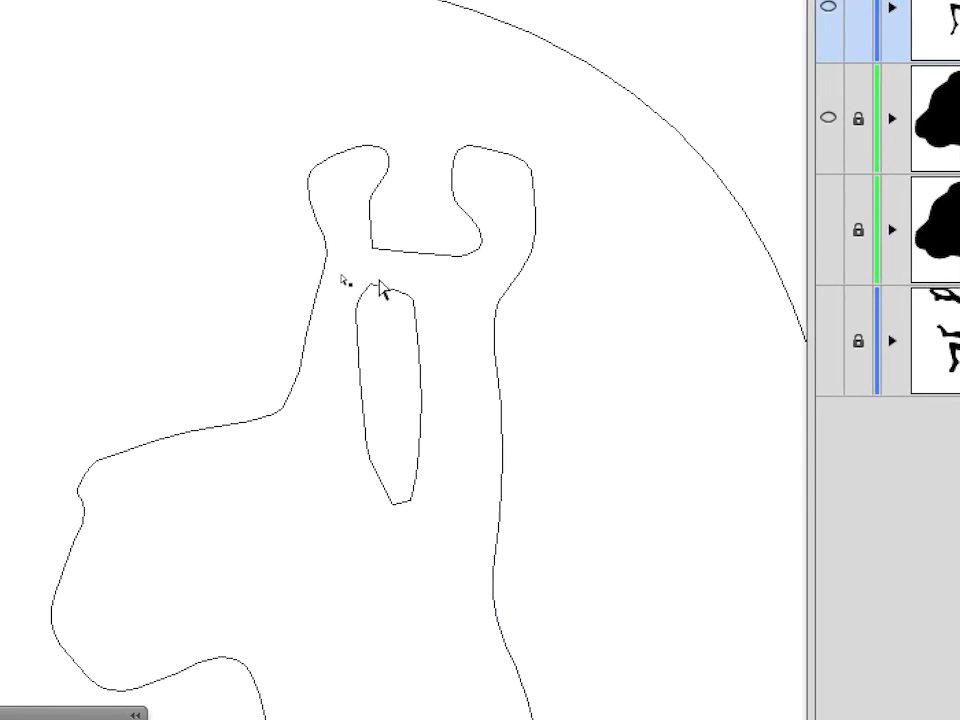
Step: Enlarge the enclosed opening between the arms by moving its side anchors about 2 mm toward the back-side arm, and deselect the path
click(383, 293)
drag(393, 279, 434, 523)
drag(403, 373, 367, 340)
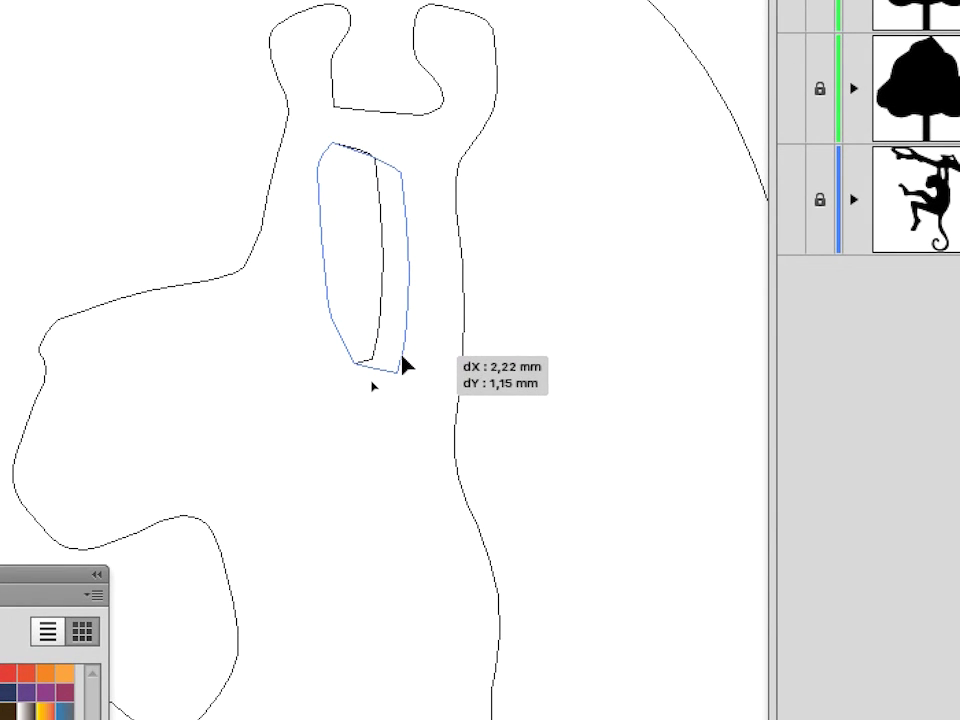
click(354, 304)
click(380, 352)
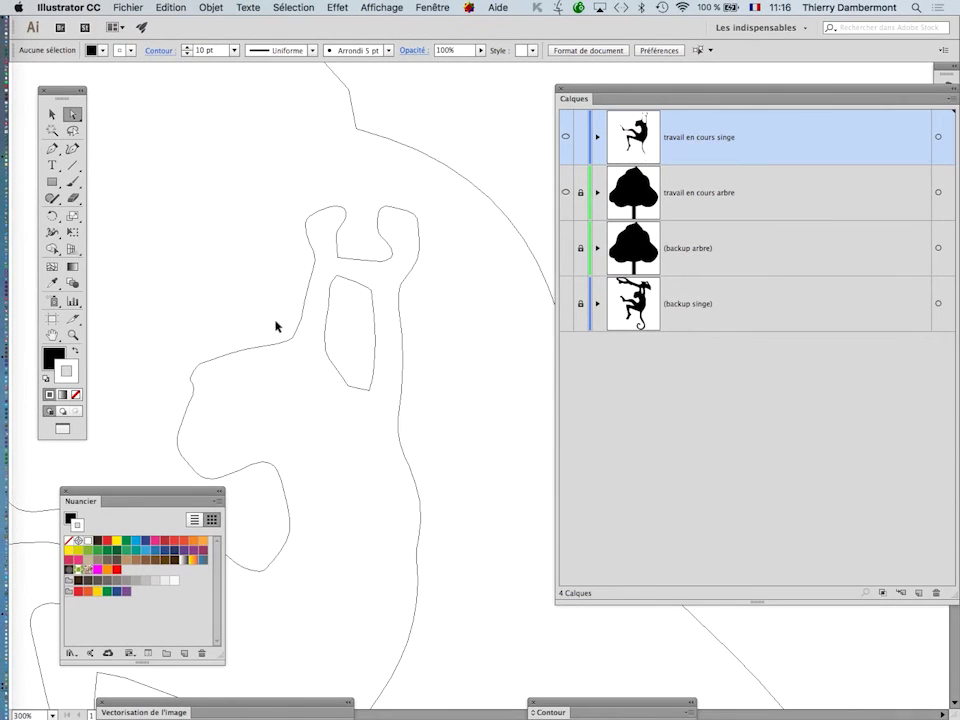
Step: Delete the anchor on the curved bridge line between the hands to open the outer contour there
alt+super+click(446, 322)
super+click(480, 350)
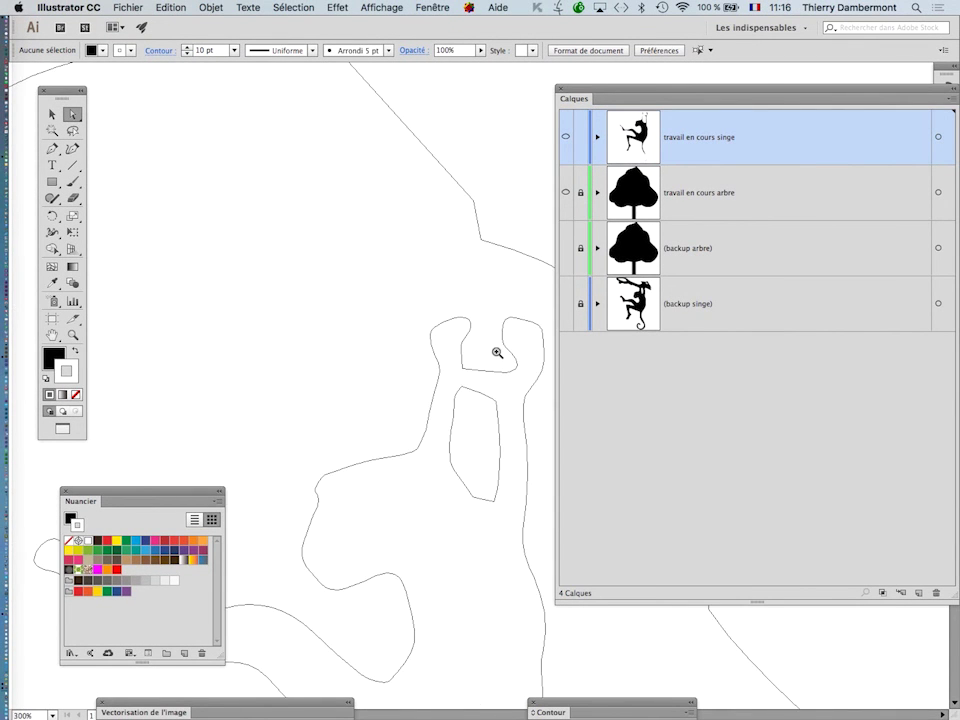
super+click(433, 429)
super+click(377, 283)
super+click(370, 337)
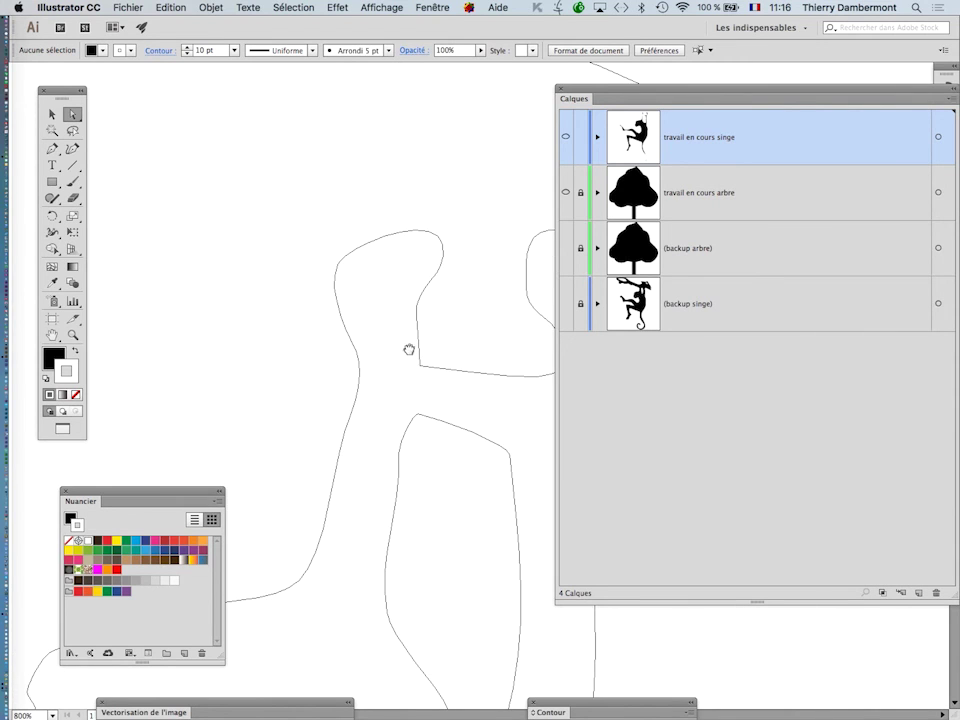
drag(409, 349, 262, 205)
click(316, 232)
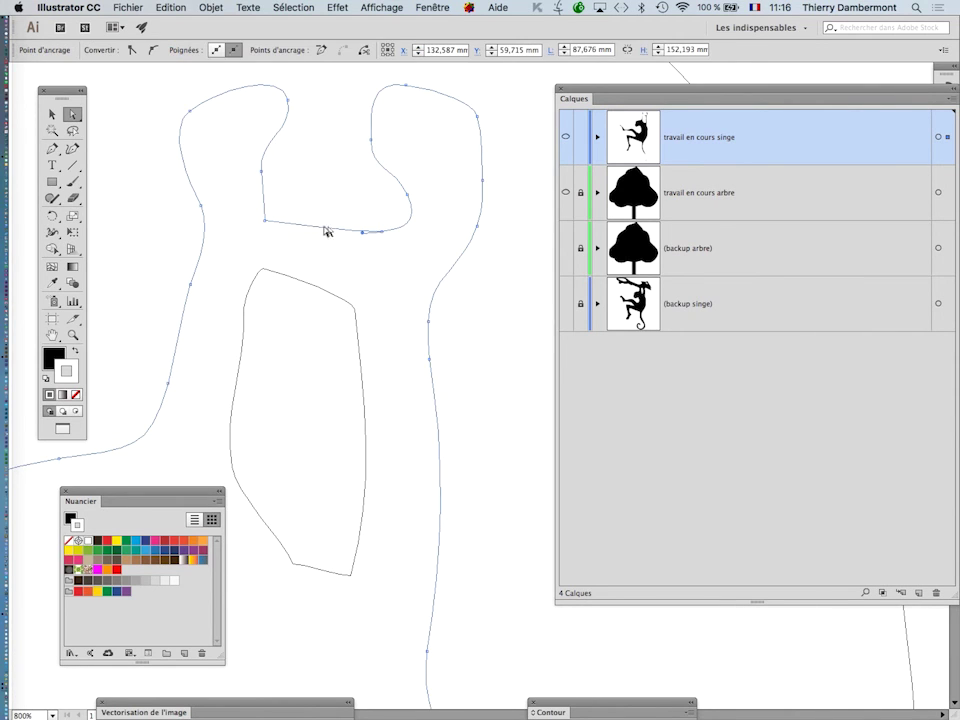
click(382, 233)
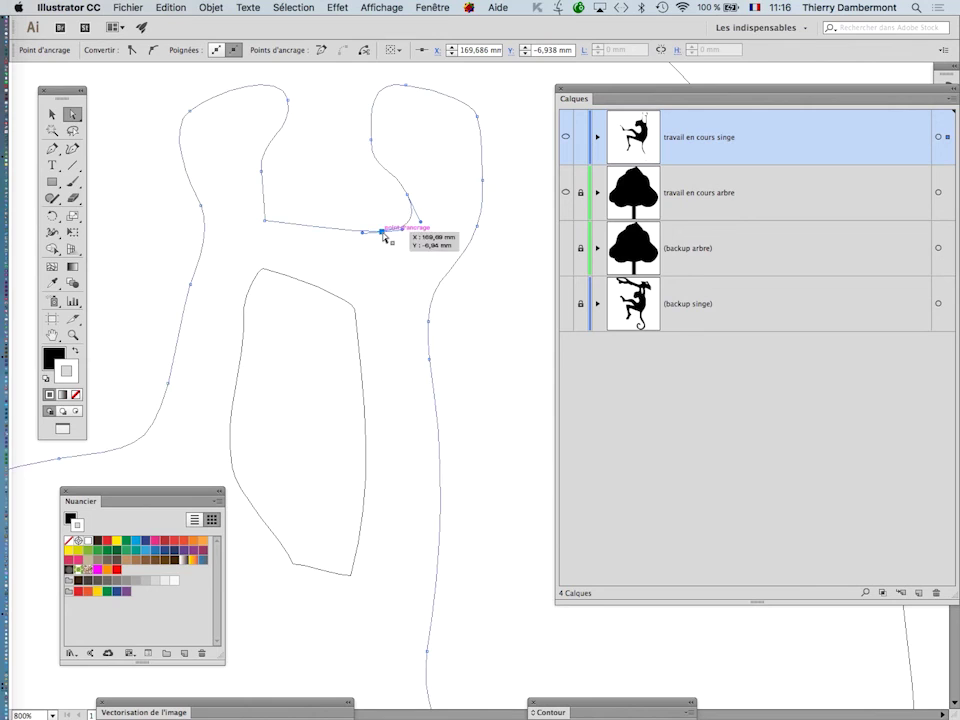
key(Delete)
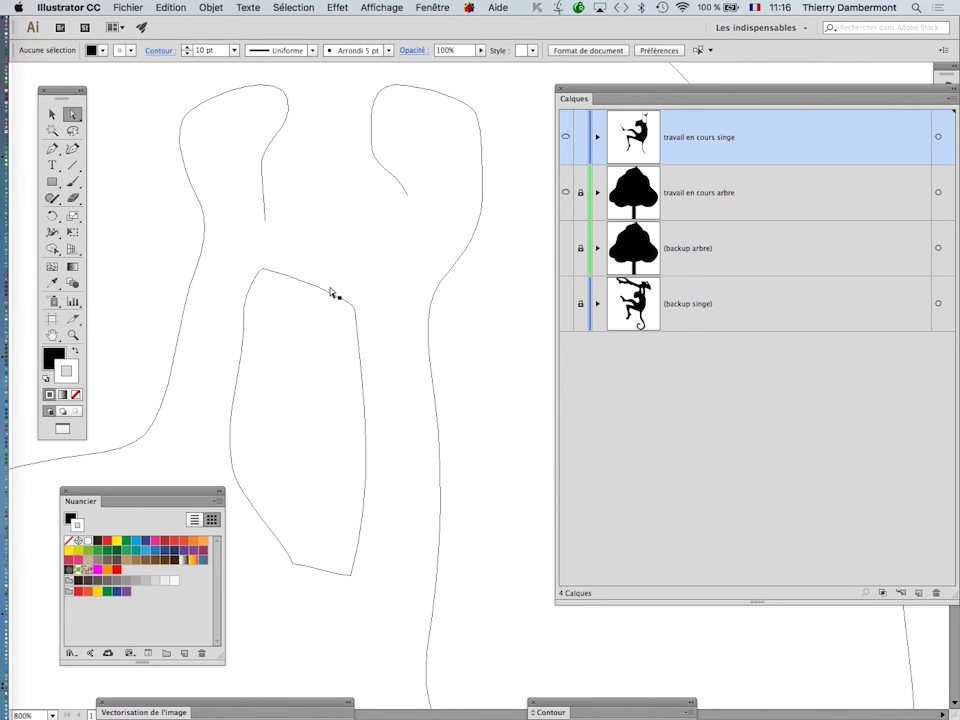
Step: Delete the upper segment of the closed contour between the arms and deselect the path
click(331, 297)
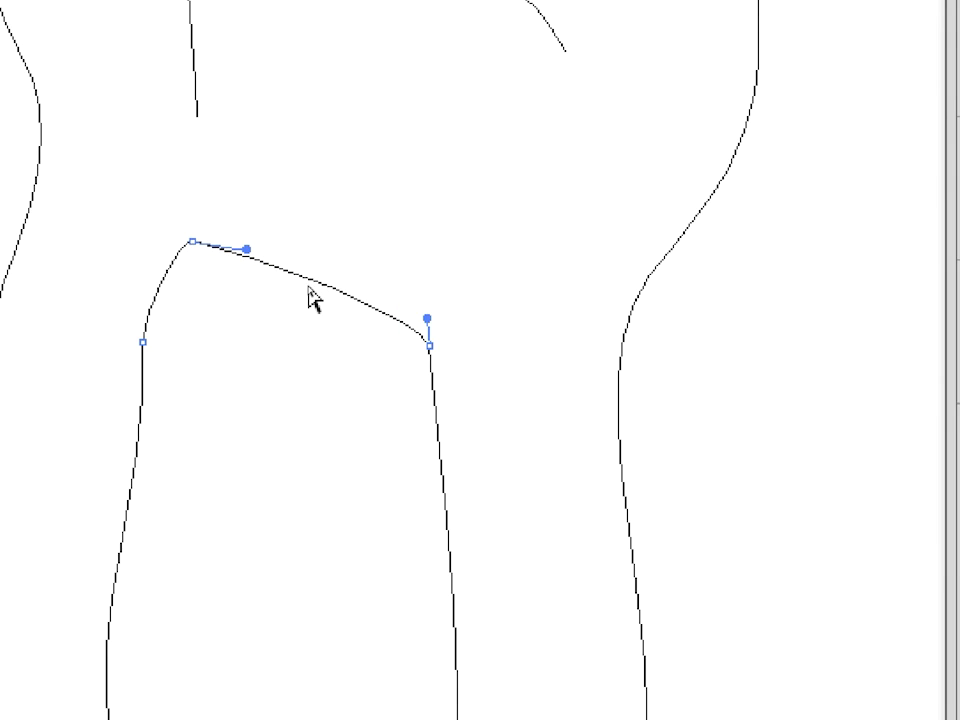
key(Delete)
click(306, 285)
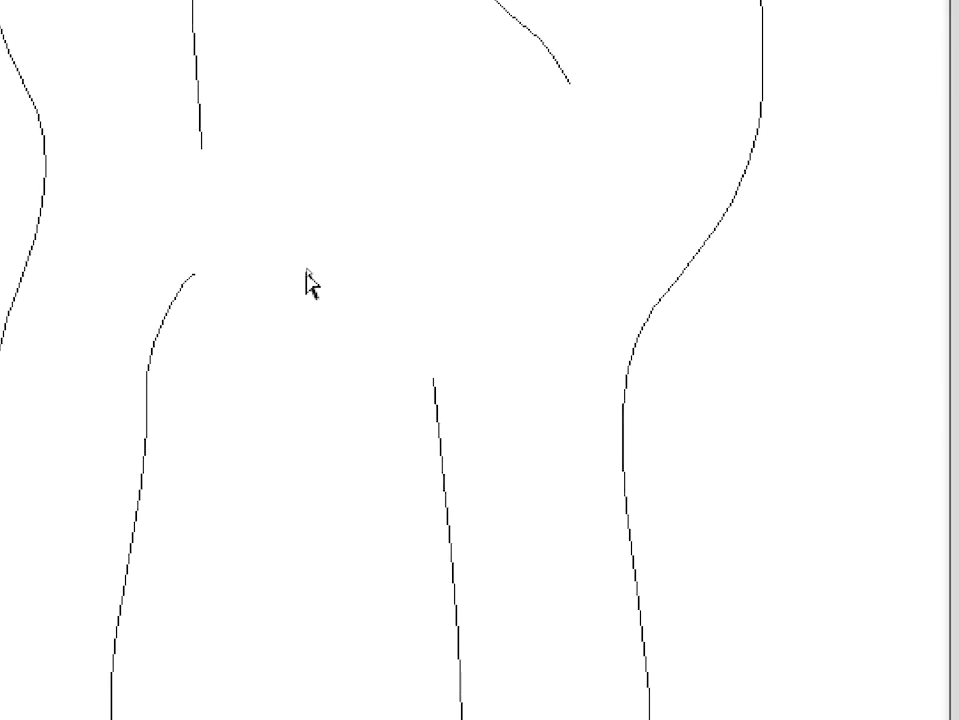
Step: Join the open ends on both inner sides of the hands to the inner arm contours with the Pen tool, curving the second connection
click(84, 168)
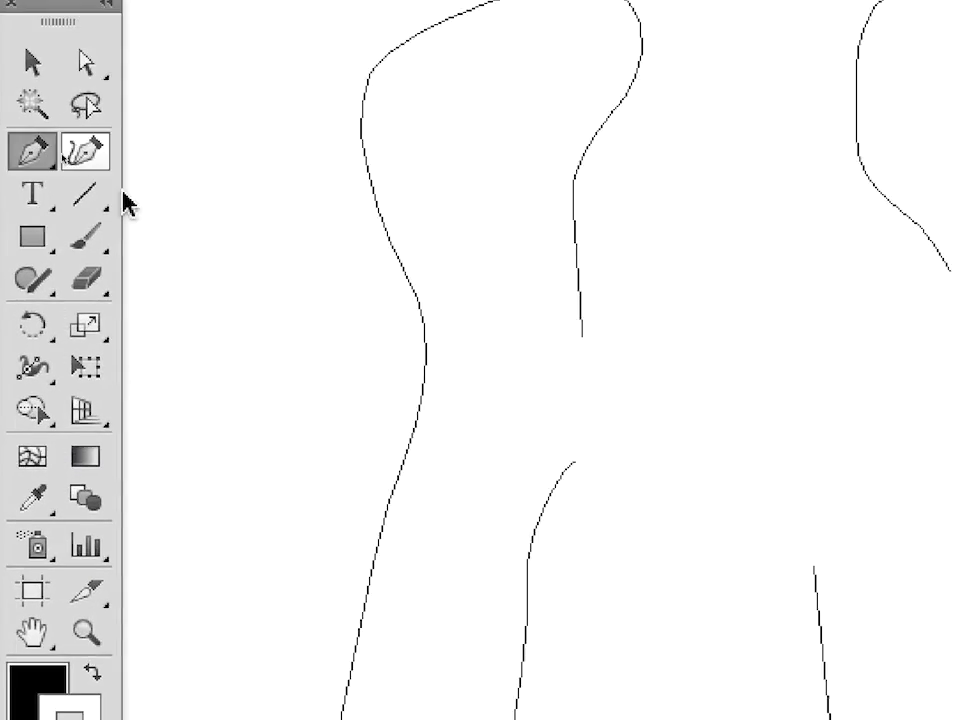
click(574, 463)
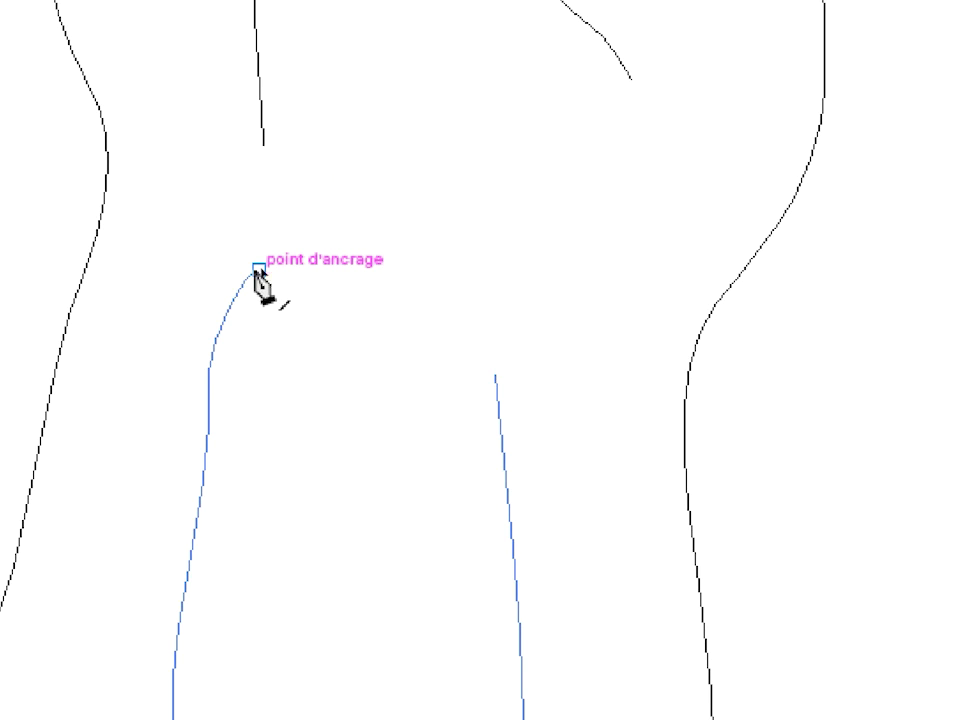
click(263, 145)
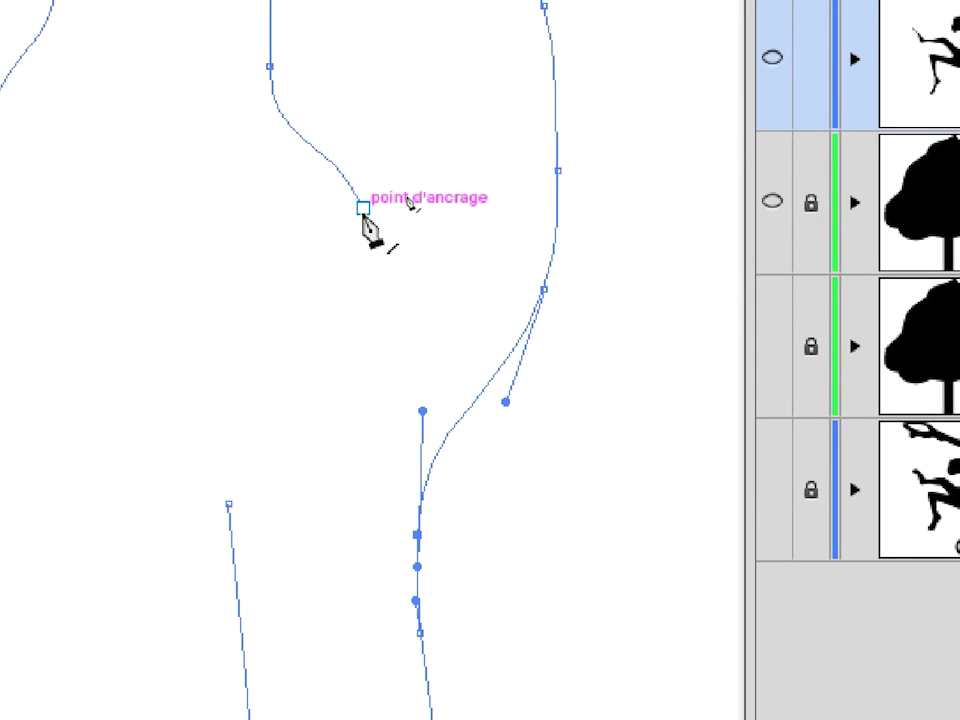
click(362, 208)
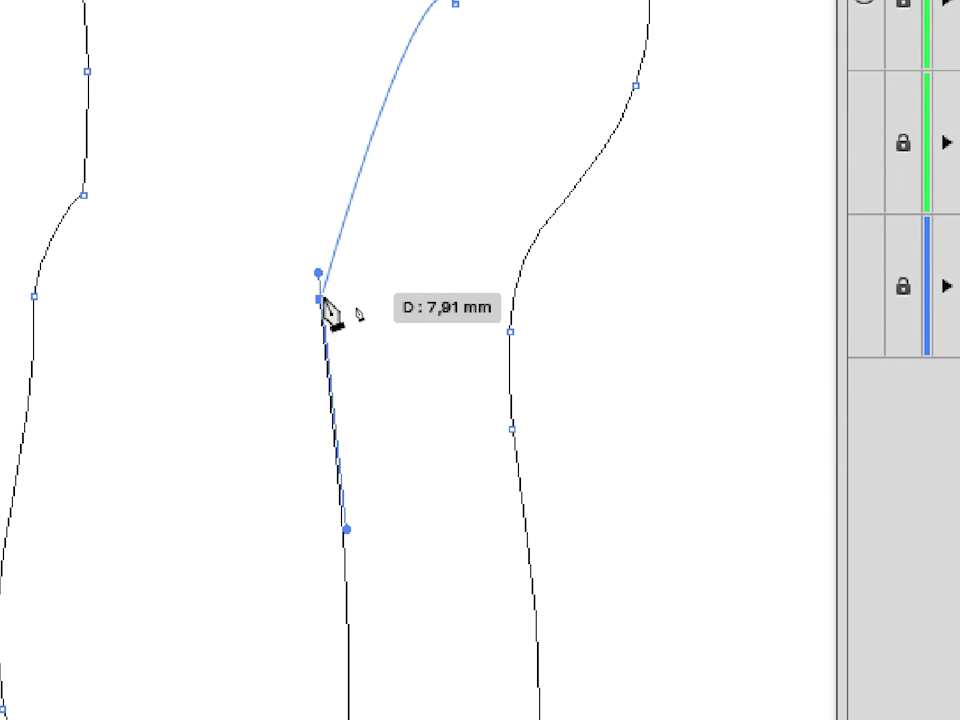
click(227, 480)
drag(322, 305, 312, 468)
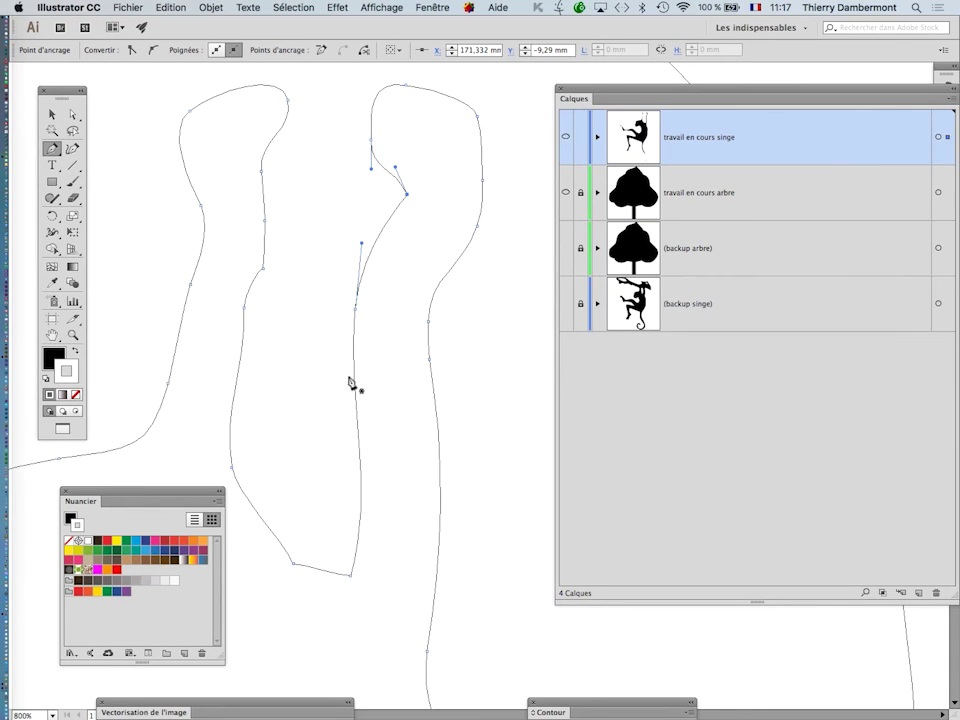
Step: Return to the GPU preview display and deselect the monkey's path to check the whole artwork
super+click(318, 352)
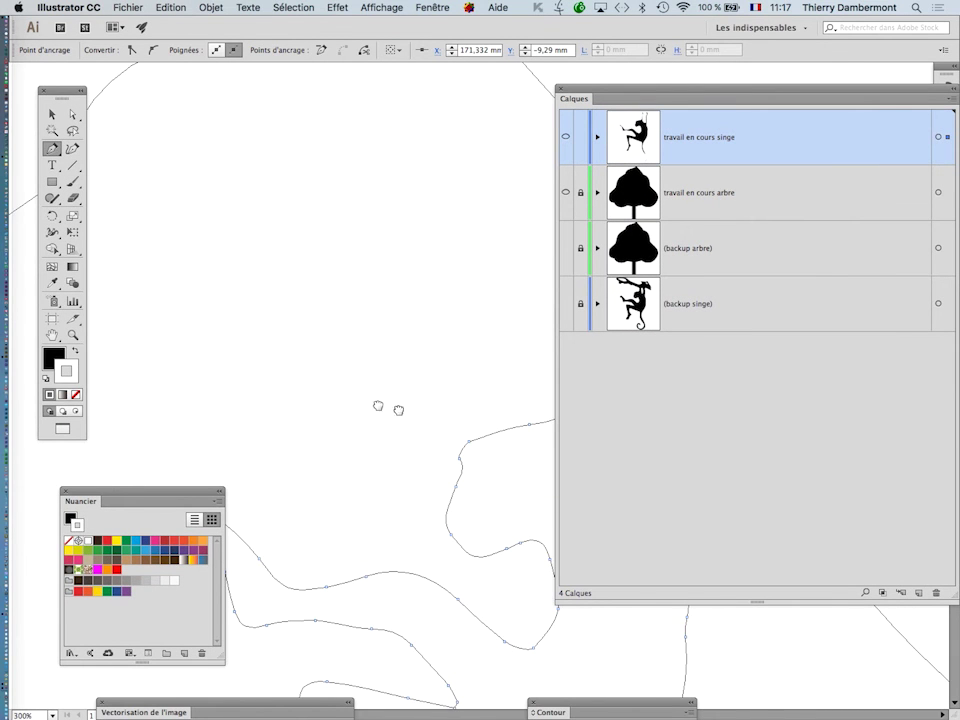
alt+super+click(378, 406)
alt+super+click(435, 399)
drag(454, 354, 262, 157)
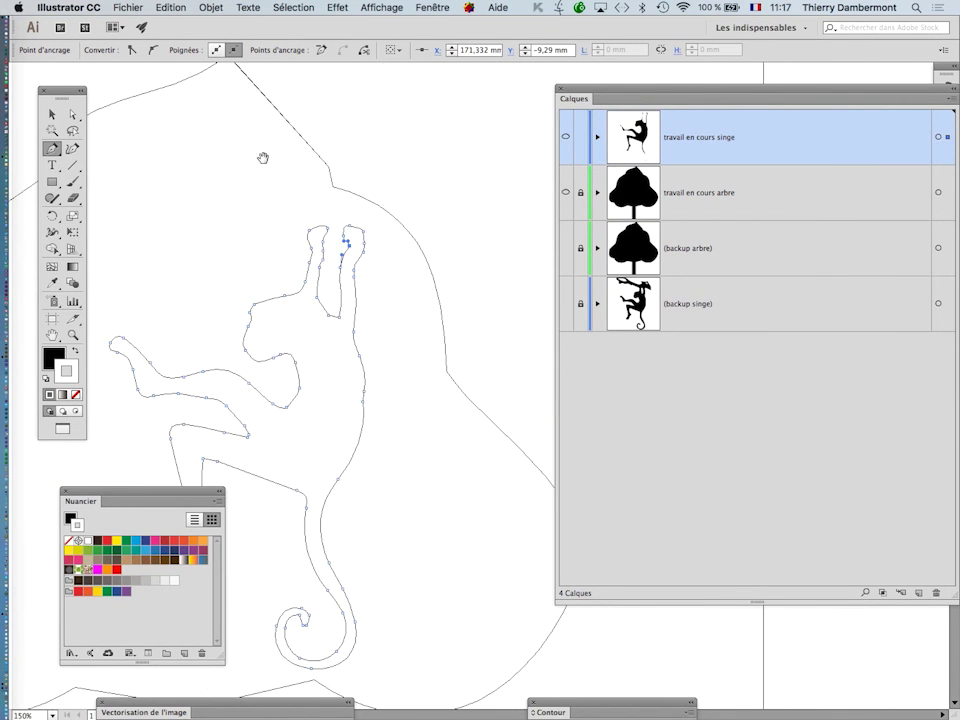
click(381, 7)
click(395, 28)
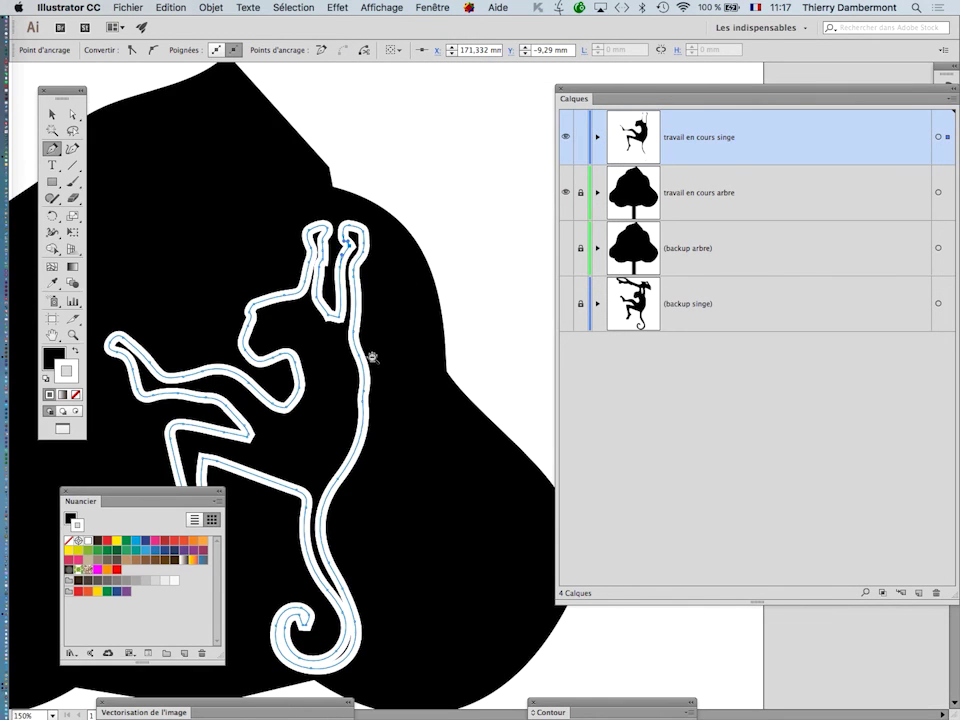
alt+super+click(370, 387)
drag(412, 399, 372, 308)
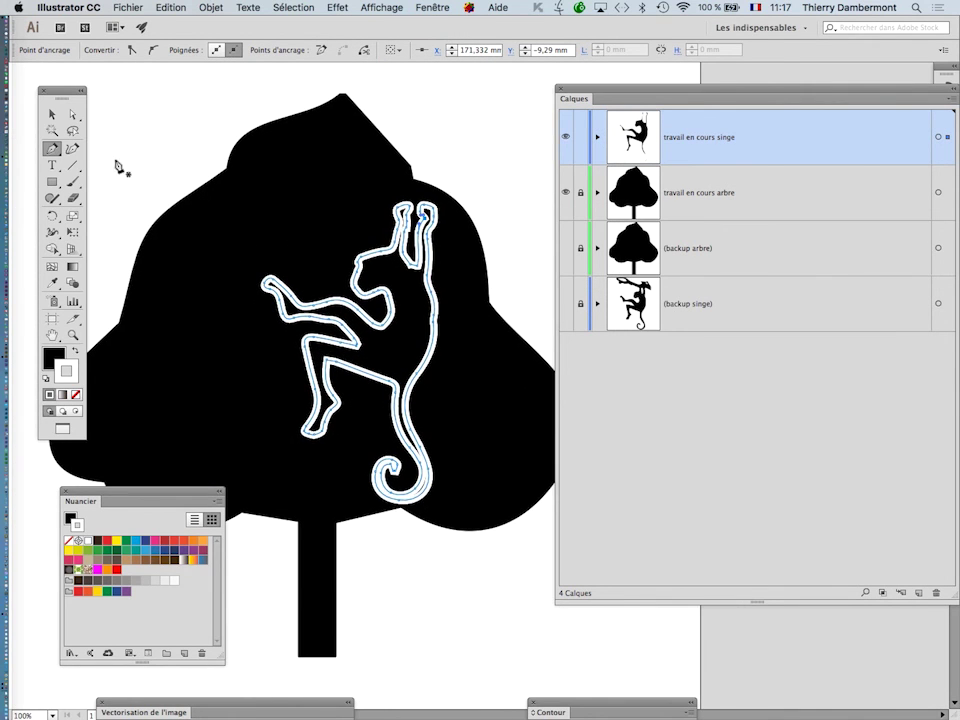
key(super+shift+a)
alt+super+click(372, 409)
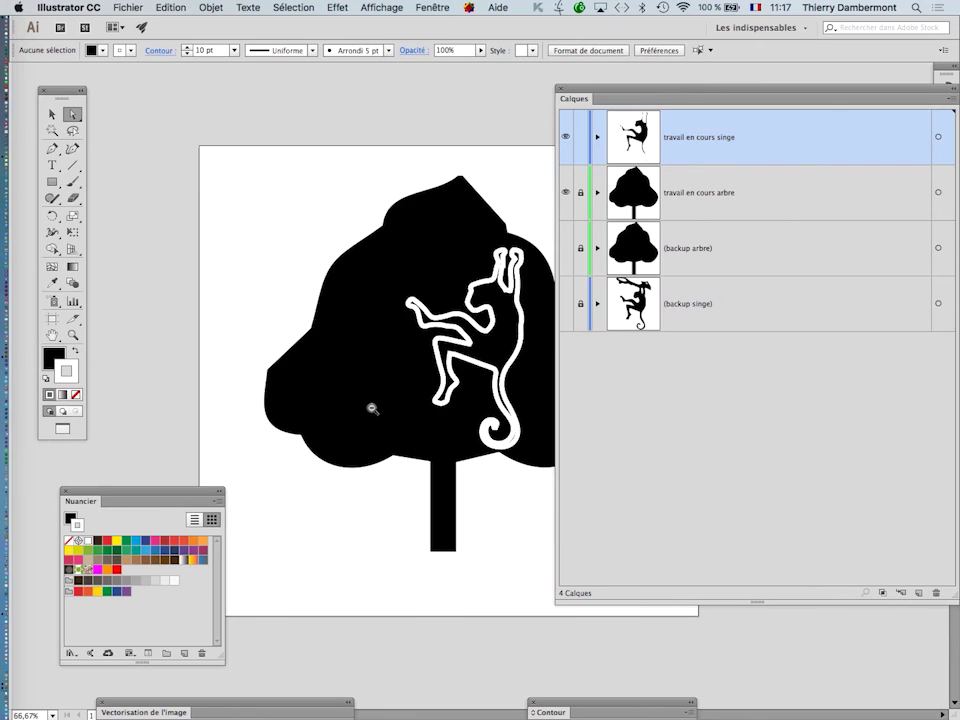
drag(433, 407, 323, 389)
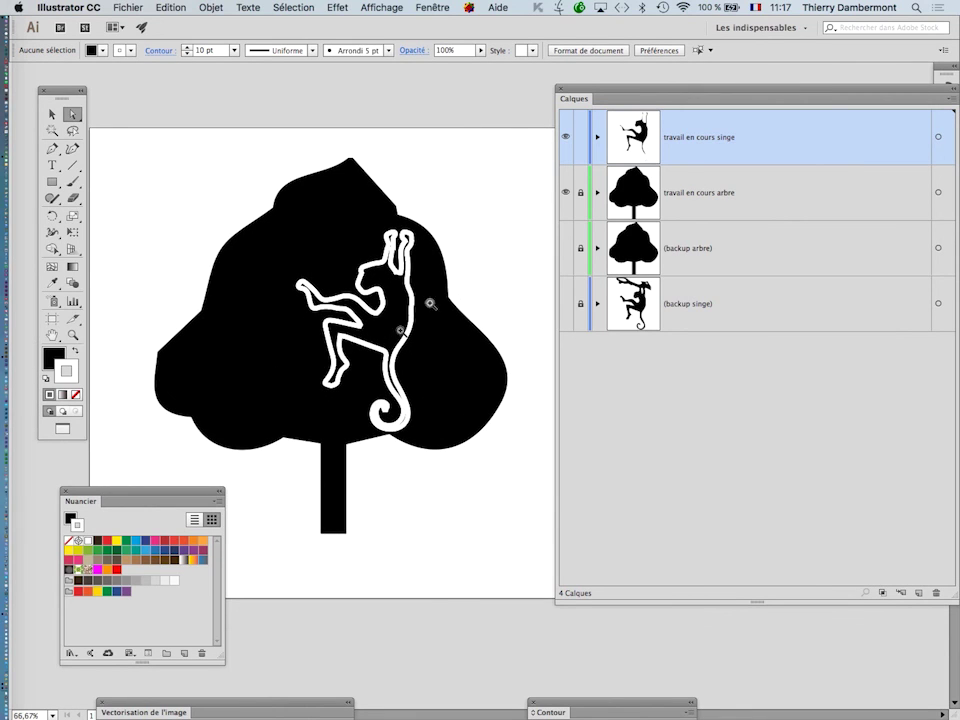
Step: Switch to outline display, select the complete monkey path and return to the GPU preview
click(383, 9)
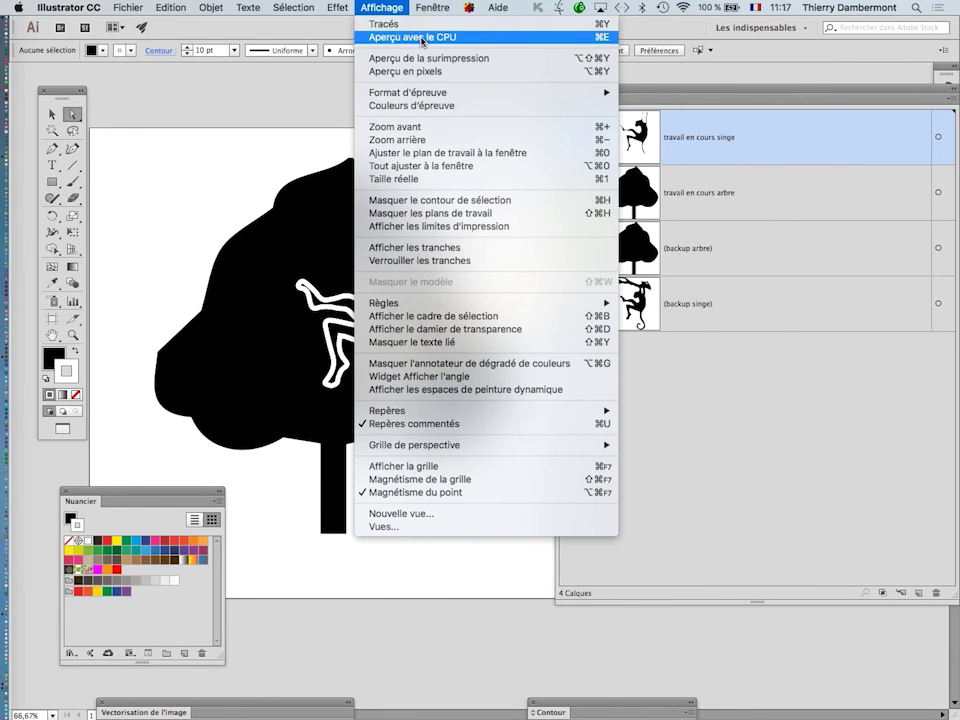
click(400, 23)
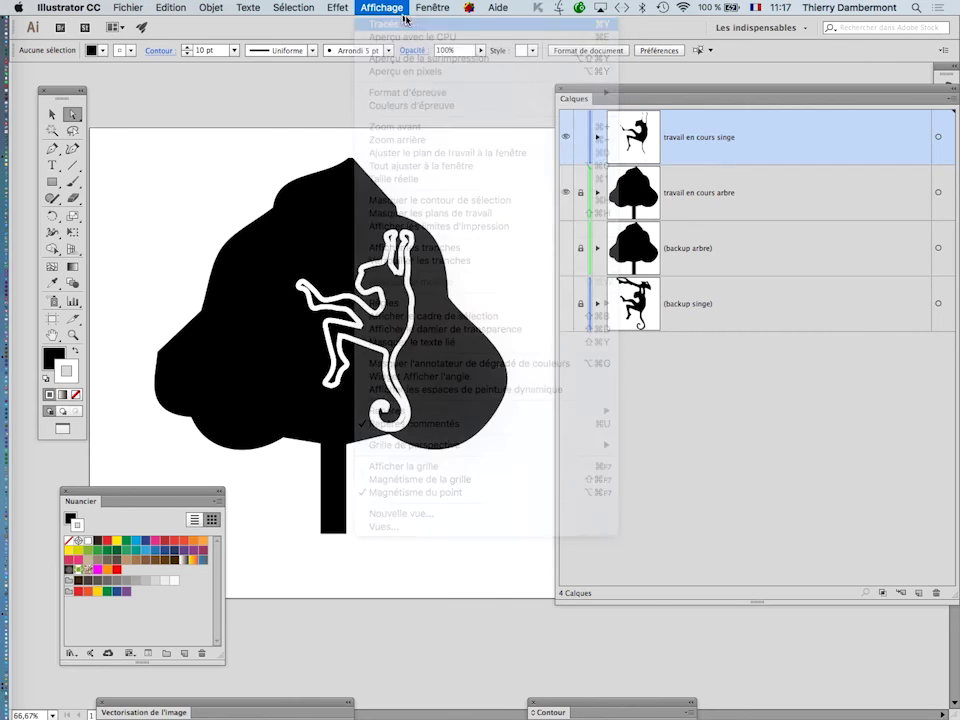
click(392, 8)
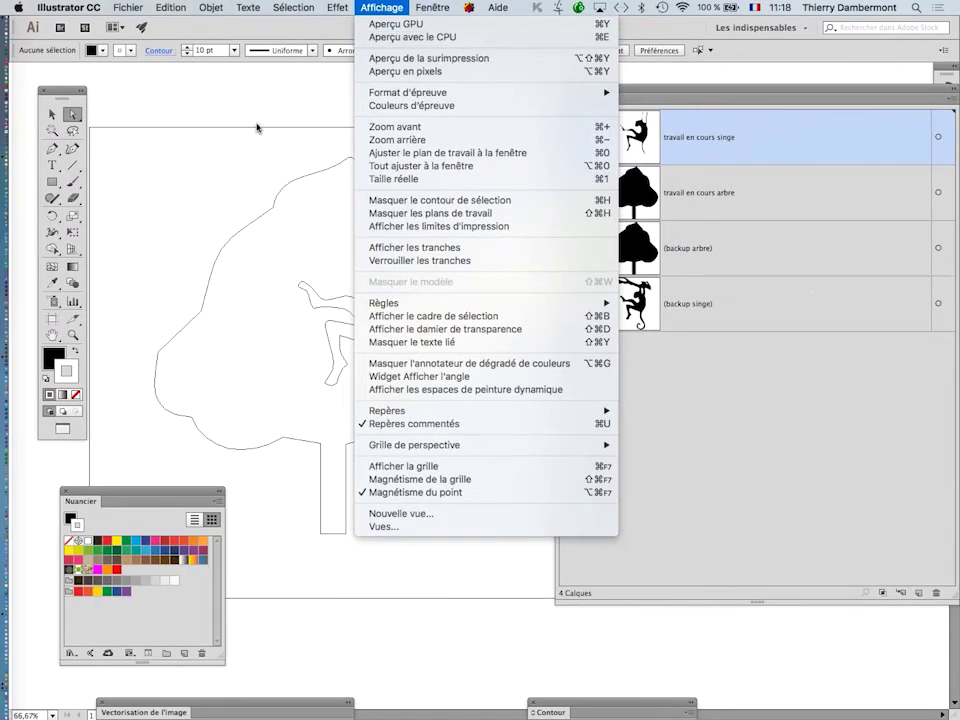
click(257, 125)
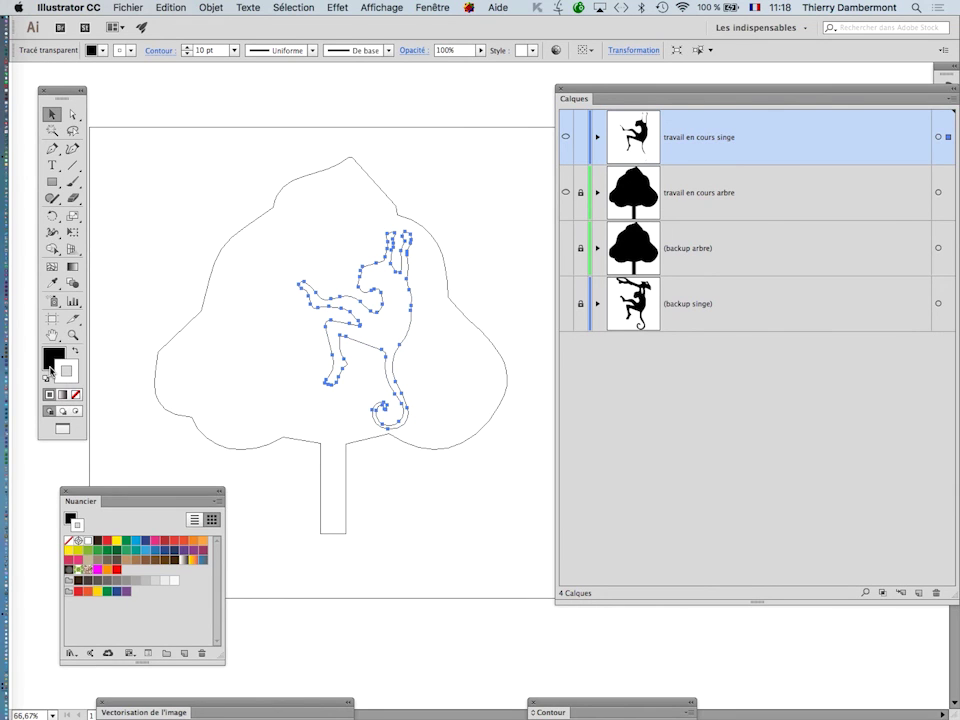
click(381, 7)
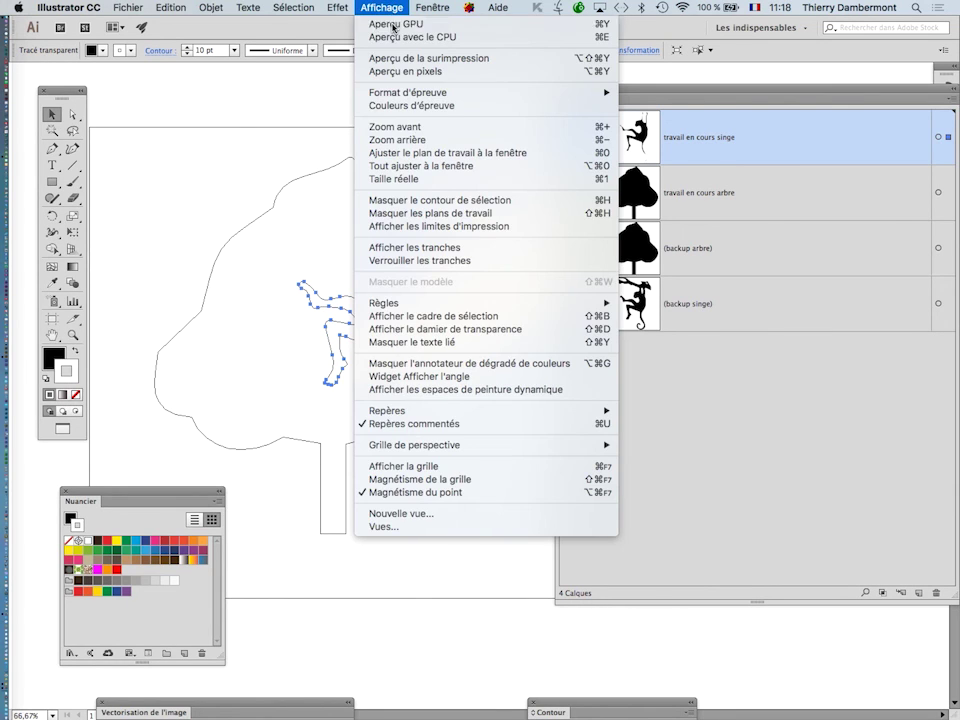
click(386, 24)
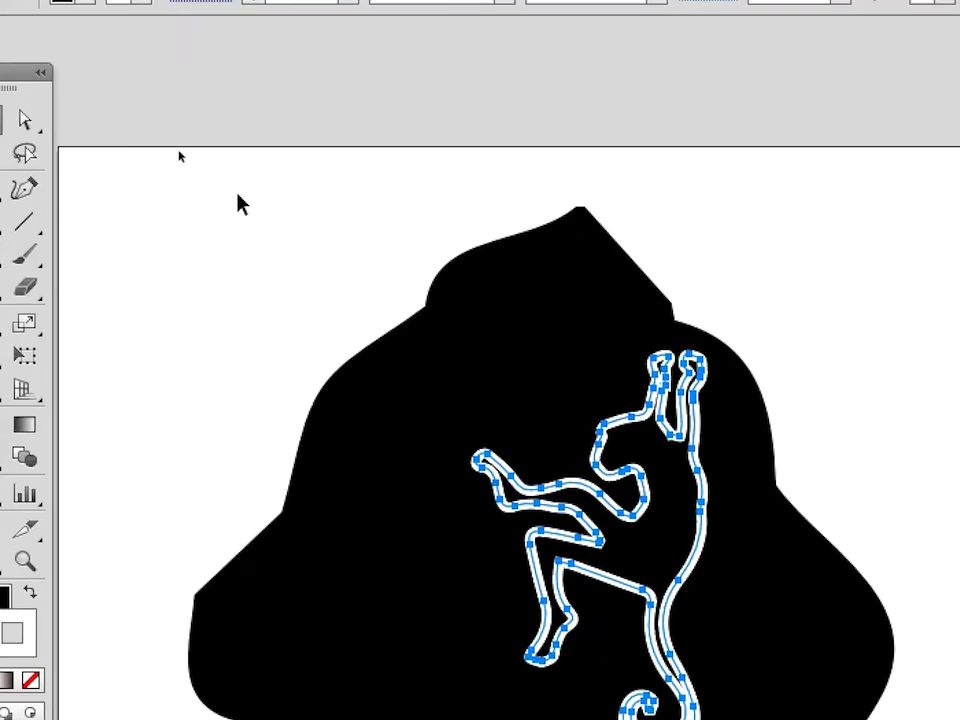
Step: Duplicate the complete monkey and place the copy over the left side of the tree, beside the original
click(179, 157)
click(370, 285)
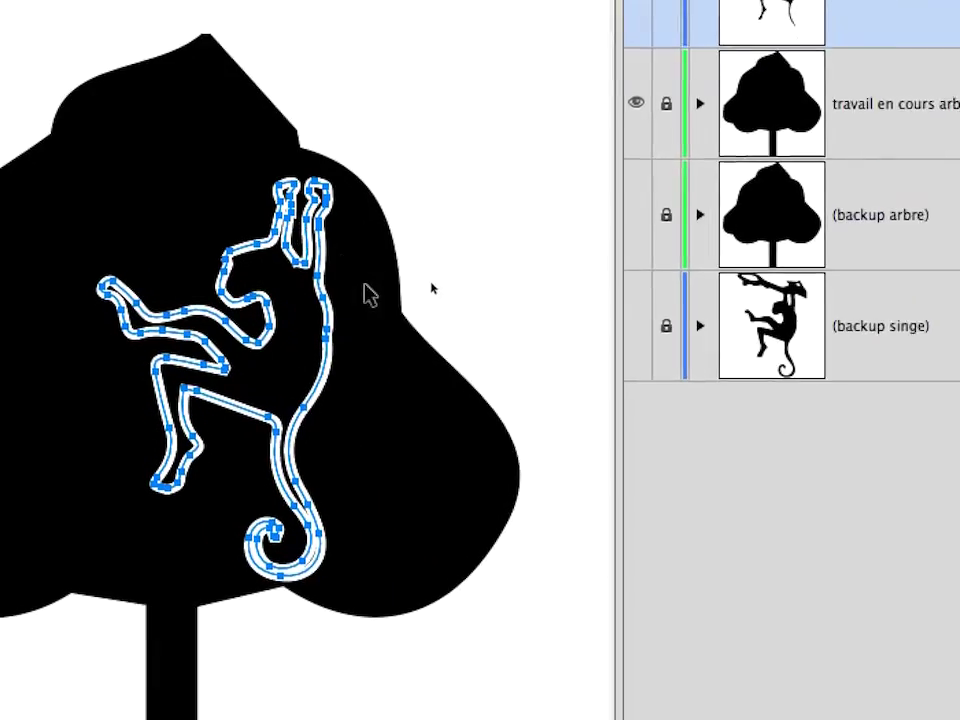
drag(750, 484, 521, 470)
drag(257, 282, 231, 293)
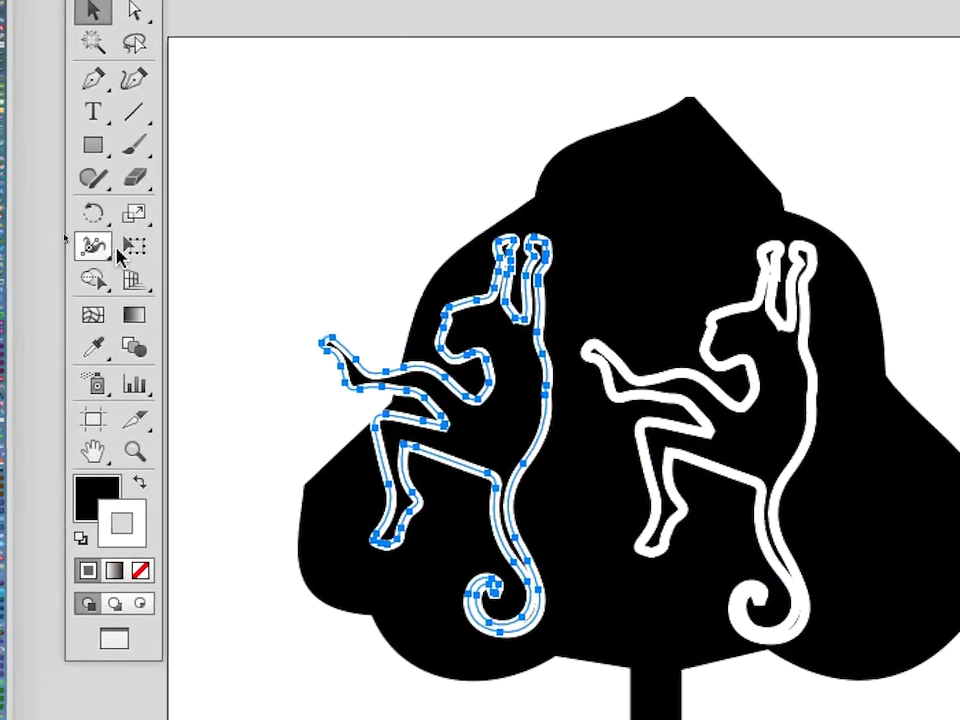
Step: Scale the left monkey copy down proportionally with the Free Transform tool, fitting it inside the tree crown
click(122, 246)
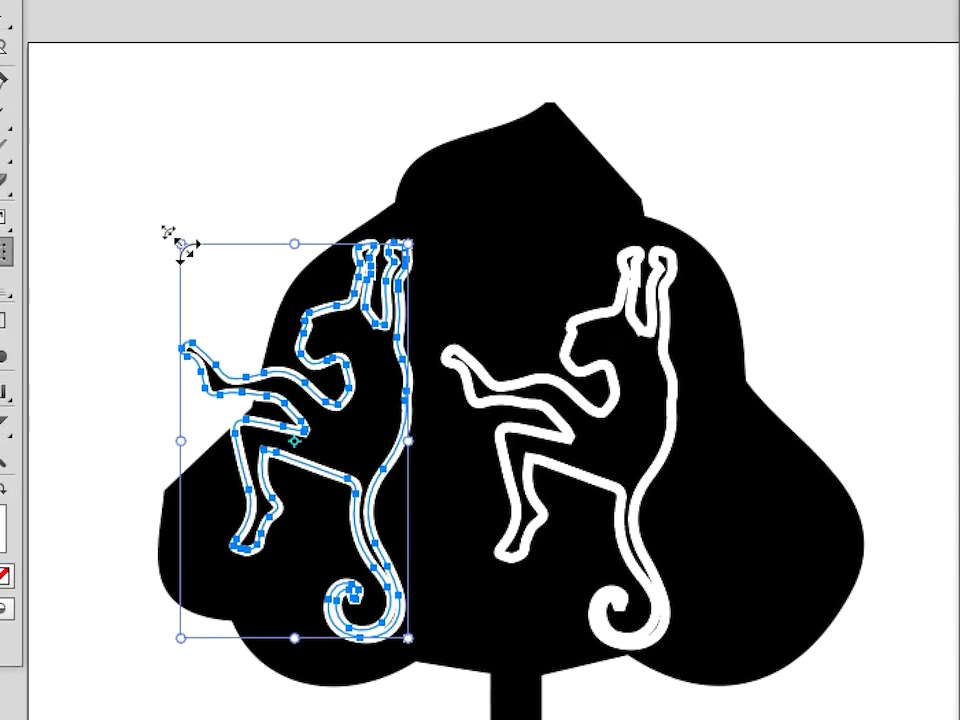
drag(180, 242, 247, 320)
drag(207, 275, 256, 316)
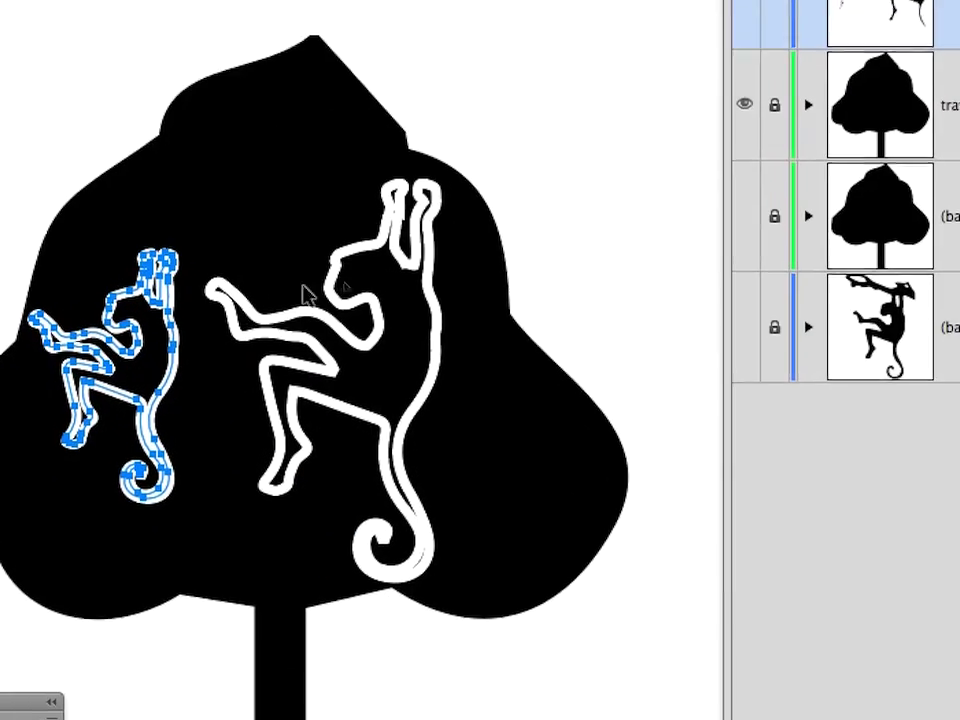
Step: Move the original monkey further right and scale it down with Free Transform to about the size of the copy
click(697, 544)
click(684, 543)
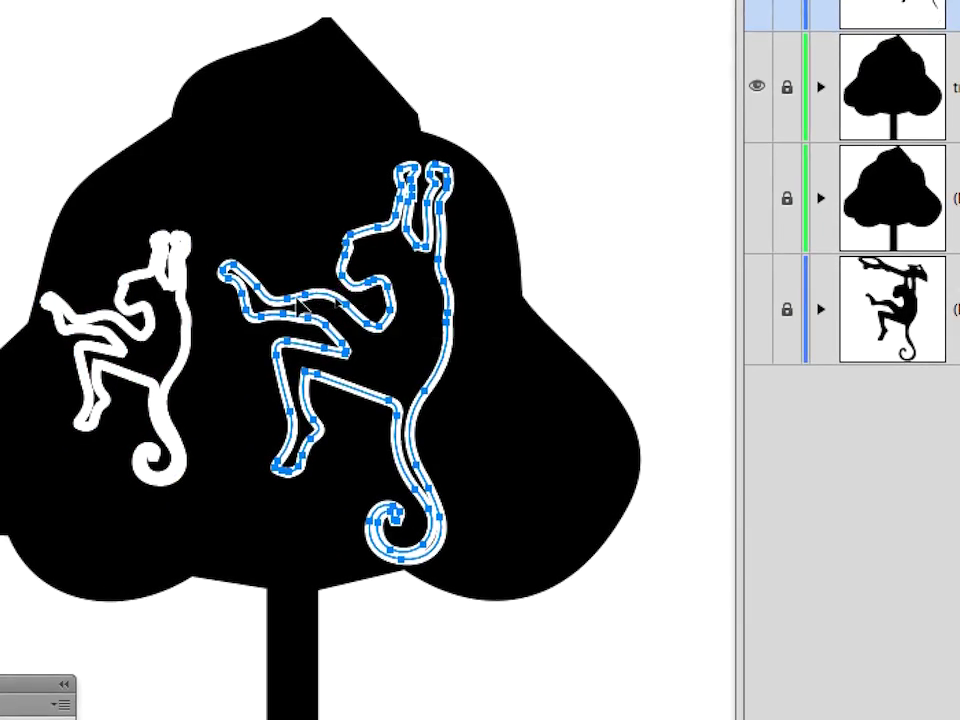
drag(305, 305, 370, 325)
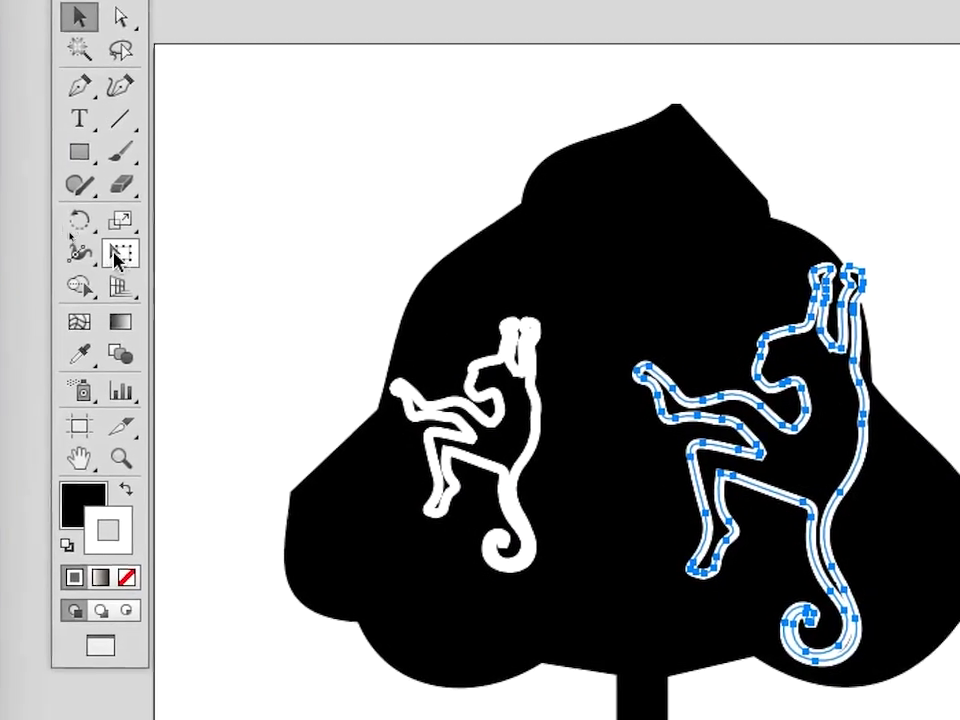
click(104, 283)
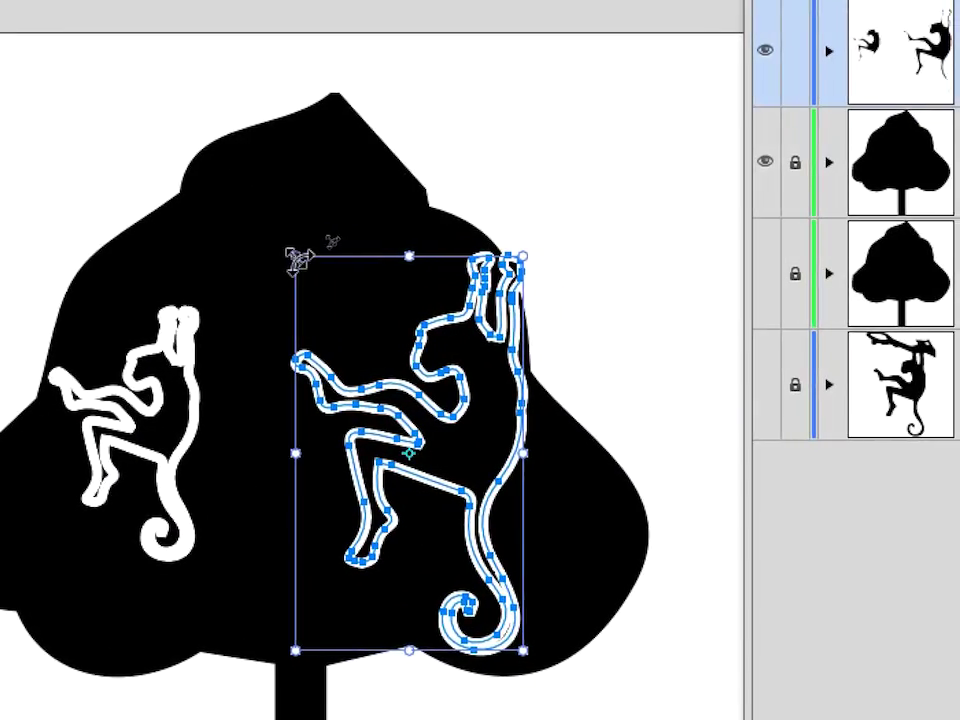
drag(297, 258, 351, 320)
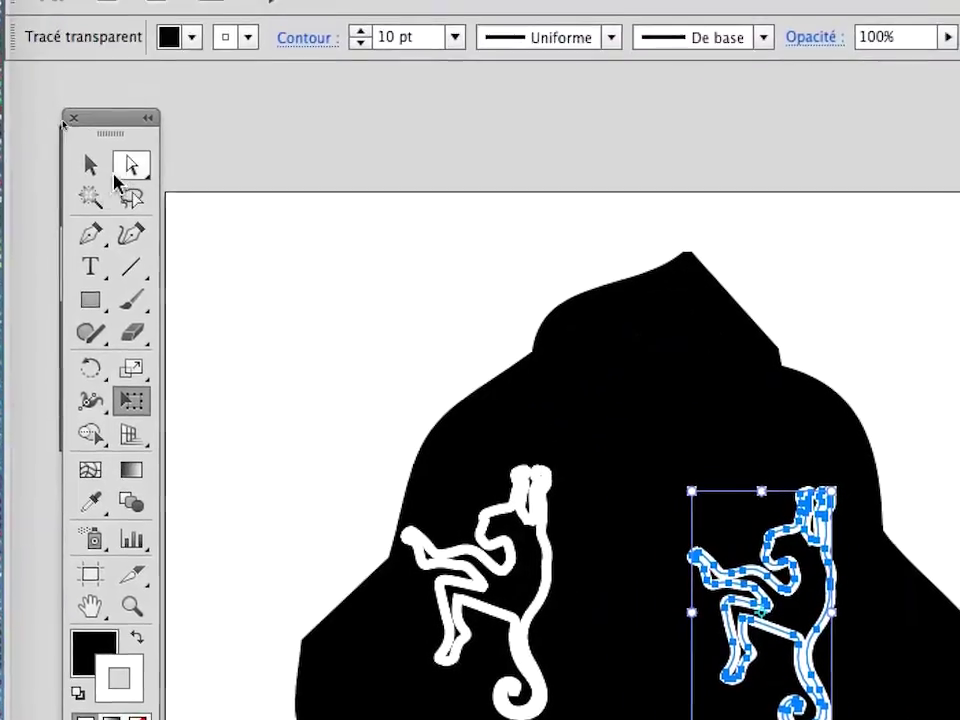
Step: Select the entire left monkey and reflect it across the vertical axis
click(131, 165)
click(203, 253)
click(341, 440)
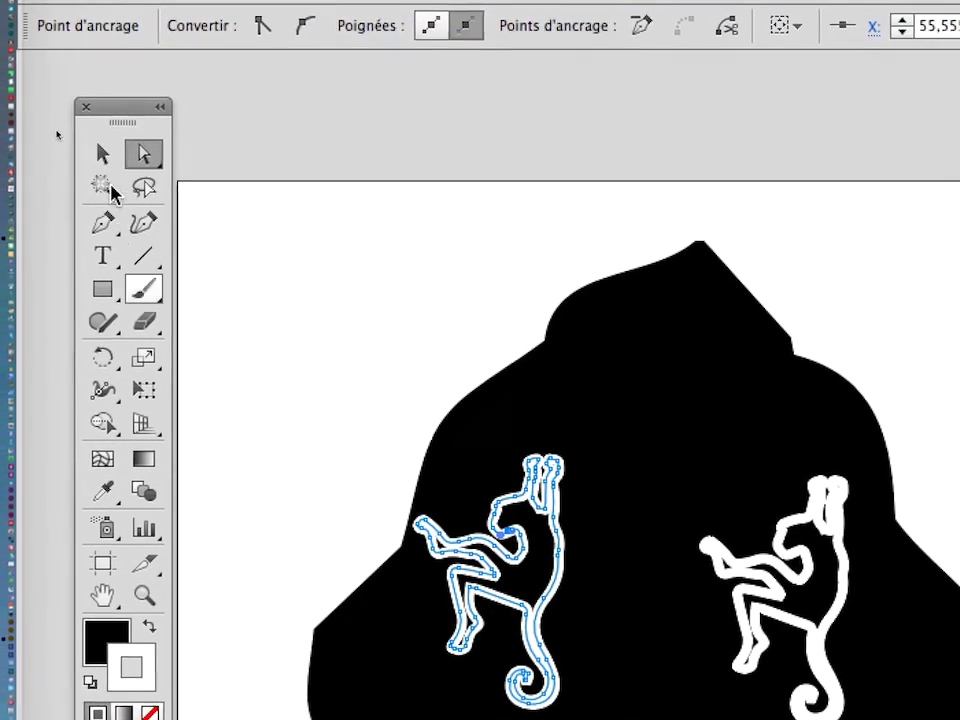
click(107, 181)
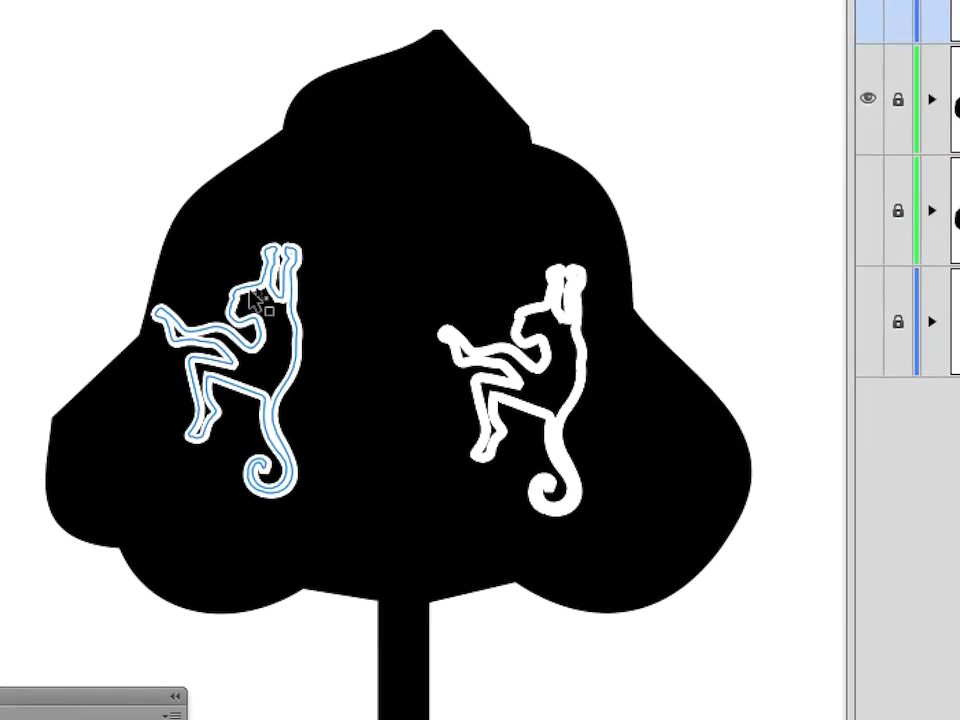
click(352, 395)
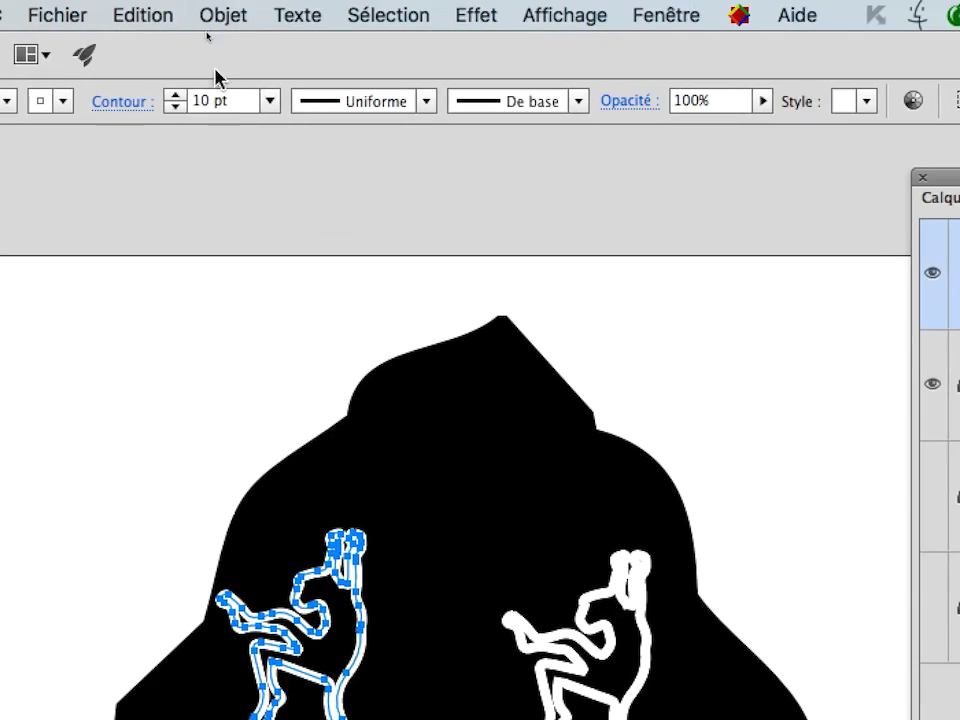
click(223, 12)
mouse_move(228, 28)
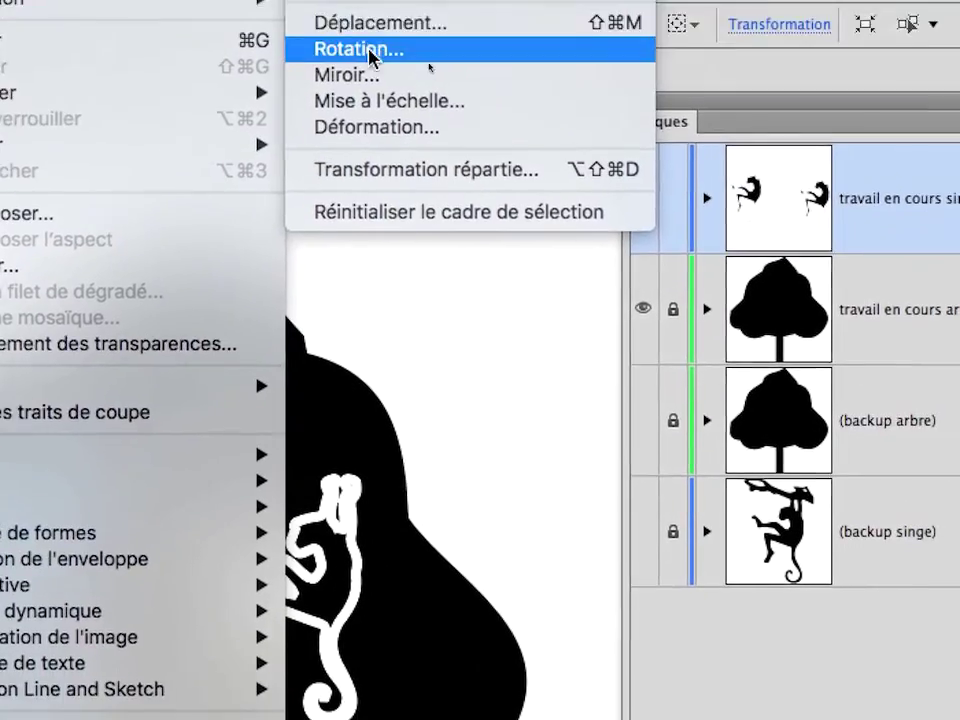
click(371, 75)
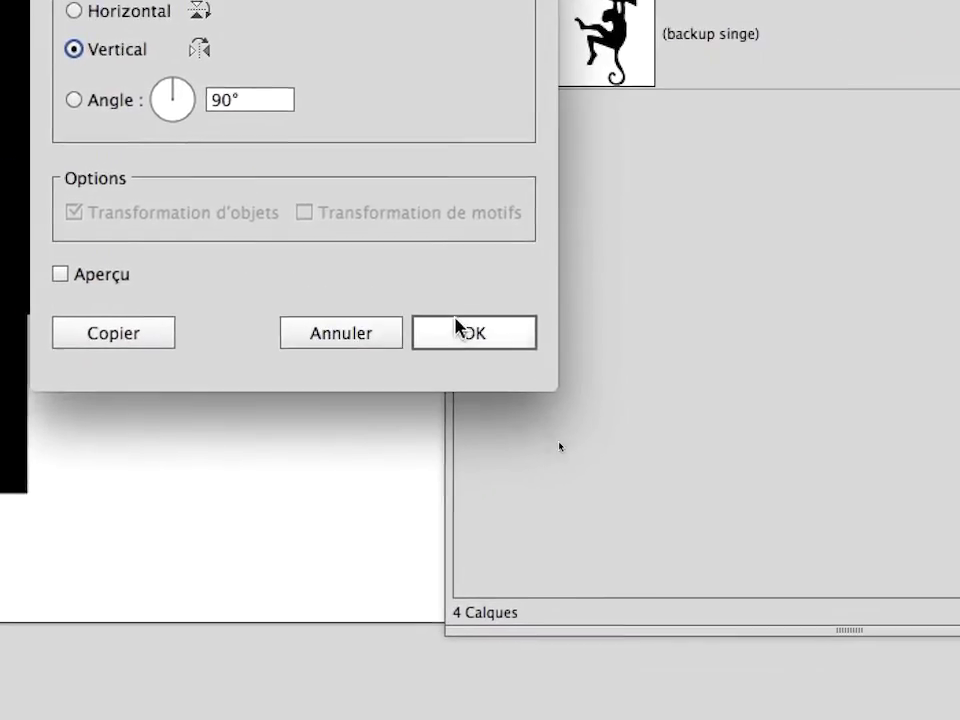
click(458, 330)
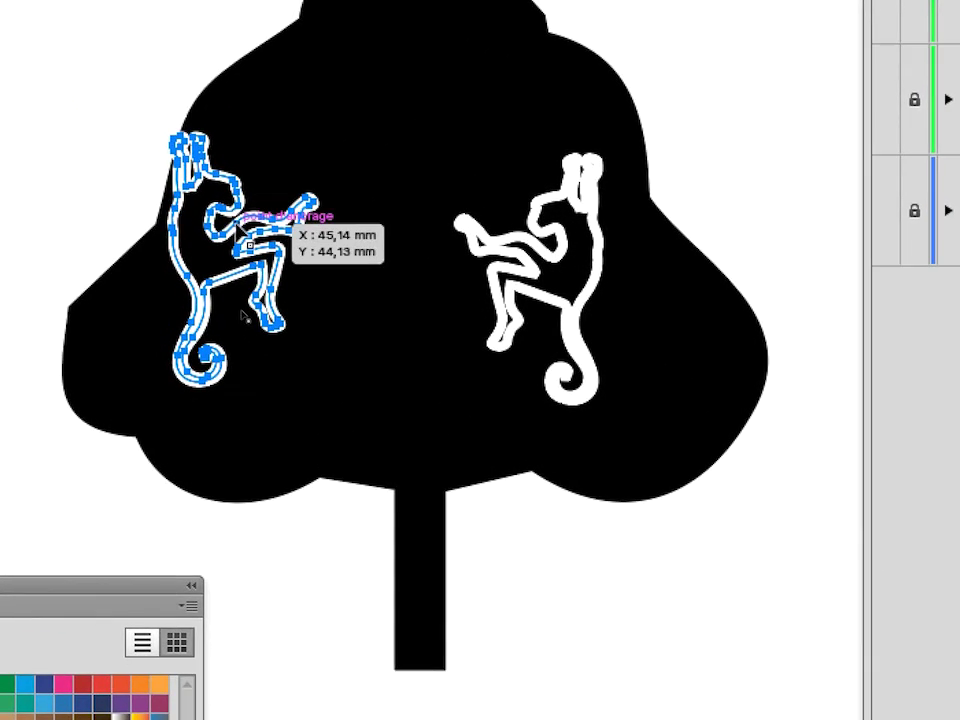
Step: Move the mirrored monkey toward the centre of the tree so that it faces the right monkey foot to foot
drag(245, 236, 370, 255)
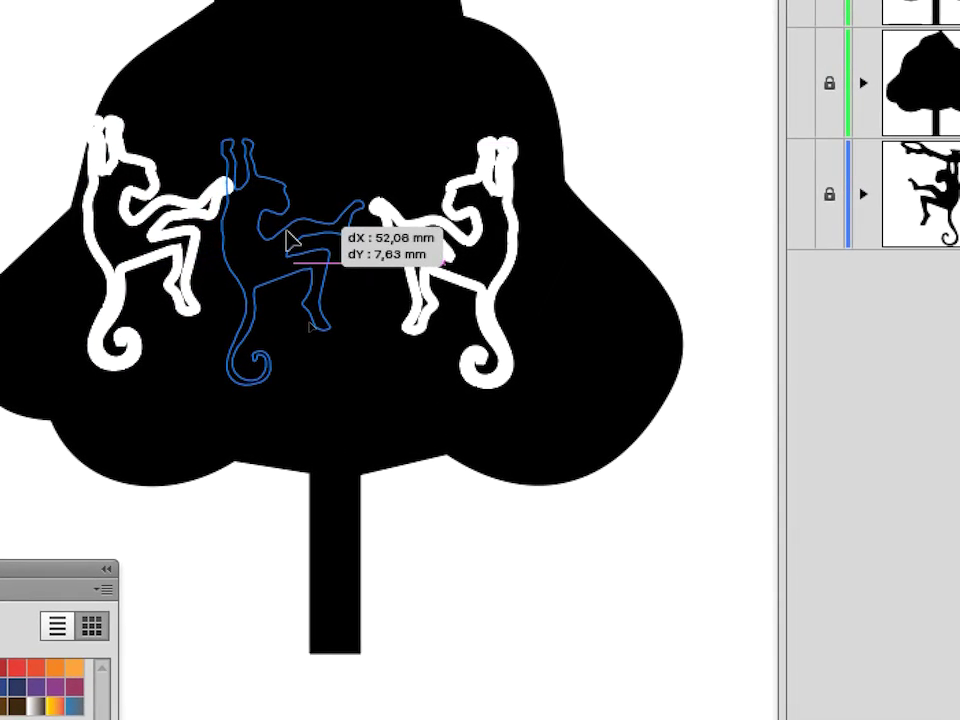
drag(287, 238, 287, 238)
click(169, 172)
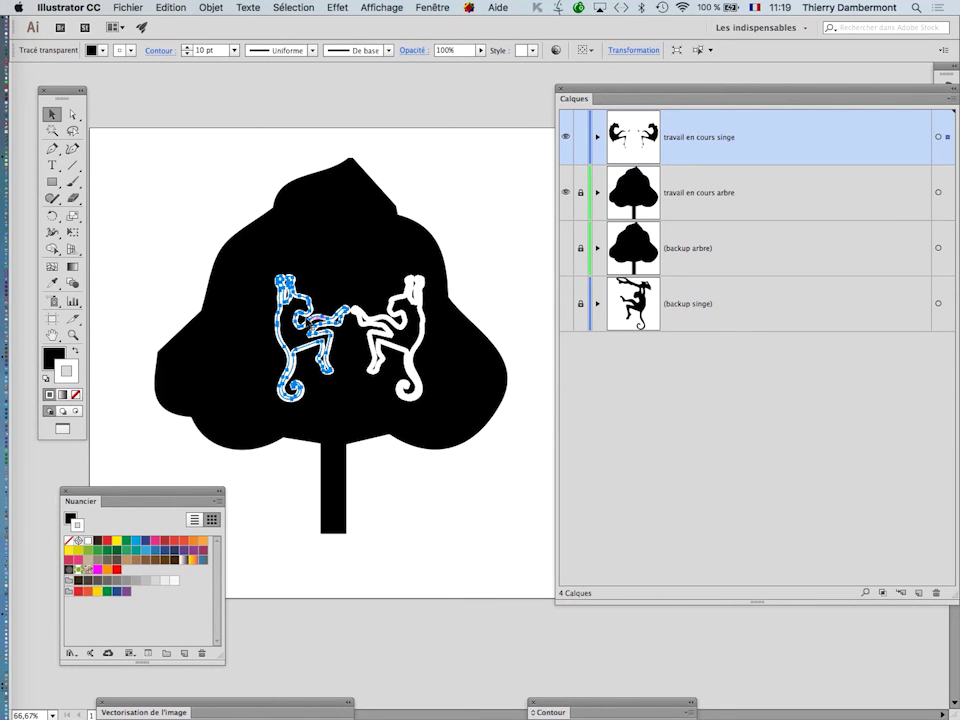
Step: Duplicate the mirrored monkey at the top of the tree and scale the copy down with Free Transform
drag(312, 306, 381, 200)
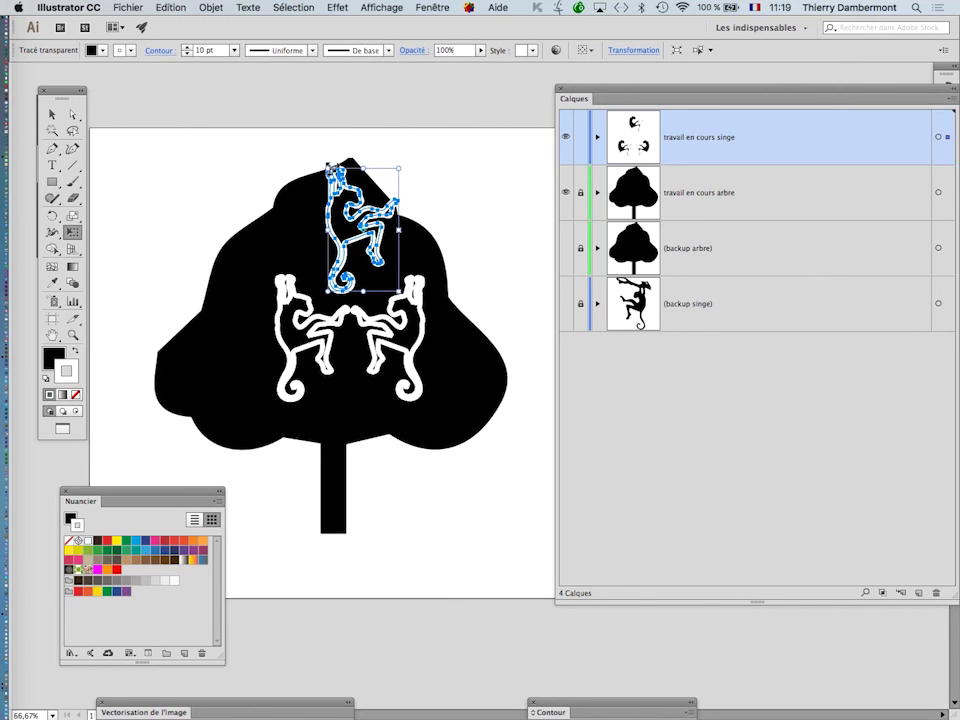
drag(330, 169, 339, 187)
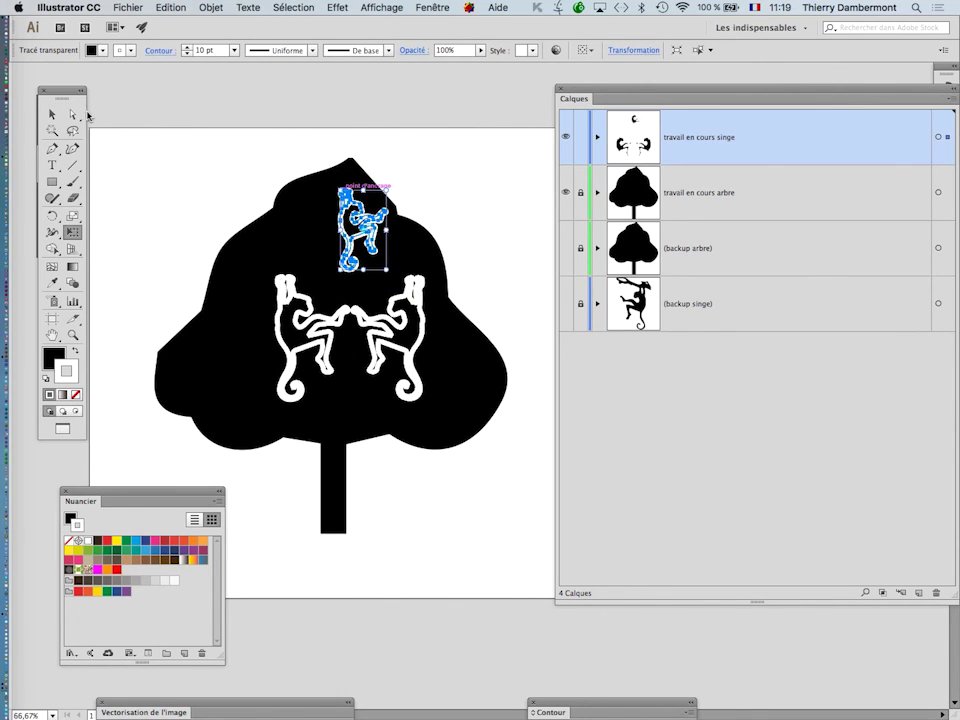
Step: Try to pull a hand anchor point of the small treetop monkey upward with Free Transform, and undo the distortion
click(222, 149)
click(347, 202)
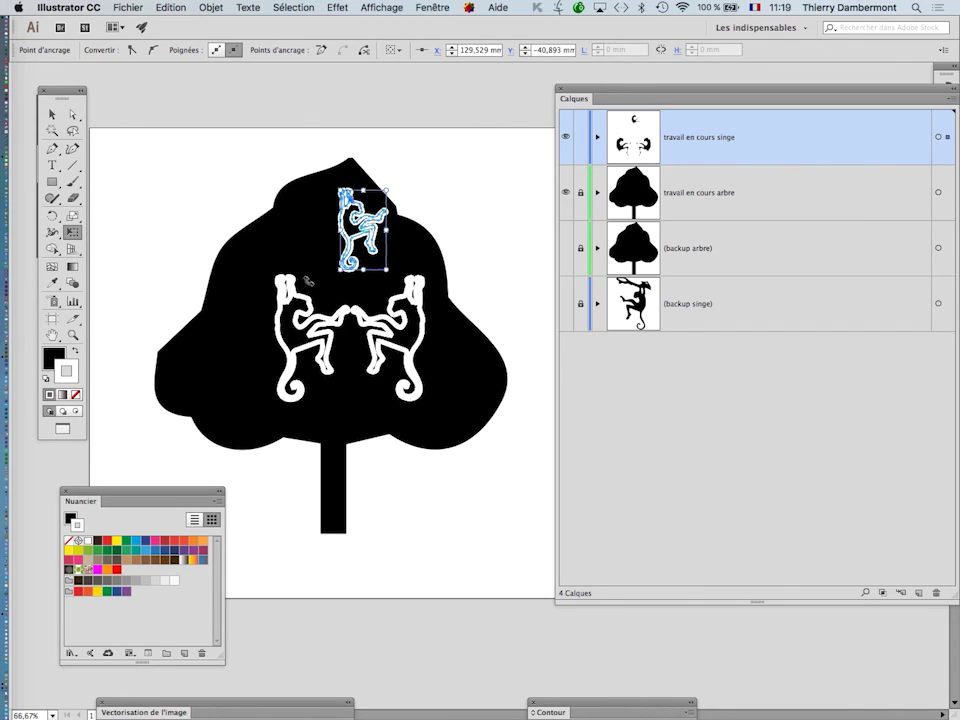
mouse_move(335, 282)
mouse_down()
mouse_move(345, 296)
mouse_move(340, 287)
mouse_up()
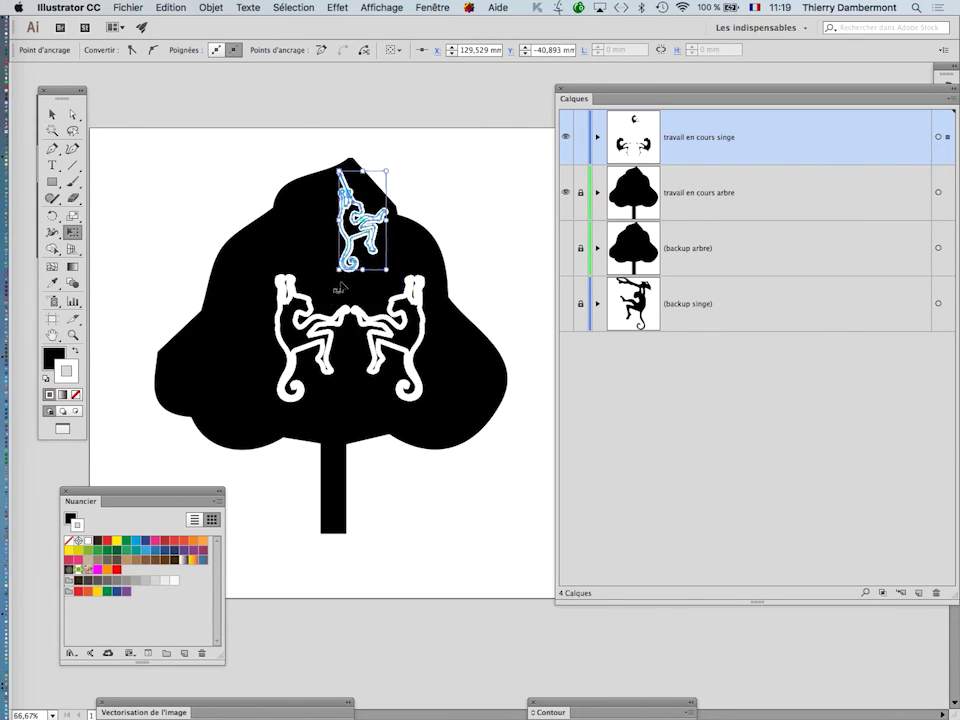
drag(340, 172, 316, 121)
key(super+z)
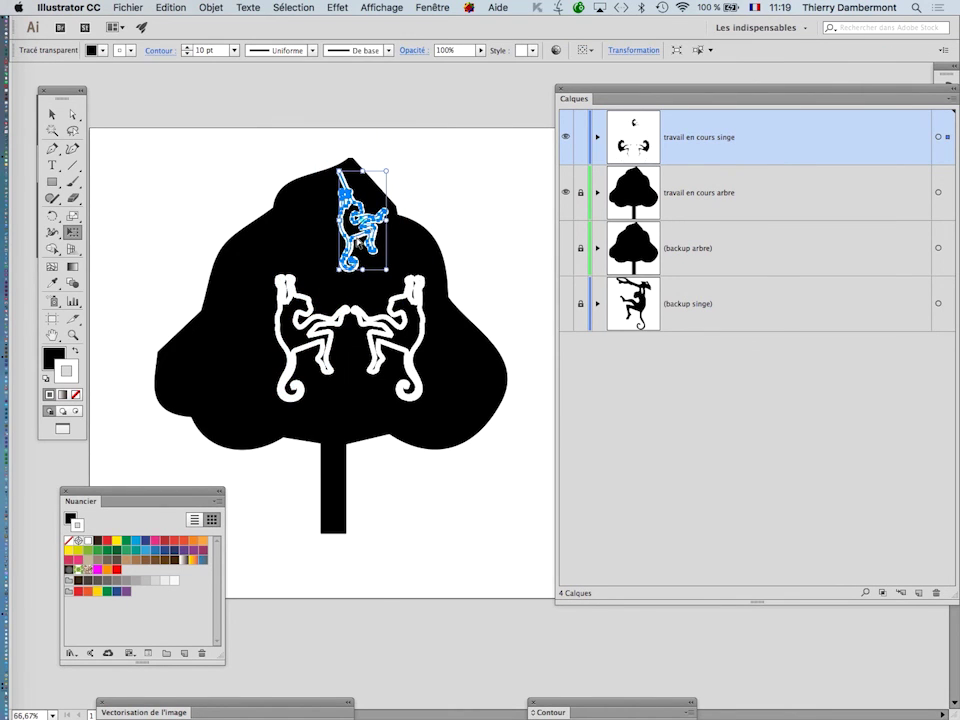
click(165, 175)
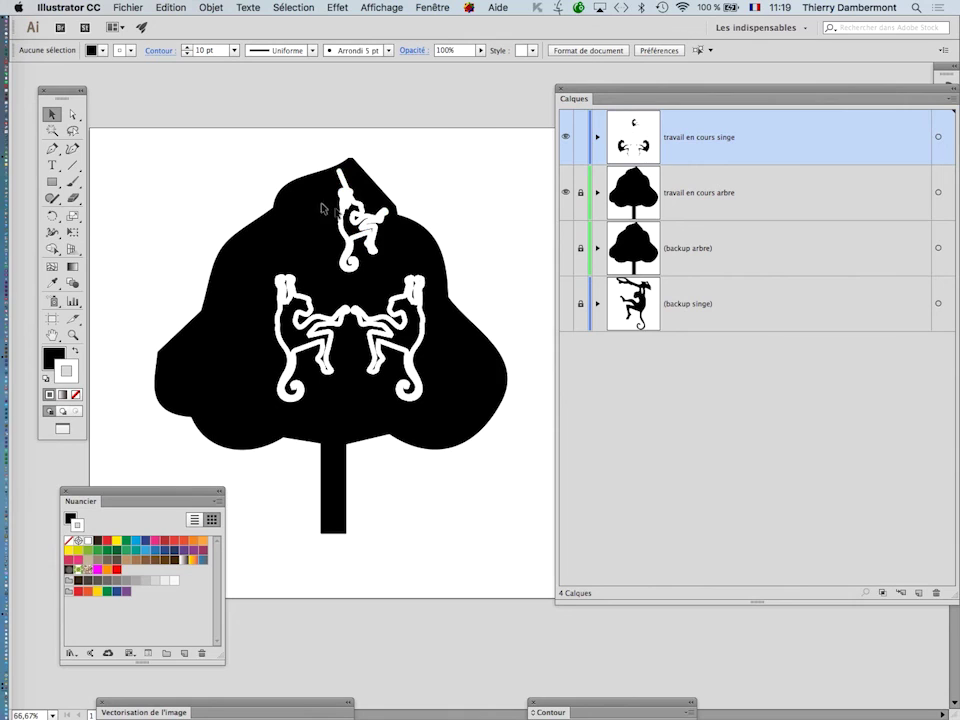
click(362, 216)
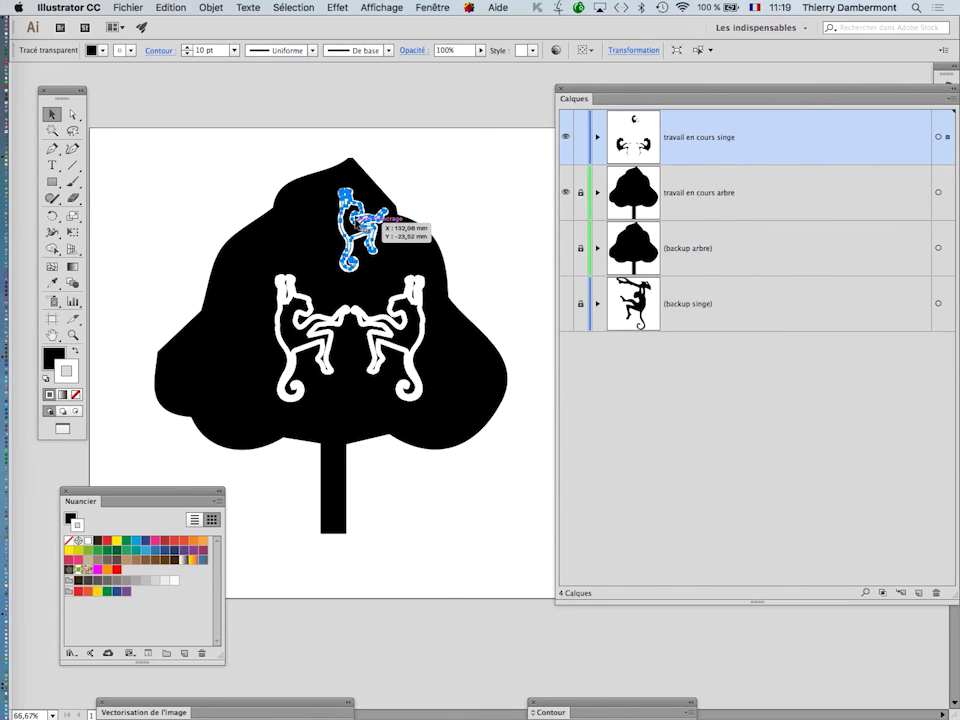
Step: Enlarge the treetop monkey with Free Transform and move it to the left edge of the tree crown
click(270, 170)
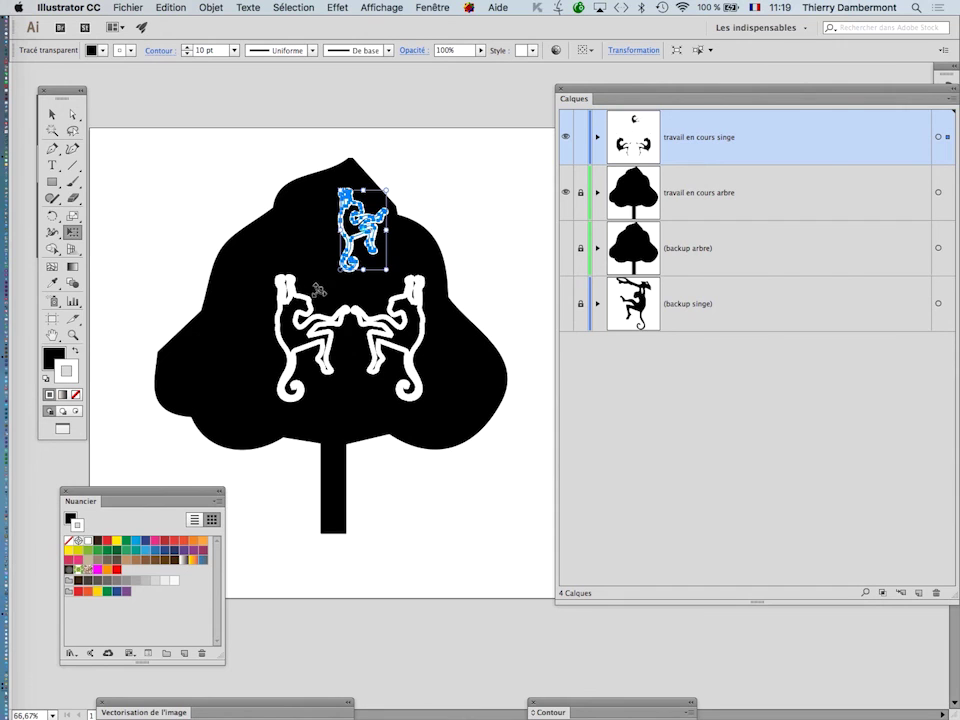
mouse_move(318, 290)
mouse_down()
mouse_move(315, 308)
mouse_move(301, 298)
mouse_up()
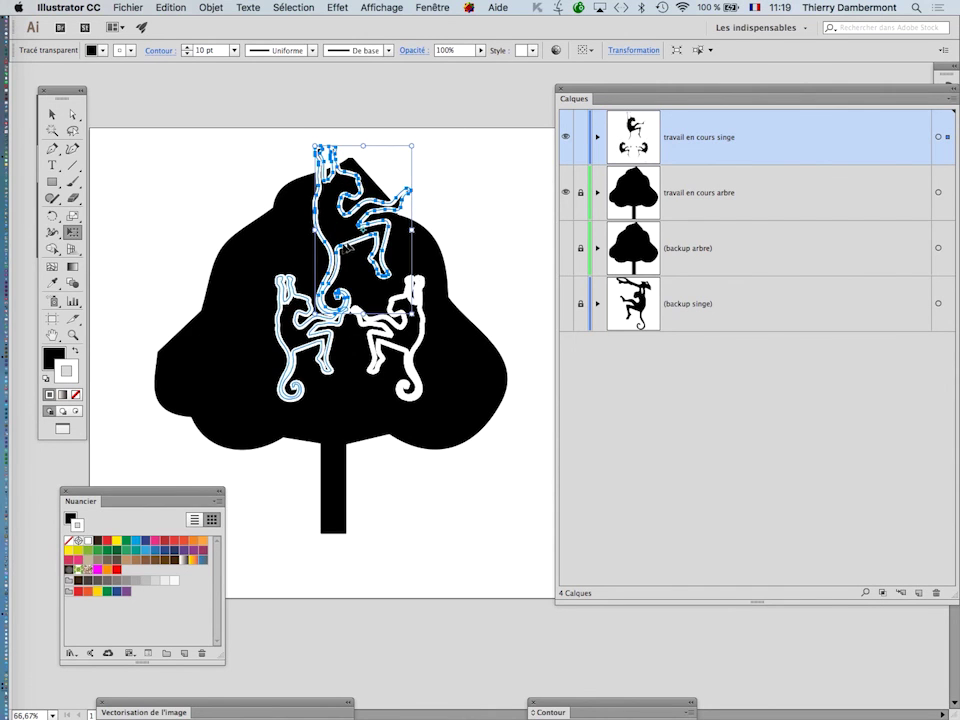
drag(349, 247, 200, 380)
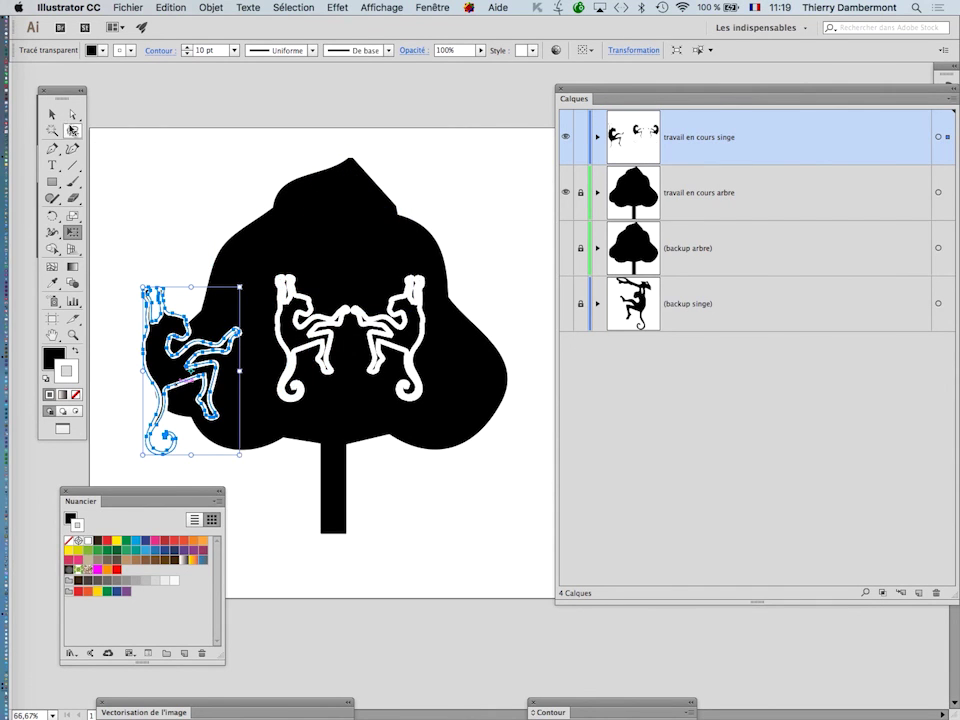
Step: Select both facing monkeys in the centre and scale them up together toward the tree's upper right with Free Transform
click(52, 114)
click(257, 272)
click(398, 322)
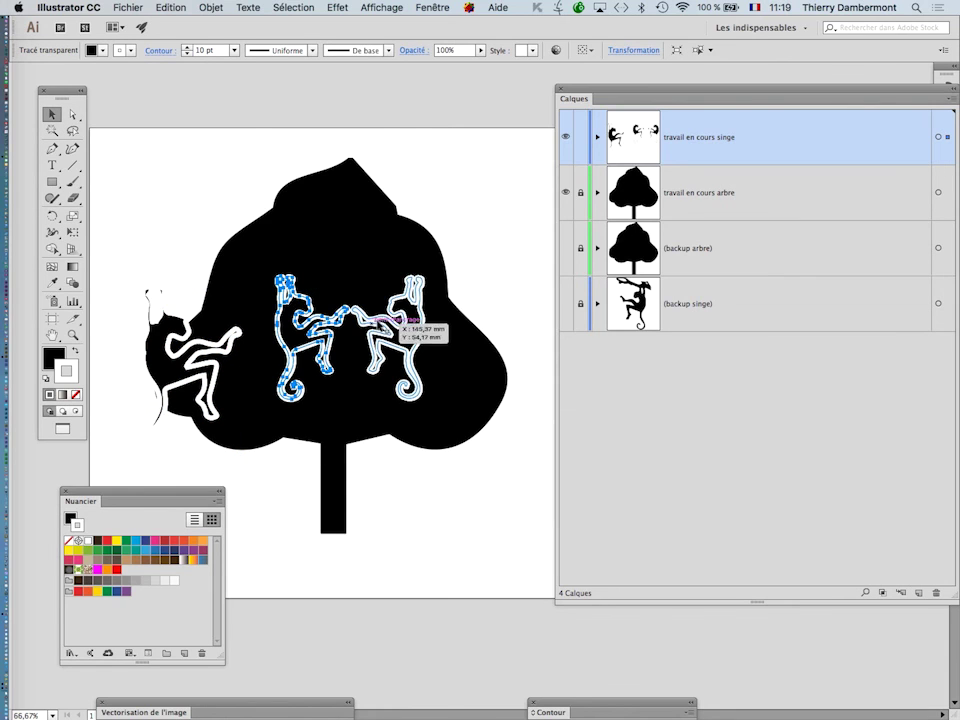
drag(398, 322, 400, 322)
click(74, 231)
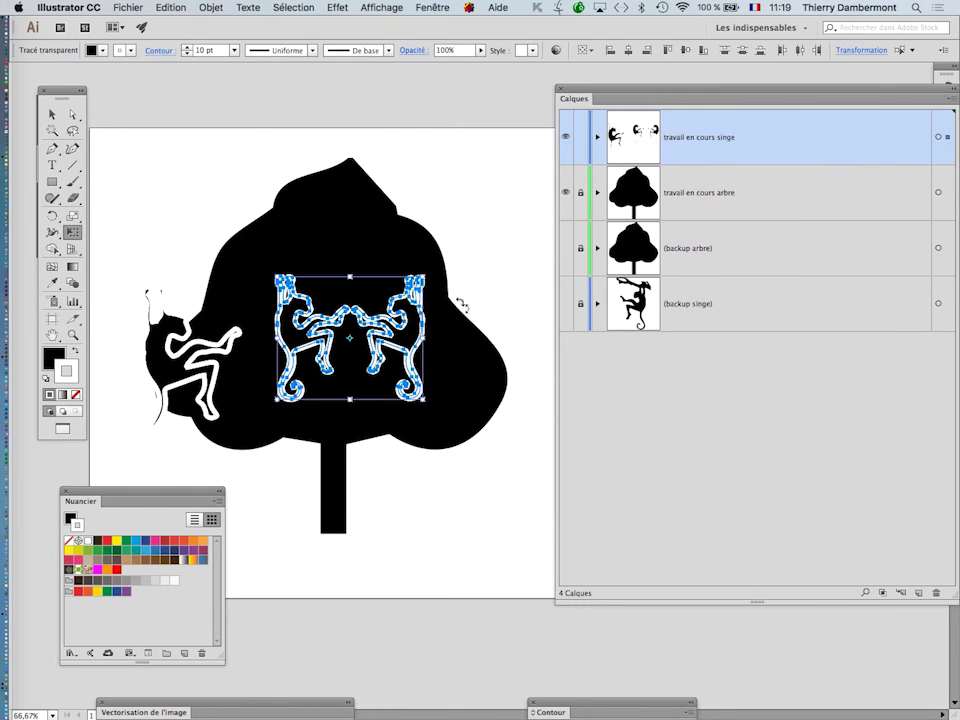
drag(428, 273, 499, 213)
key(v)
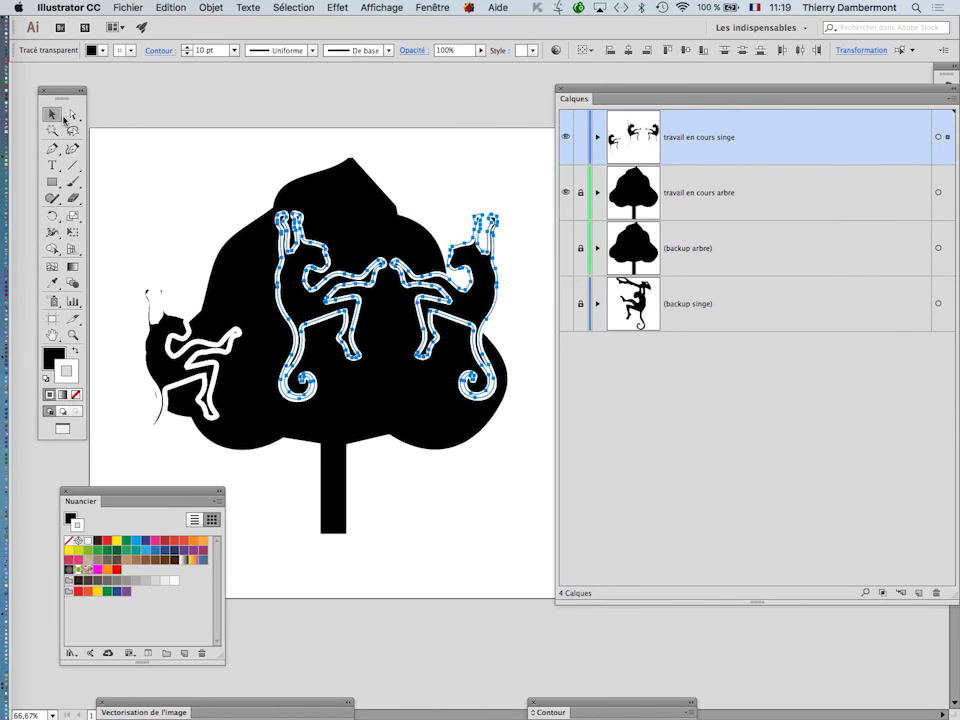
Step: Select all three monkeys and align their strokes to the outside of the paths
click(332, 403)
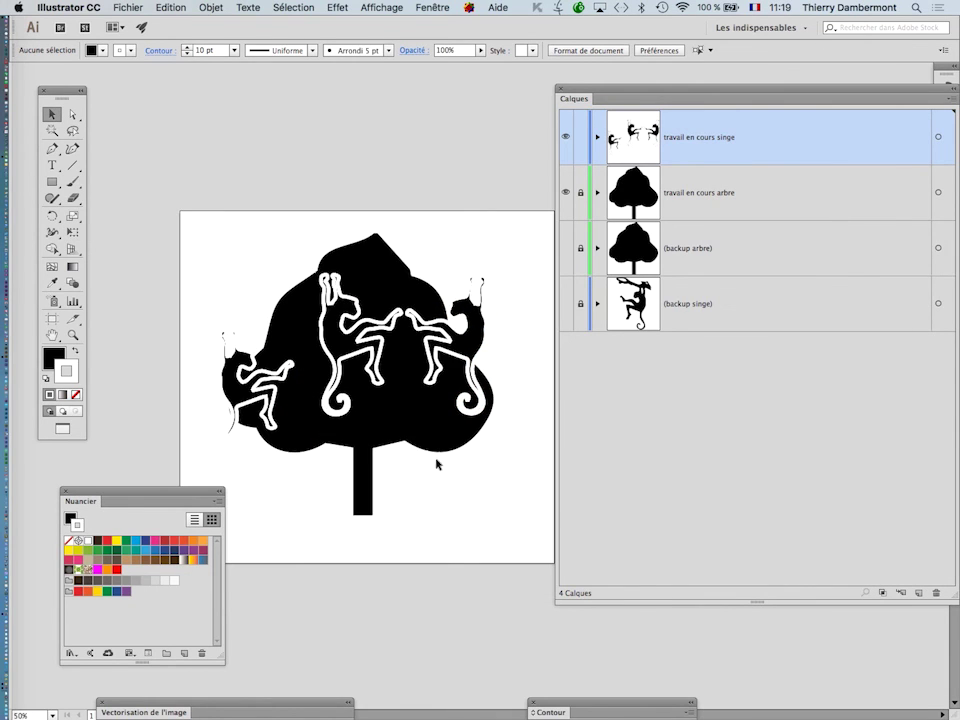
key(super+minus)
drag(384, 358, 361, 337)
click(444, 246)
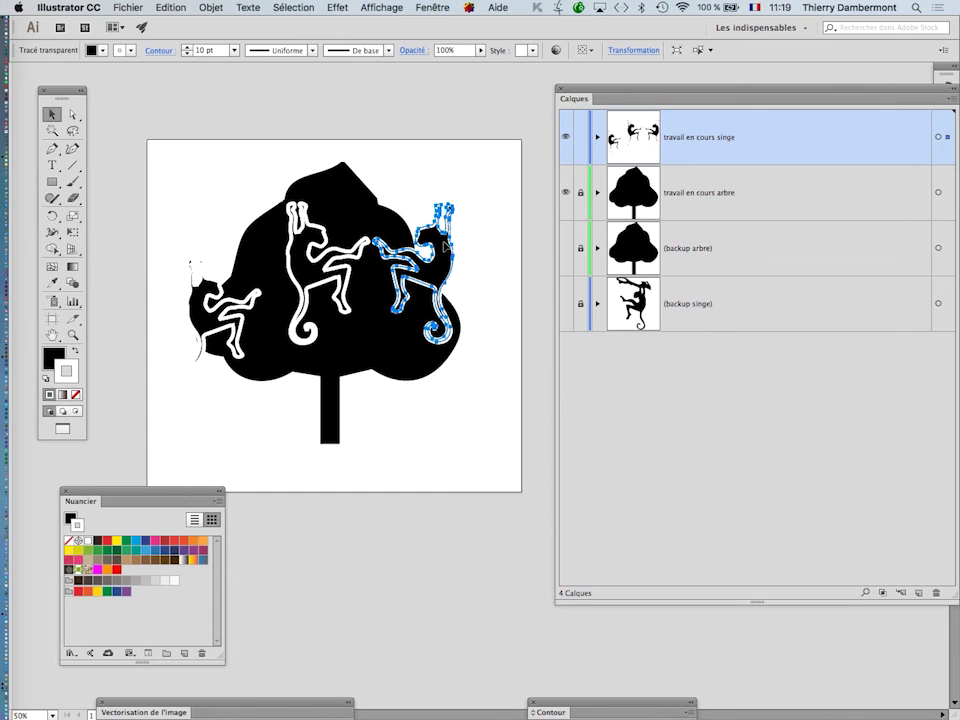
shift+click(325, 265)
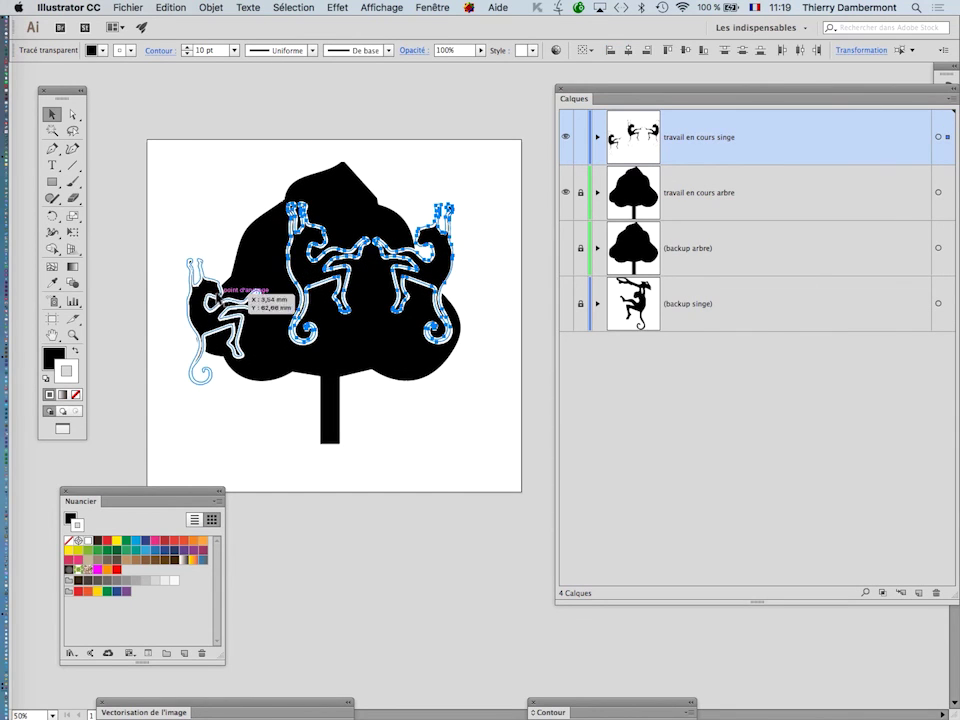
shift+click(215, 298)
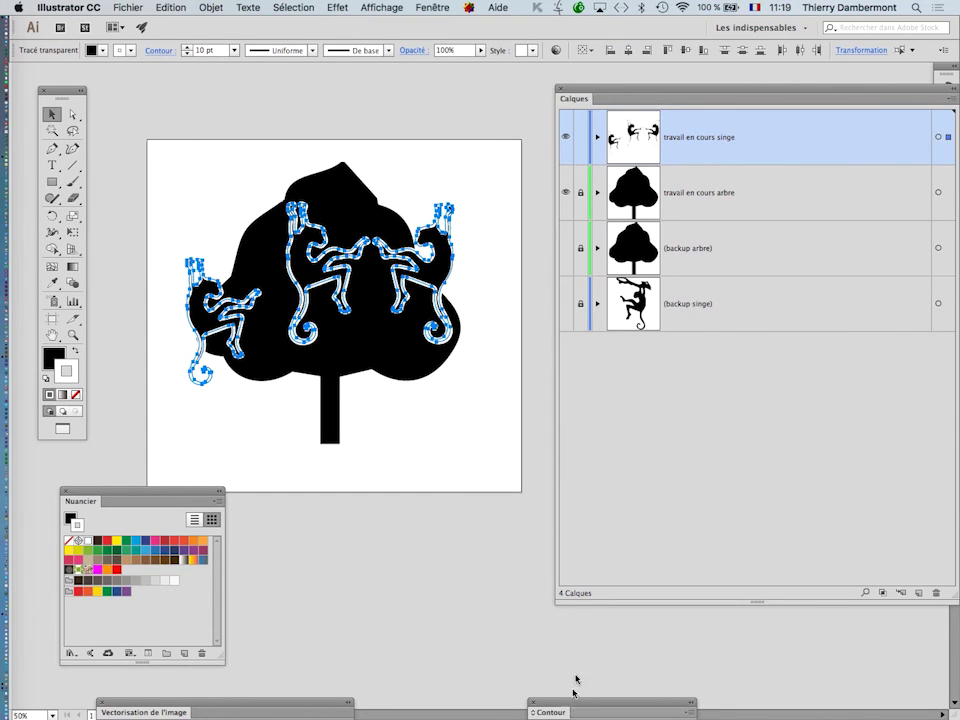
drag(575, 700, 535, 263)
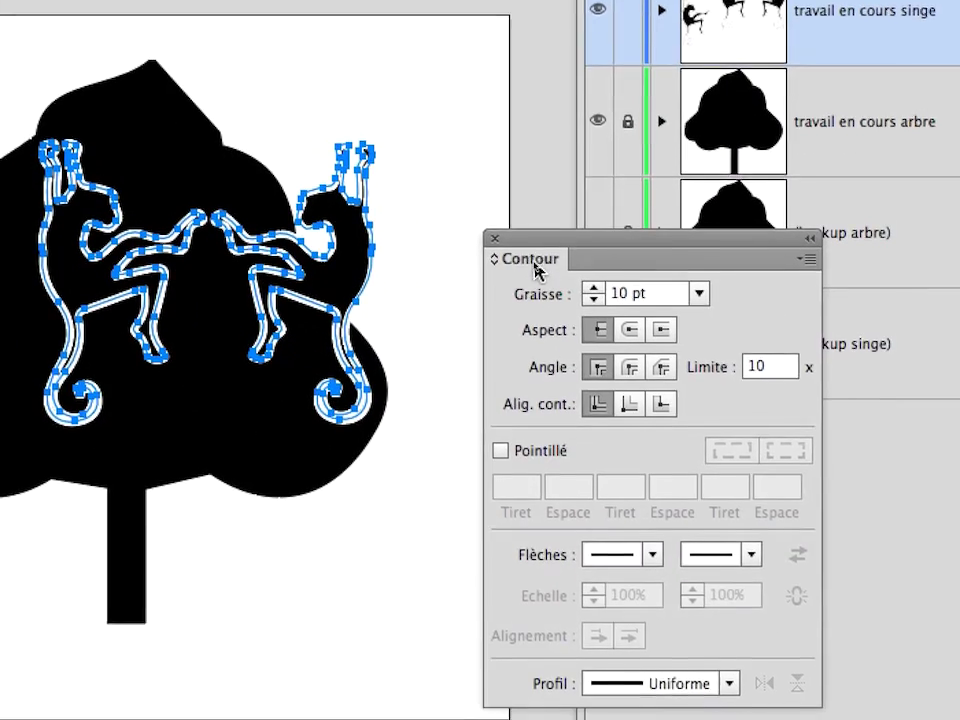
click(597, 335)
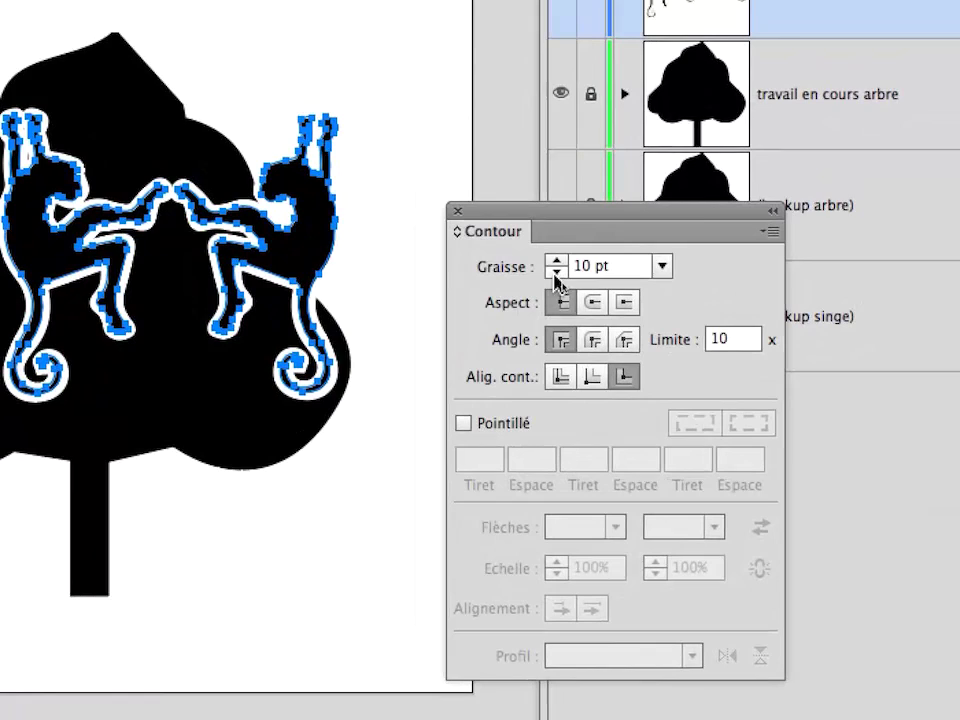
Step: Set the stroke weight of the three selected monkeys to 6 pt and deselect them
click(509, 206)
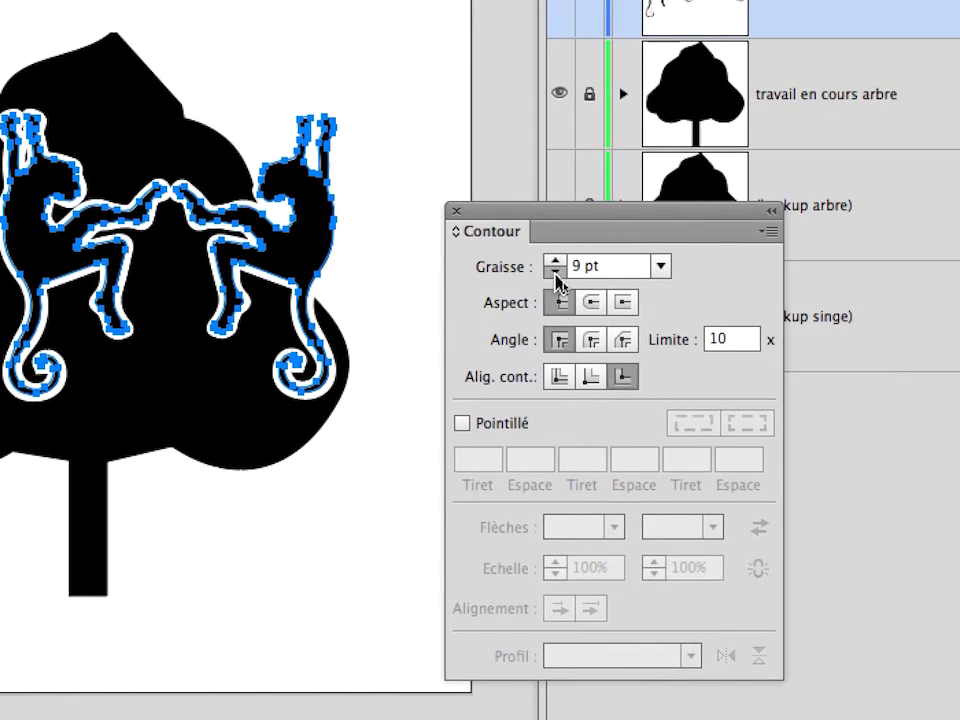
click(556, 274)
click(556, 274)
click(556, 274)
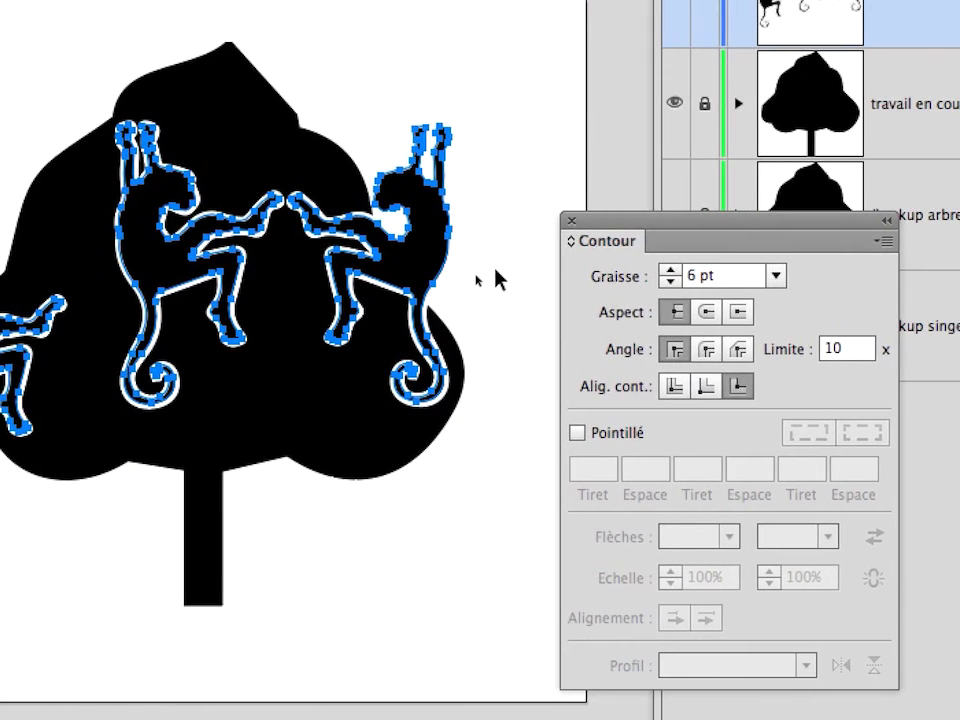
click(381, 270)
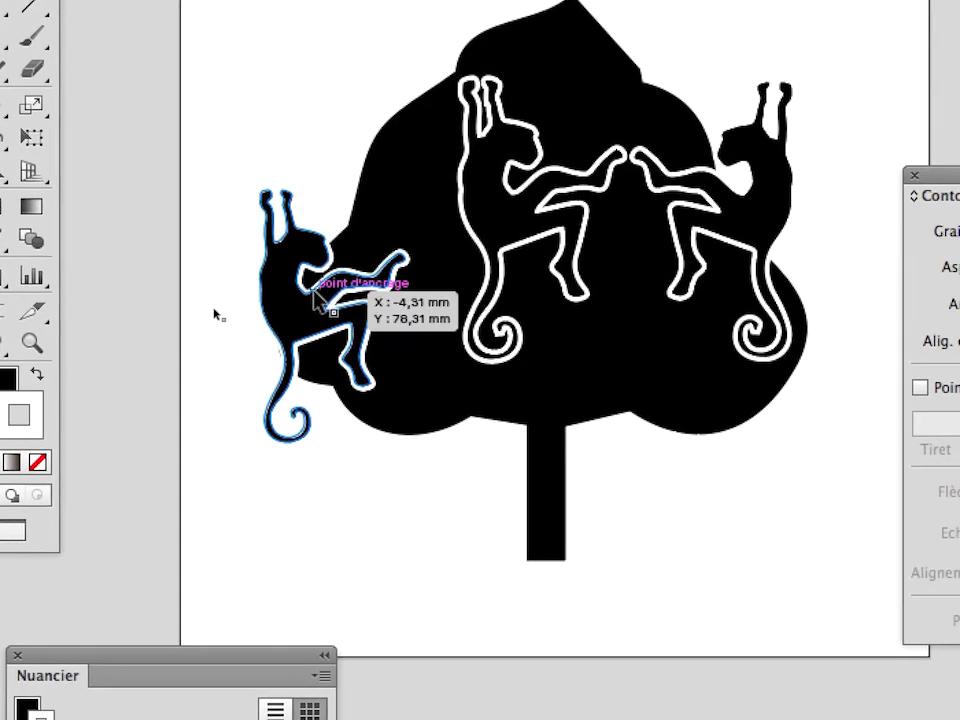
Step: Save the document as a new Adobe Illustrator file named vecto-monkey-08.ai in the B1C1 AI folder
scroll(318, 290, up, 2)
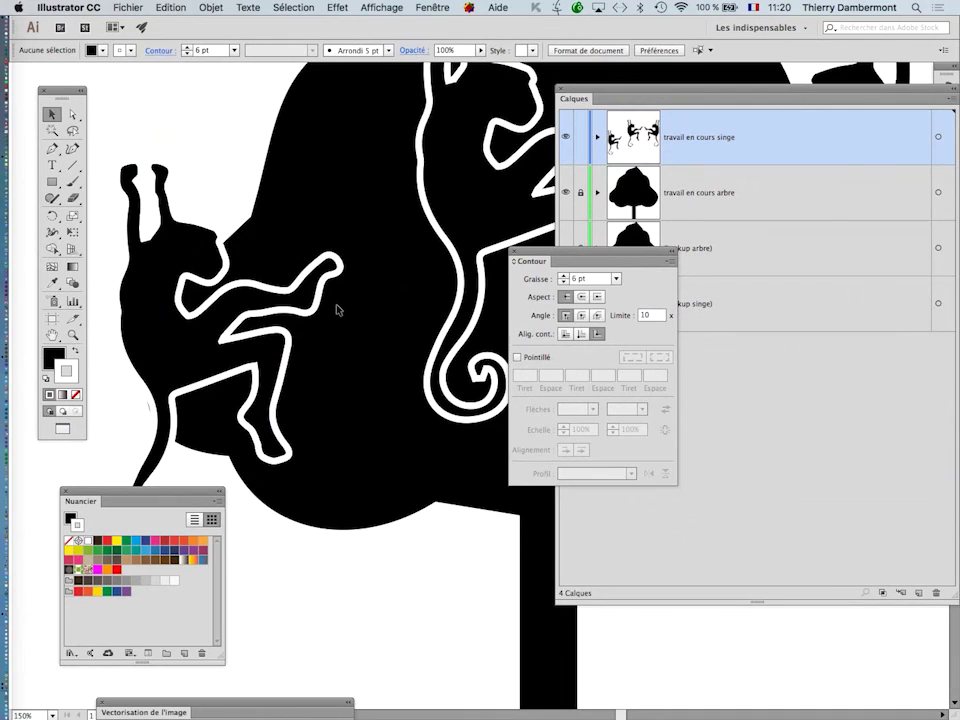
scroll(337, 311, down, 3)
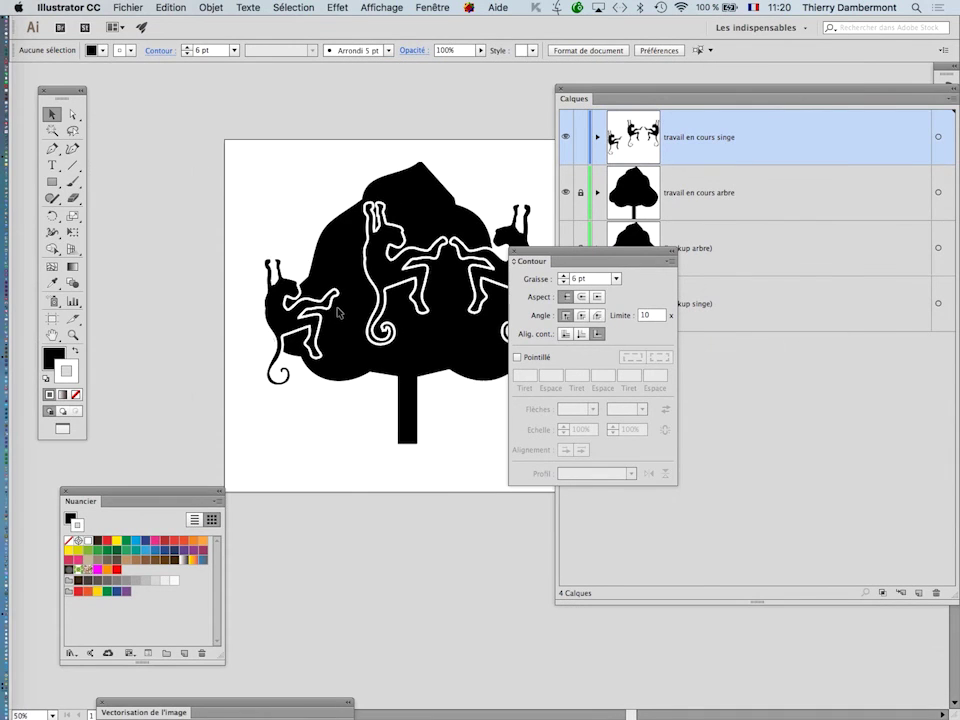
drag(357, 313, 256, 286)
click(128, 7)
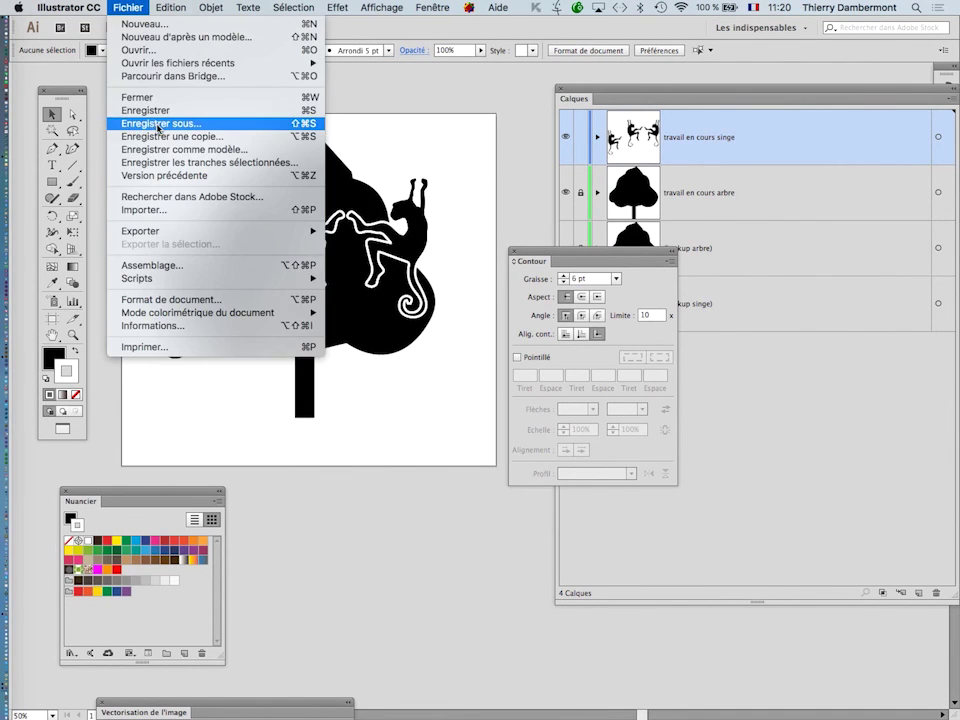
click(150, 123)
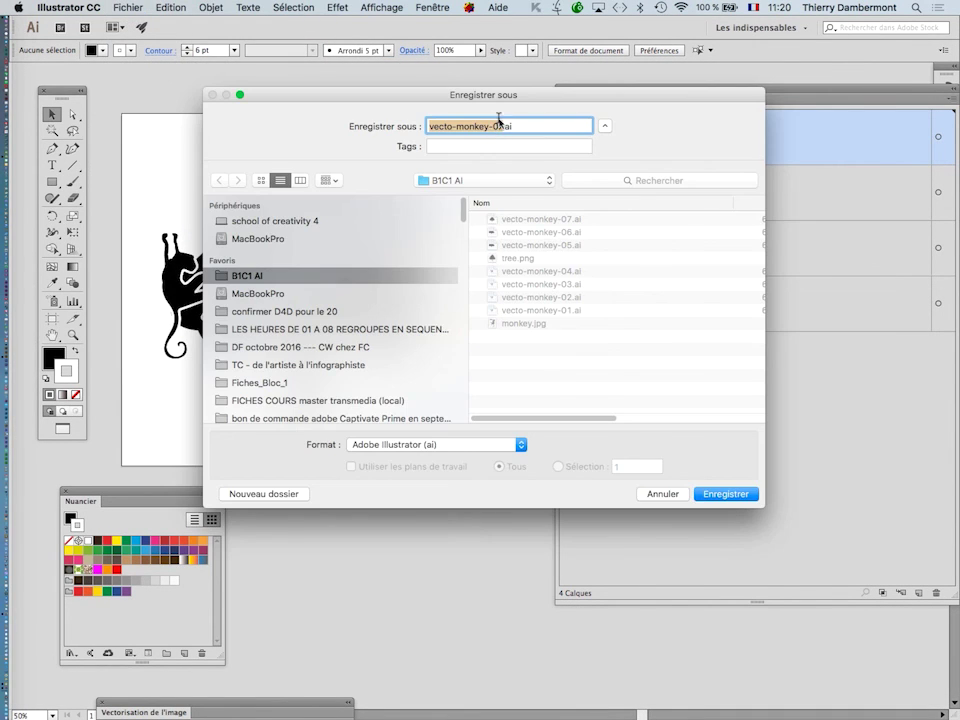
click(500, 126)
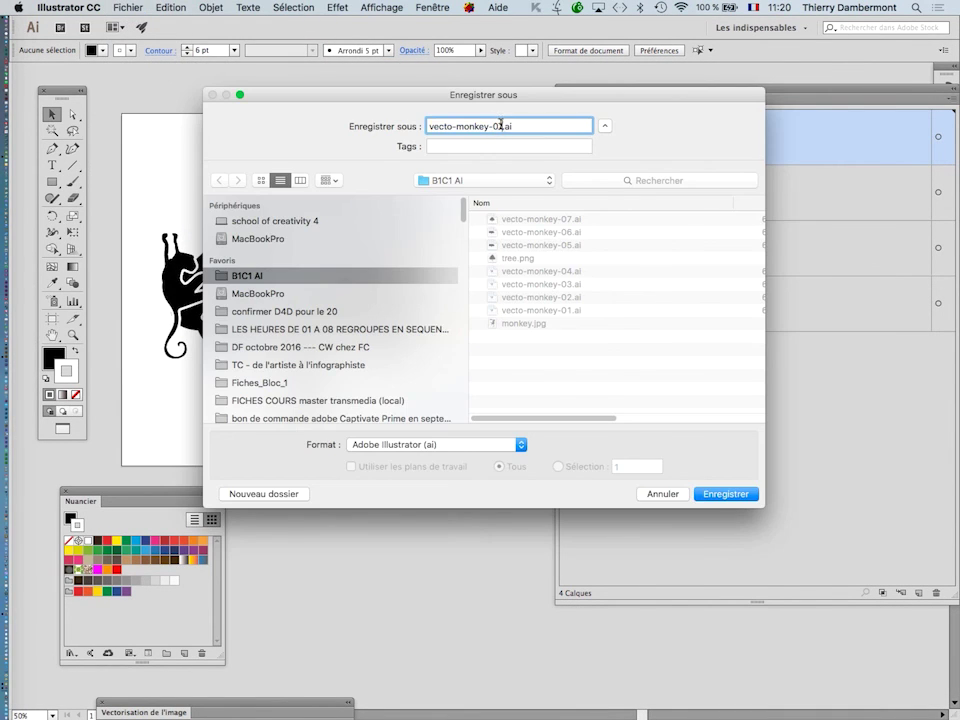
text(8)
key(Return)
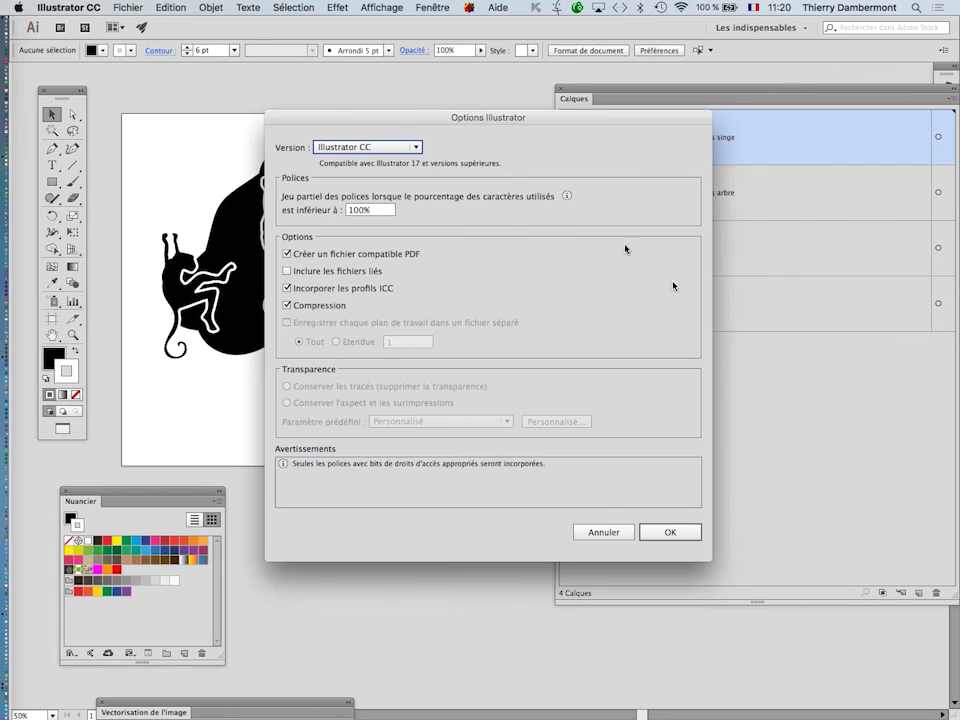